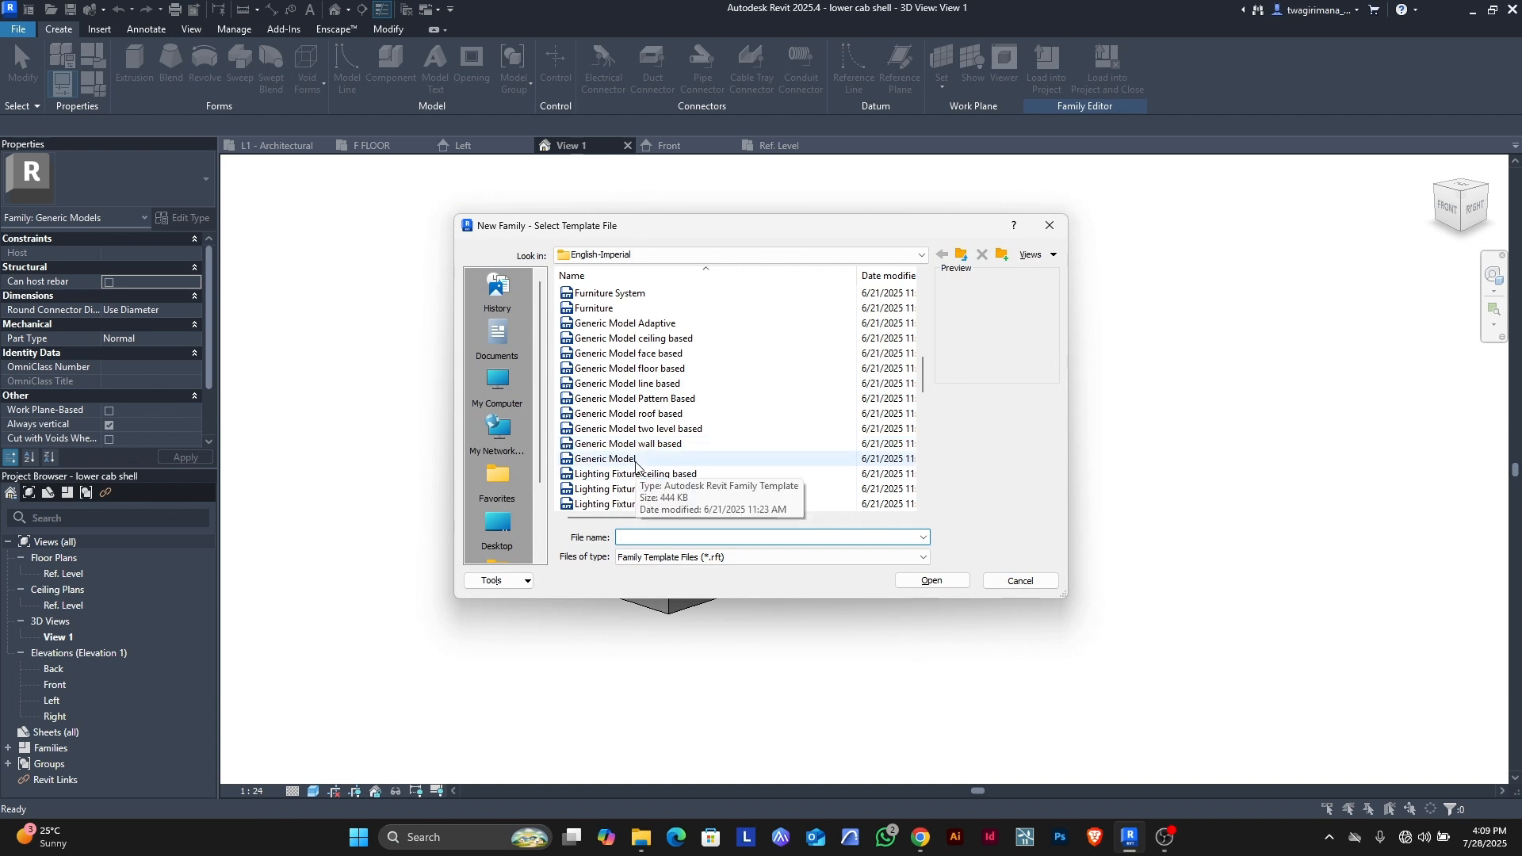
- Create a new family from the Generic Model template
left_click(622, 459)
left_click(909, 585)
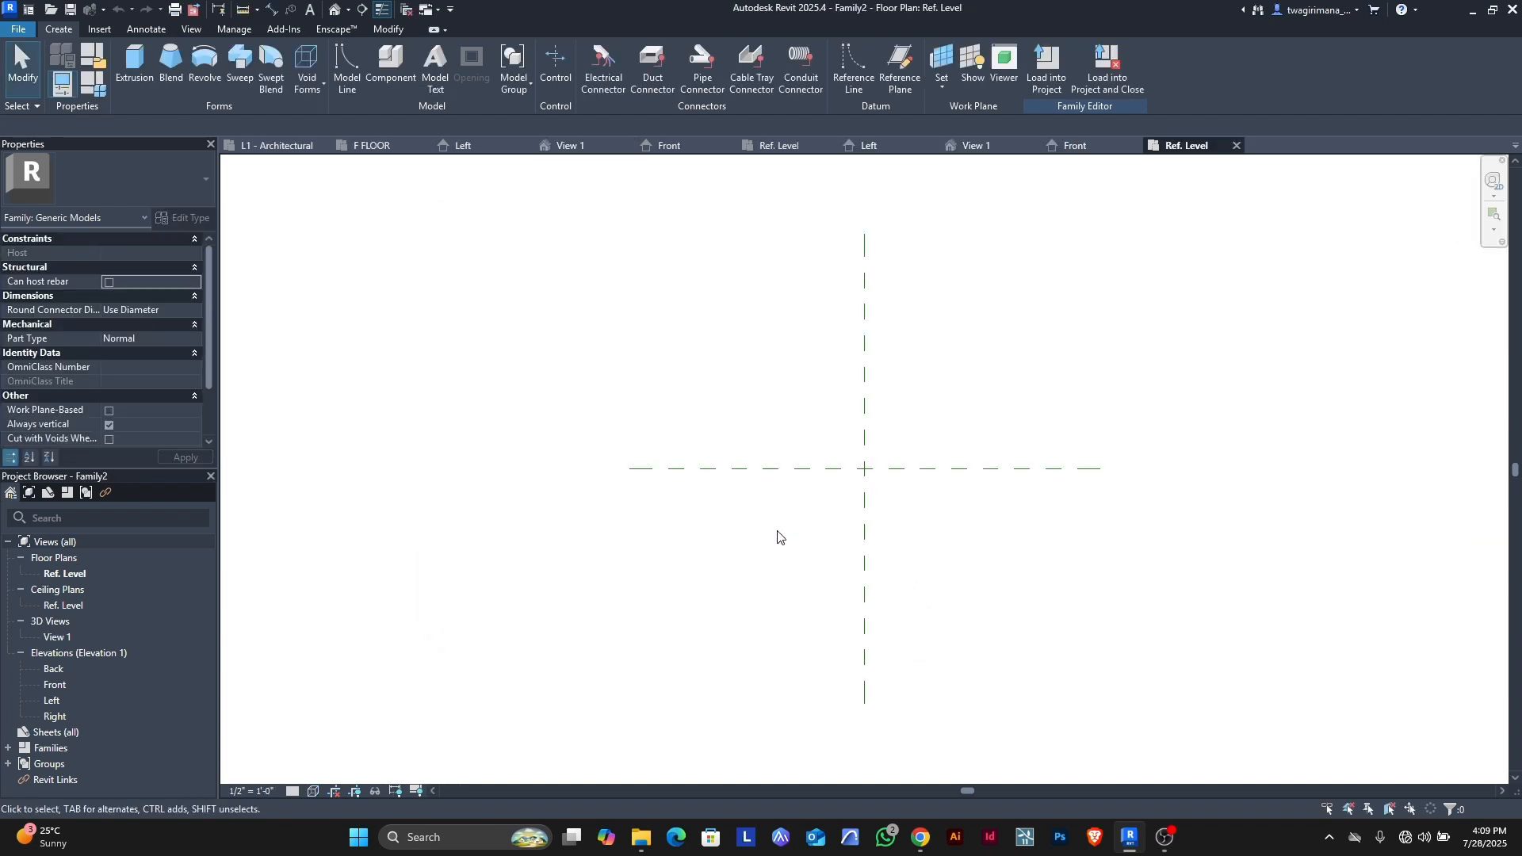
- Set the family's Distance and Length units to millimeters in the project units
key("u")
key("n")
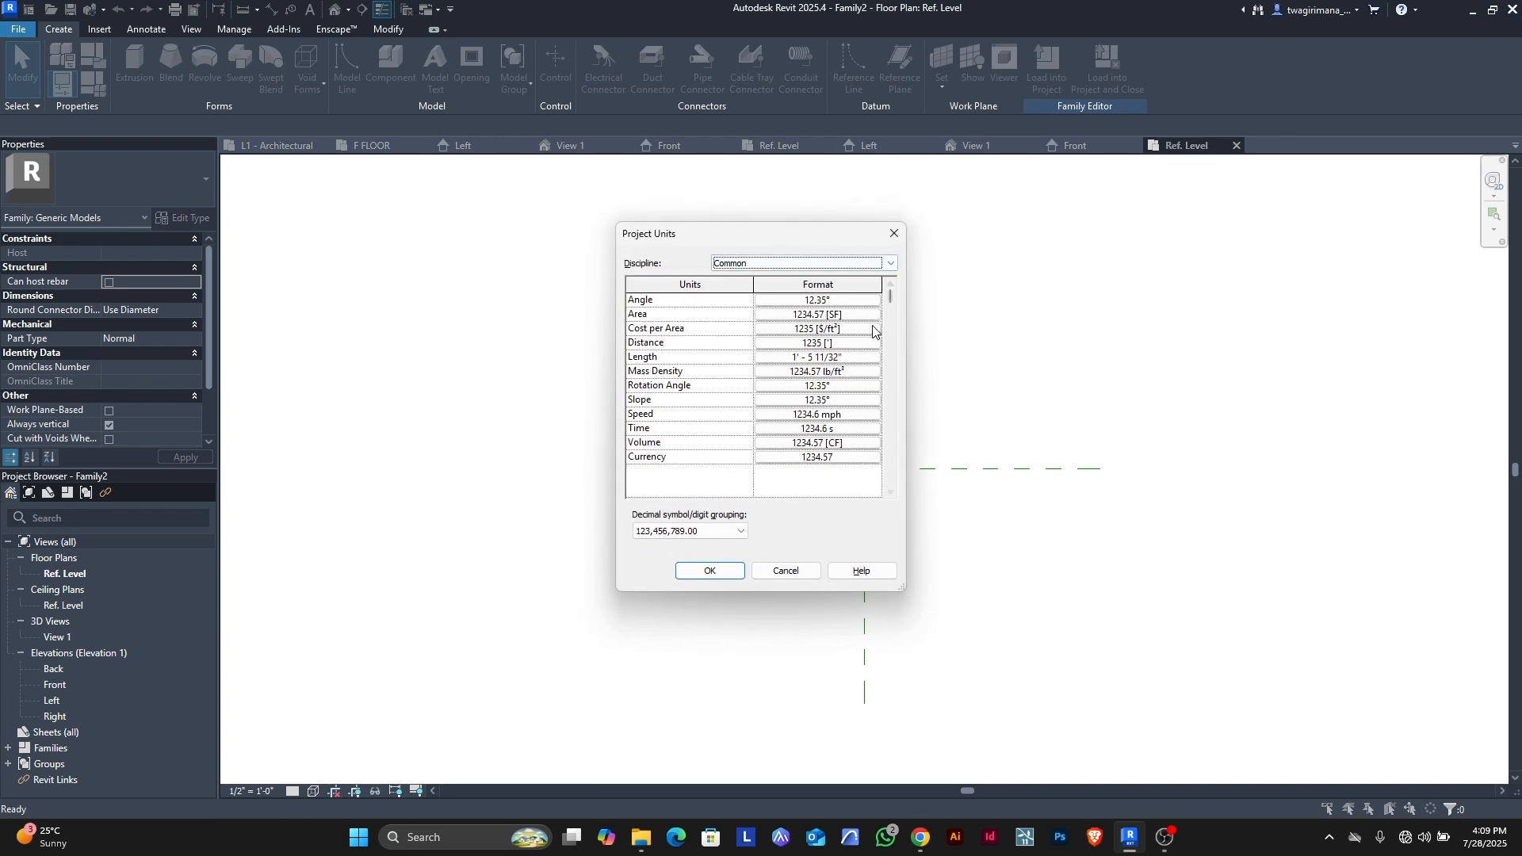
left_click(877, 346)
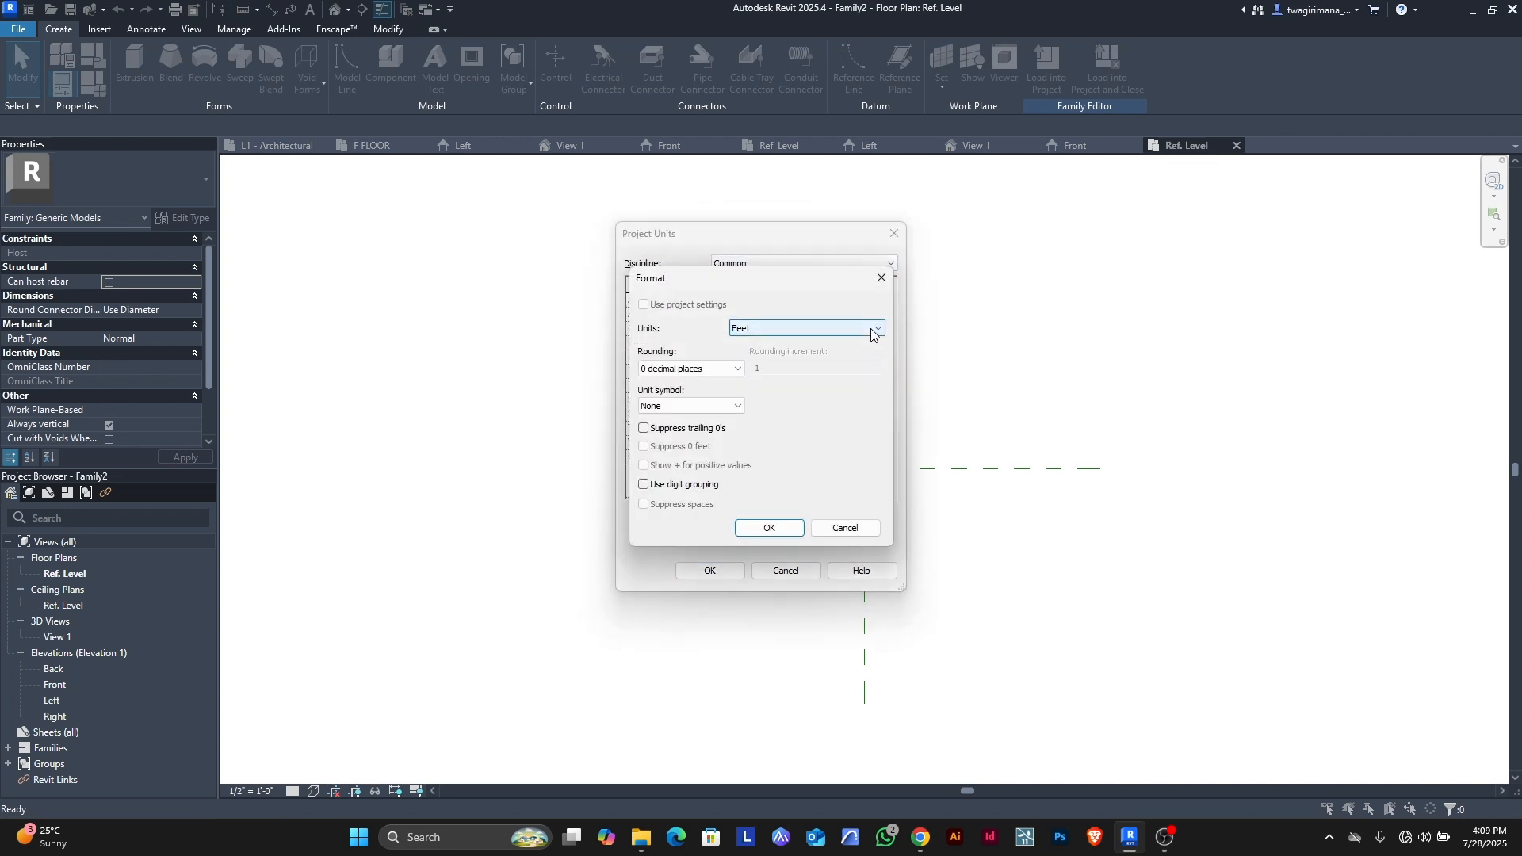
left_click(872, 329)
left_click(795, 394)
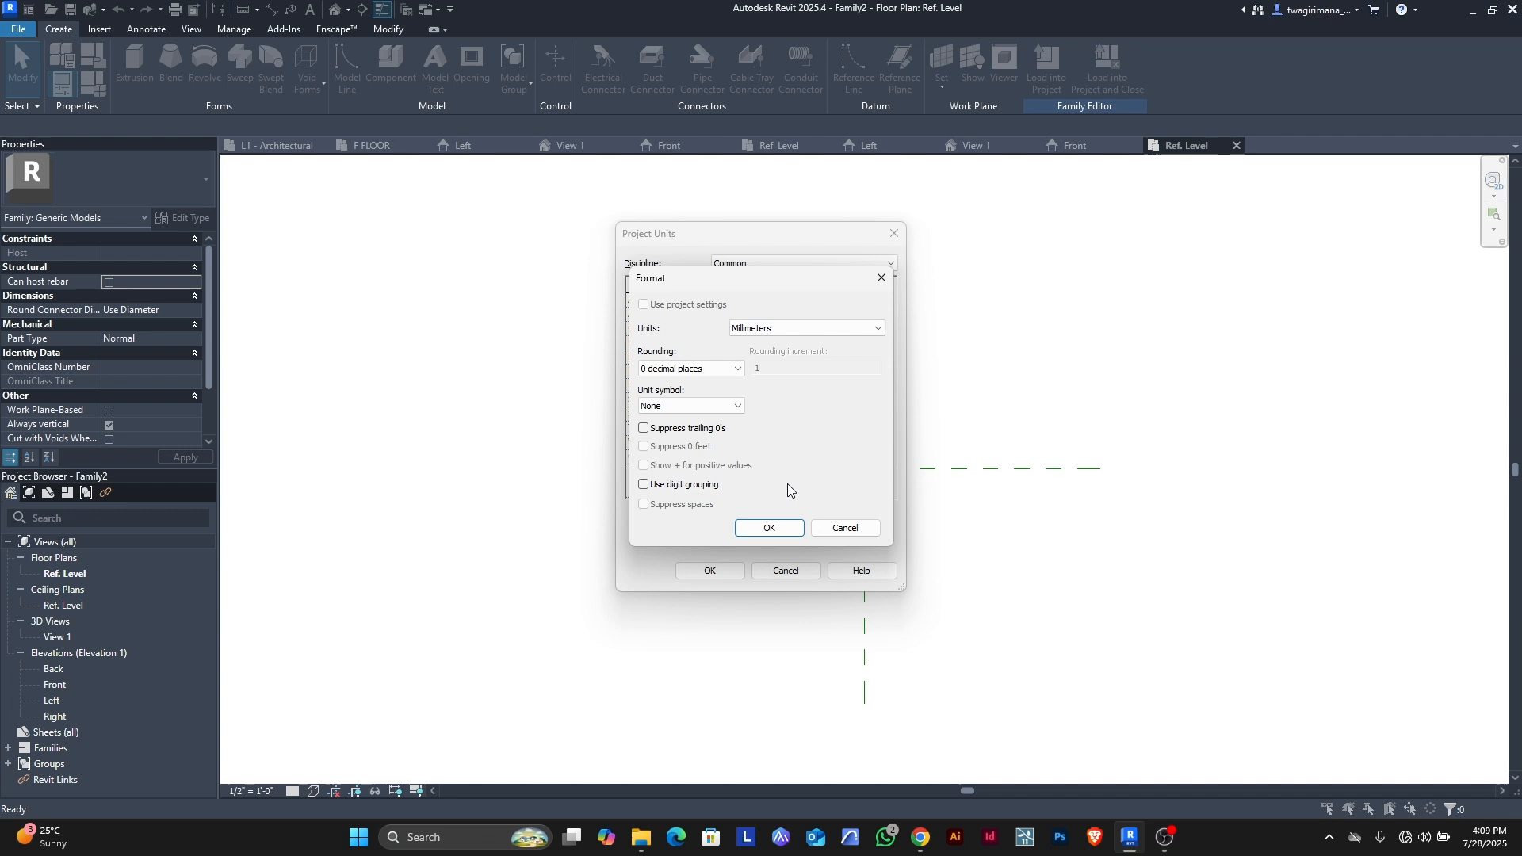
left_click(769, 528)
left_click(875, 359)
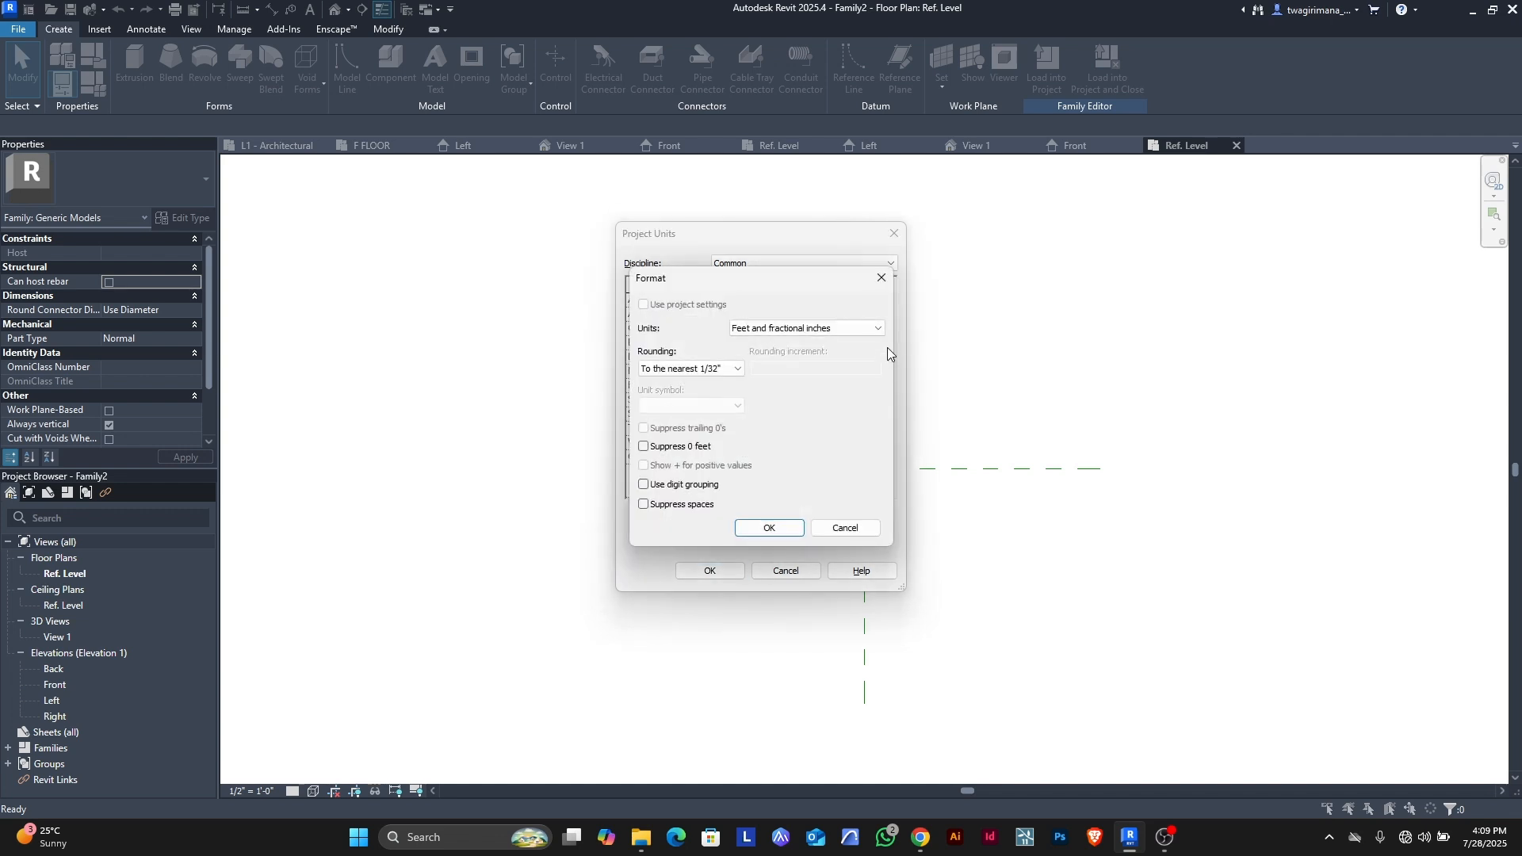
left_click(876, 329)
left_click(805, 395)
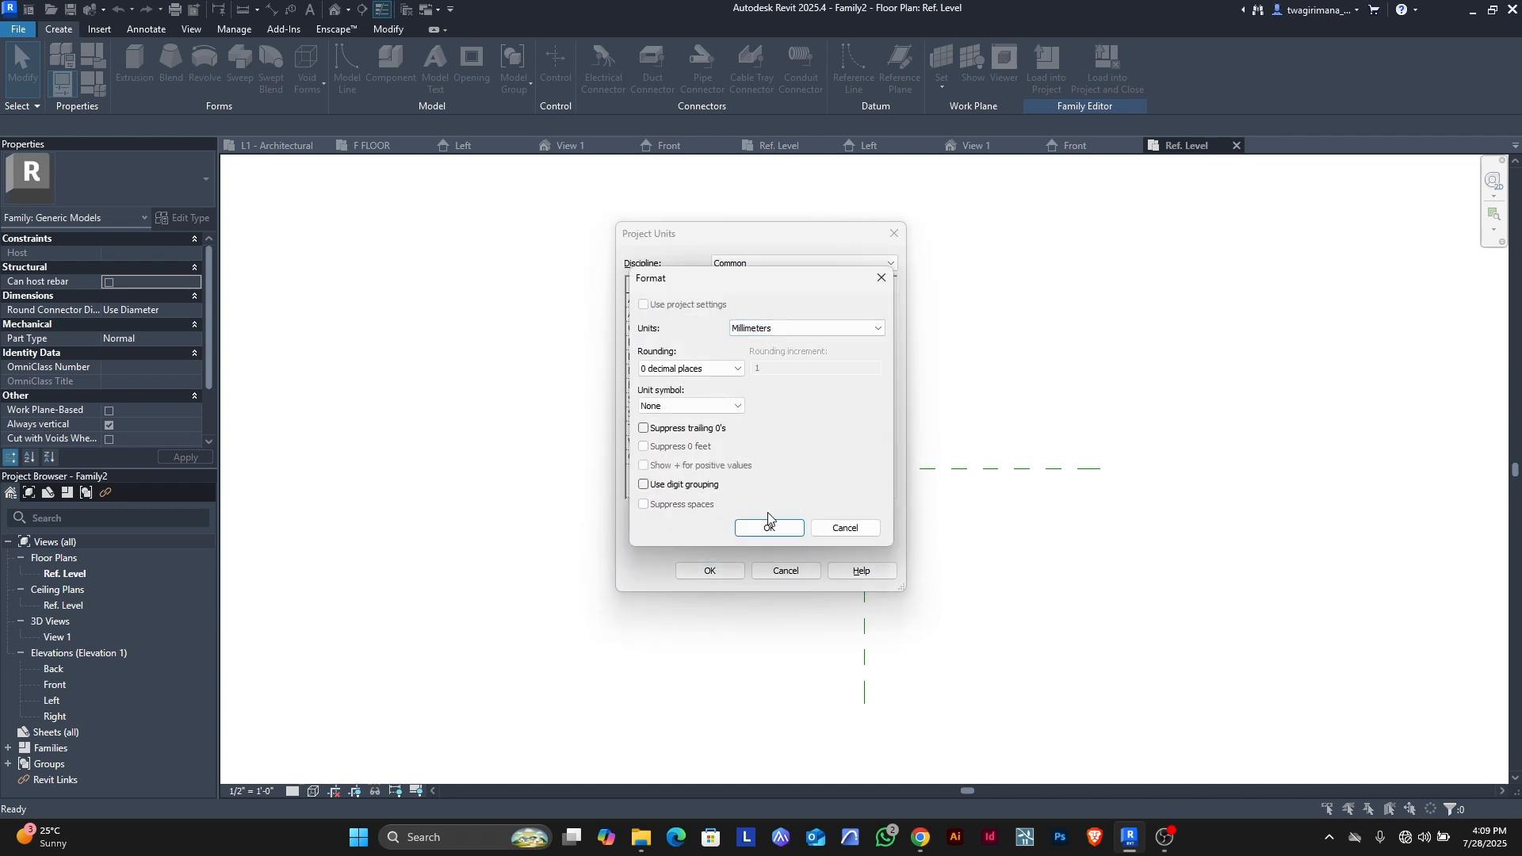
left_click(768, 528)
left_click(717, 570)
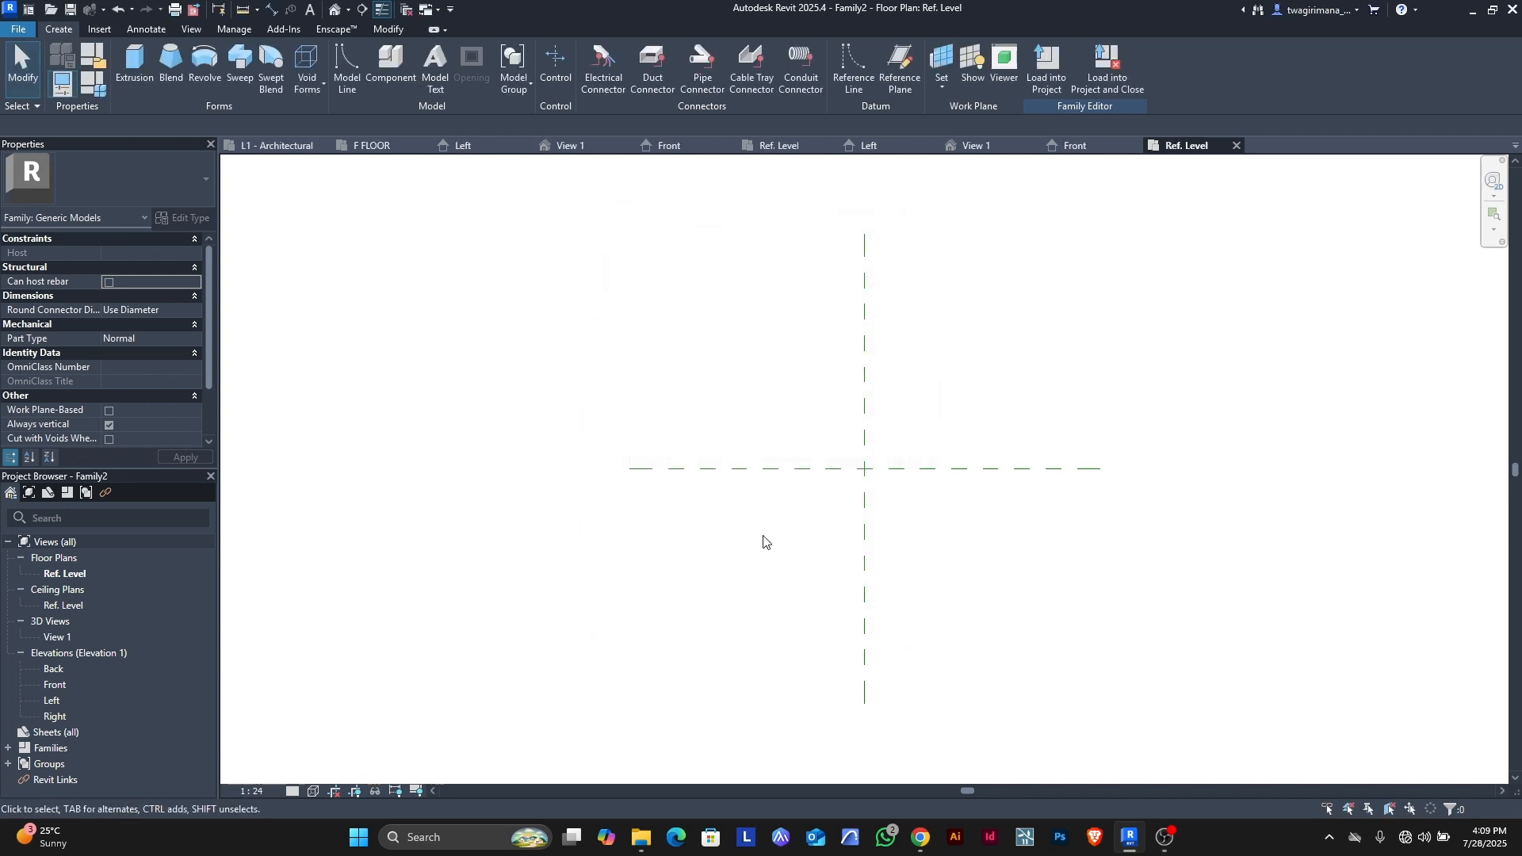
- Draw two horizontal reference planes, about 140 mm above and about 120 mm below the Center (Front/Back) plane
scroll(880, 469, "up", 2)
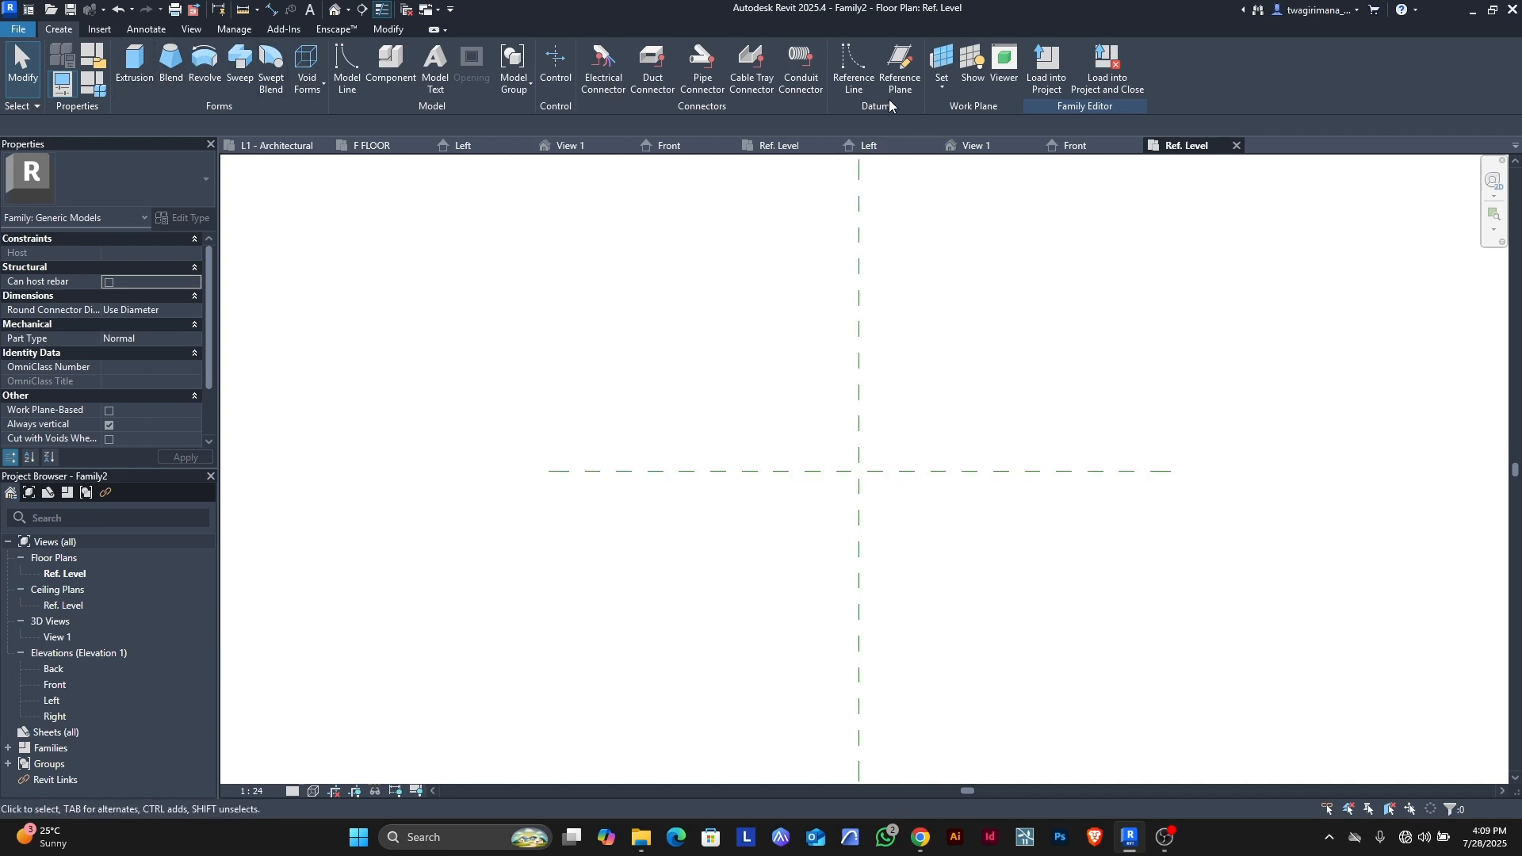
left_click(899, 65)
left_click(559, 441)
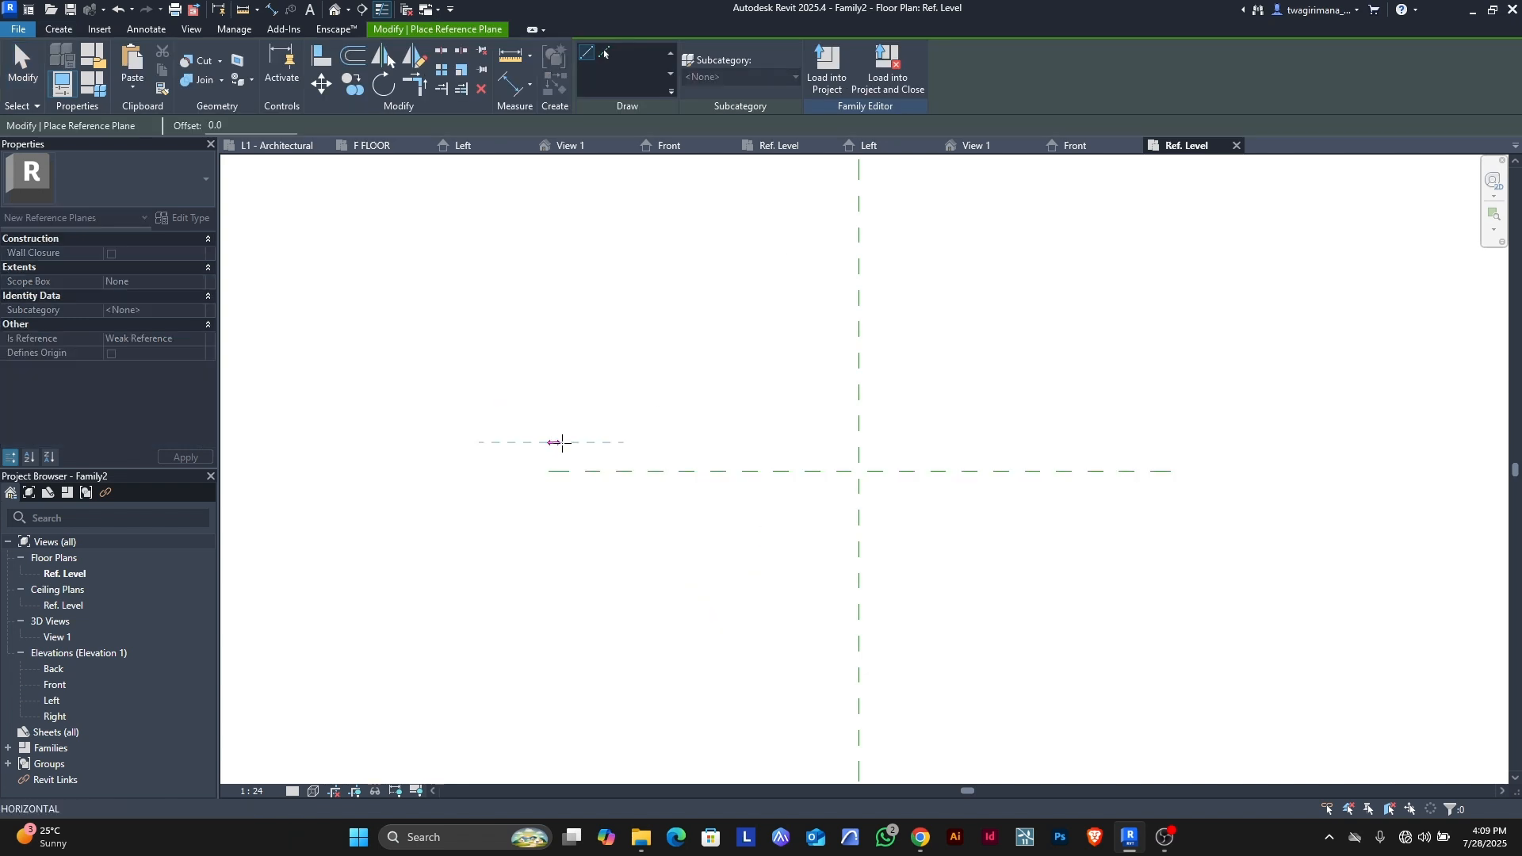
left_click(1178, 443)
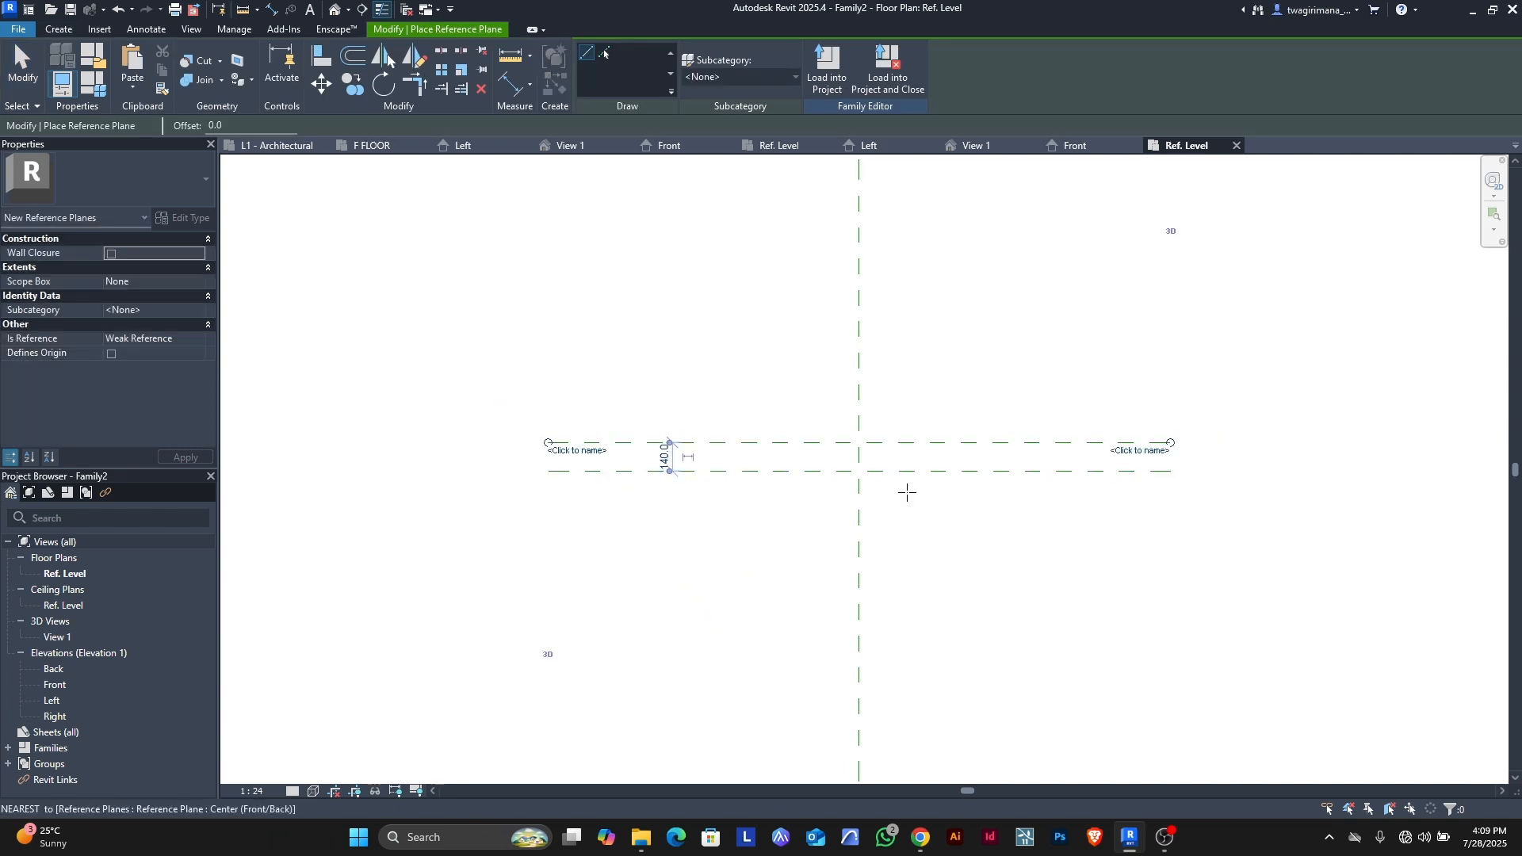
left_click(551, 495)
left_click(1178, 496)
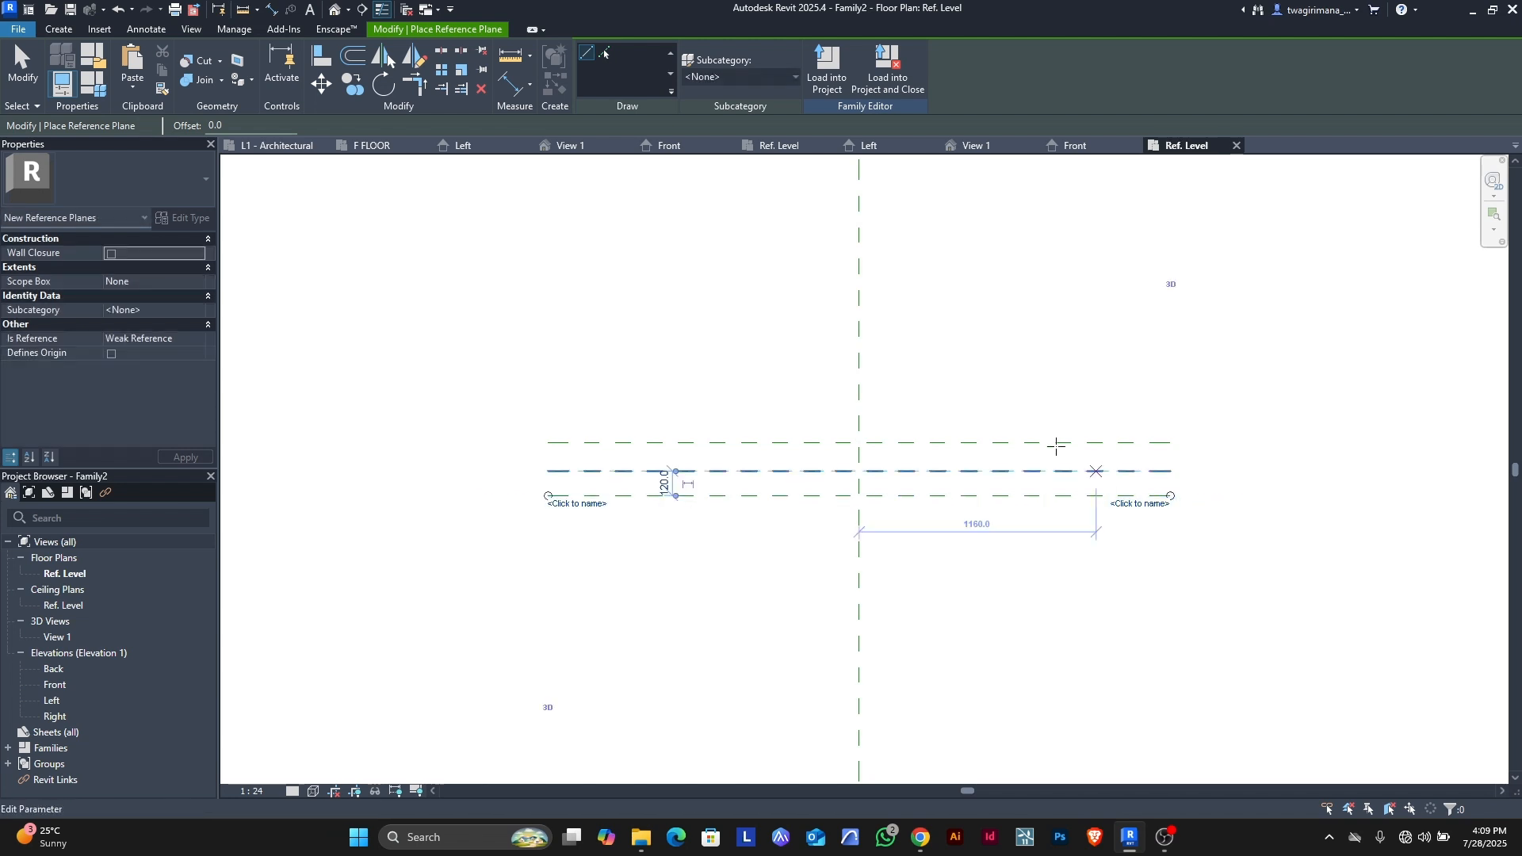
- Draw two vertical reference planes, one about 200 mm to each side of the Center (Left/Right) plane
scroll(935, 443, "down", 2)
left_click(877, 274)
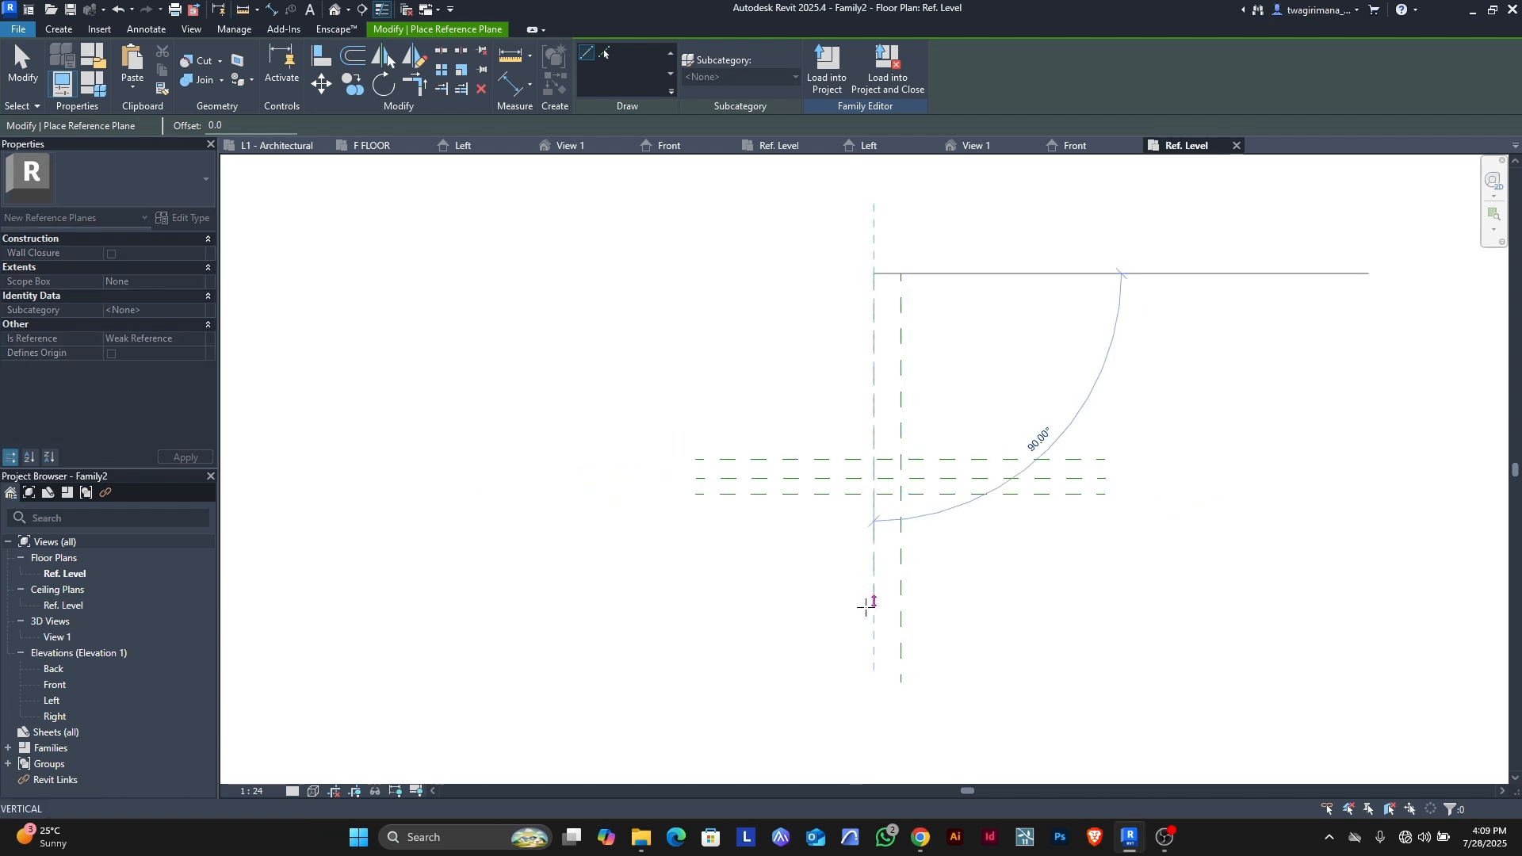
left_click(873, 680)
left_click(927, 275)
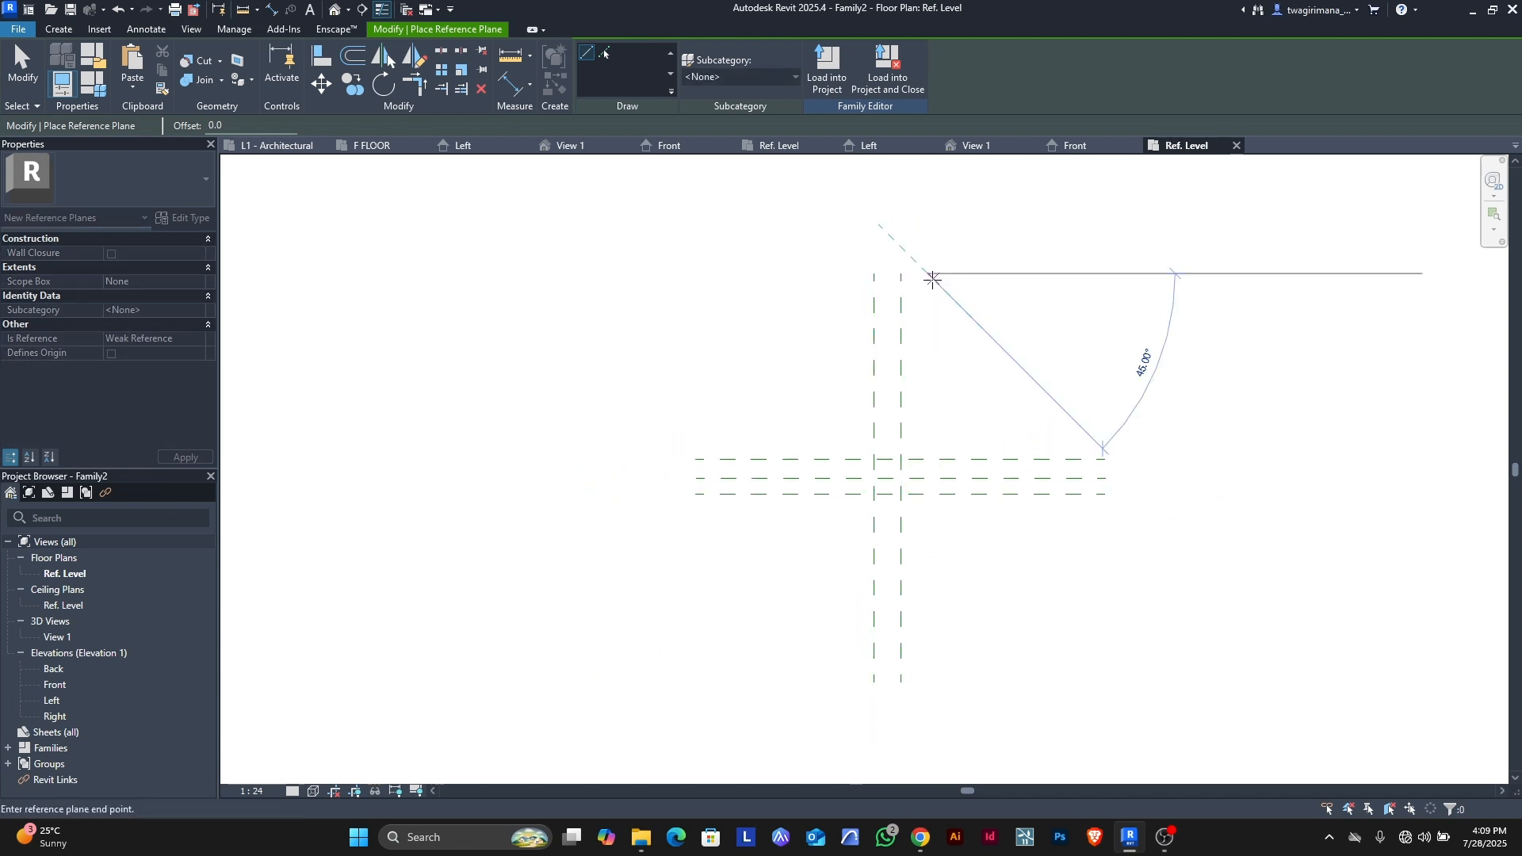
left_click(927, 680)
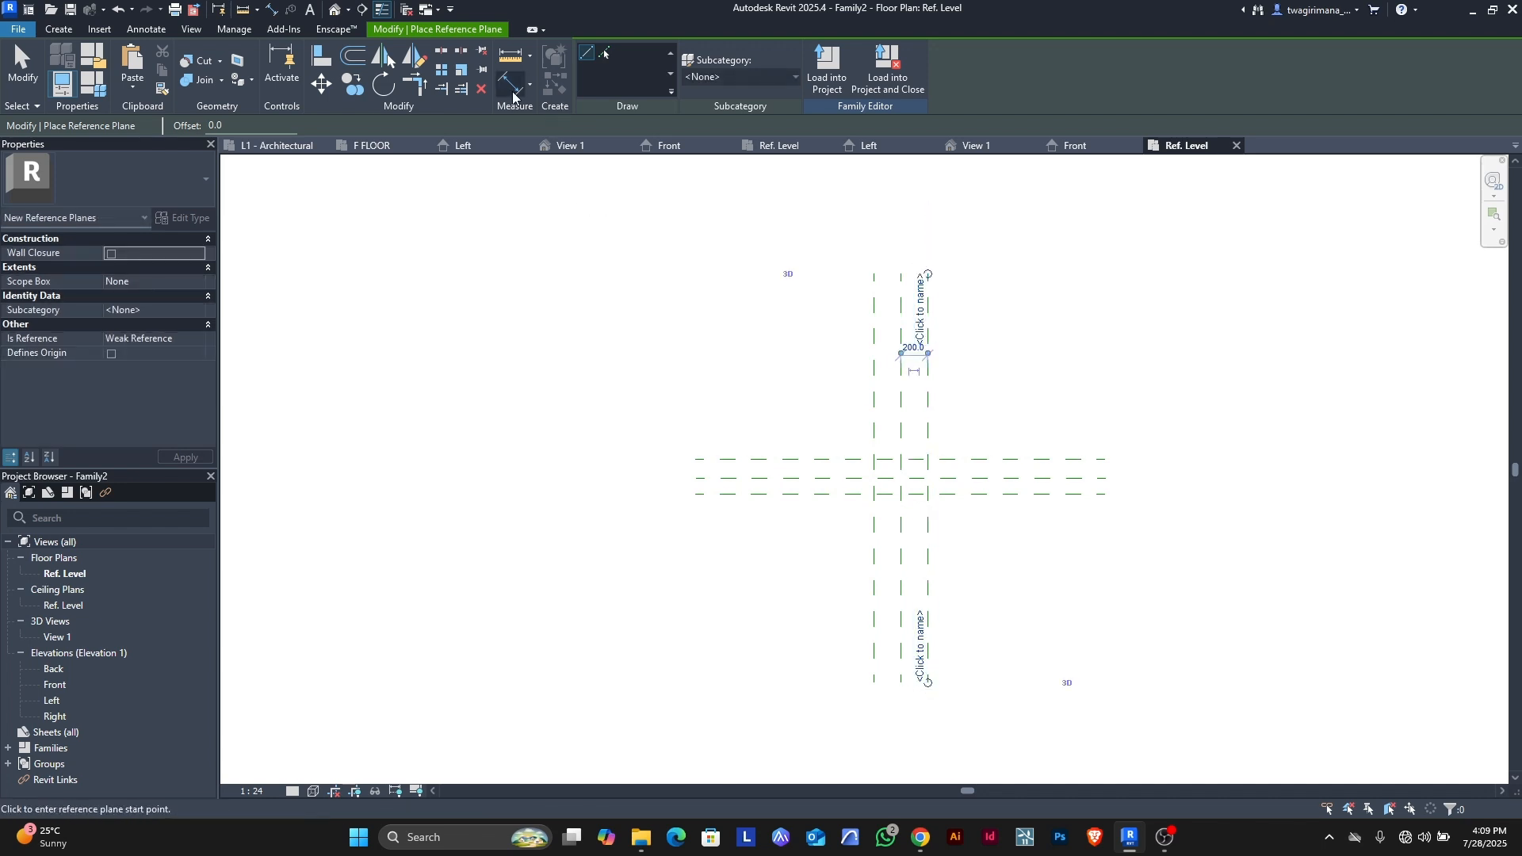
- Place an aligned dimension string across the three vertical reference planes and make its segments equal
left_click(511, 86)
scroll(911, 298, "up", 3)
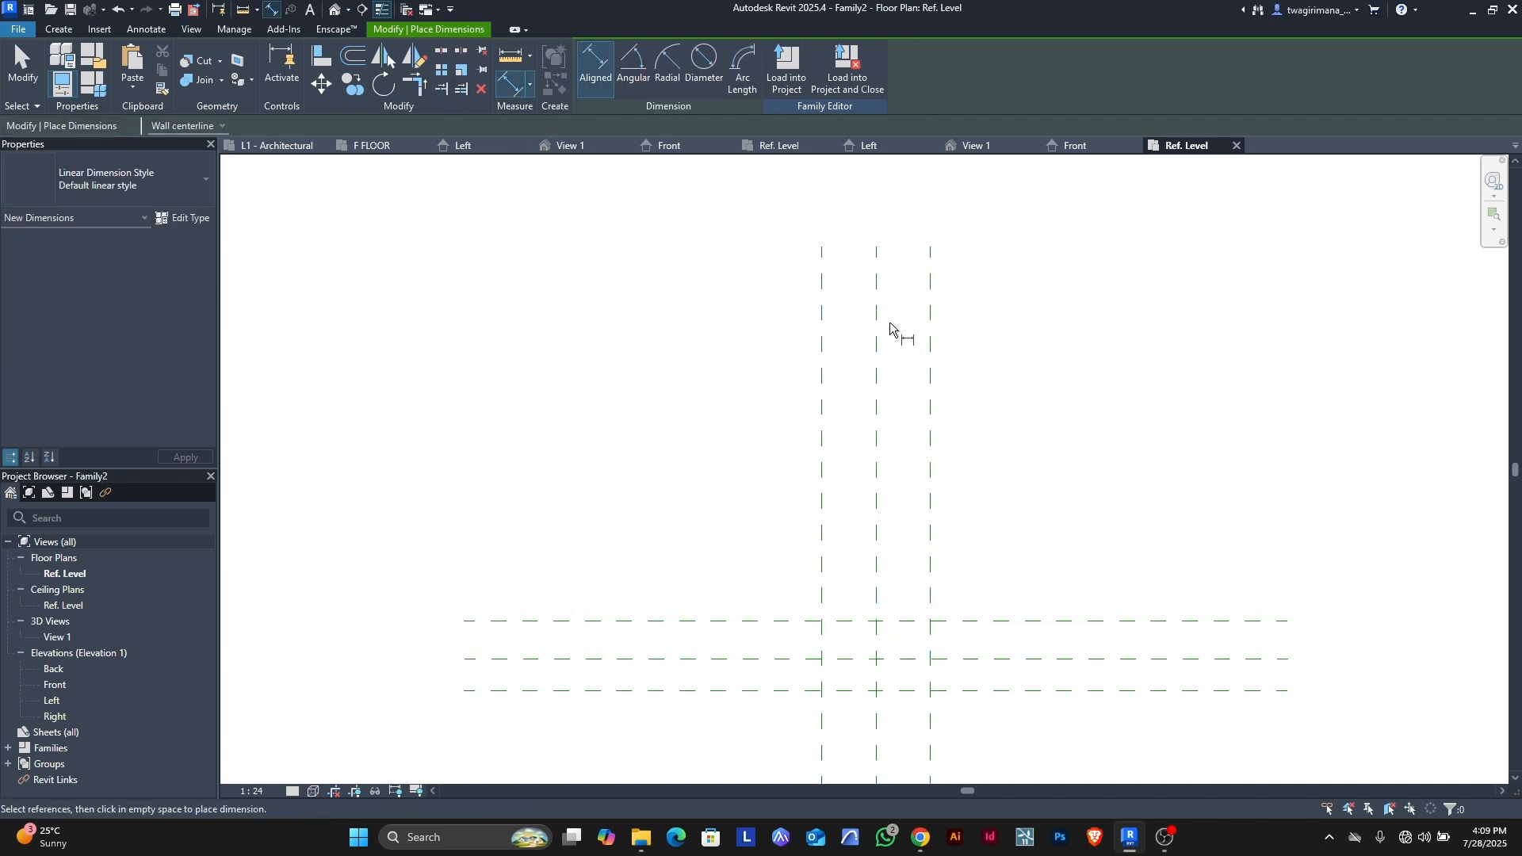
left_click(821, 373)
left_click(875, 377)
left_click(929, 386)
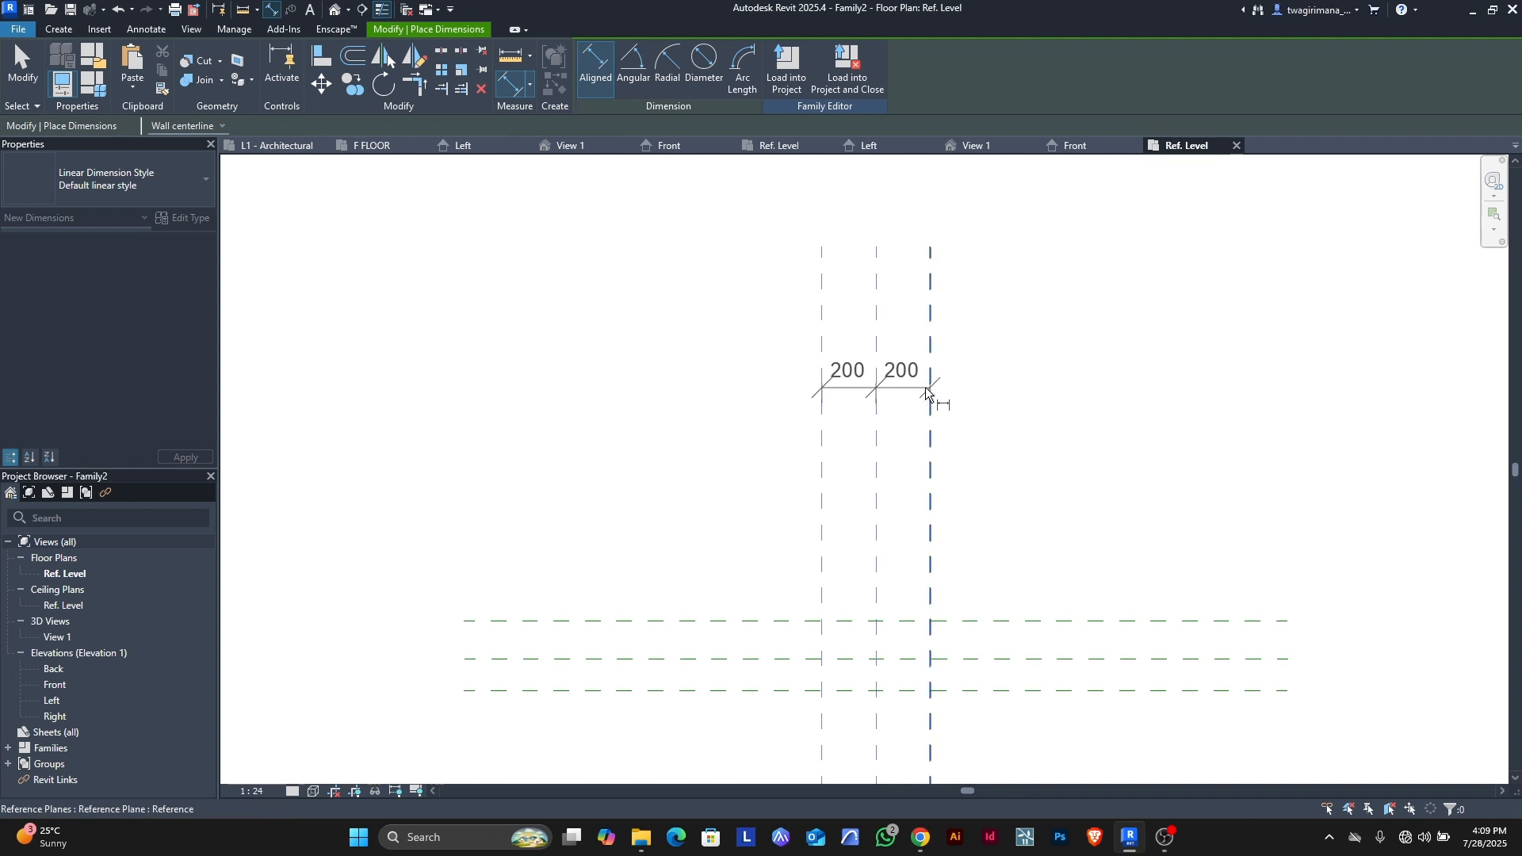
scroll(959, 408, "down", 2)
left_click(1051, 274)
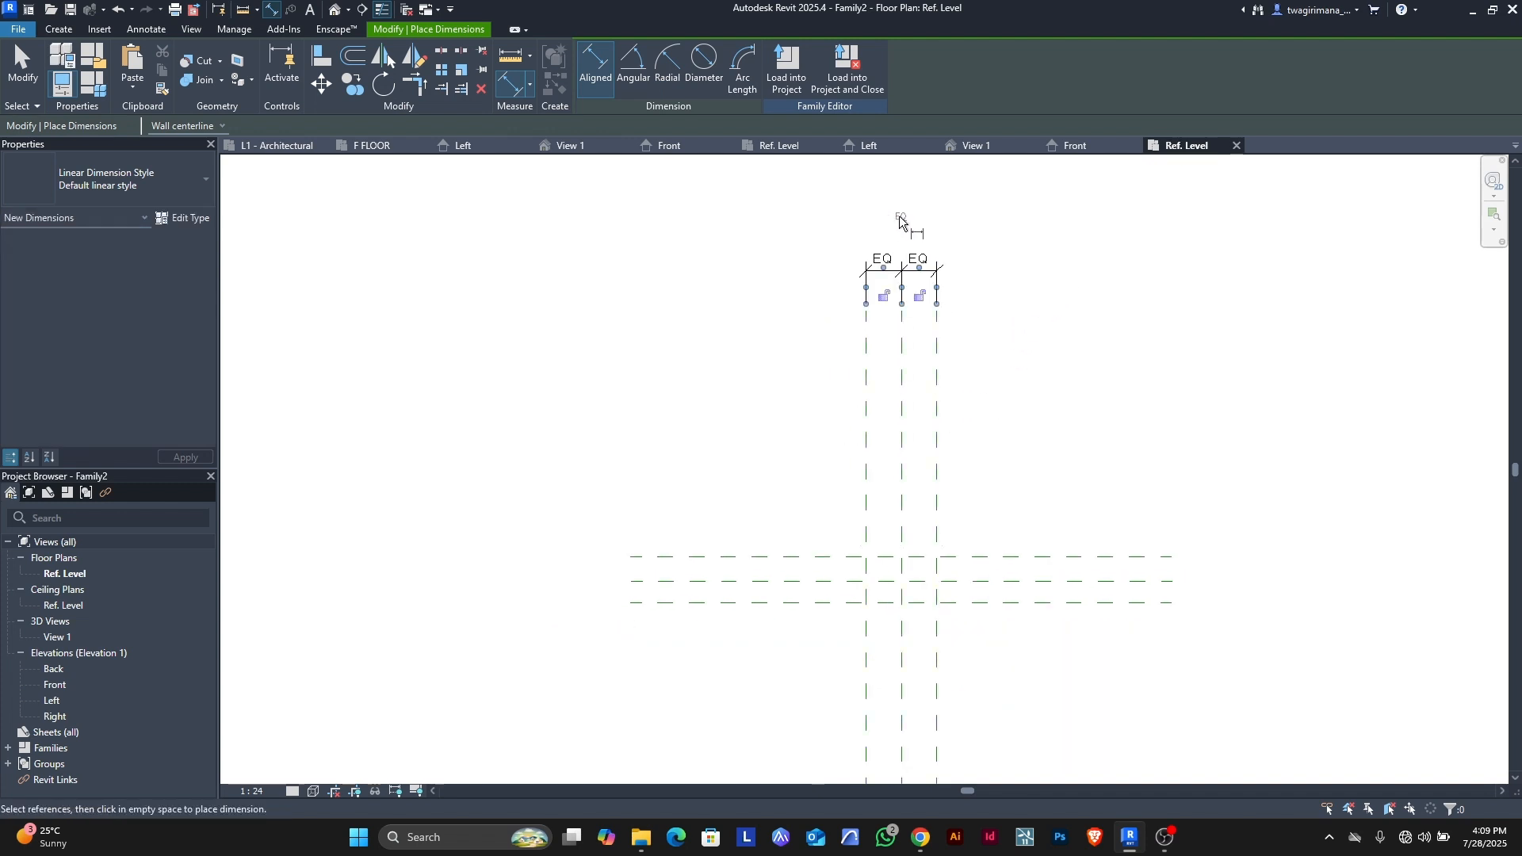
left_click(904, 229)
- Place an aligned dimension string across the three horizontal reference planes and make its segments equal
scroll(850, 288, "down", 2)
left_click(737, 492)
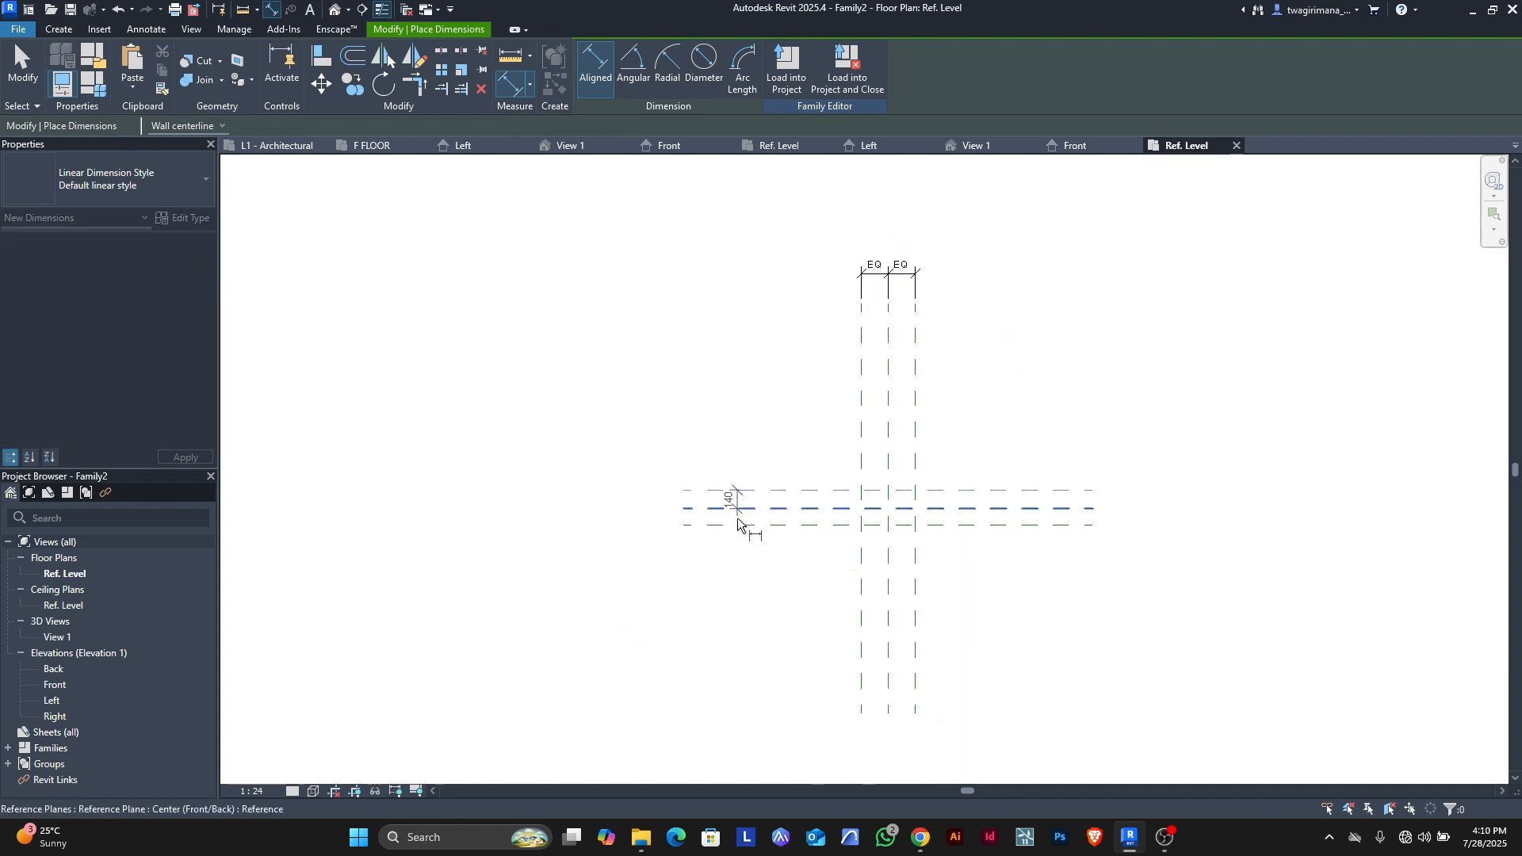
left_click(737, 519)
left_click(737, 525)
left_click(665, 549)
scroll(666, 547, "up", 2)
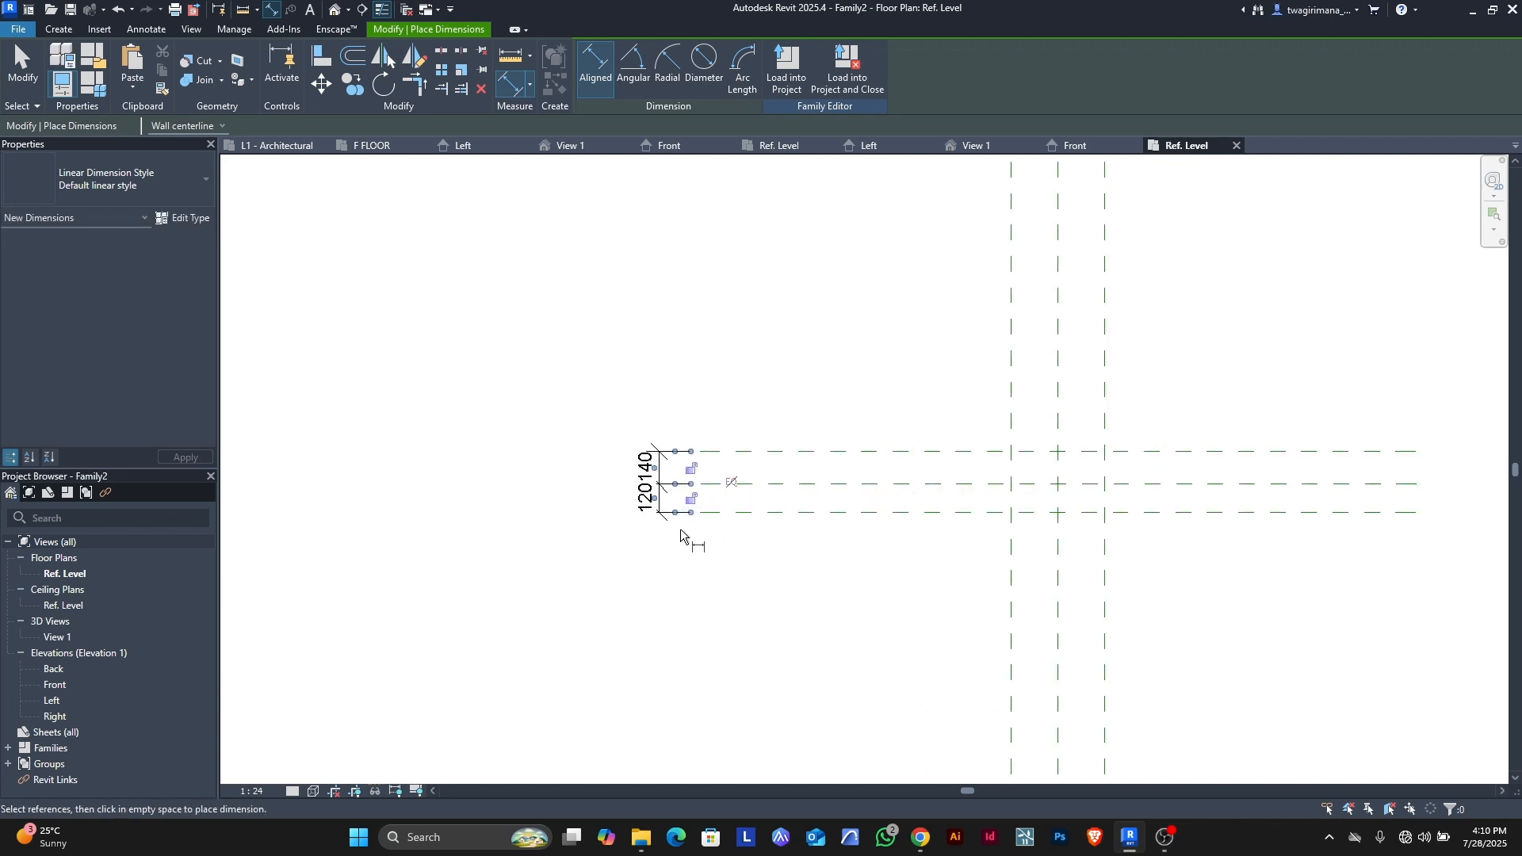
left_click(730, 482)
scroll(733, 482, "up", 2)
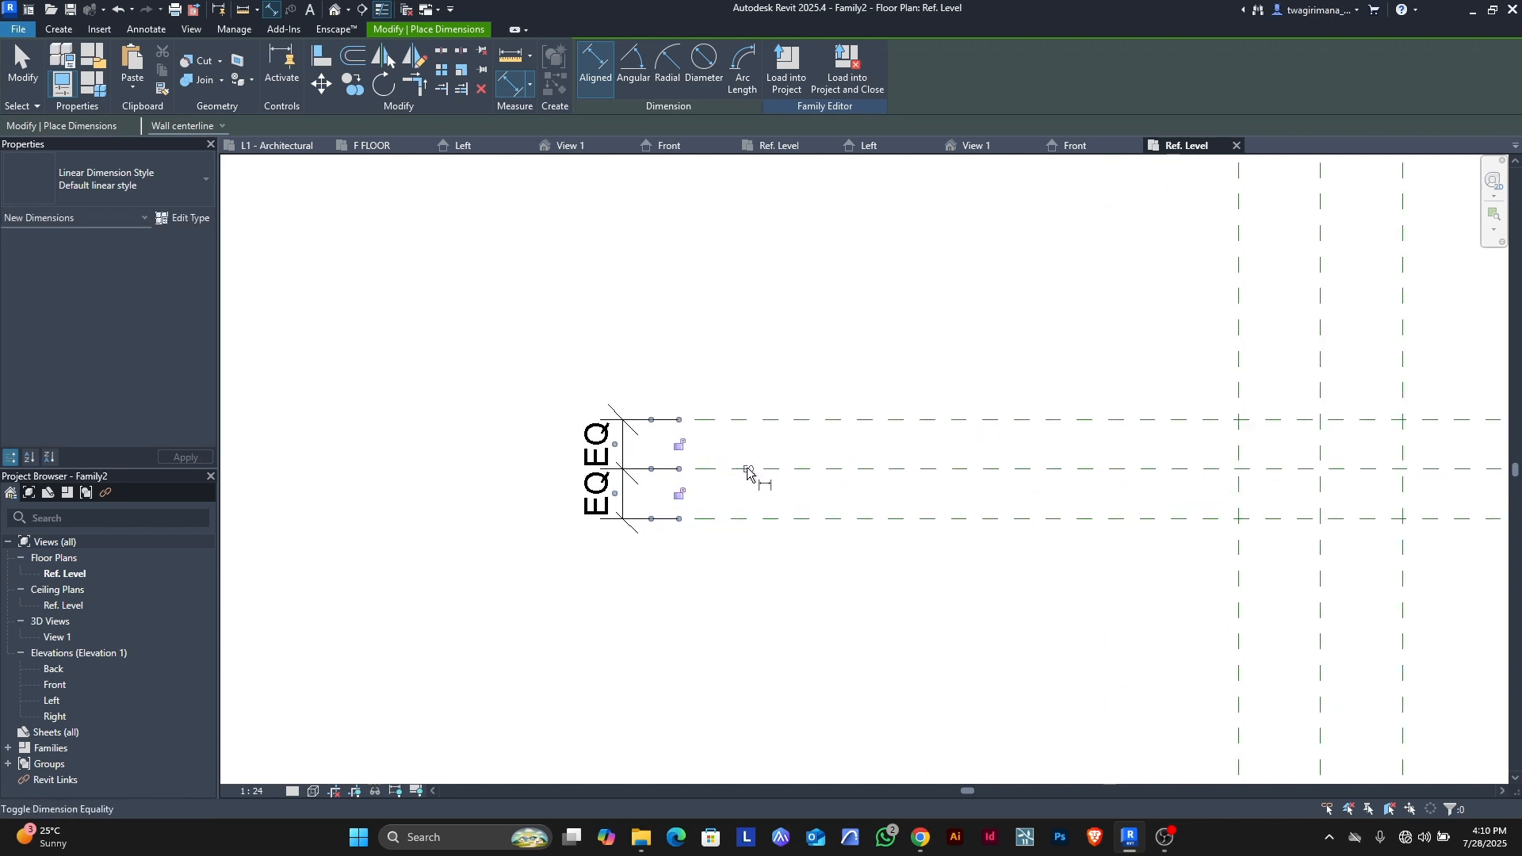
scroll(748, 473, "up", 2)
scroll(675, 497, "down", 6)
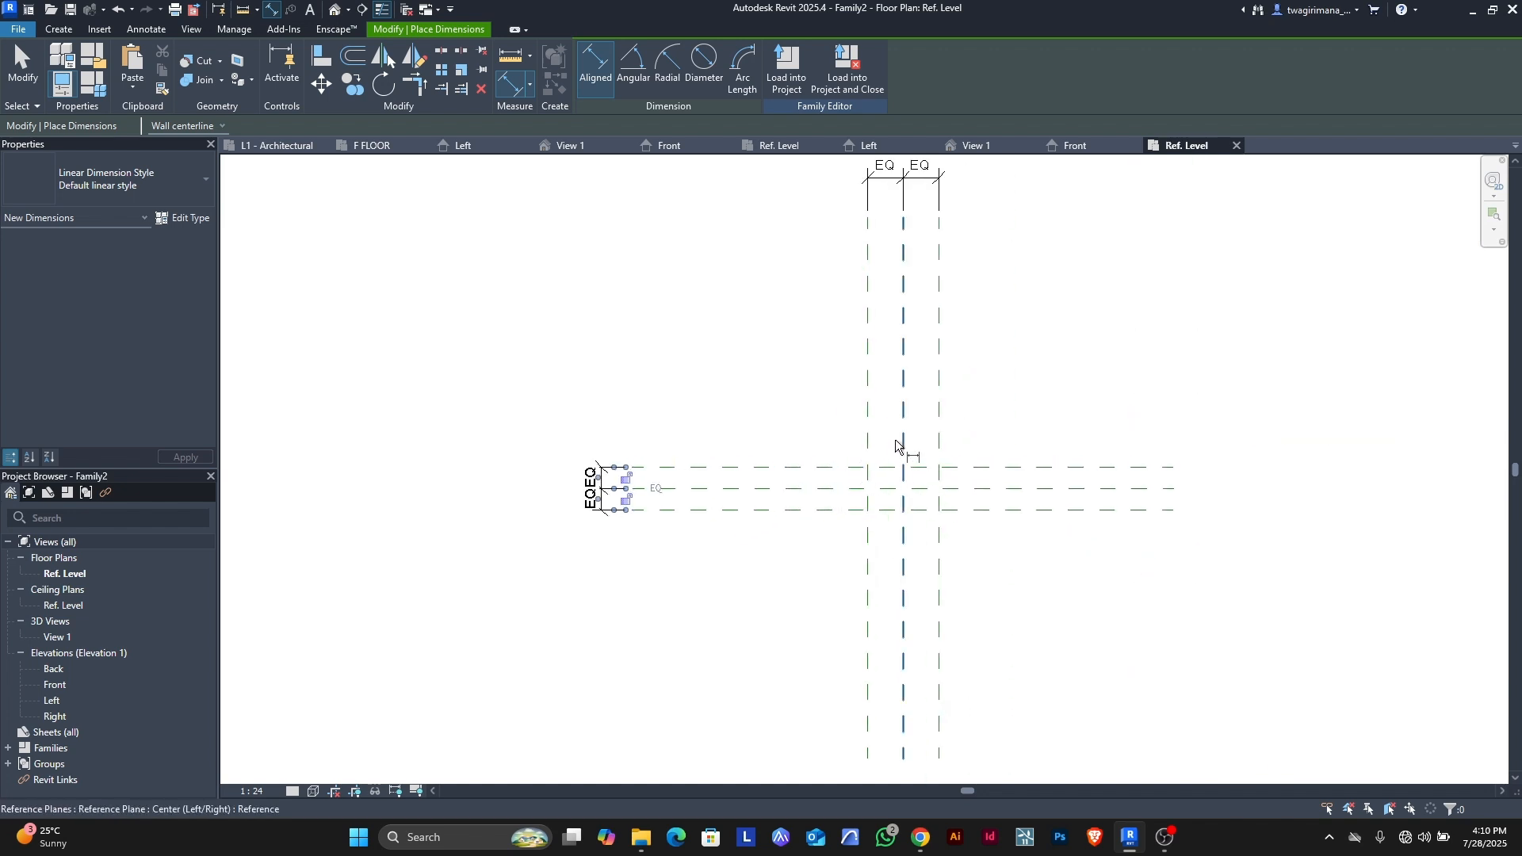
- Dimension the overall distance between the two outer vertical reference planes, placing it above the equality string
scroll(844, 514, "down", 1)
scroll(913, 259, "up", 2)
left_click(830, 330)
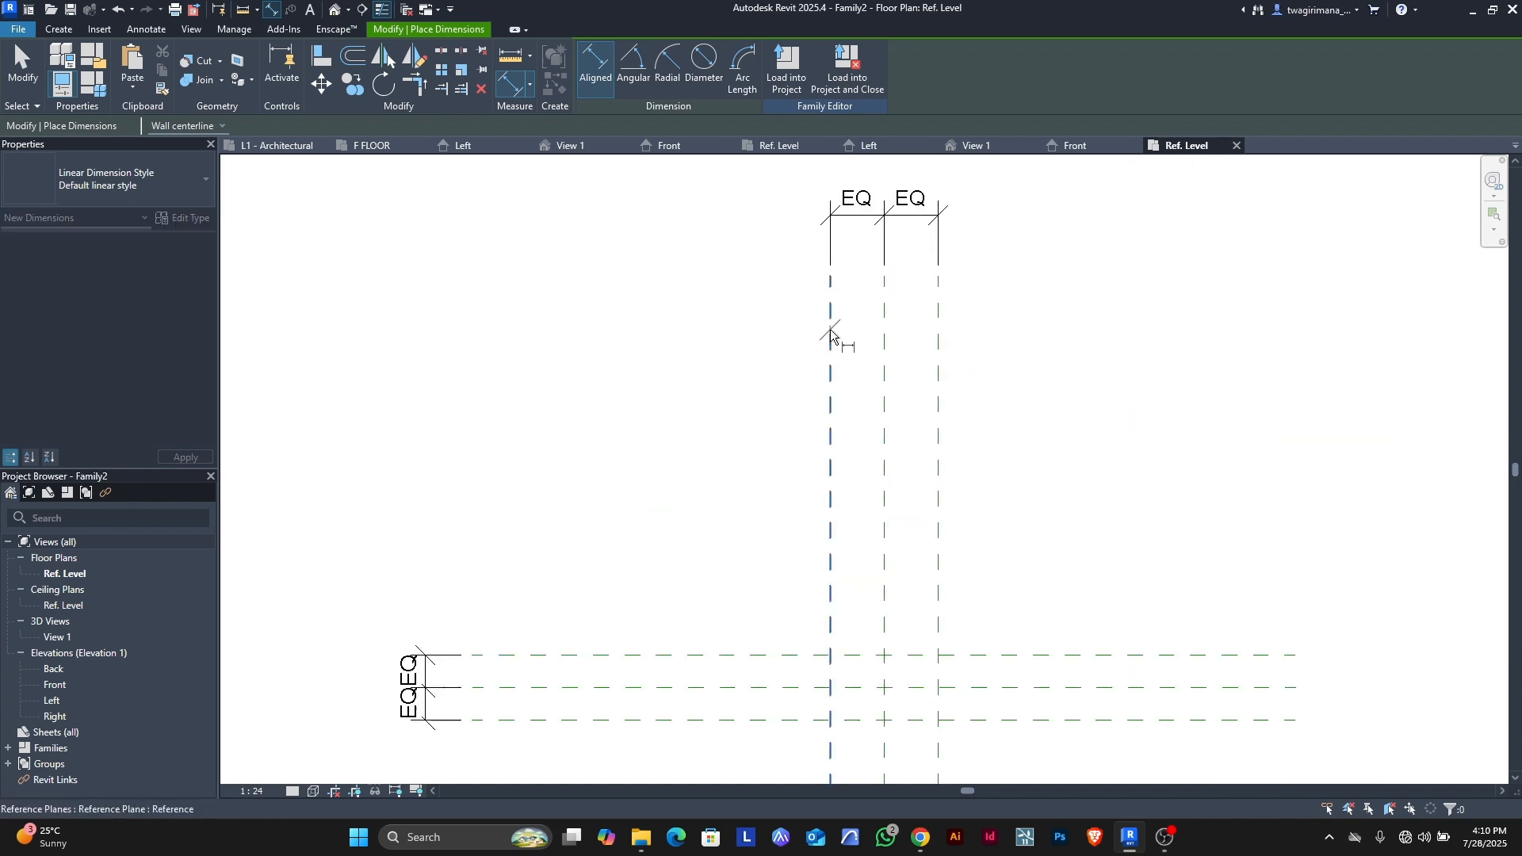
left_click(931, 345)
scroll(872, 401, "down", 3)
left_click(948, 242)
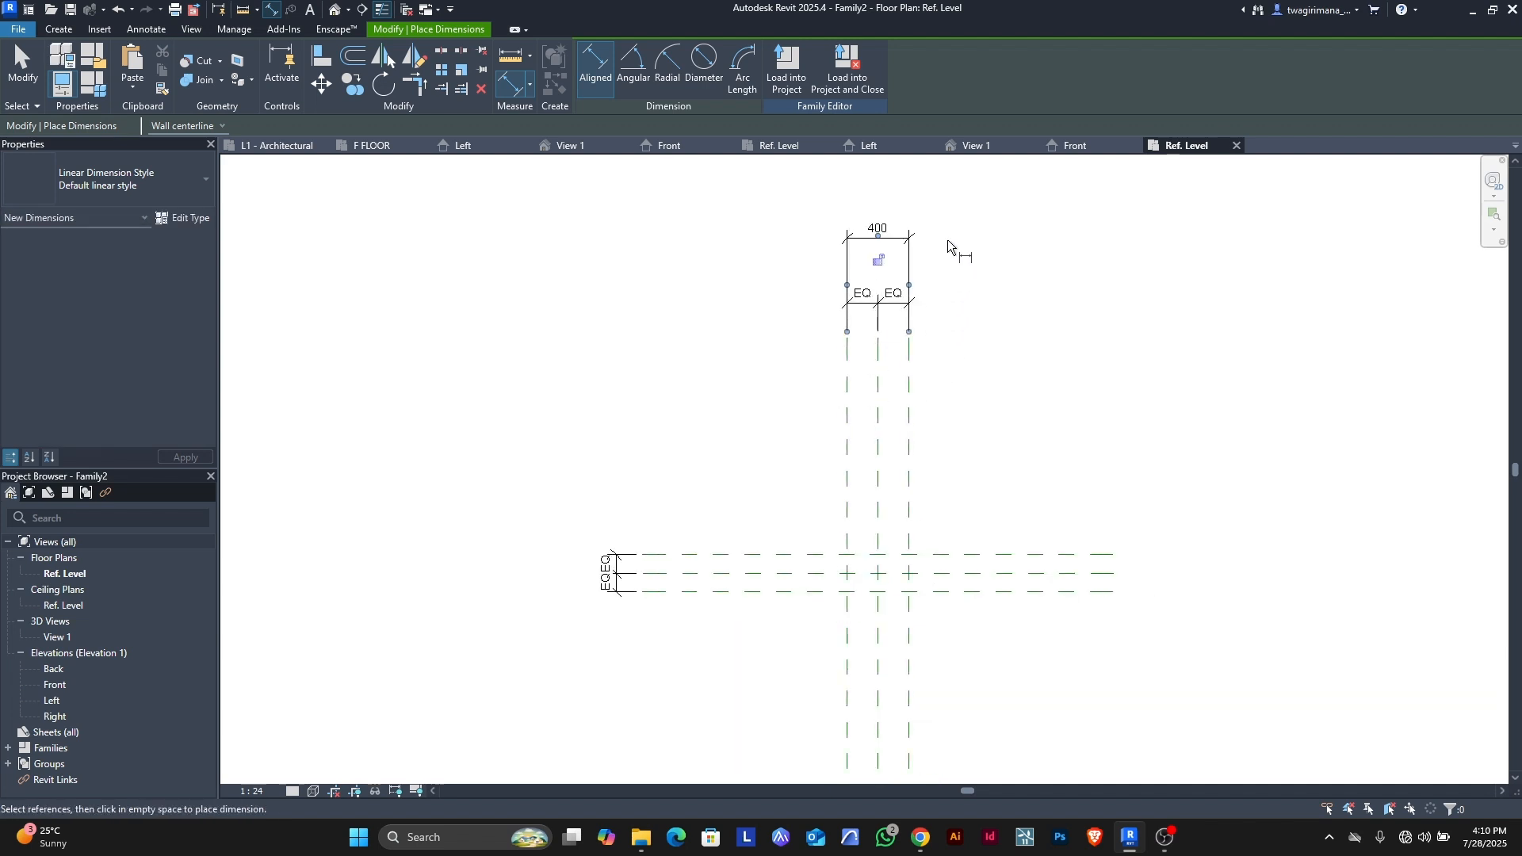
- Dimension the overall distance between the two outer horizontal reference planes and end the dimension command
scroll(857, 276, "up", 1)
scroll(760, 340, "down", 1)
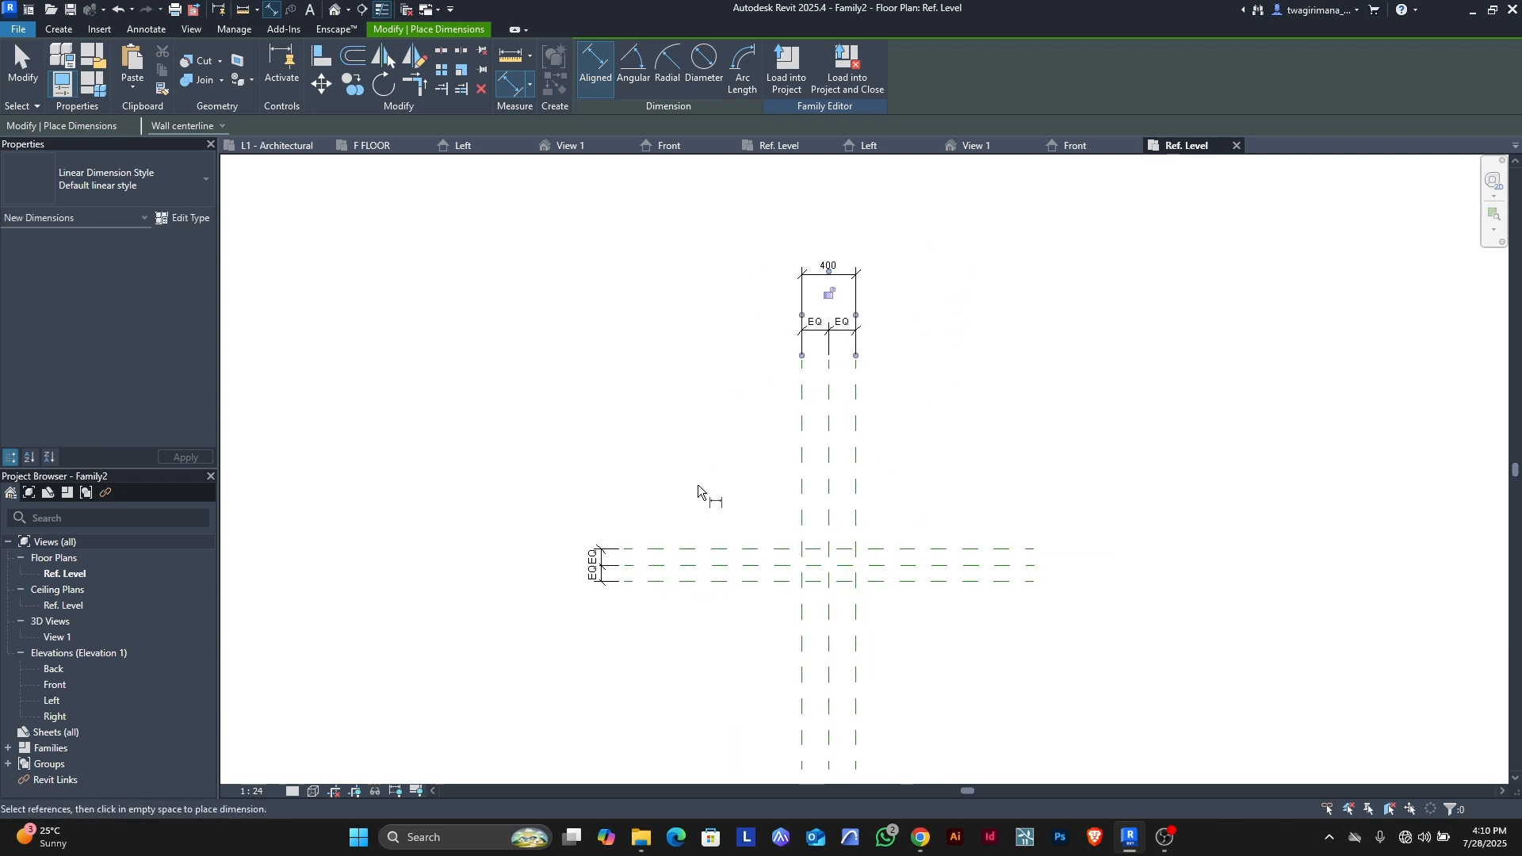
left_click(692, 548)
left_click(691, 590)
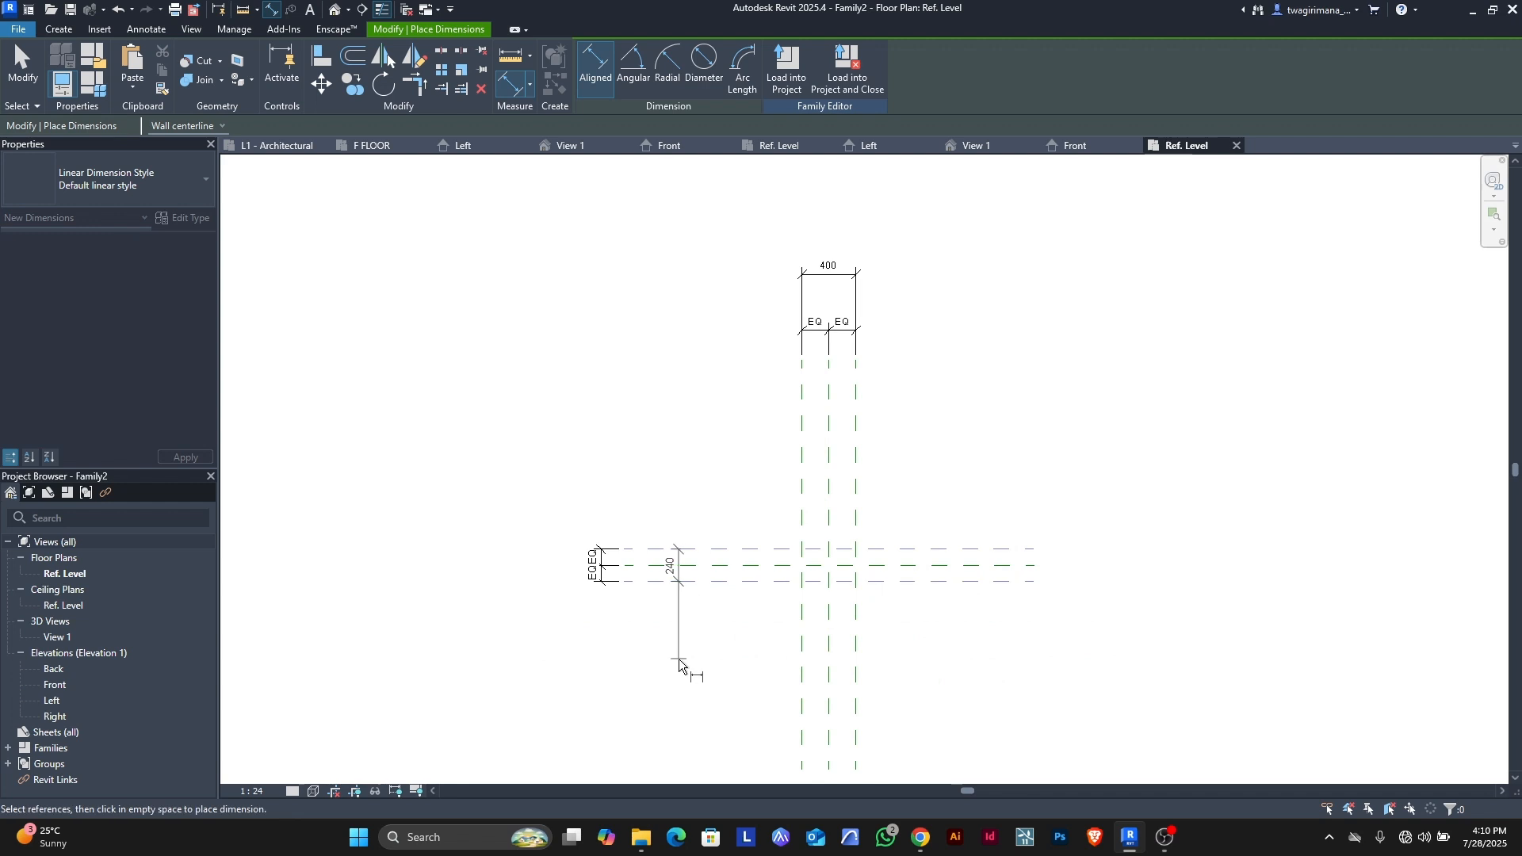
left_click(664, 659)
left_click(22, 64)
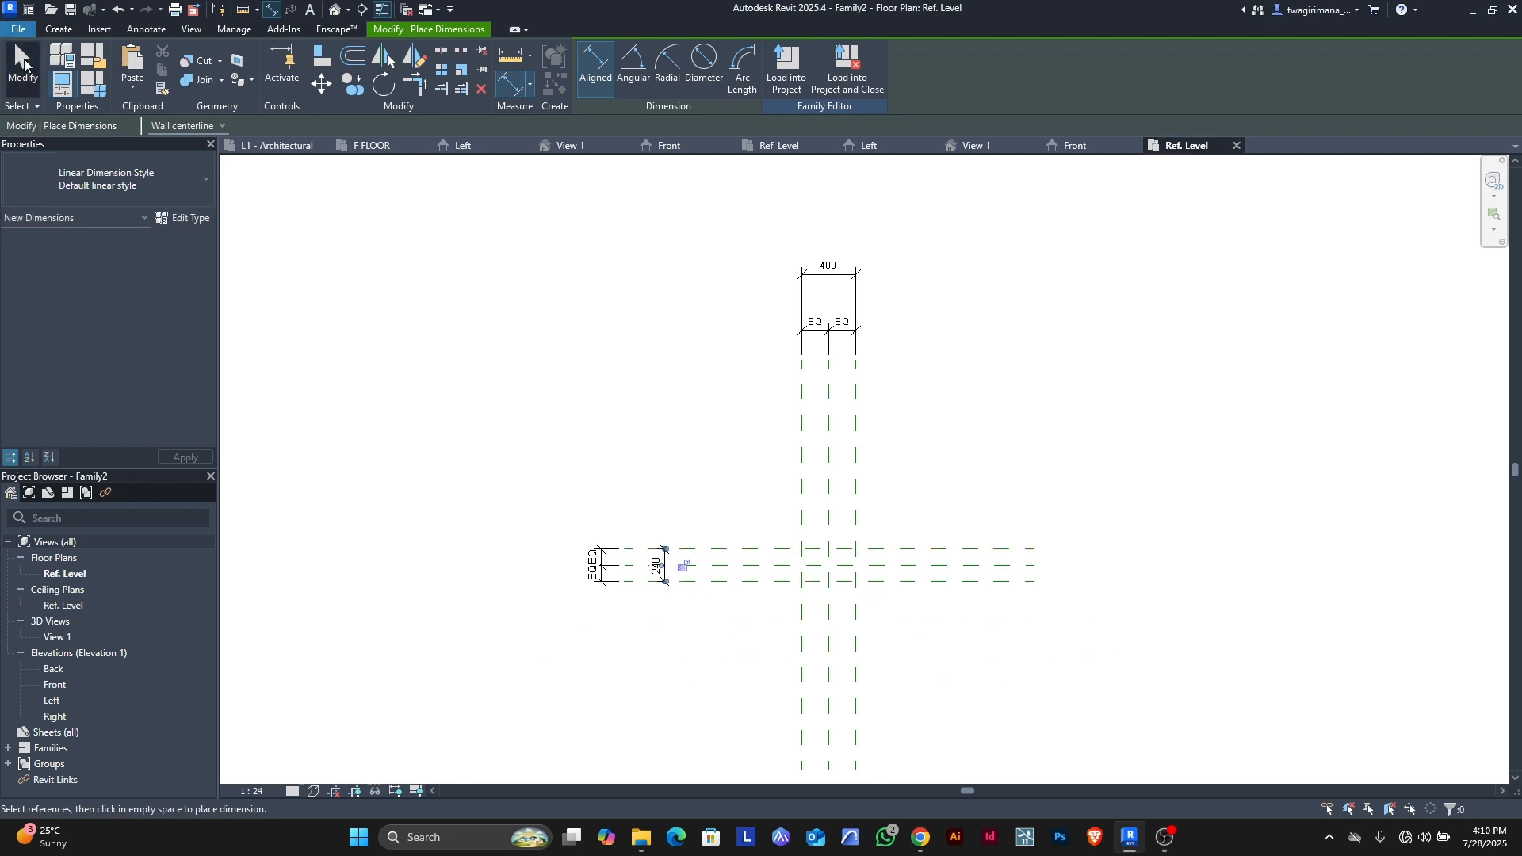
- Label the overall dimension between the outer vertical planes with a new family type parameter named "door w"
left_click(830, 274)
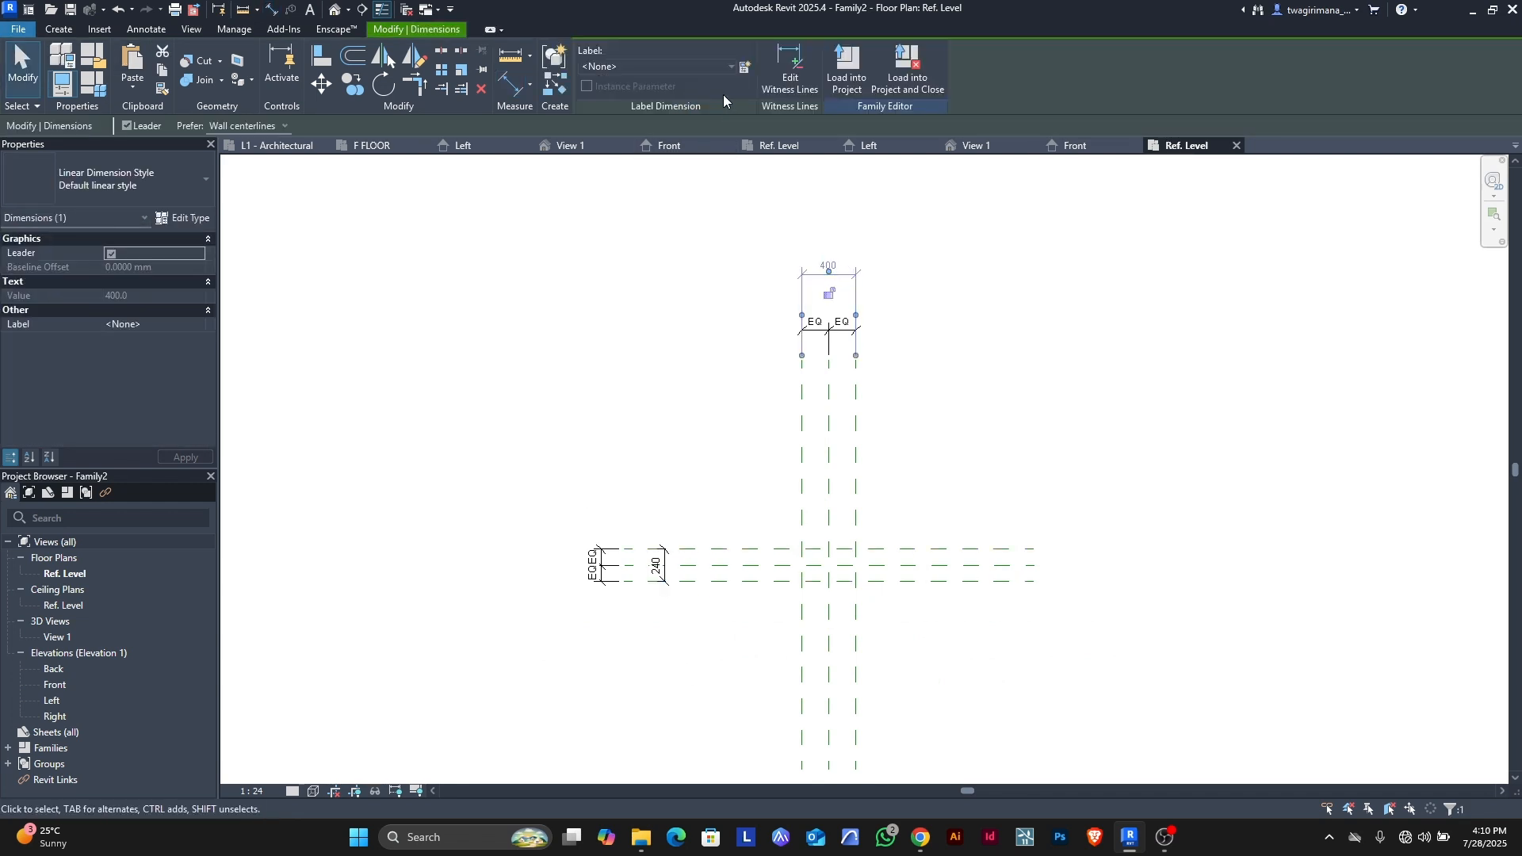
left_click(745, 70)
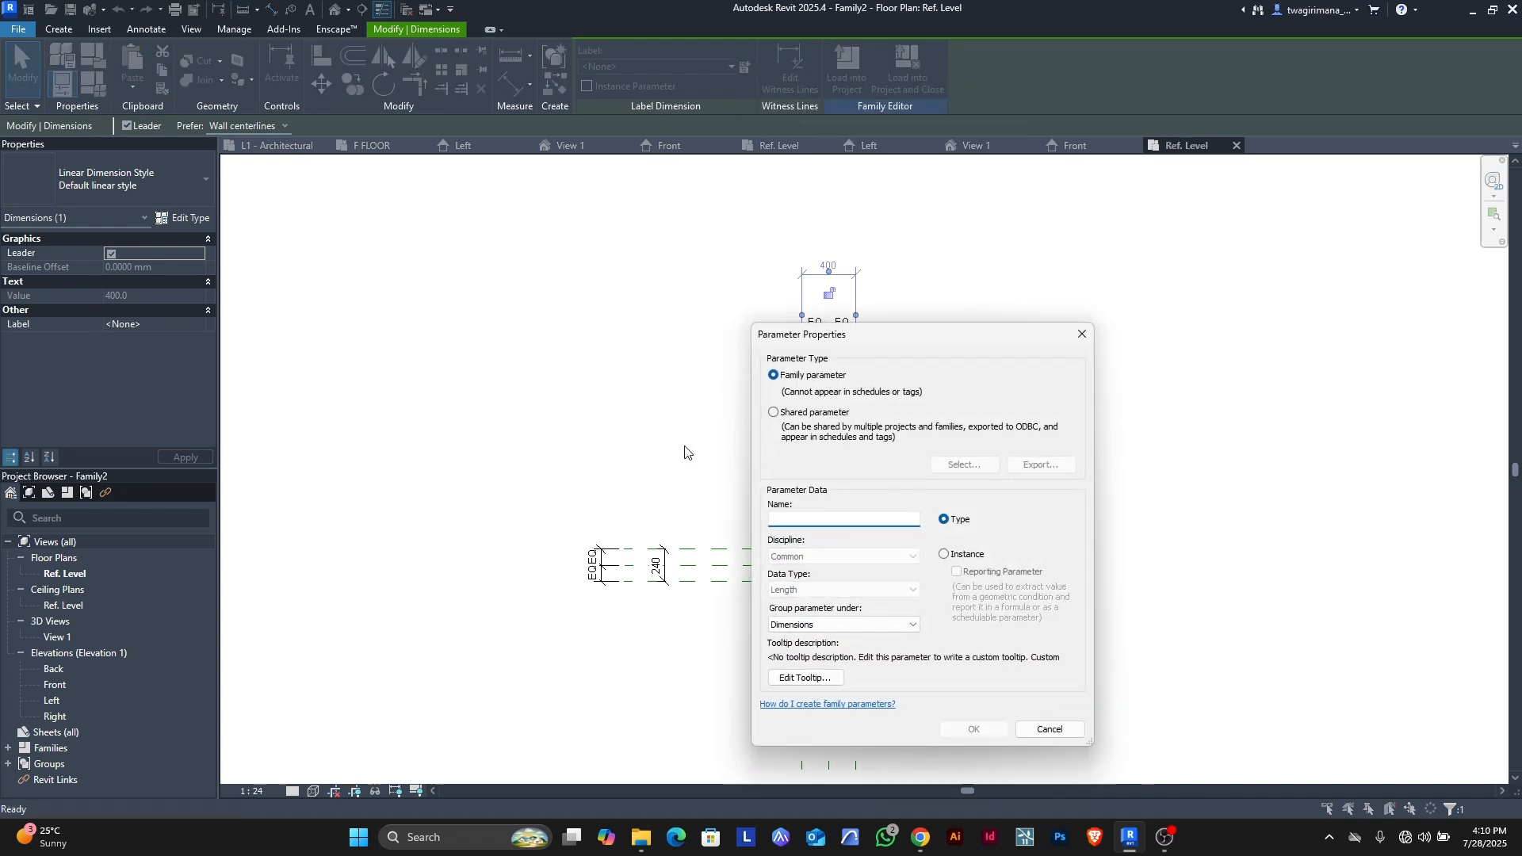
type("door")
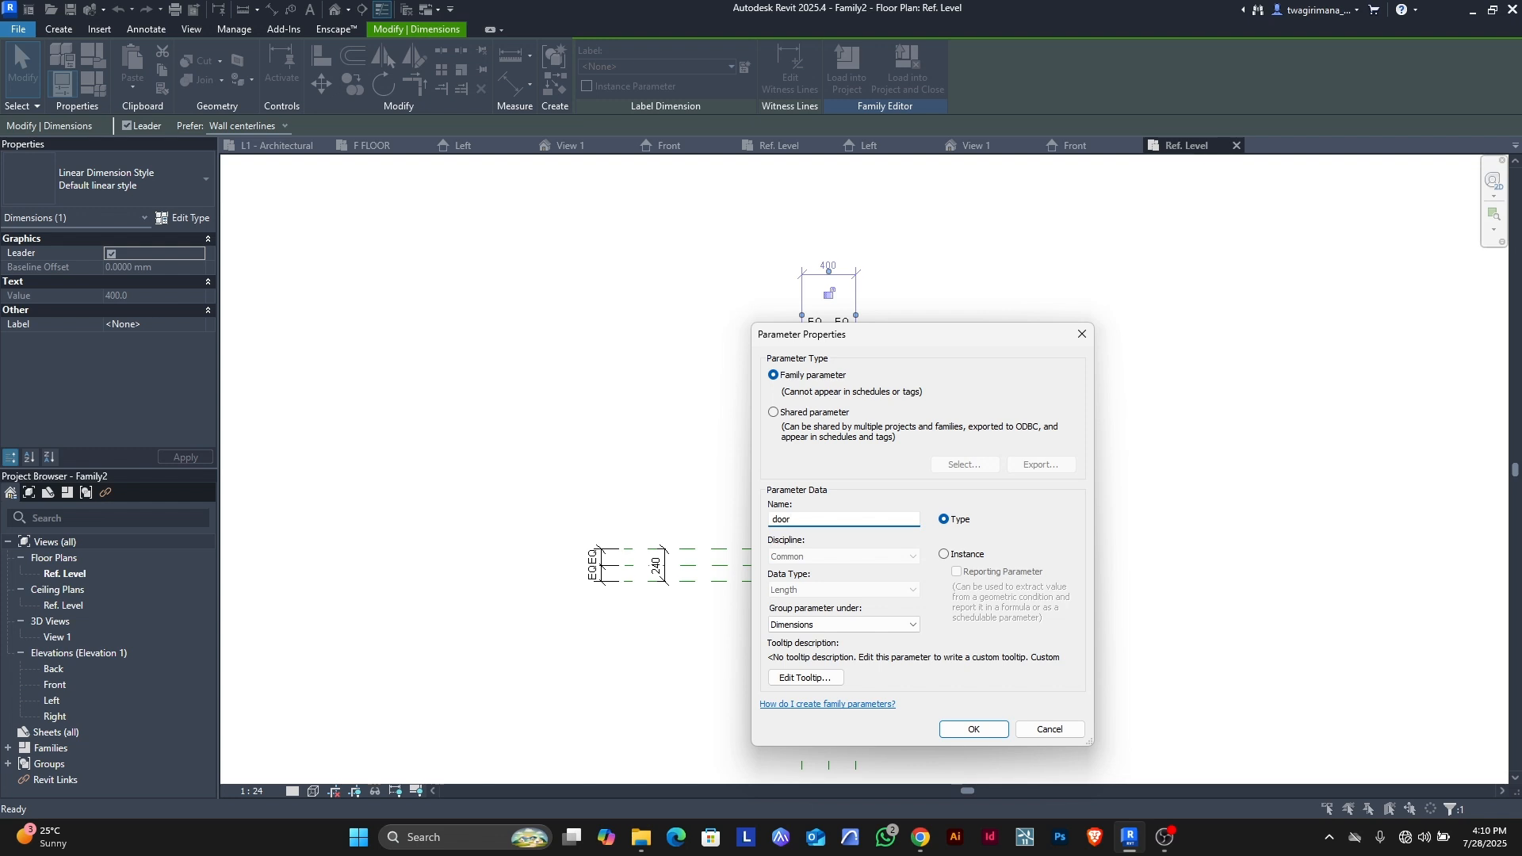
type(" w")
key("Return")
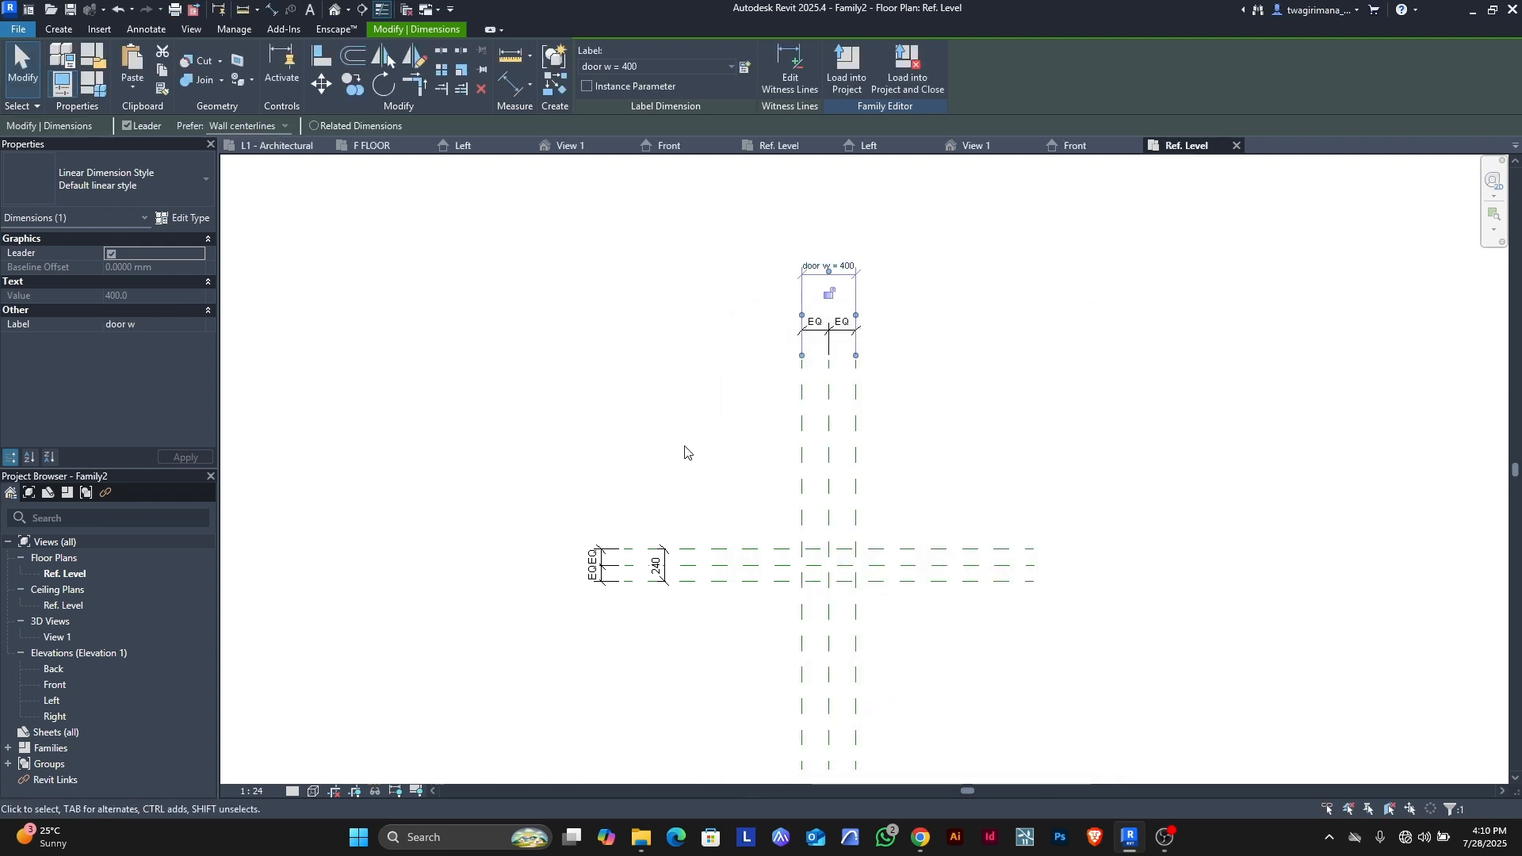
left_click(685, 451)
- Label the overall dimension between the outer horizontal planes with a new family type parameter named "door d"
scroll(654, 566, "up", 3)
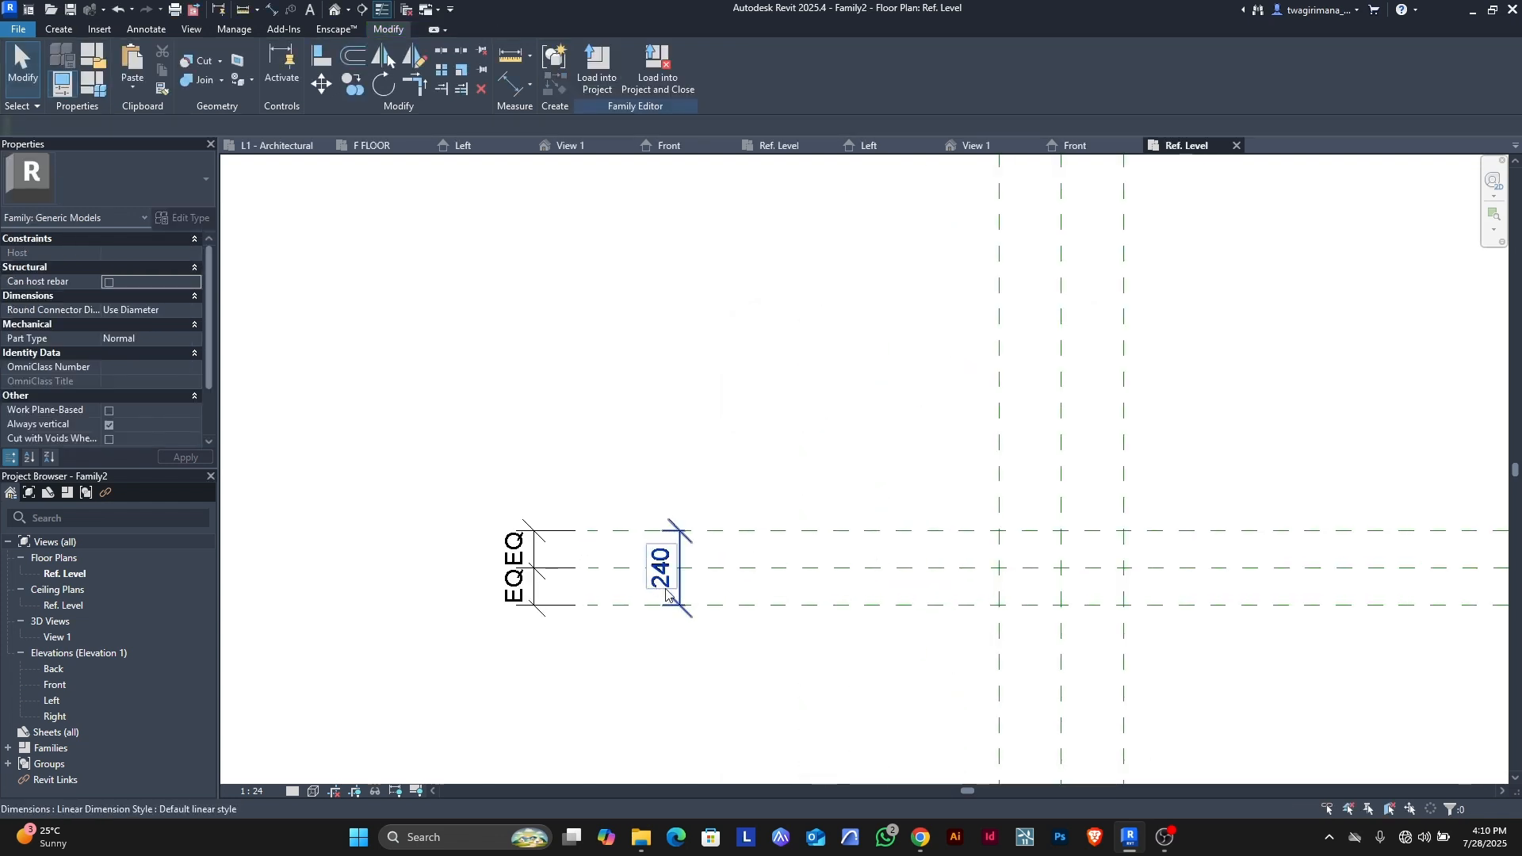
left_click(646, 584)
scroll(645, 584, "down", 1)
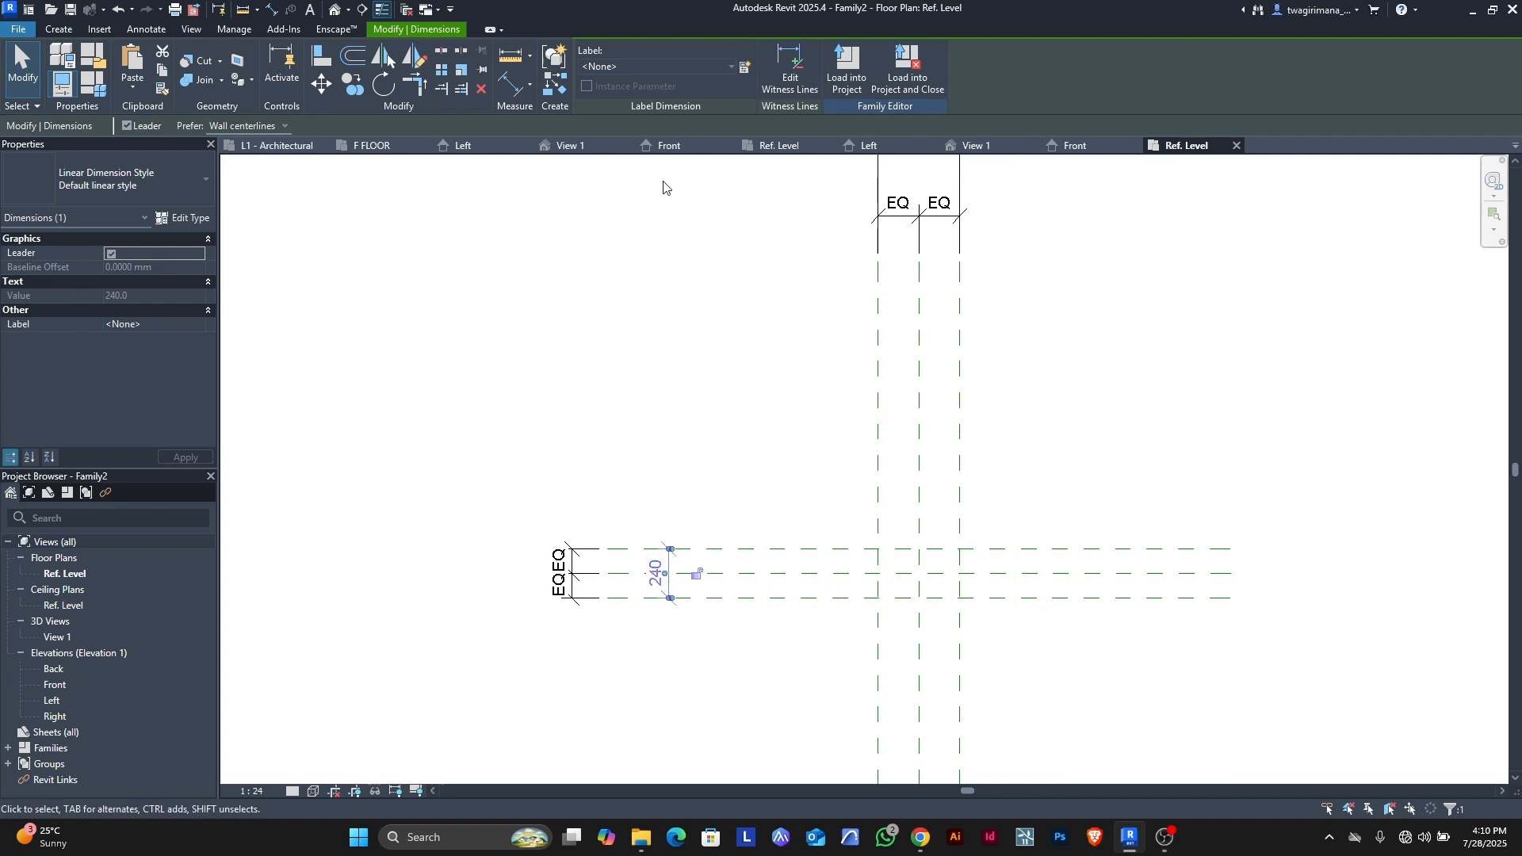
left_click(744, 71)
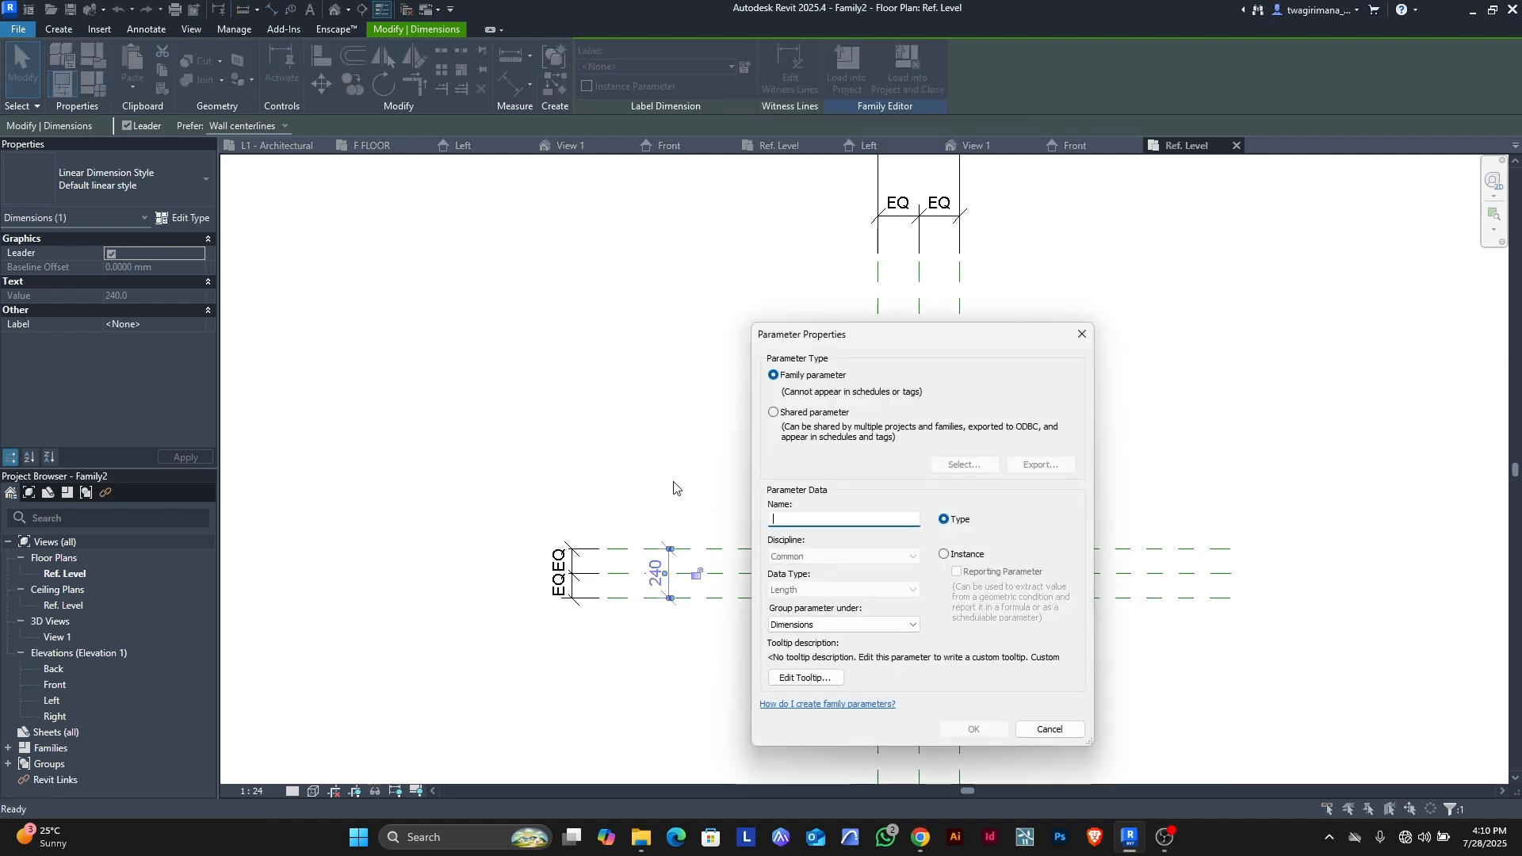
type("door d")
key("Return")
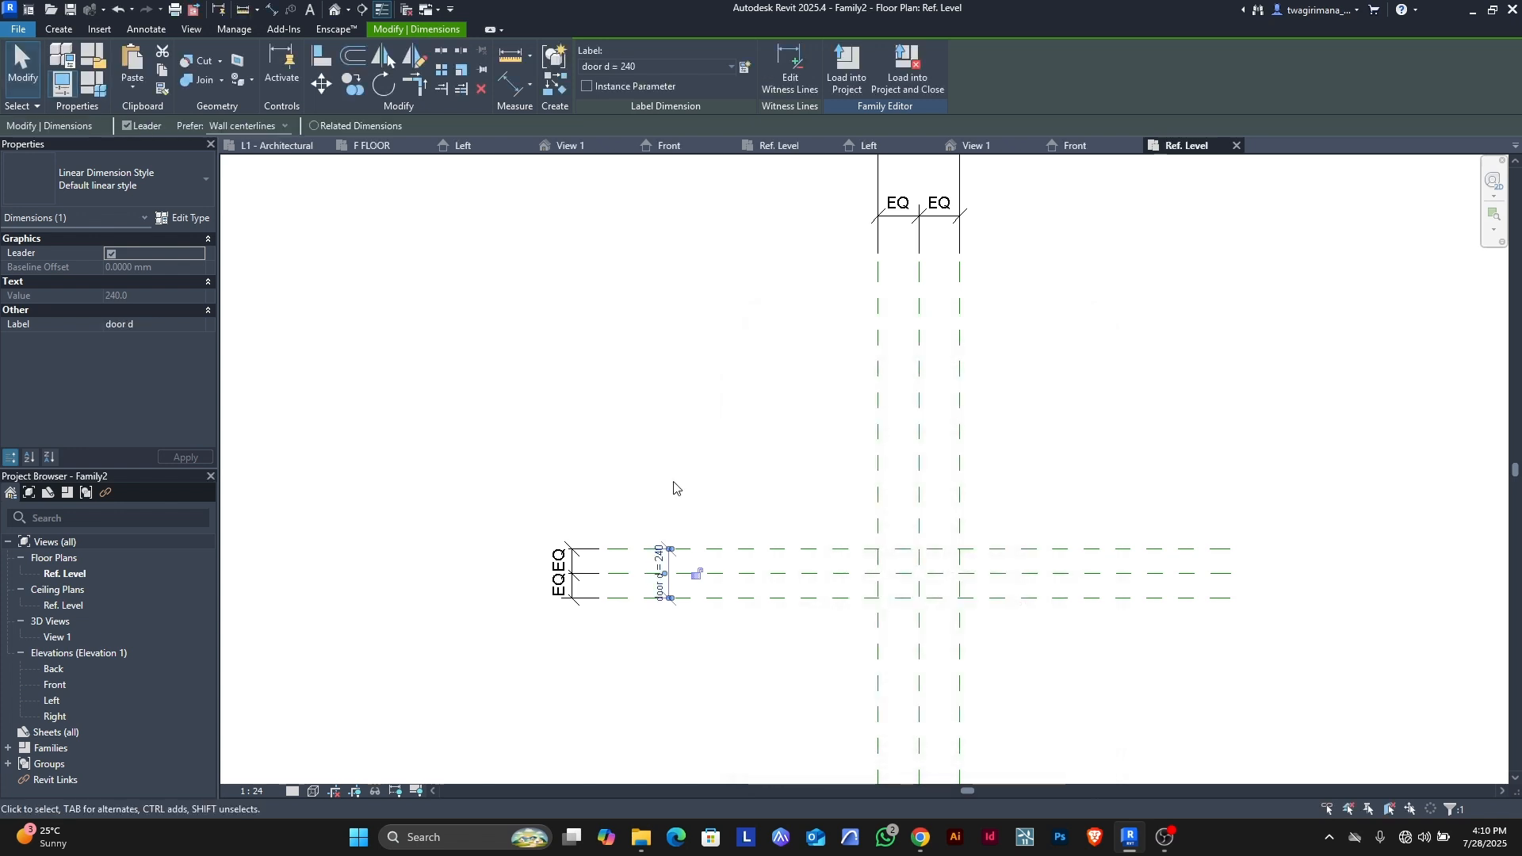
left_click(674, 488)
scroll(713, 441, "down", 1)
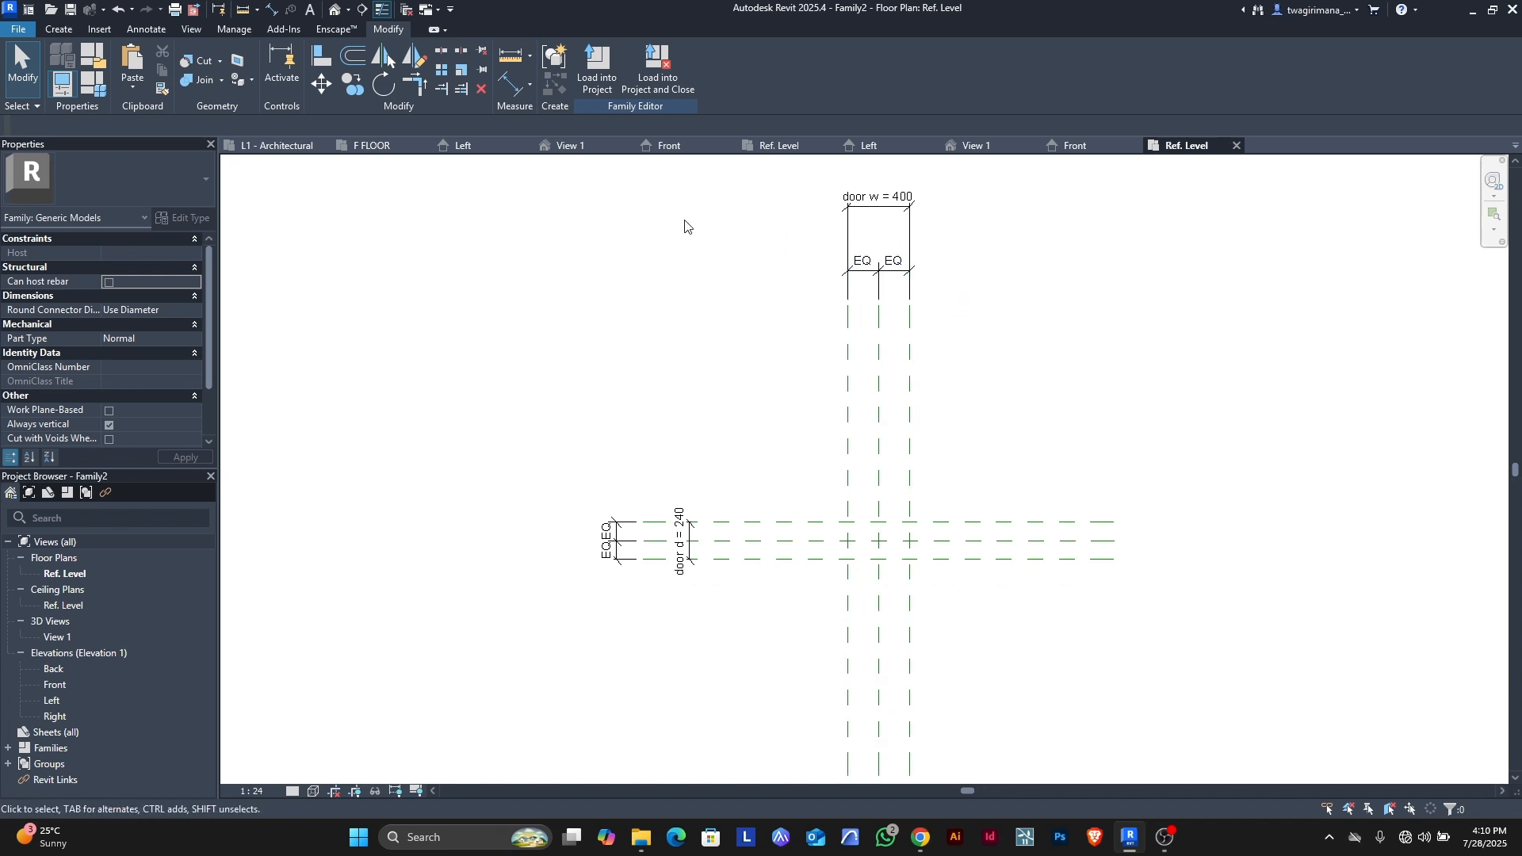
- In the Front elevation, draw a horizontal reference plane about 1000 mm above Ref. Level and dimension its height from that level
left_click(1078, 145)
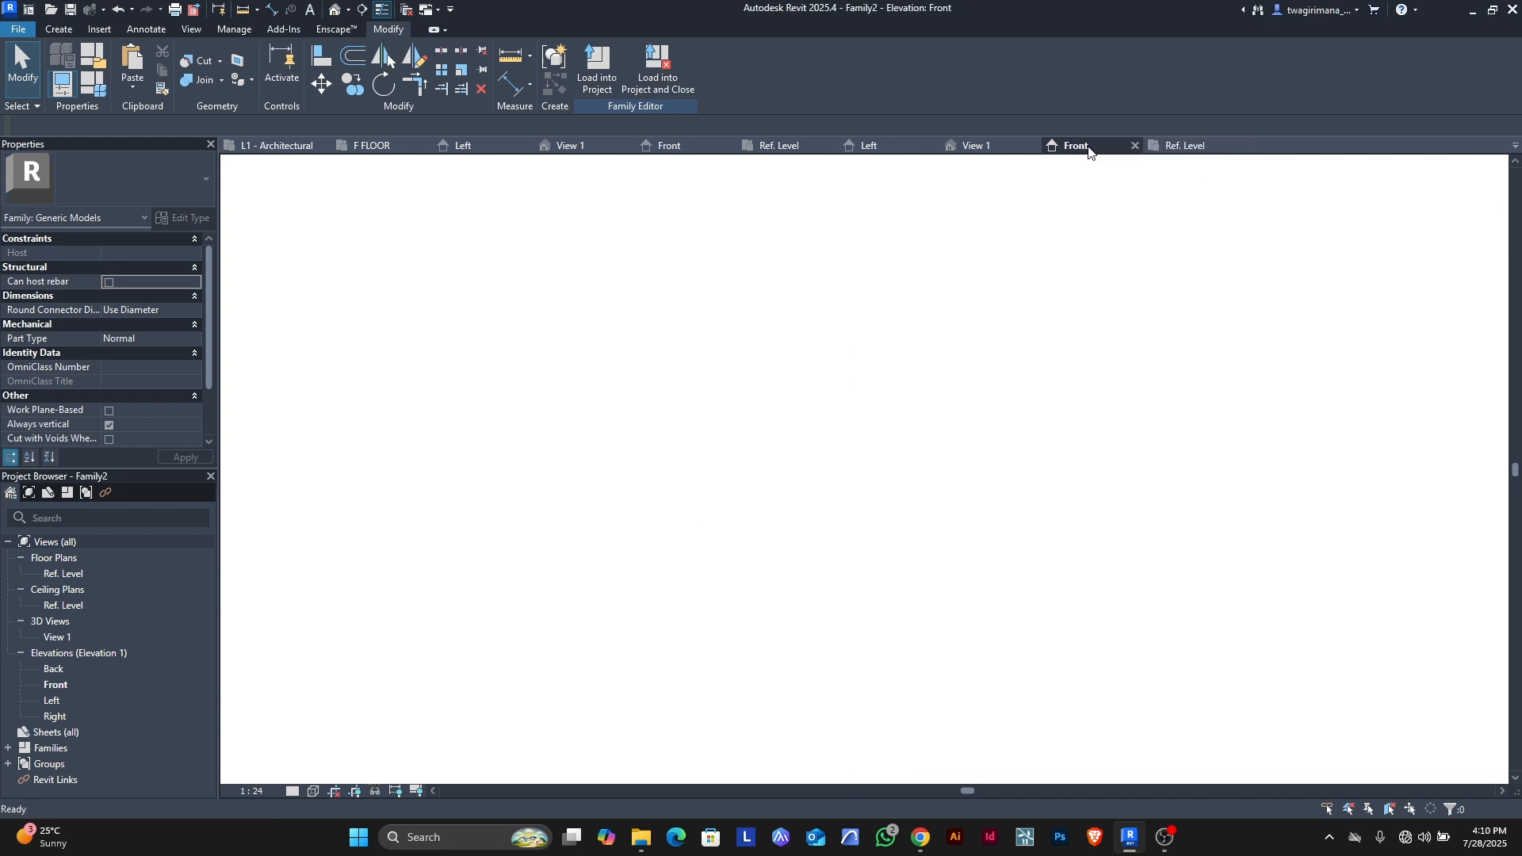
scroll(873, 653, "up", 1)
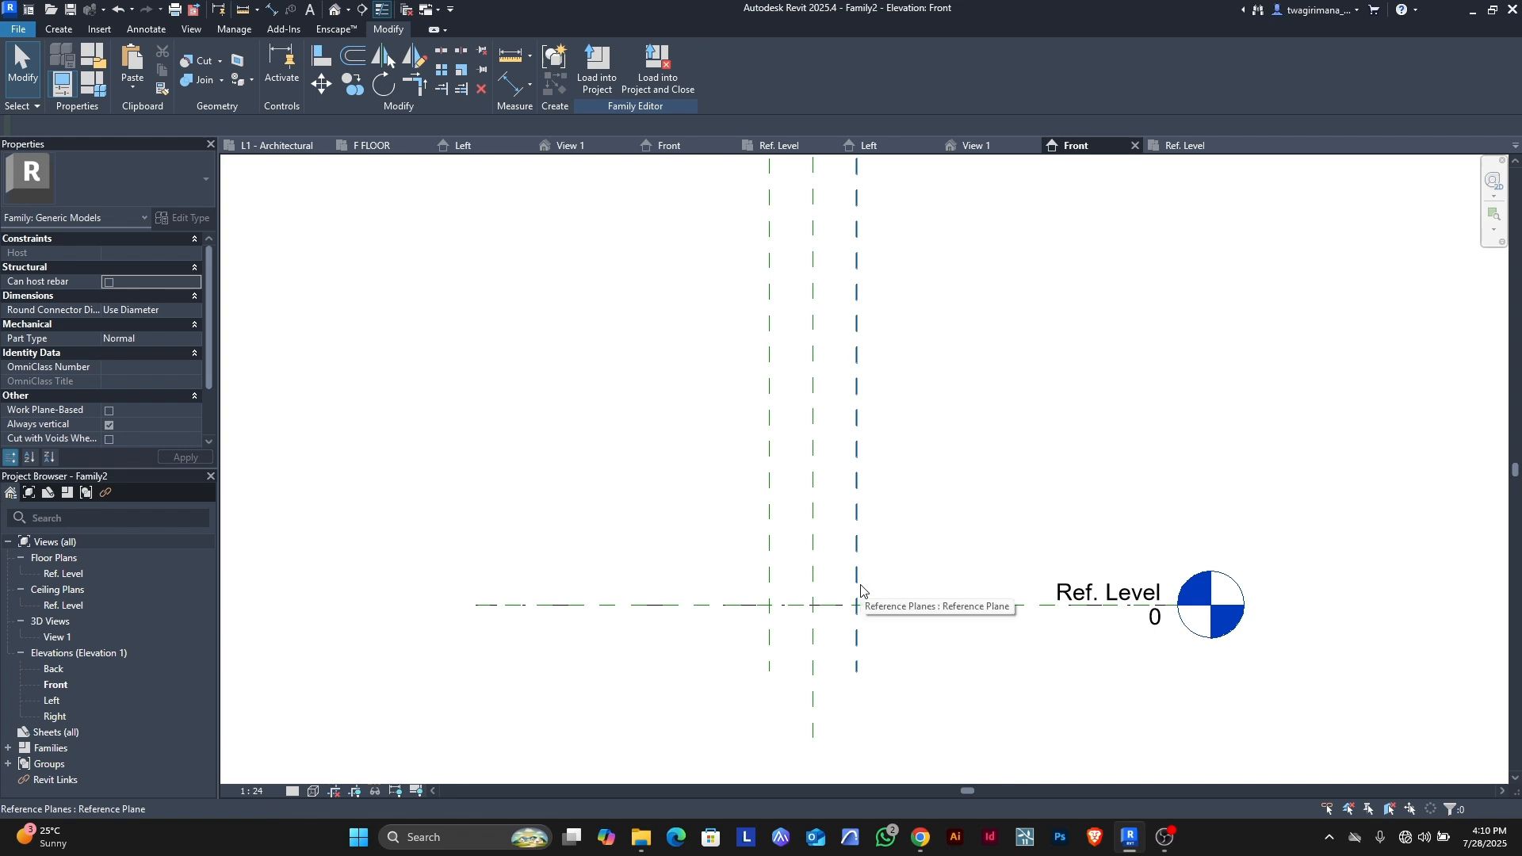
scroll(843, 655, "up", 1)
scroll(840, 612, "down", 3)
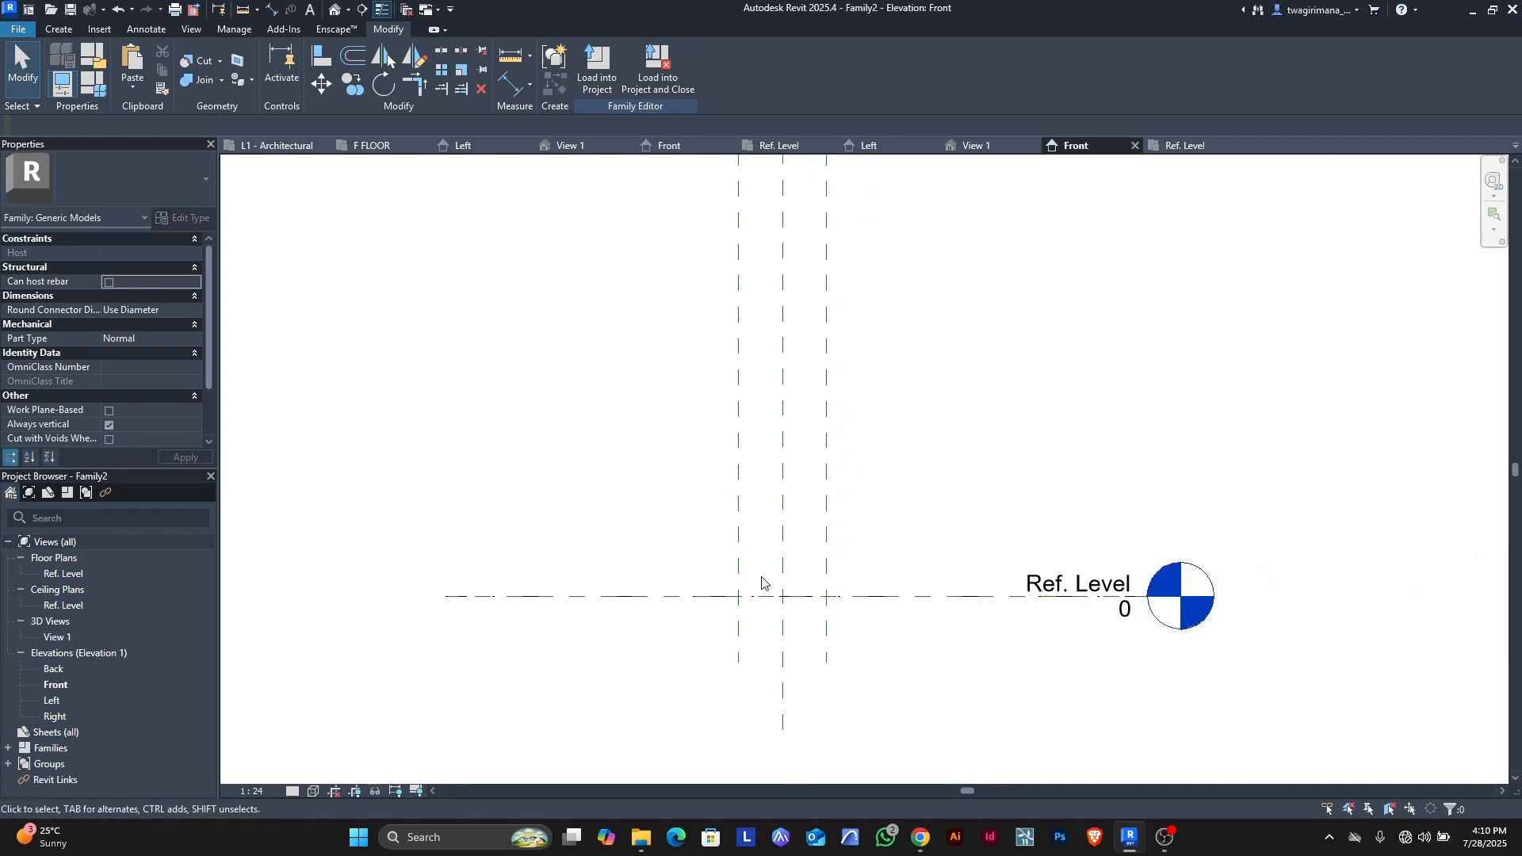
scroll(626, 619, "up", 1)
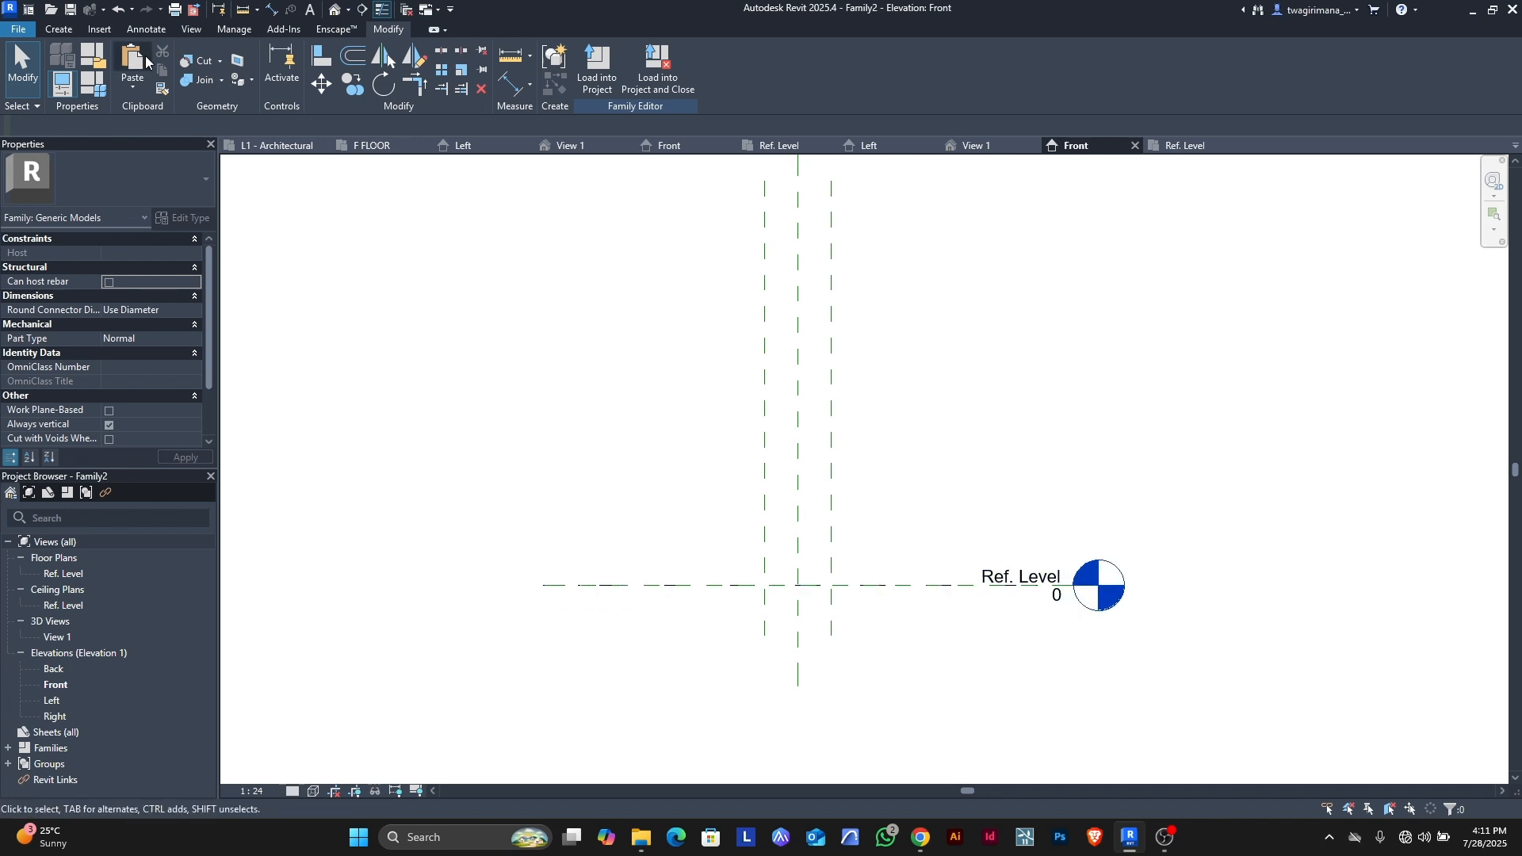
left_click(61, 29)
left_click(899, 68)
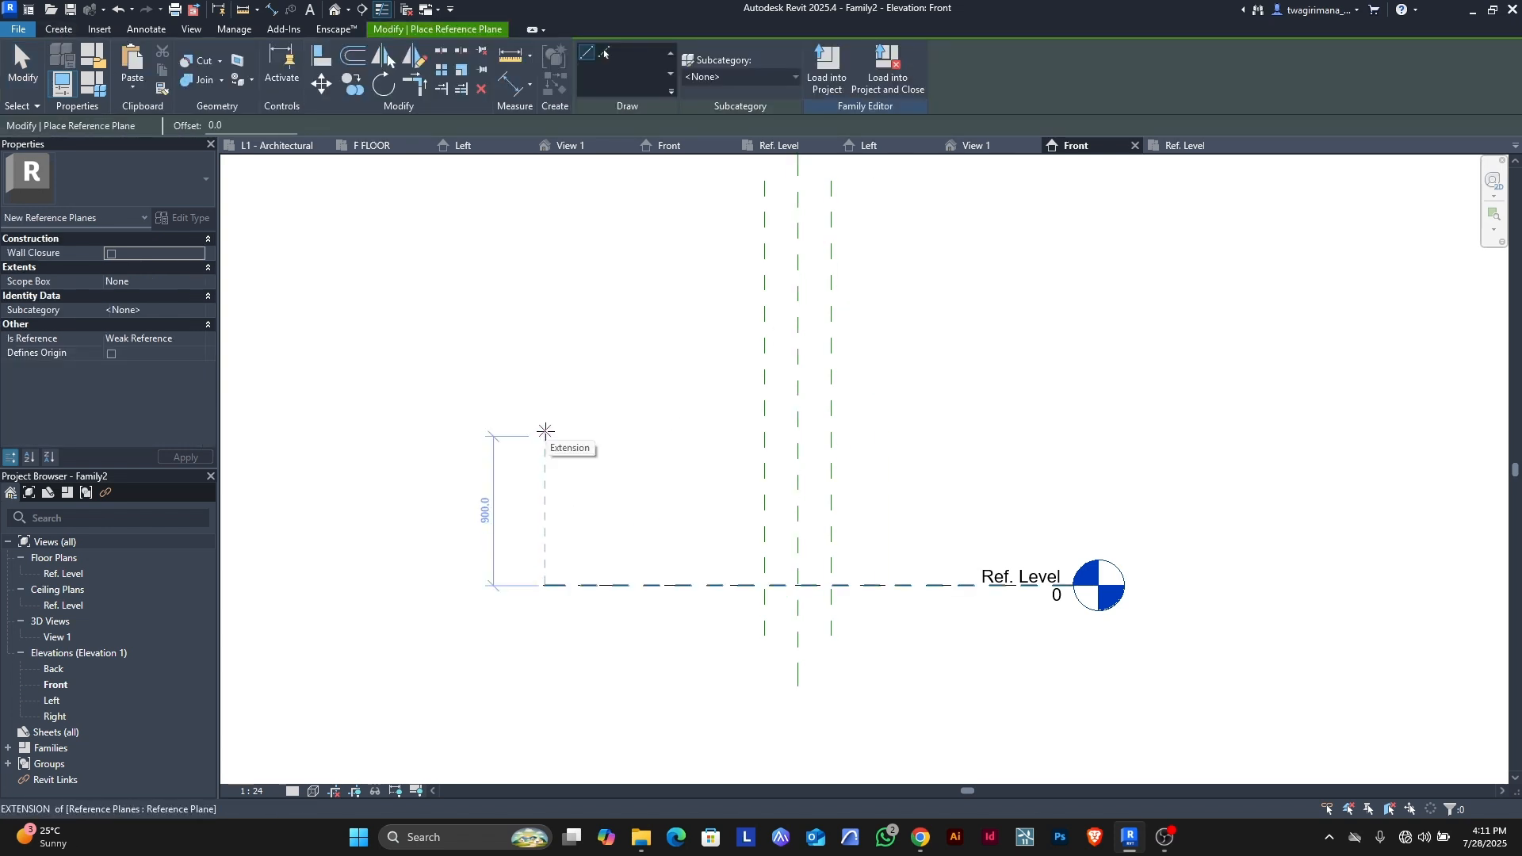
left_click(477, 419)
left_click(1133, 420)
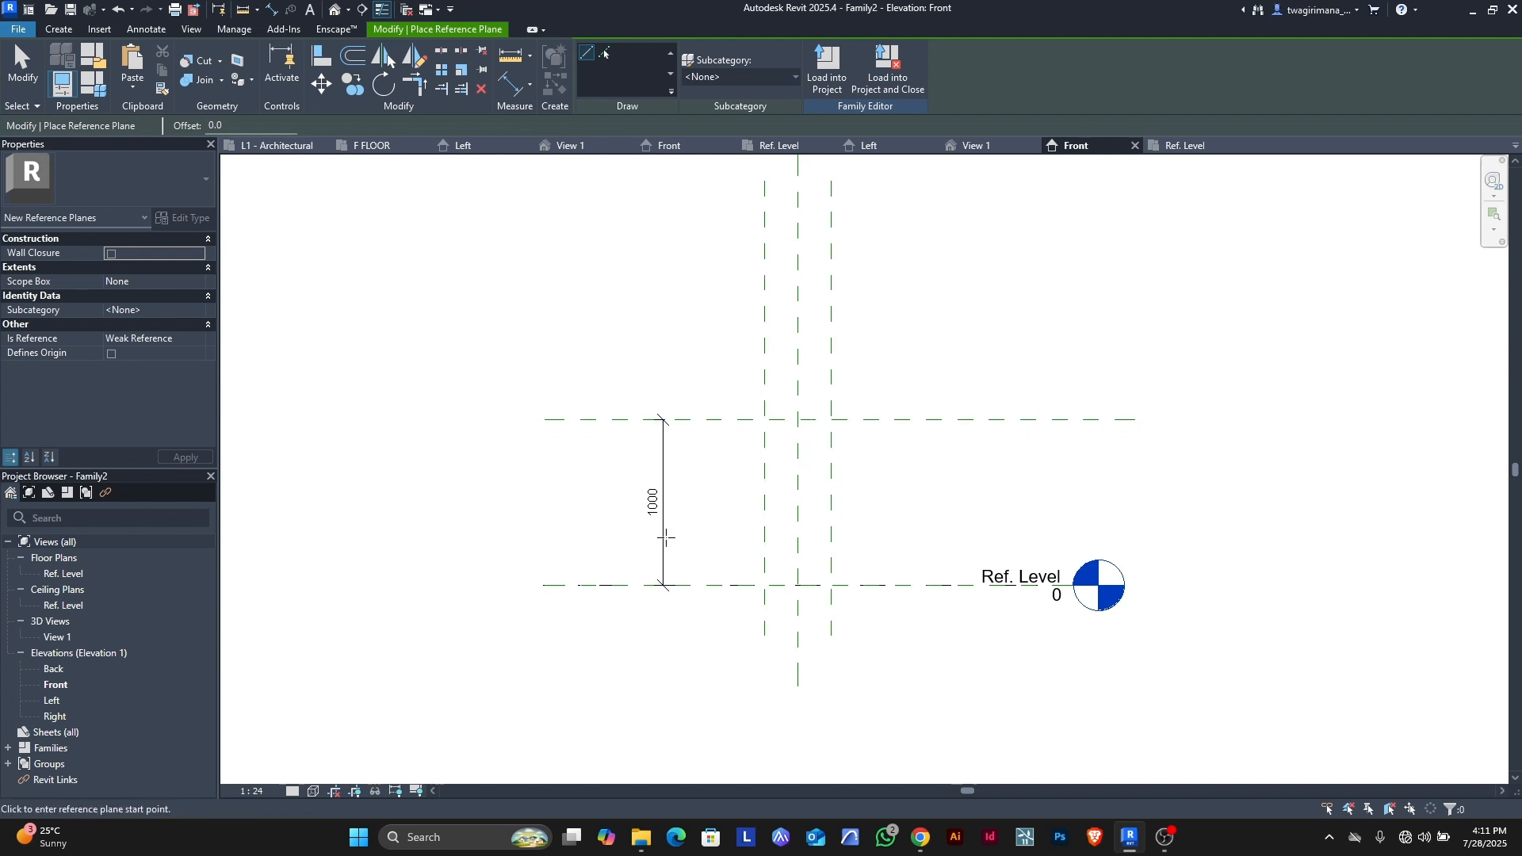
- Label the height dimension between Ref. Level and the upper horizontal plane with a new family type parameter named "door h"
left_click(664, 538)
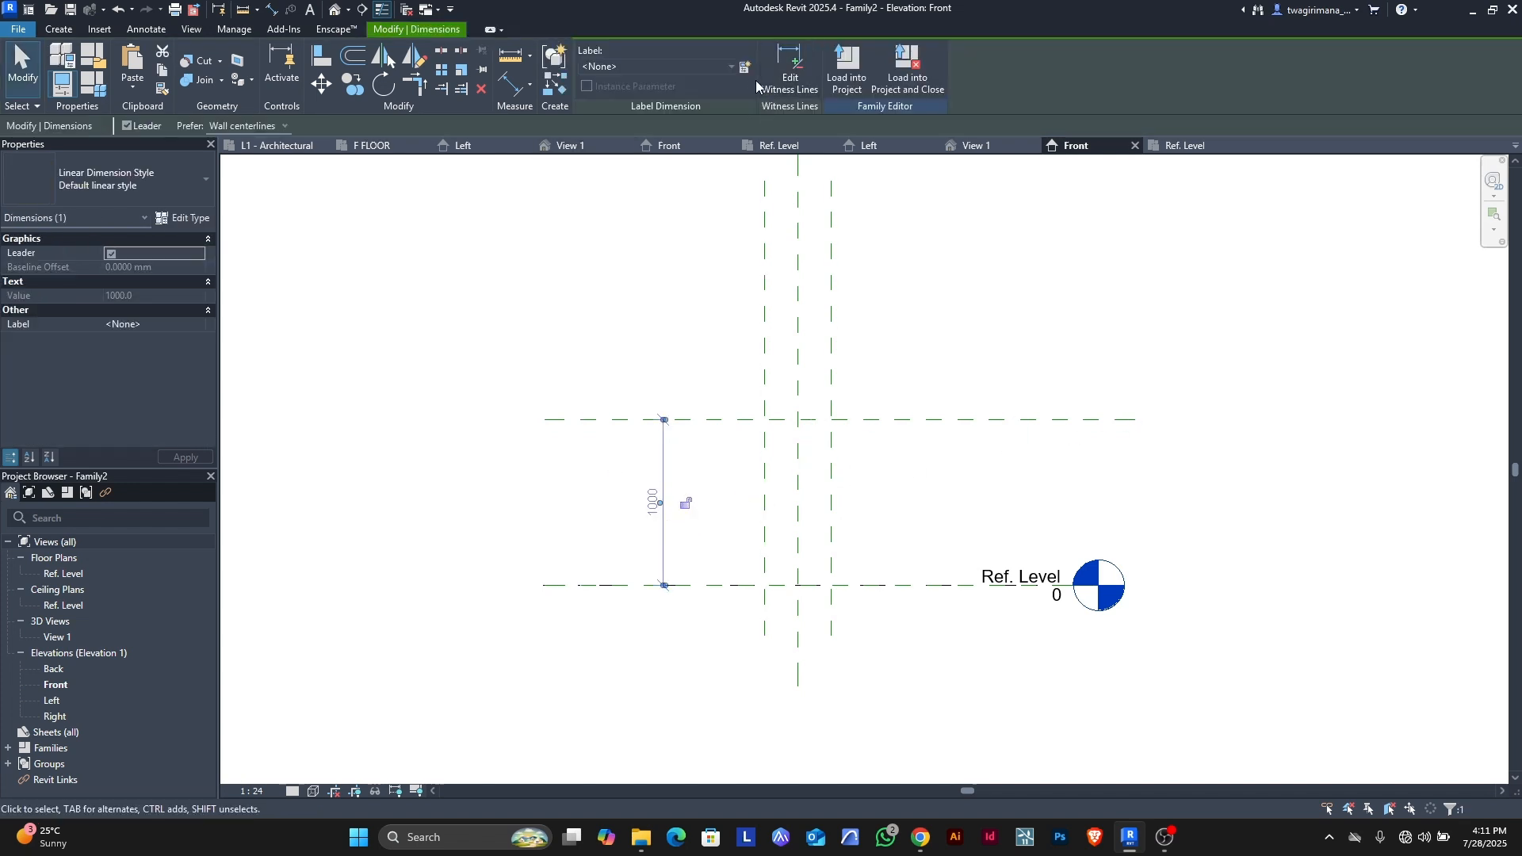
left_click(747, 70)
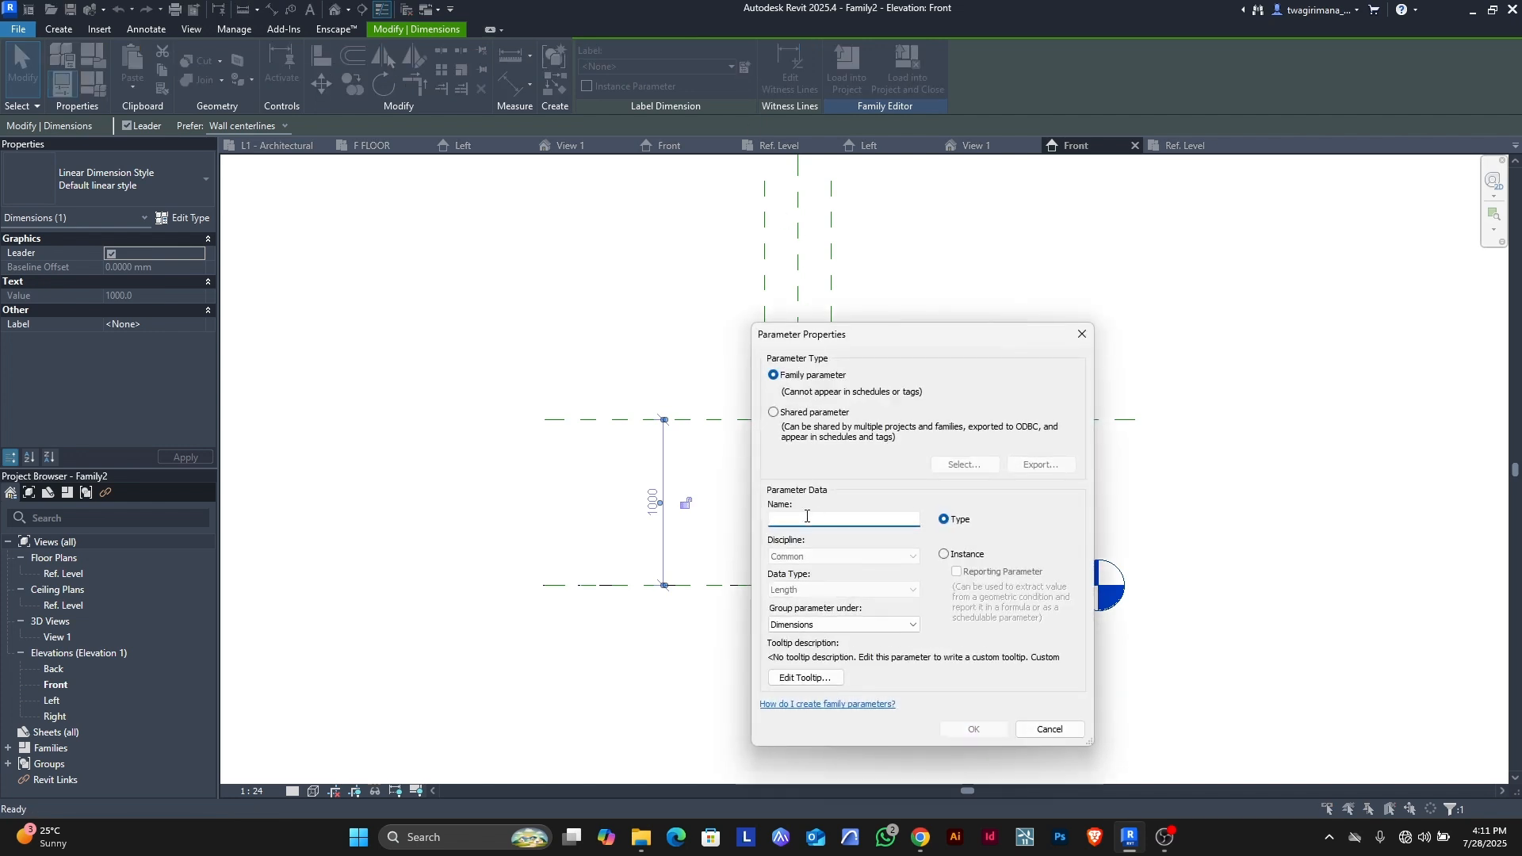
type("door h")
key("Return")
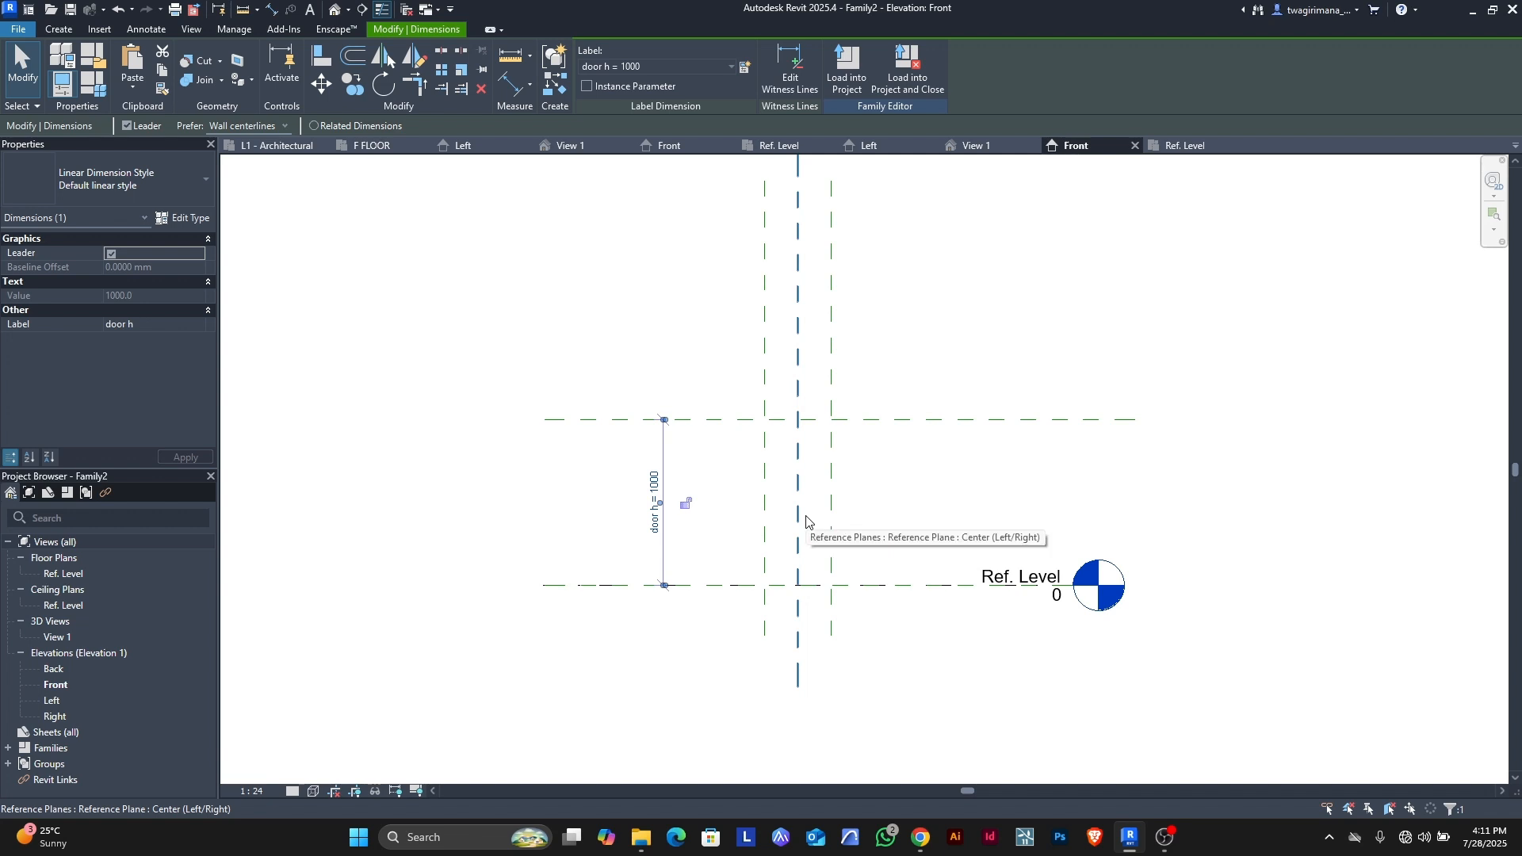
left_click(884, 479)
scroll(550, 507, "down", 2)
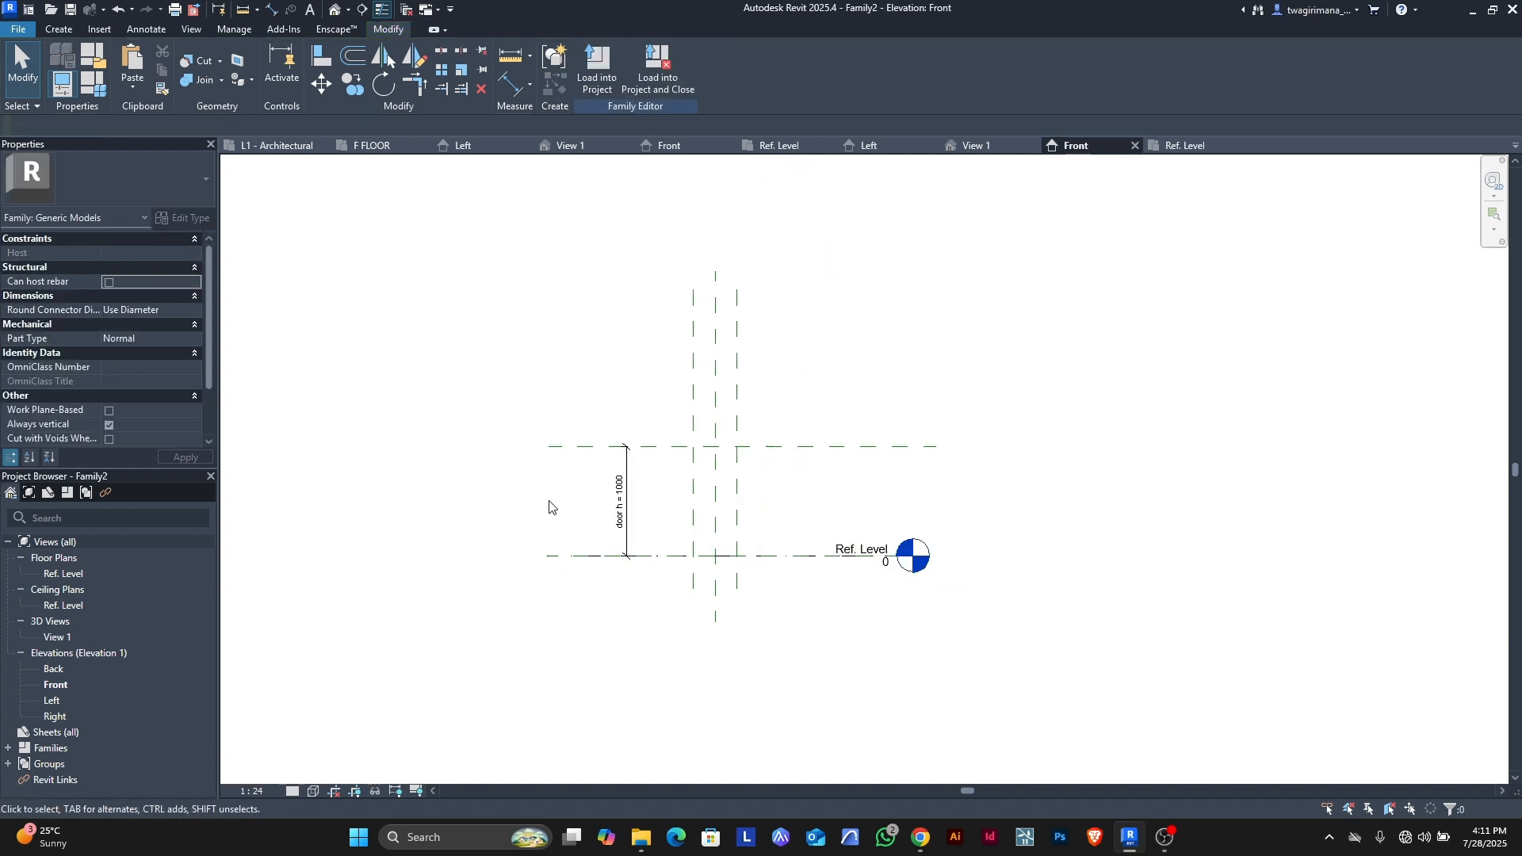
- In the family types, set the door w parameter to 600 mm and the door h parameter to 800 mm, applying each value
left_click(94, 84)
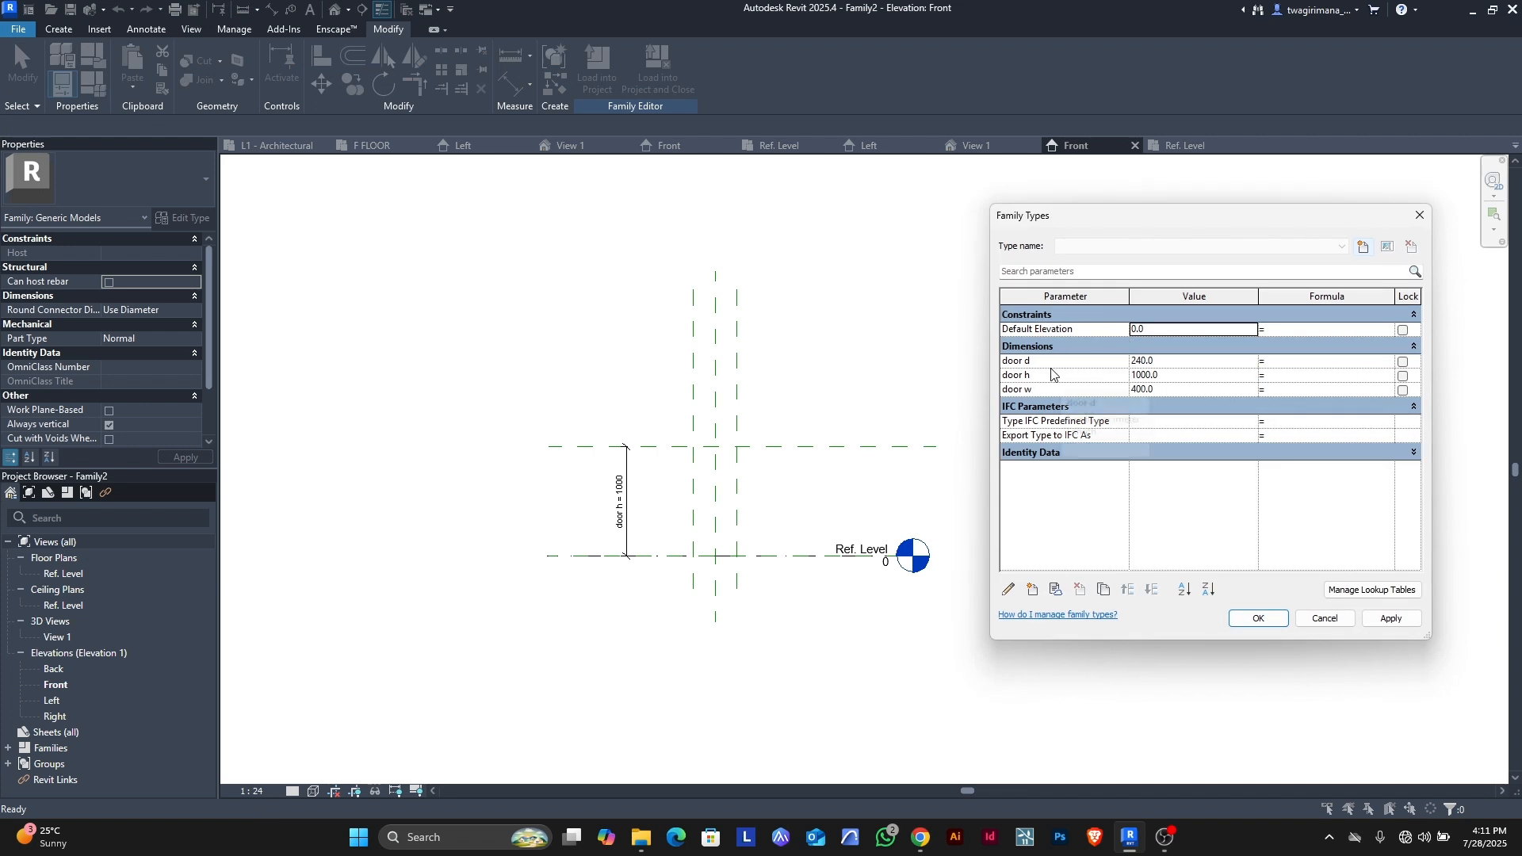
left_click(1168, 390)
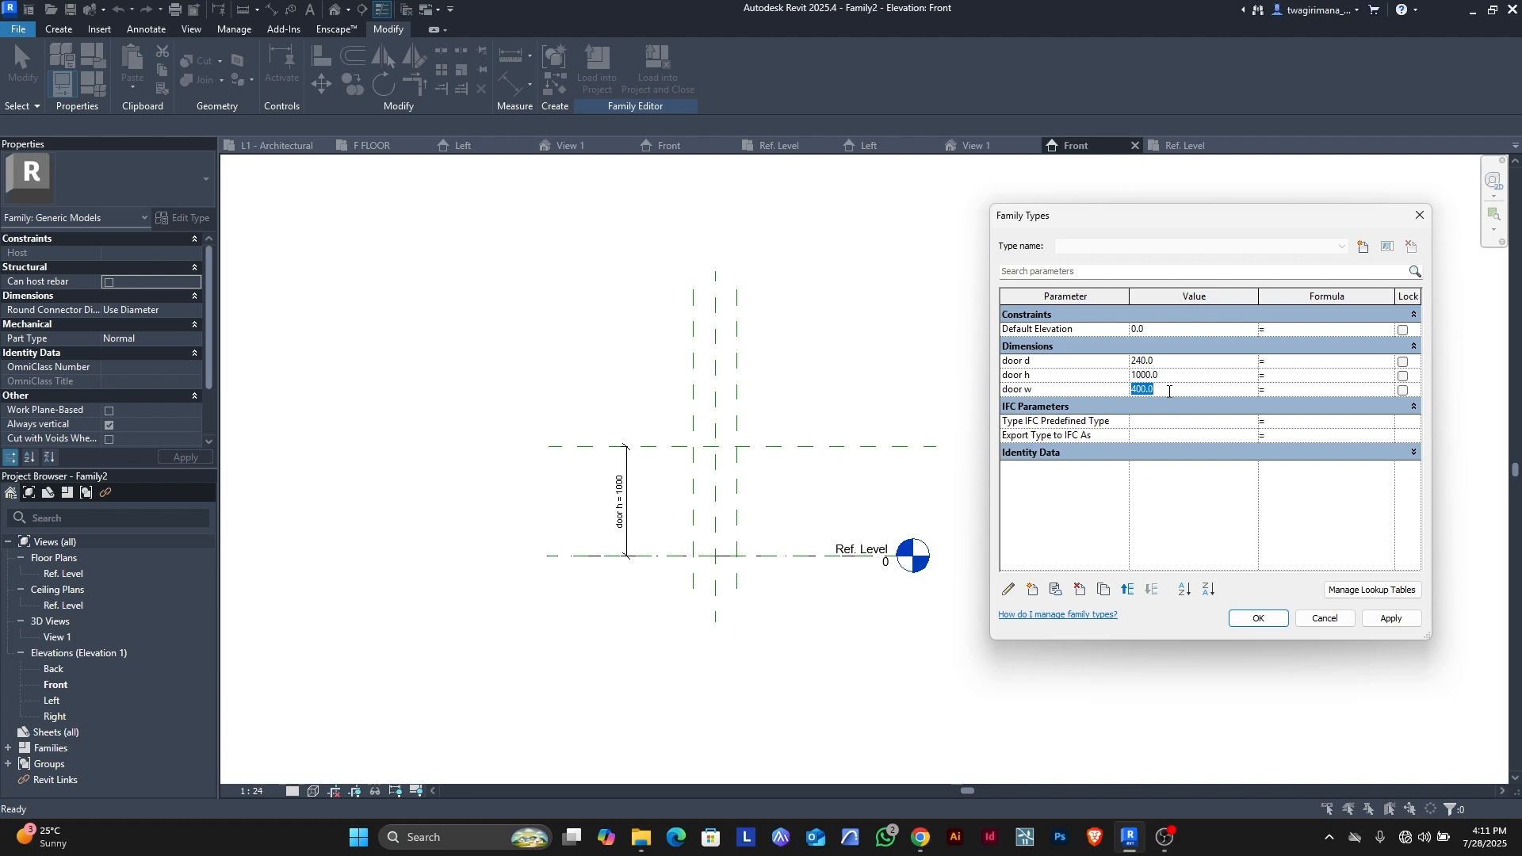
type("600")
left_click(1391, 618)
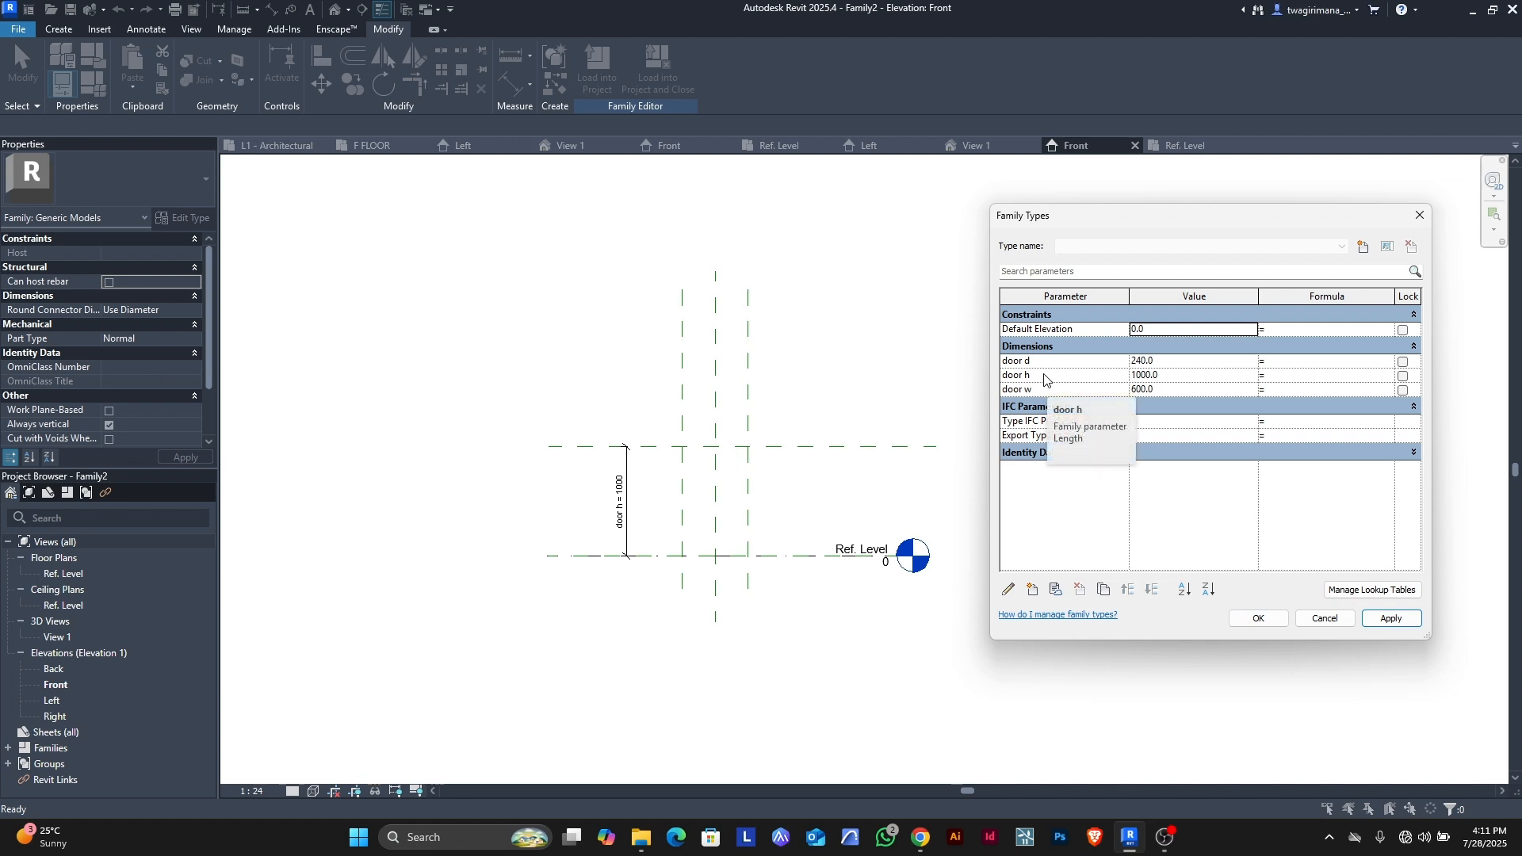
left_click(1176, 377)
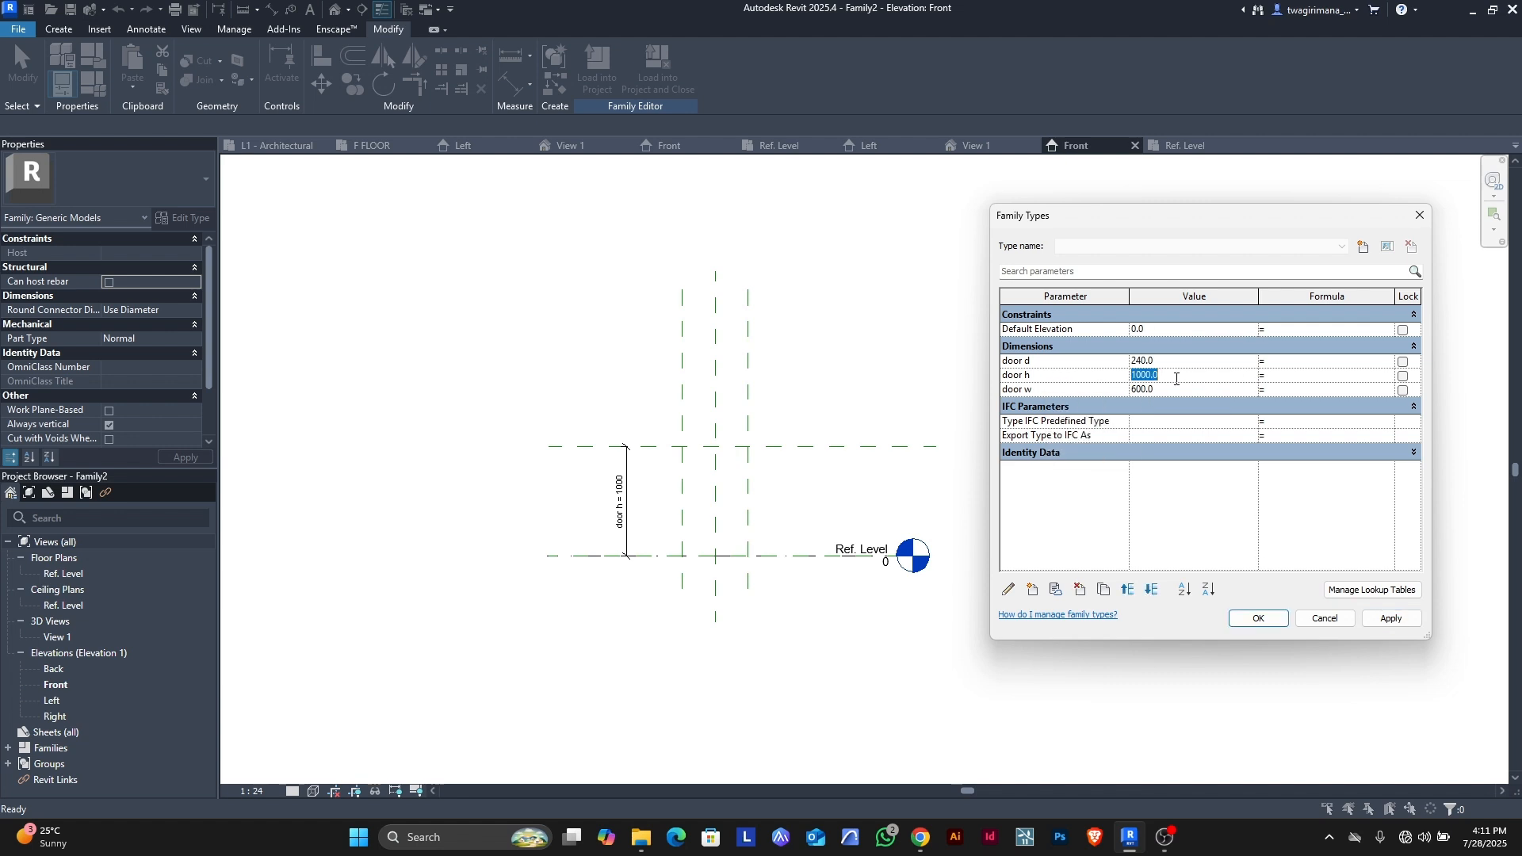
type("800")
left_click(1391, 618)
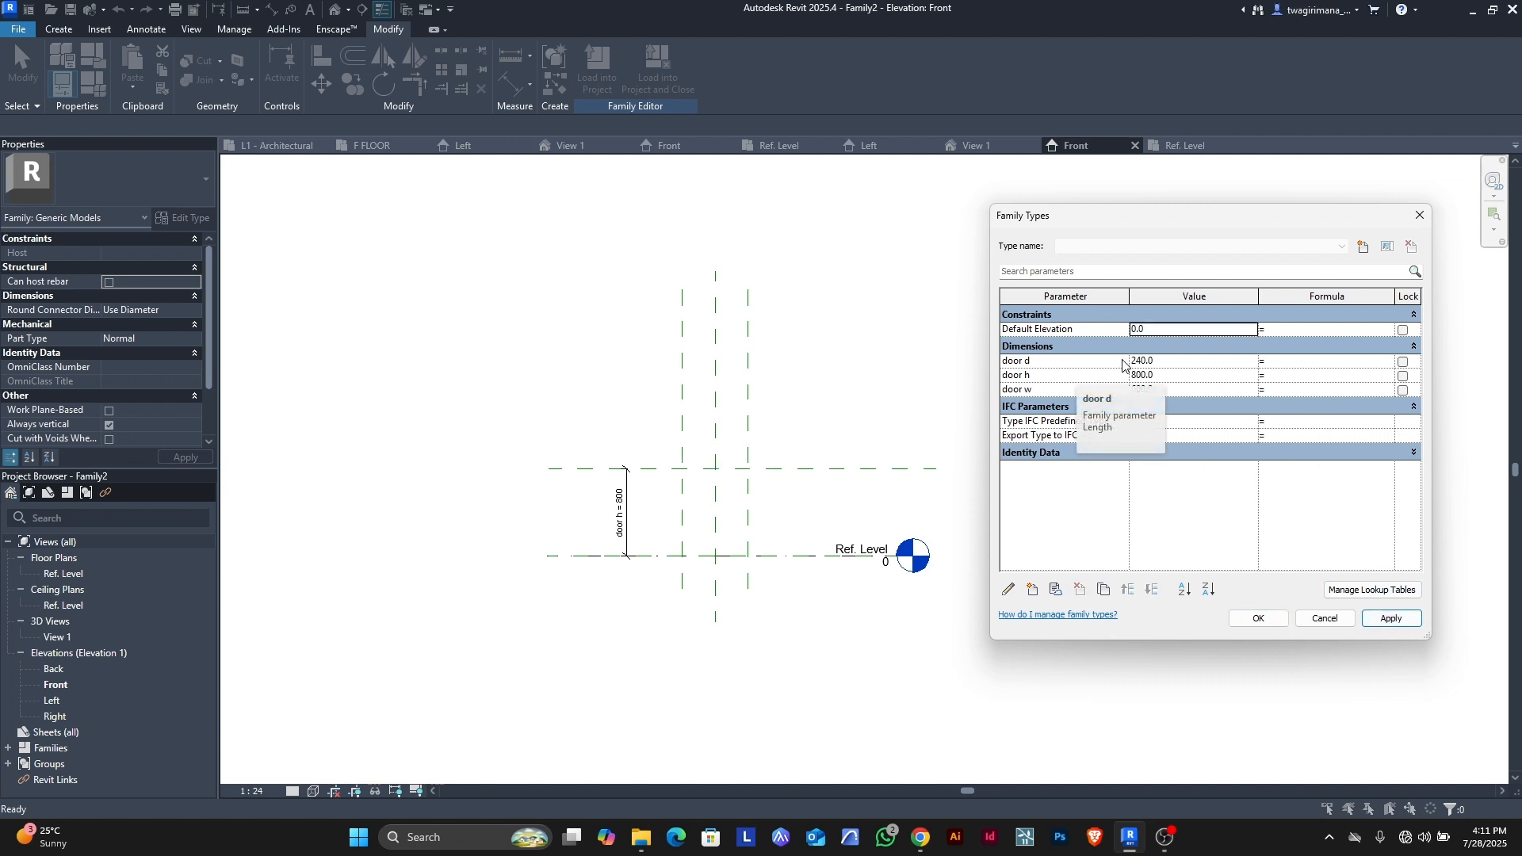
- Set the door d parameter to 25 mm, accept the family types, and check the reference planes in the Ref. Level floor plan
left_click(1171, 364)
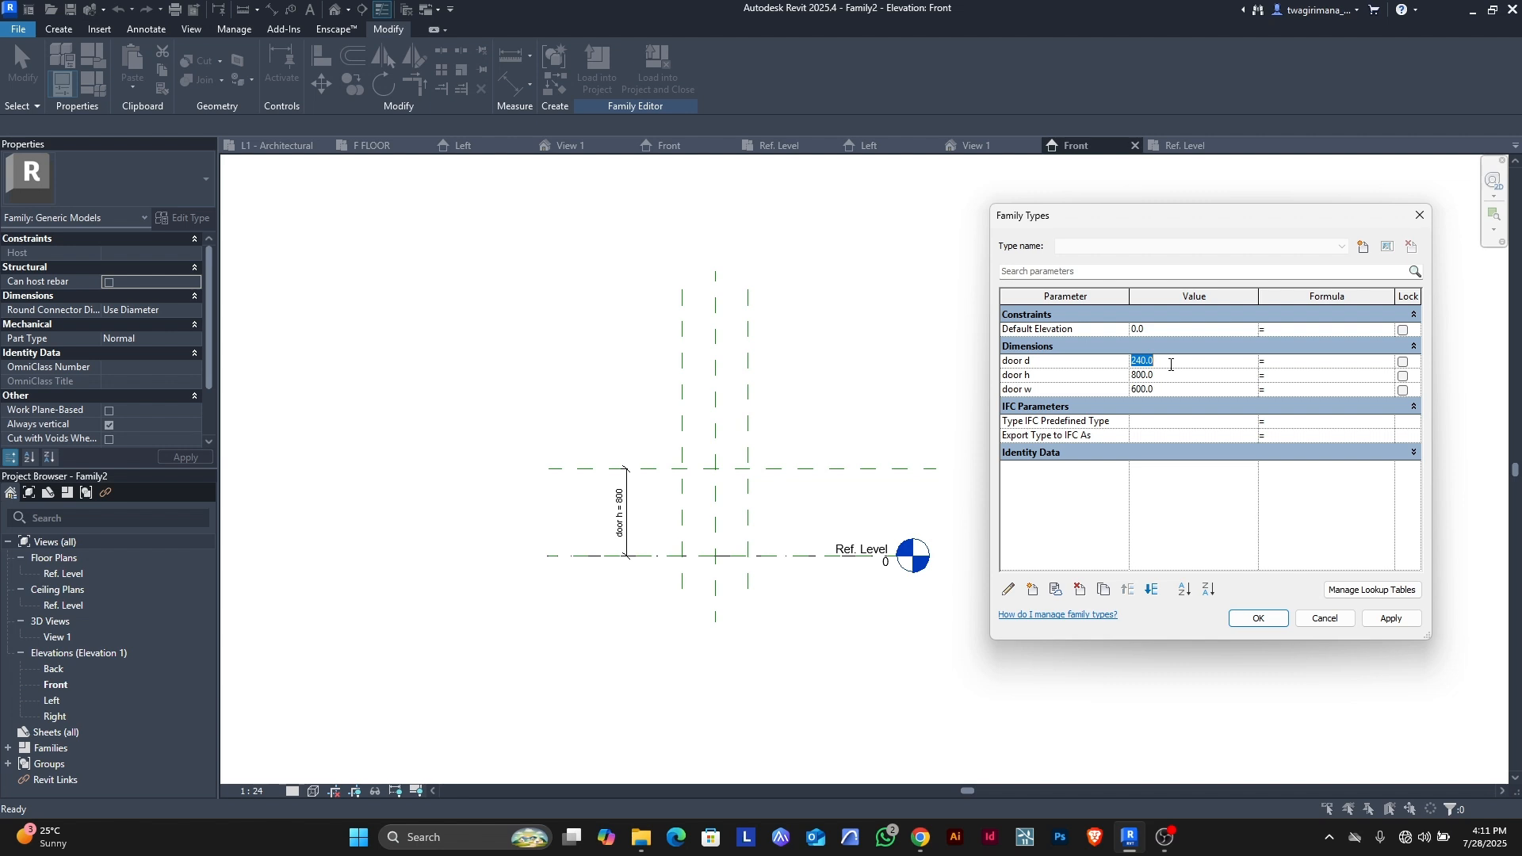
type("25")
left_click(1388, 618)
left_click(1258, 618)
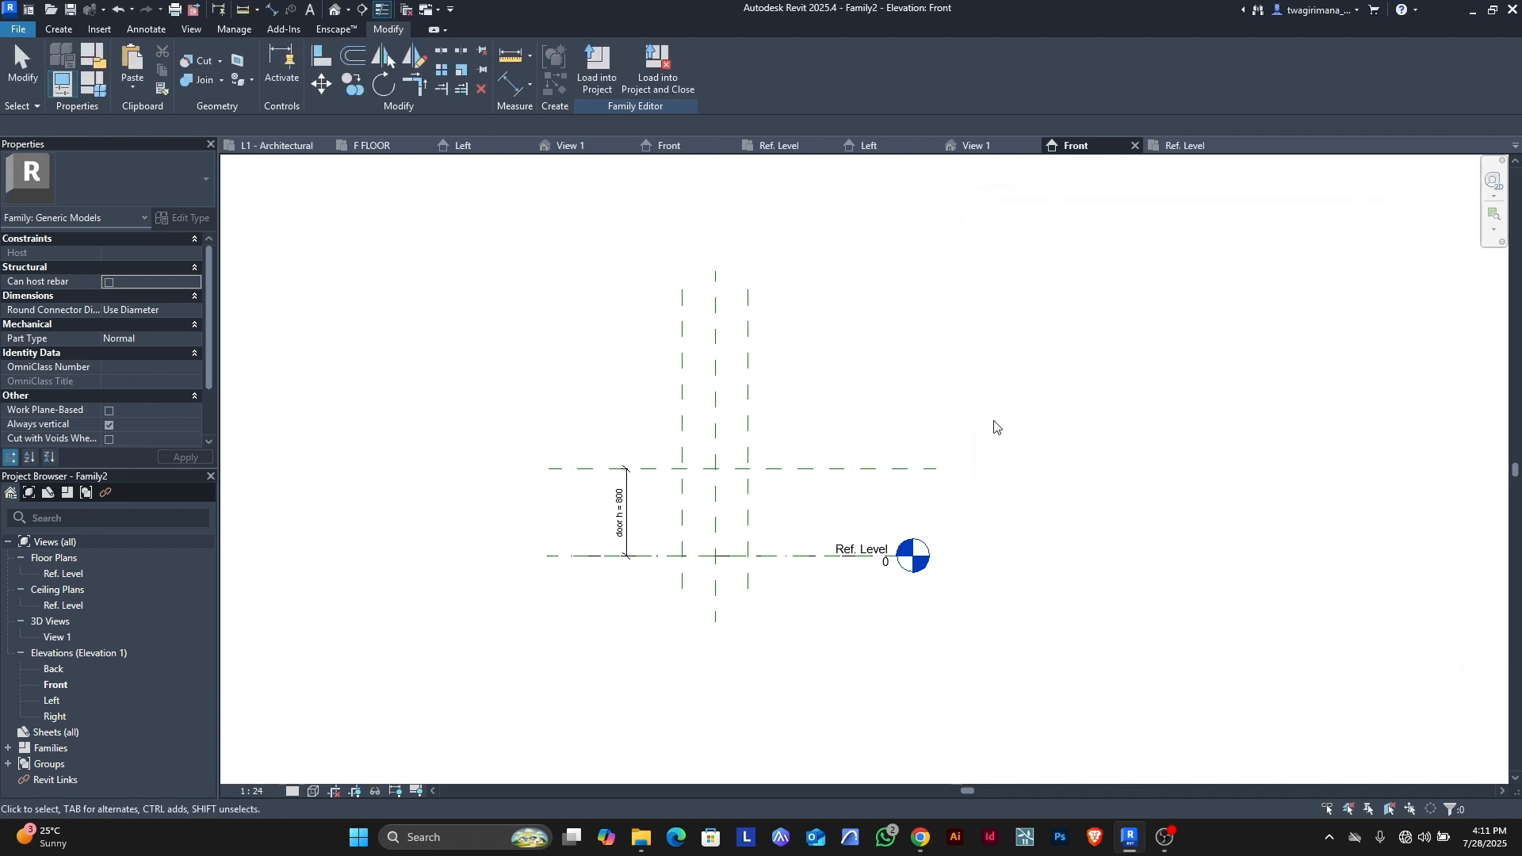
scroll(650, 483, "up", 3)
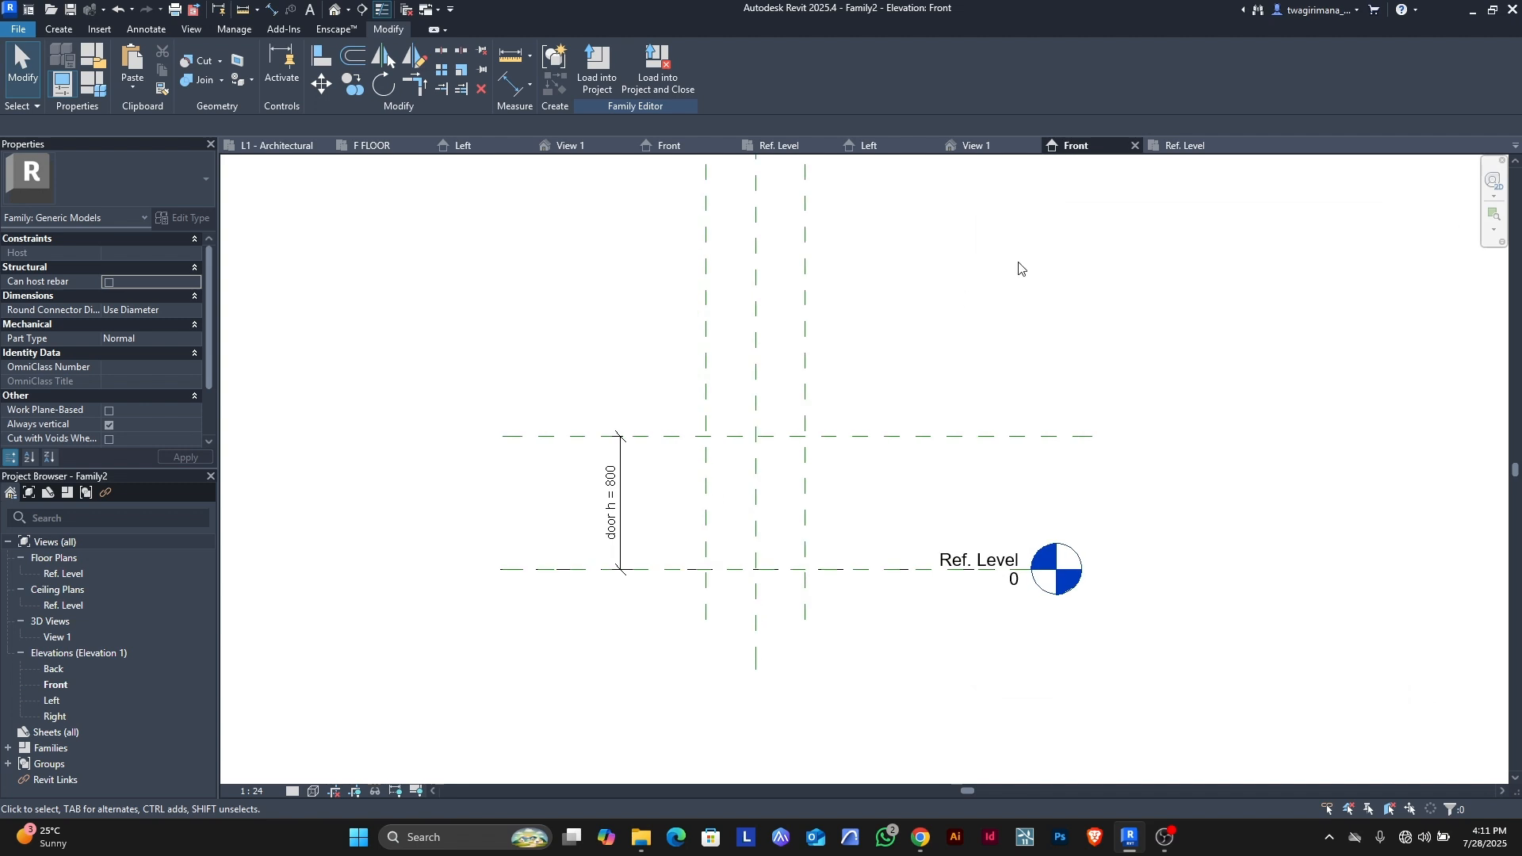
left_click(1177, 148)
scroll(792, 523, "up", 4)
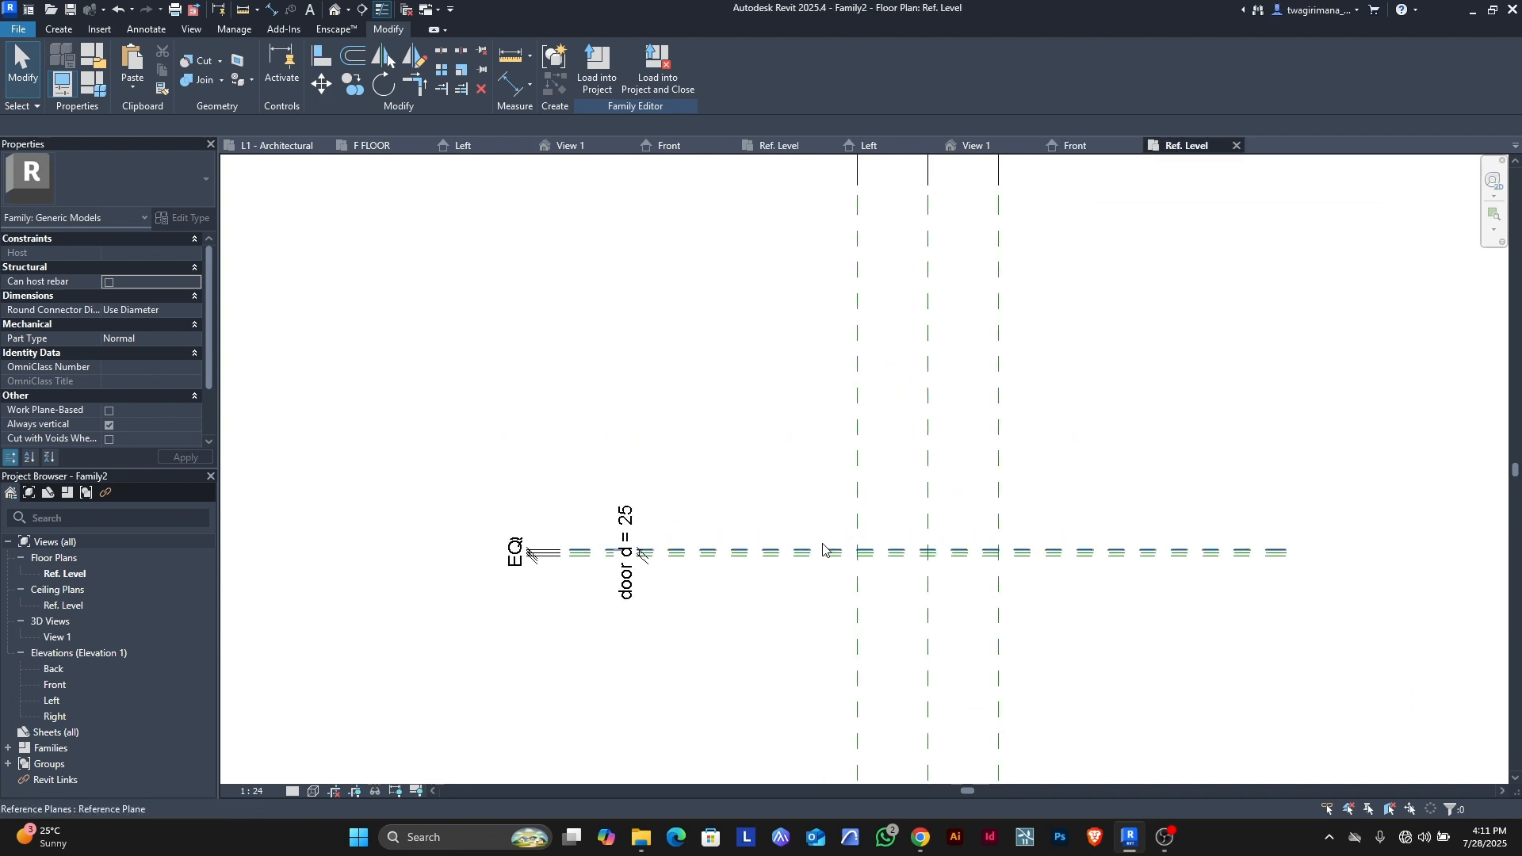
scroll(722, 559, "down", 4)
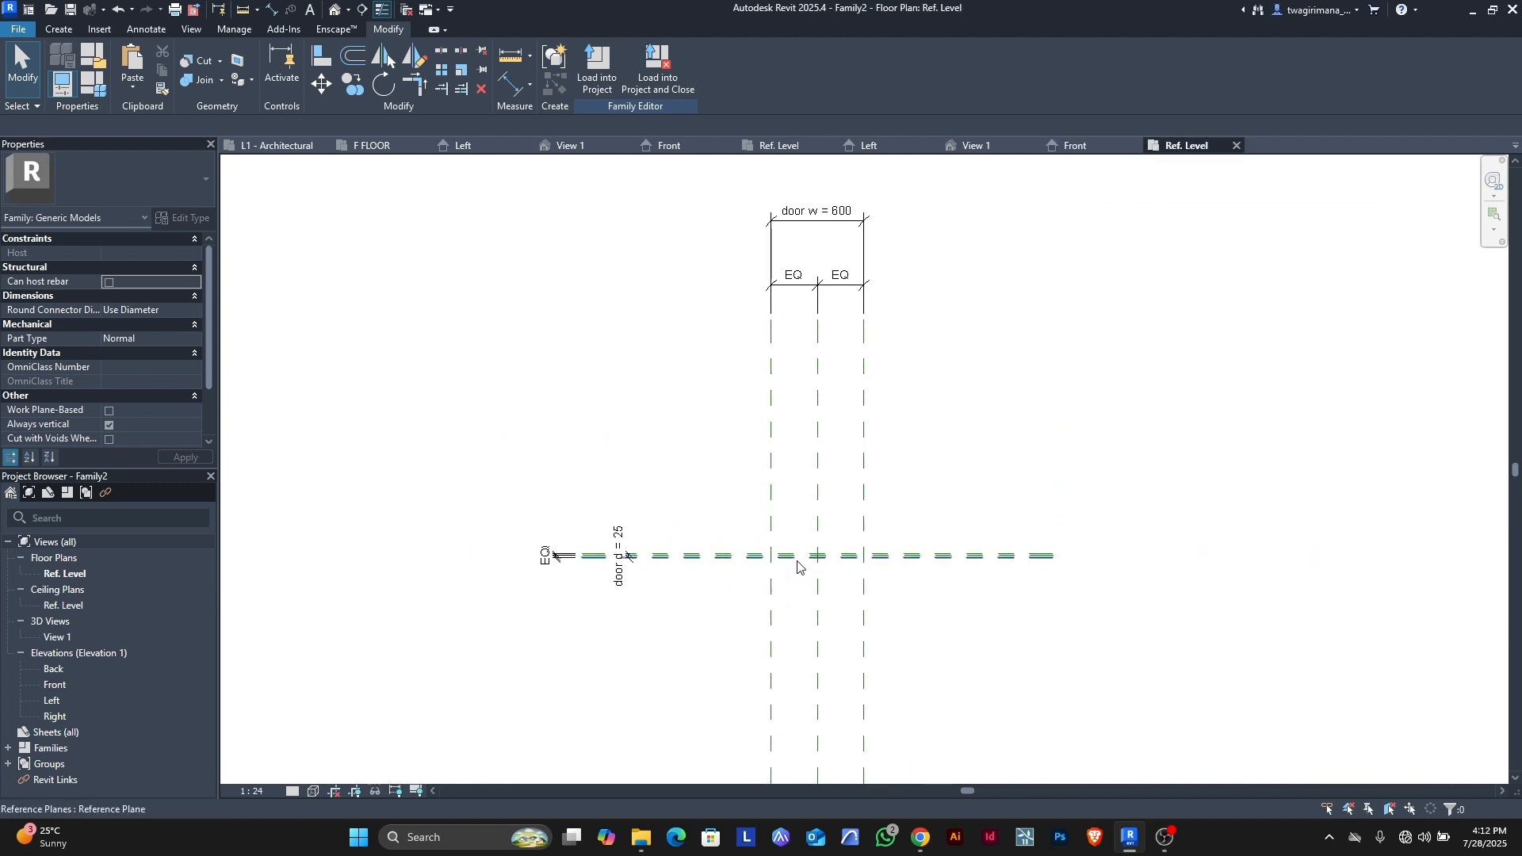
scroll(798, 563, "up", 1)
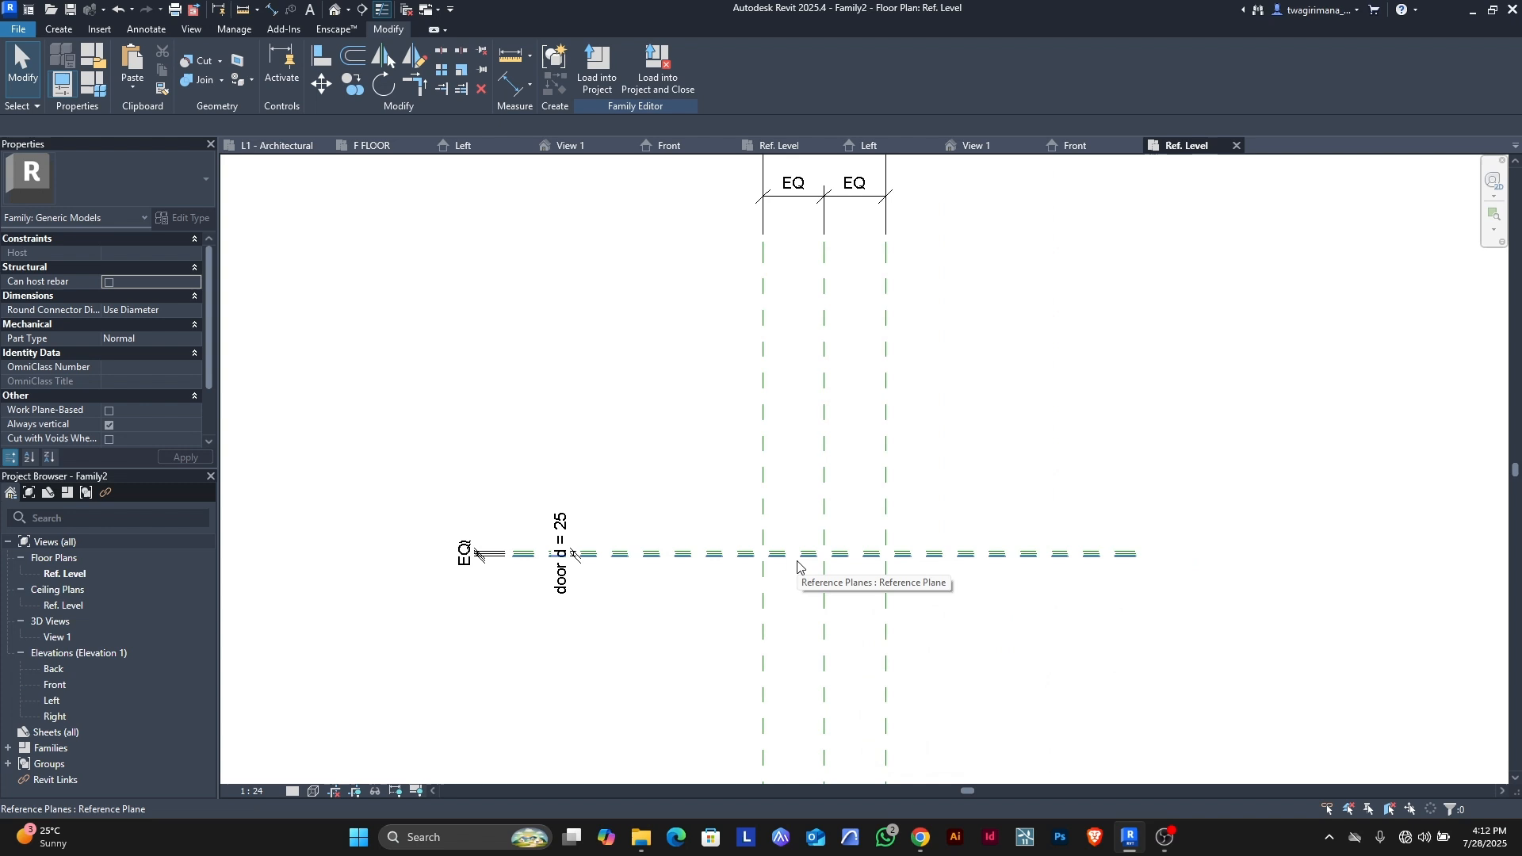
left_click(1078, 147)
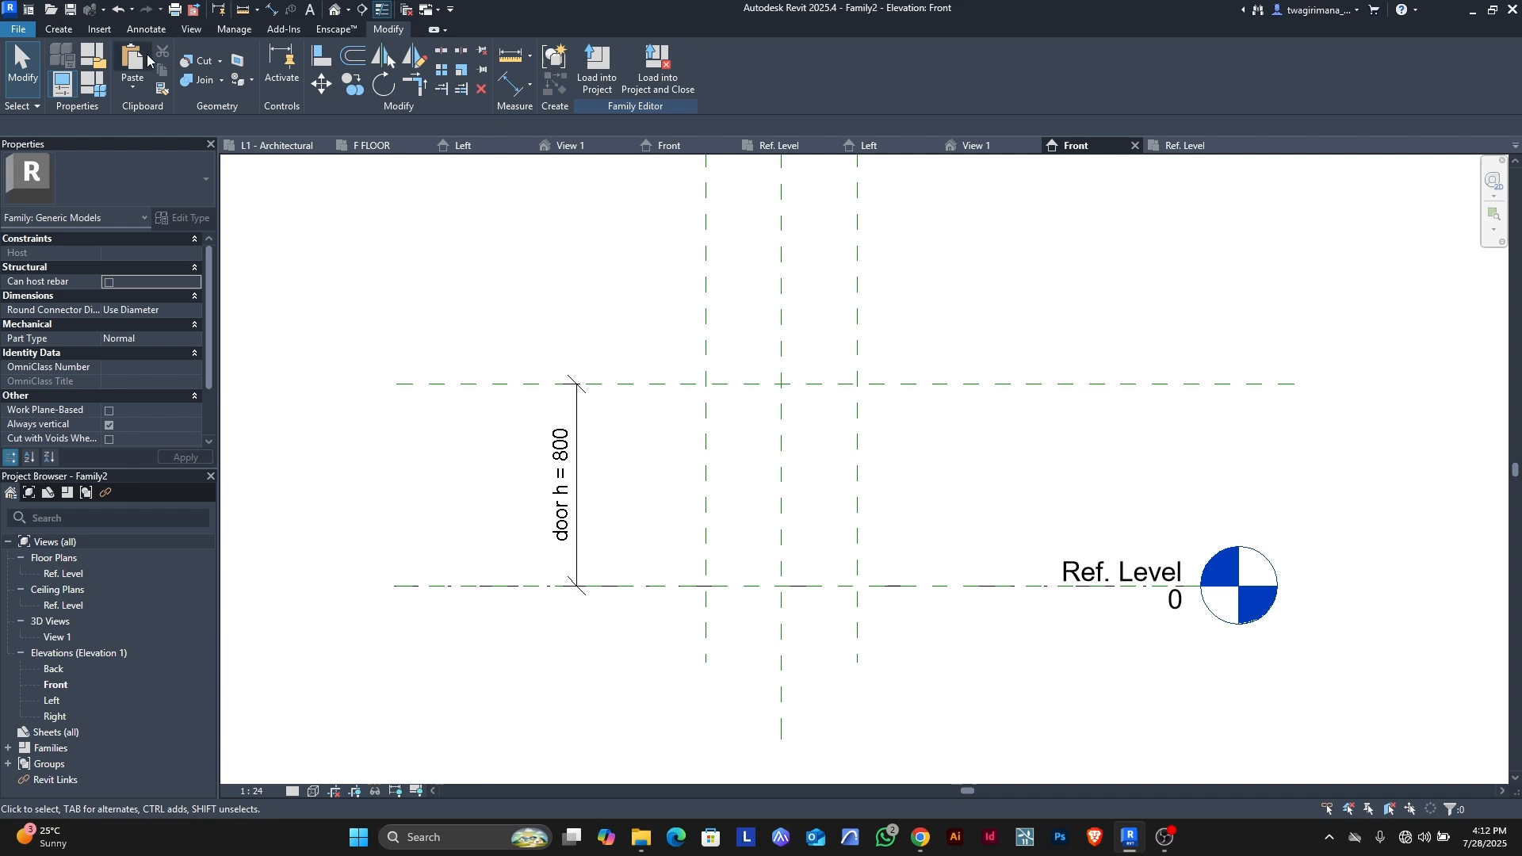
left_click(60, 29)
left_click(135, 71)
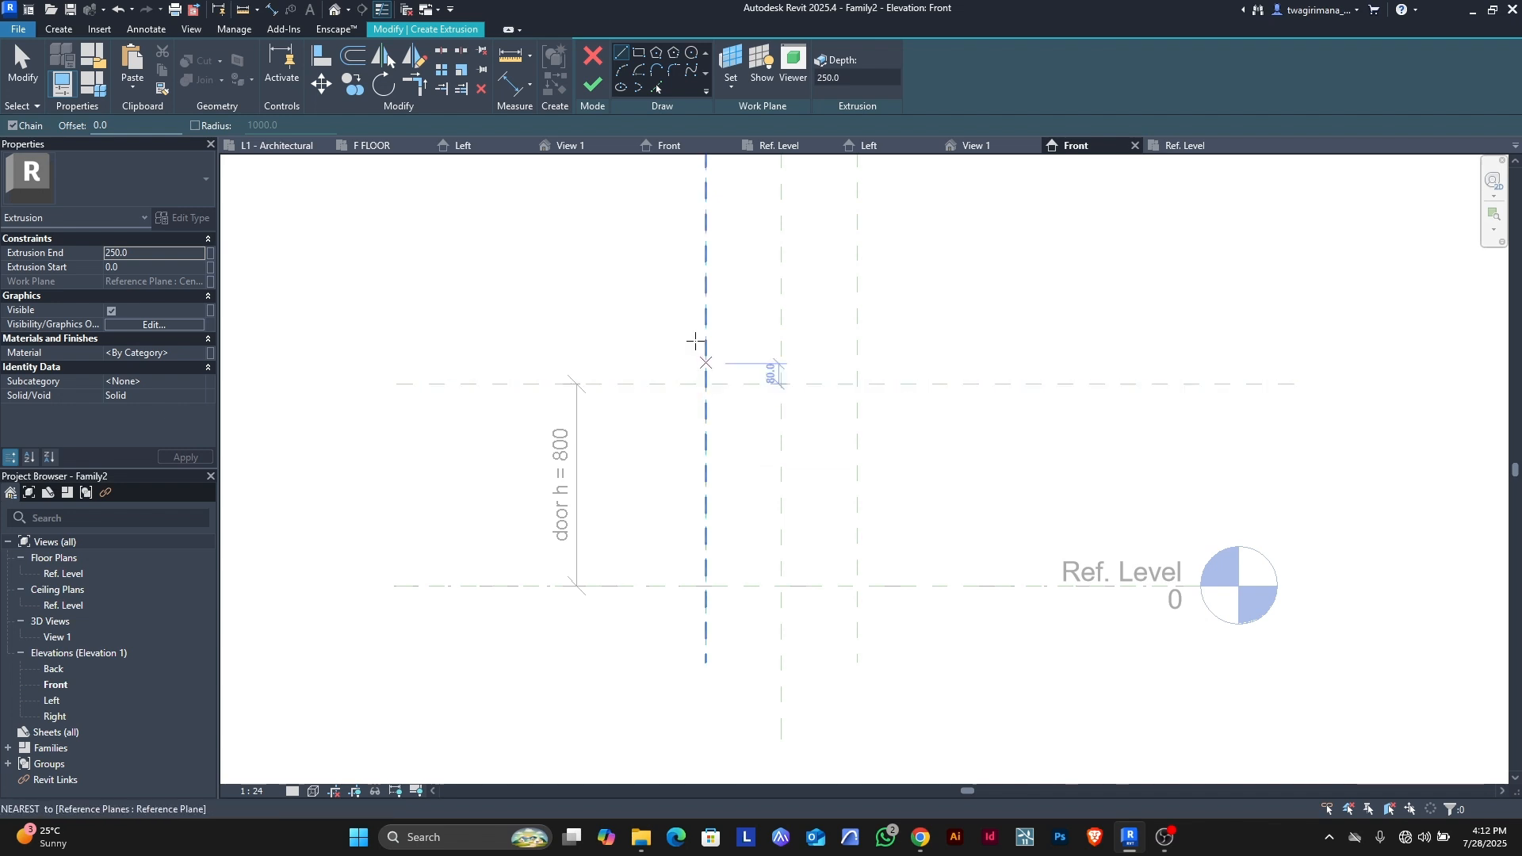
left_click(640, 53)
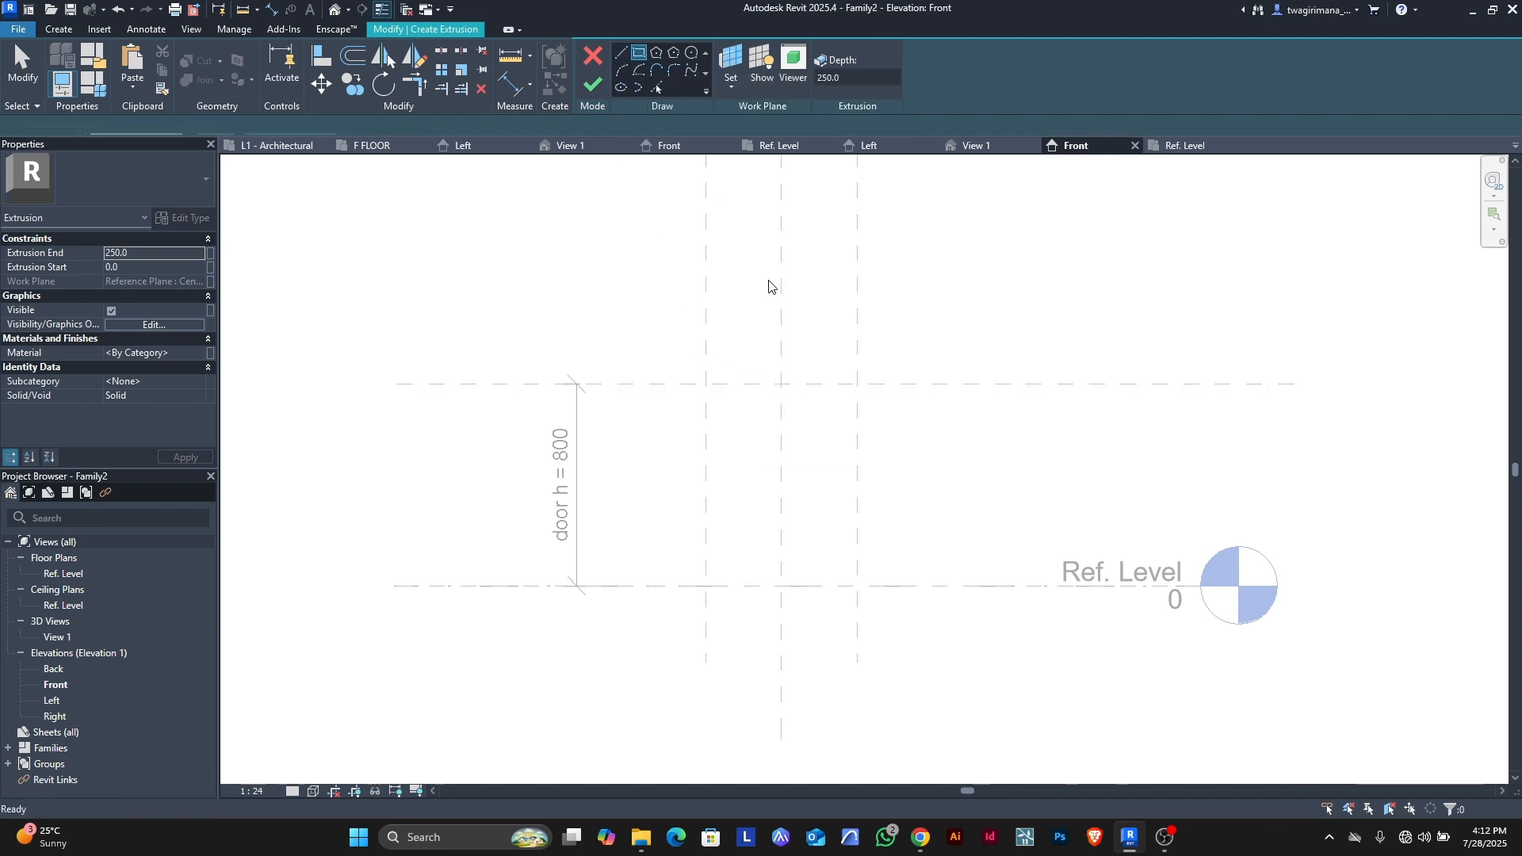
left_click(706, 384)
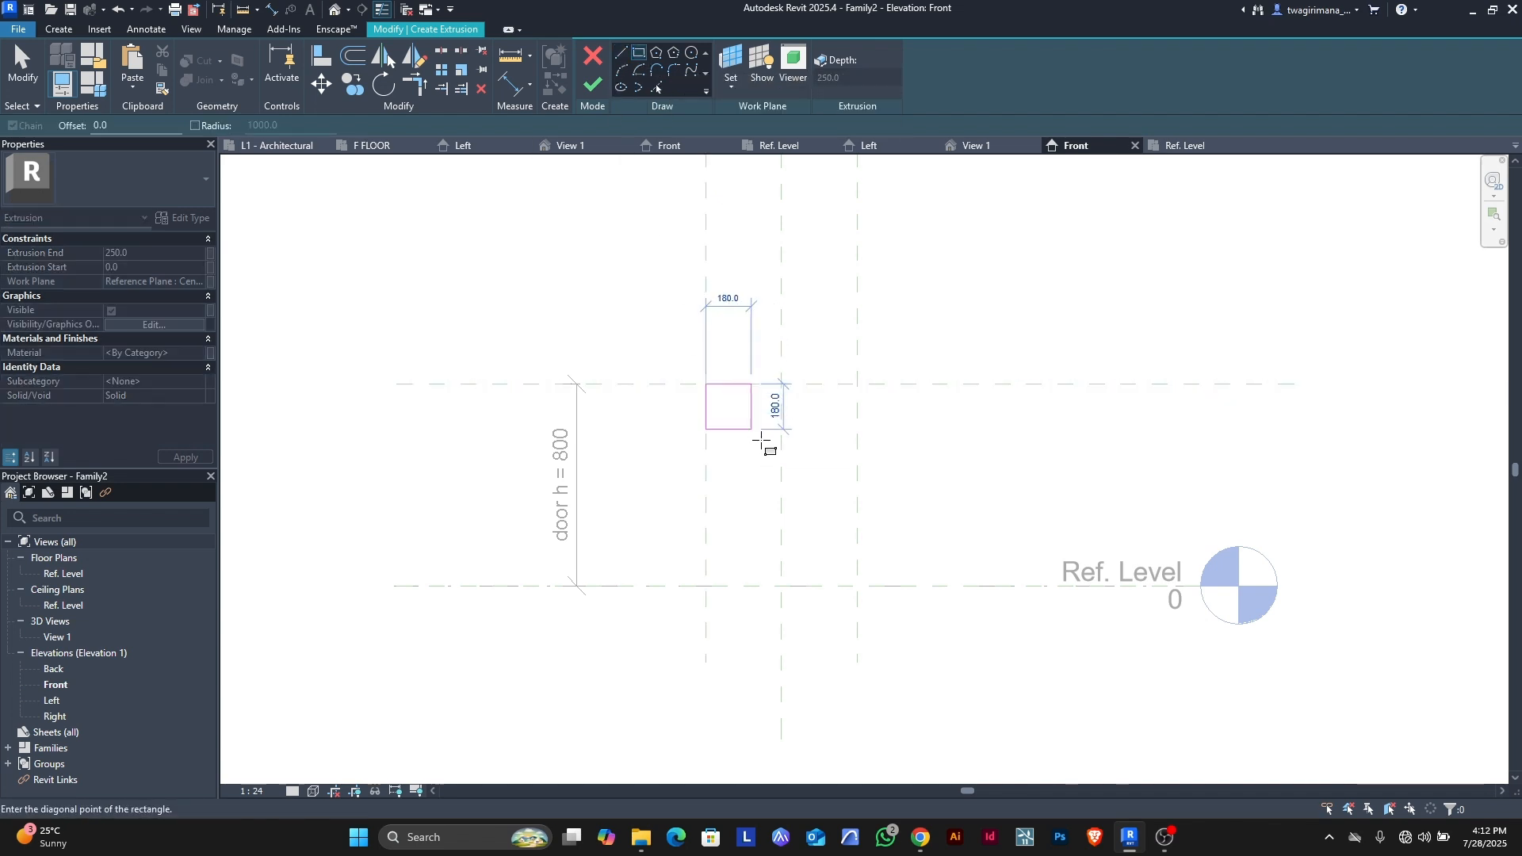
left_click(857, 586)
left_click(820, 412)
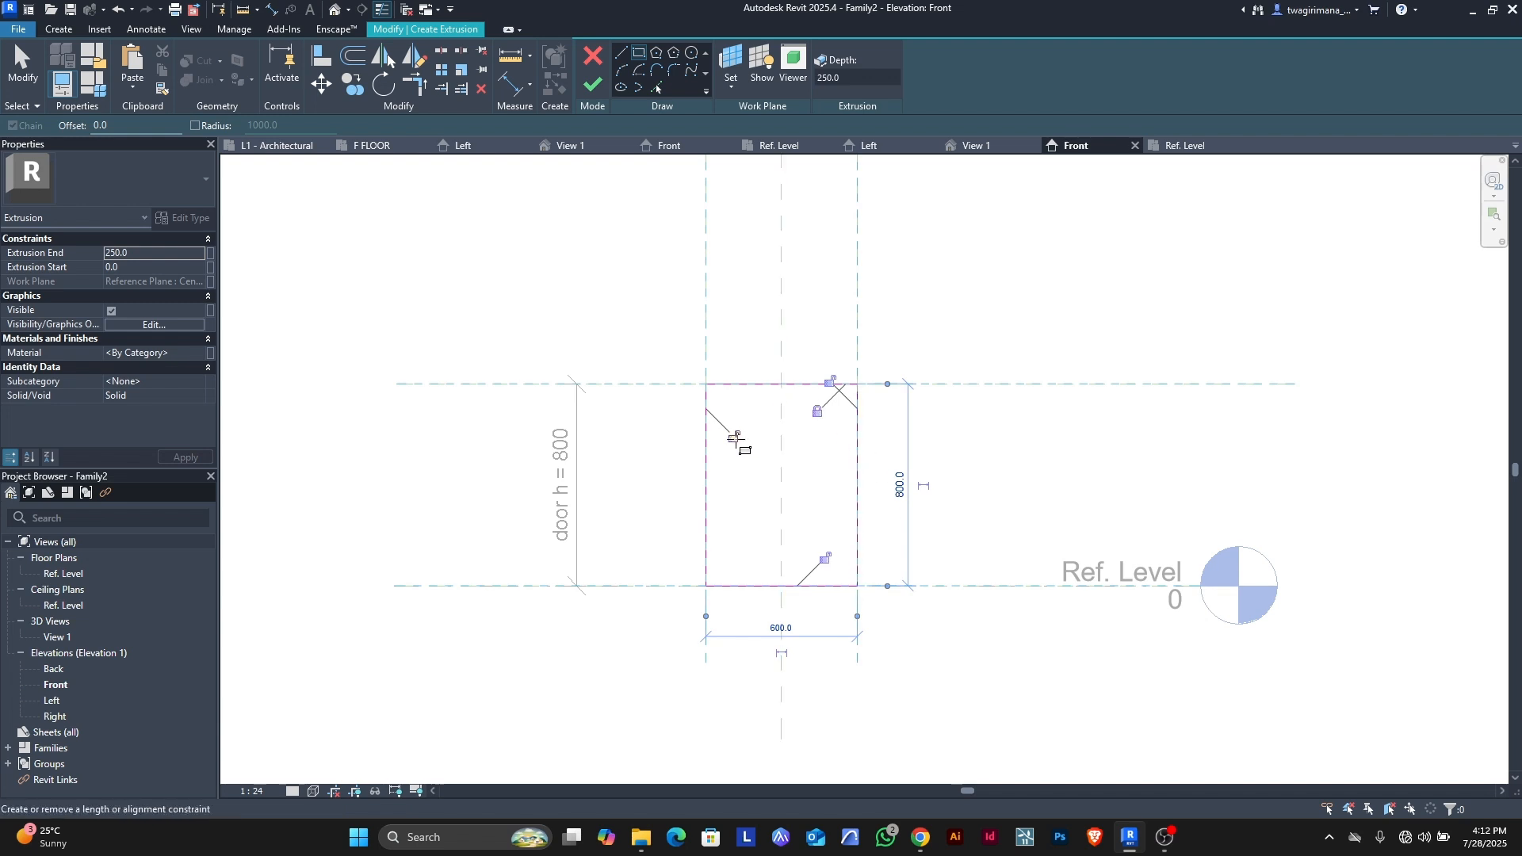
scroll(824, 388, "up", 3)
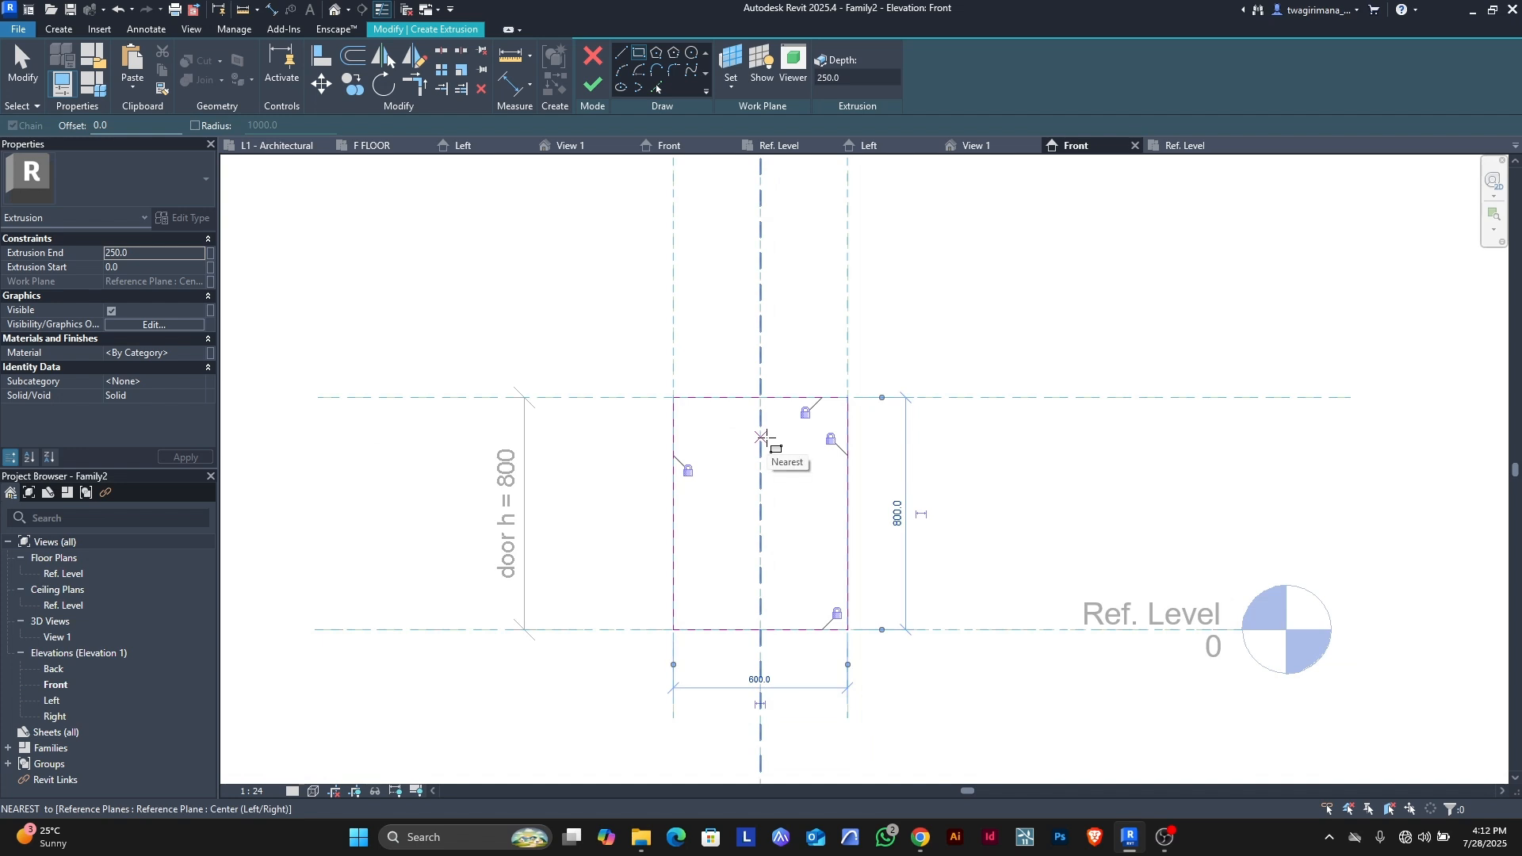
scroll(800, 440, "down", 2)
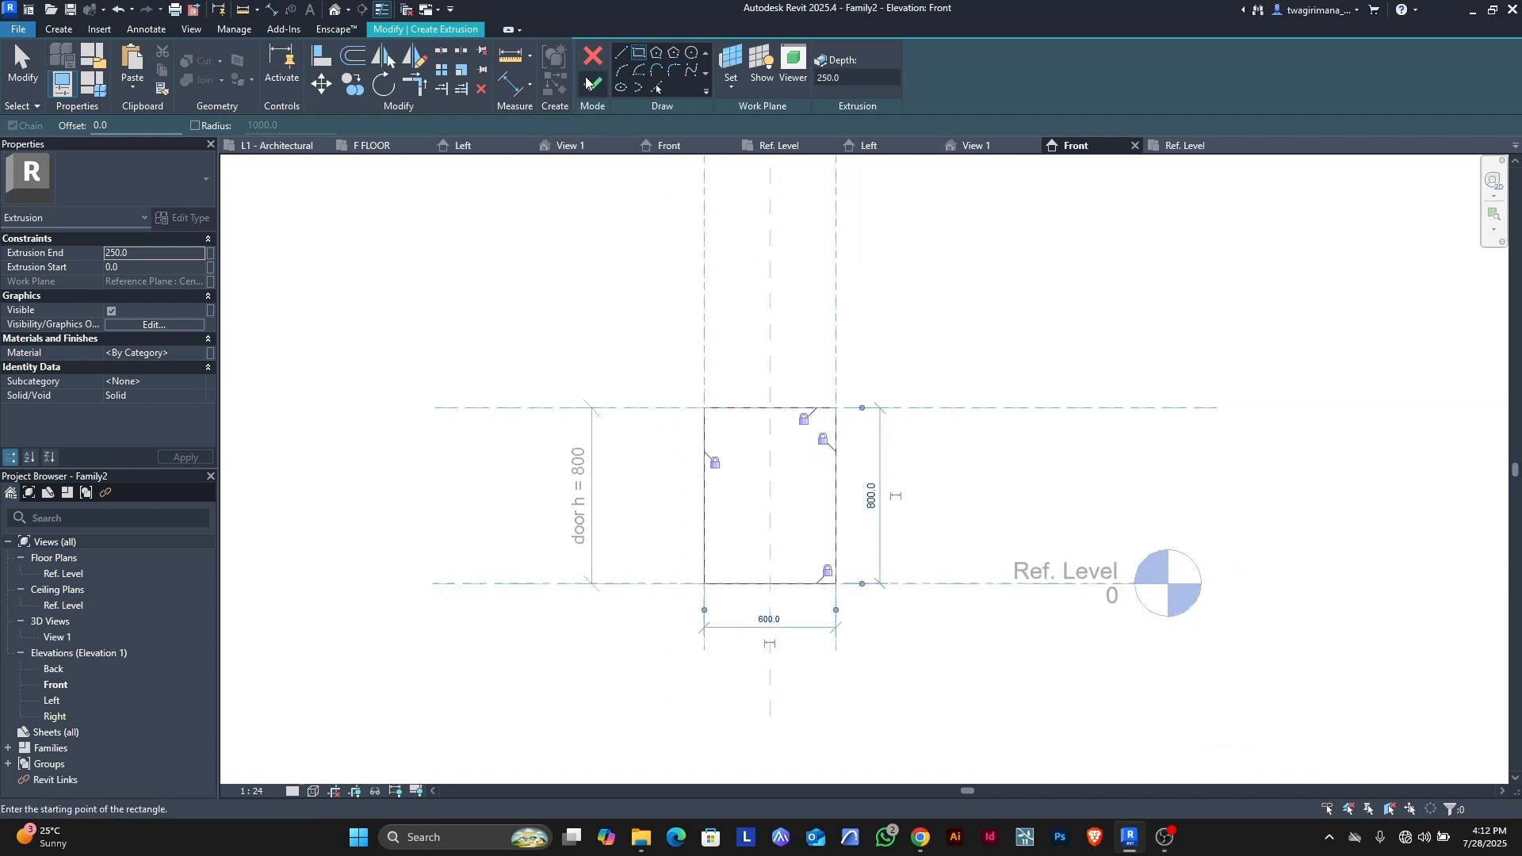
key("Escape")
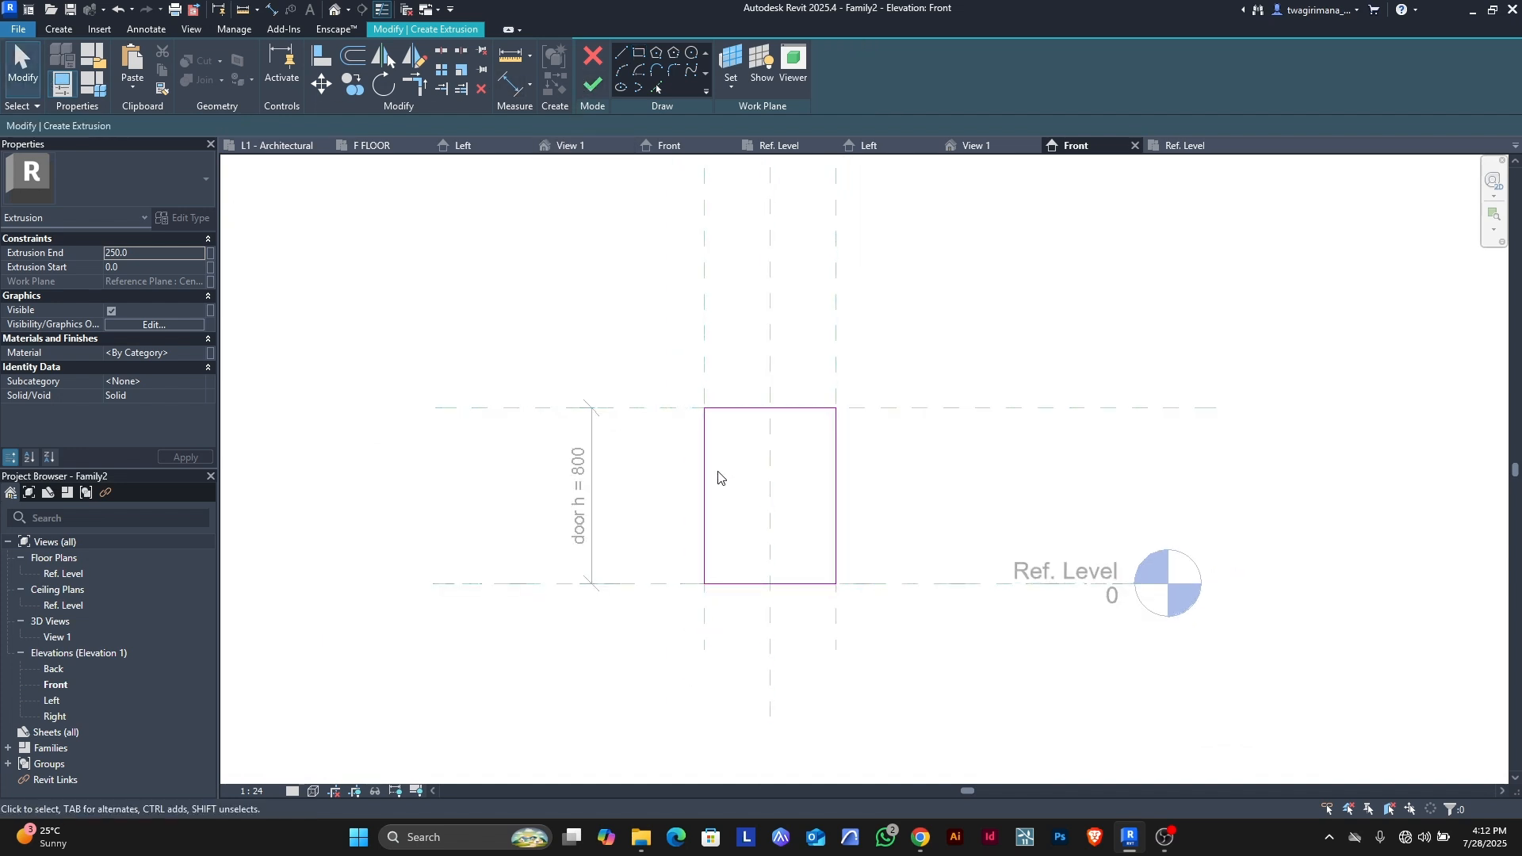
left_click_drag(672, 369, 901, 639)
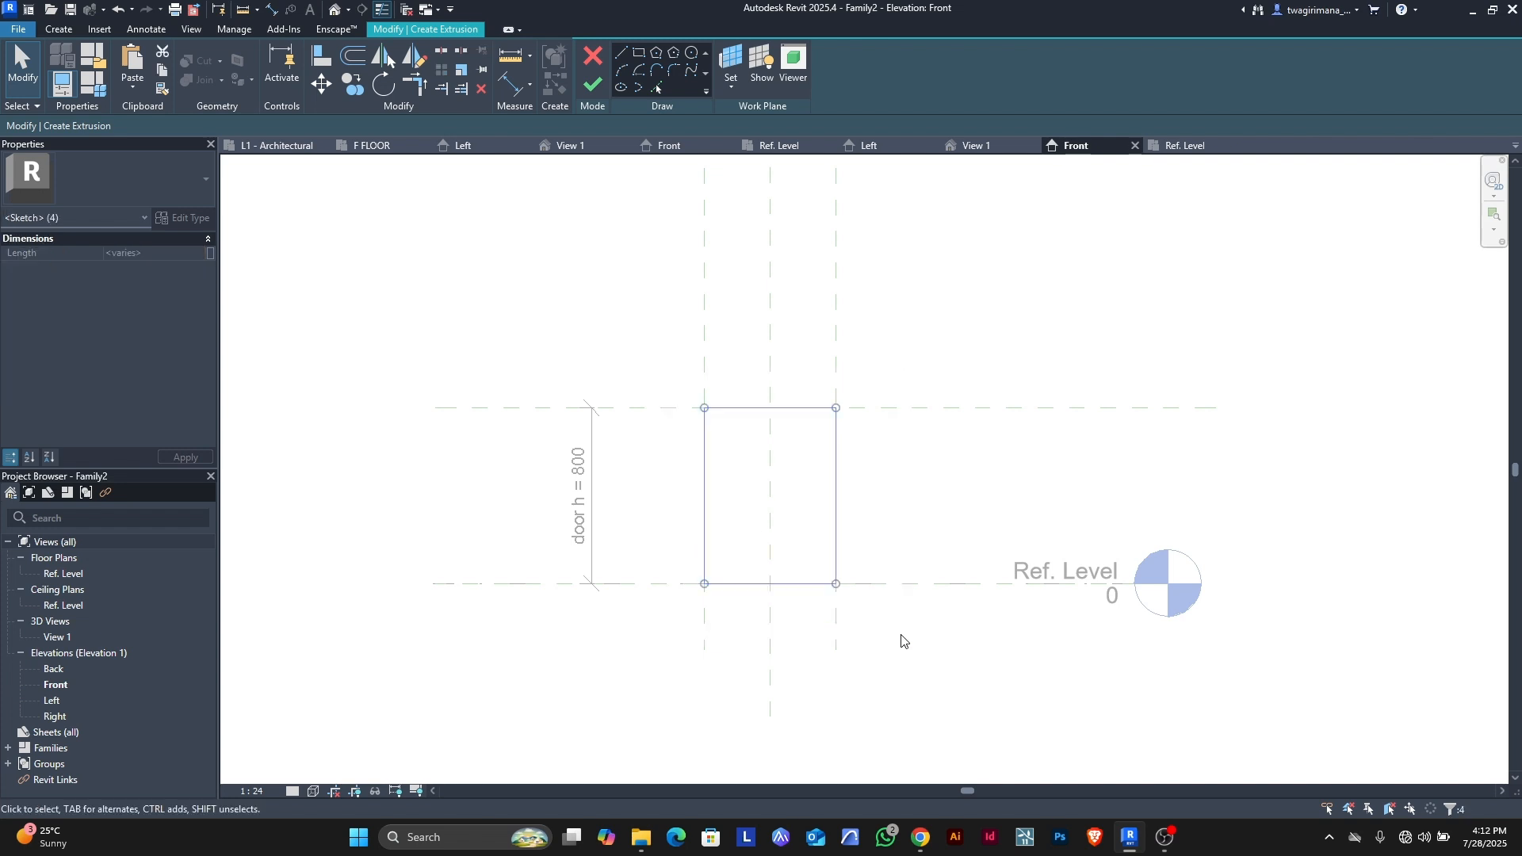
key("Delete")
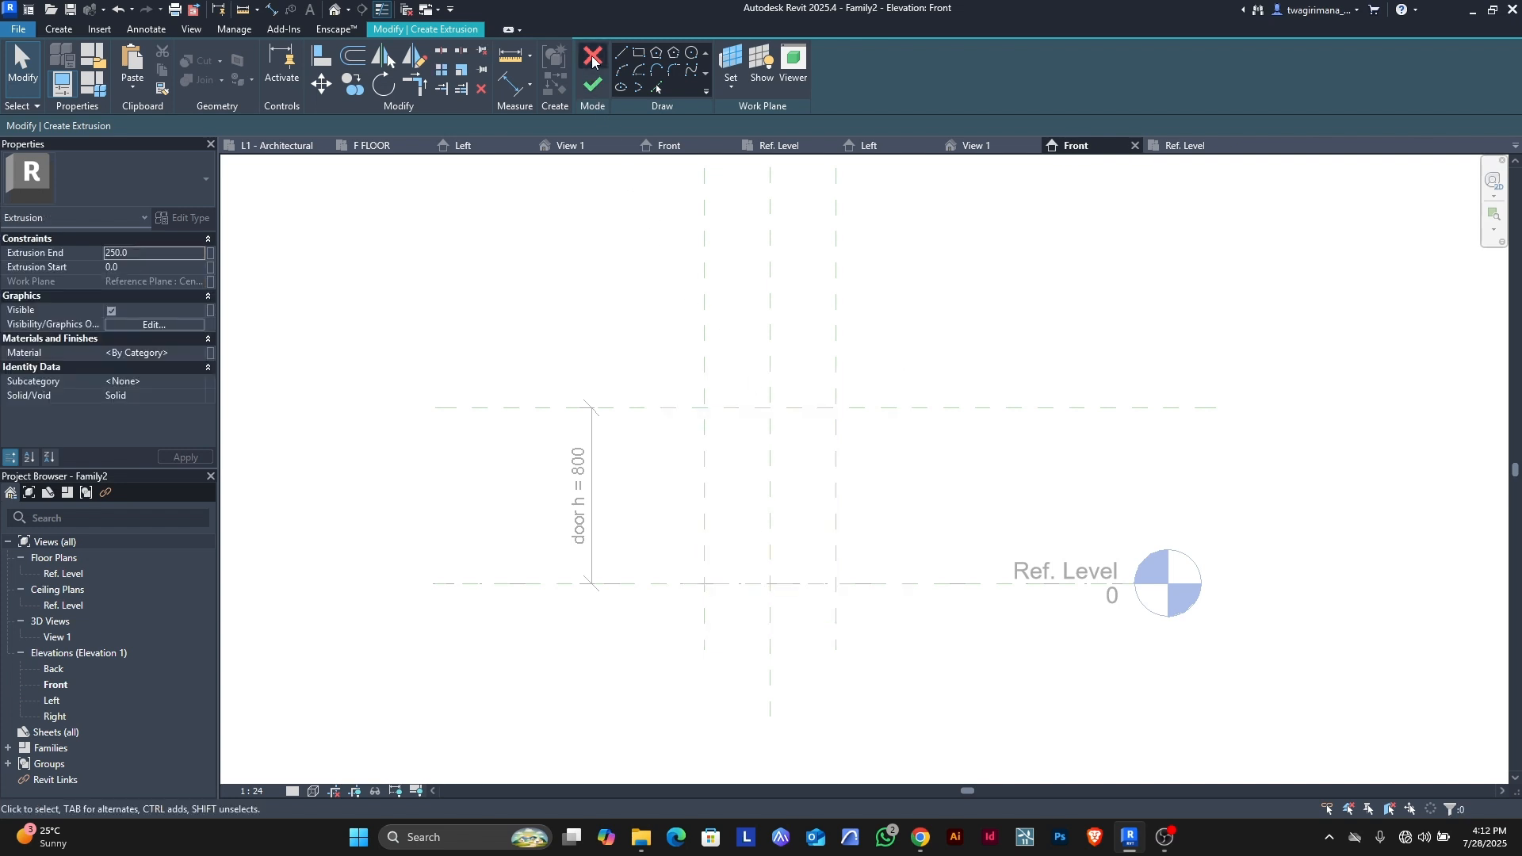
left_click(593, 56)
left_click(799, 431)
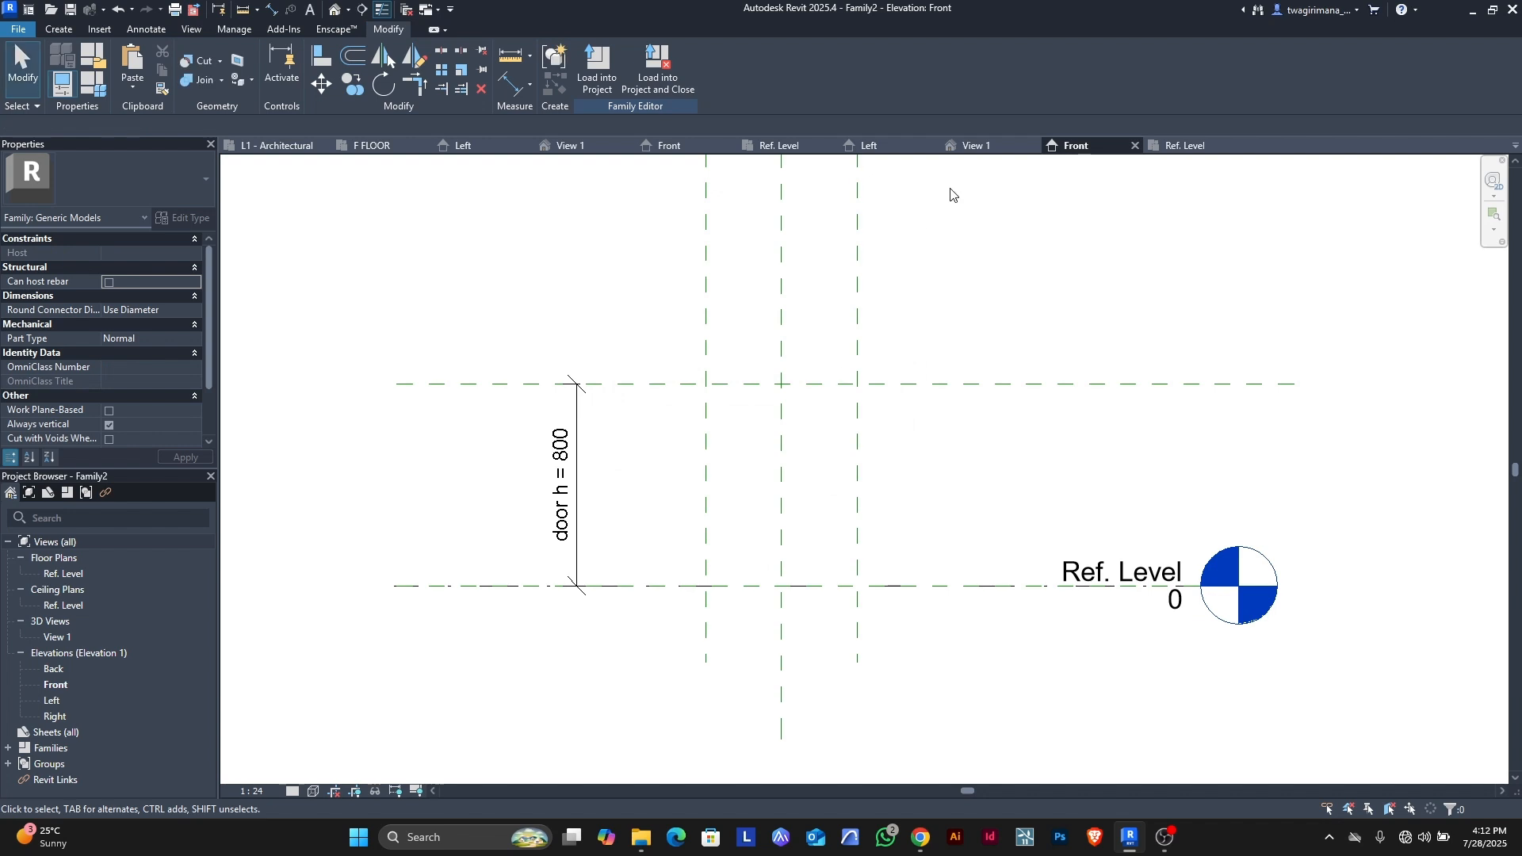
- In the Ref. Level plan, draw a diagonal reference line about 380 mm long from the intersection of the left vertical and upper horizontal planes
left_click(1177, 147)
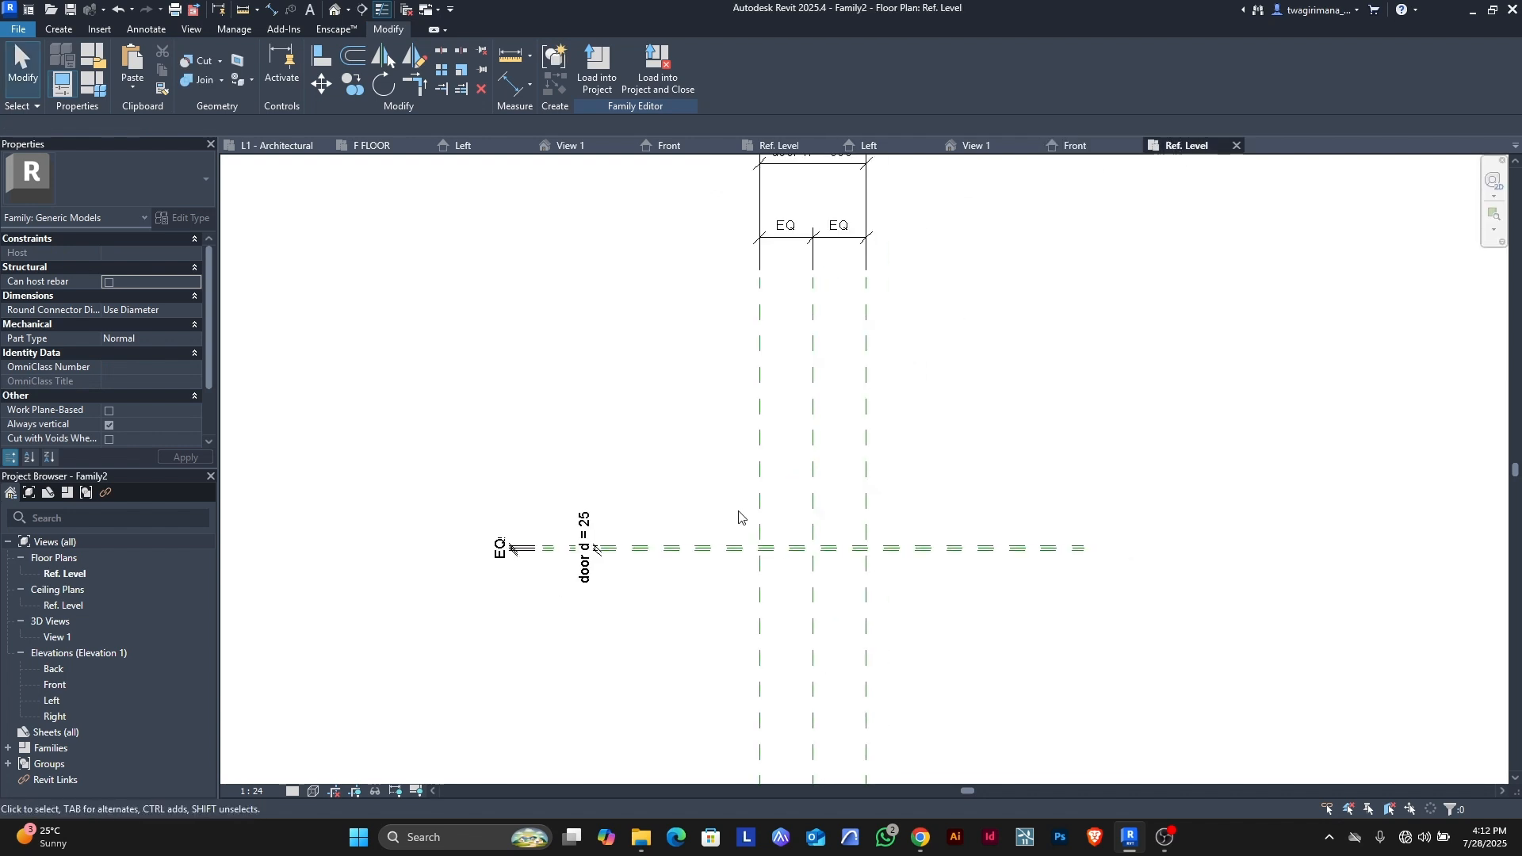
scroll(802, 582, "up", 2)
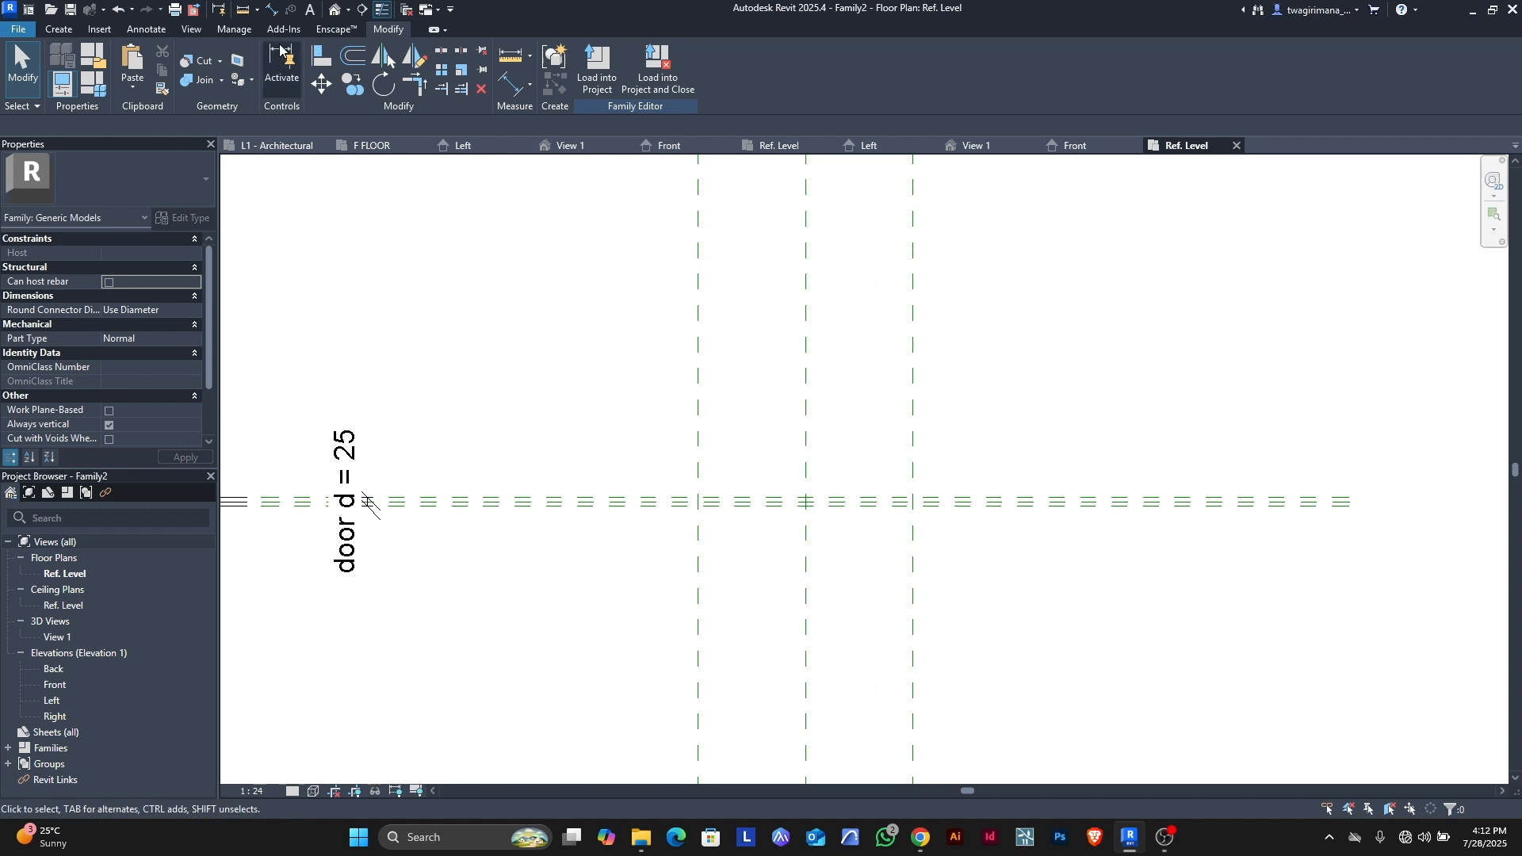
left_click(63, 29)
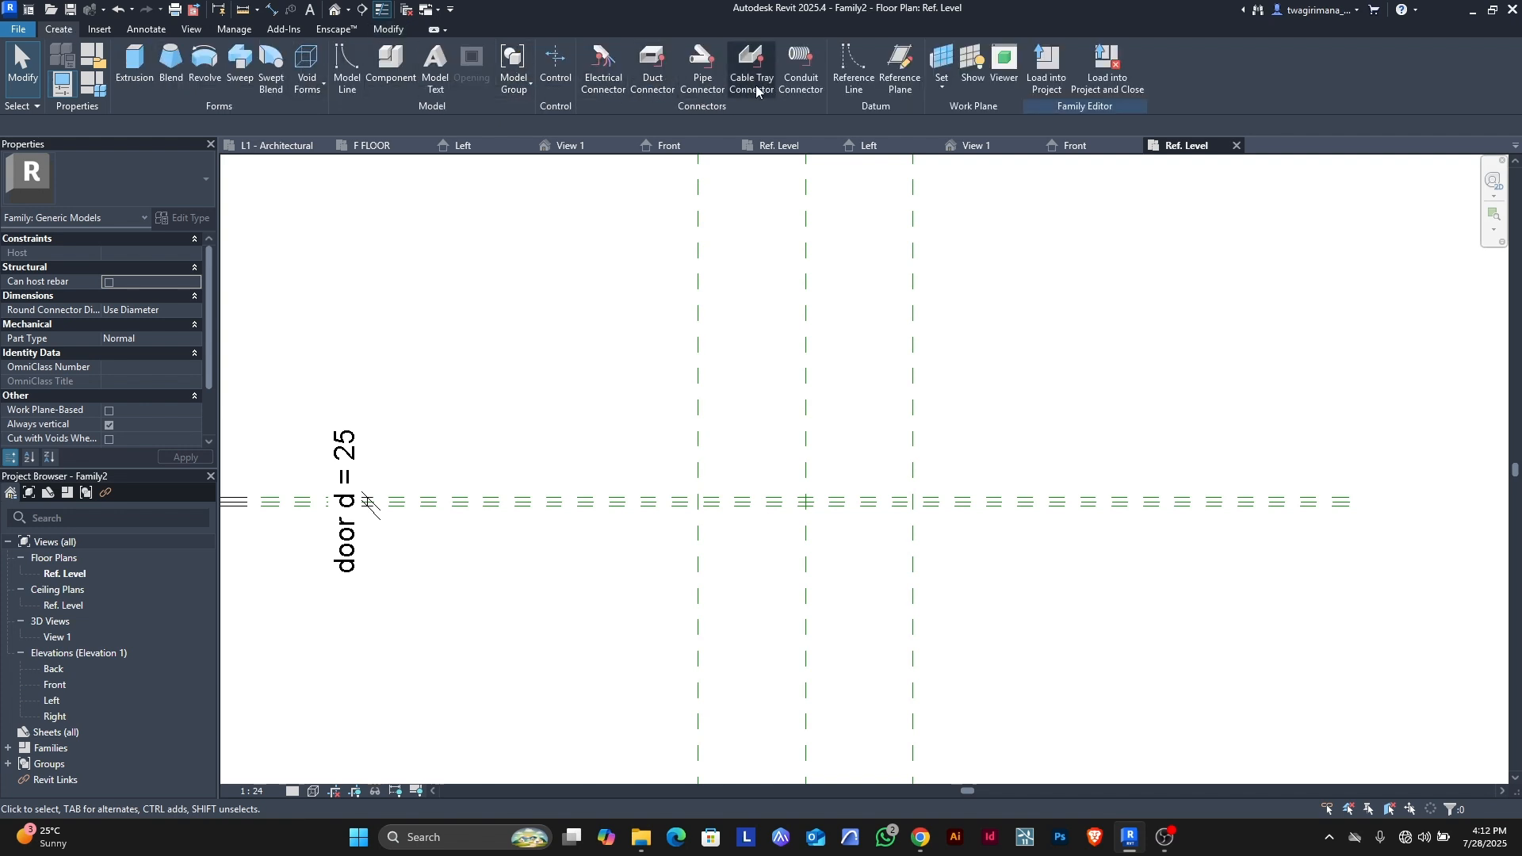
left_click(843, 69)
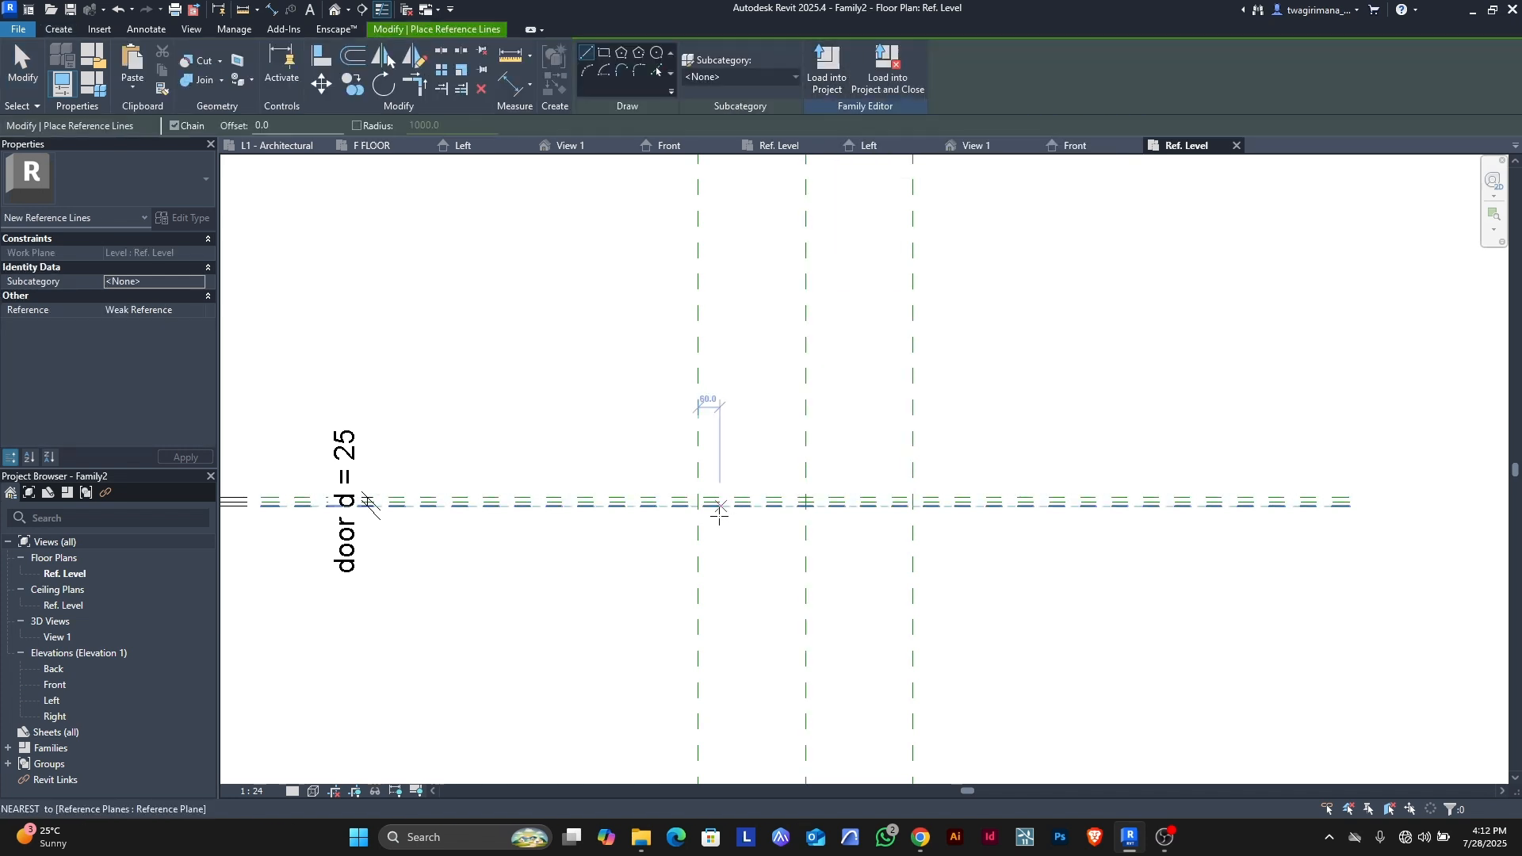
scroll(719, 511, "up", 6)
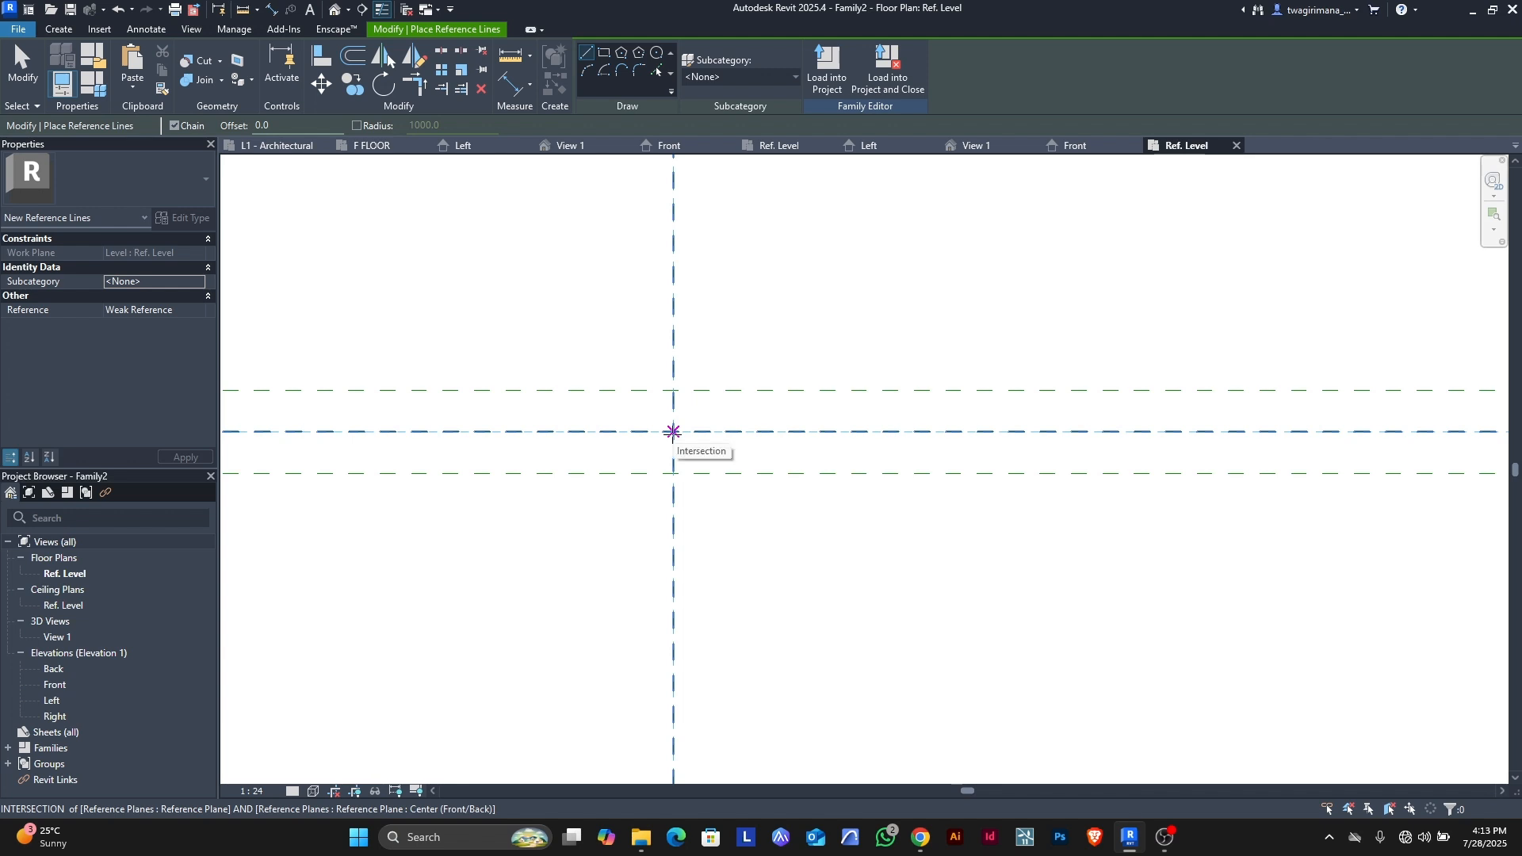
left_click(673, 390)
scroll(673, 390, "down", 5)
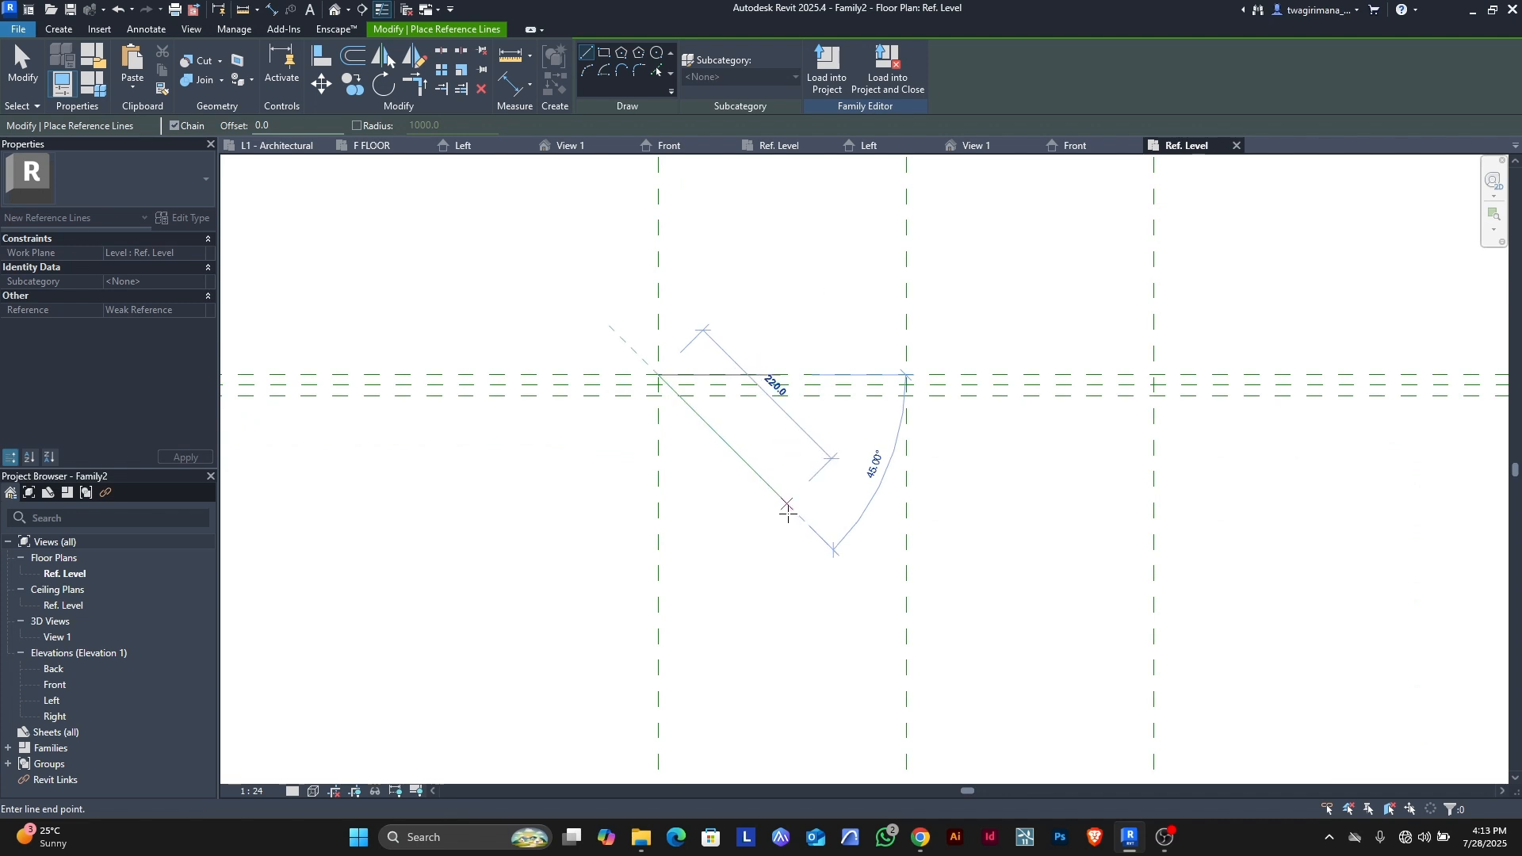
left_click(867, 607)
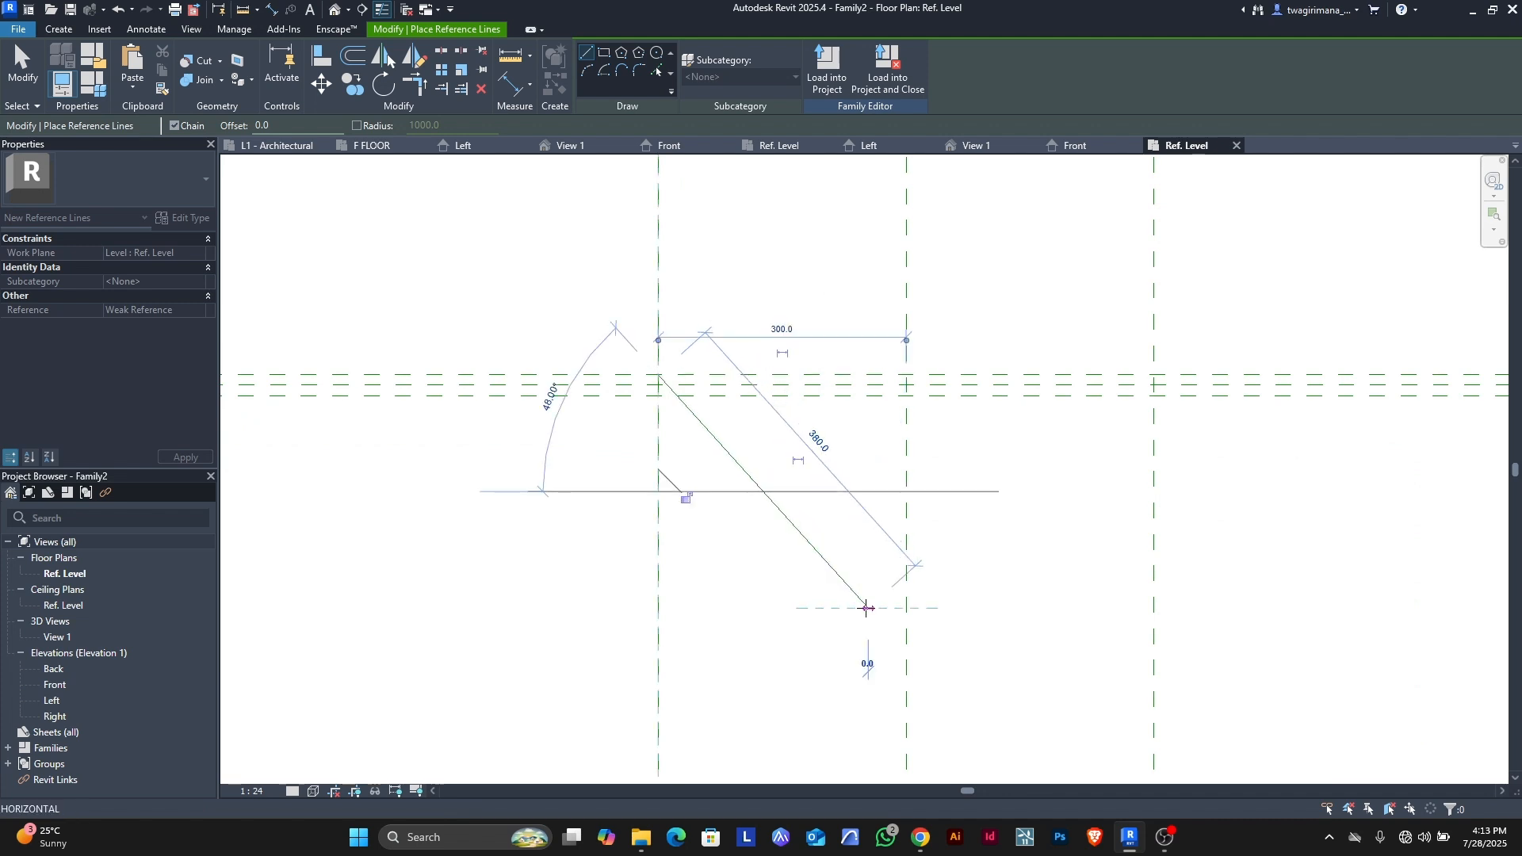
left_click(11, 58)
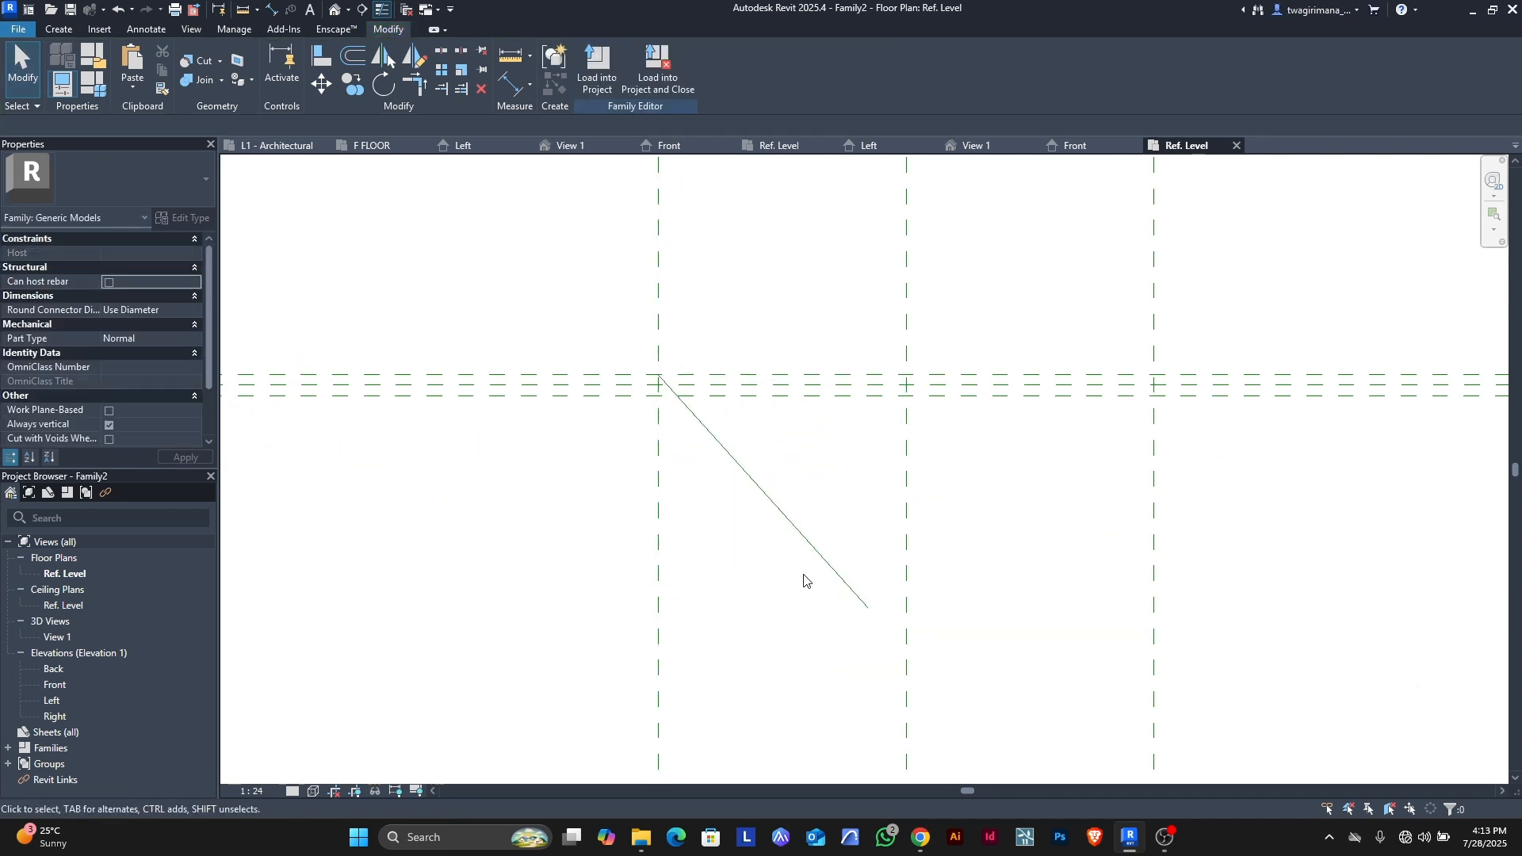
- Create a new Reference Lines subcategory named "red" for the diagonal reference line
left_click(845, 579)
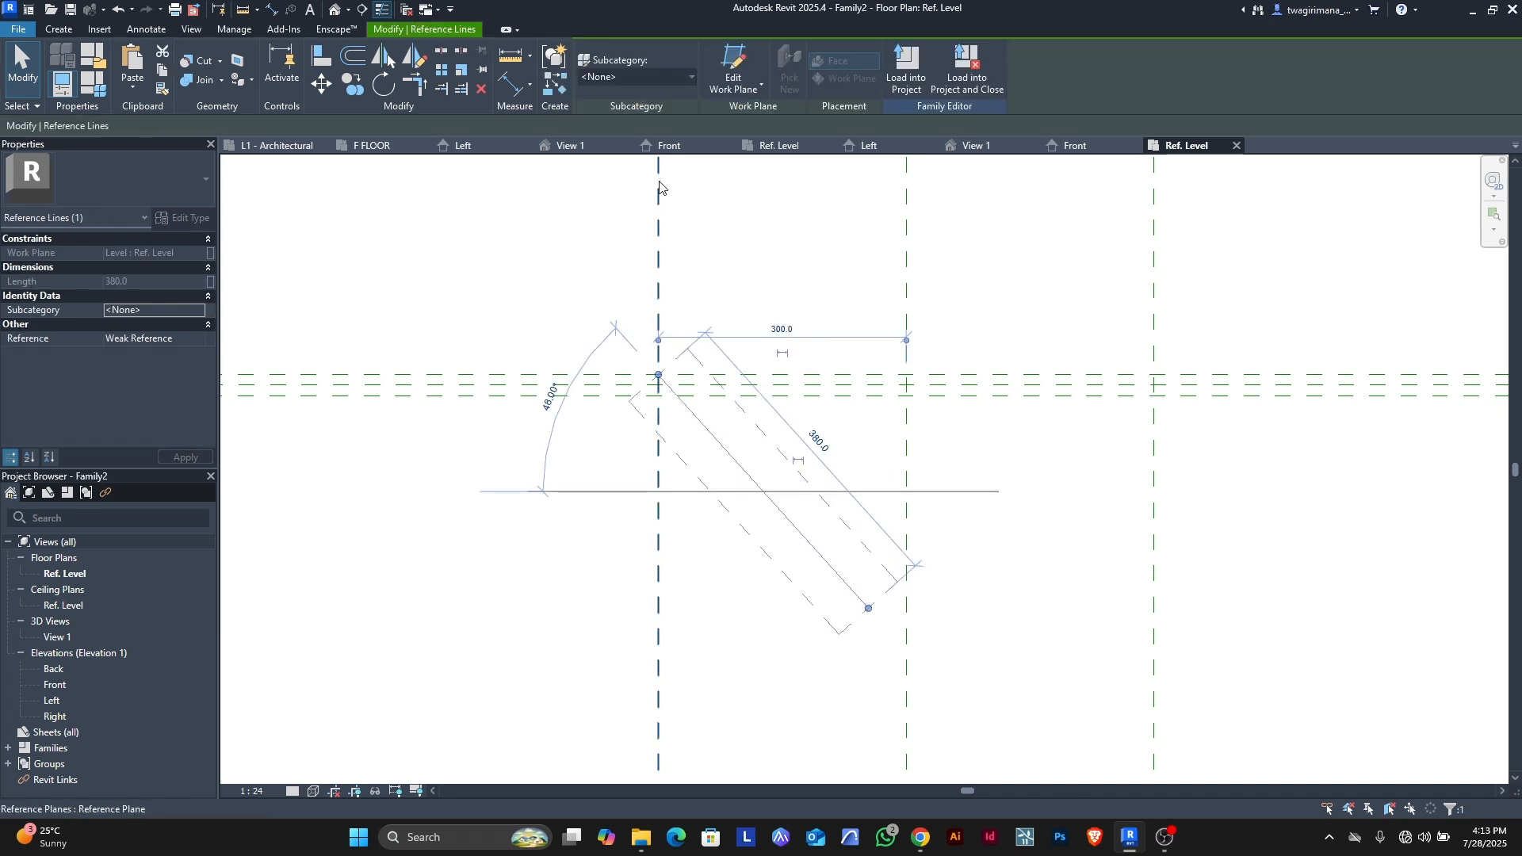
left_click(689, 77)
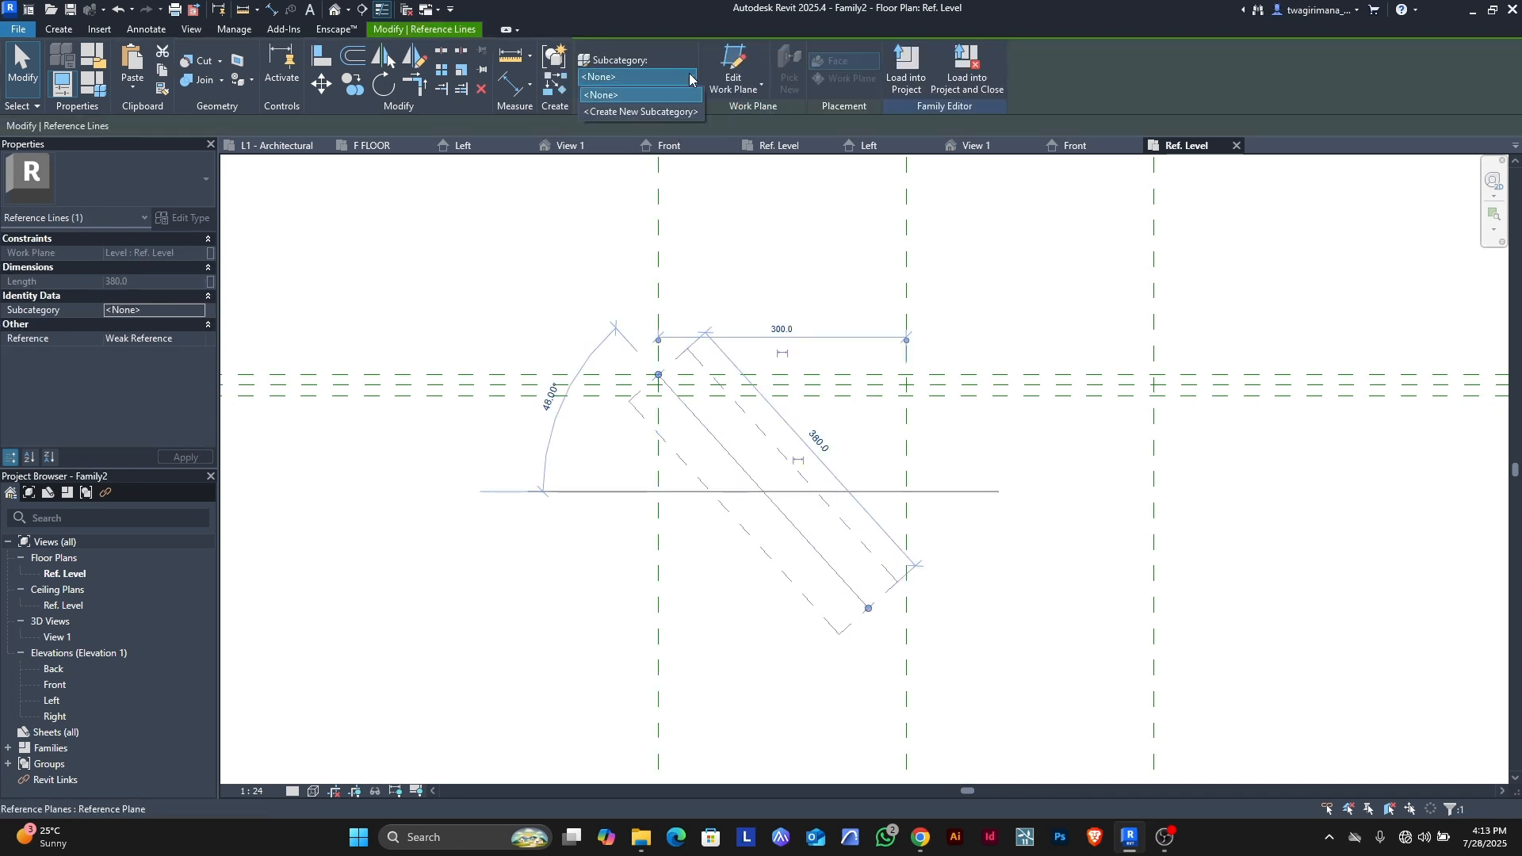
left_click(639, 113)
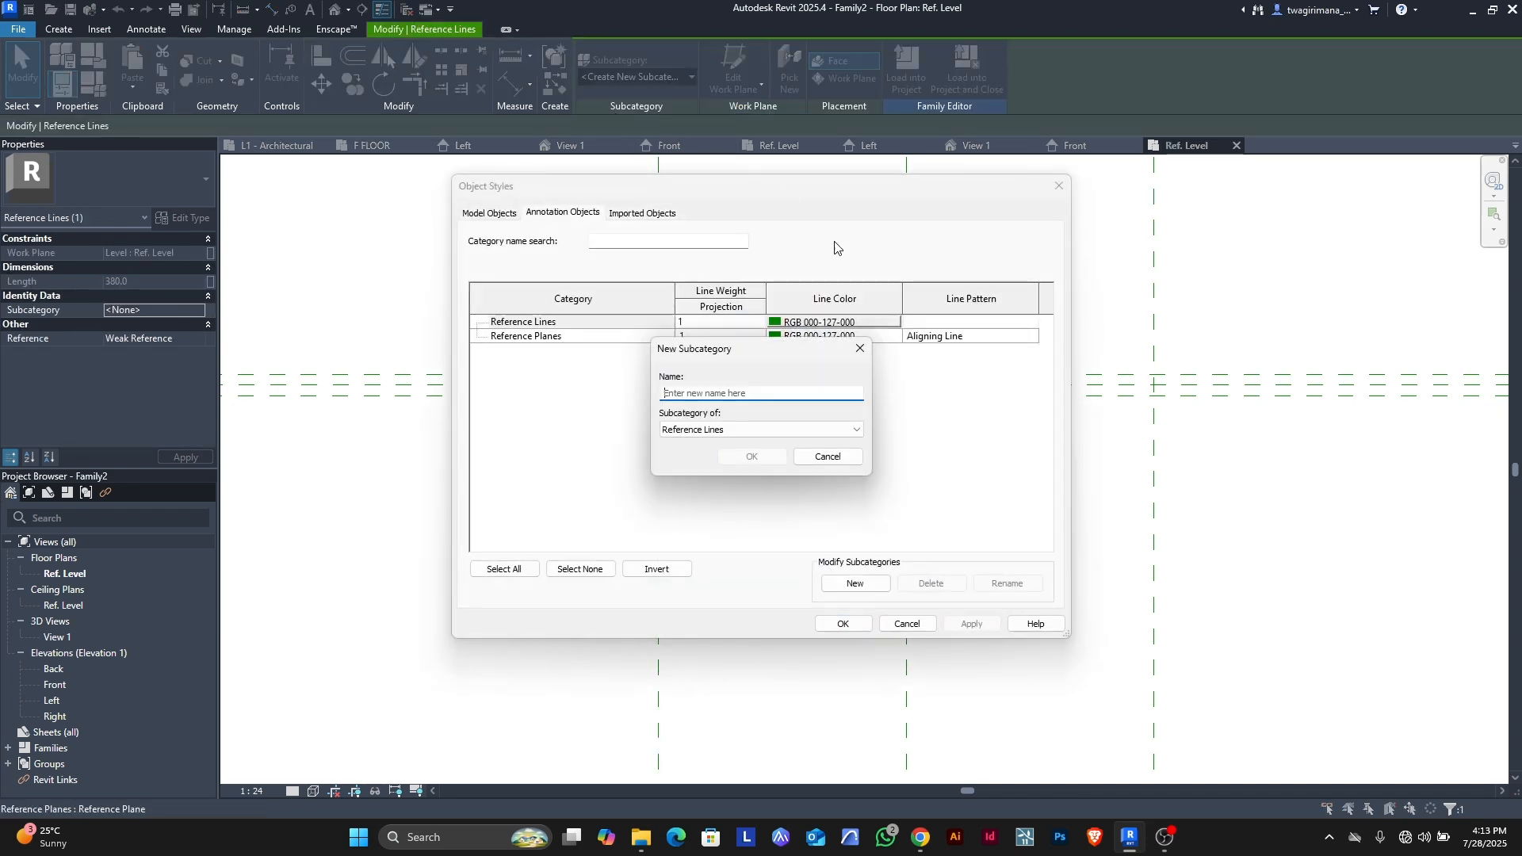
left_click(751, 394)
type("red")
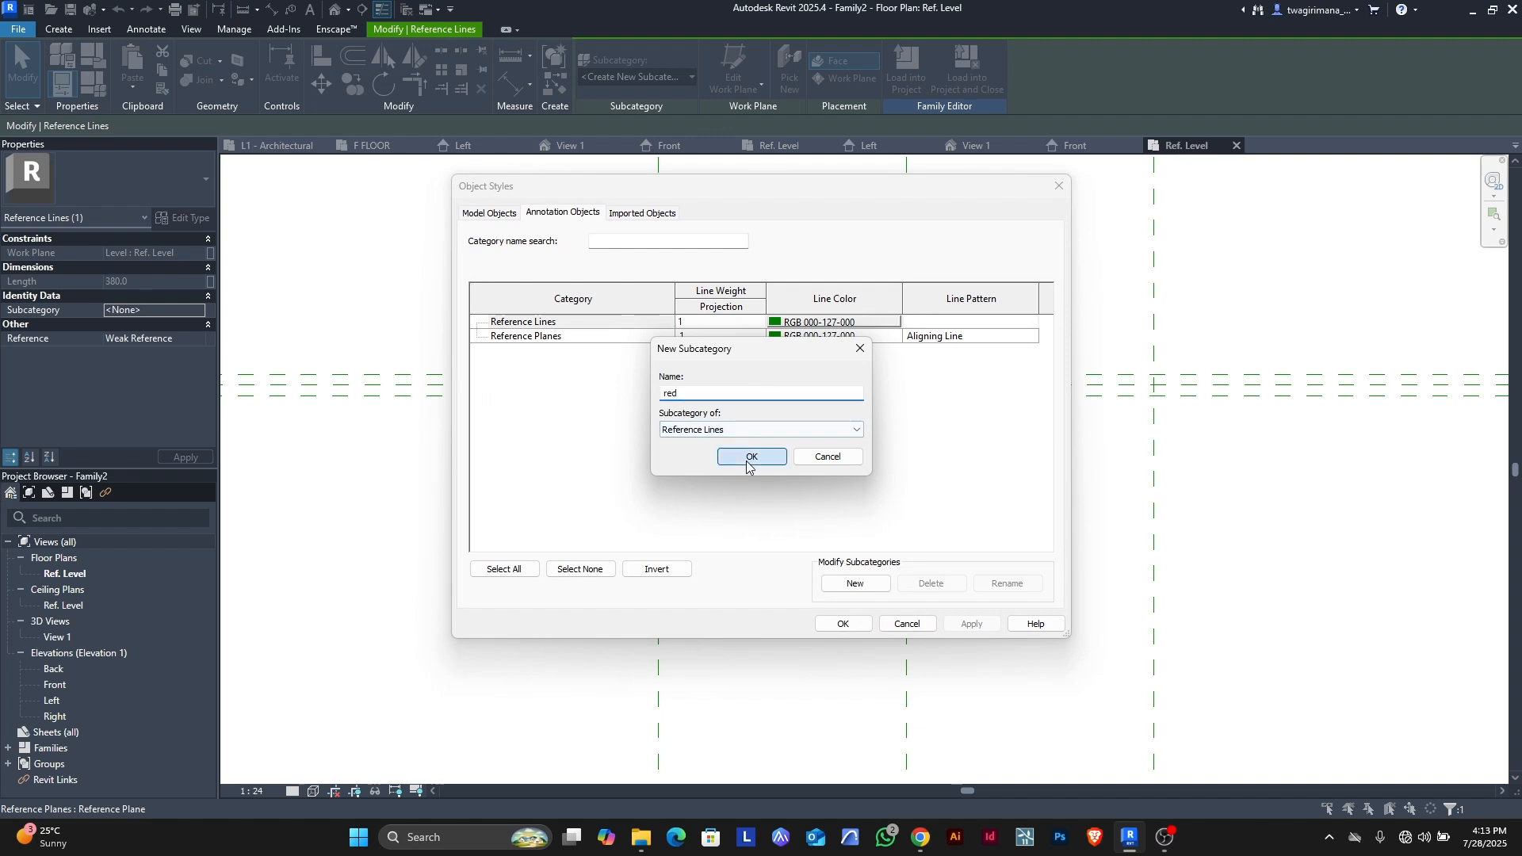
left_click(751, 456)
- Give the red subcategory a Red line color and the Aligning Line pattern, and accept the object styles
left_click(871, 337)
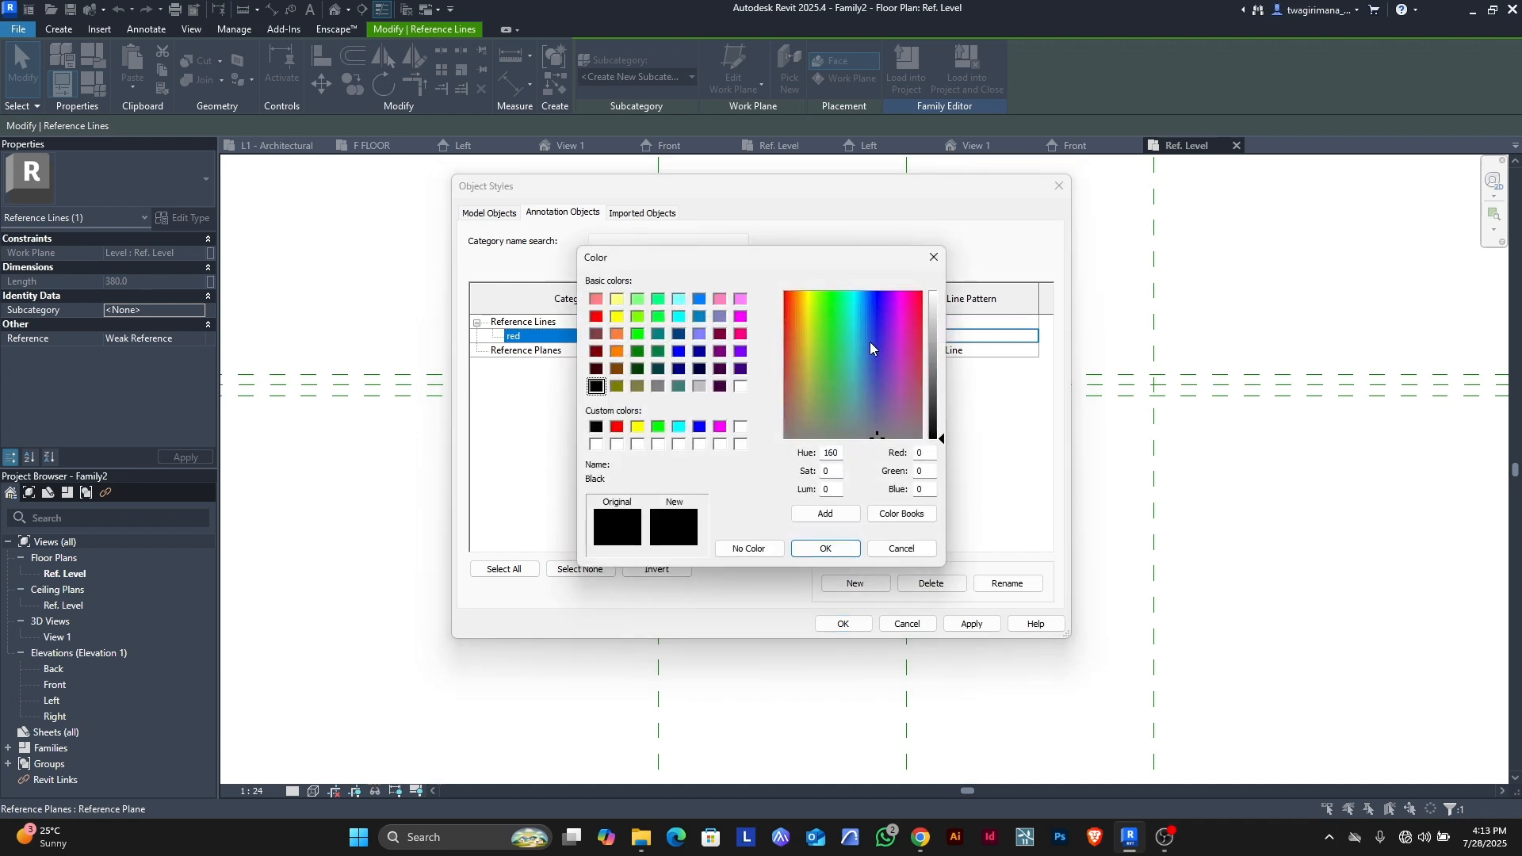
left_click(595, 319)
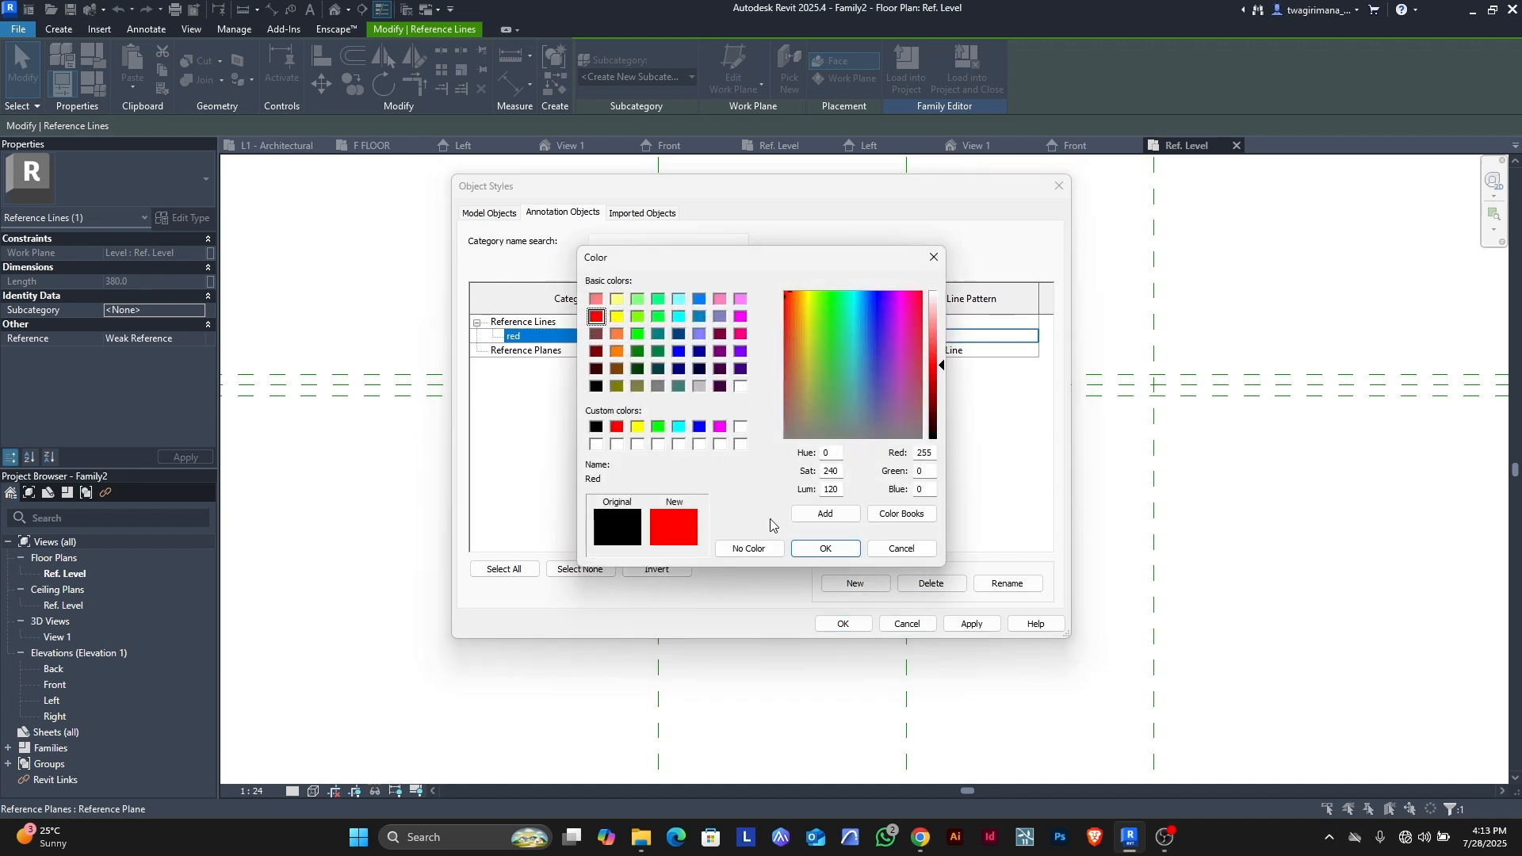
left_click(820, 548)
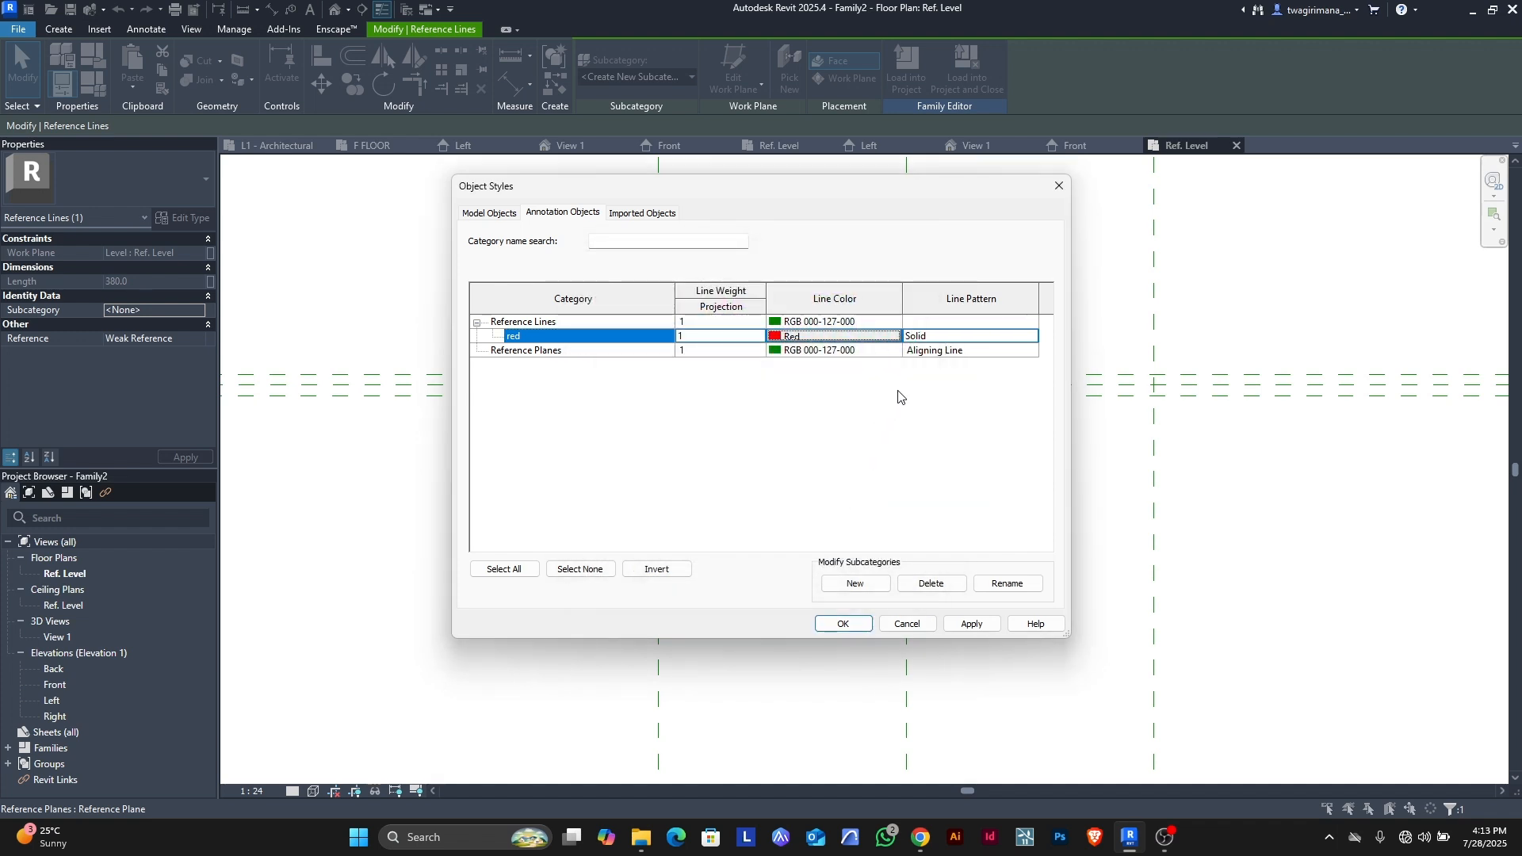
left_click(1034, 339)
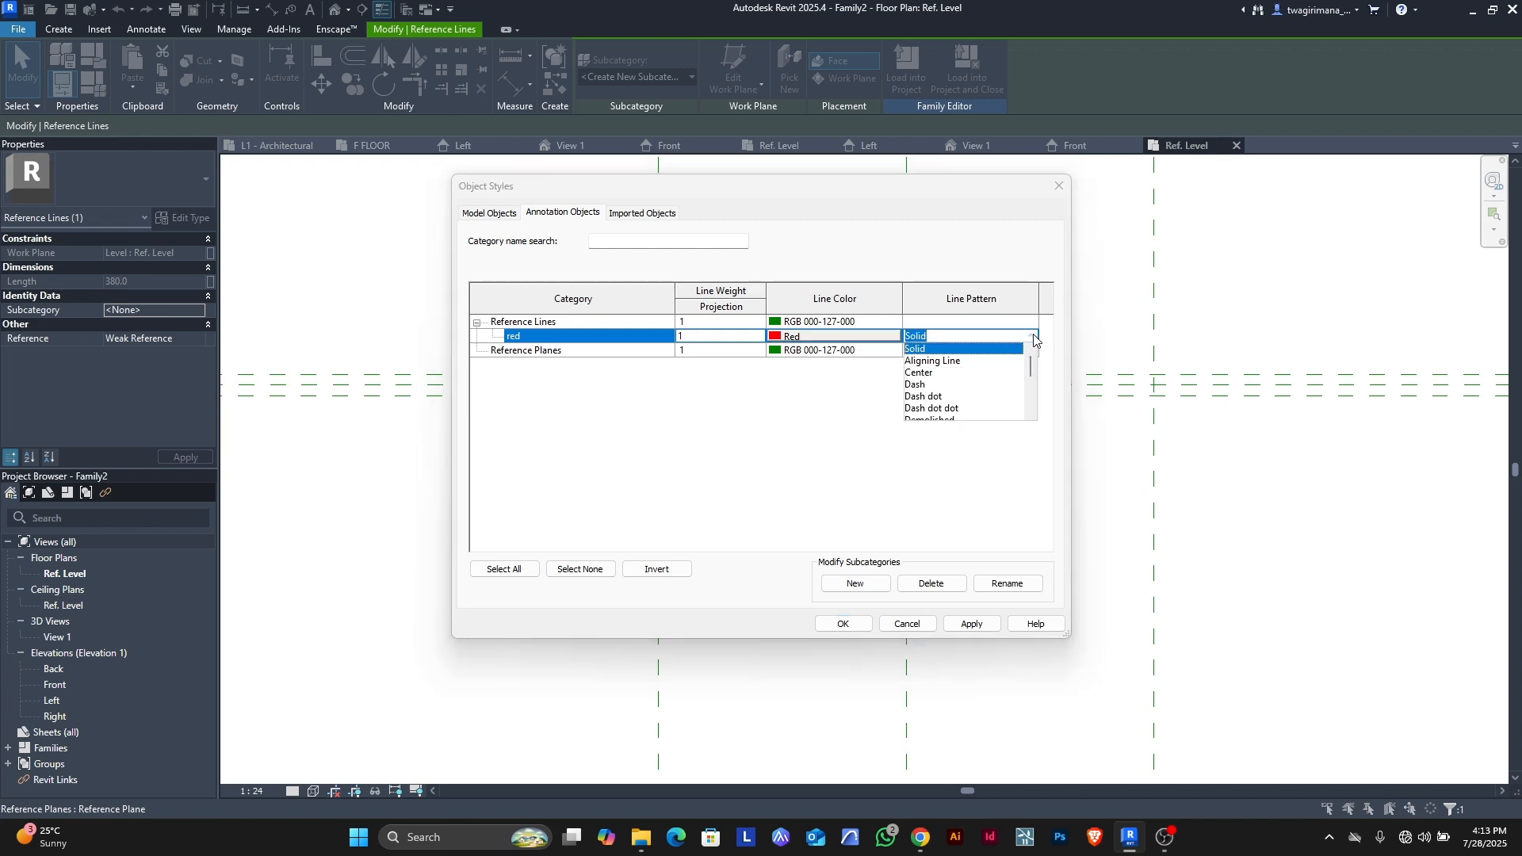
left_click(943, 362)
left_click(847, 622)
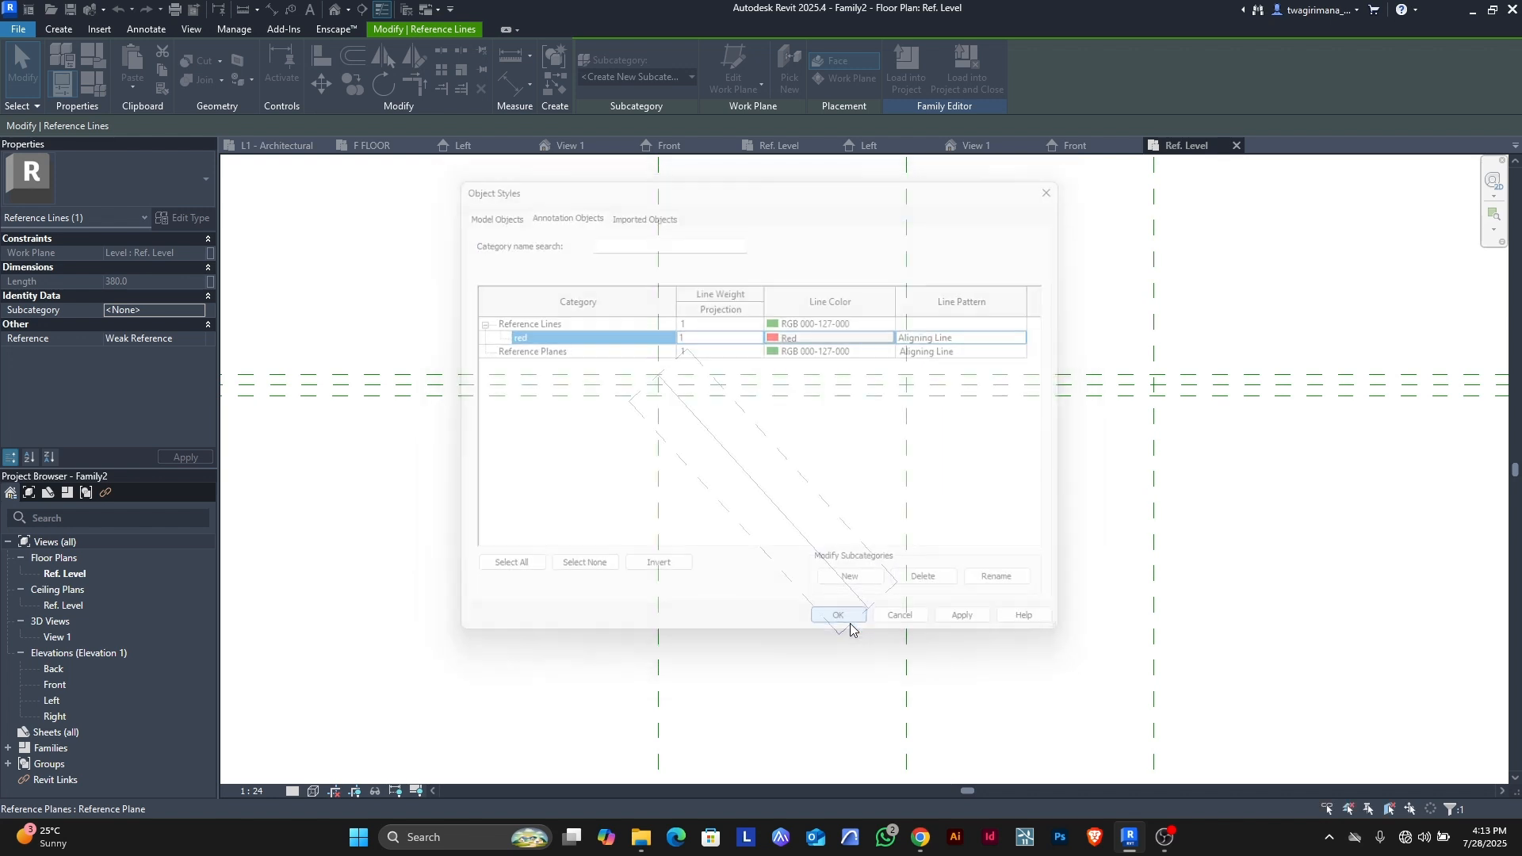
left_click(763, 631)
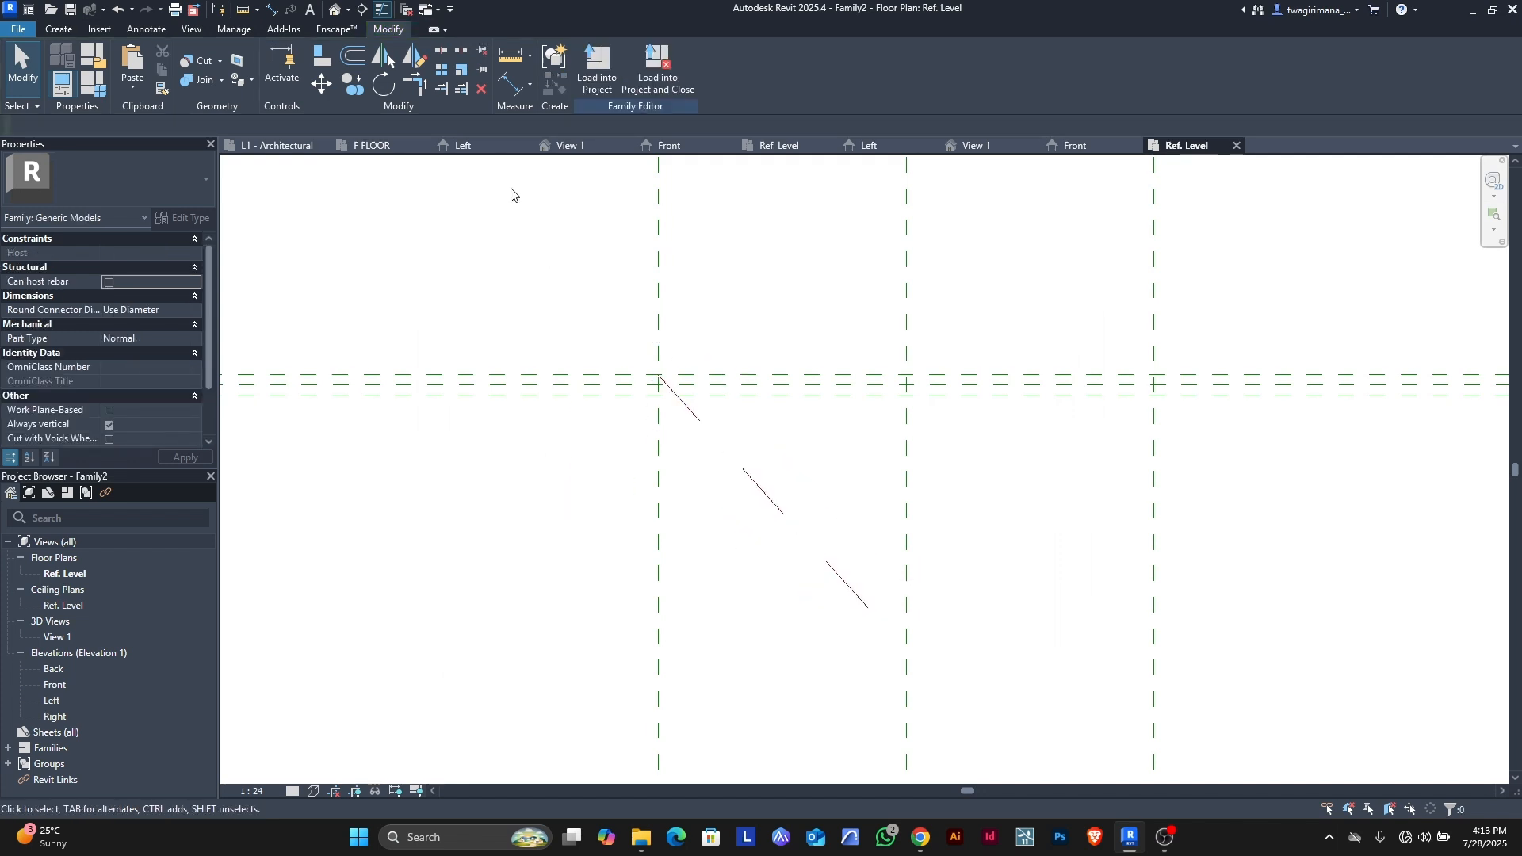
- Place an angular dimension between the upper horizontal reference plane and the diagonal reference line
left_click(145, 29)
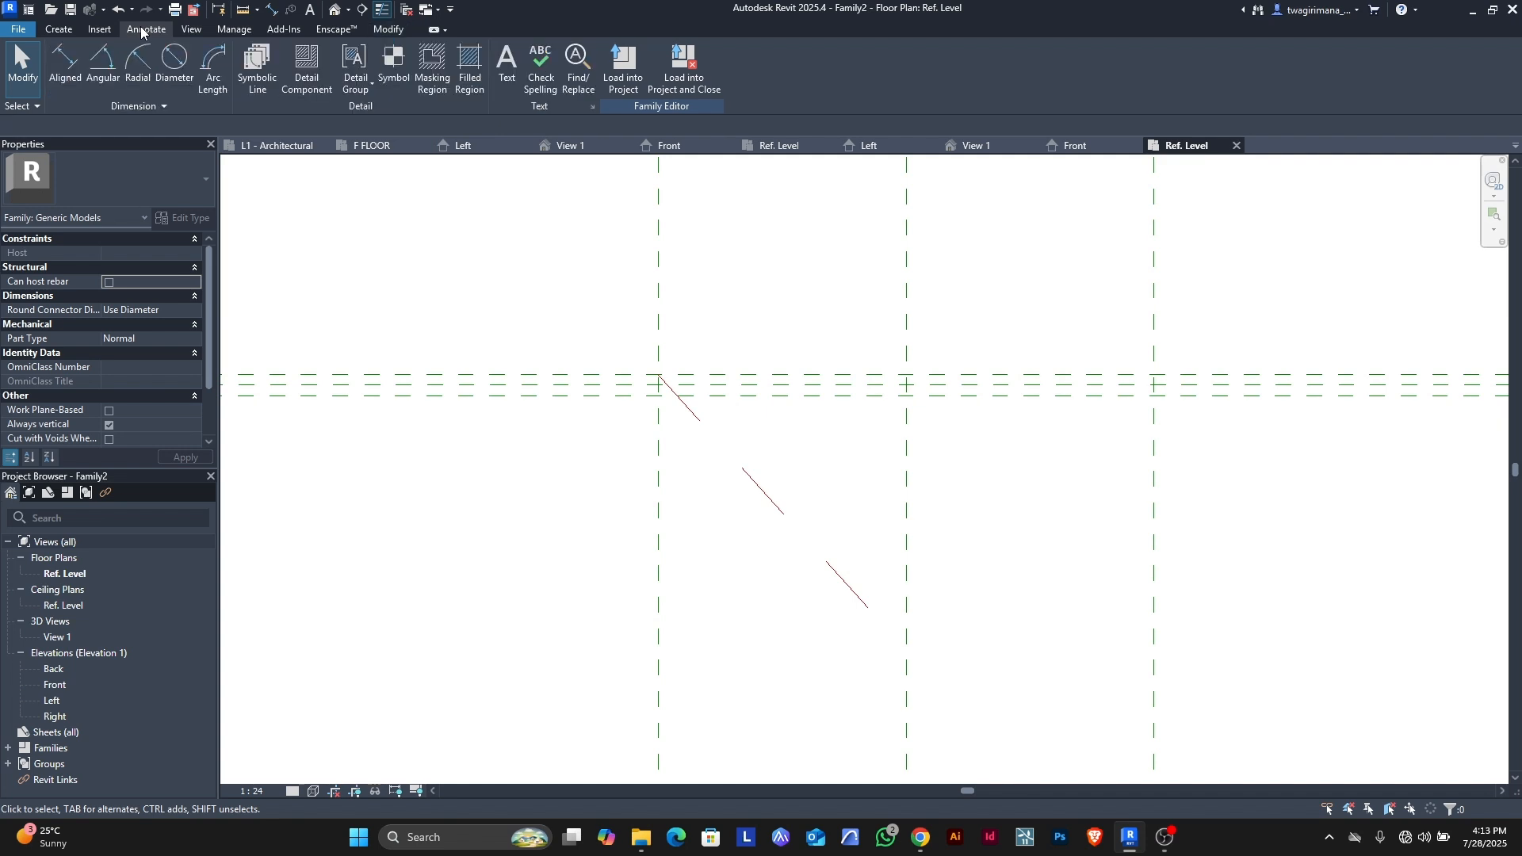
left_click(102, 67)
scroll(764, 429, "up", 2)
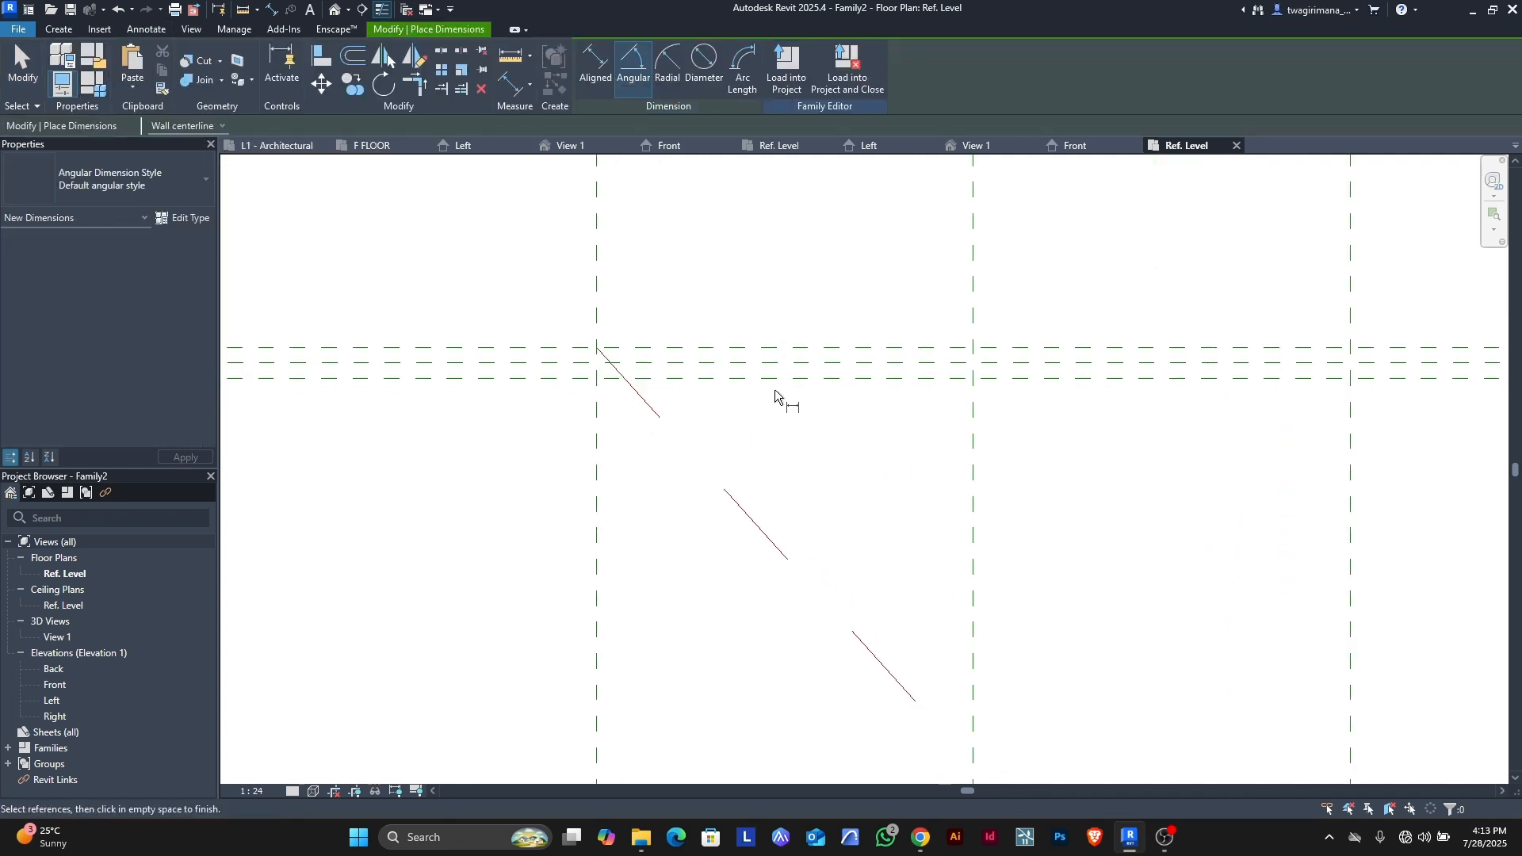
left_click(853, 347)
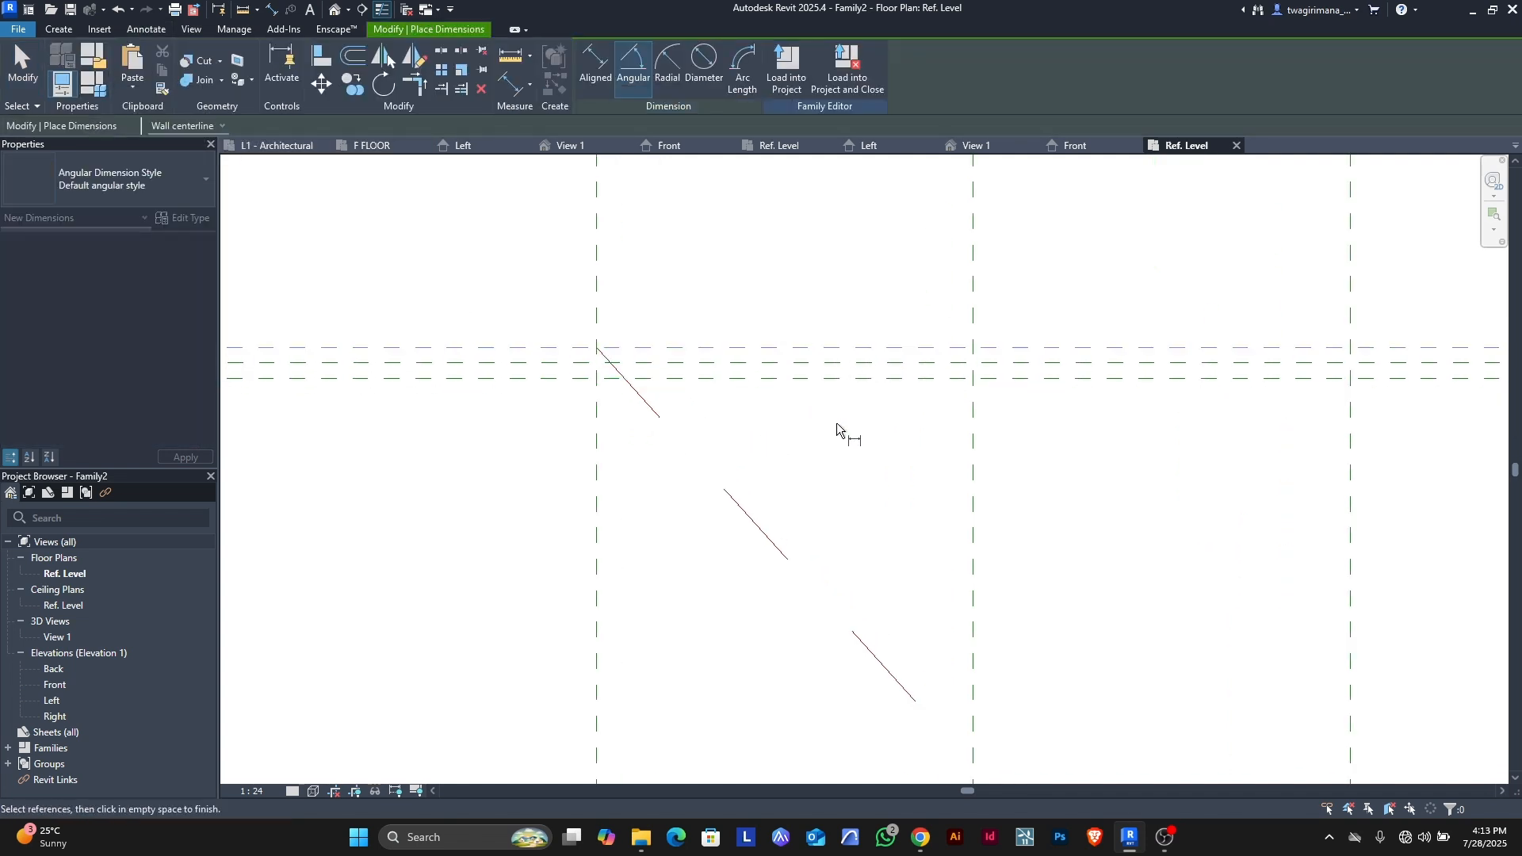
left_click(786, 551)
scroll(777, 539, "down", 3)
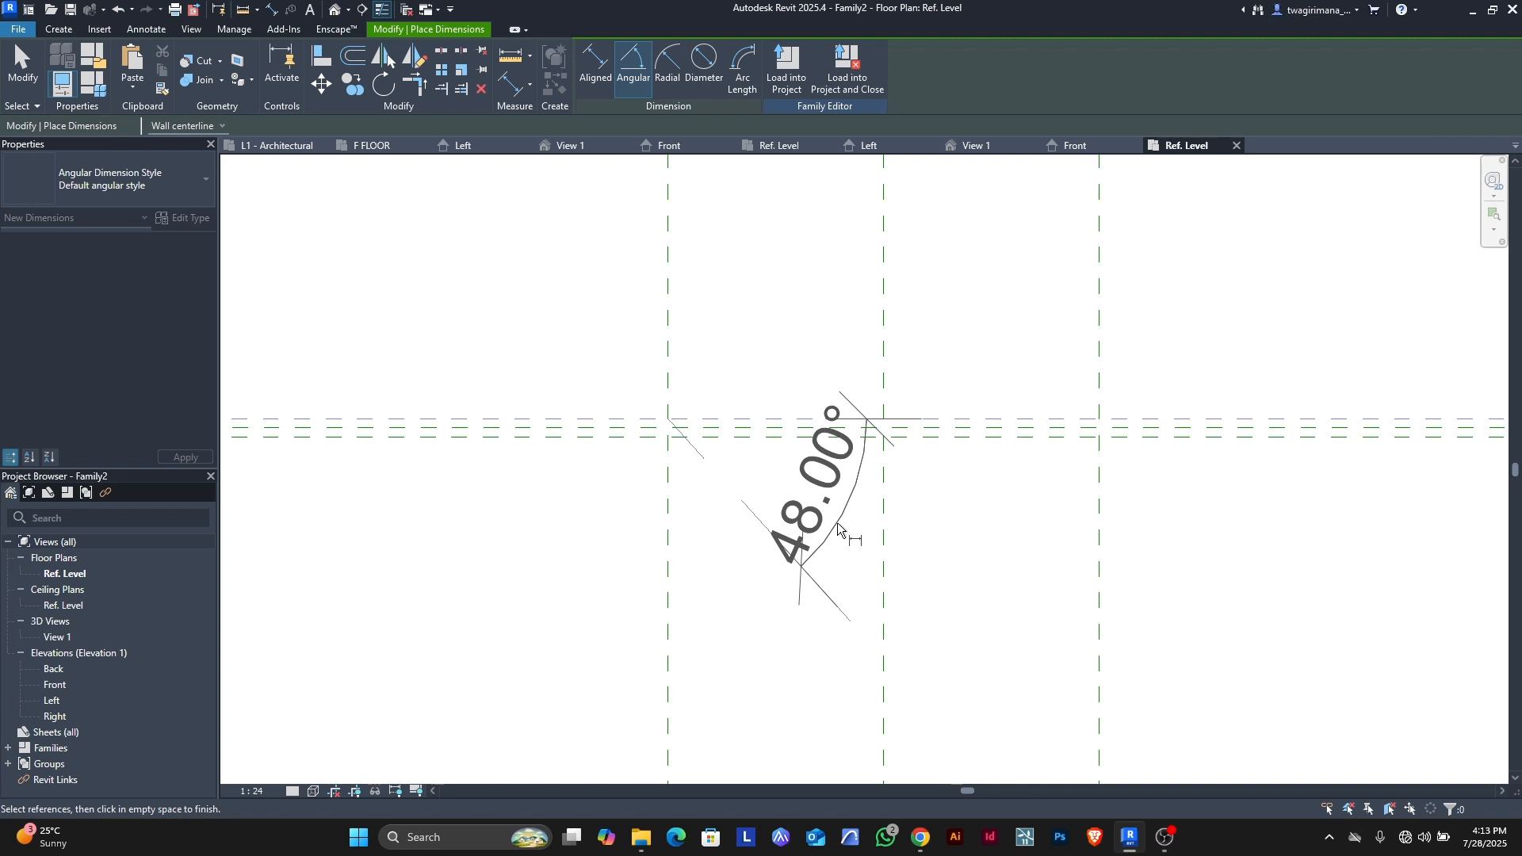
left_click(838, 524)
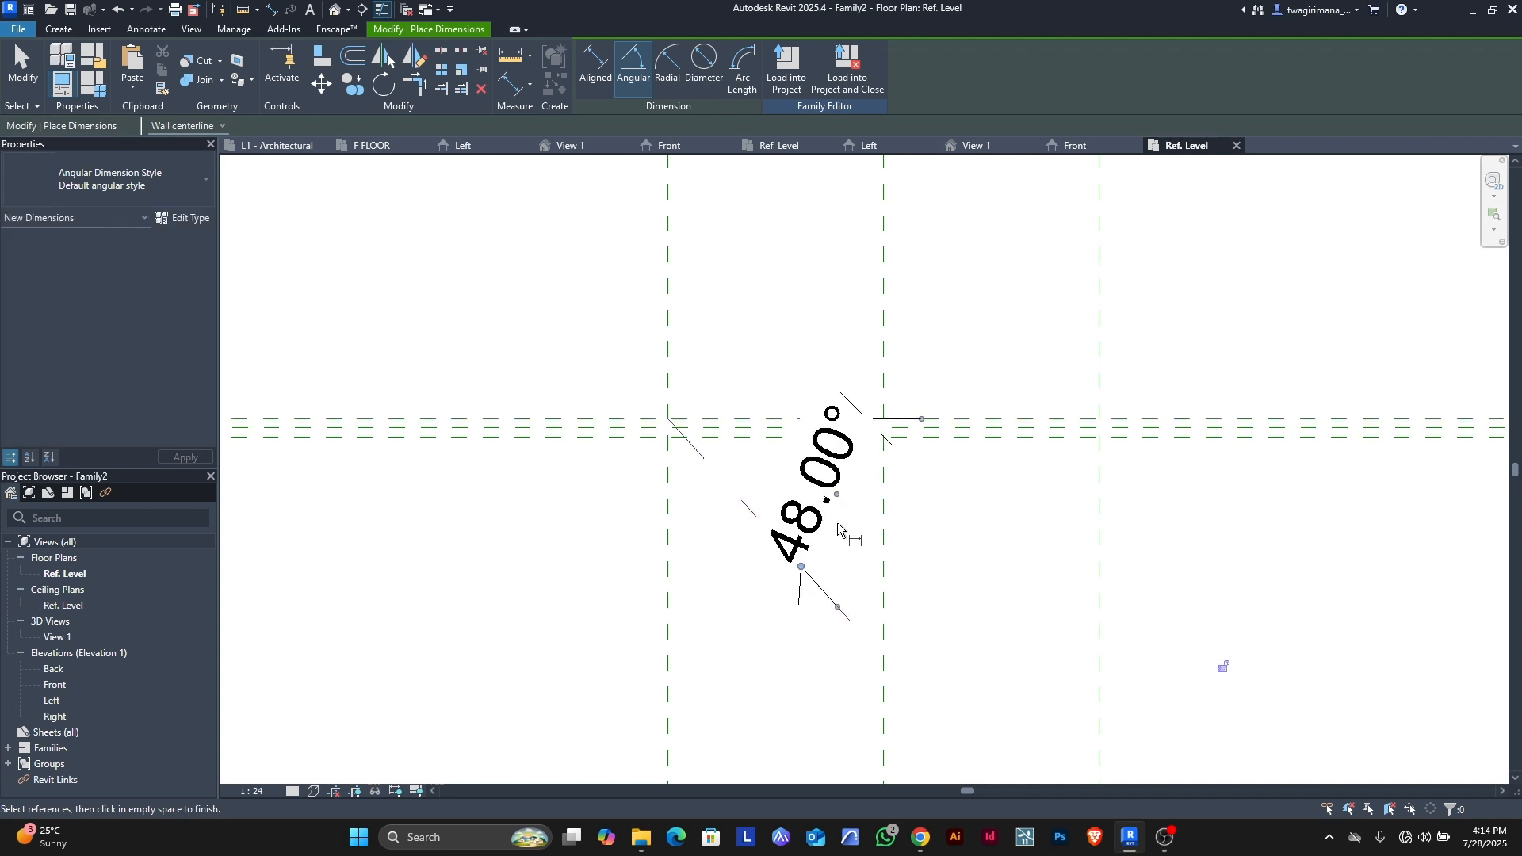
key("Escape")
- Label the angular dimension with a new family type parameter named "angle" and set the view scale to 1:10
left_click(826, 523)
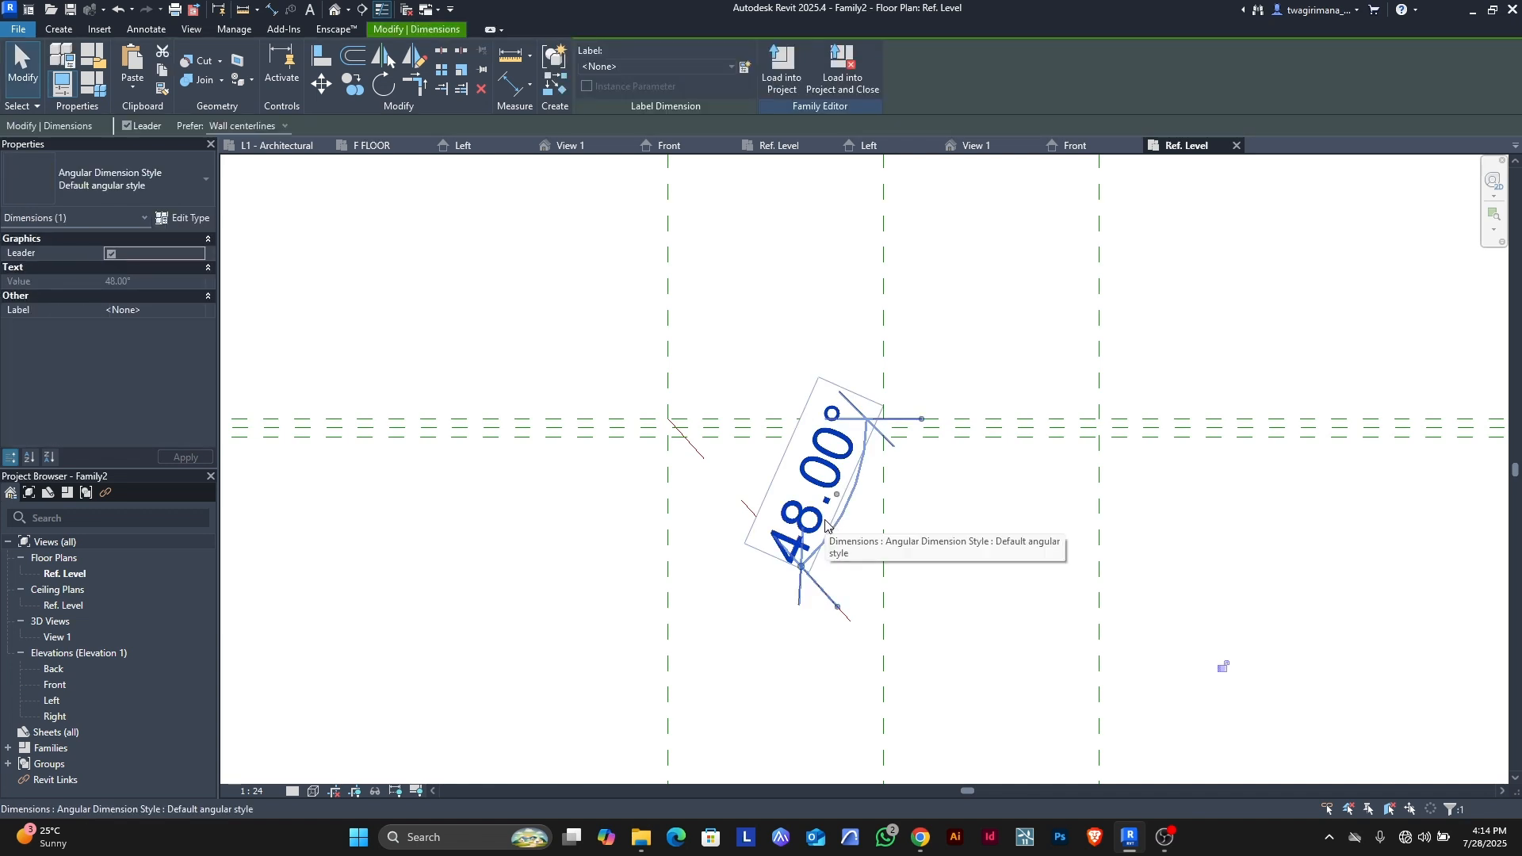
left_click(744, 69)
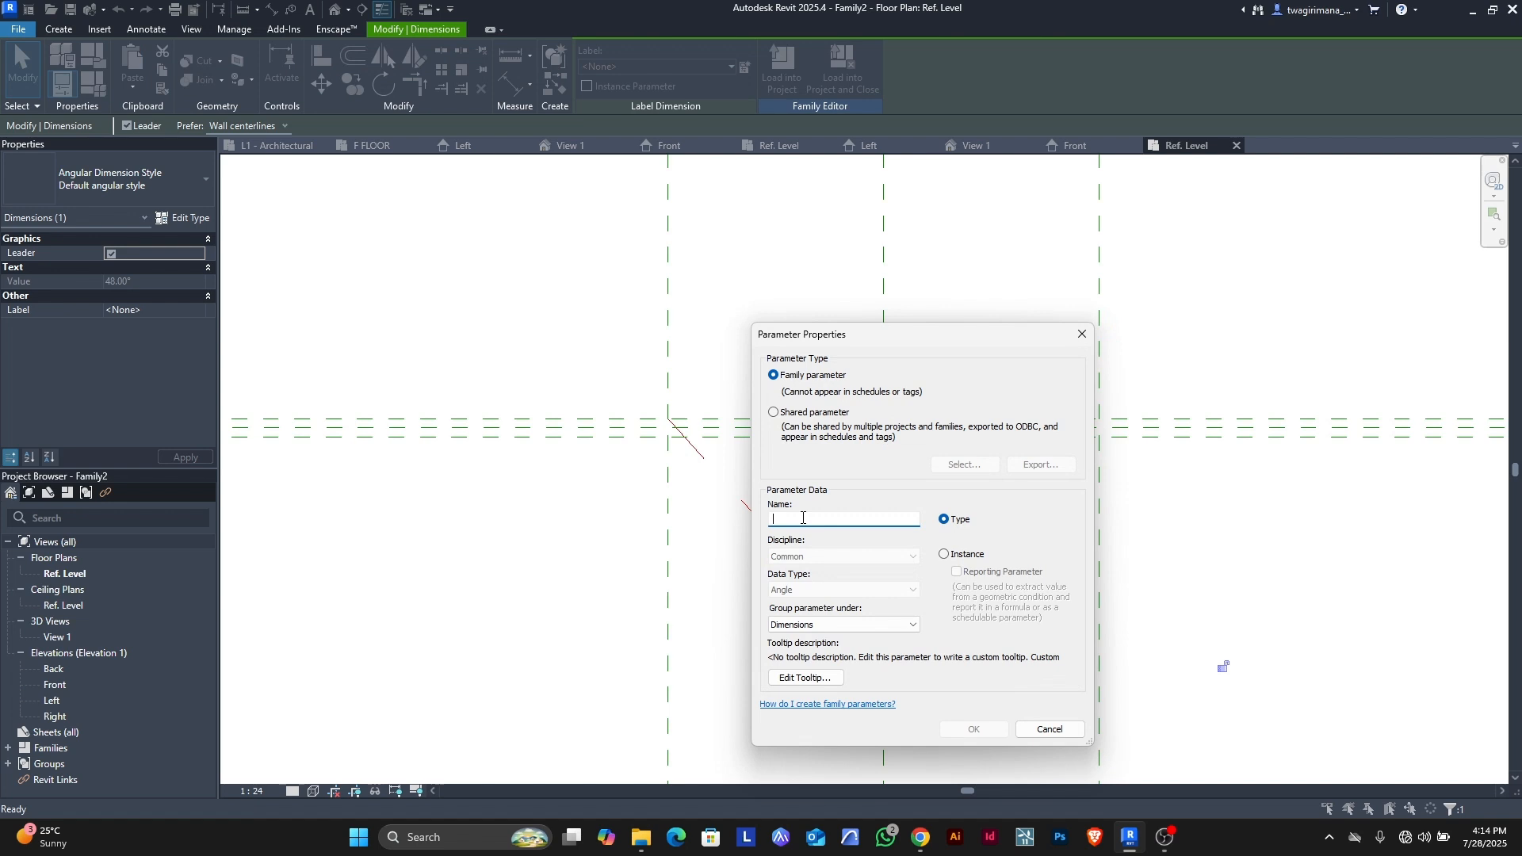
type("angle")
key("Return")
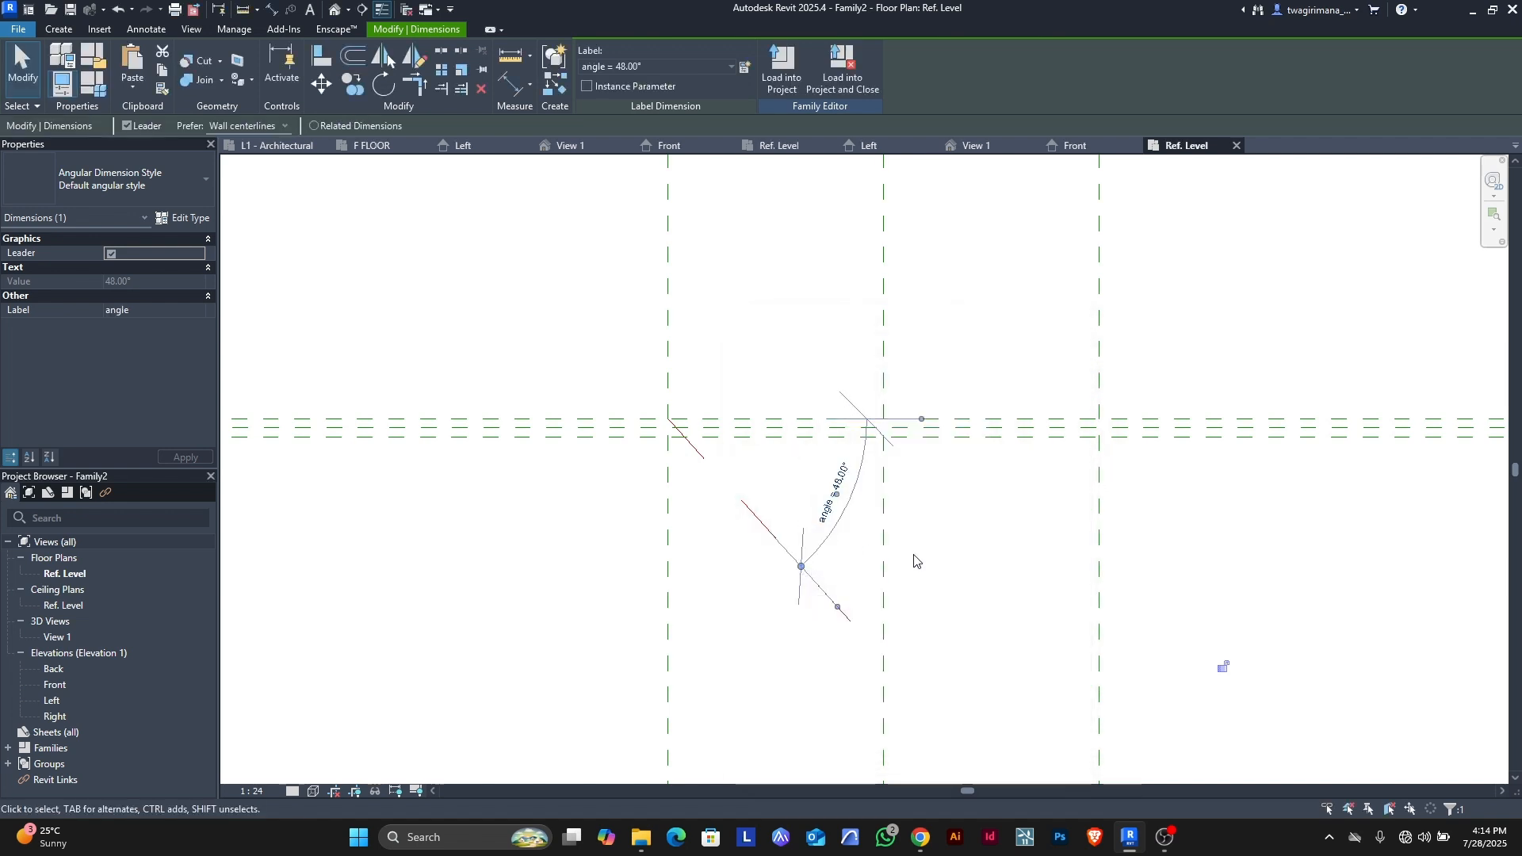
left_click(956, 565)
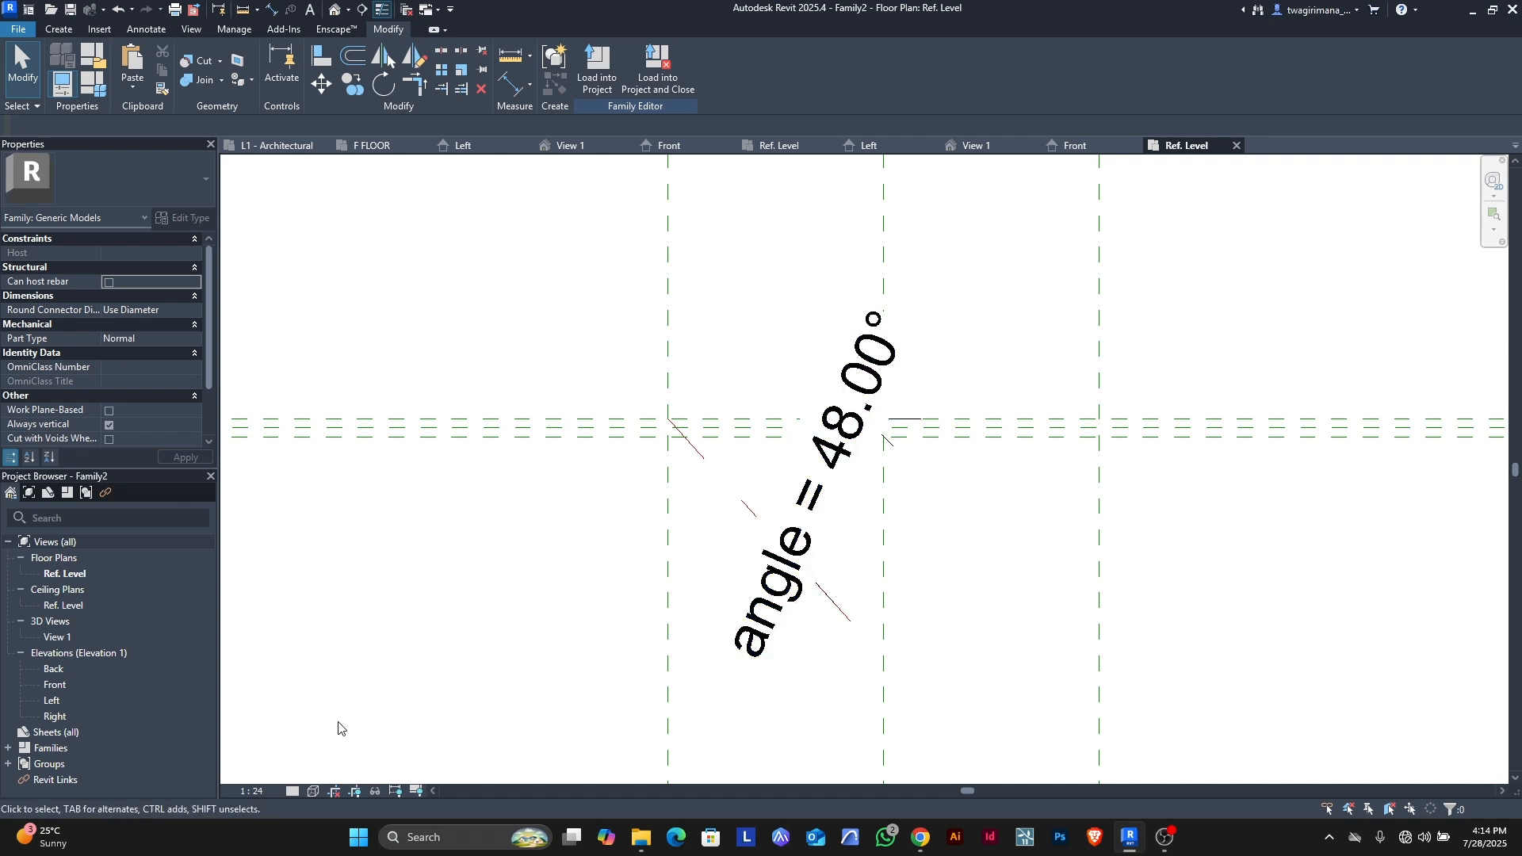
left_click(254, 791)
left_click(286, 619)
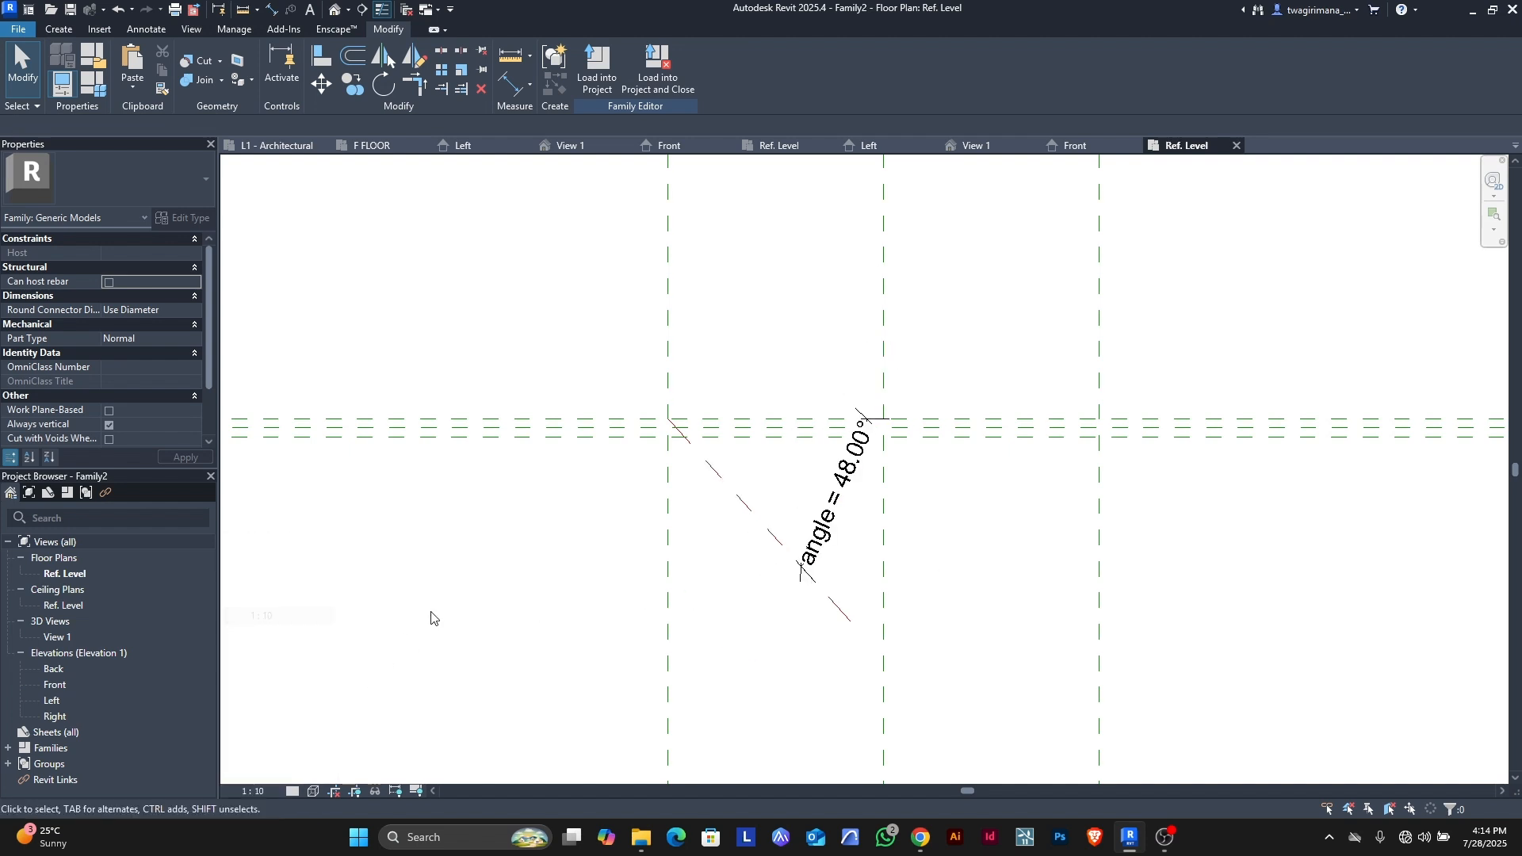
- Snap the diagonal reference line's upper endpoint to the intersection of the upper horizontal and leftmost vertical reference planes and lock it to both
scroll(688, 441, "up", 5)
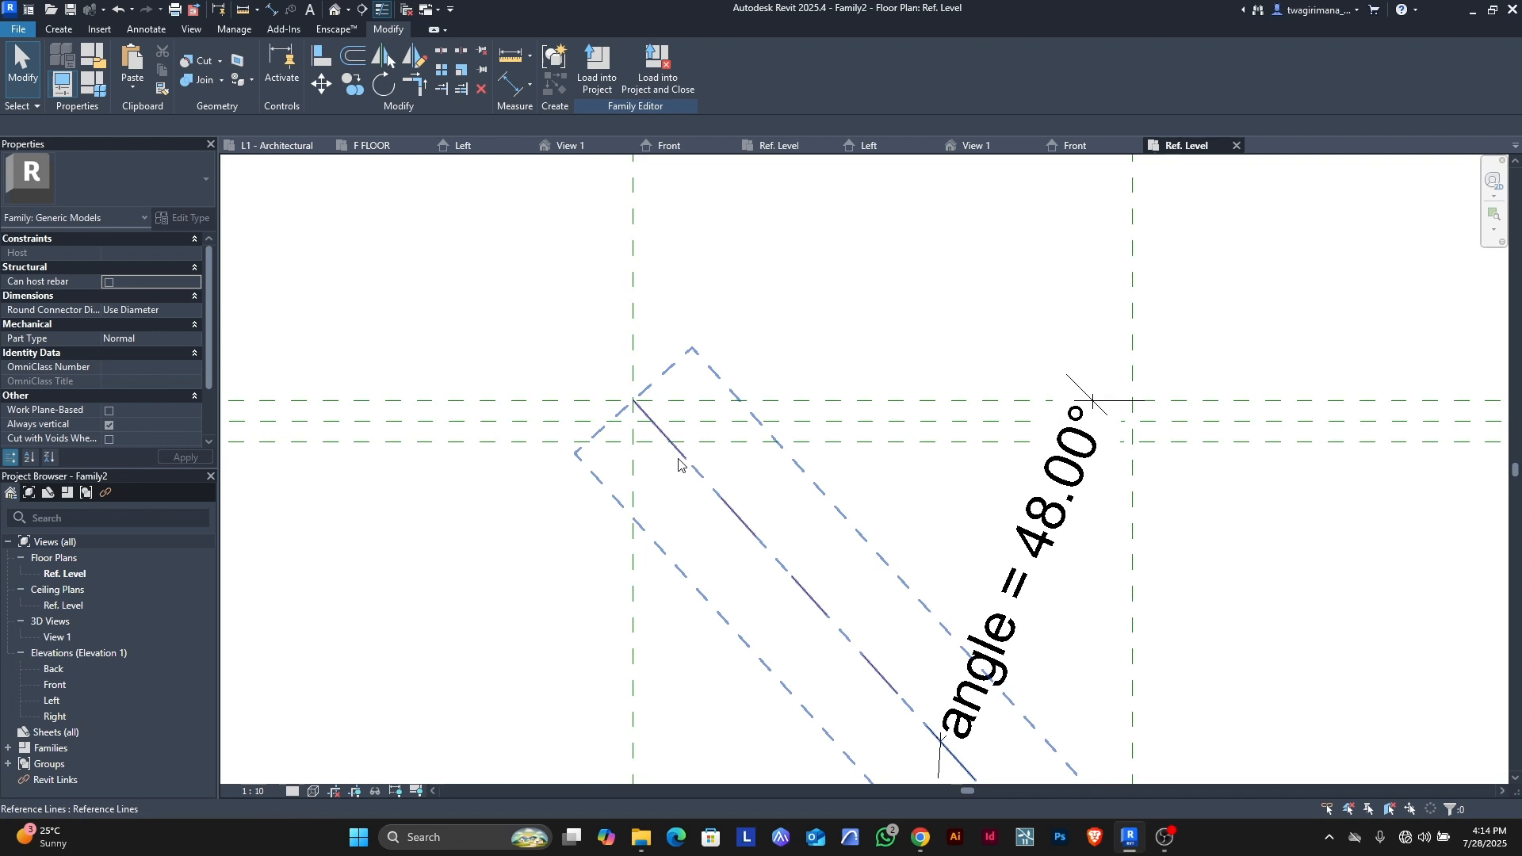
left_click(679, 465)
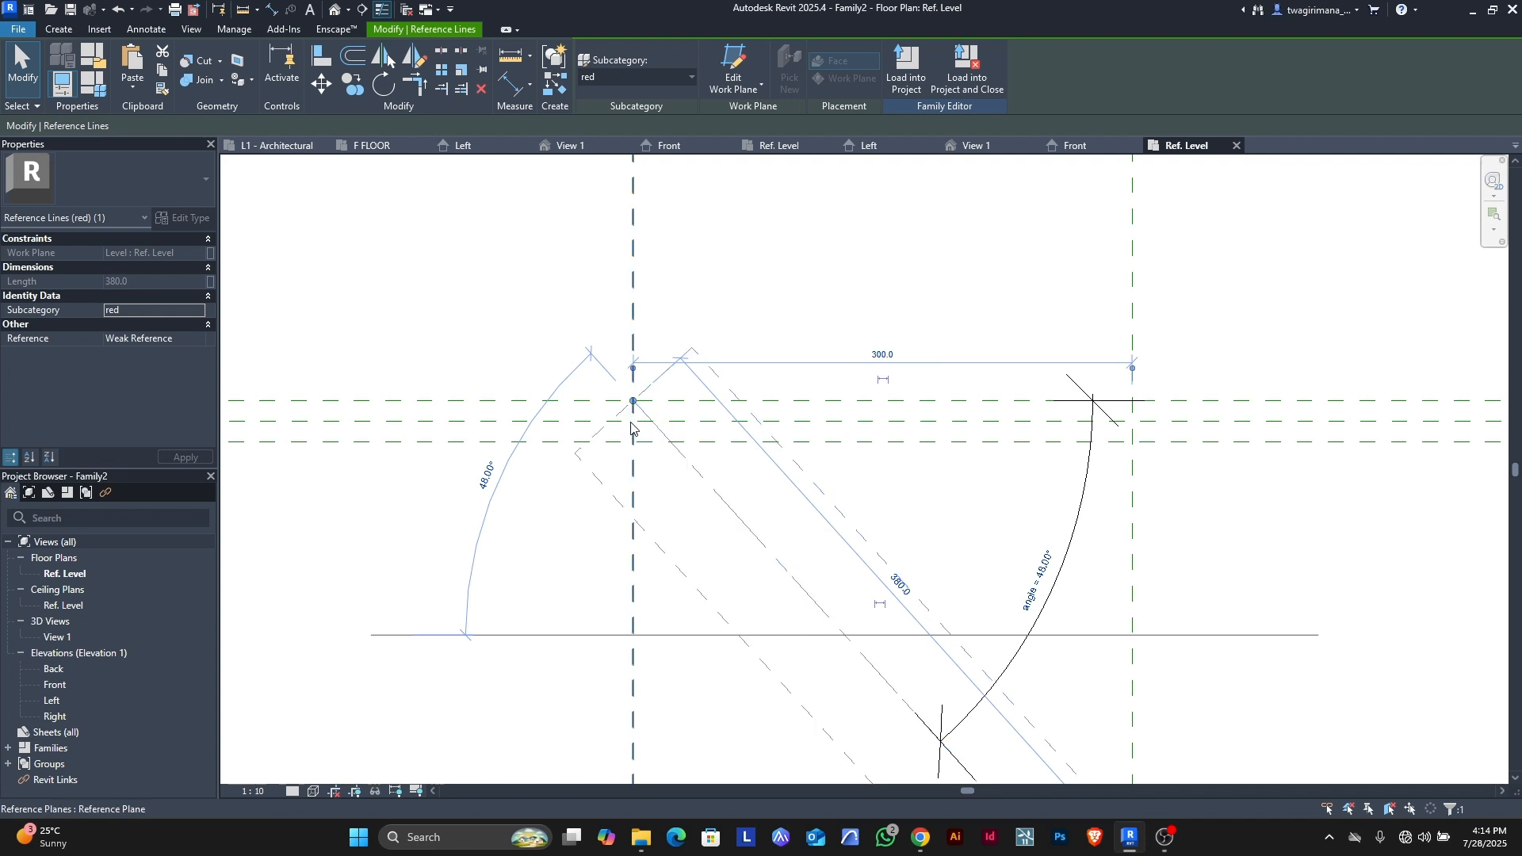
scroll(625, 402, "up", 2)
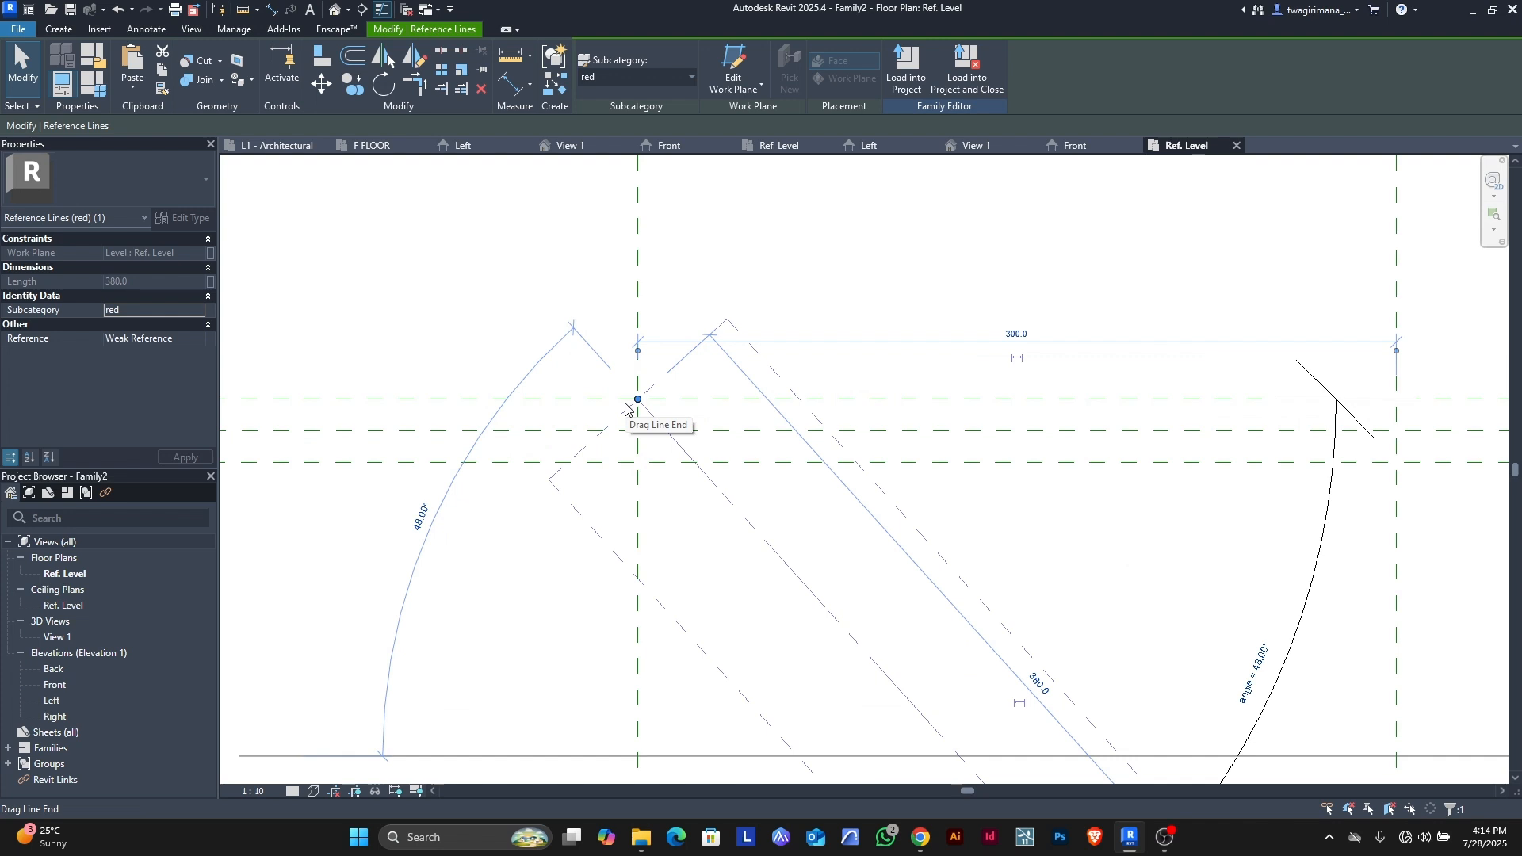
scroll(639, 401, "up", 1)
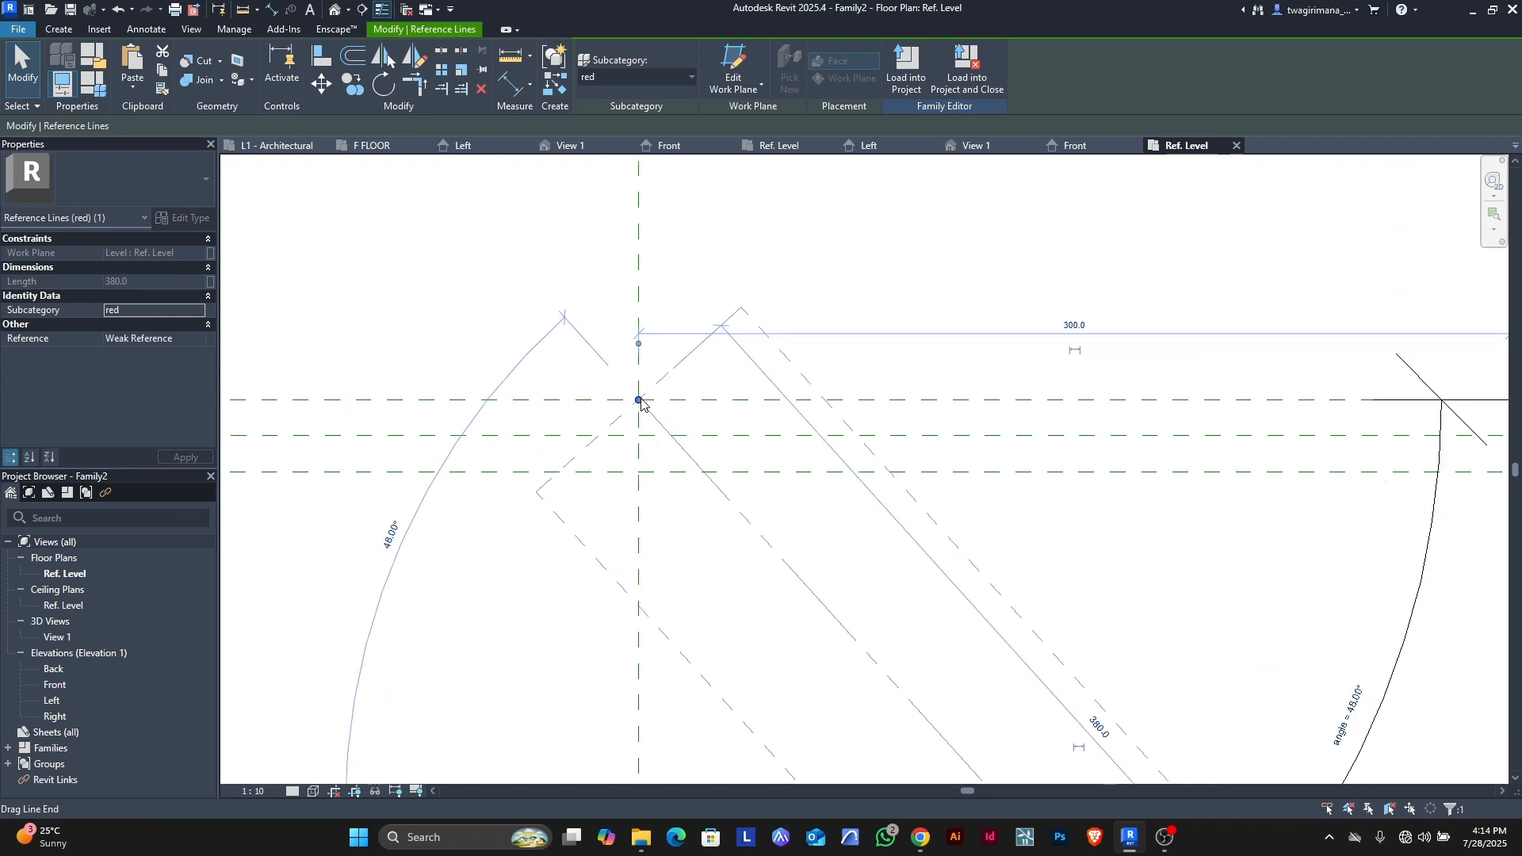
scroll(641, 403, "up", 2)
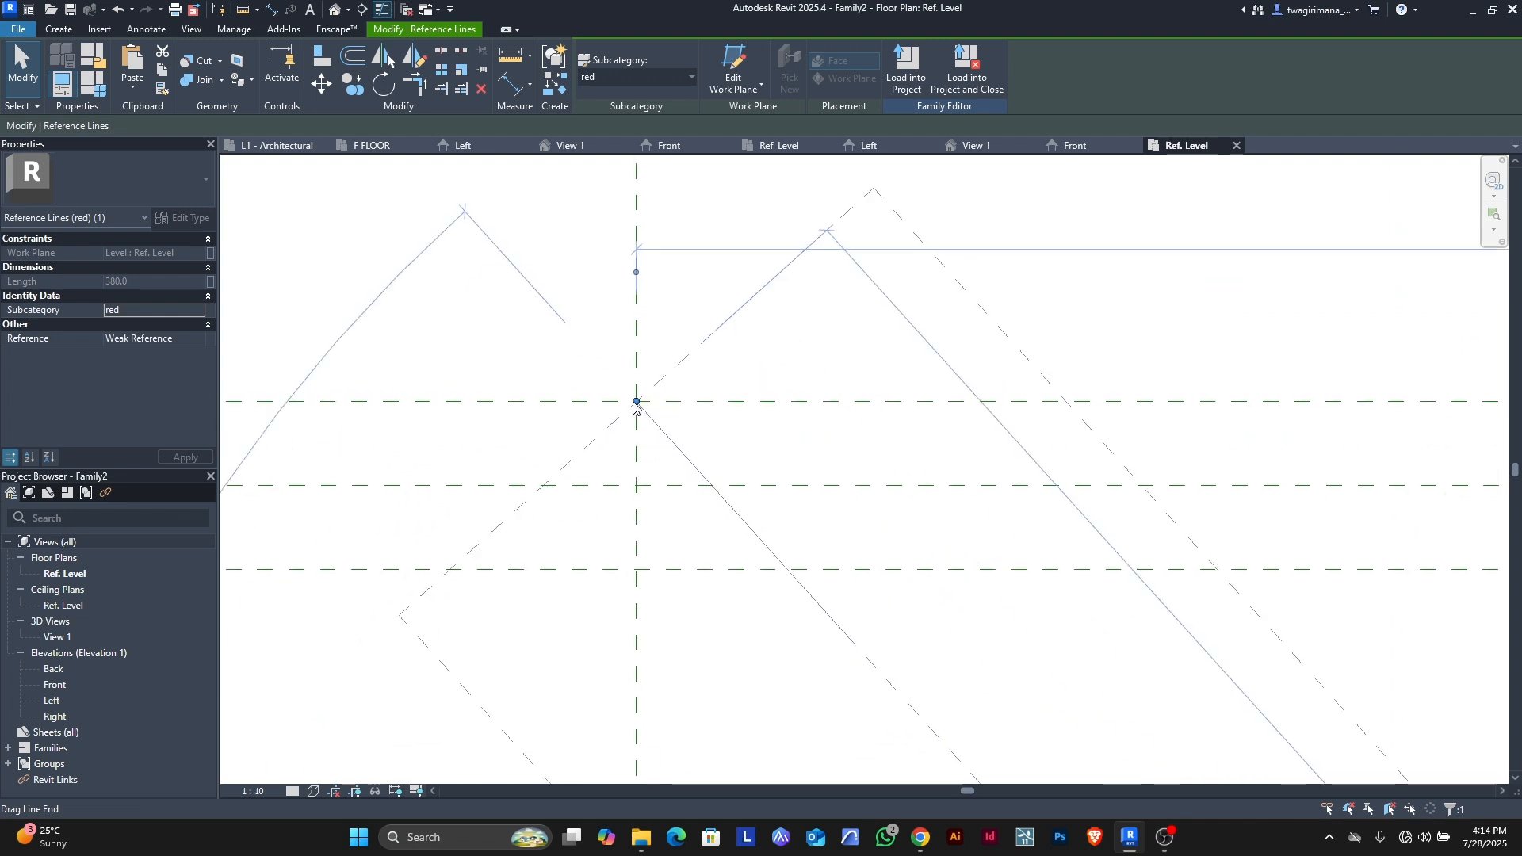
key("ctrl+z")
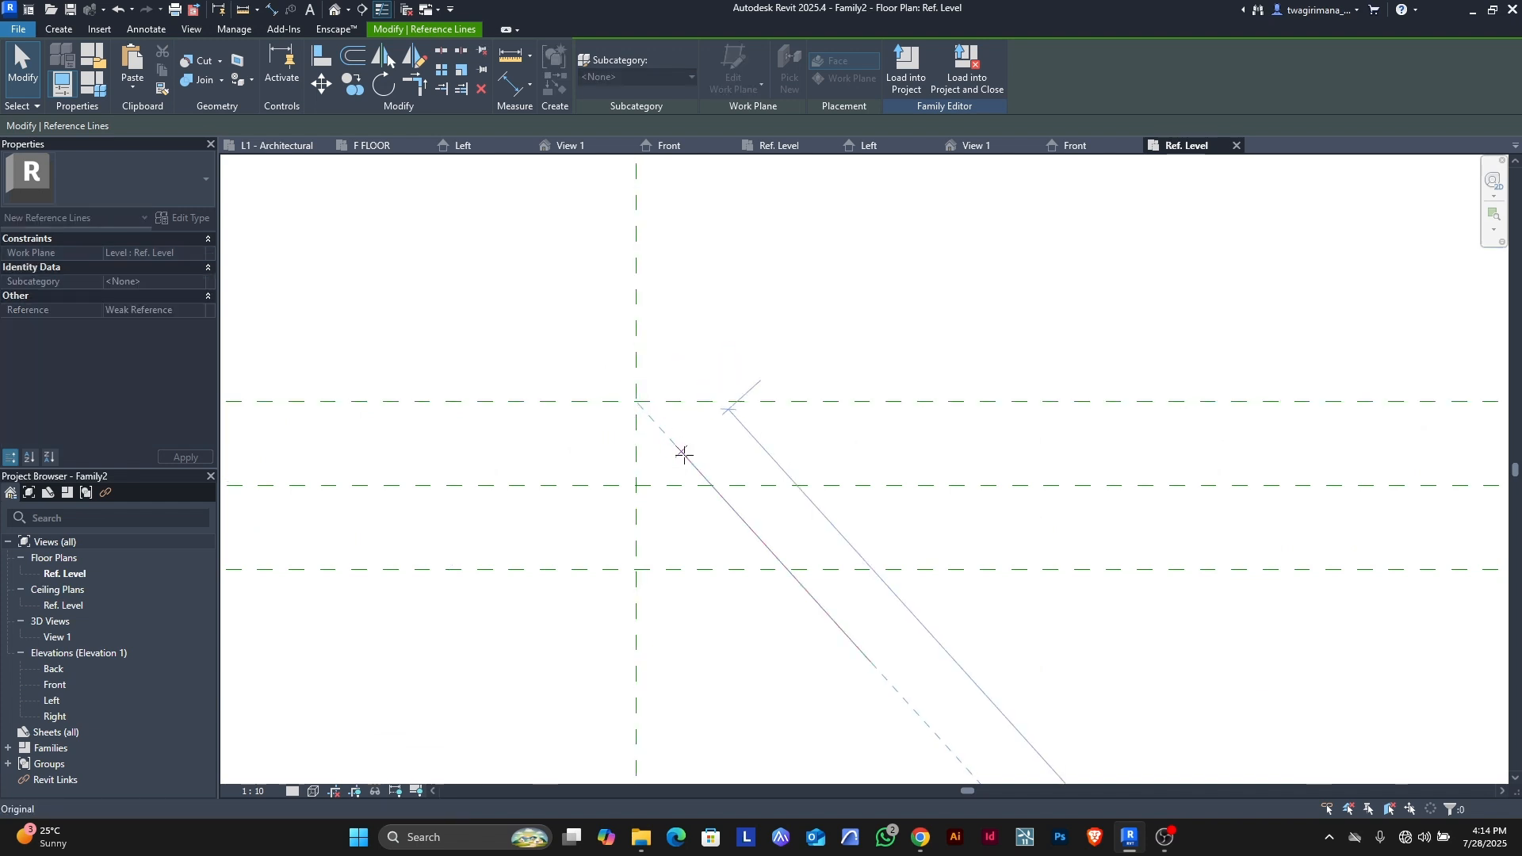
mouse_move(640, 403)
left_mouse_down()
mouse_move(673, 443)
mouse_move(637, 403)
left_mouse_up()
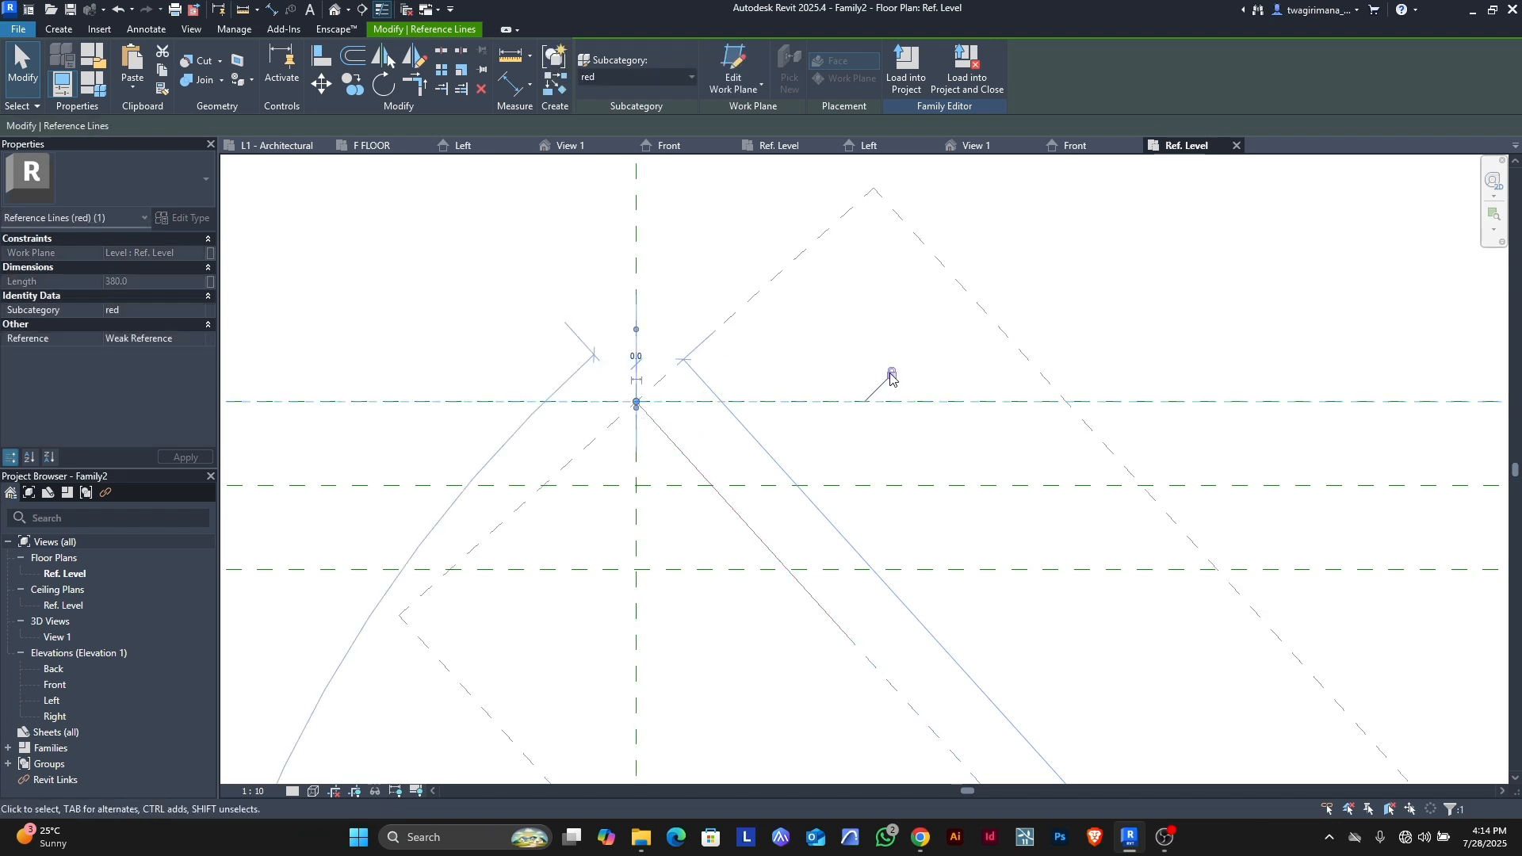
key("Escape")
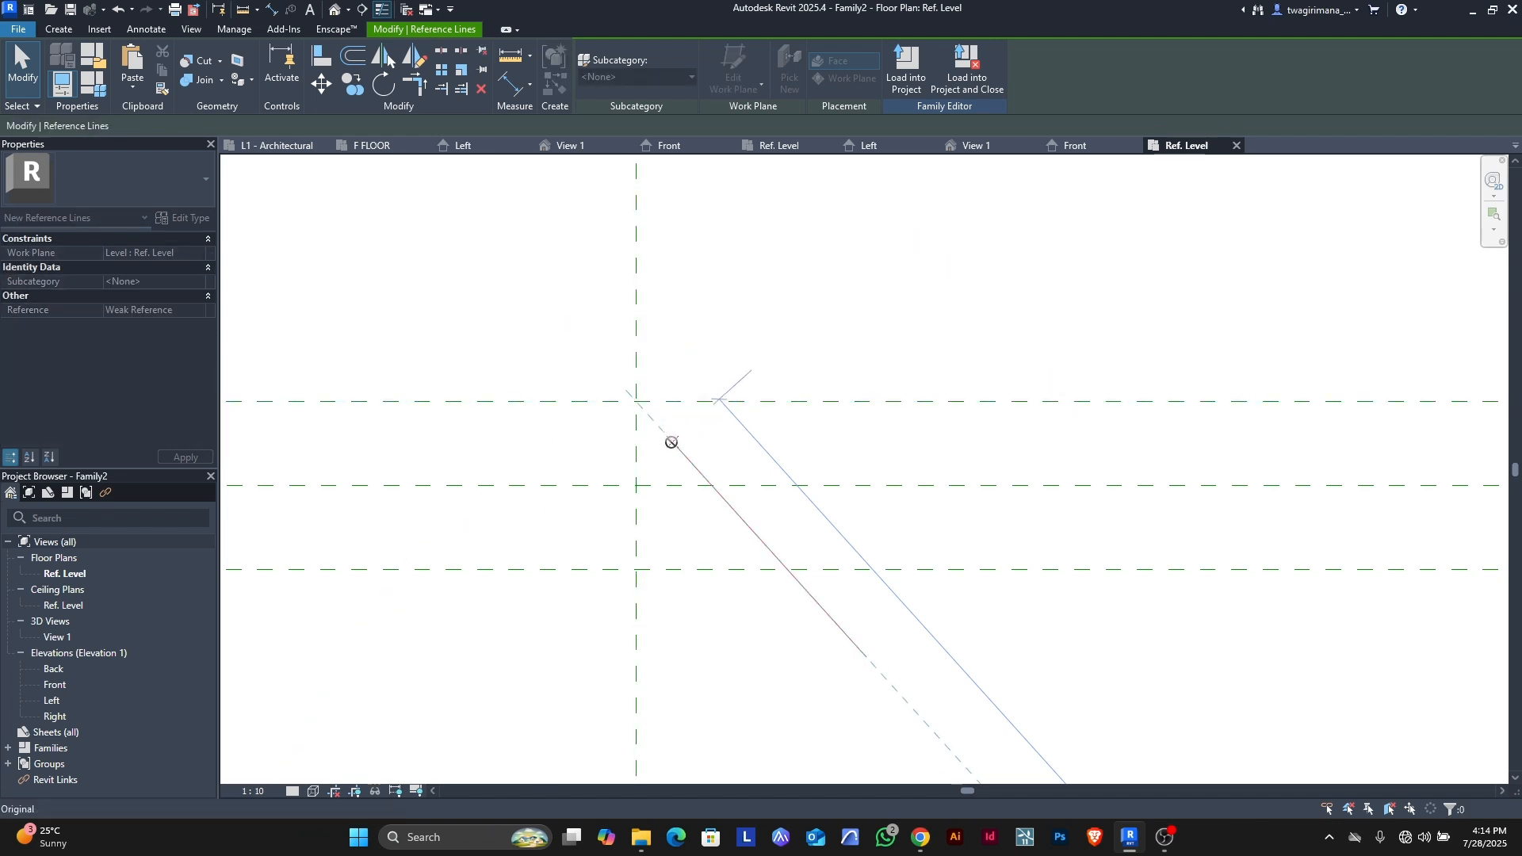
left_click(641, 403)
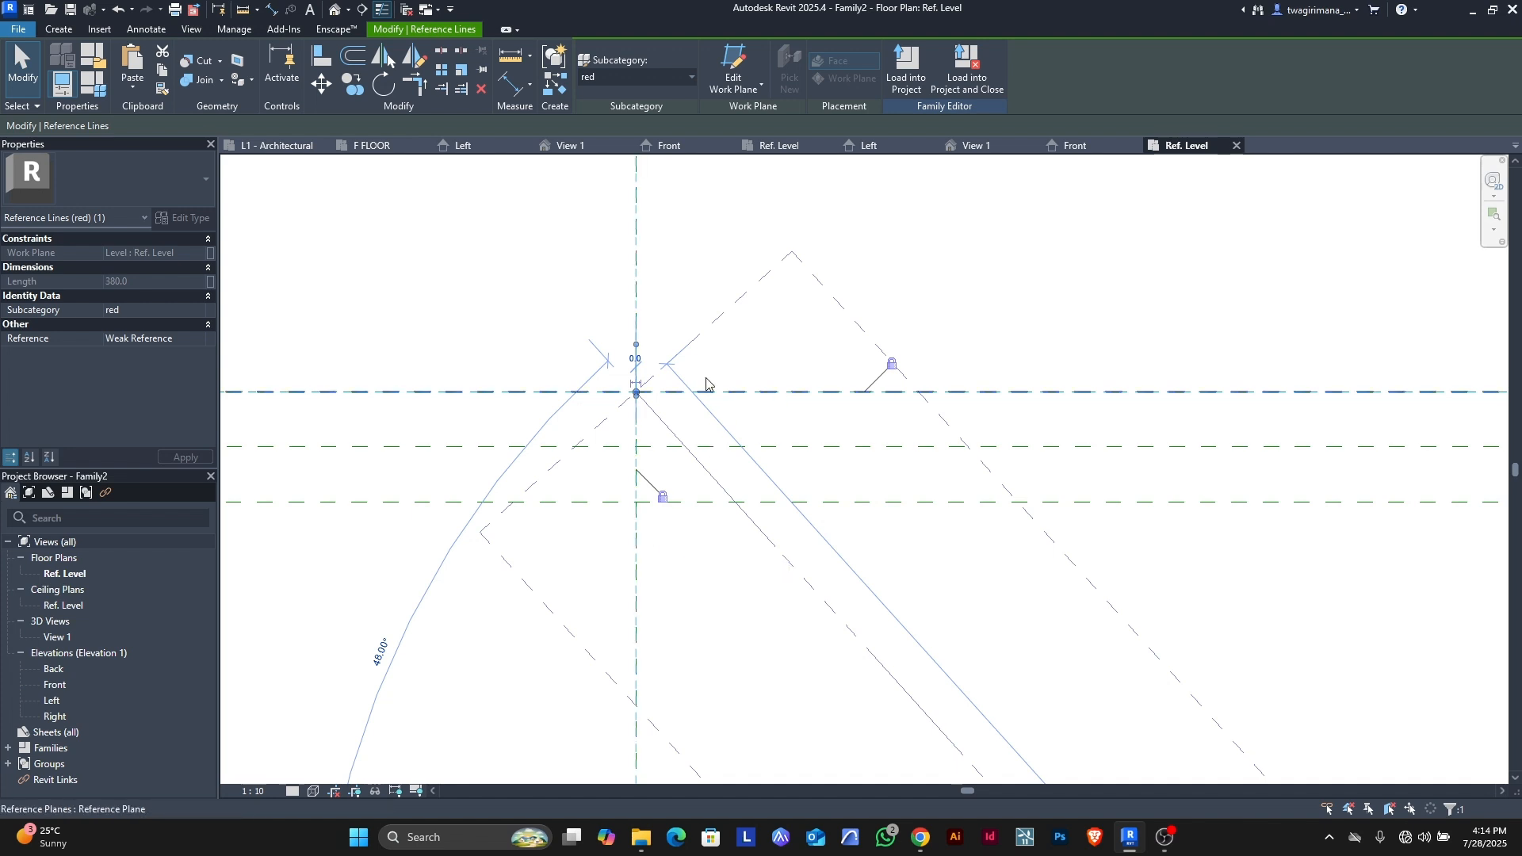
scroll(681, 371, "down", 5)
scroll(683, 371, "down", 1)
left_click(594, 324)
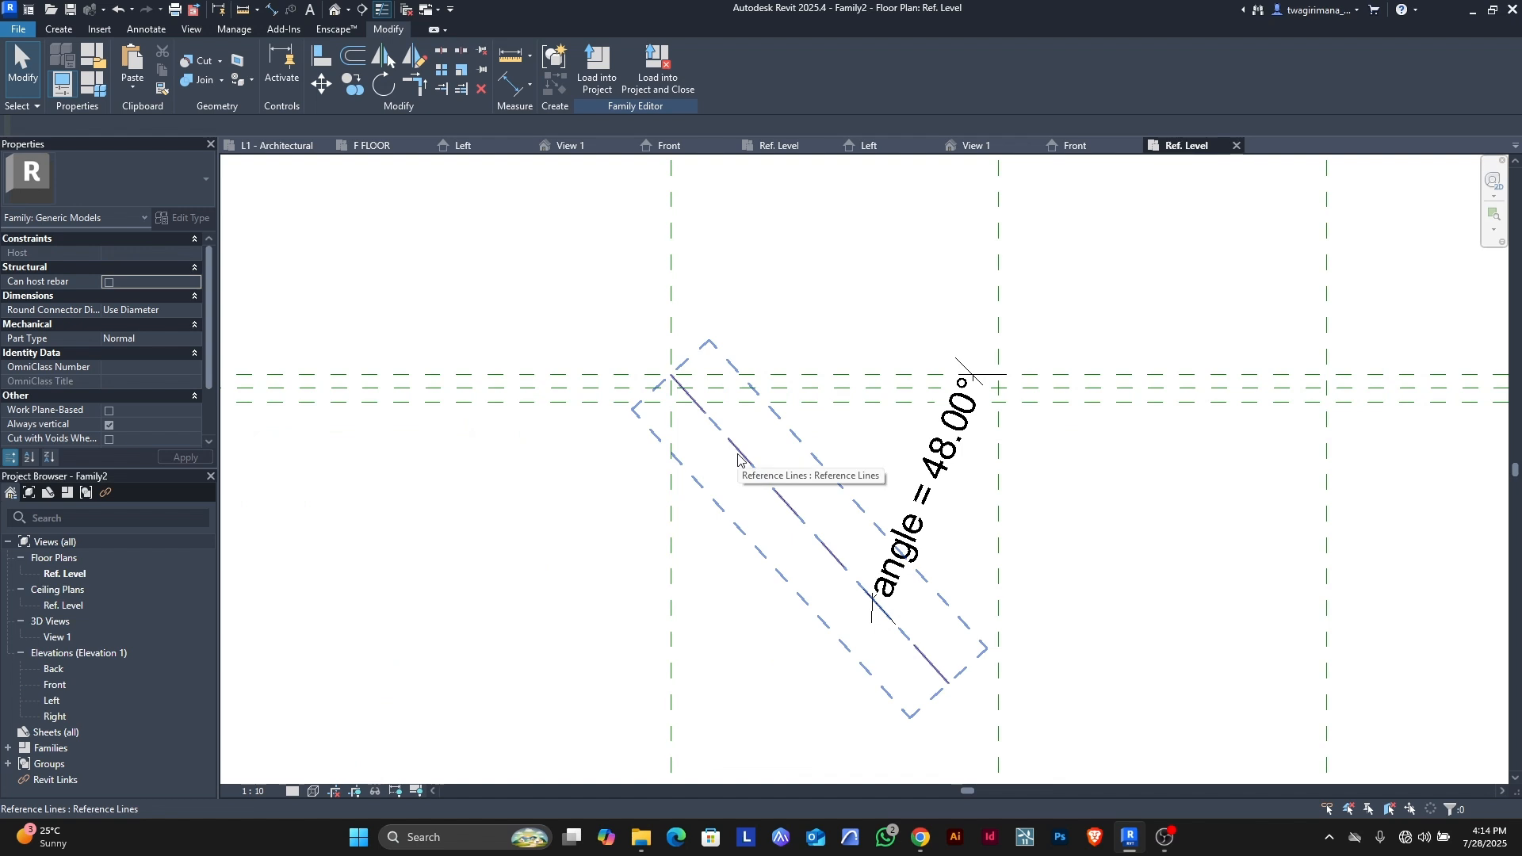
- Make the temporary length dimension of the diagonal reference line permanent
scroll(738, 458, "down", 3)
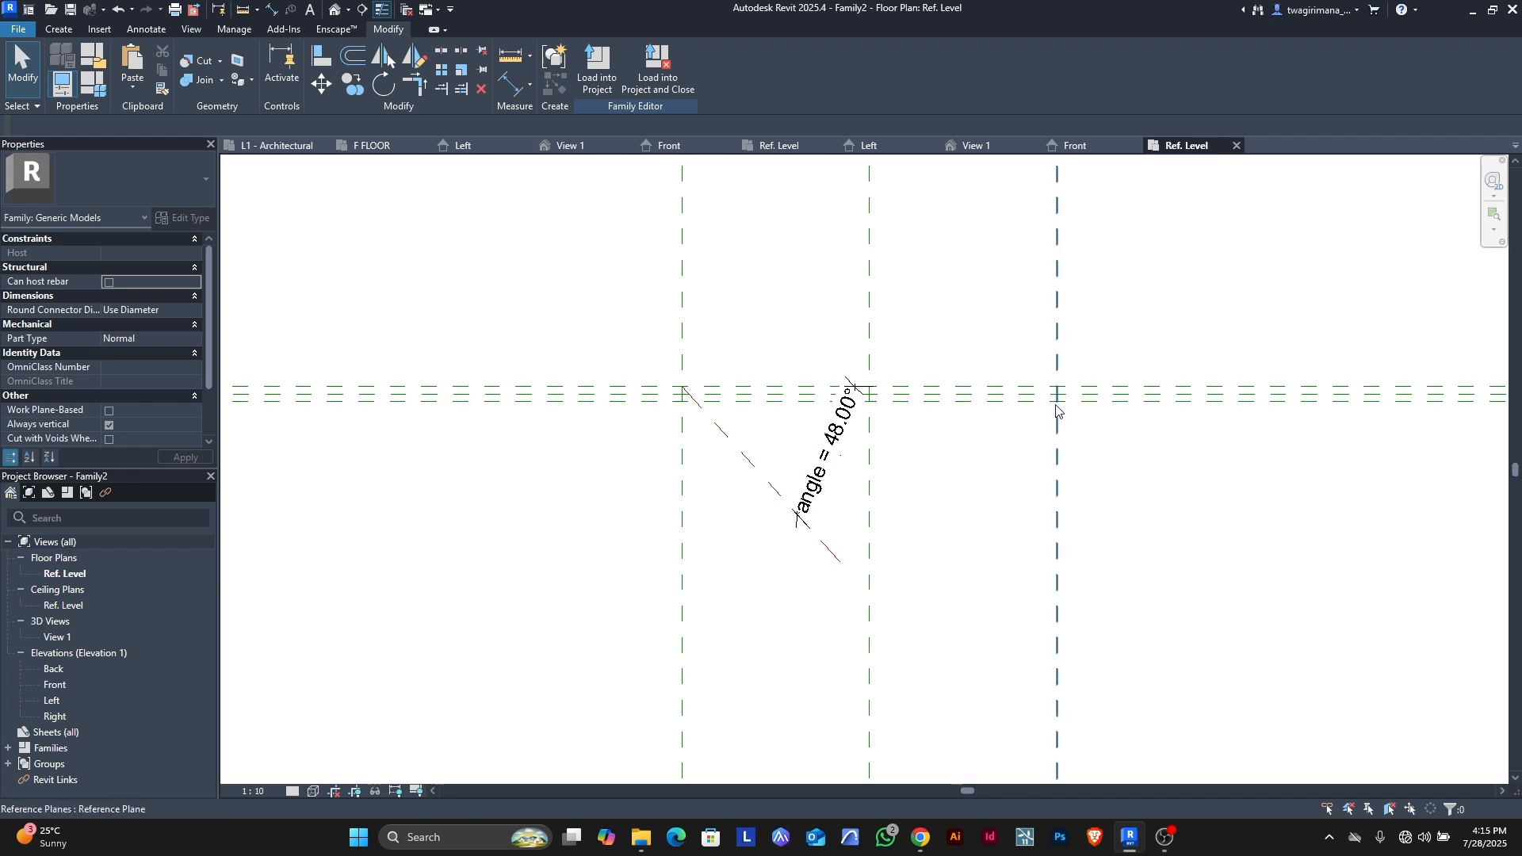
scroll(872, 333, "down", 8)
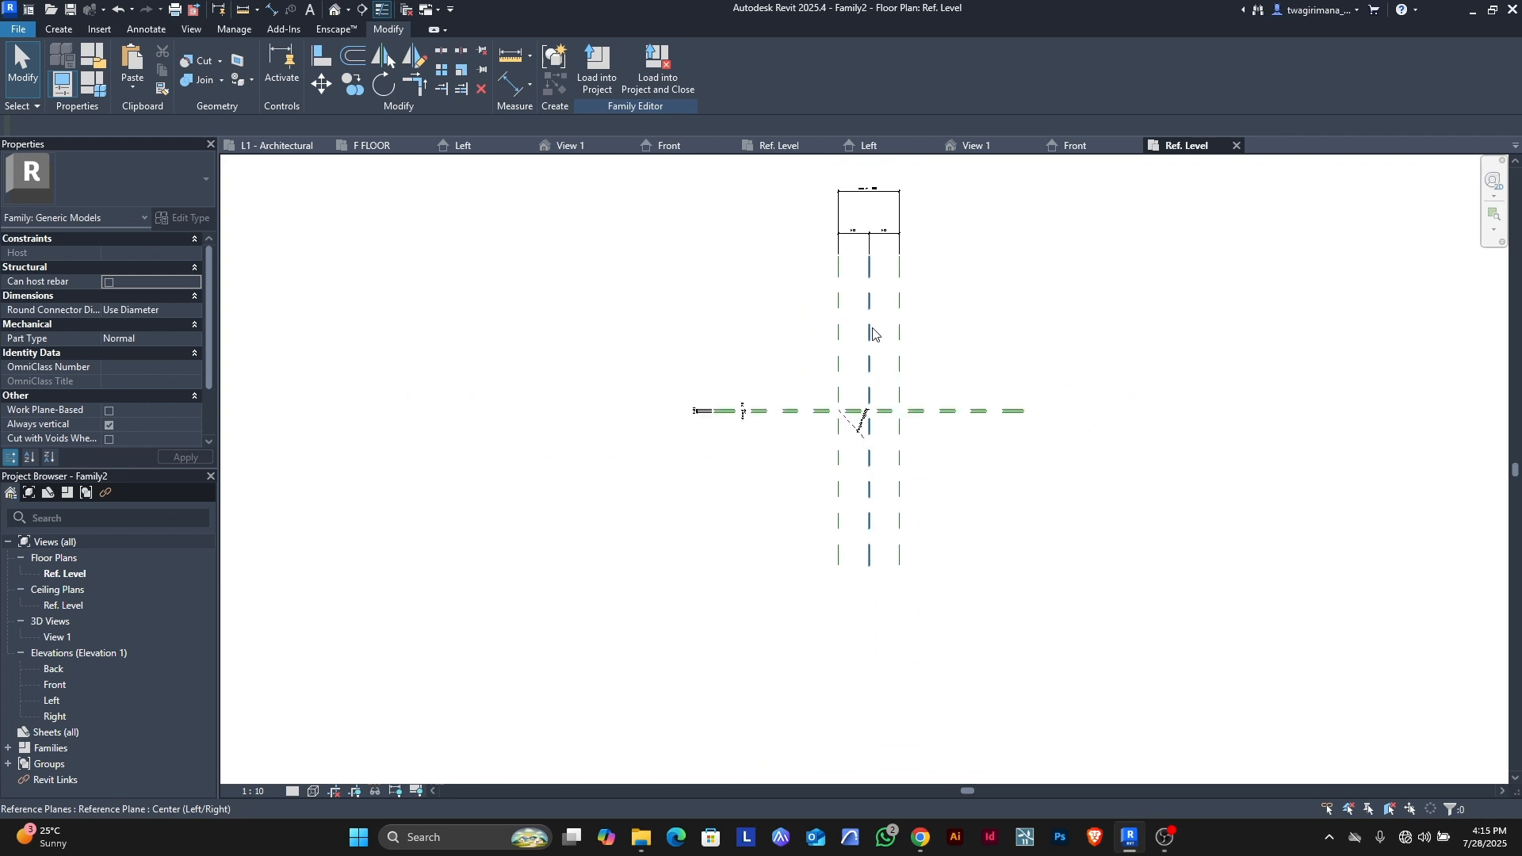
scroll(849, 196, "up", 5)
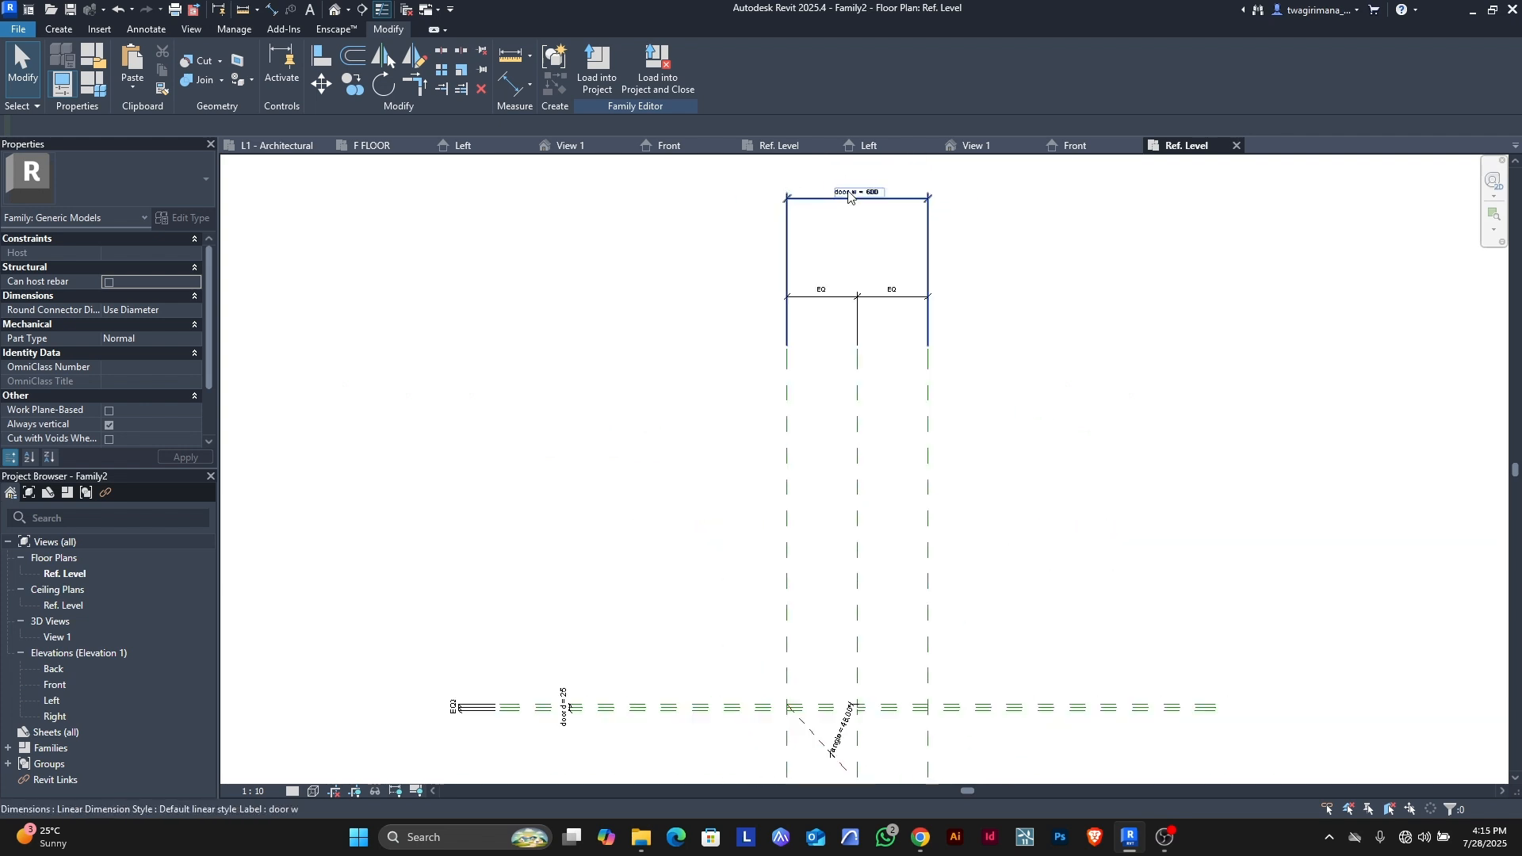
scroll(849, 196, "down", 3)
scroll(824, 515, "up", 9)
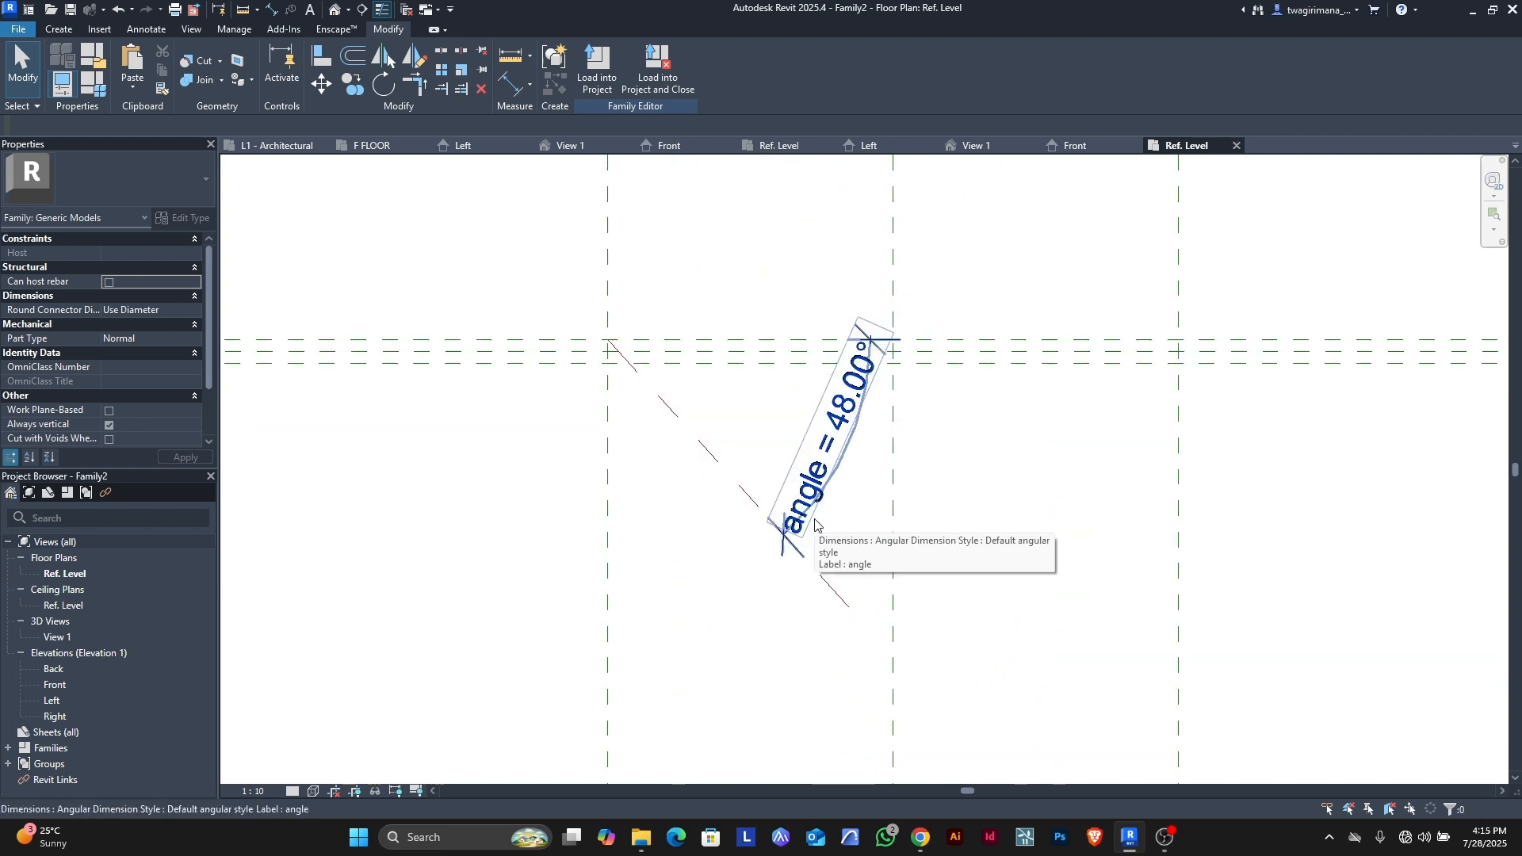
left_click(827, 590)
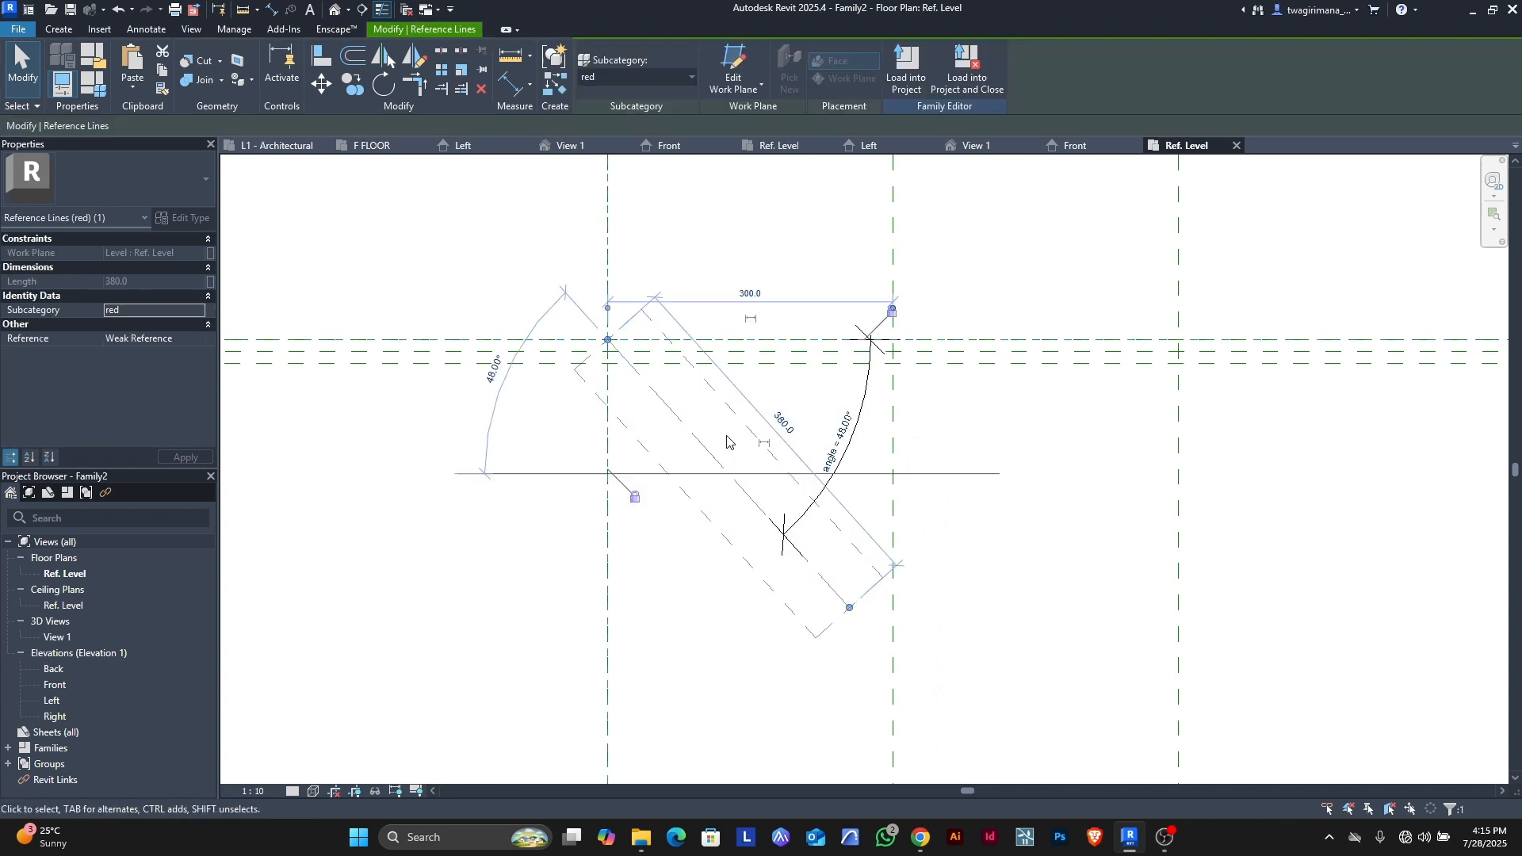
scroll(725, 434, "up", 2)
scroll(792, 445, "up", 2)
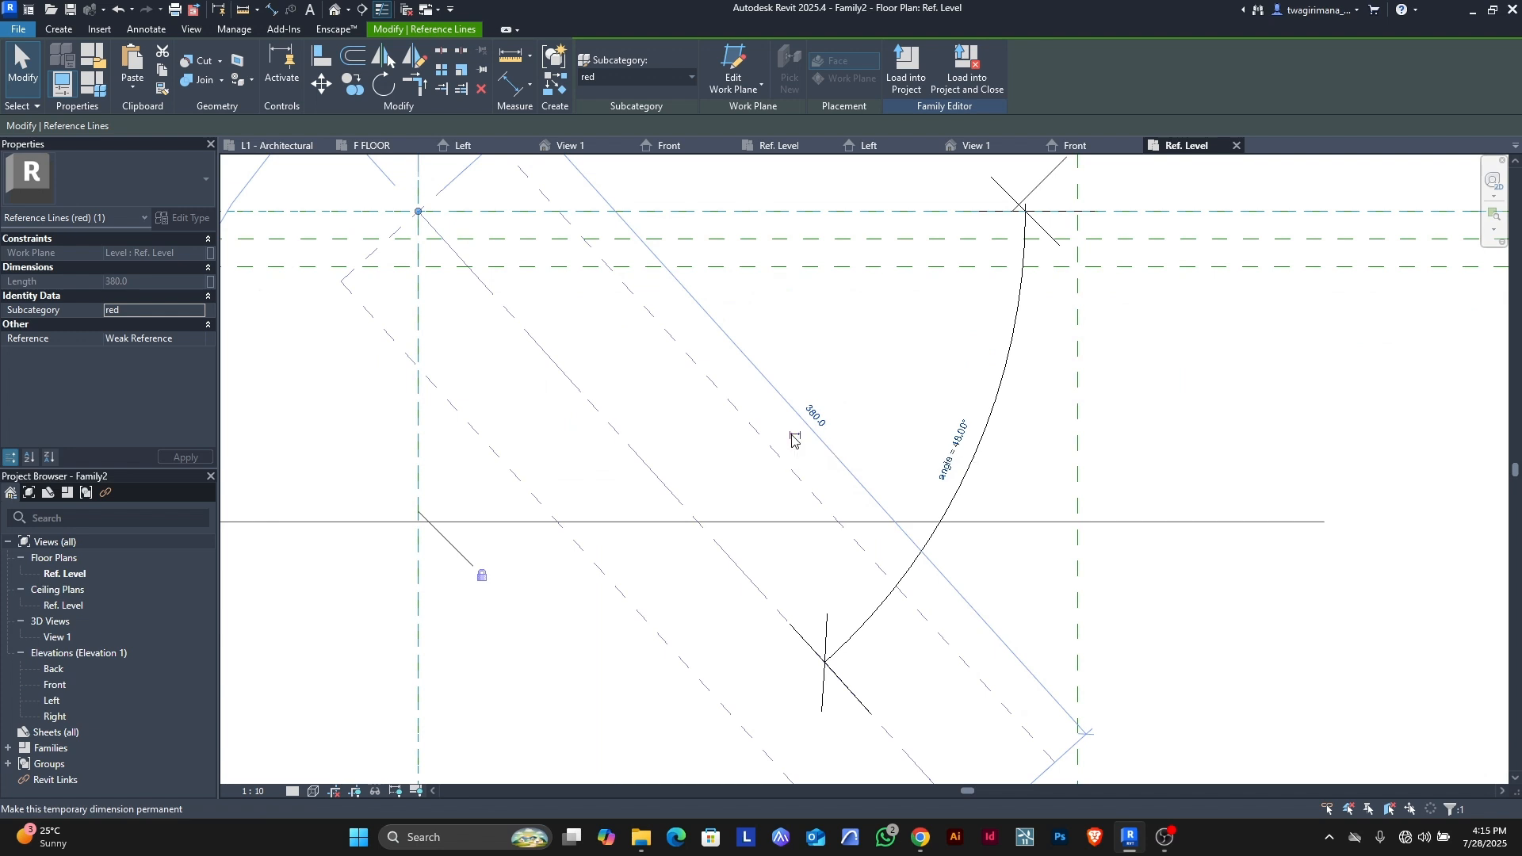
scroll(795, 435, "down", 3)
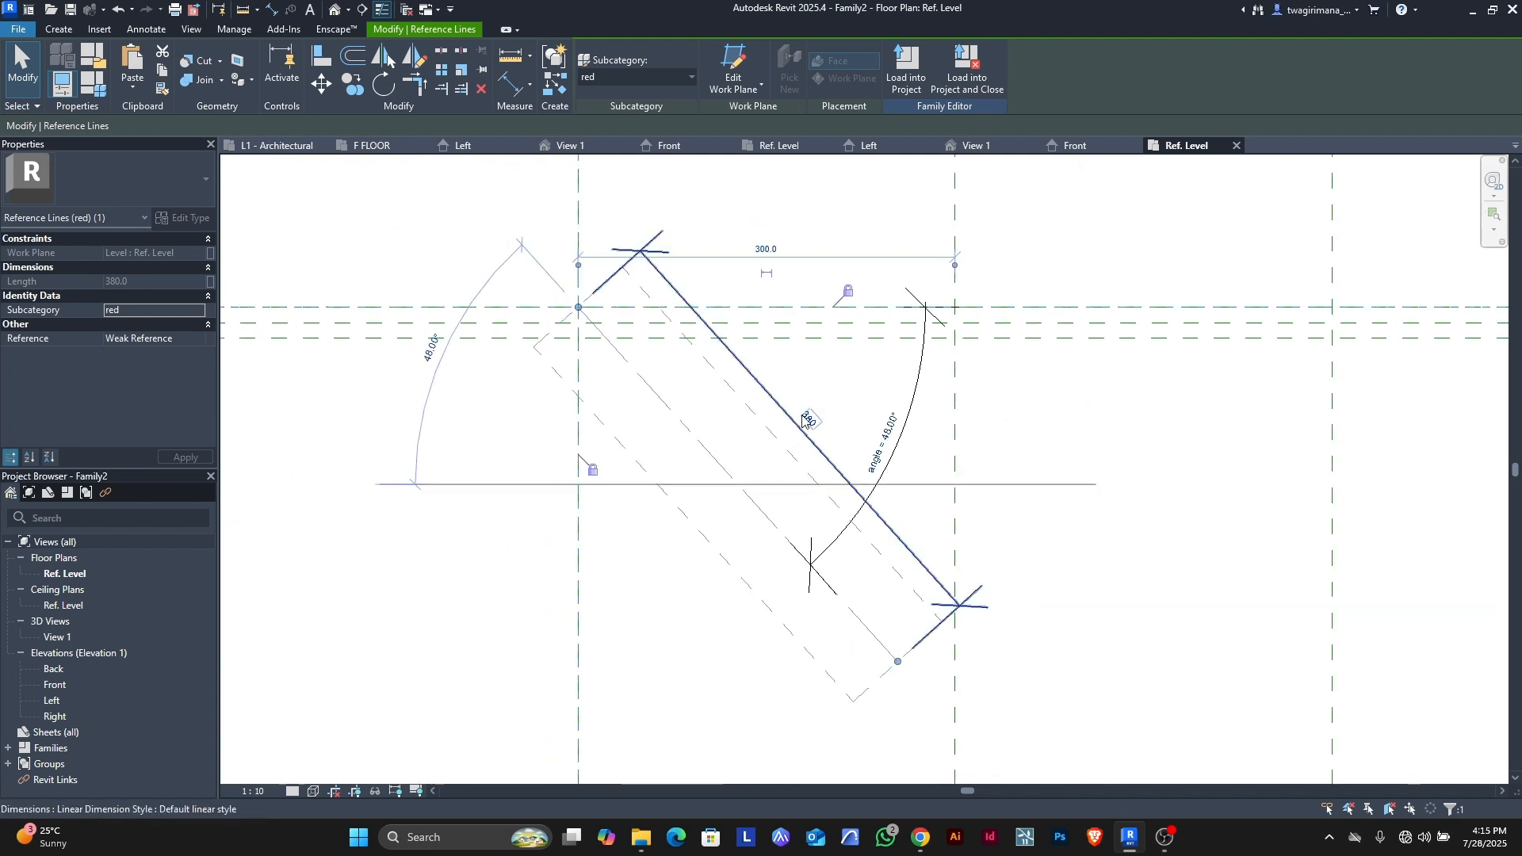
key("Escape")
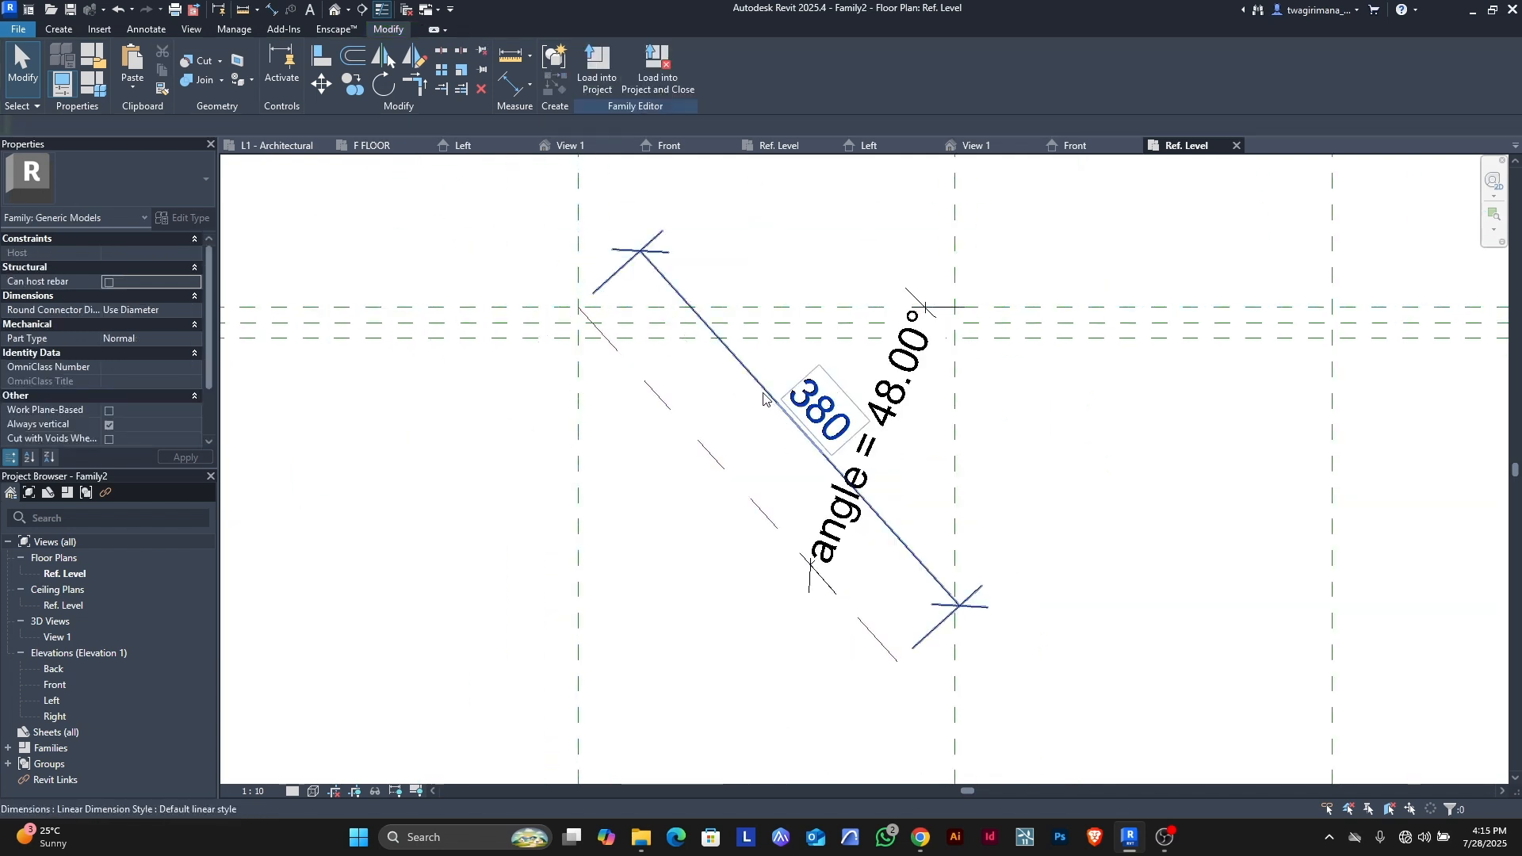
- Label the diagonal reference line's length dimension with the existing "door w" parameter
left_click(763, 398)
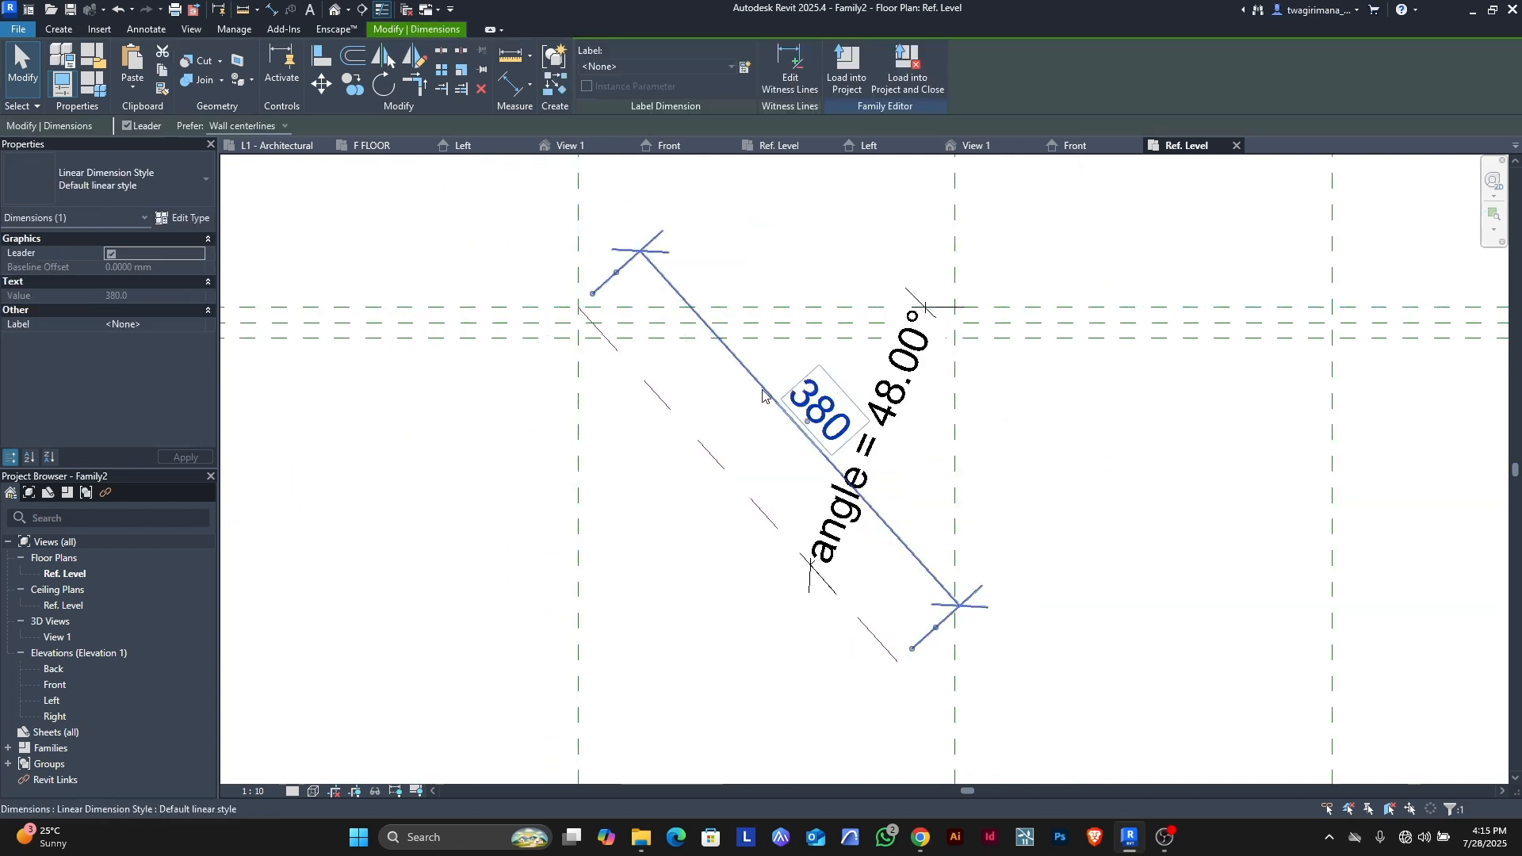
left_click(729, 68)
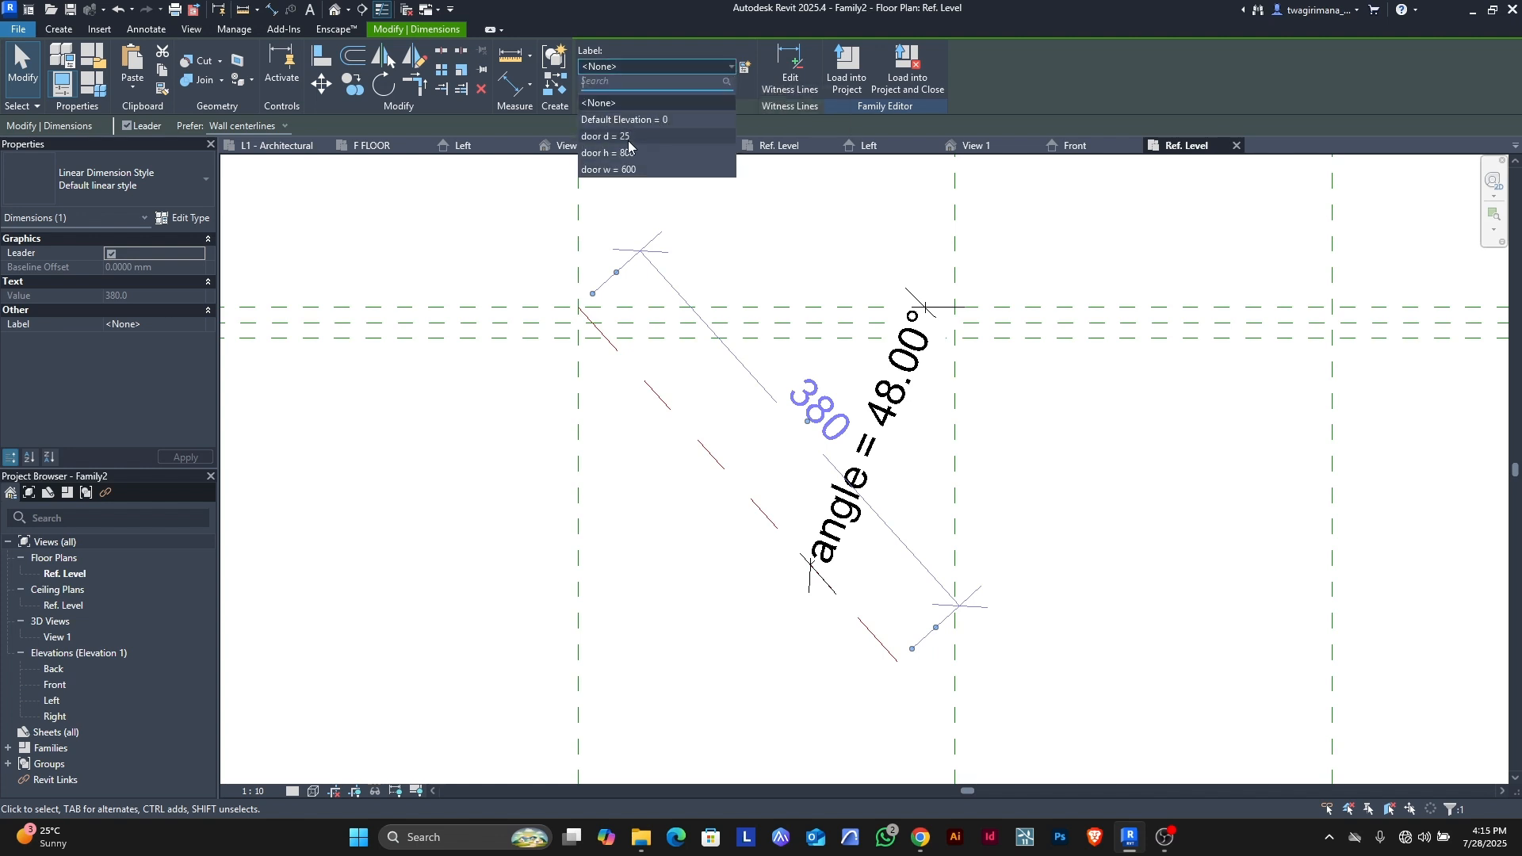
left_click(612, 170)
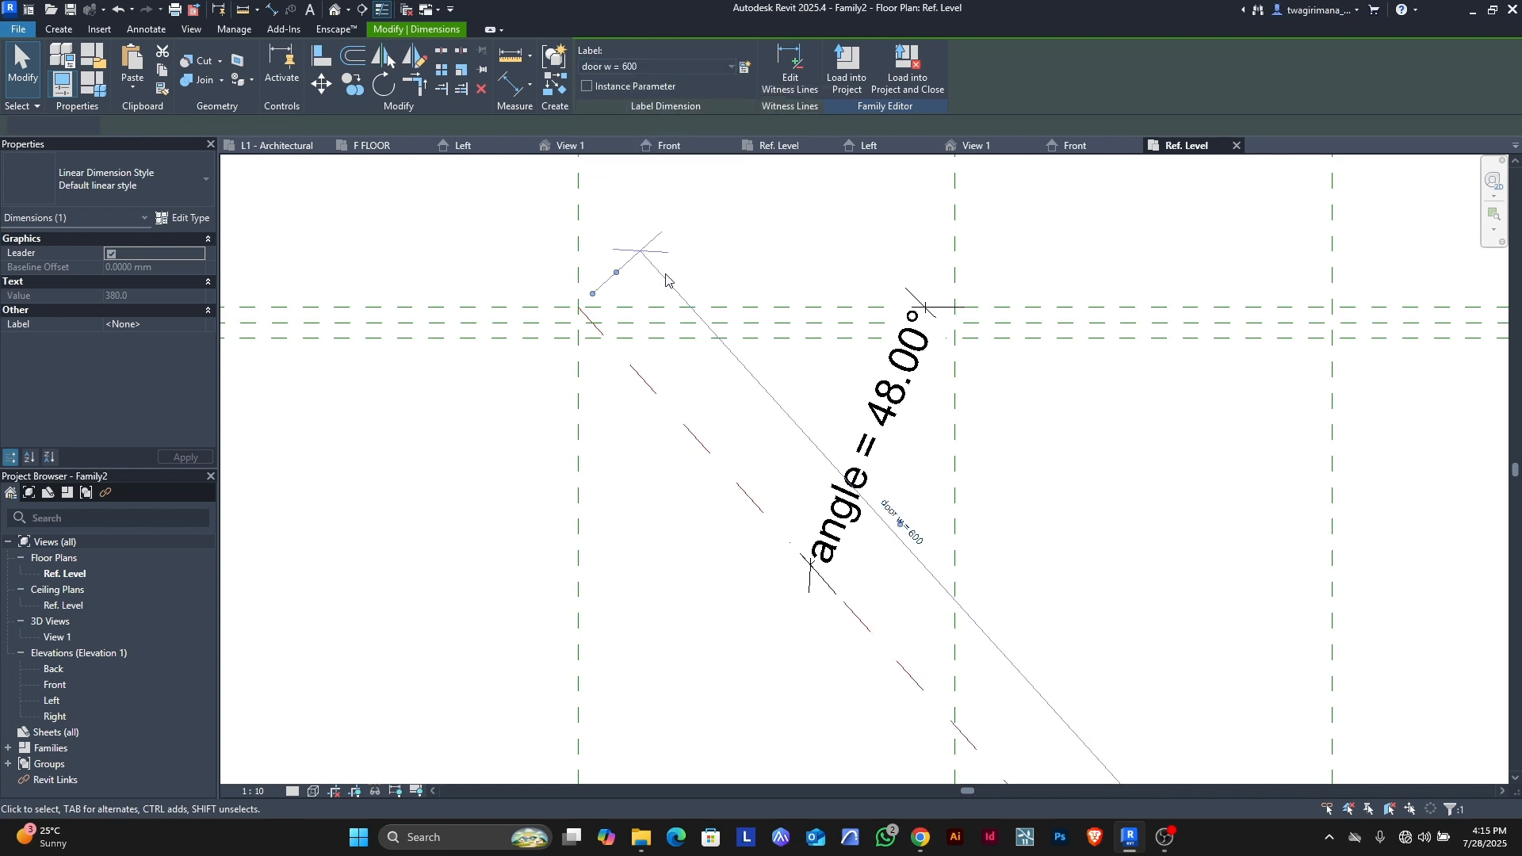
scroll(497, 653, "down", 3)
left_click(688, 517)
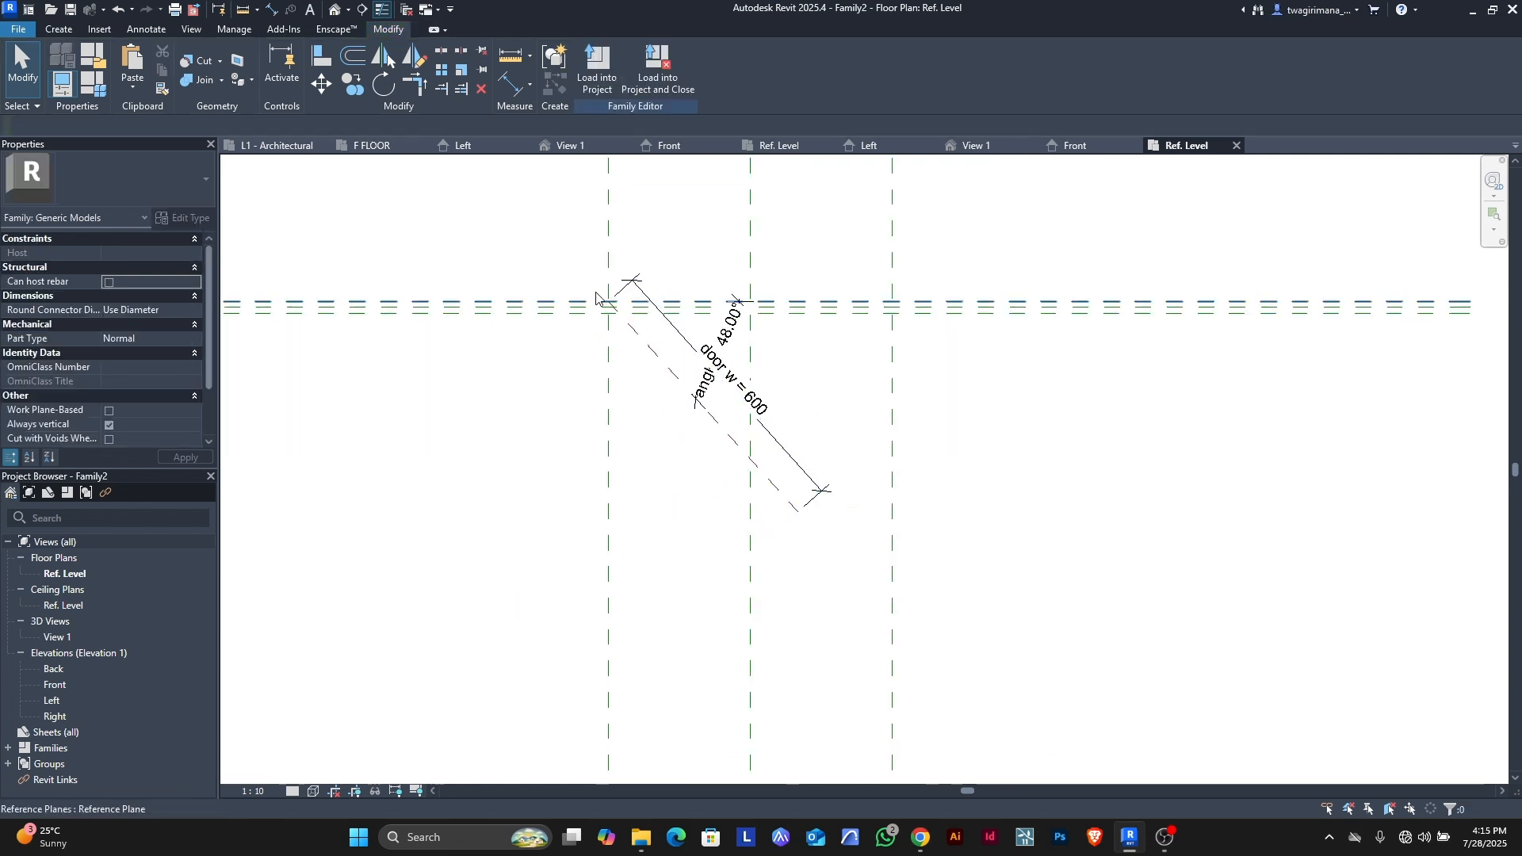
- Flex the angle parameter by applying 0°, and set it to 45° in the family types
scroll(599, 295, "up", 2)
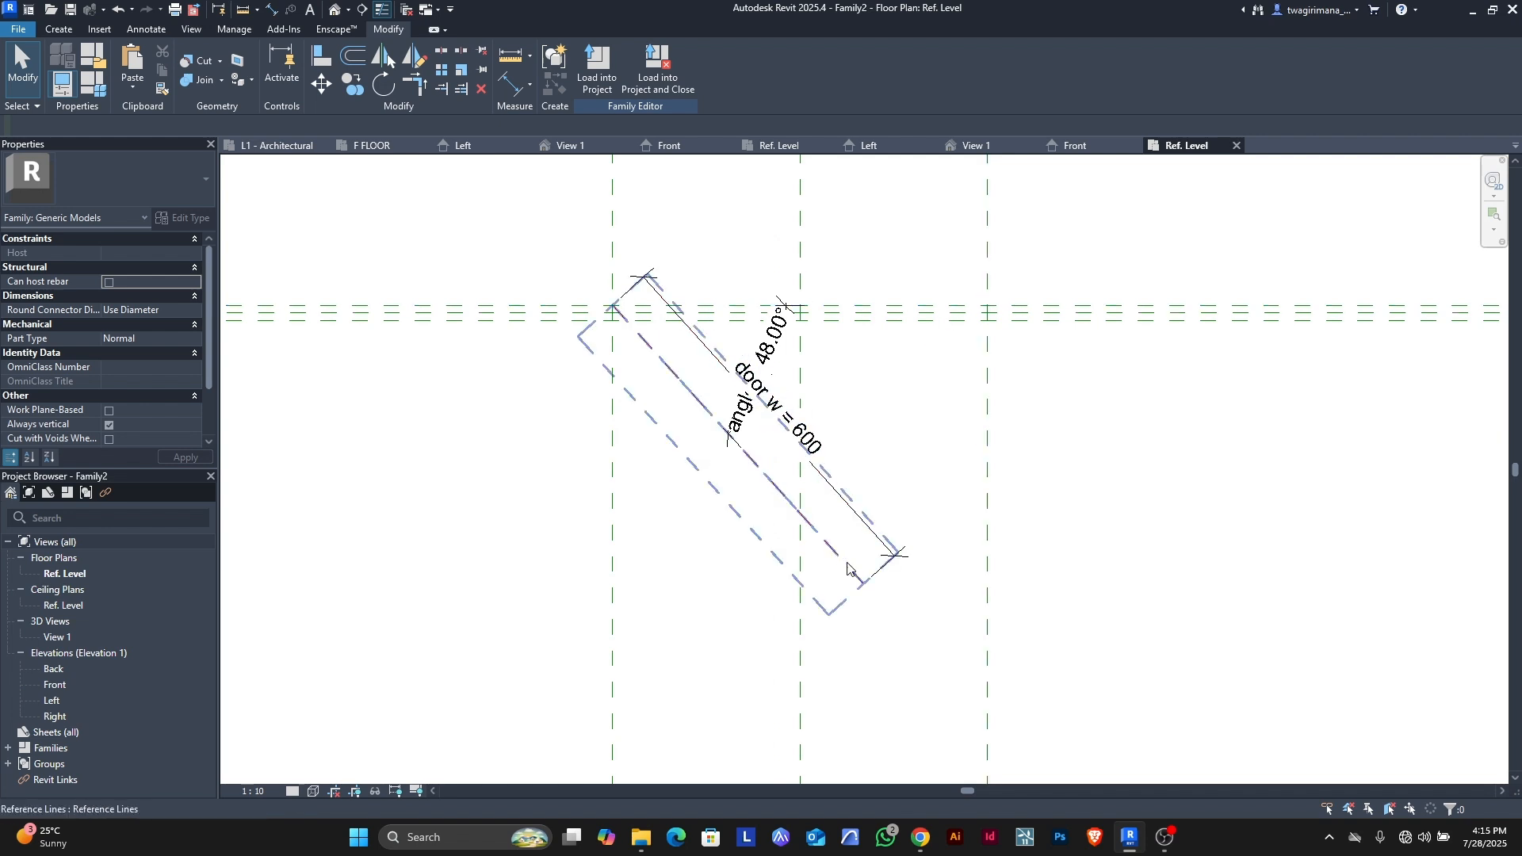
scroll(676, 512, "down", 1)
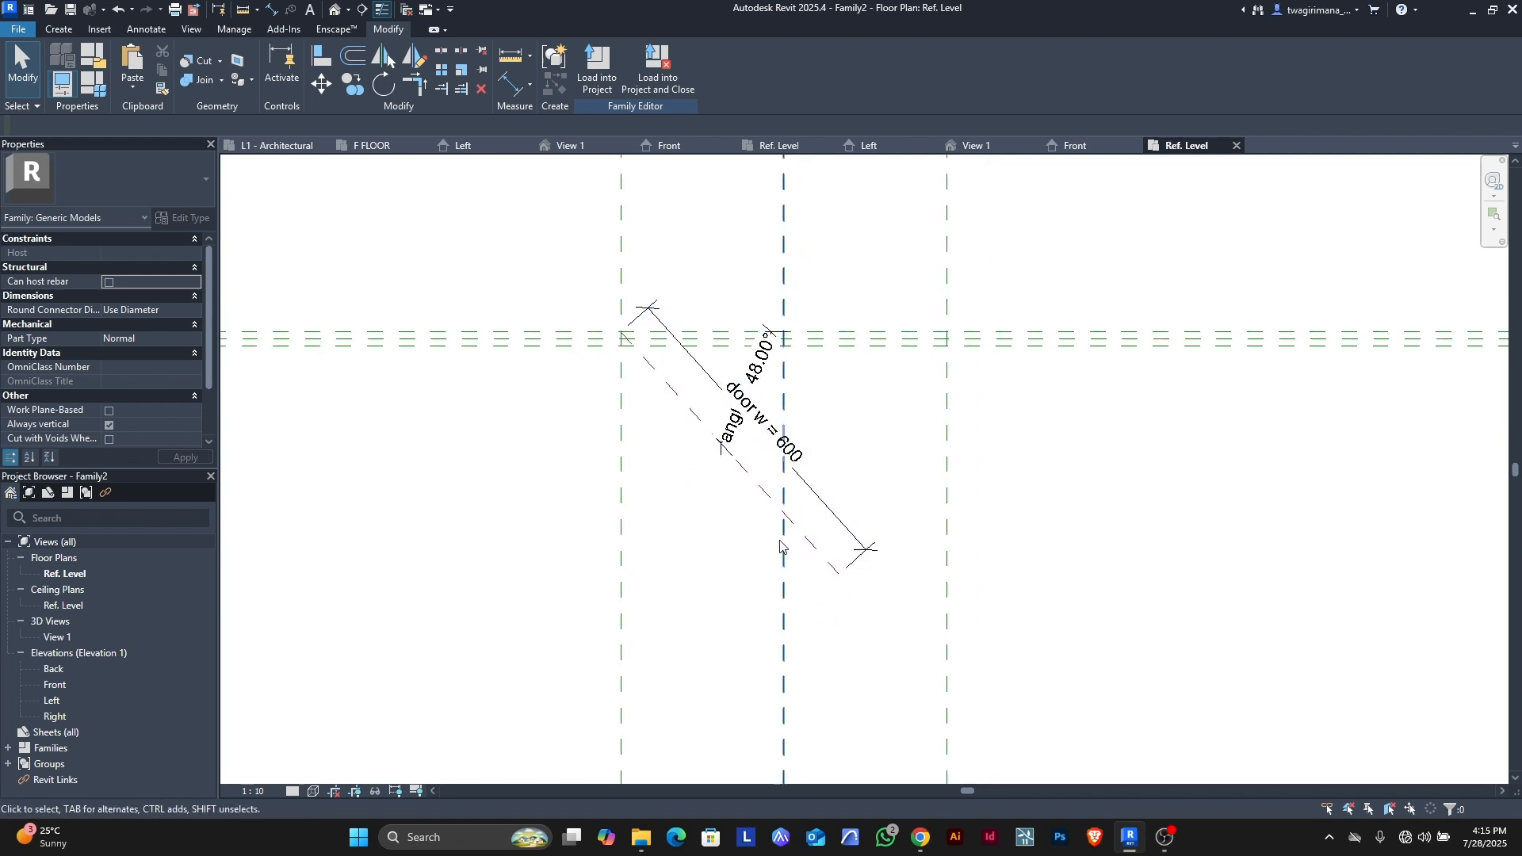
left_click(95, 89)
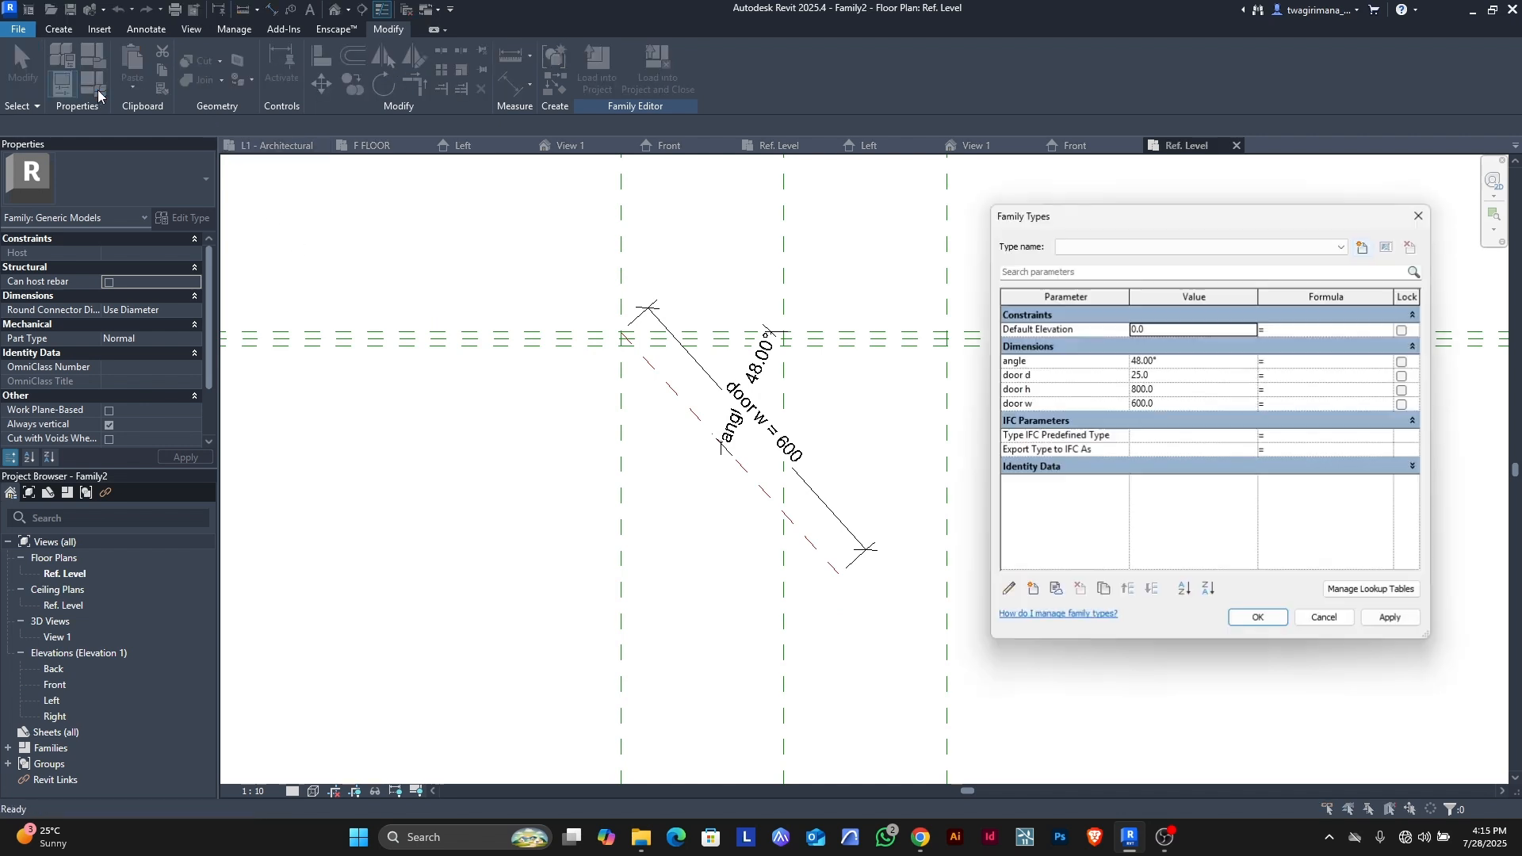
left_click(1175, 364)
type("0")
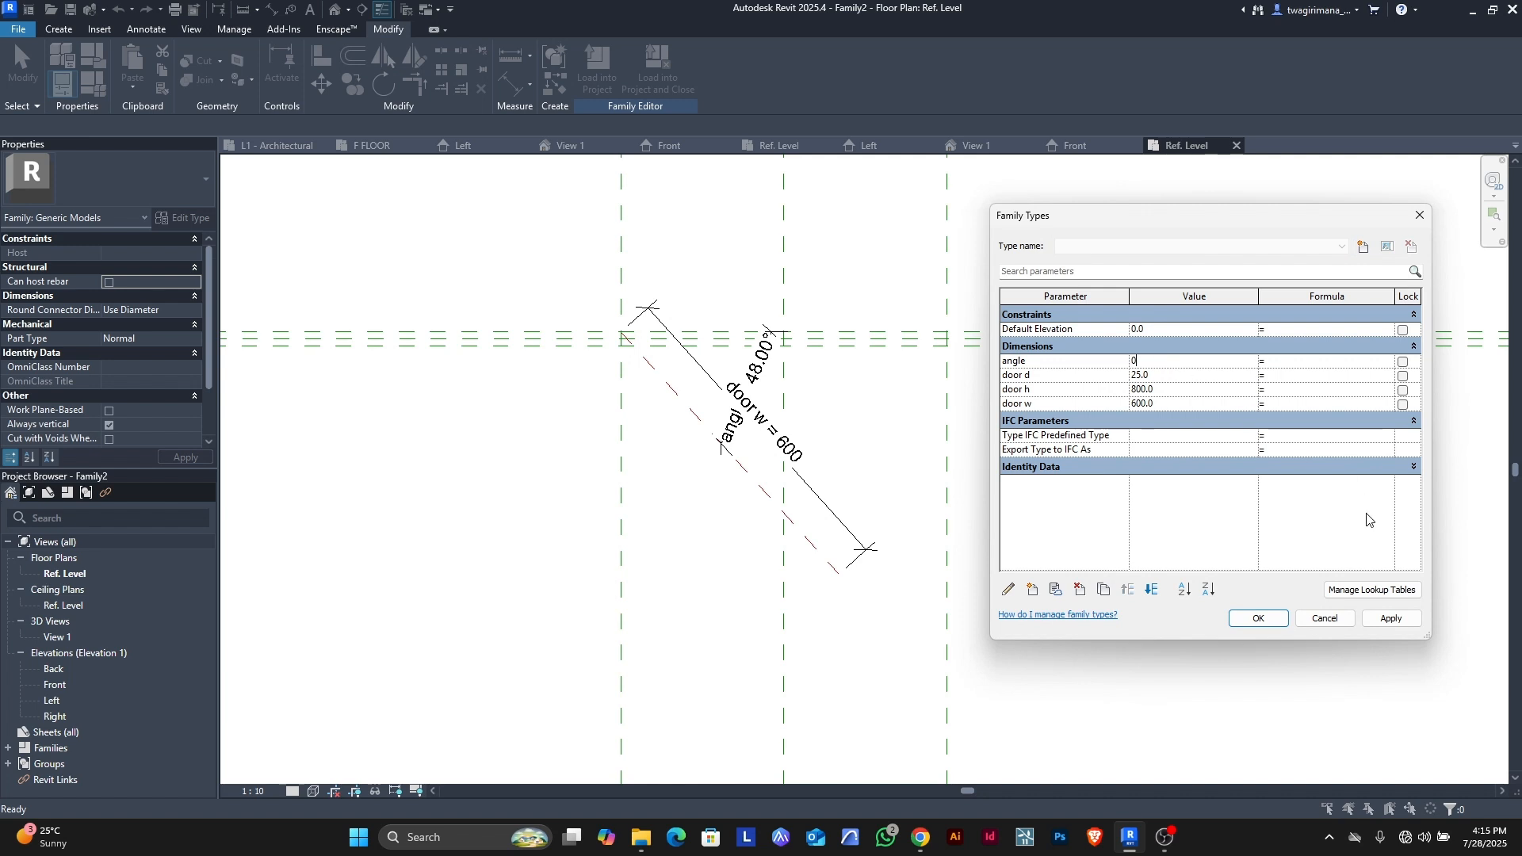
left_click(1384, 622)
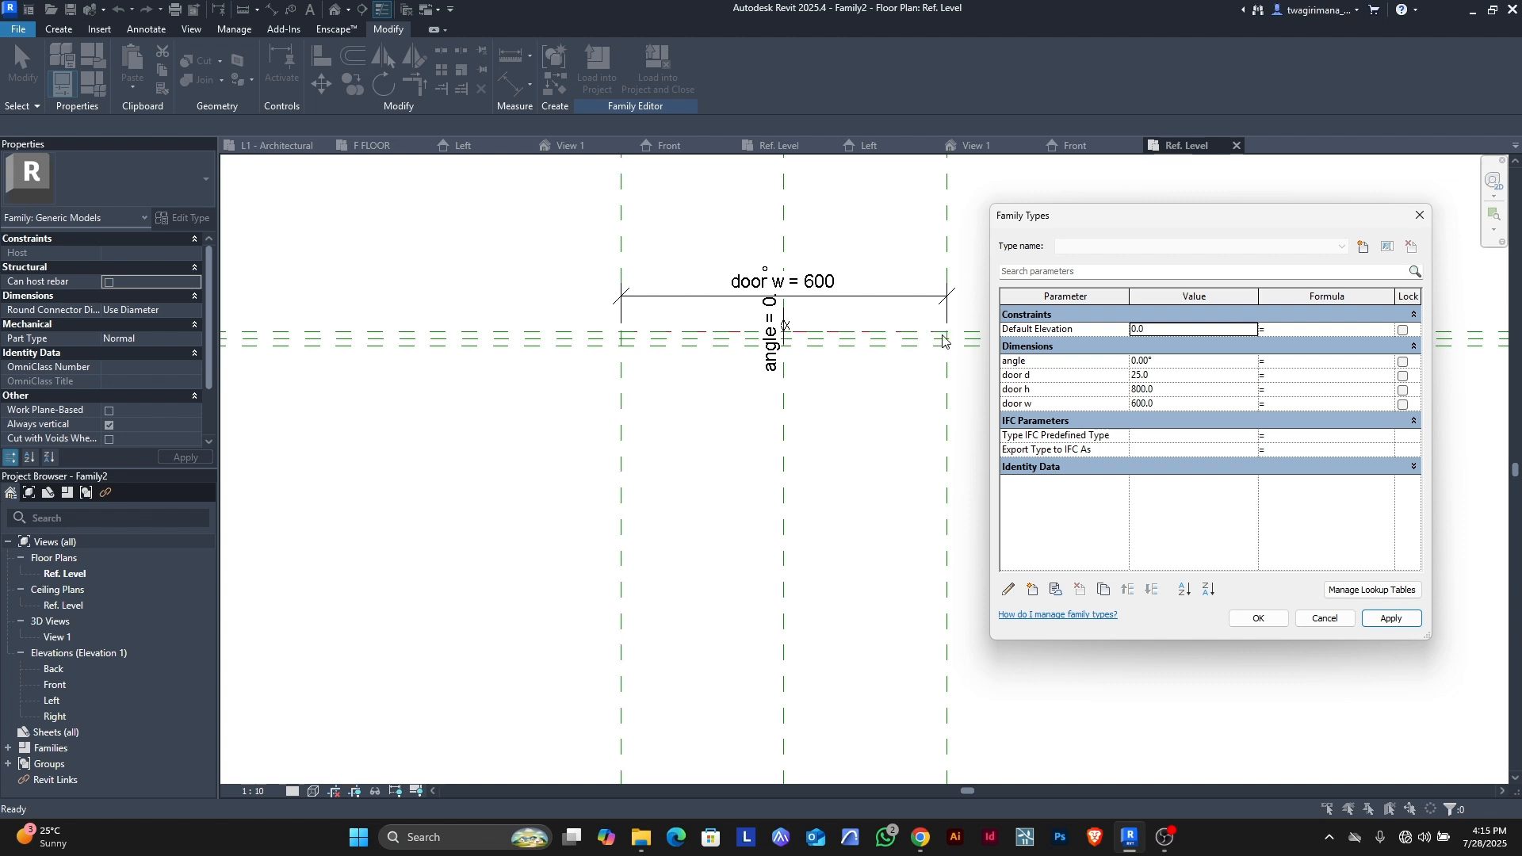
left_click(1177, 363)
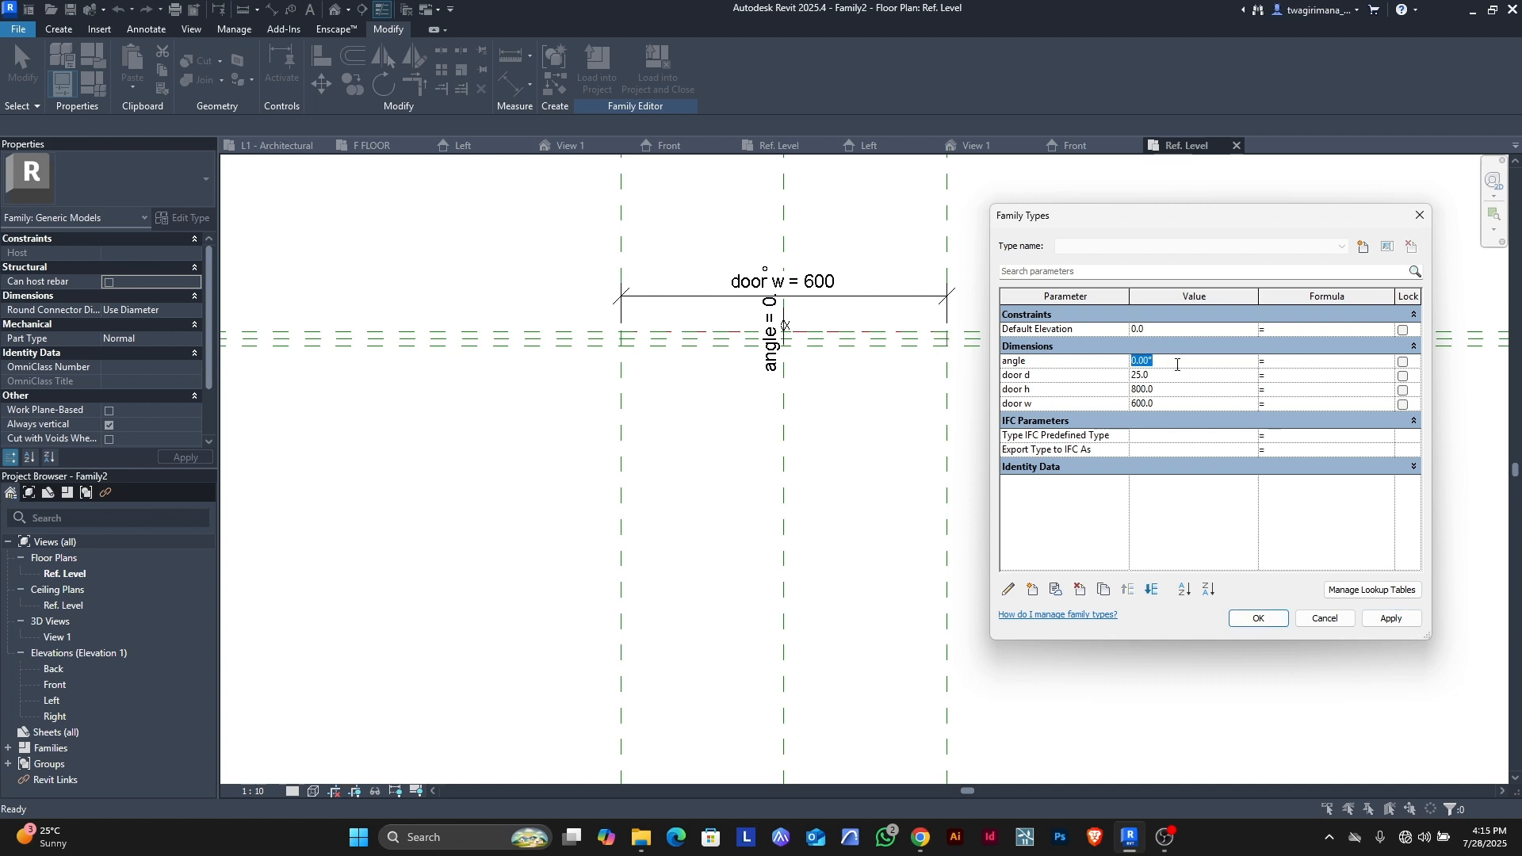
type("45")
left_click(1379, 619)
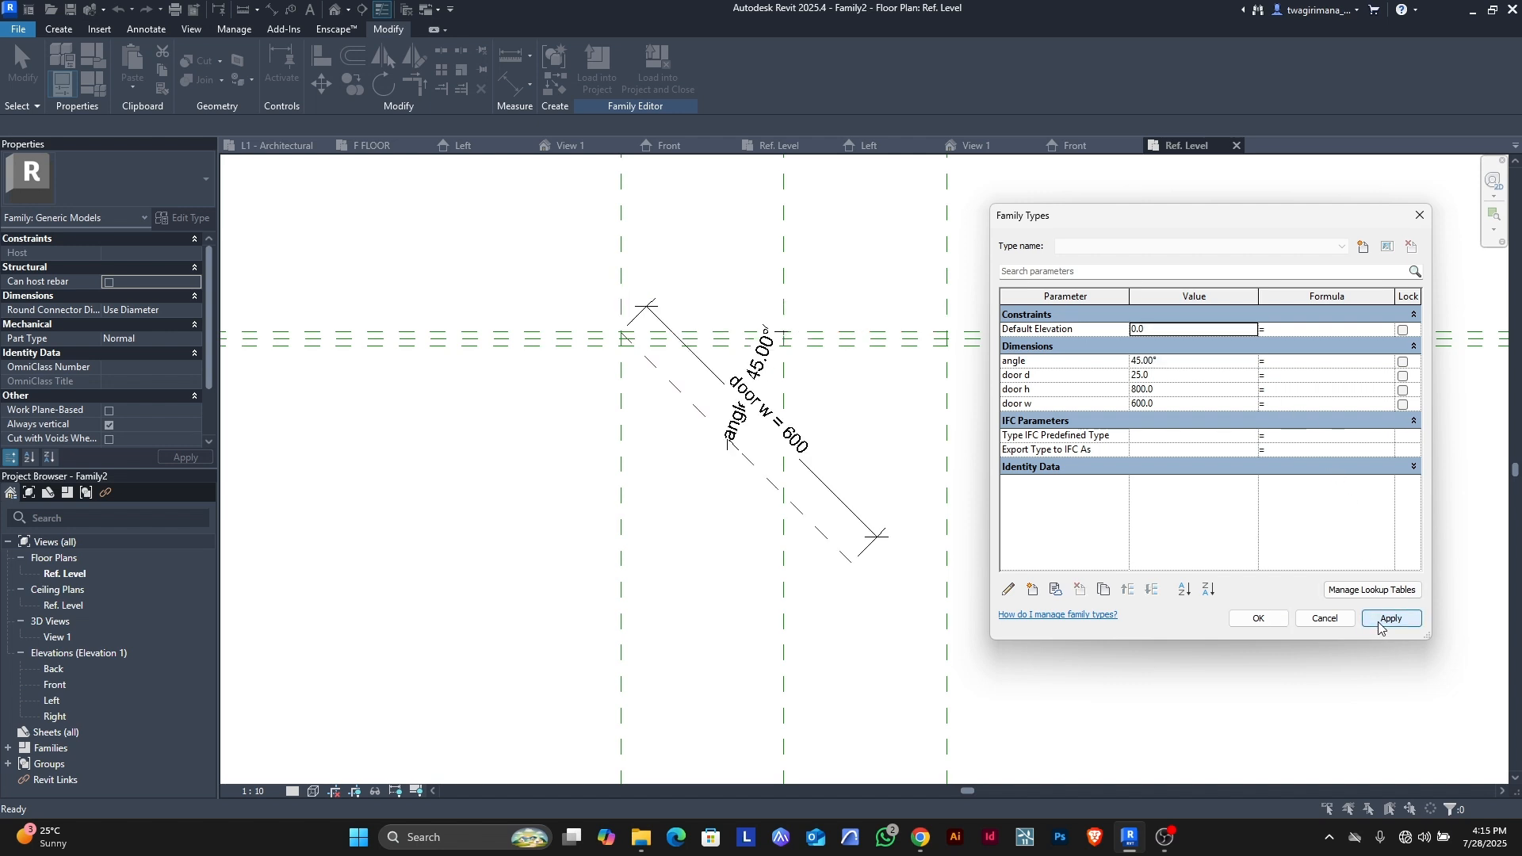
left_click(1258, 619)
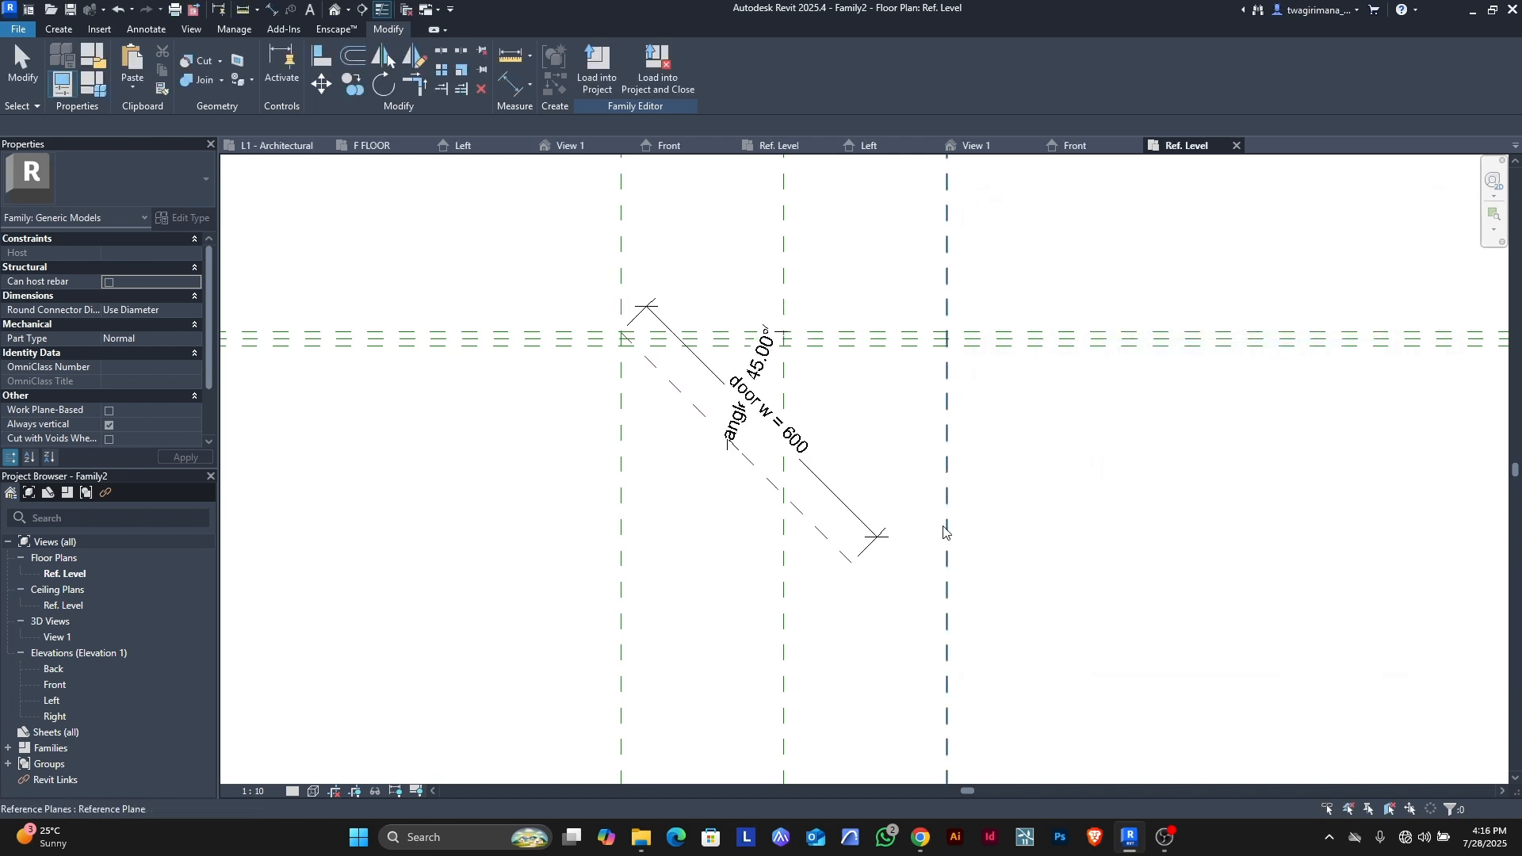
- Set the 3D view to Fine detail level and a 1:5 scale, with the reference line seen at an oblique angle
scroll(733, 325, "up", 2)
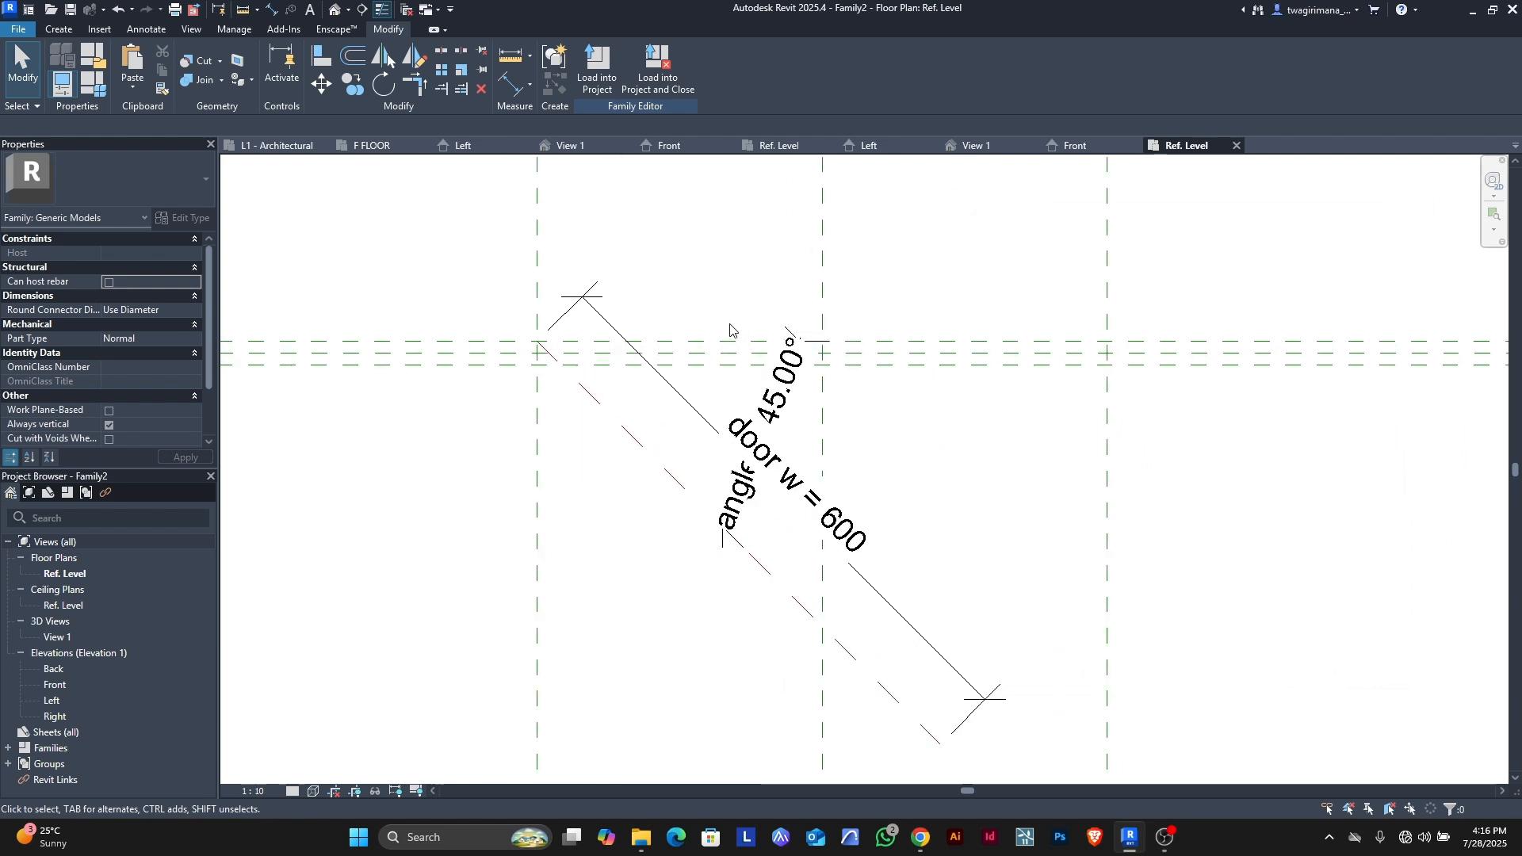
left_click(976, 147)
scroll(765, 396, "down", 4)
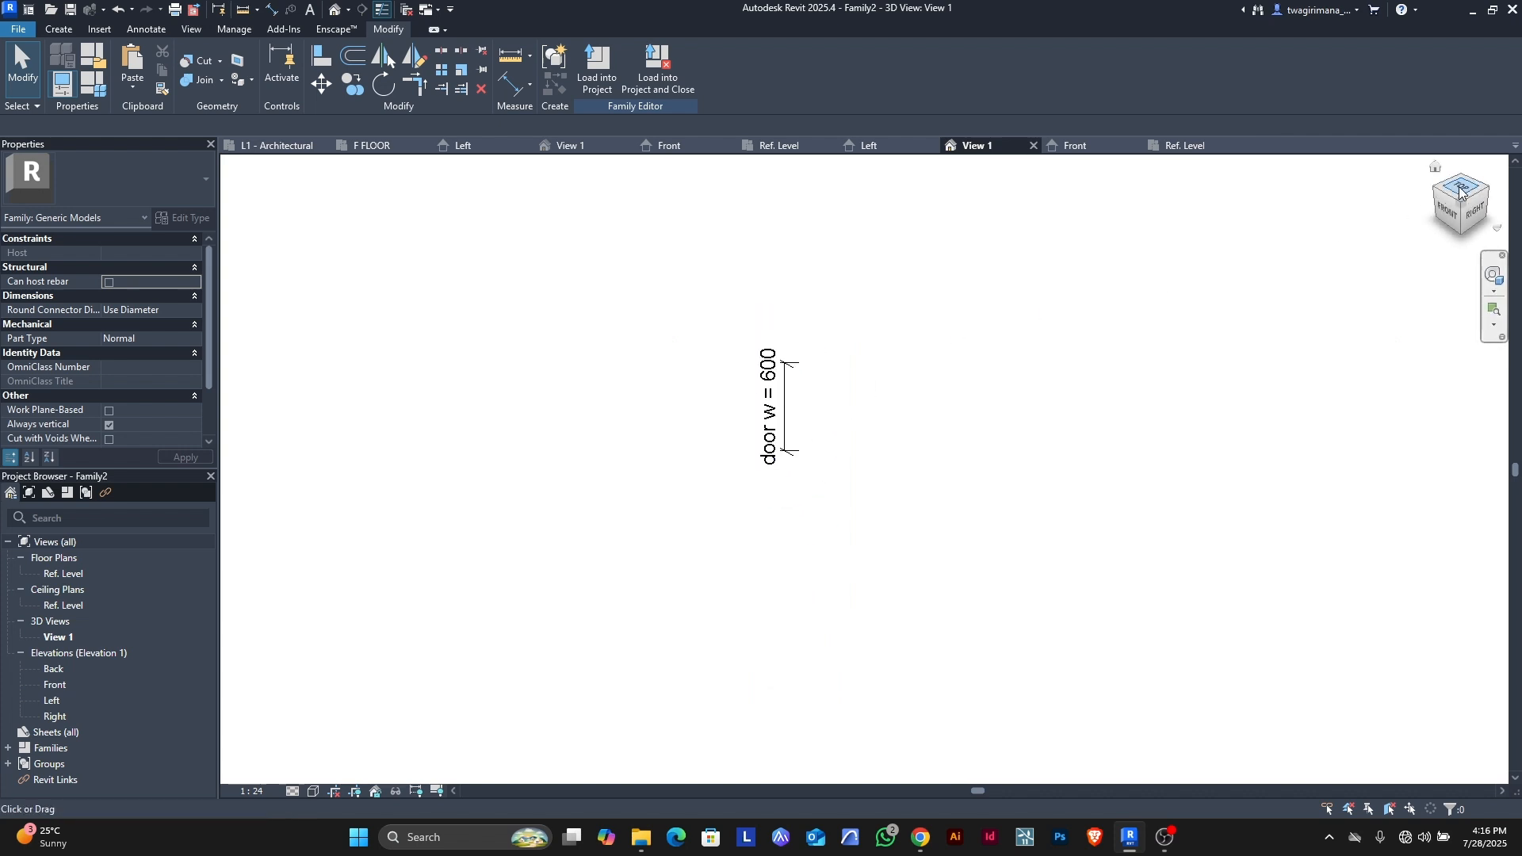
mouse_move(1461, 202)
left_mouse_down()
mouse_move(1447, 178)
mouse_move(1432, 784)
left_mouse_up()
scroll(762, 416, "up", 2)
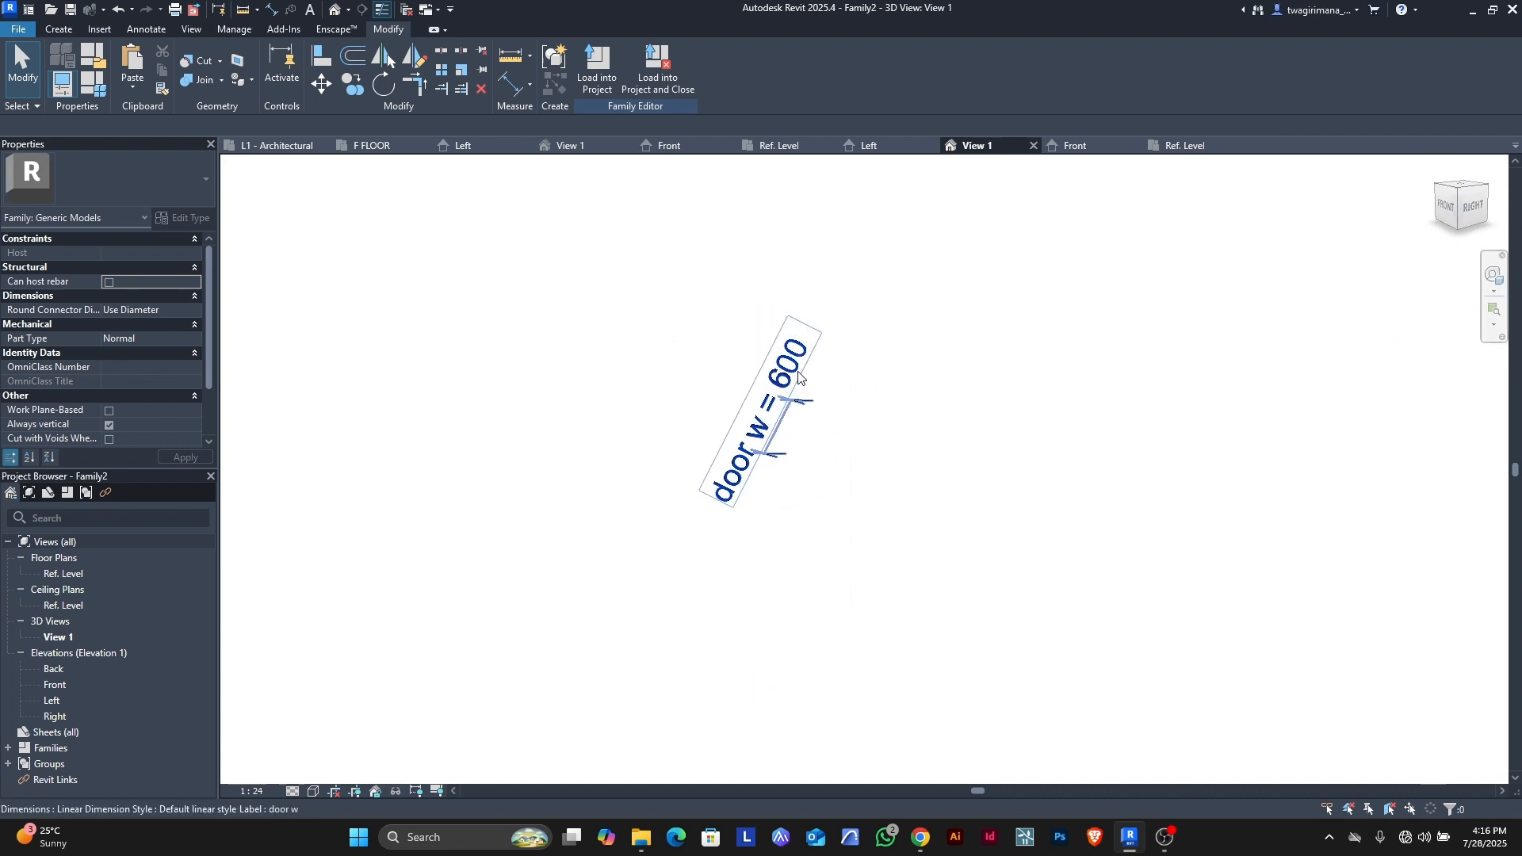
left_click(298, 789)
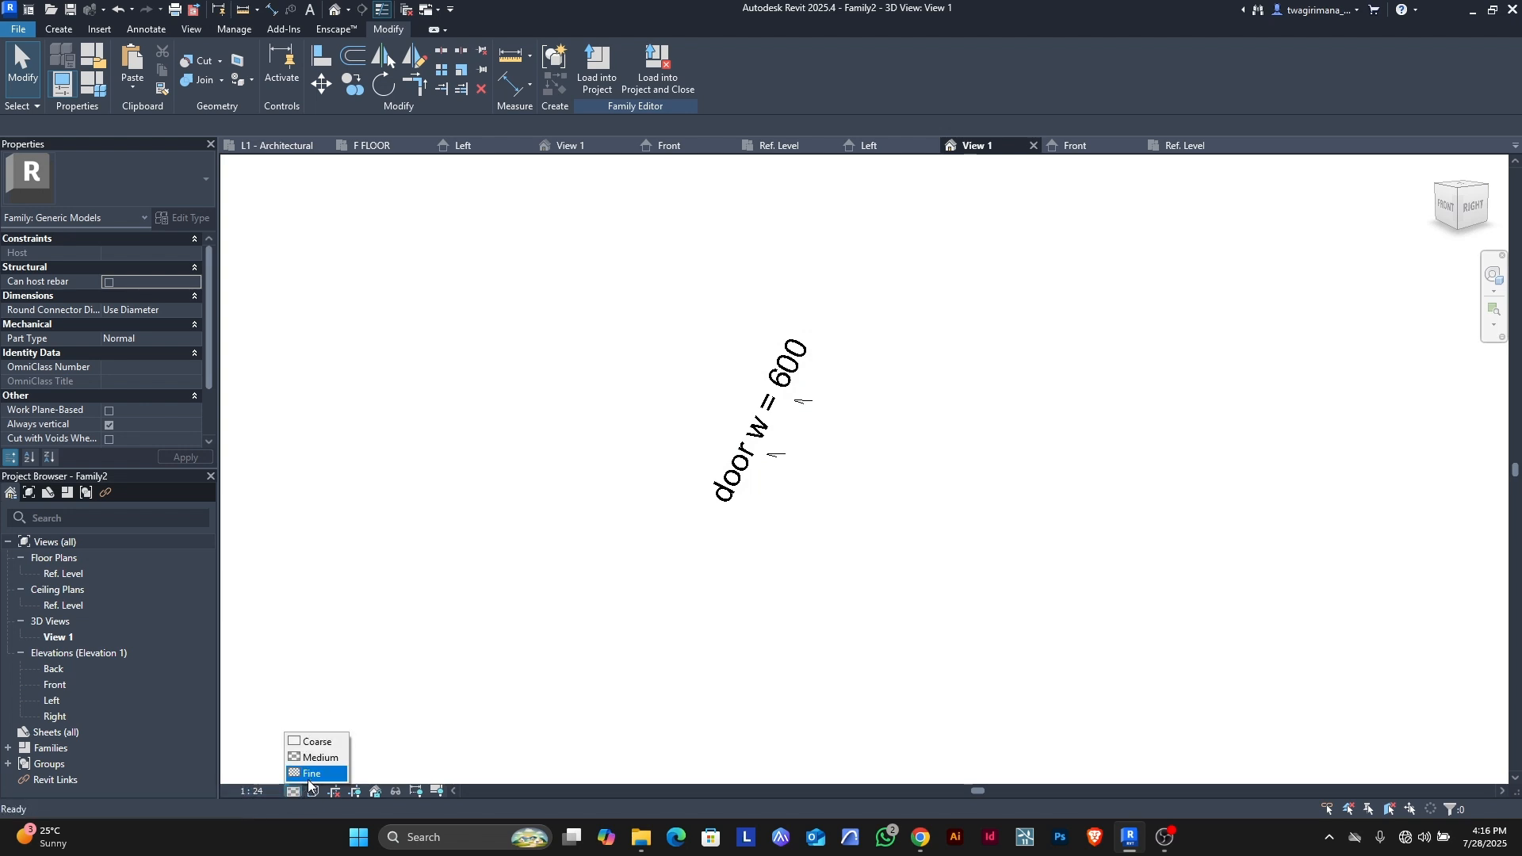
left_click(314, 777)
left_click(258, 788)
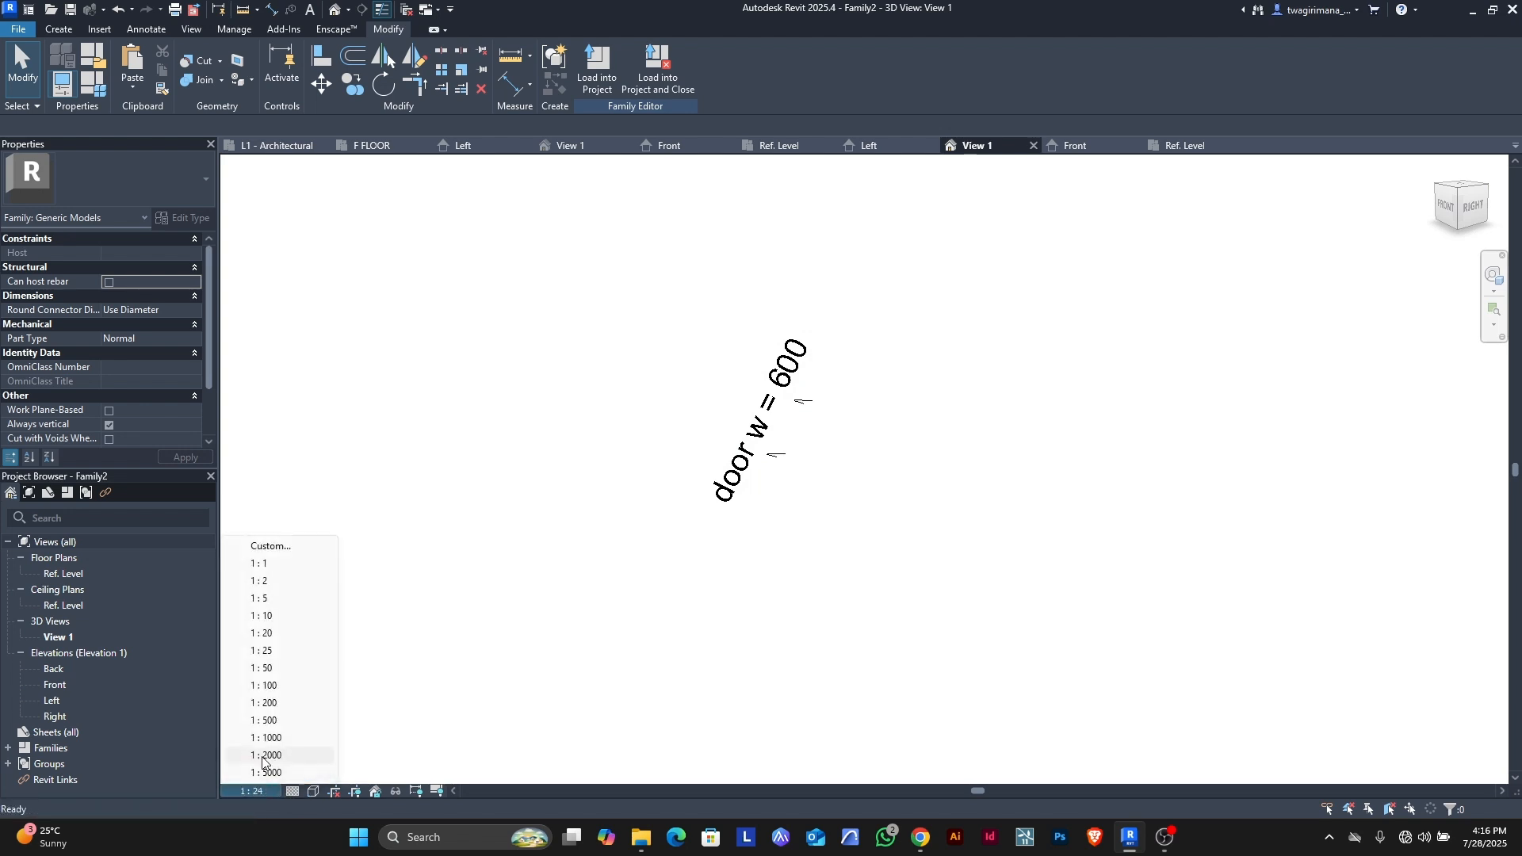
left_click(279, 601)
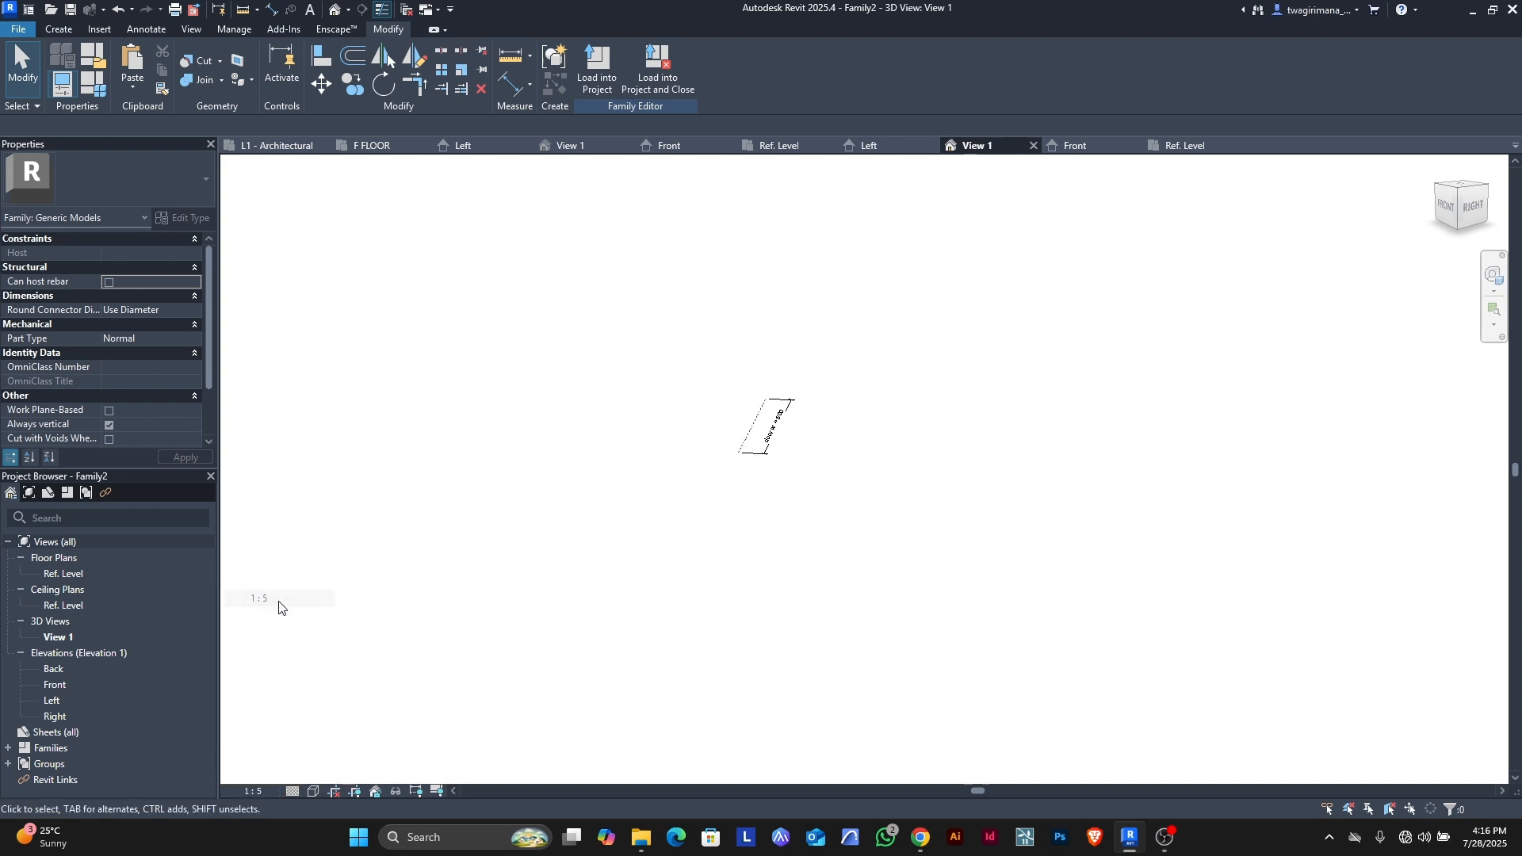
scroll(792, 428, "up", 5)
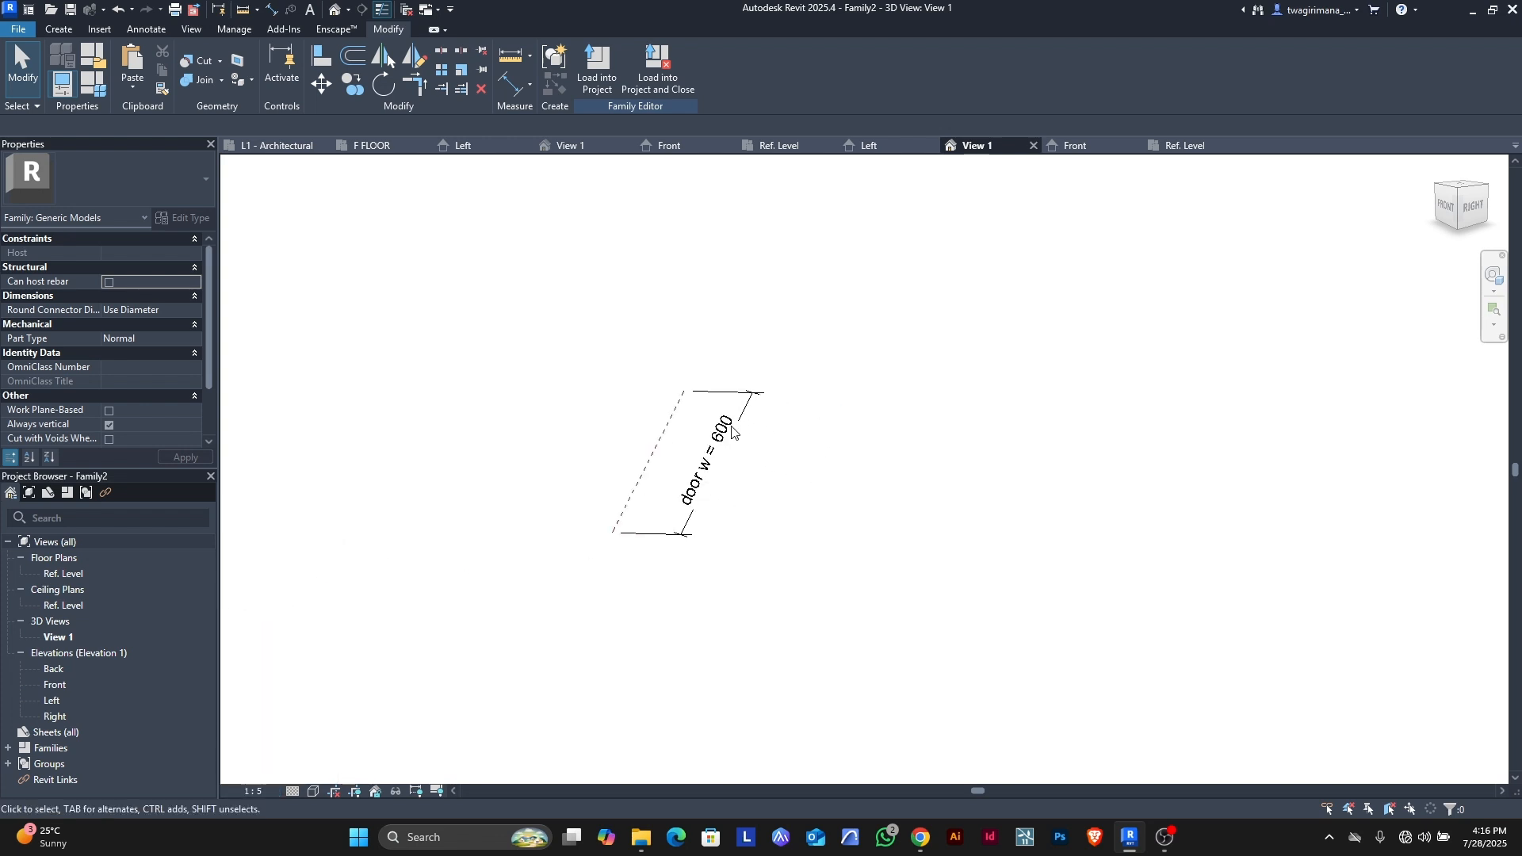
scroll(658, 456, "down", 2)
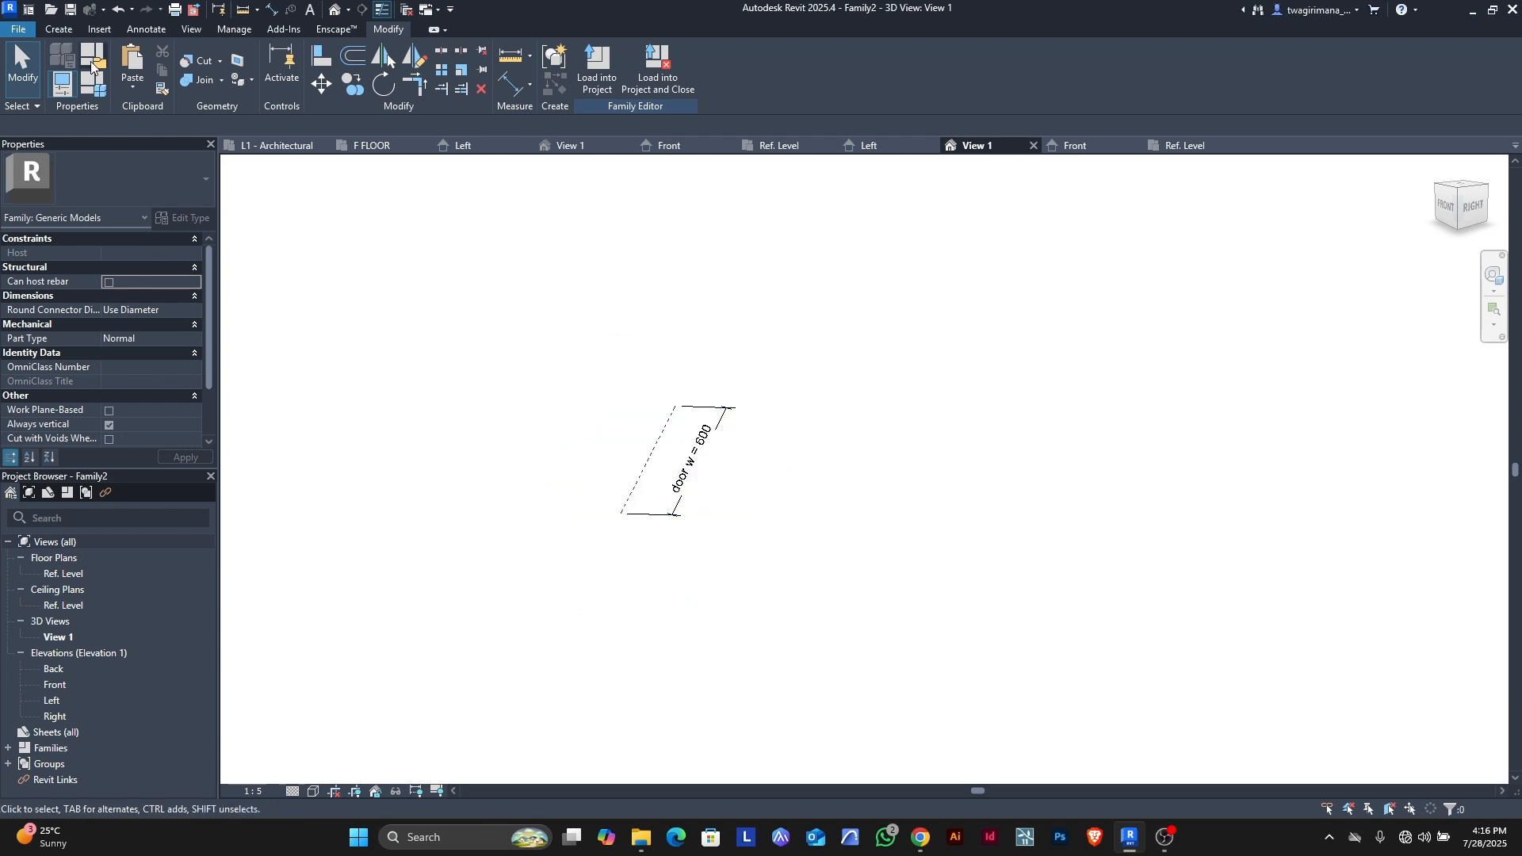
- Start an extrusion and set its work plane to the vertical plane of the diagonal reference line
left_click(68, 32)
left_click(138, 76)
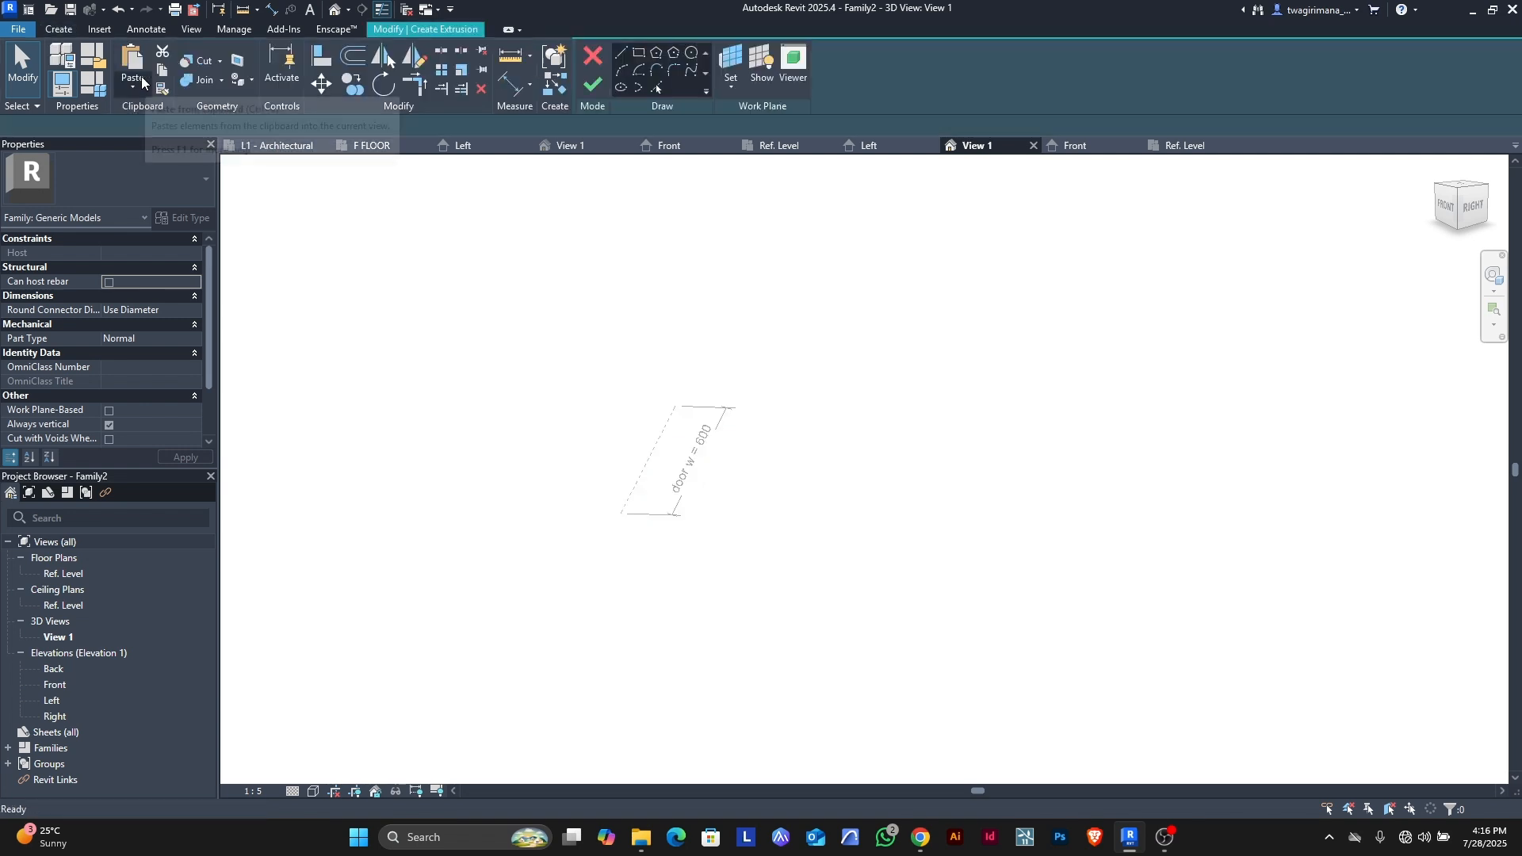
left_click(731, 86)
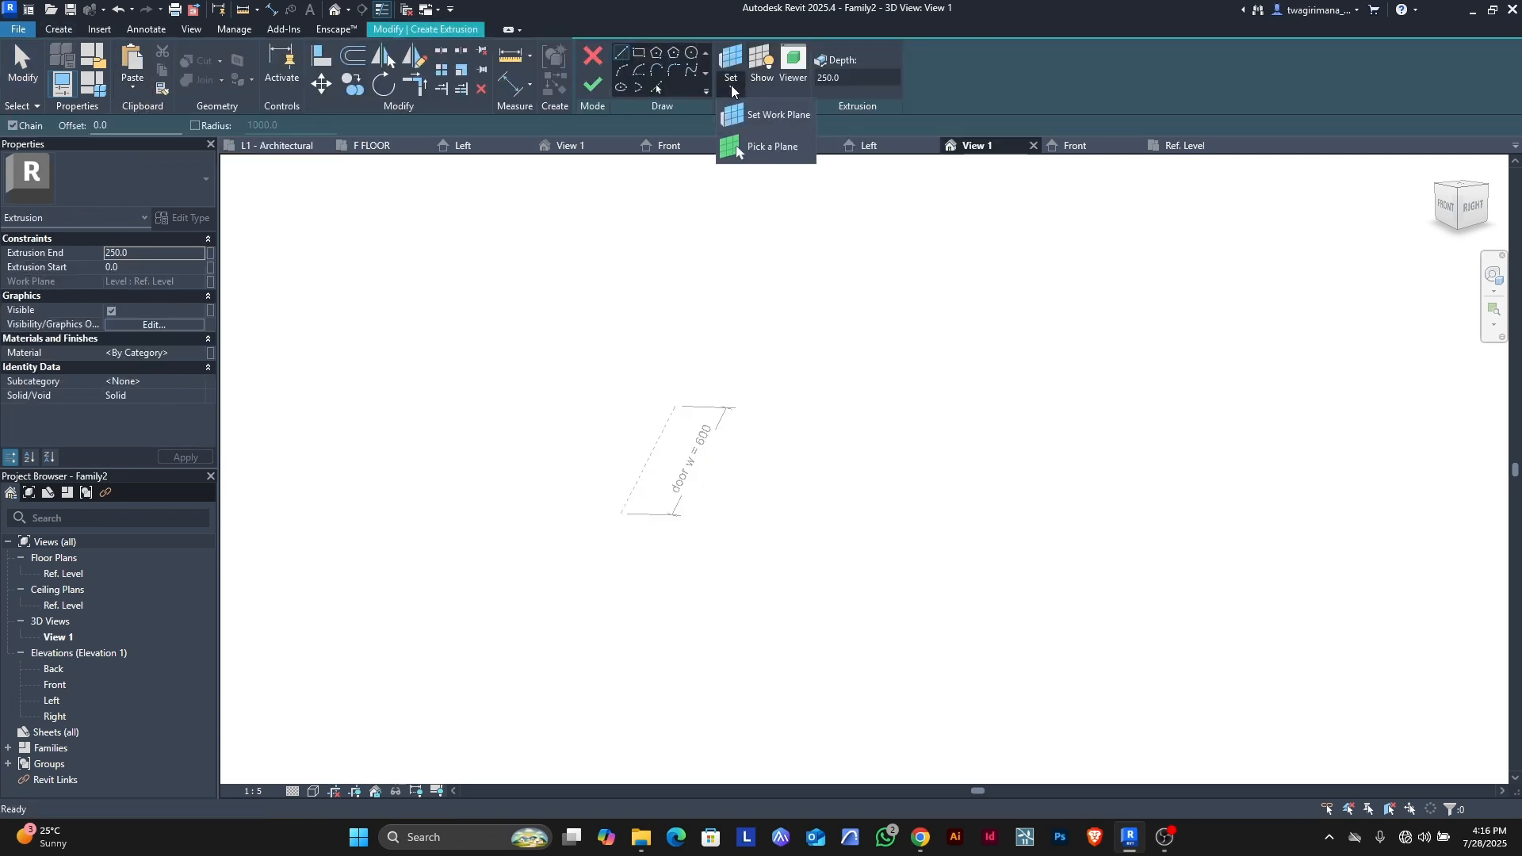
left_click(761, 148)
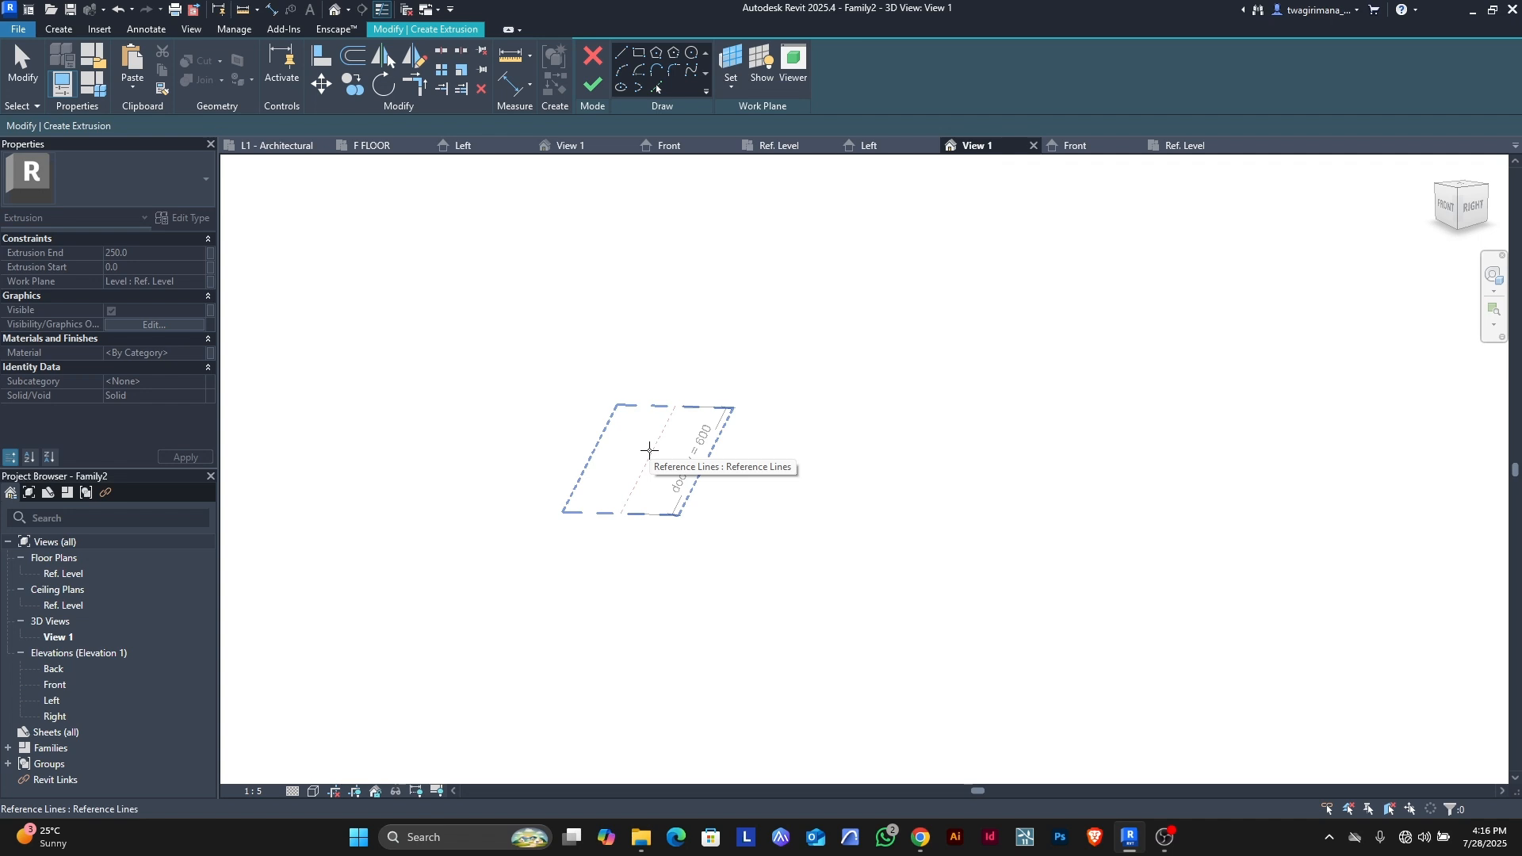
key("Tab")
key("Tab")
key("Tab")
key("Tab")
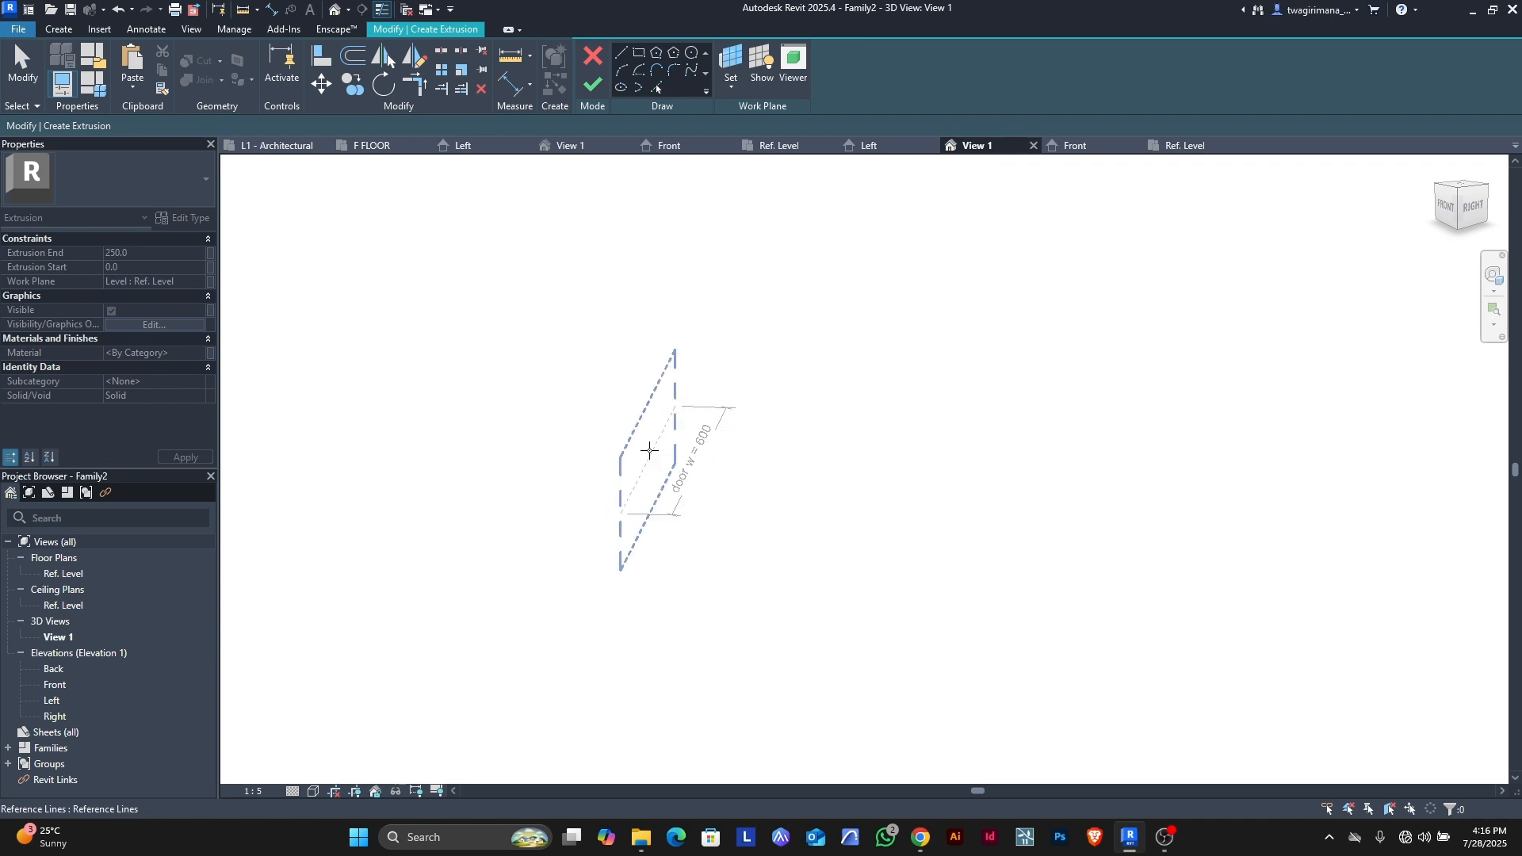
key("Tab")
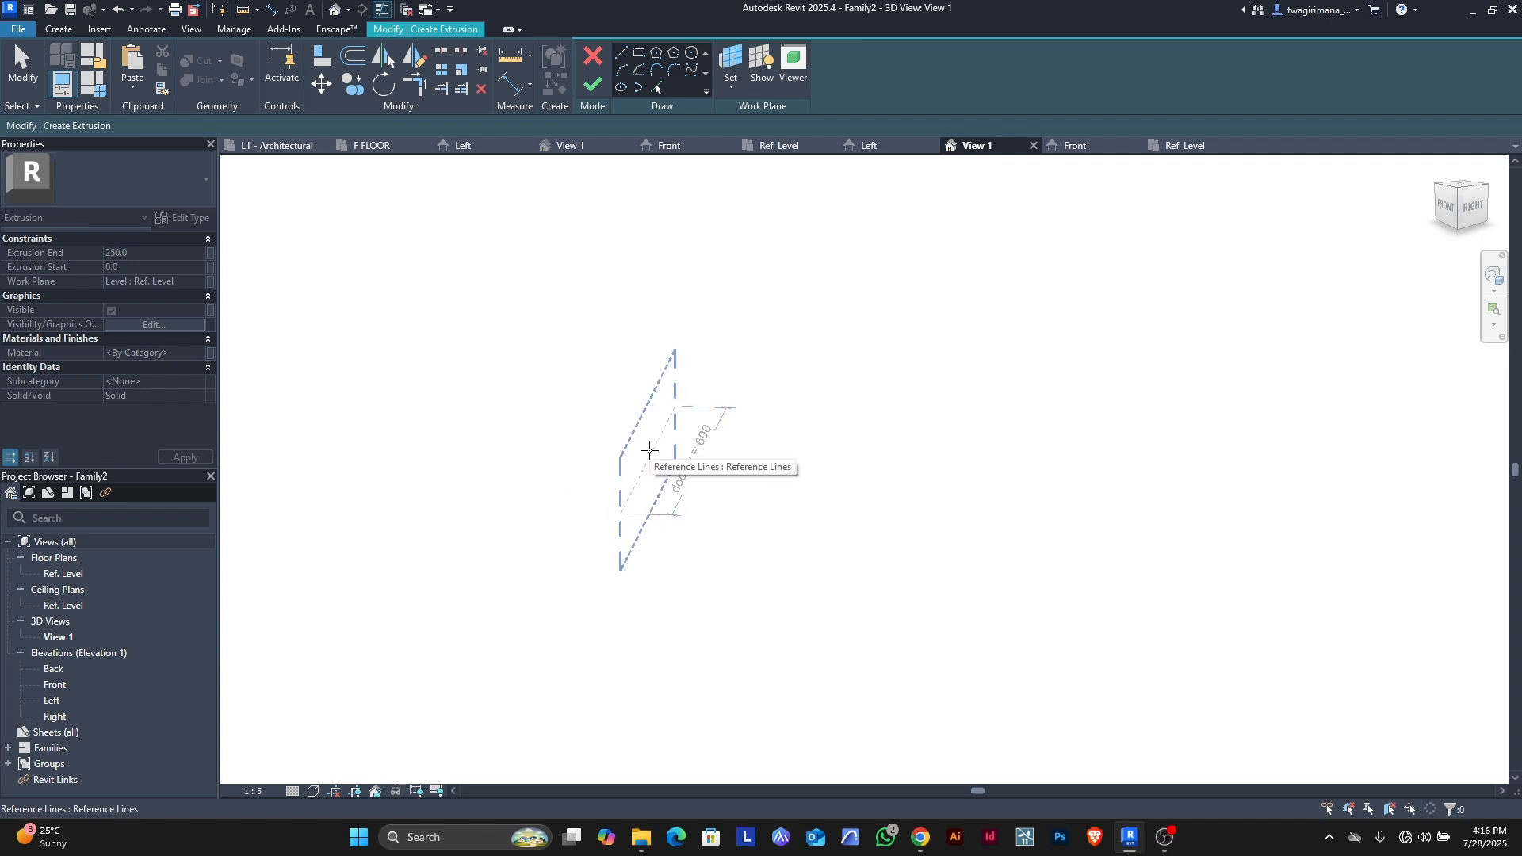
key("Tab")
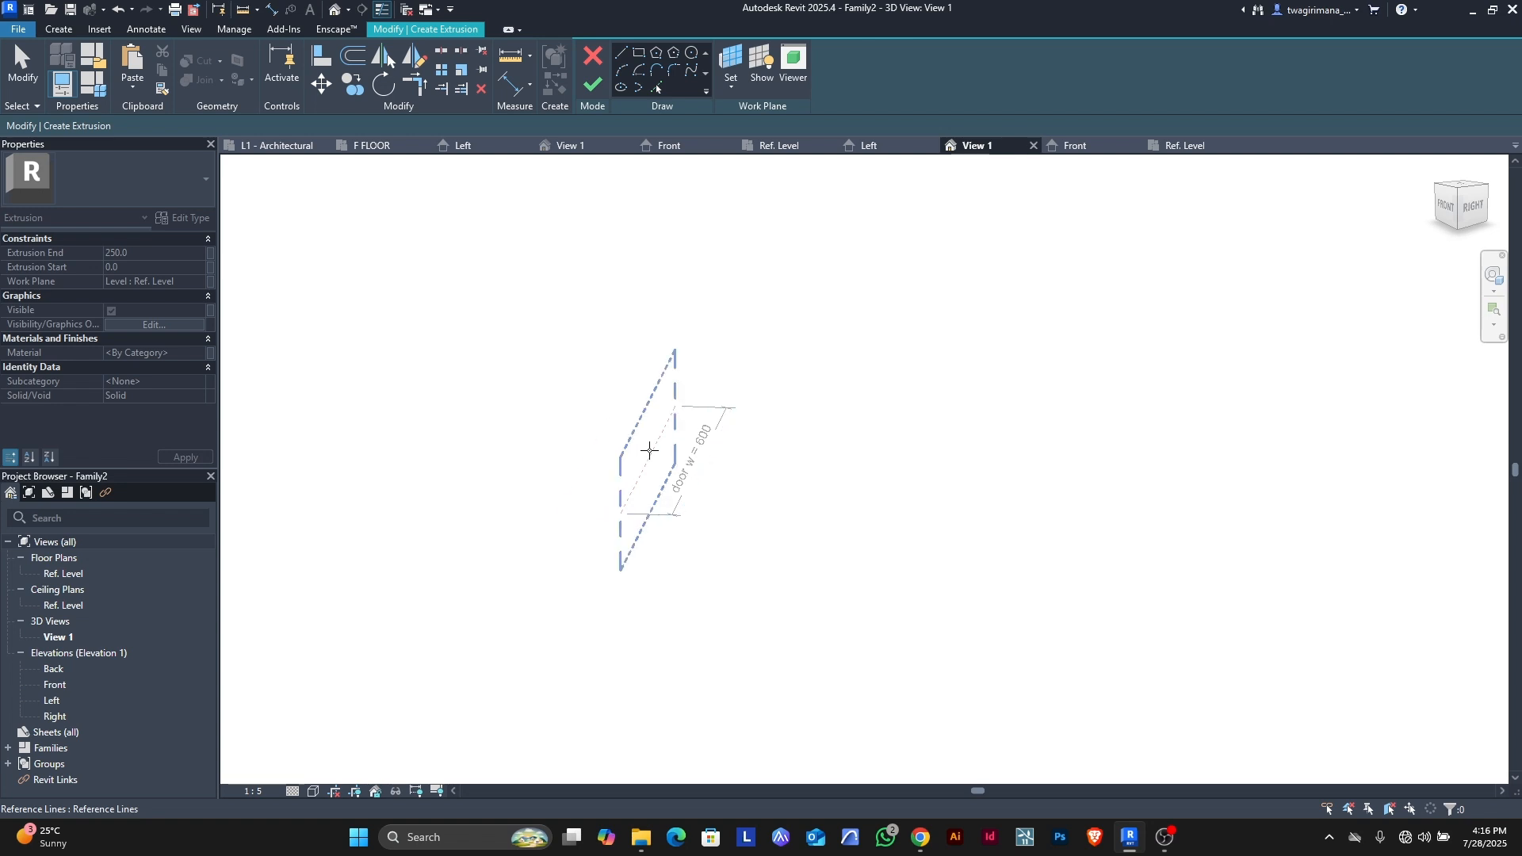
left_click(649, 451)
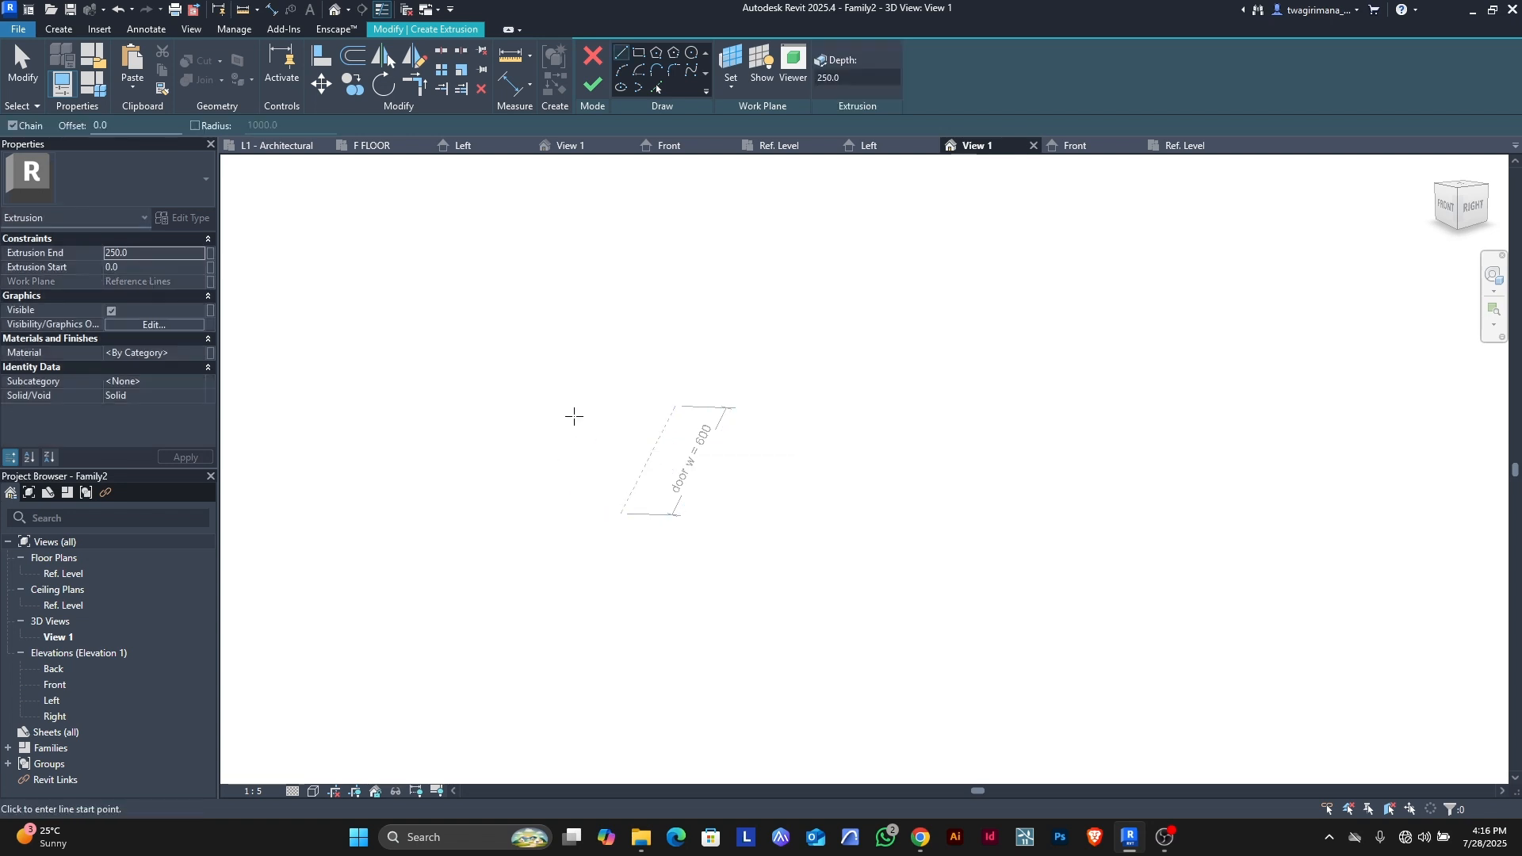
- Sketch a rectangle about 420 mm wide and 280 mm high standing on the reference line
left_click(640, 55)
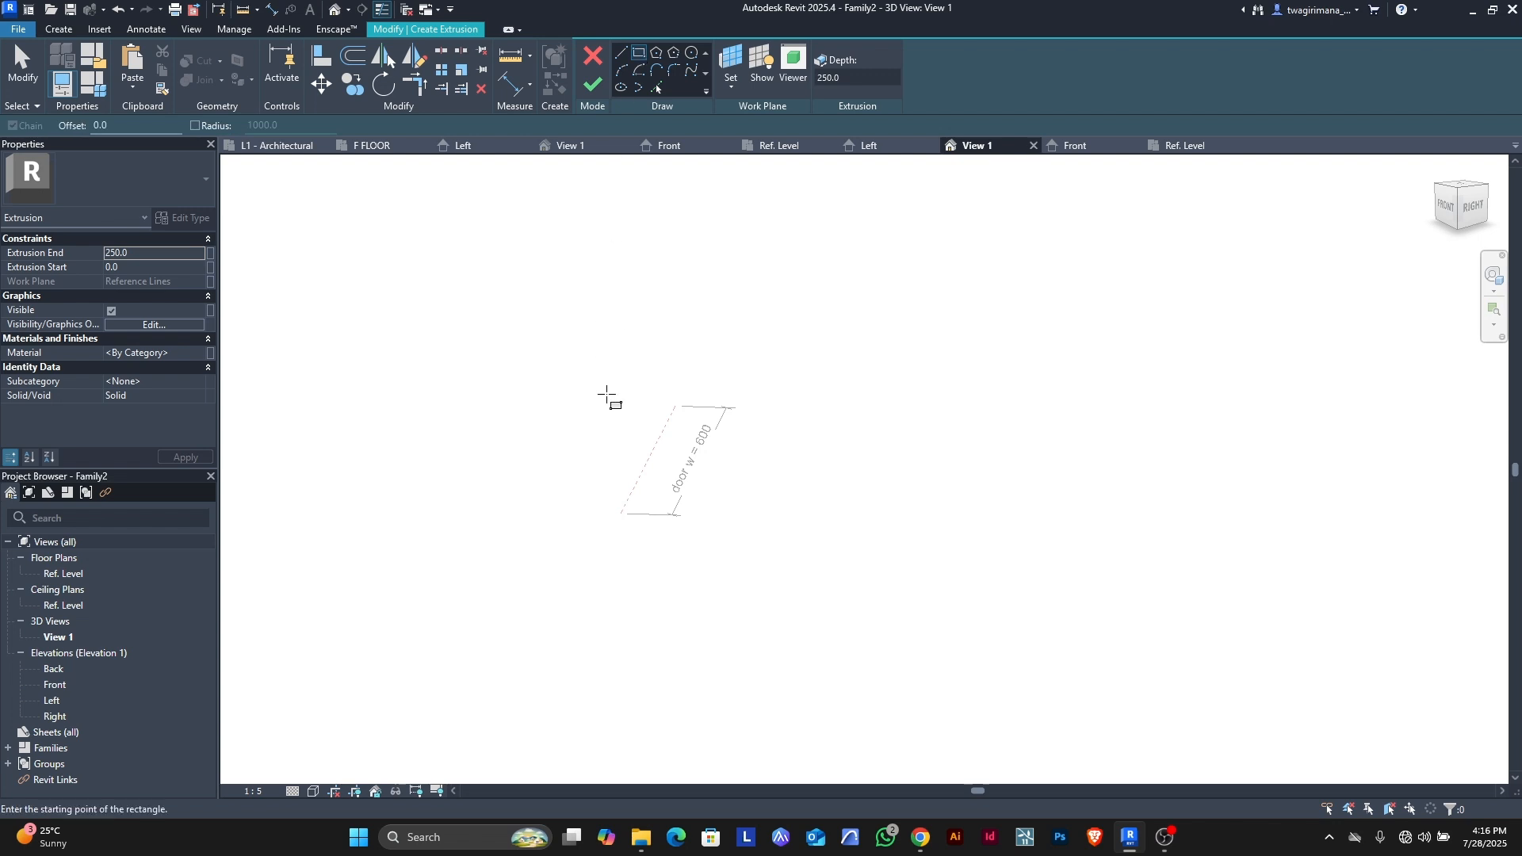
left_click(625, 505)
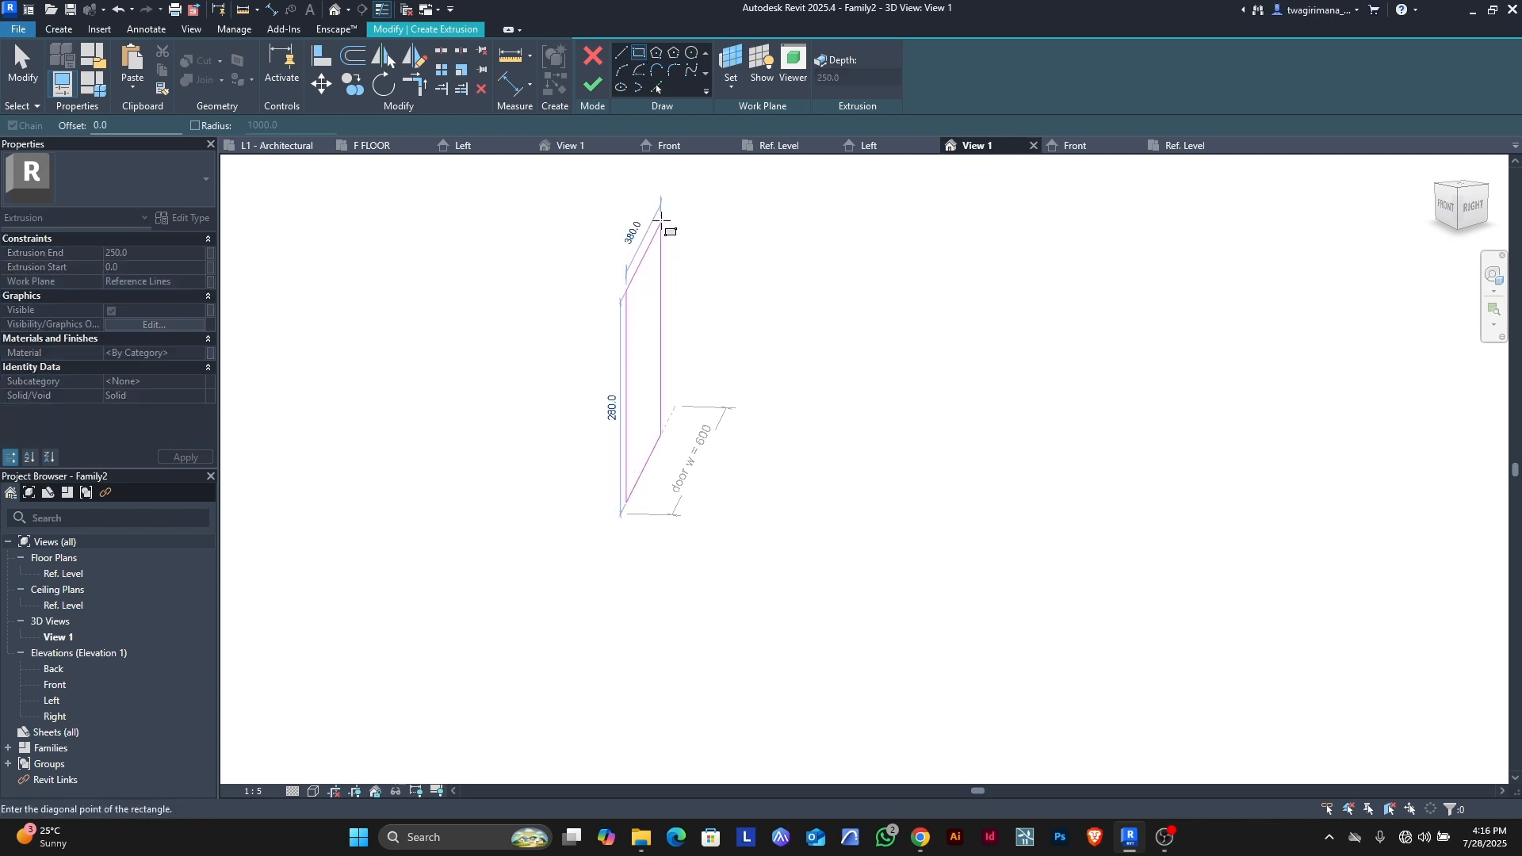
scroll(661, 215, "up", 2)
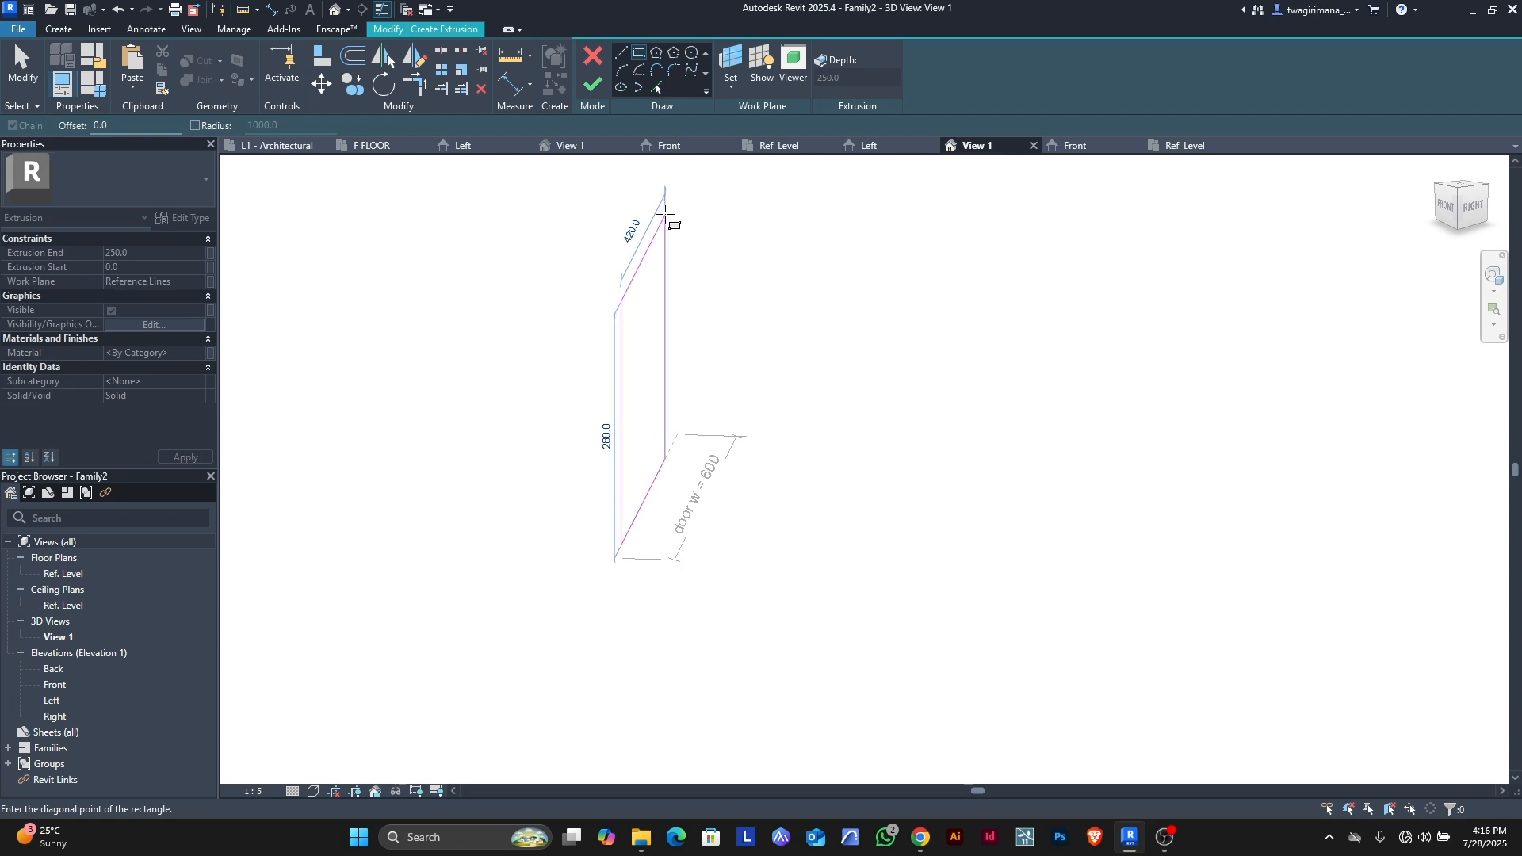
left_click(665, 214)
scroll(634, 500, "up", 3)
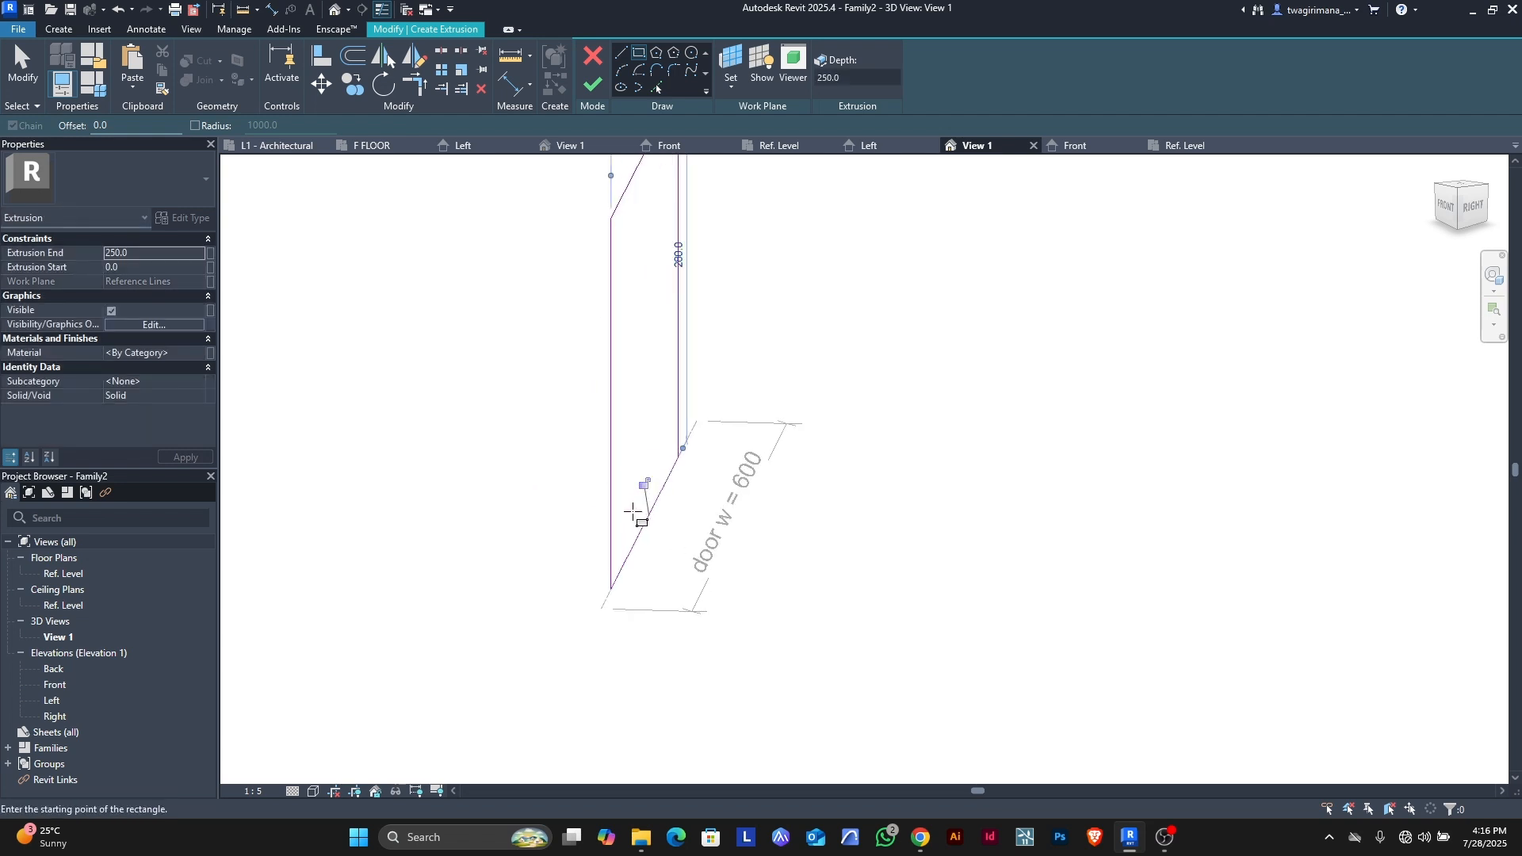
left_click(8, 65)
- Align the rectangle's far vertical edge to the reference line's far endpoint and lock the alignment
scroll(537, 596, "down", 1)
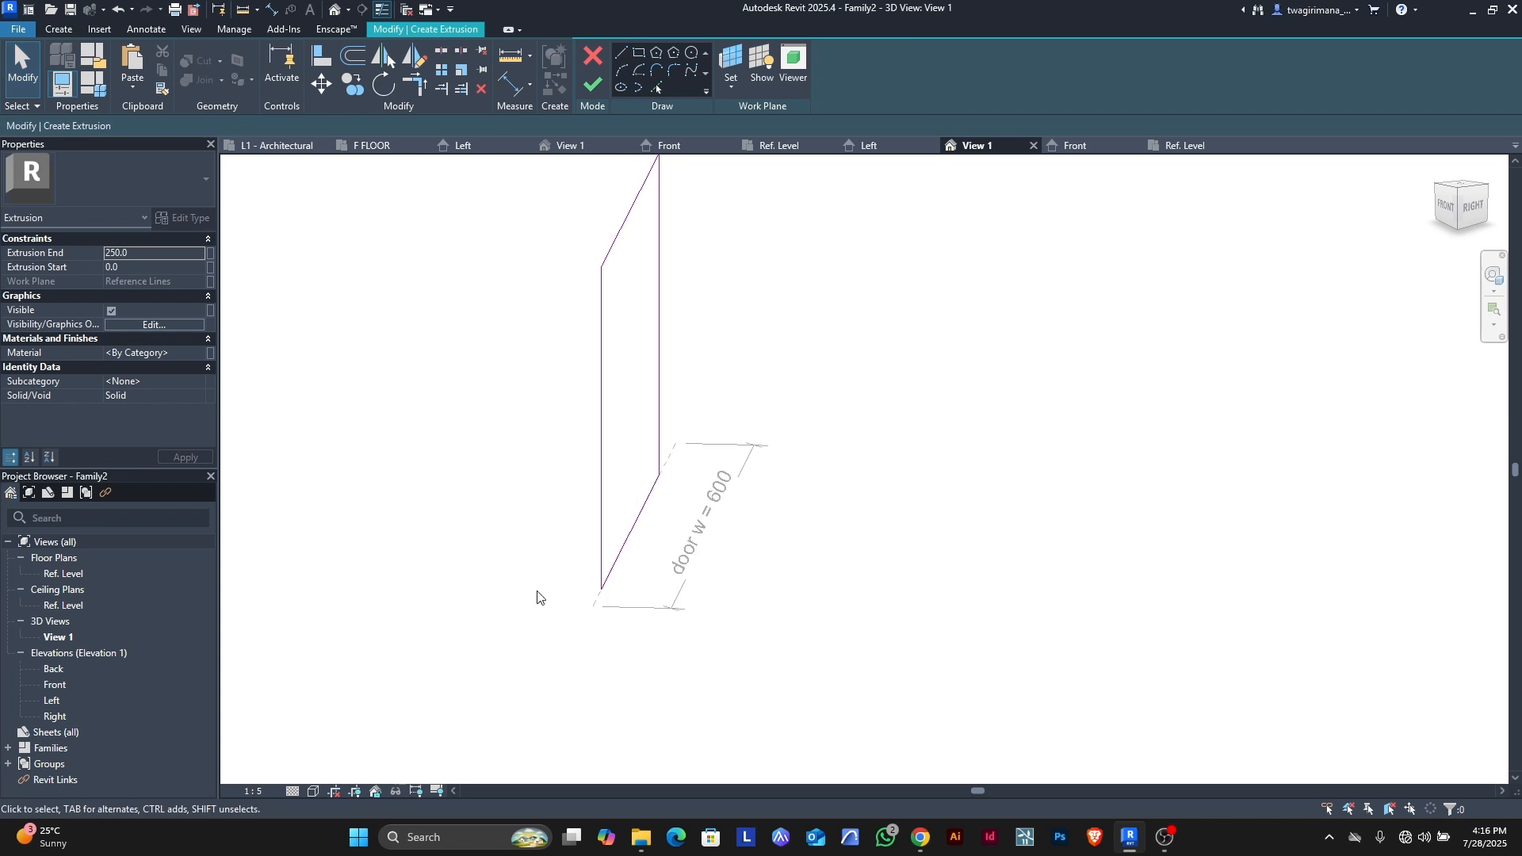
scroll(537, 596, "down", 1)
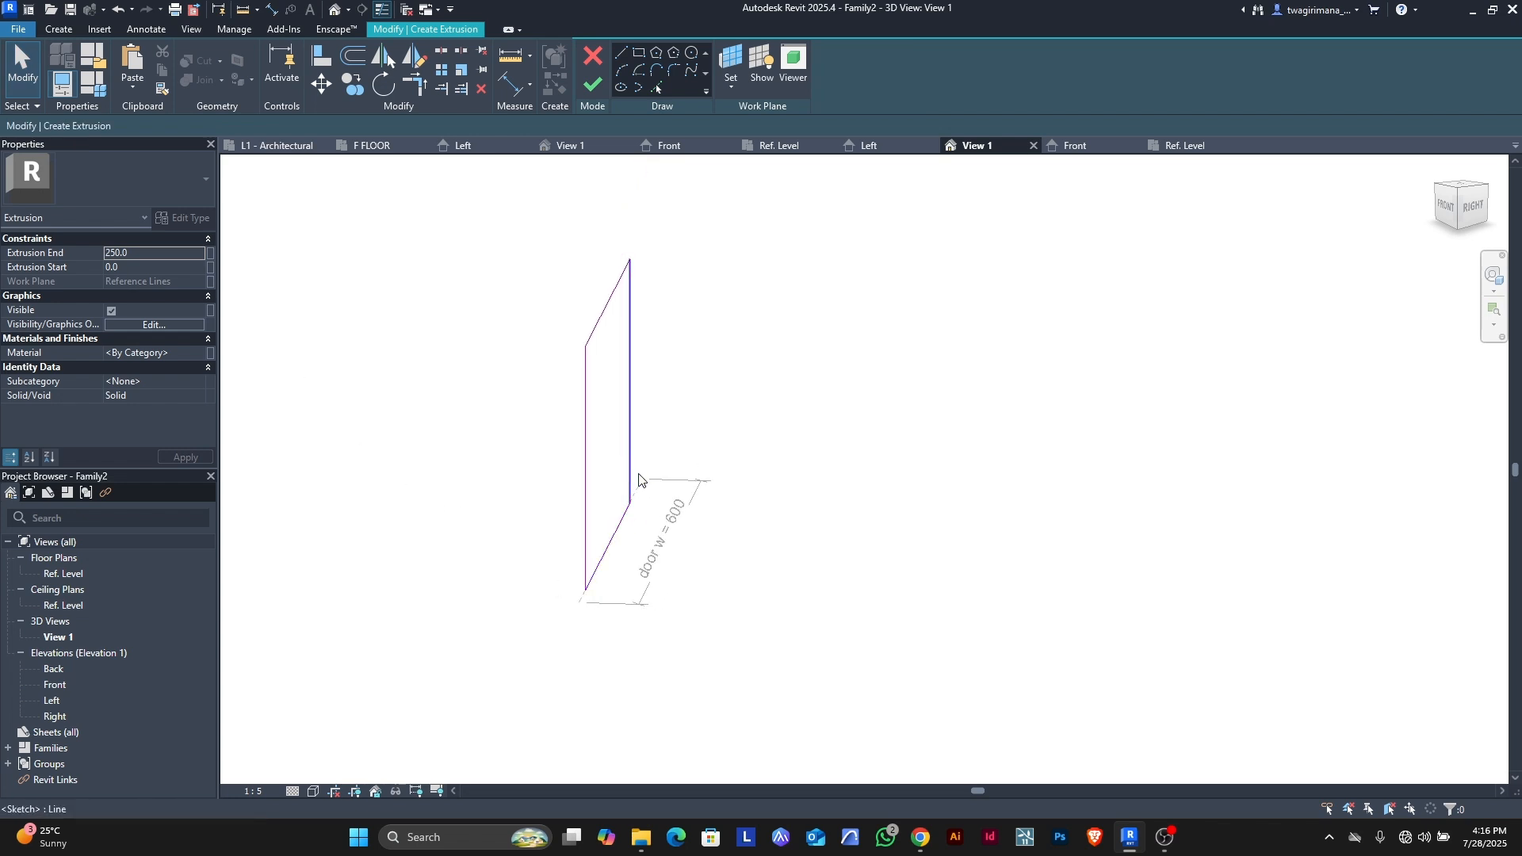
scroll(639, 481, "up", 2)
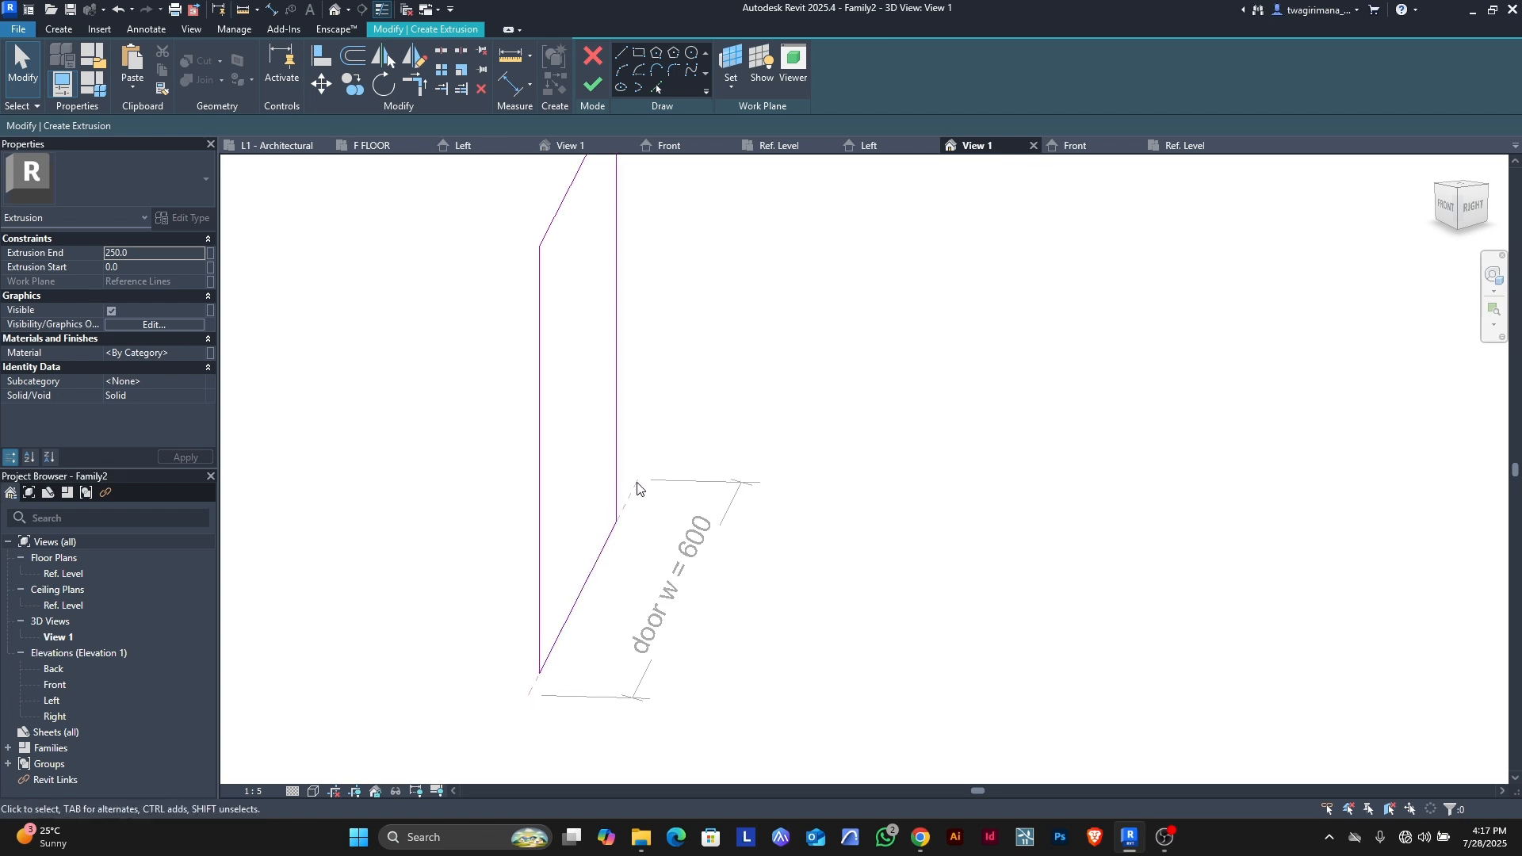
scroll(633, 478, "down", 3)
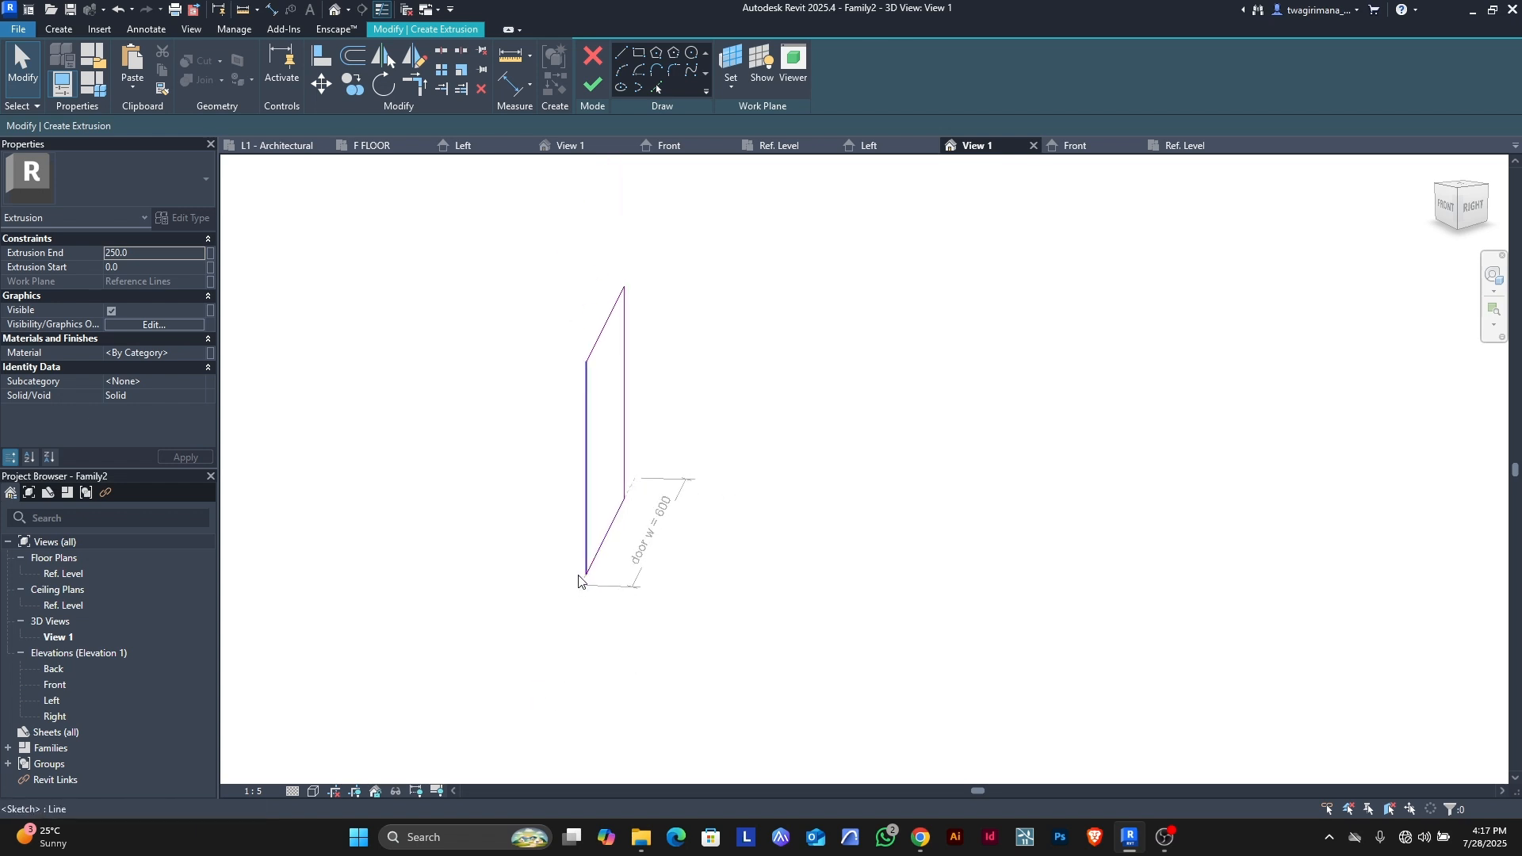
scroll(602, 503, "up", 2)
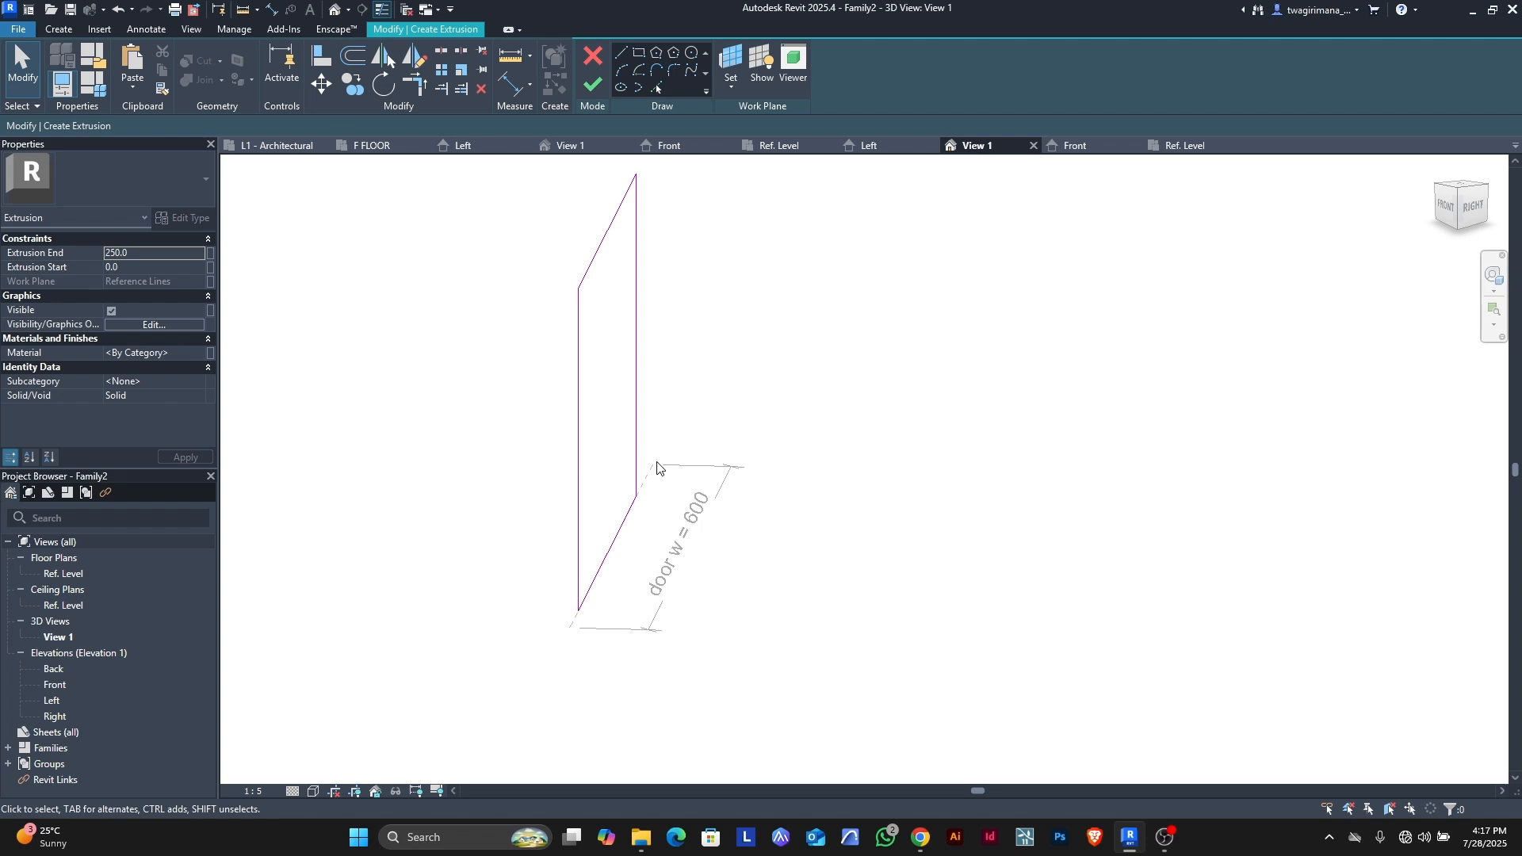
left_click(314, 59)
scroll(666, 474, "up", 2)
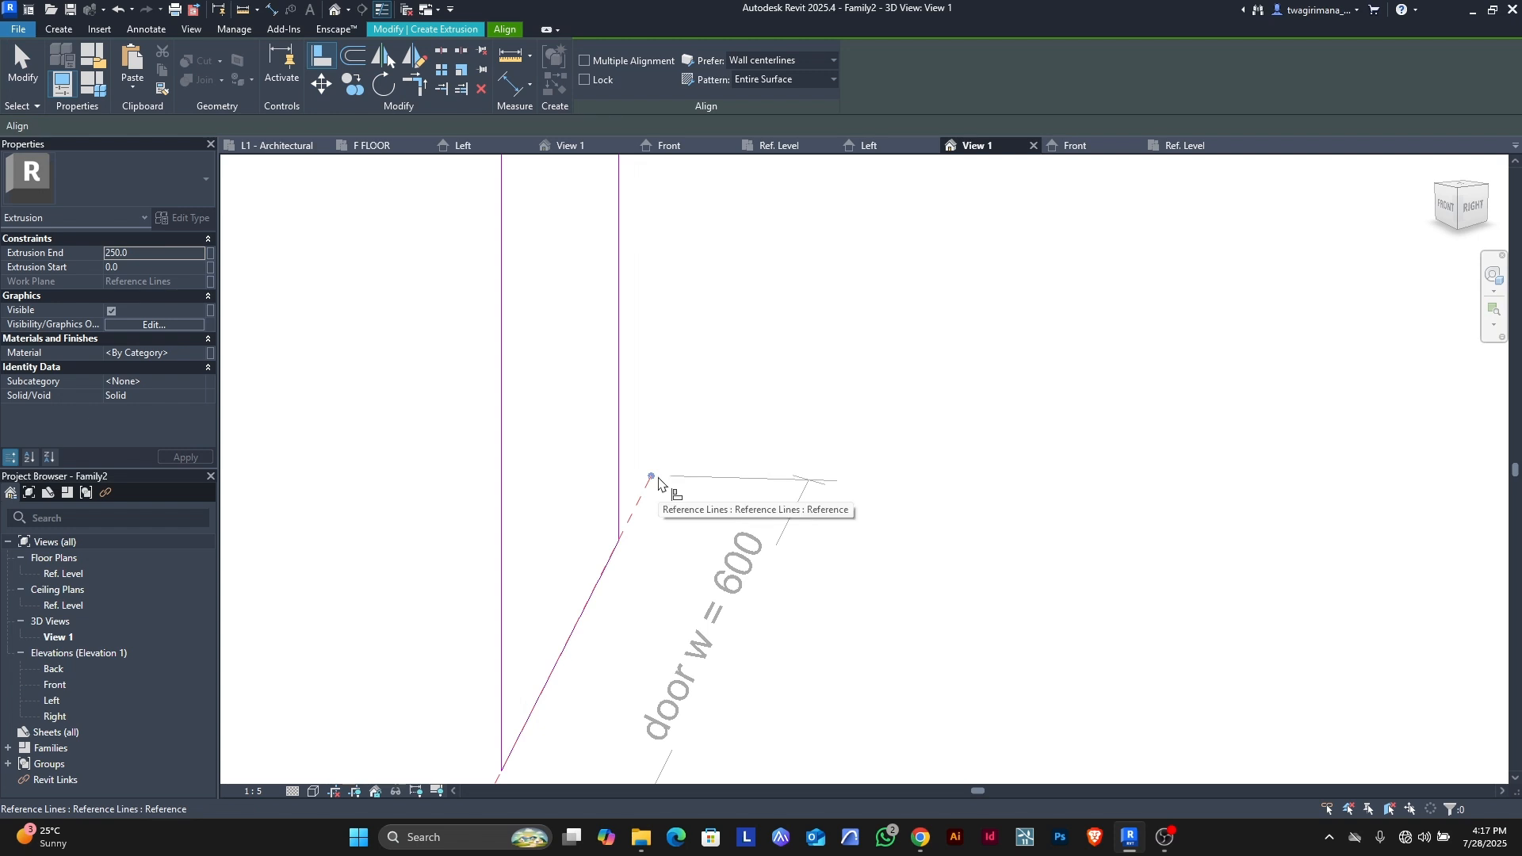
left_click(657, 479)
left_click(619, 416)
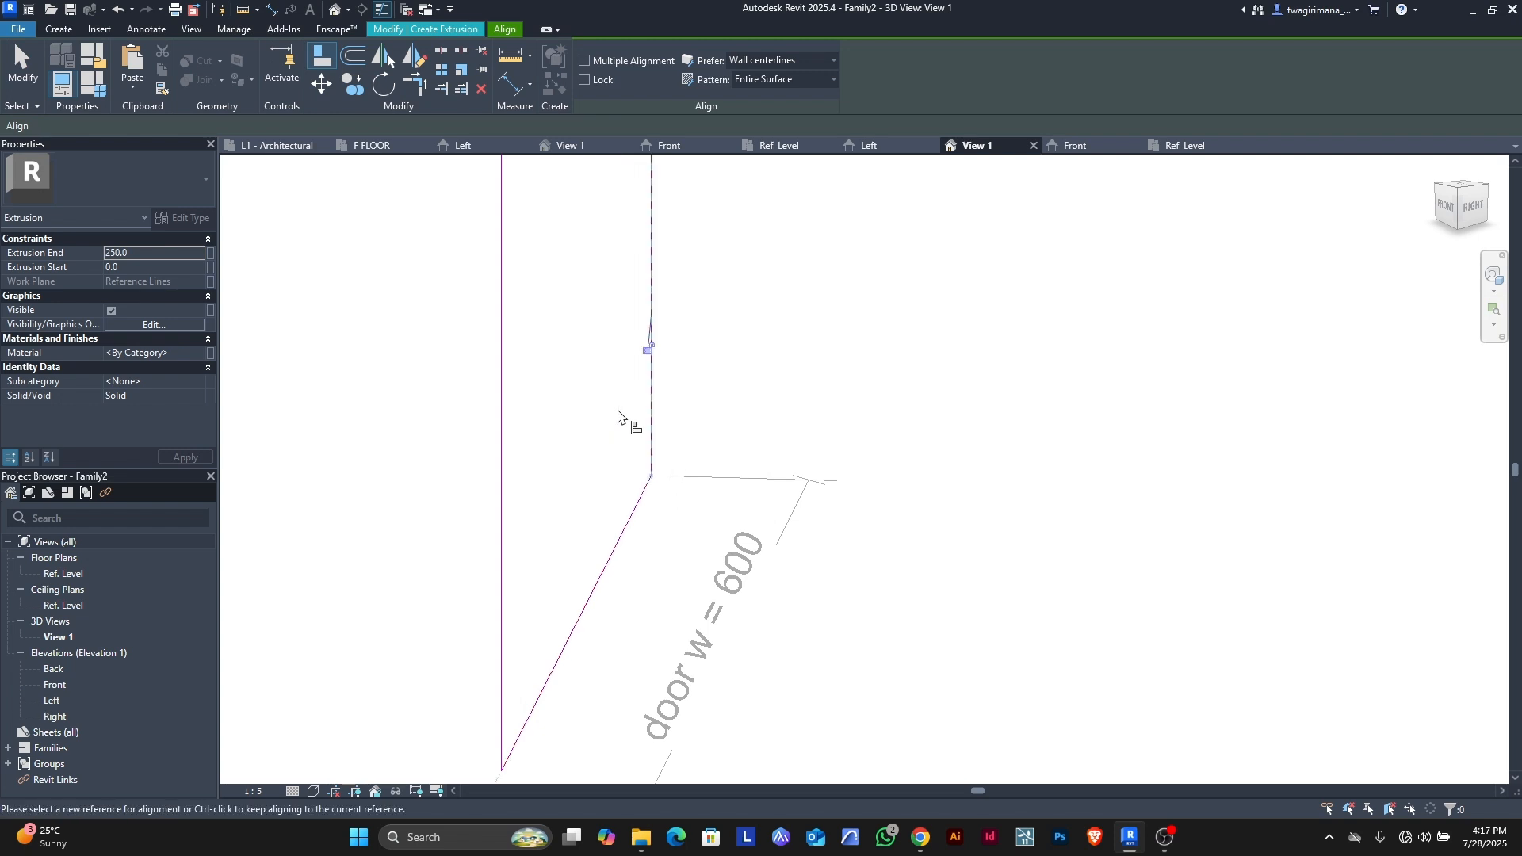
left_click(648, 349)
- Align and lock the rectangle's near vertical edge to the reference line's other endpoint, and finish the extrusion with a 250 mm depth
scroll(670, 337, "down", 2)
scroll(633, 547, "up", 2)
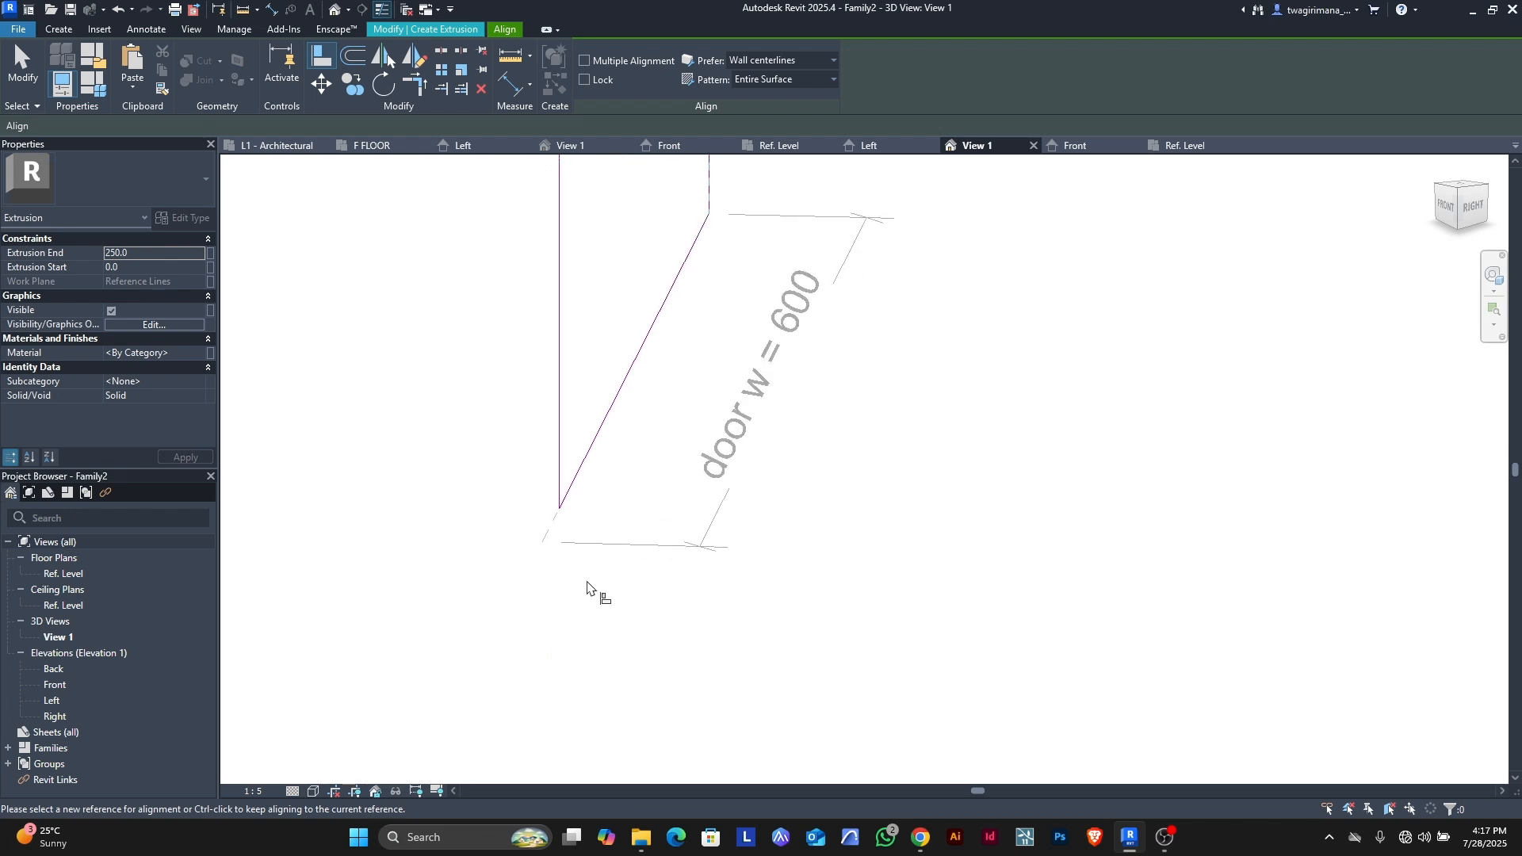
left_click(556, 426)
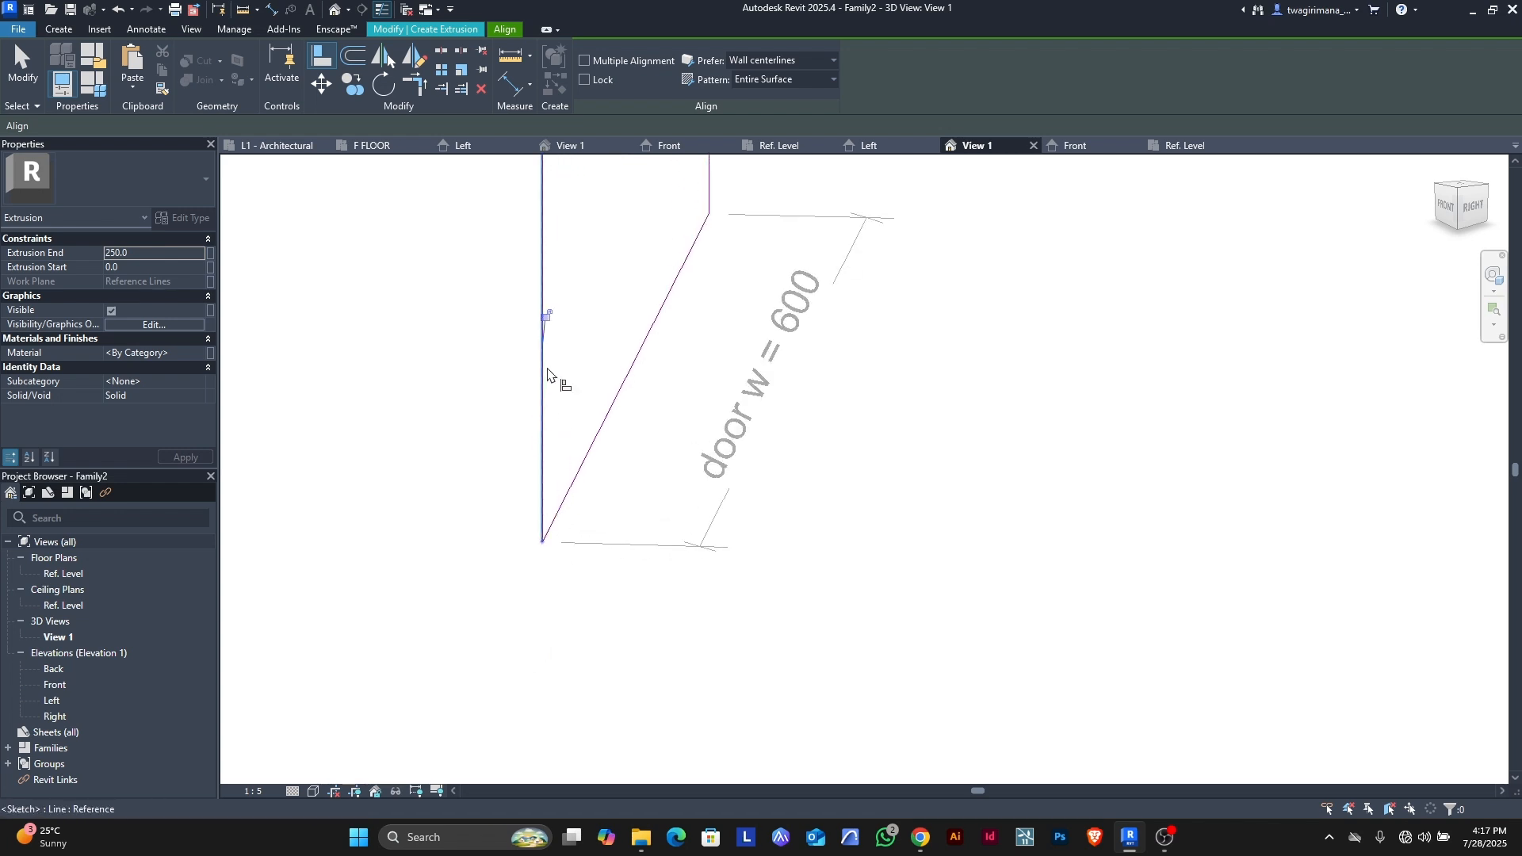
scroll(690, 602, "down", 3)
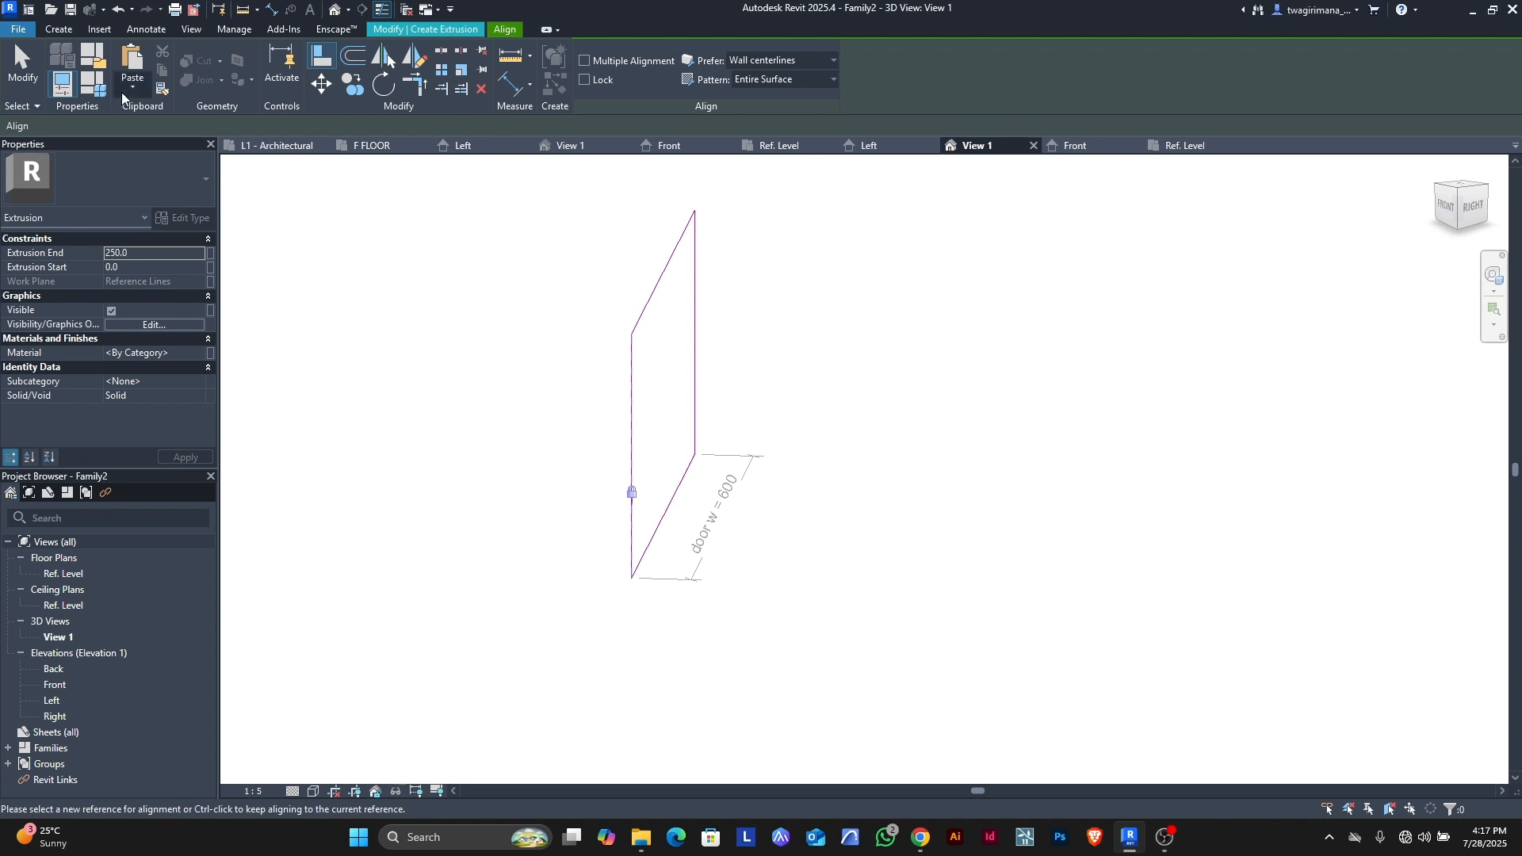
left_click(22, 70)
left_click(587, 87)
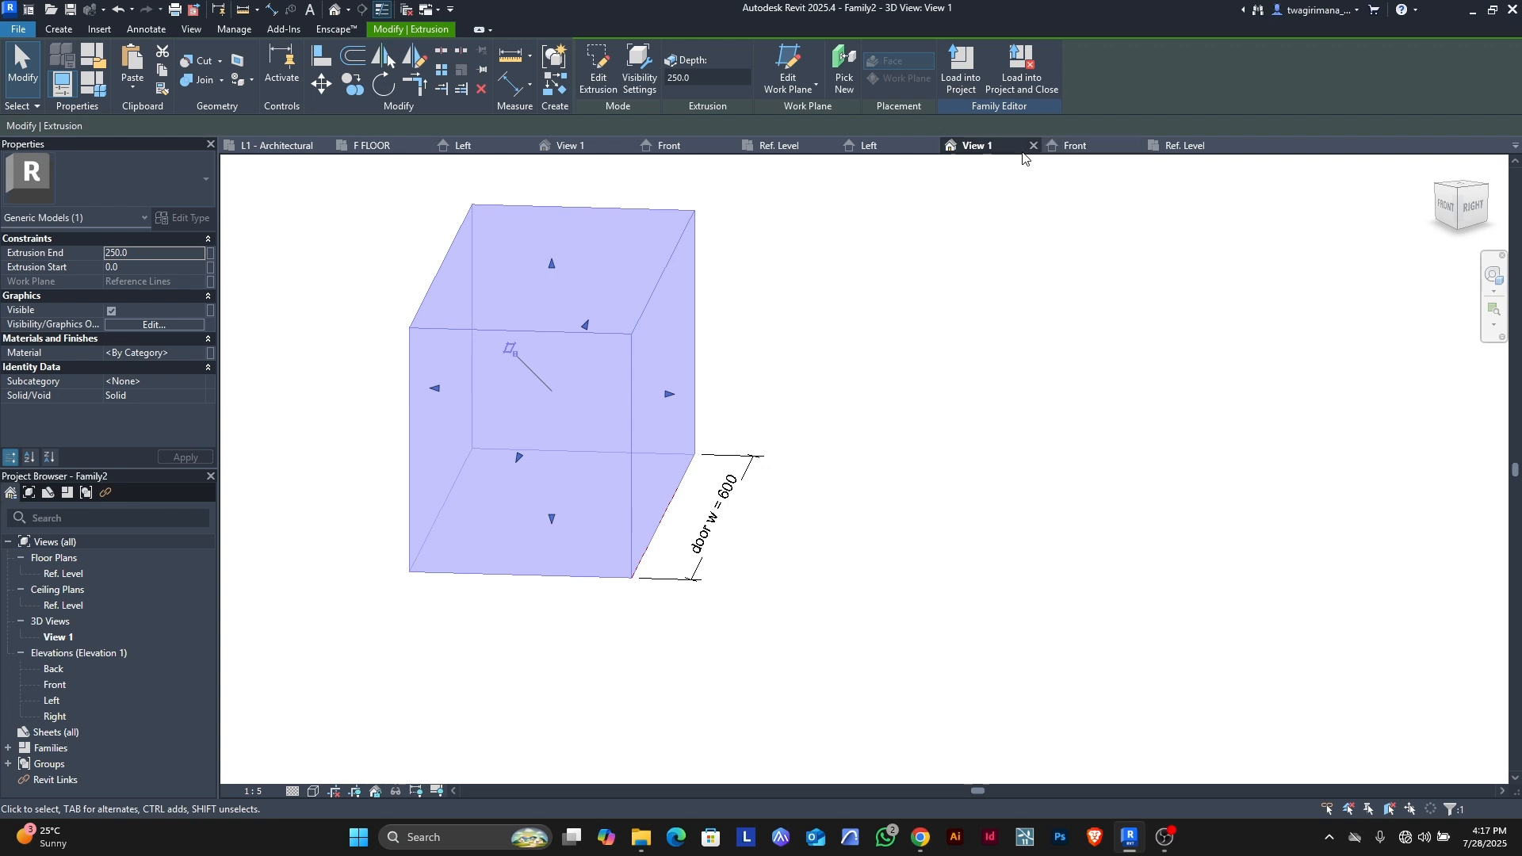
- Examine the extrusion's height against the door h reference planes in the Front elevation, and return to the 3D view
scroll(1030, 364, "down", 2)
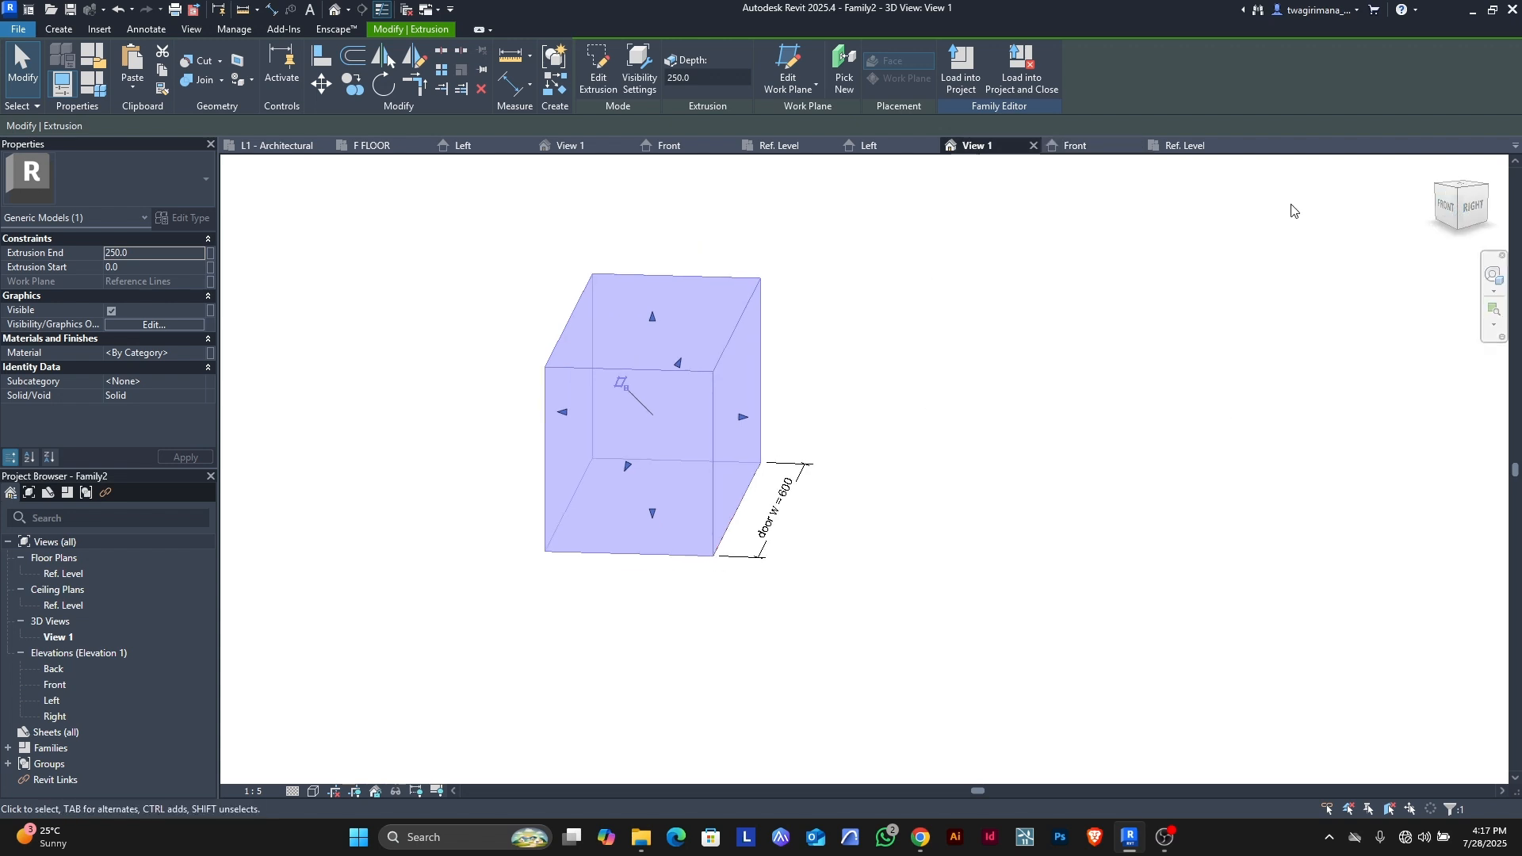
left_click(1078, 146)
scroll(702, 547, "up", 2)
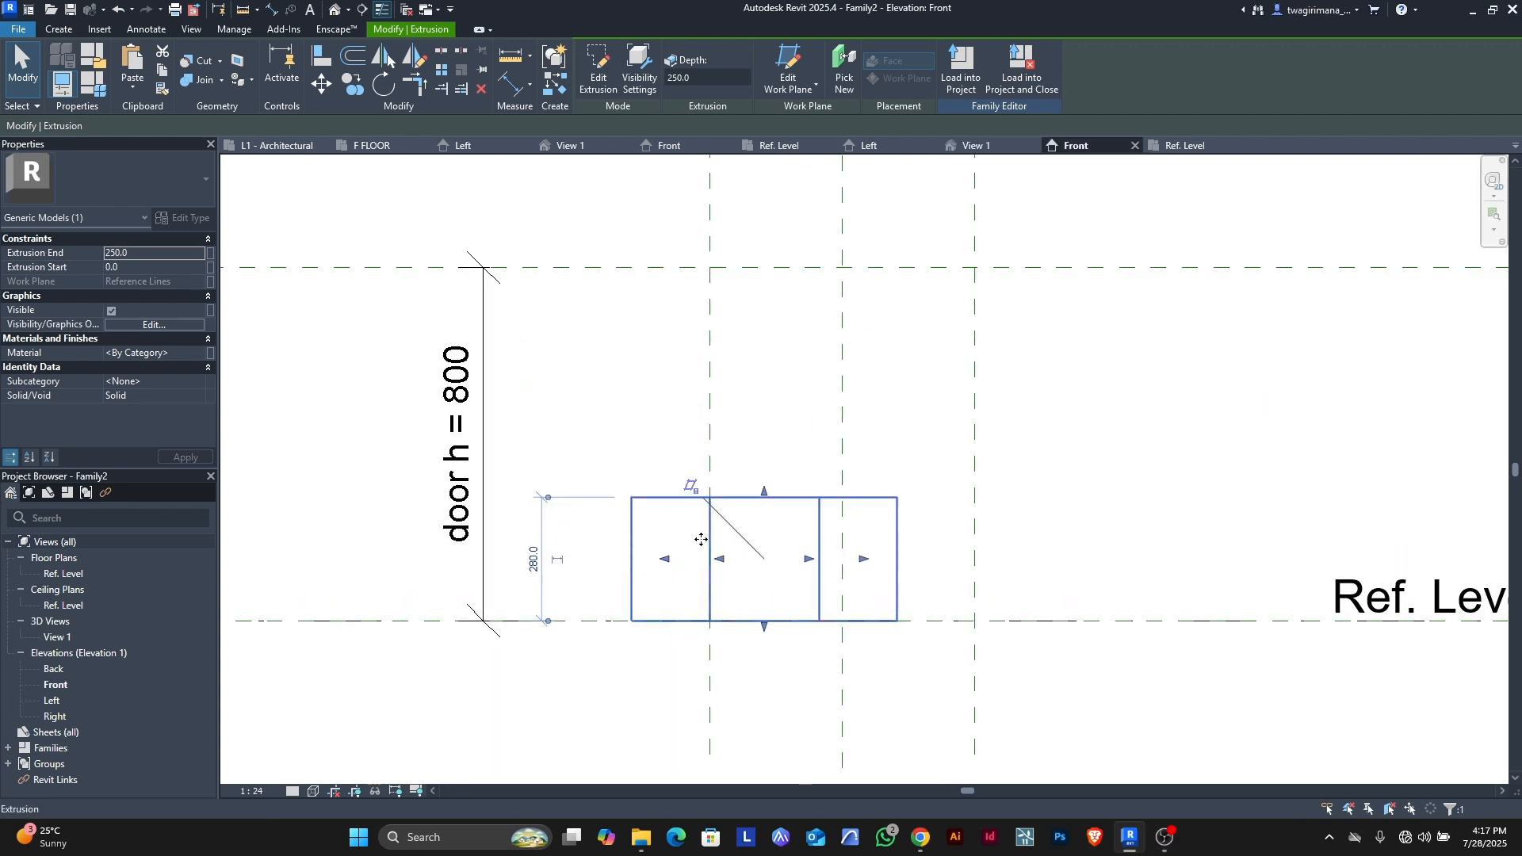
scroll(702, 547, "down", 1)
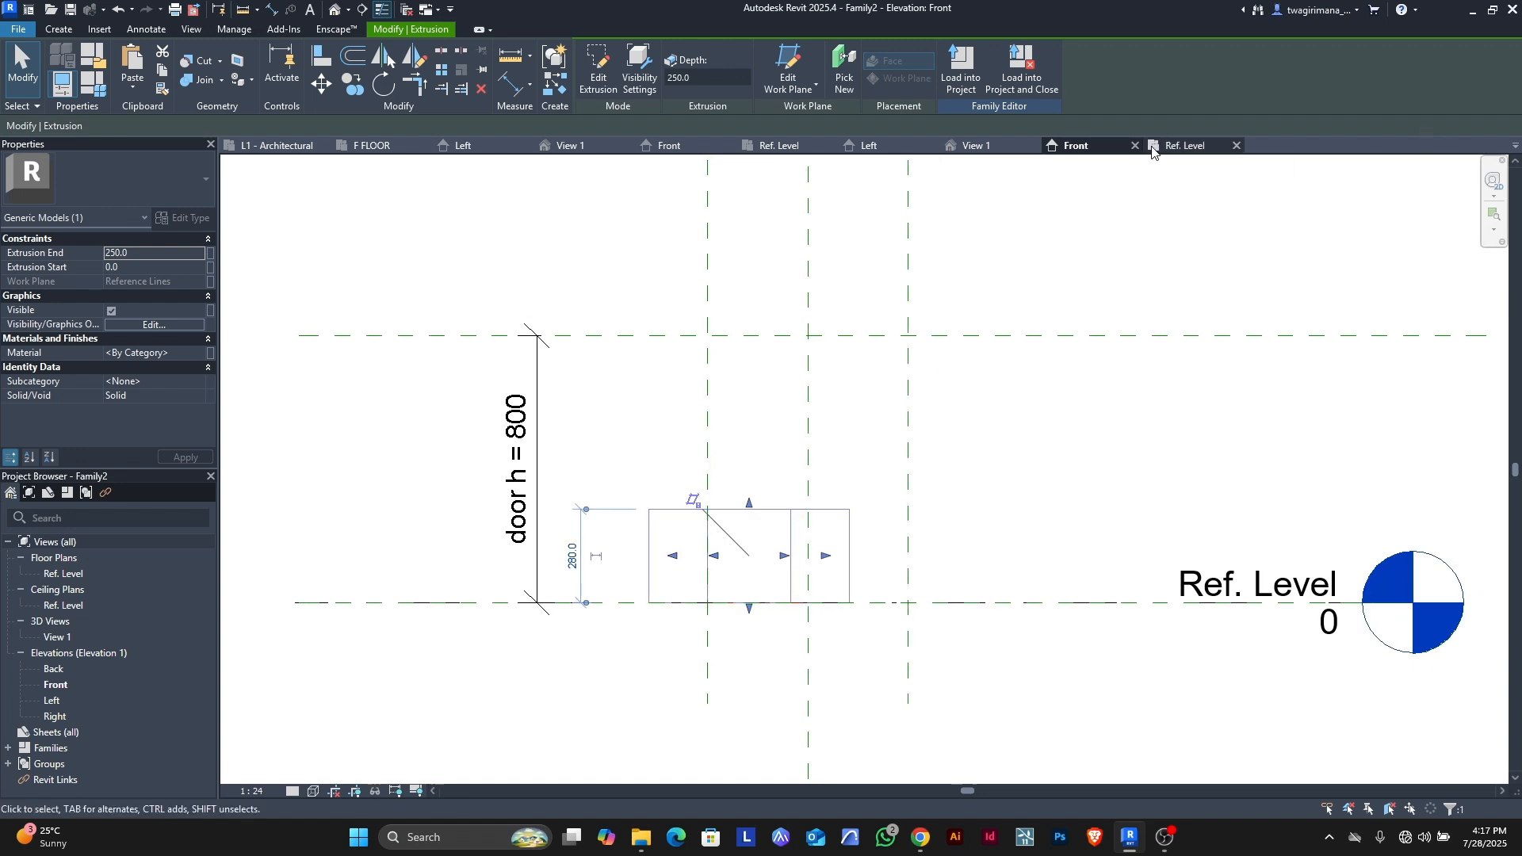
left_click(983, 147)
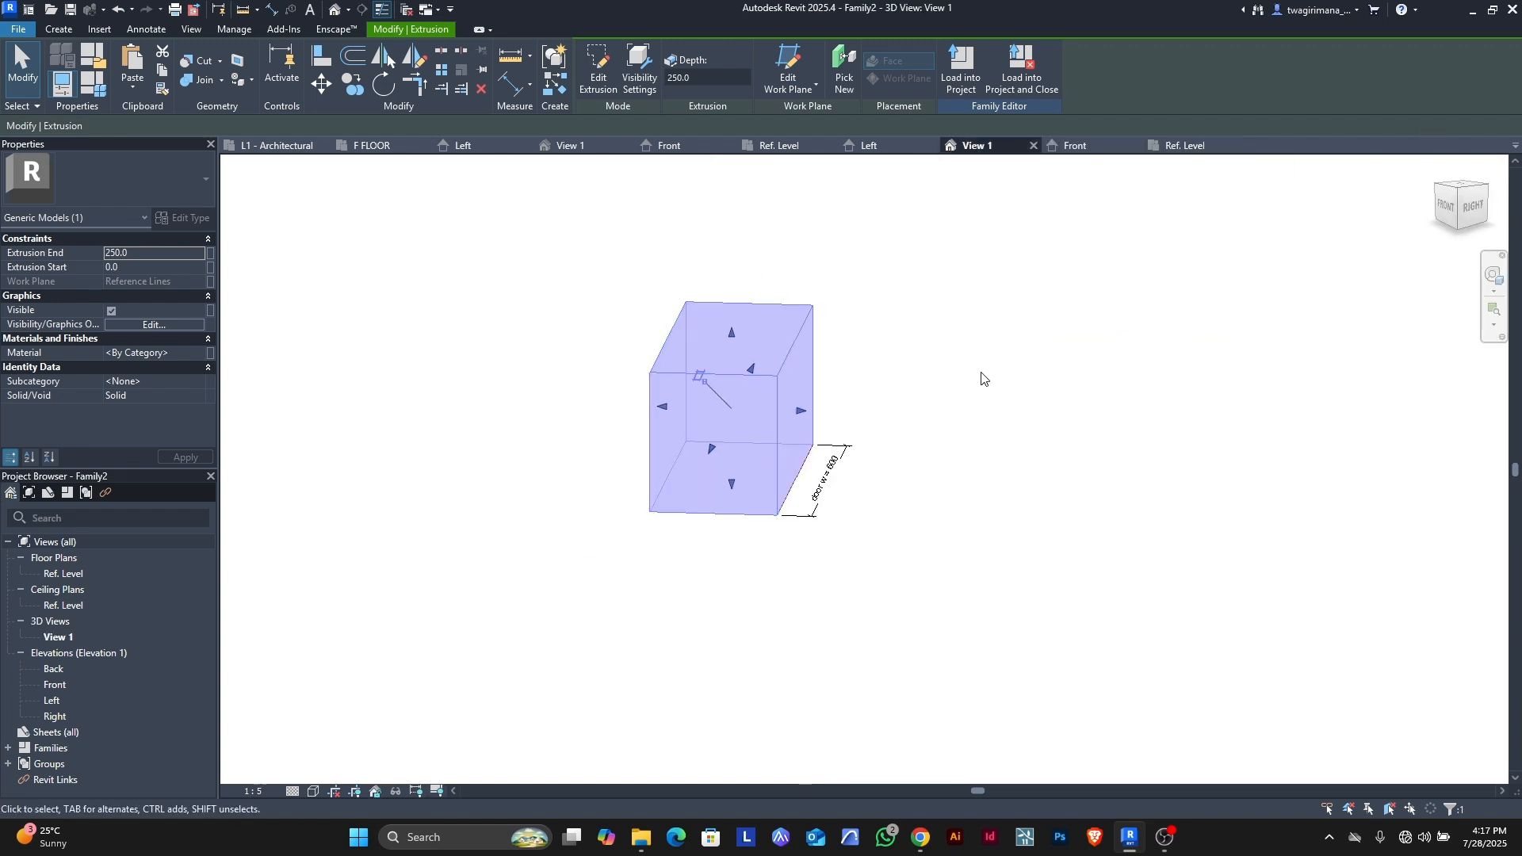
left_click(1487, 226)
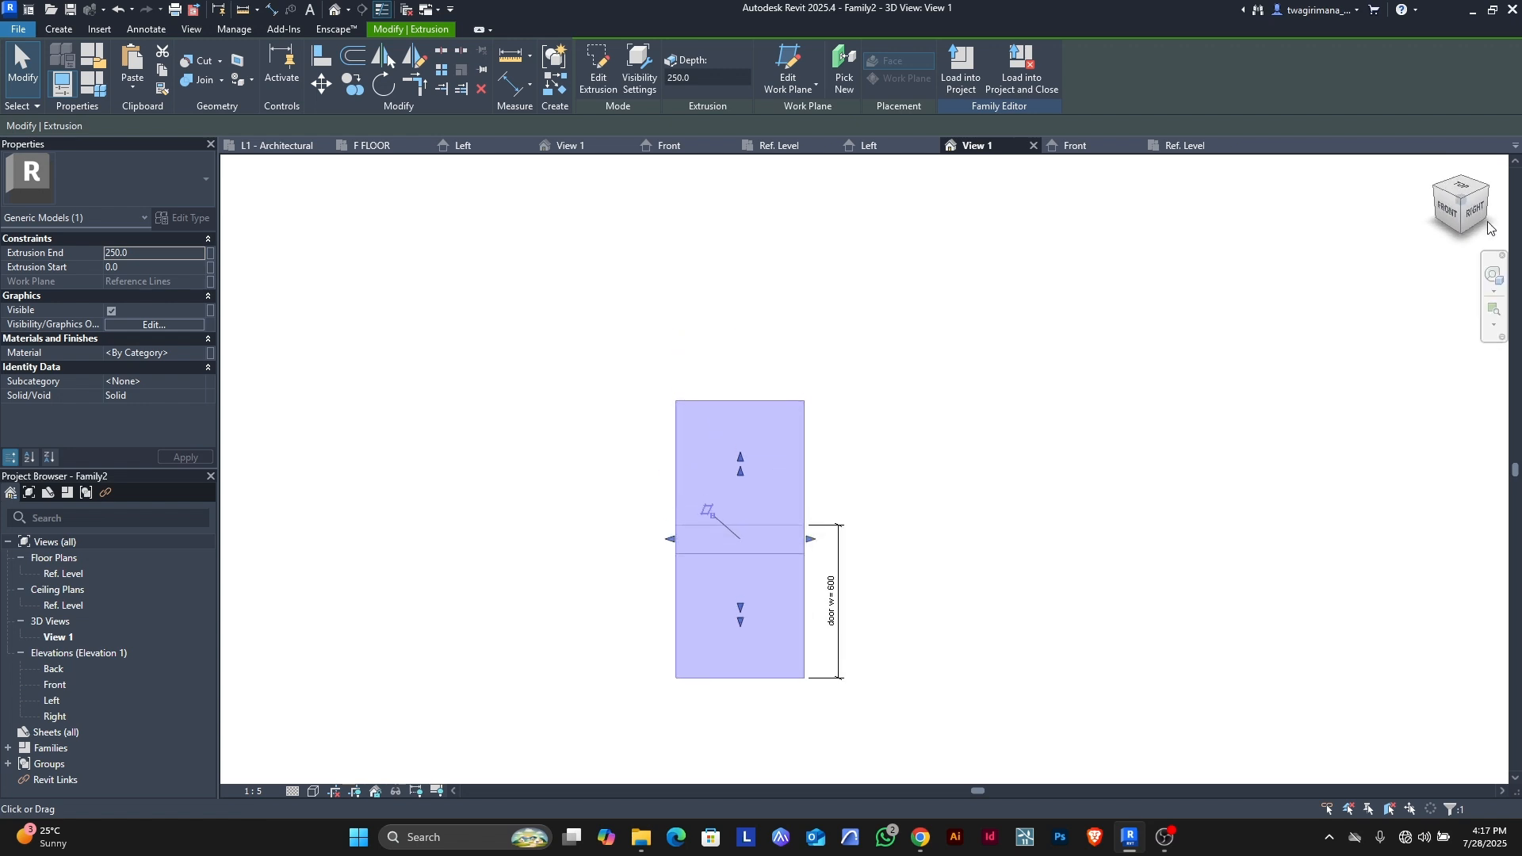
- Associate the door extrusion's Extrusion End with the door d family parameter
left_click(1449, 211)
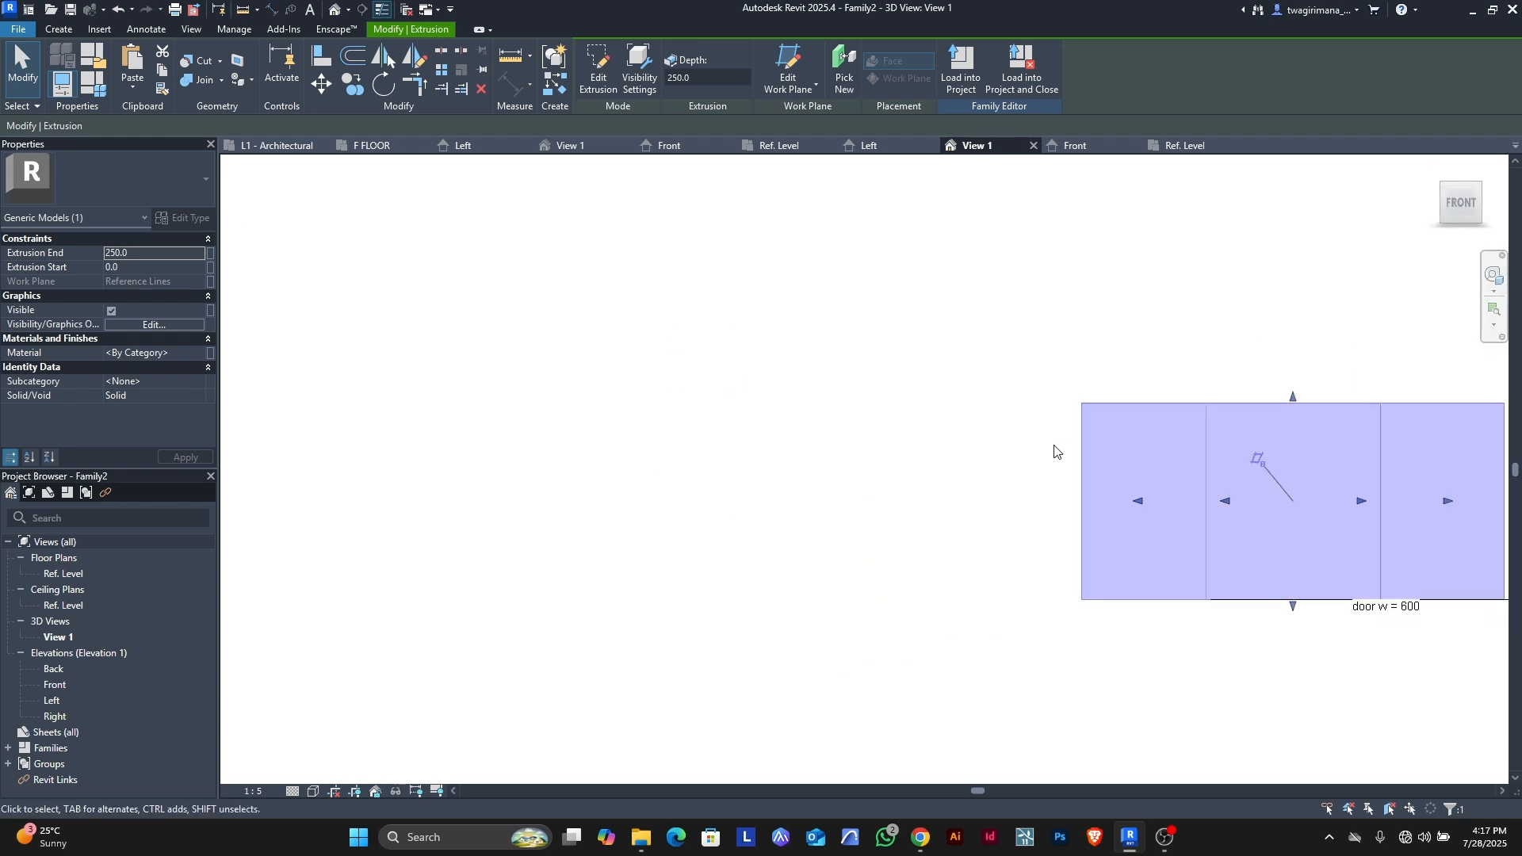
left_click(1480, 207)
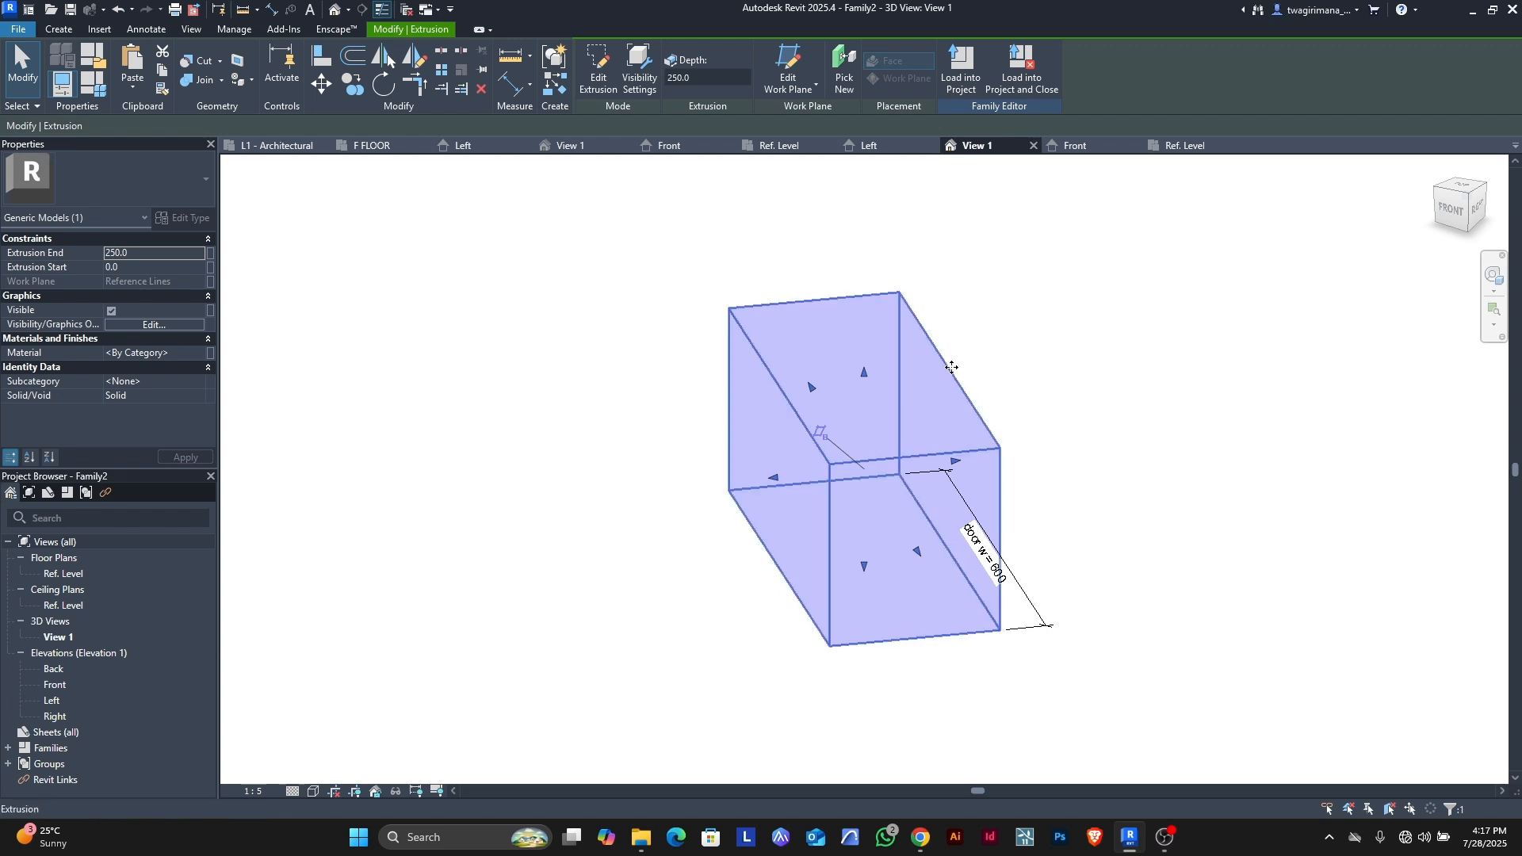
scroll(975, 492, "up", 2)
left_click(1059, 456)
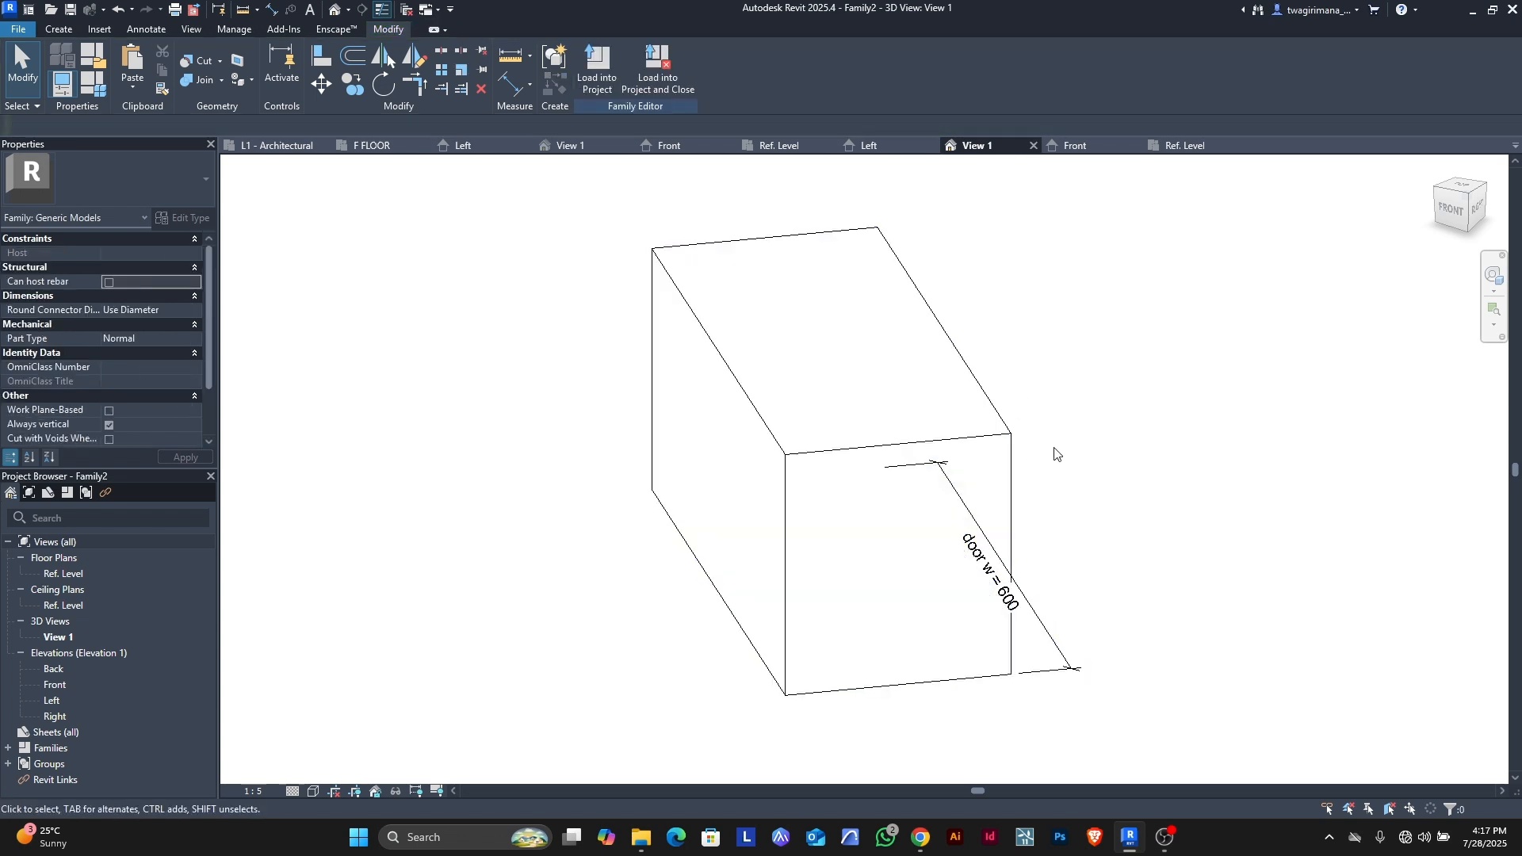
left_click(1007, 457)
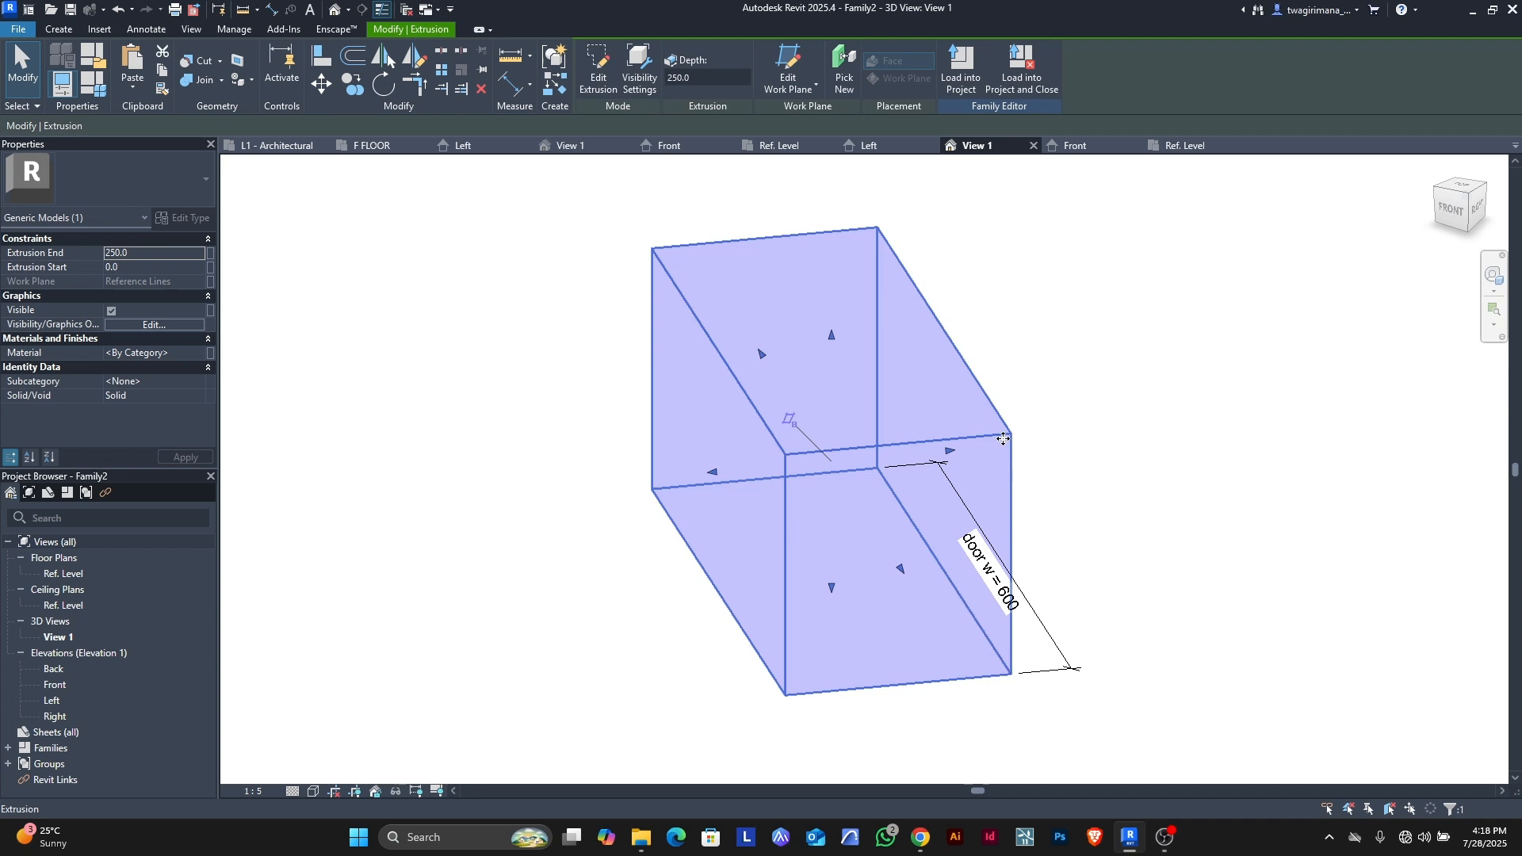
left_click(211, 254)
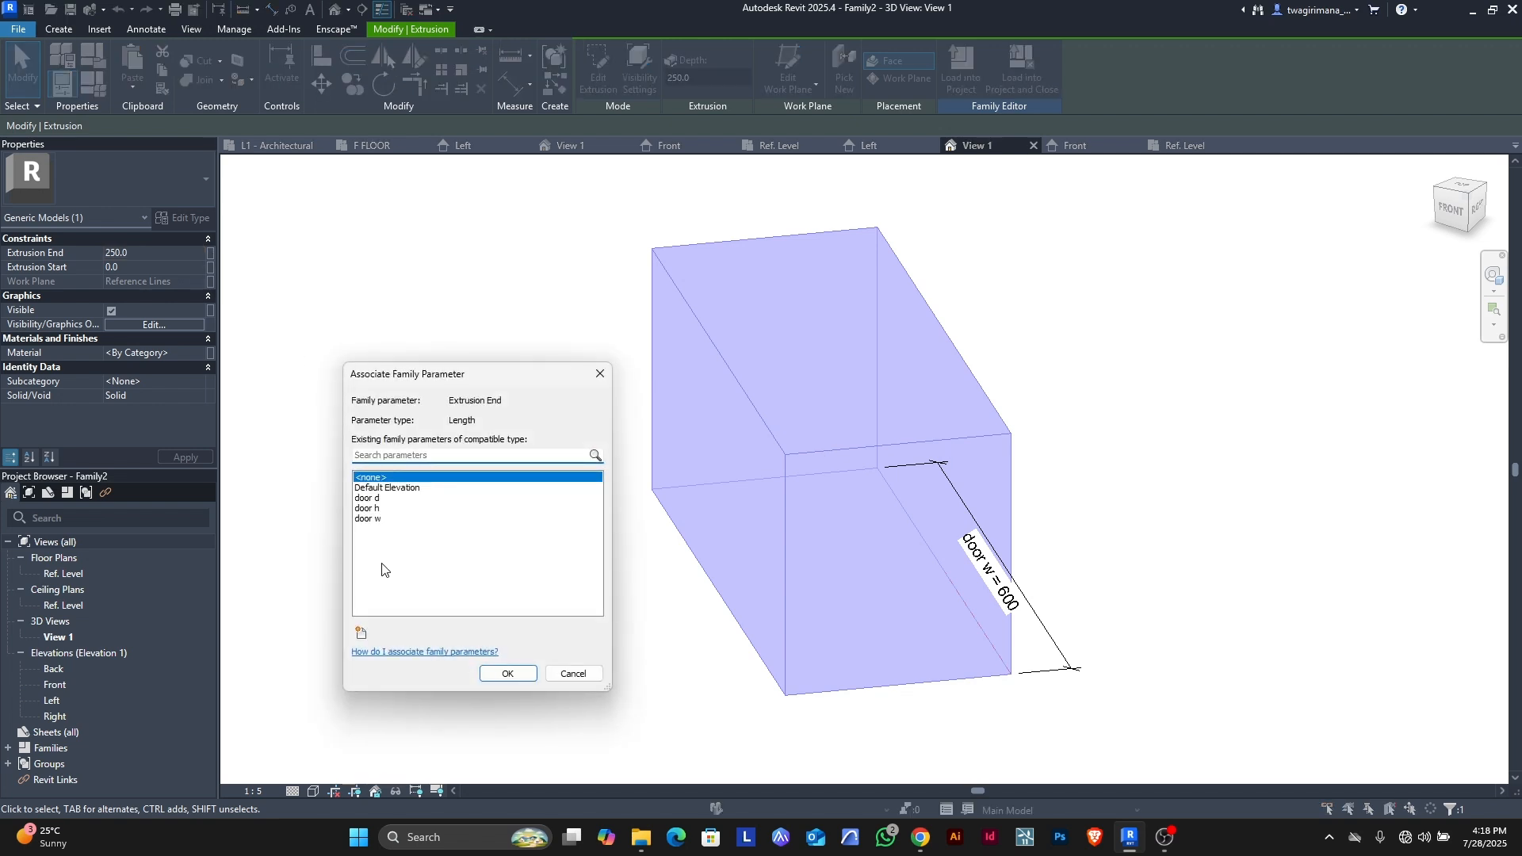
left_click(368, 500)
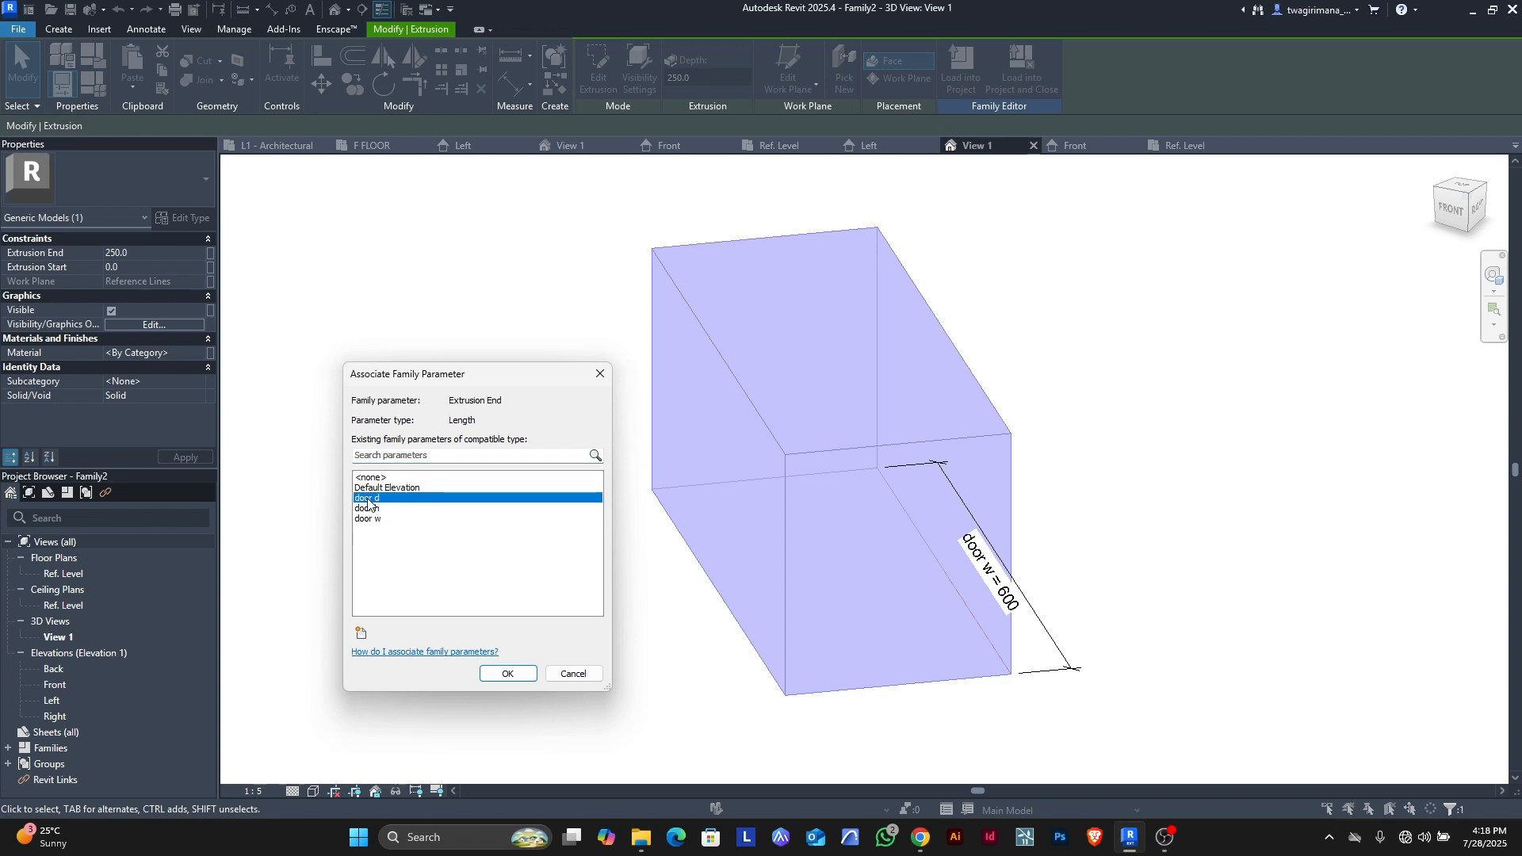
left_click(504, 674)
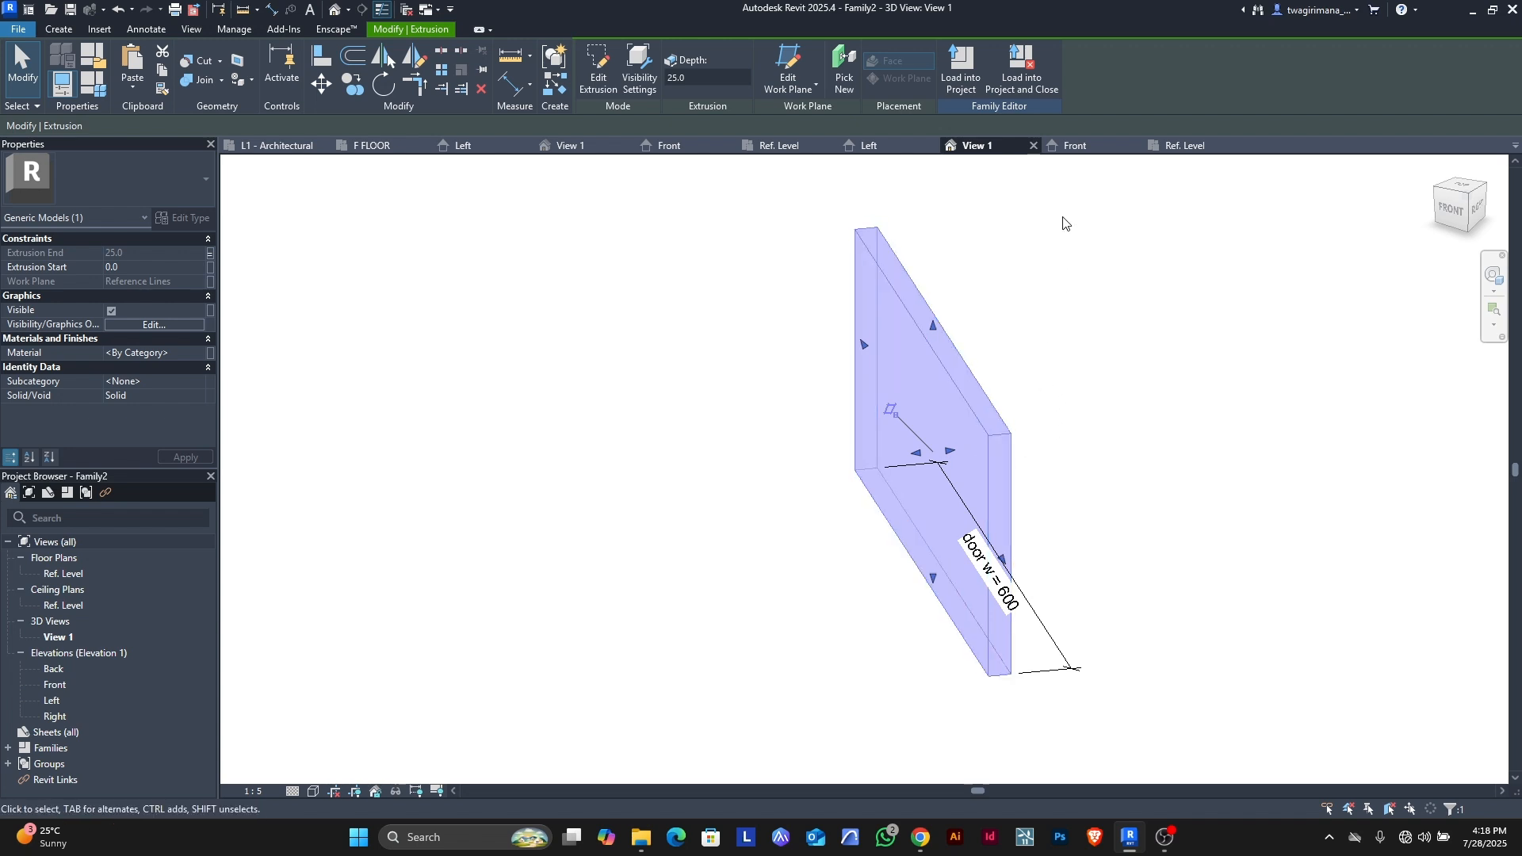
- In the Front elevation, stretch the extrusion's upper edge to the upper door h reference plane and lock its upper and lower edges
left_click(1076, 147)
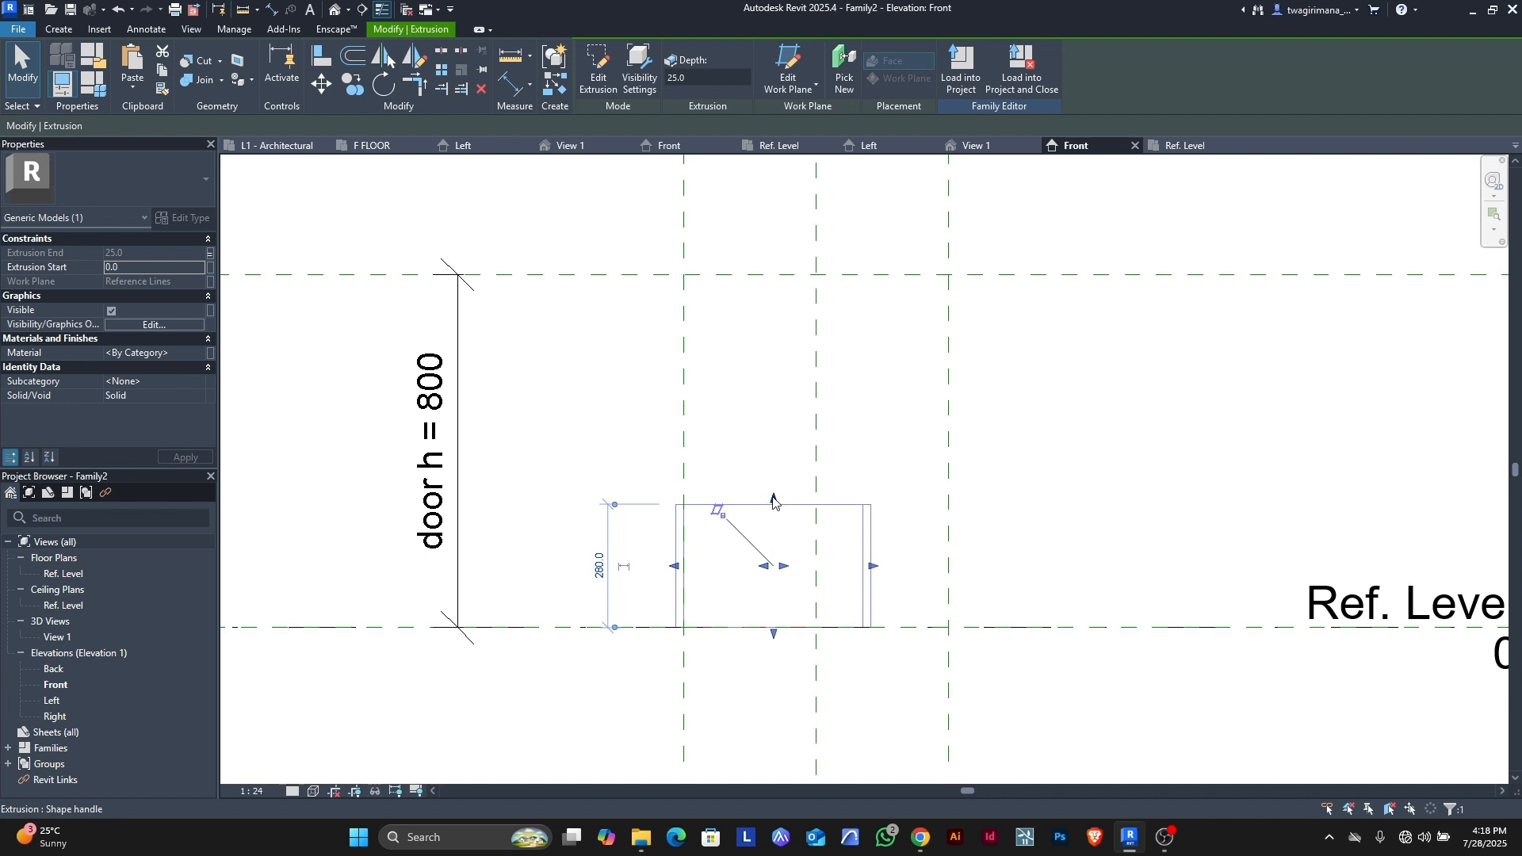
left_click_drag(772, 501, 776, 277)
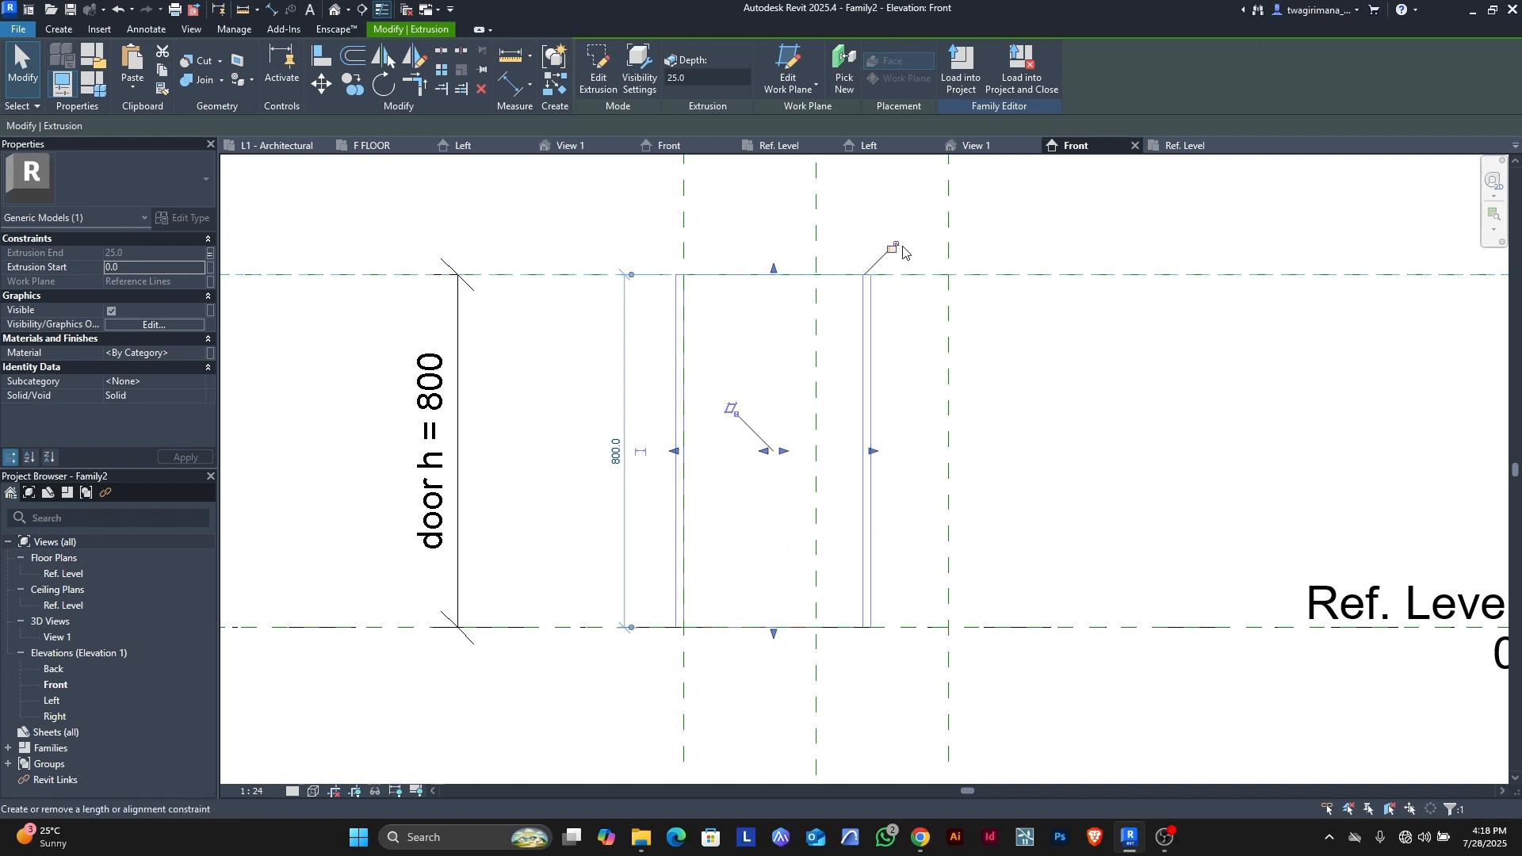
mouse_move(773, 637)
left_mouse_down()
mouse_move(783, 547)
mouse_move(774, 627)
left_mouse_up()
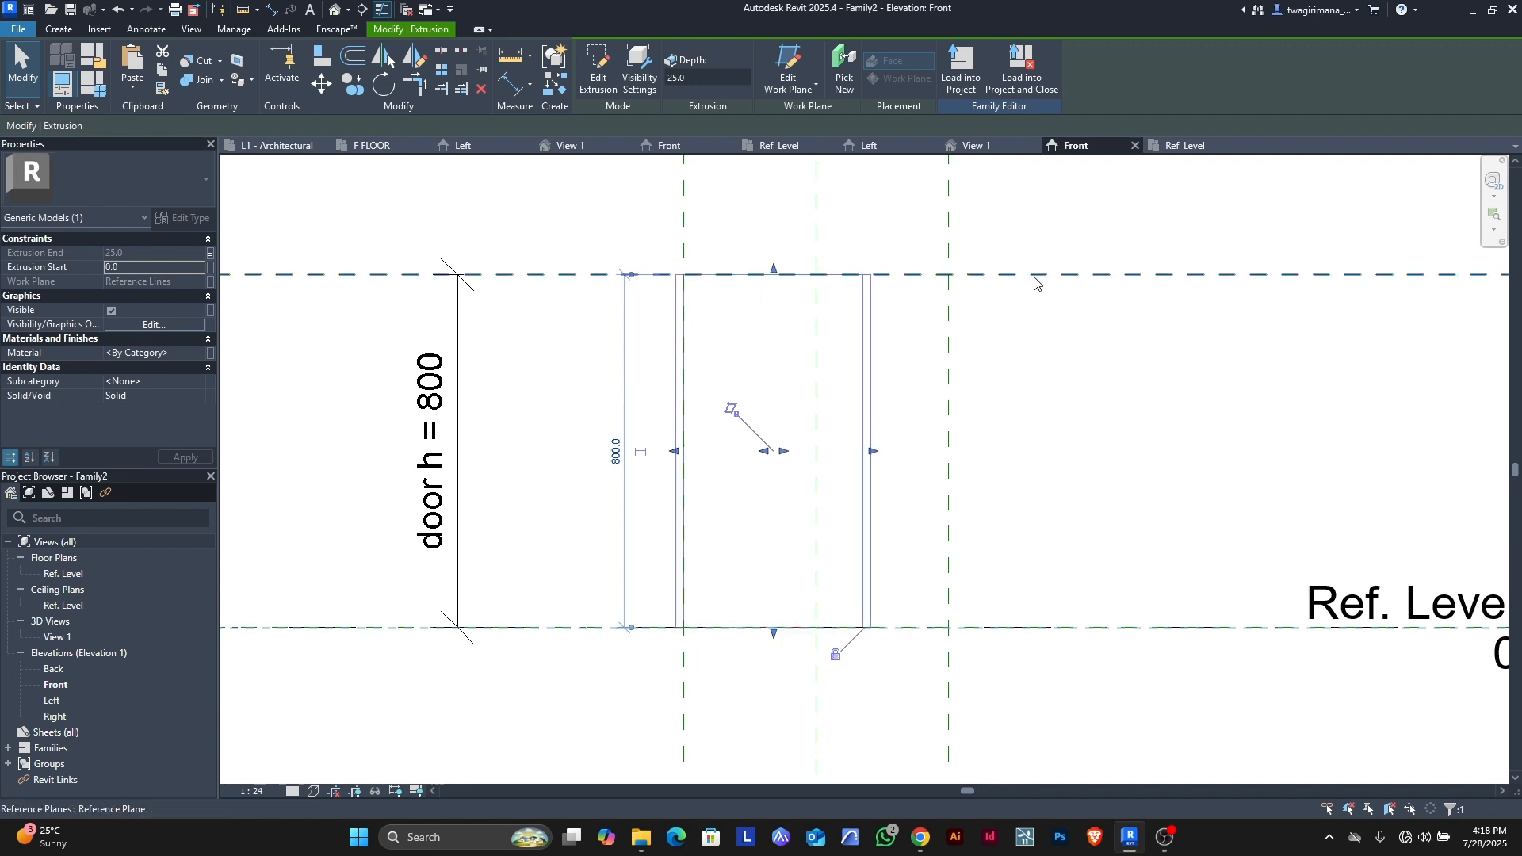
left_click(1058, 412)
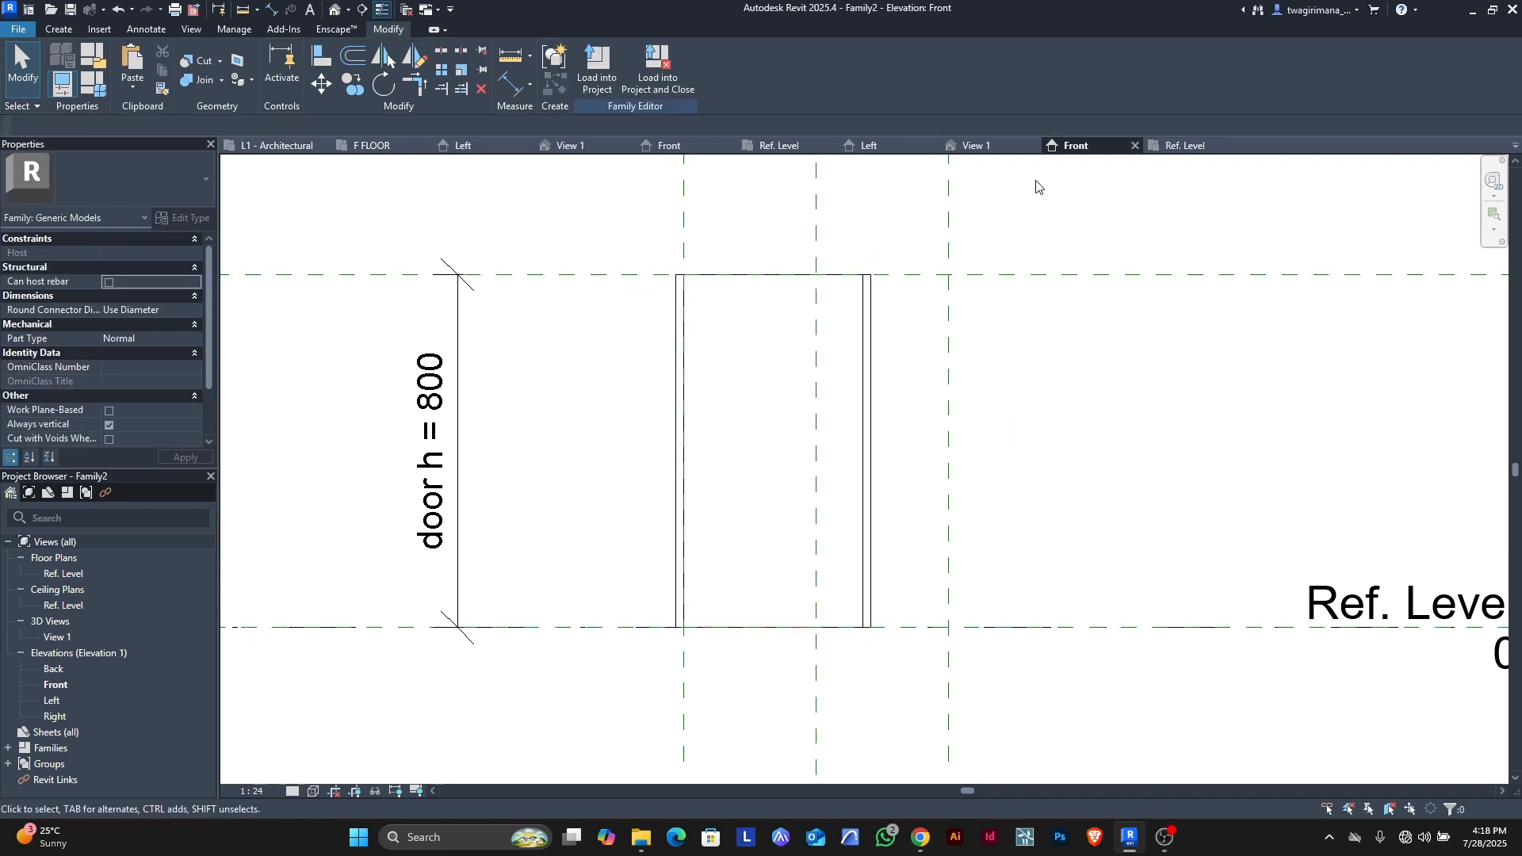
- Check the door panel in the Ref. Level plan and set the 3D view's visual style to Shaded
left_click(1169, 148)
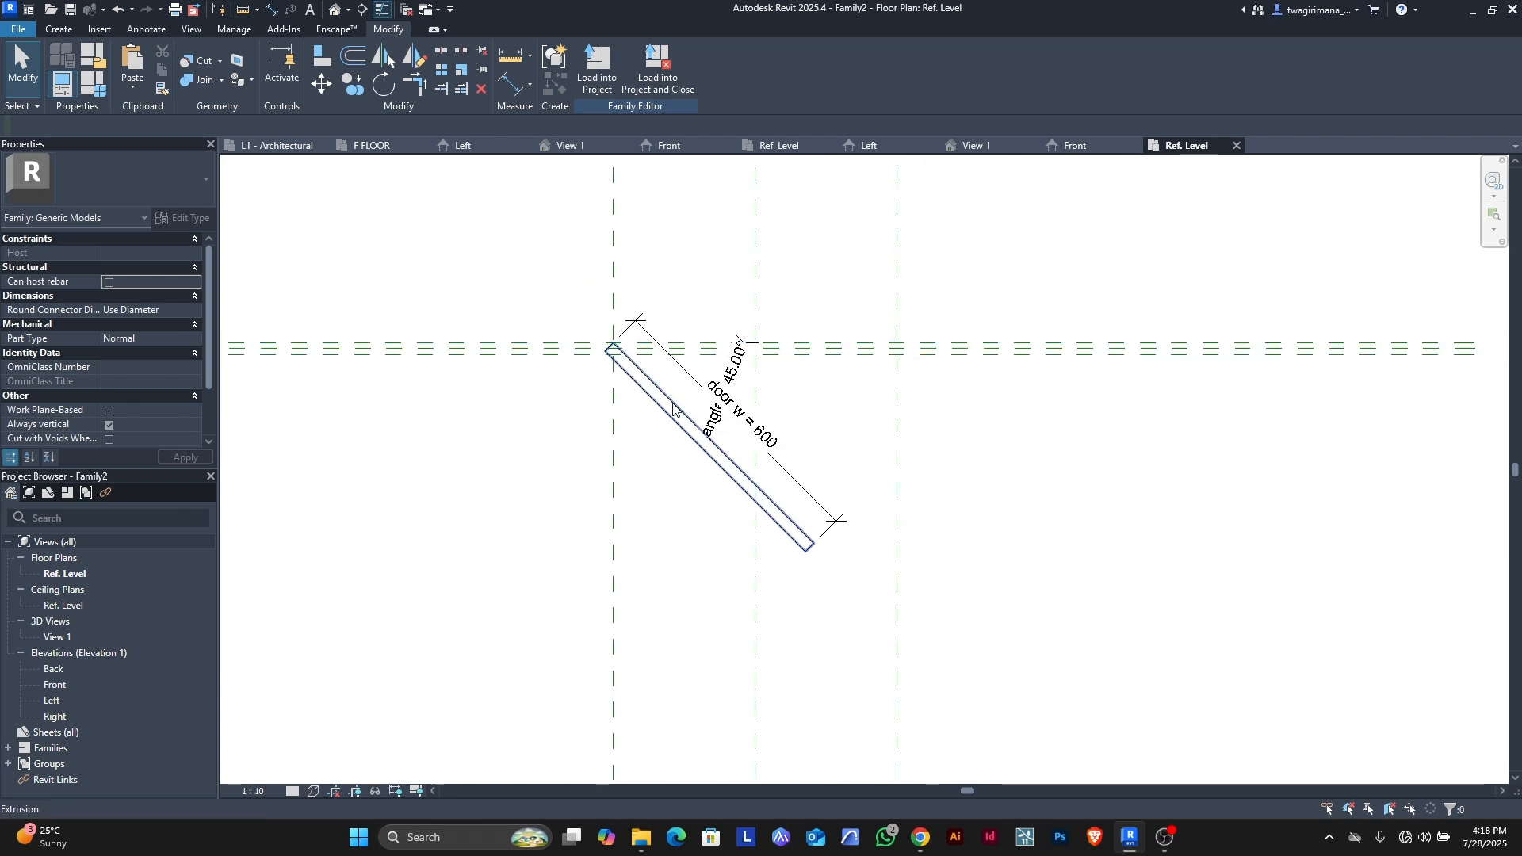
scroll(637, 368, "up", 3)
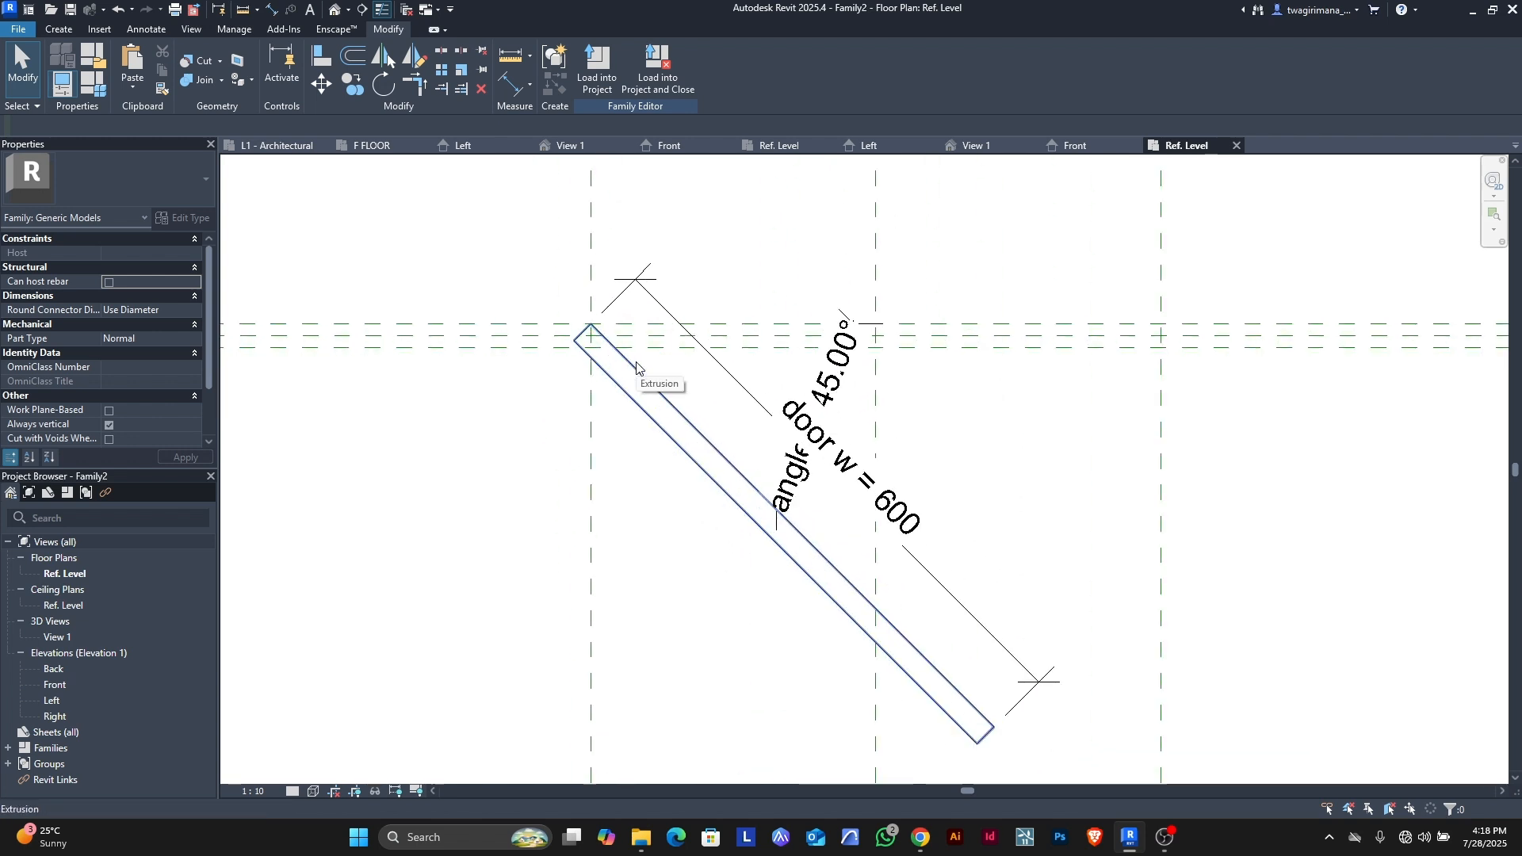
scroll(637, 369, "down", 1)
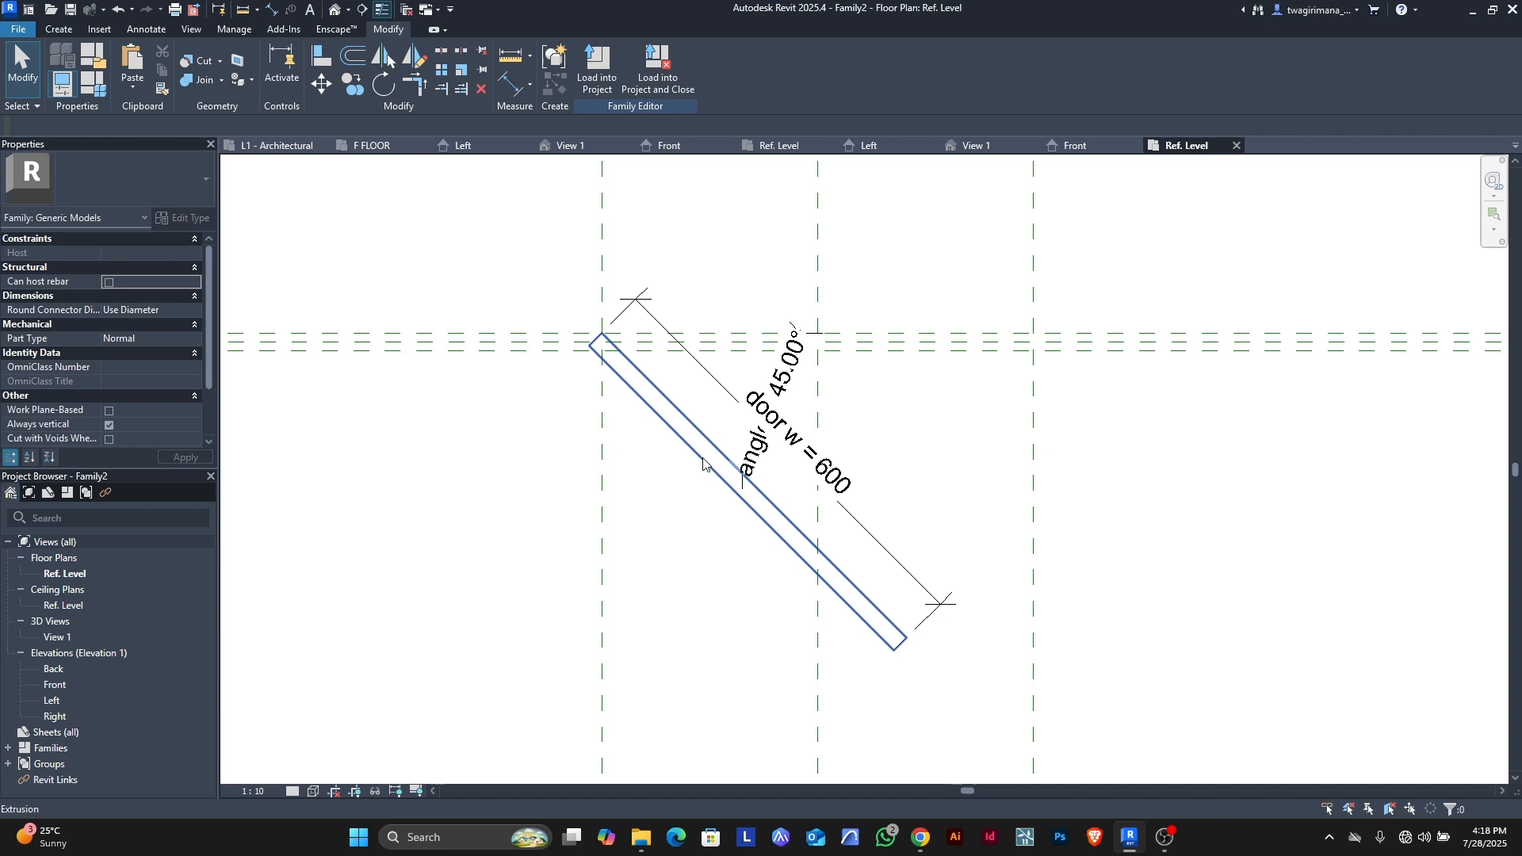
scroll(451, 388, "down", 1)
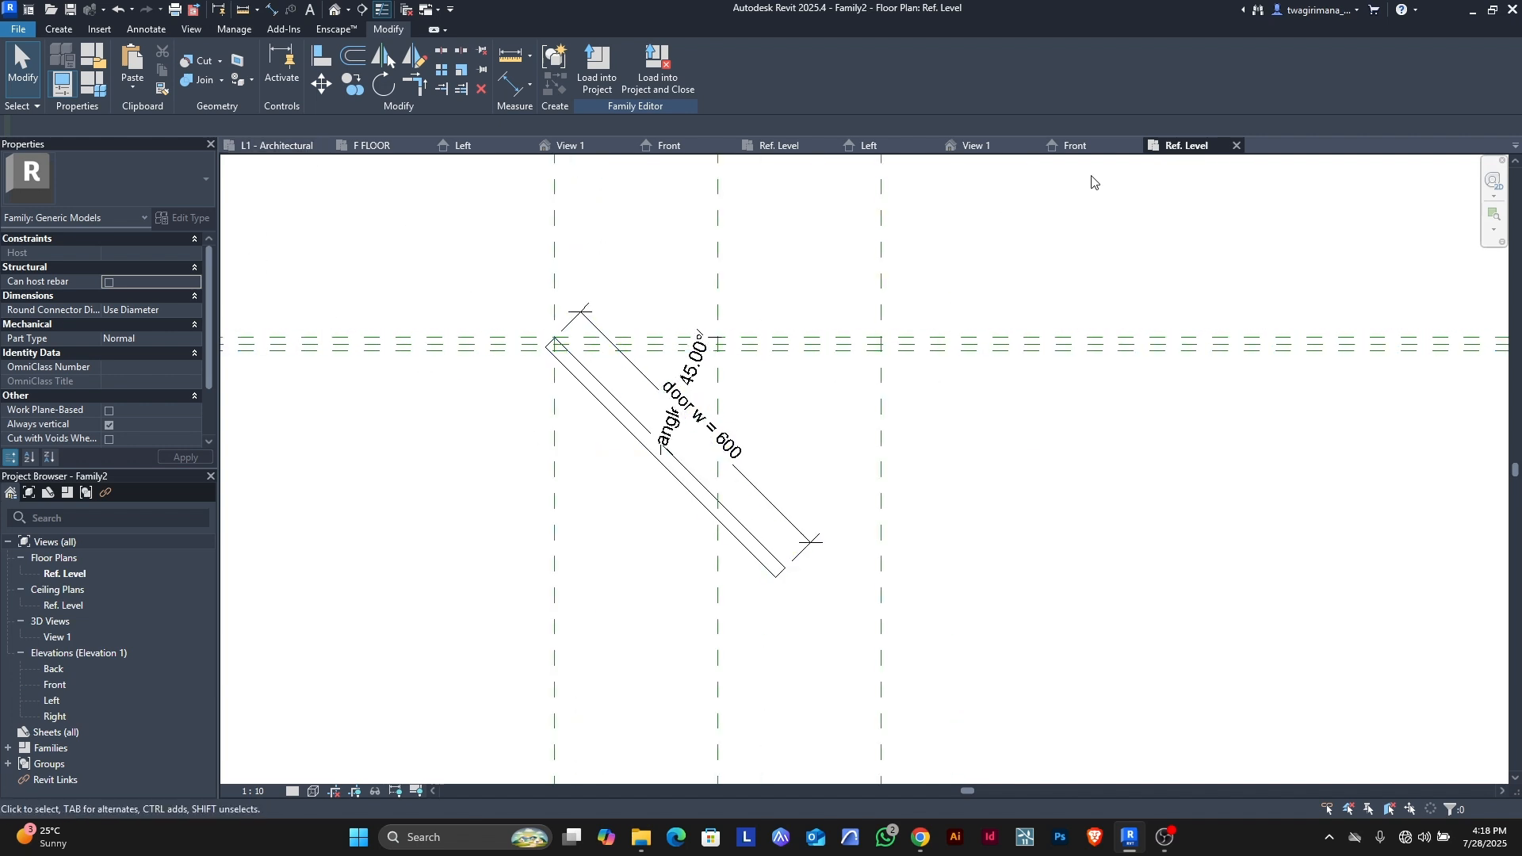
left_click(983, 146)
scroll(877, 567, "down", 3)
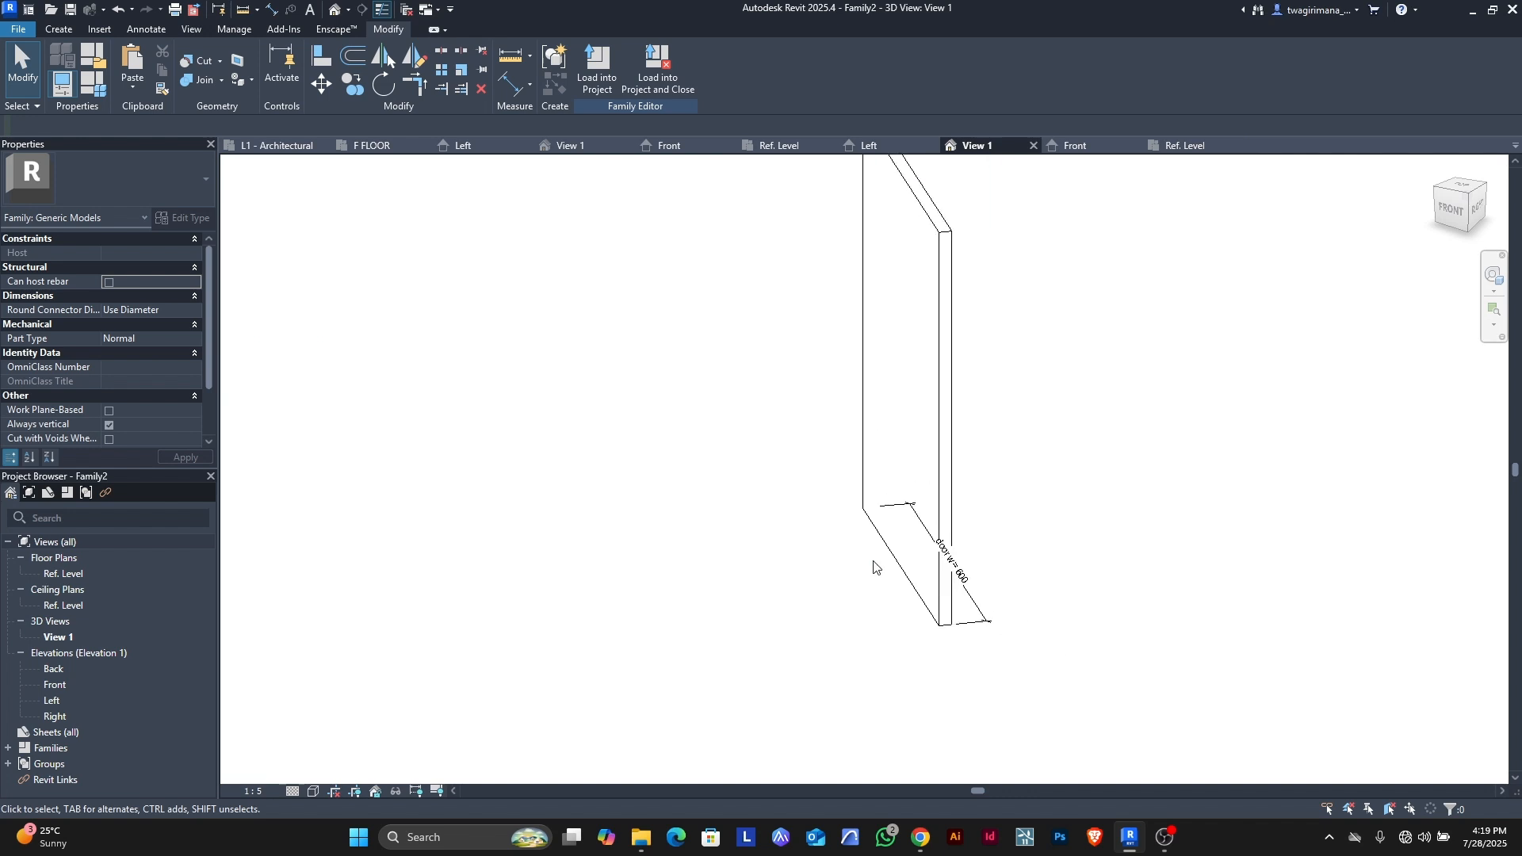
left_click(313, 791)
left_click(361, 727)
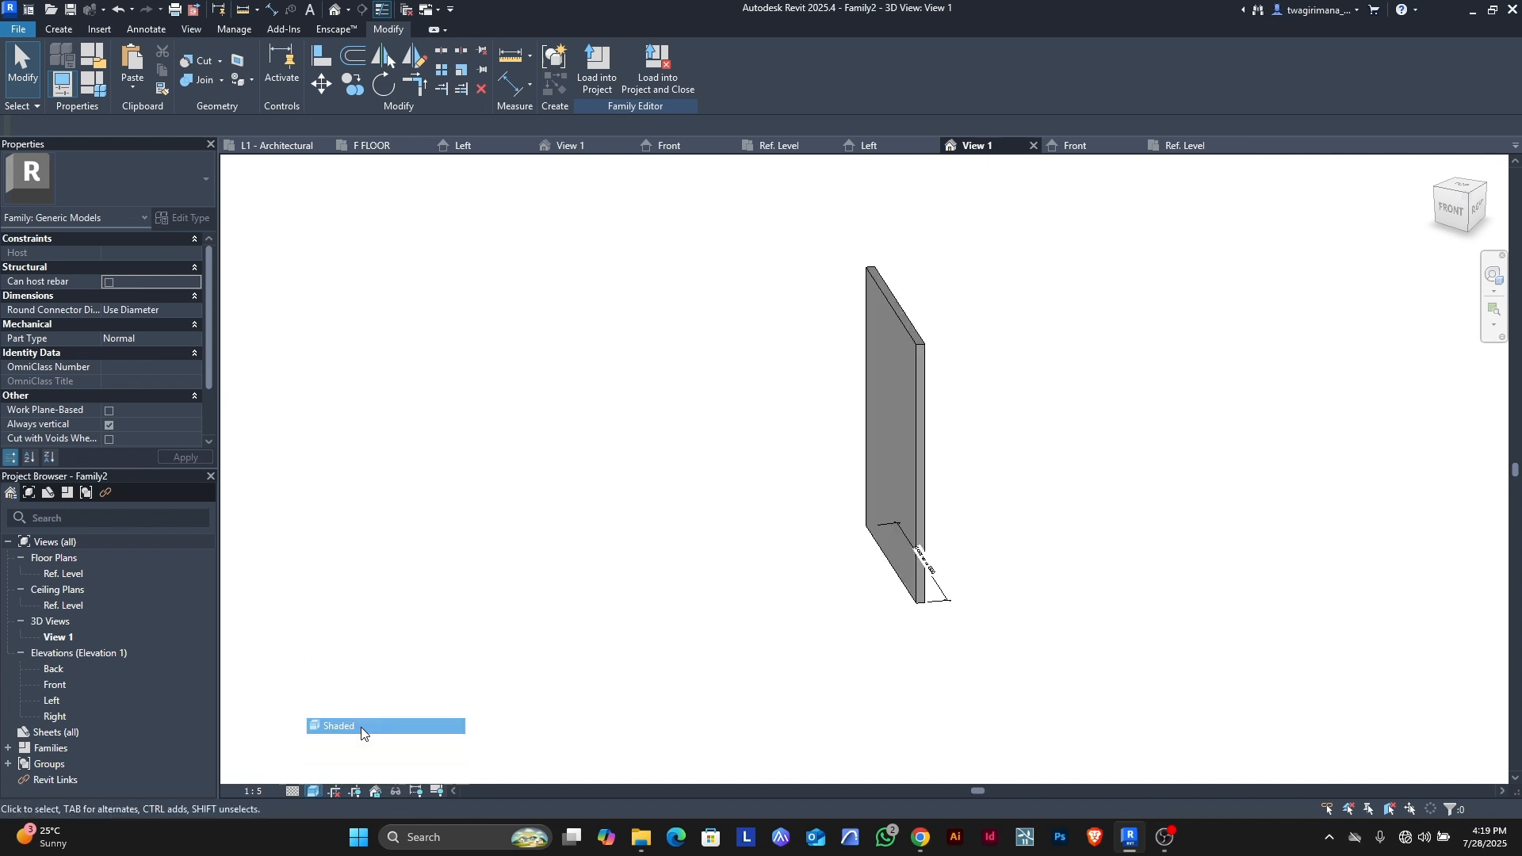
scroll(954, 283, "up", 2)
scroll(909, 338, "down", 5)
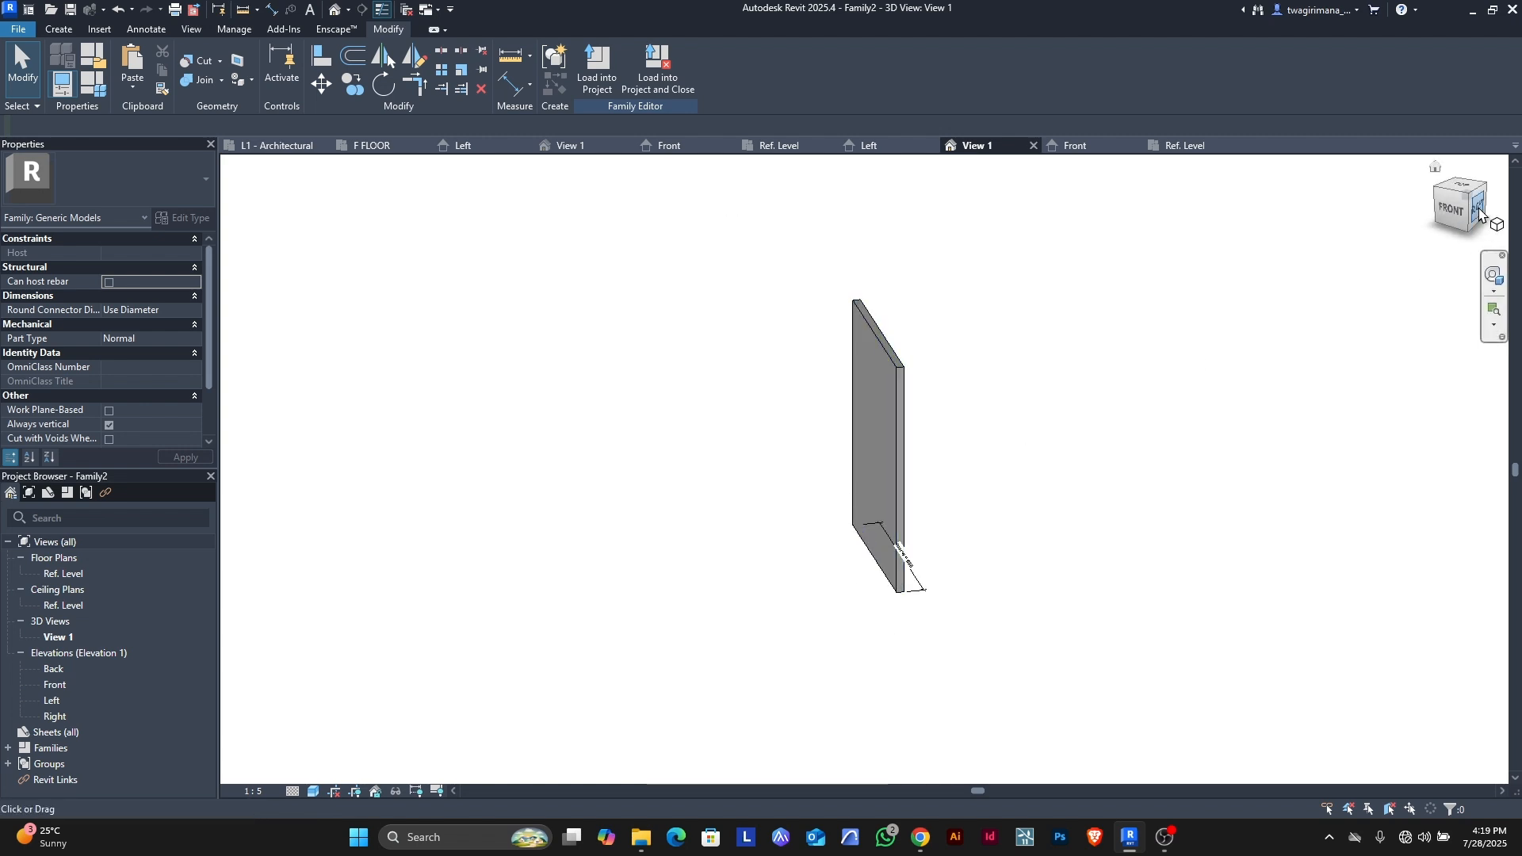
- Test the door's swing by applying angle values of 20° and 40° in Family Types
left_click(95, 58)
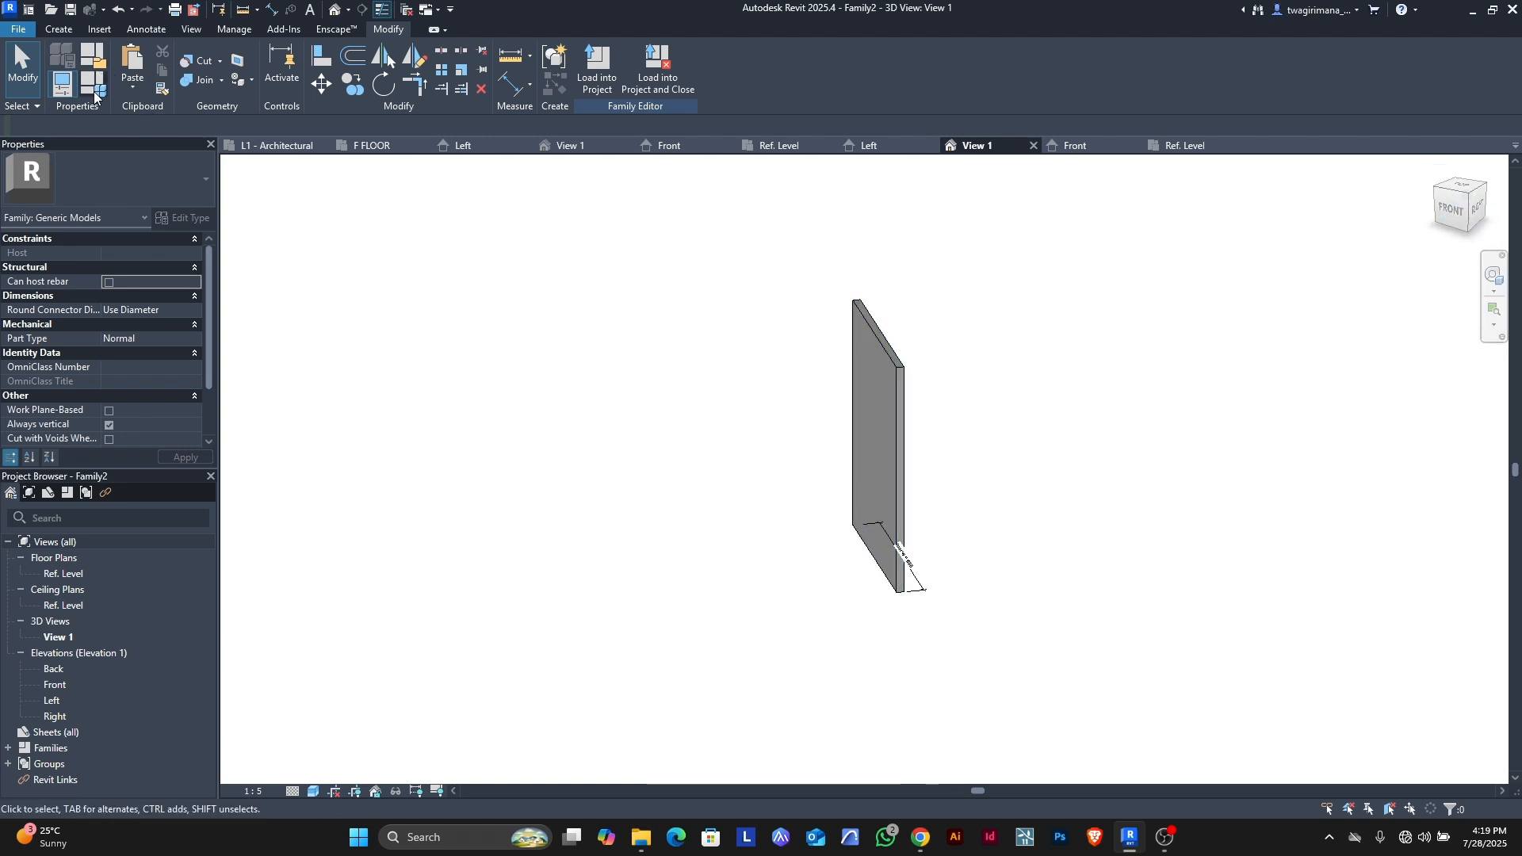
left_click(1171, 361)
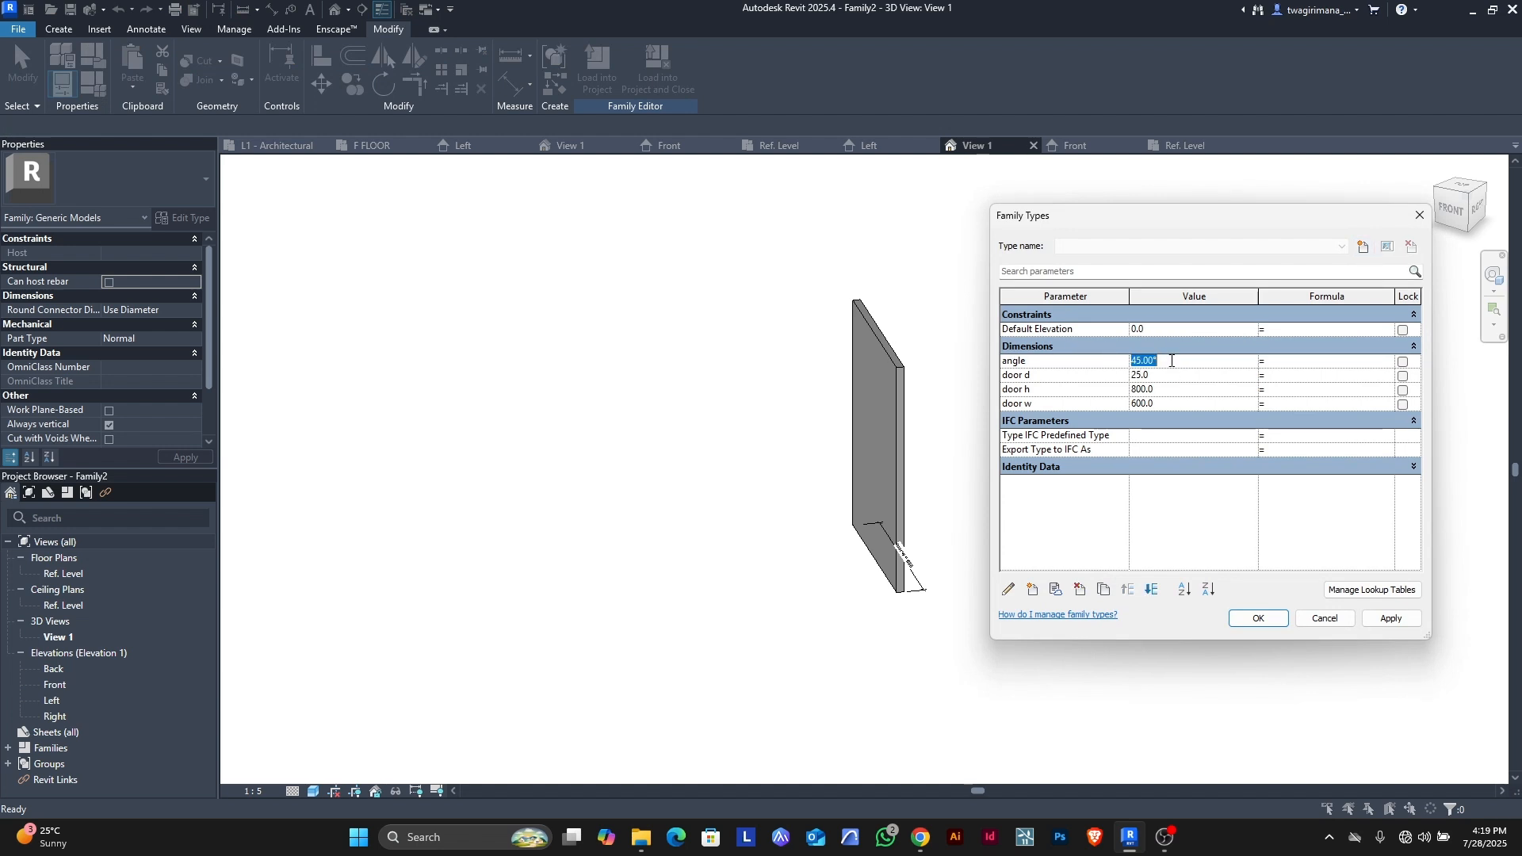
type("20")
left_click(1389, 619)
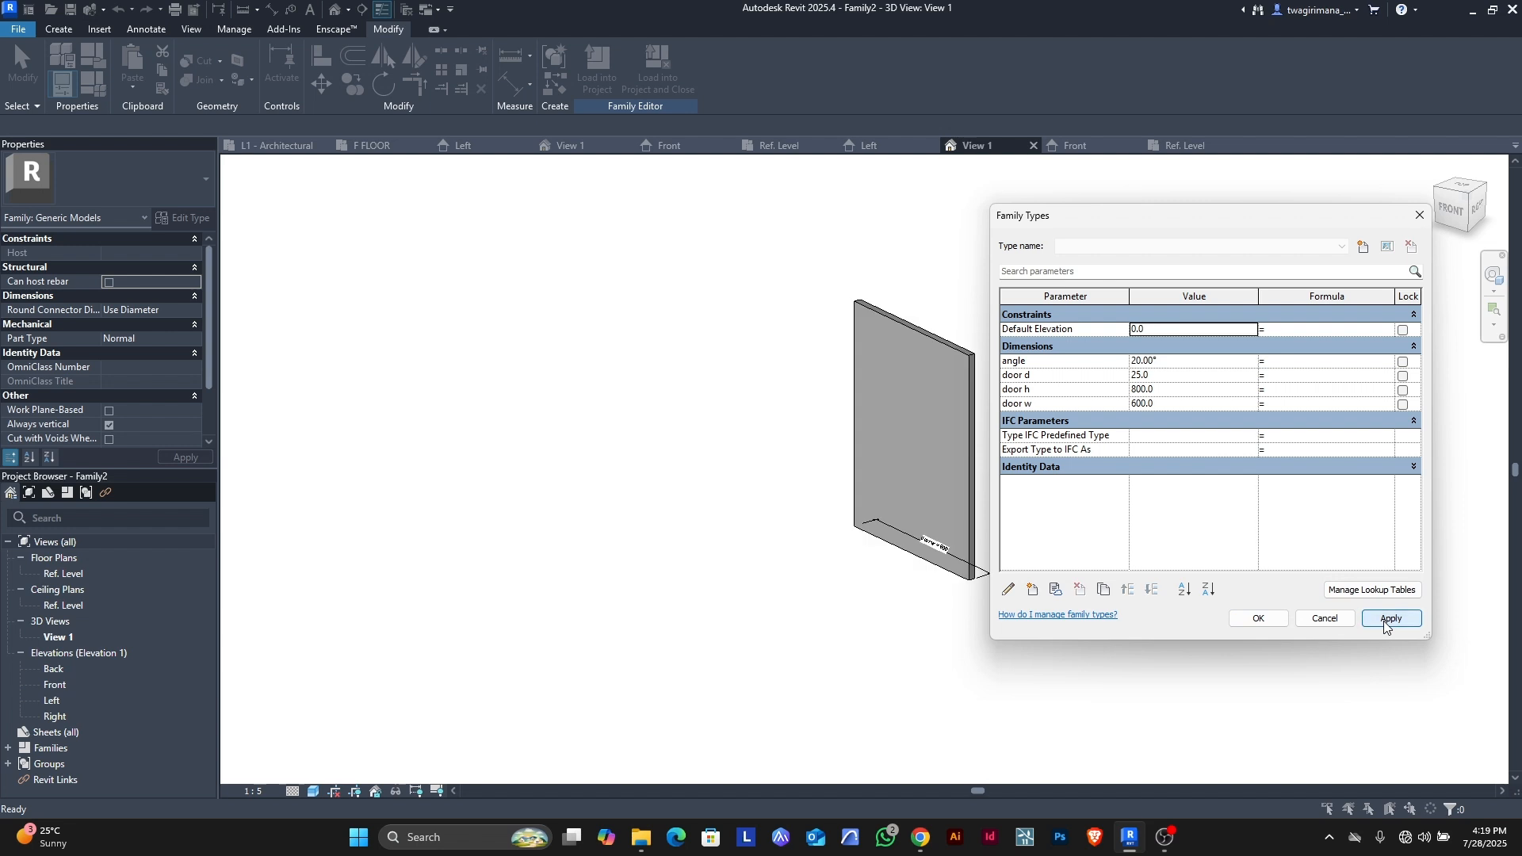
left_click(1176, 360)
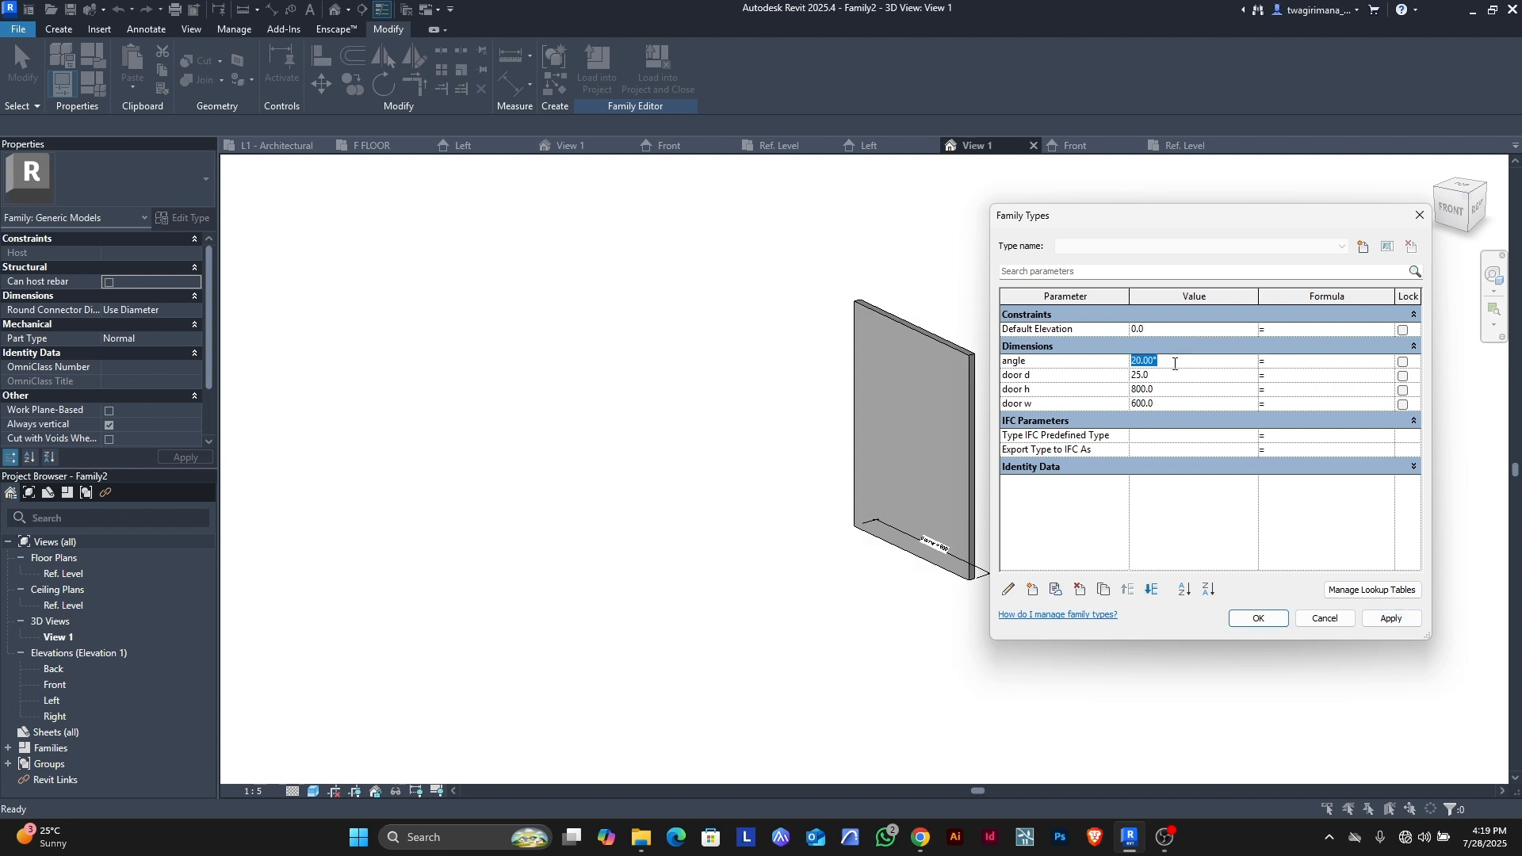
type("40")
left_click(1391, 618)
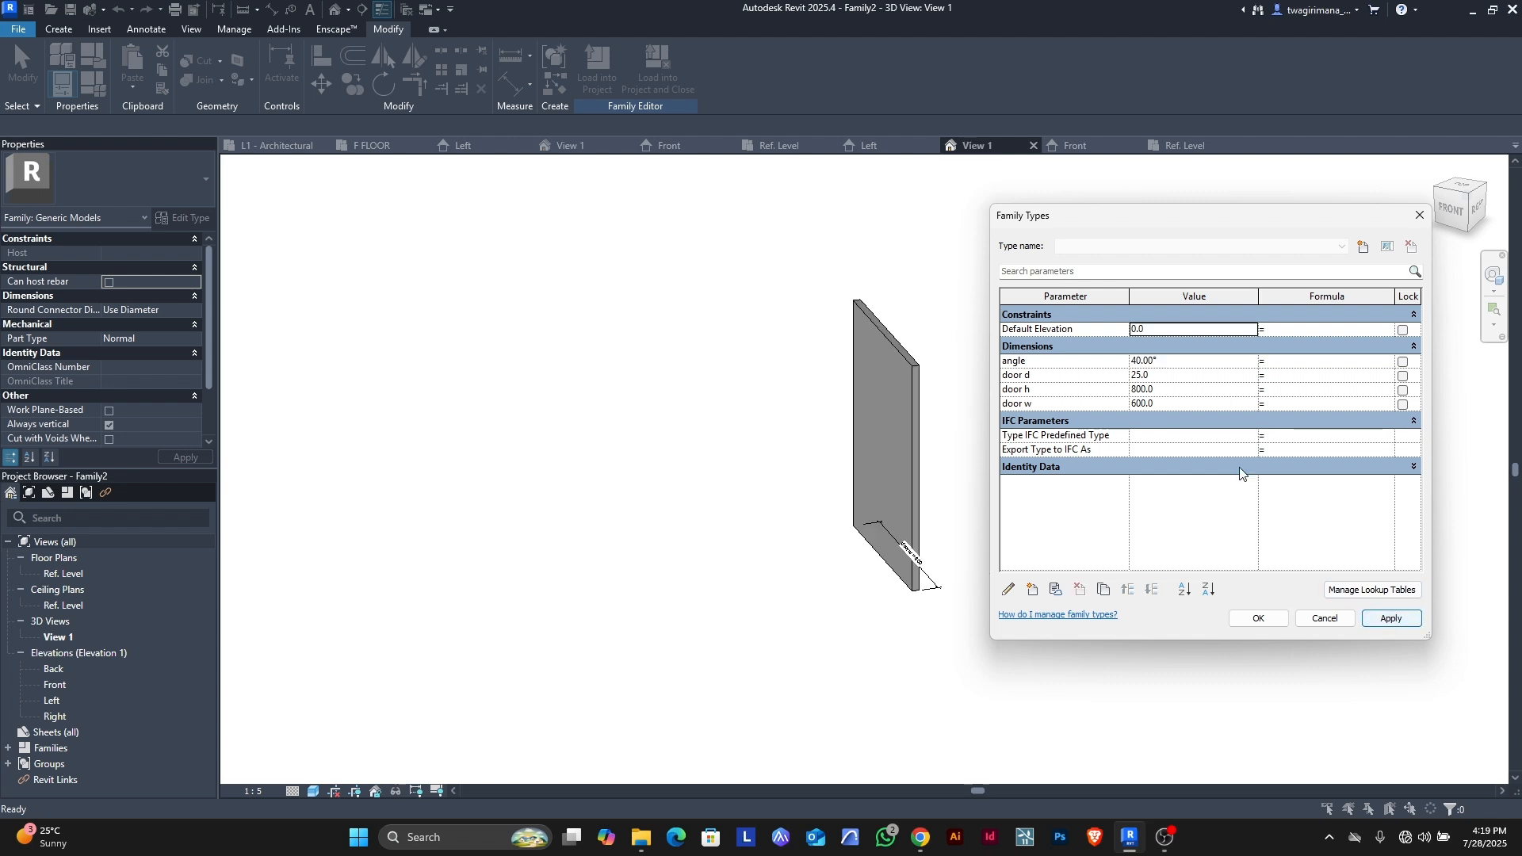
- Set the angle parameter to 0° and accept the family type values
left_click(1189, 363)
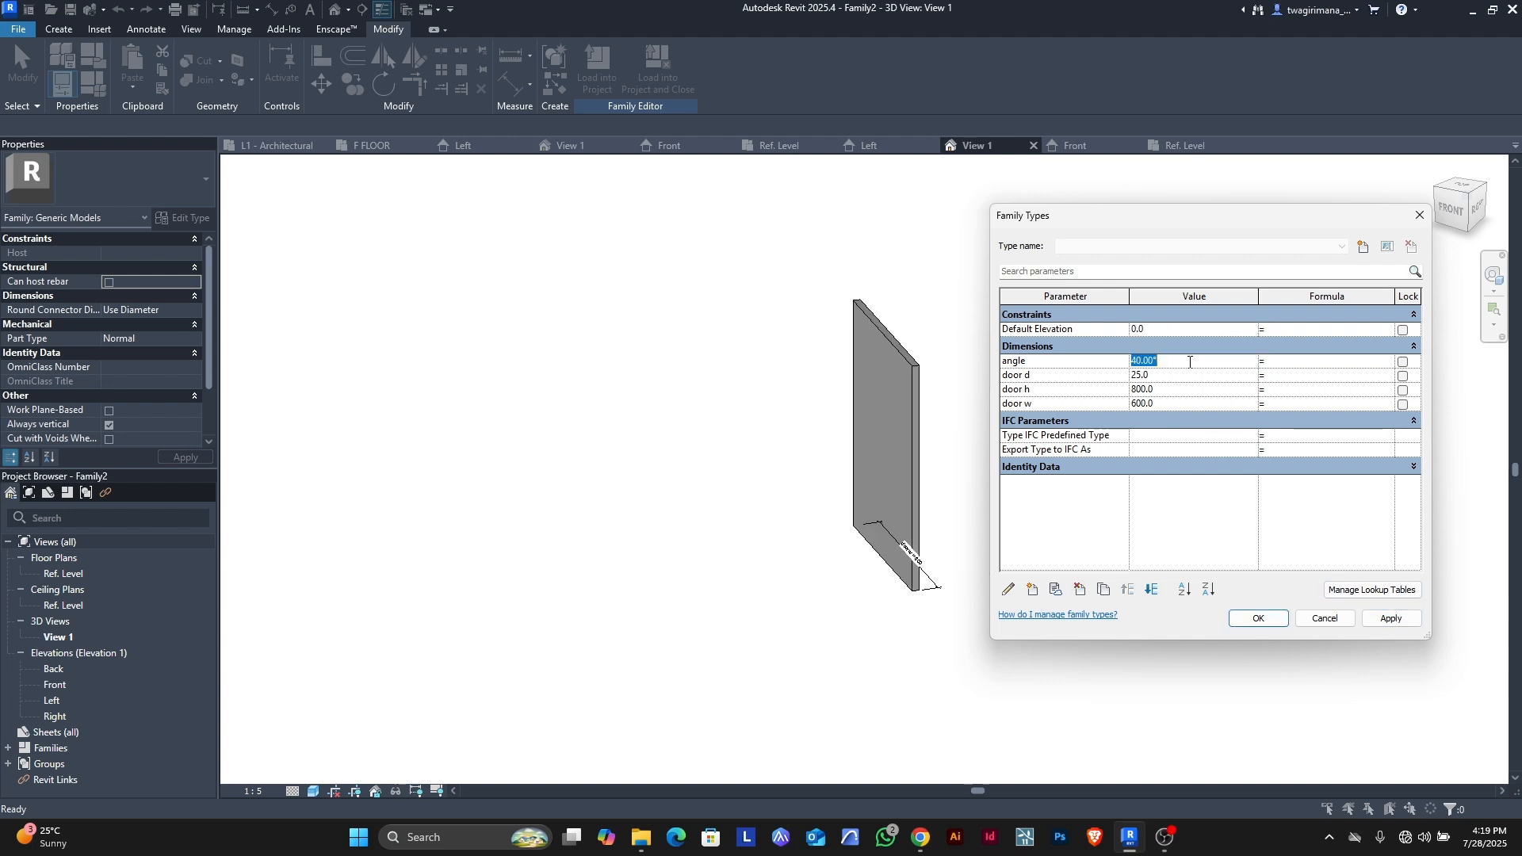
type("0")
left_click(1392, 619)
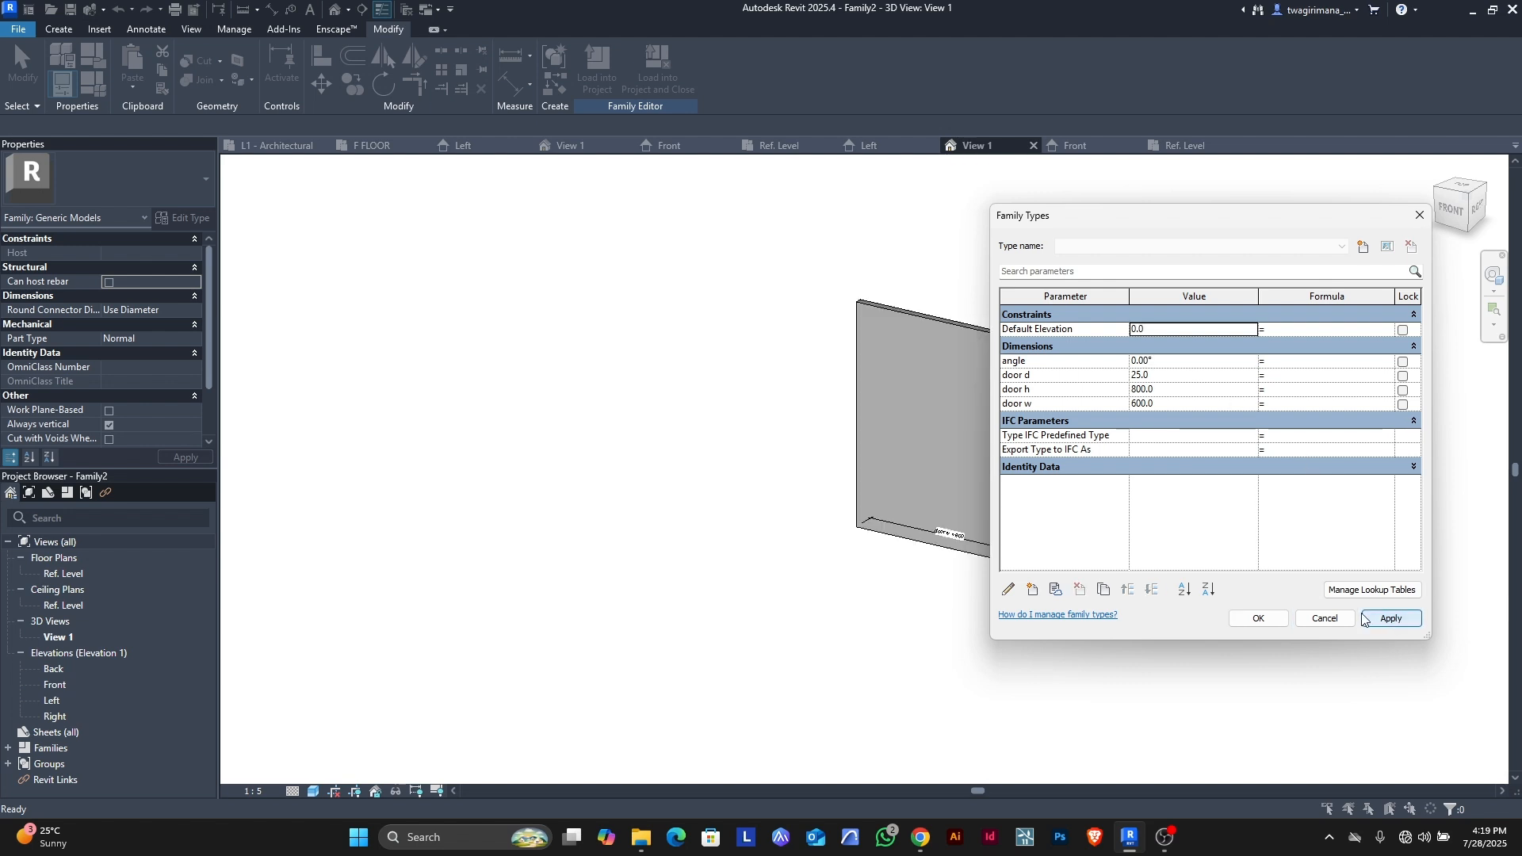
left_click(1259, 619)
- Examine the closed door panel from several sides in 3D and against the reference planes in the Front elevation
scroll(1012, 356, "up", 3)
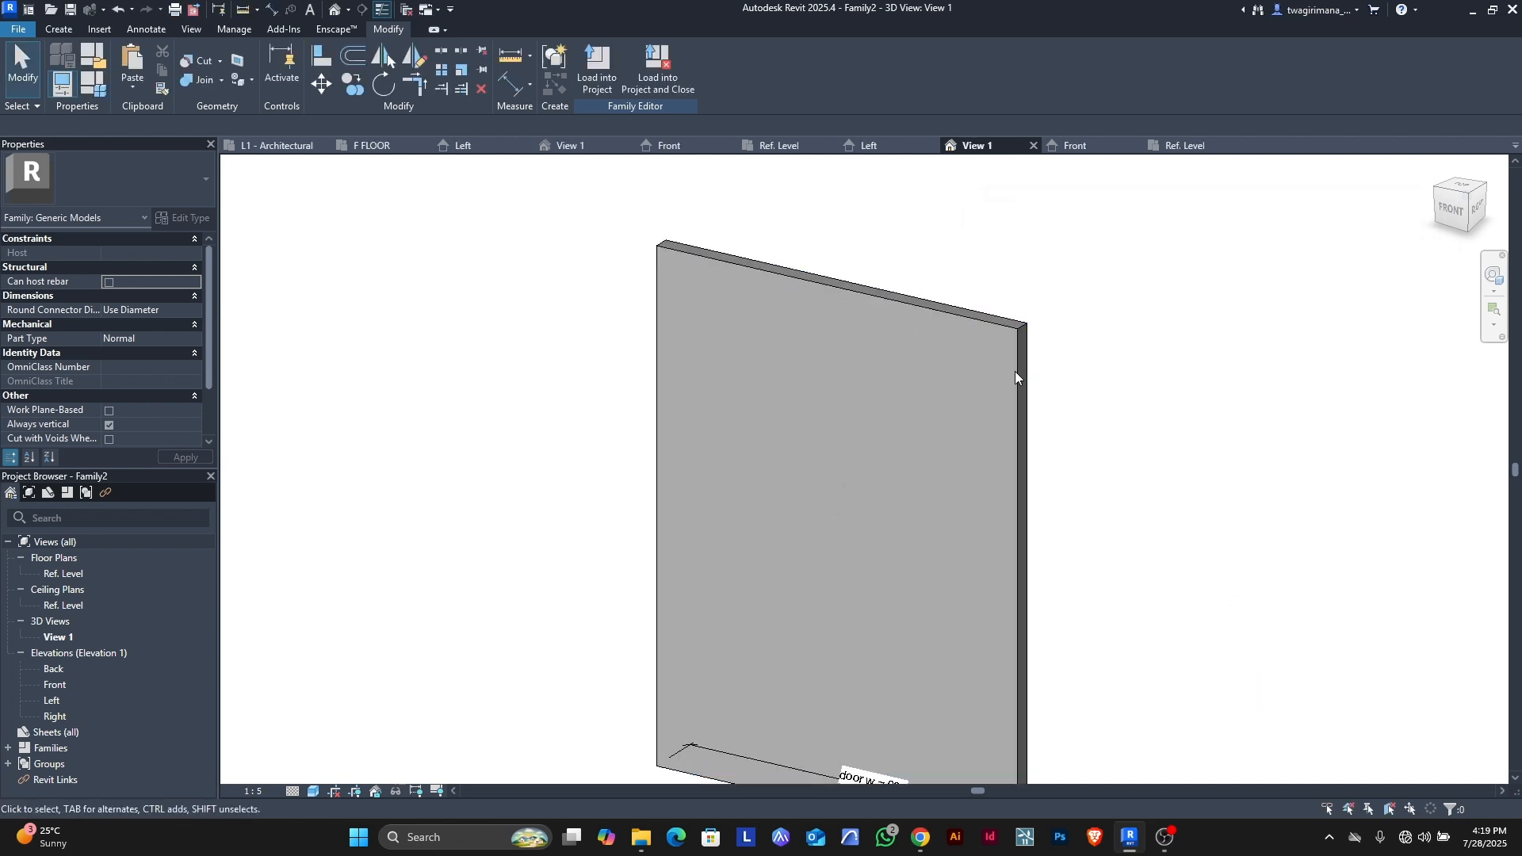
left_click(1450, 208)
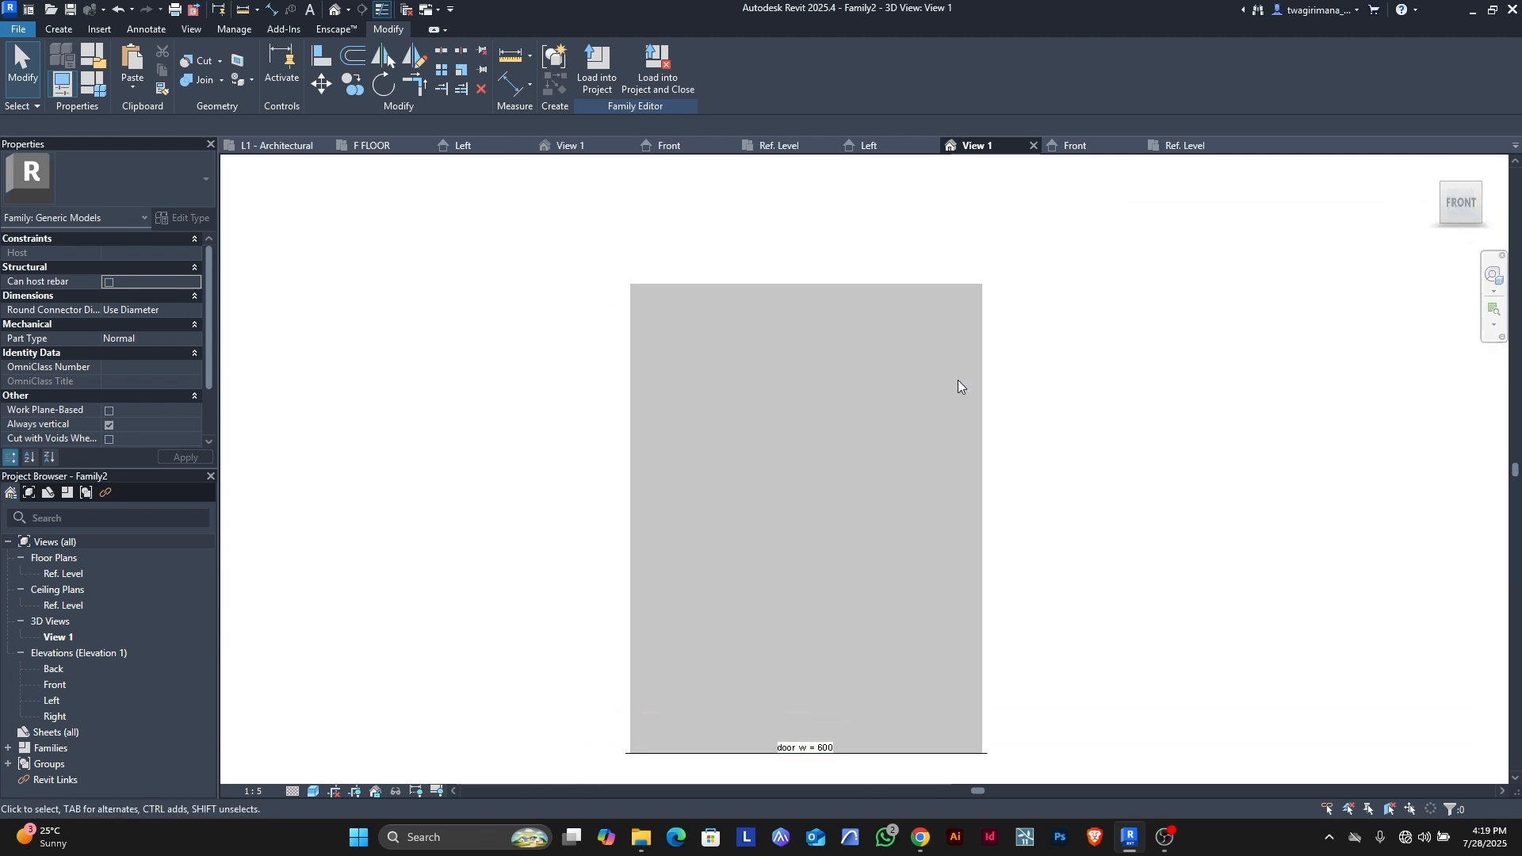
middle_click_drag(1395, 230, 1248, 236, "shift")
scroll(738, 321, "down", 2)
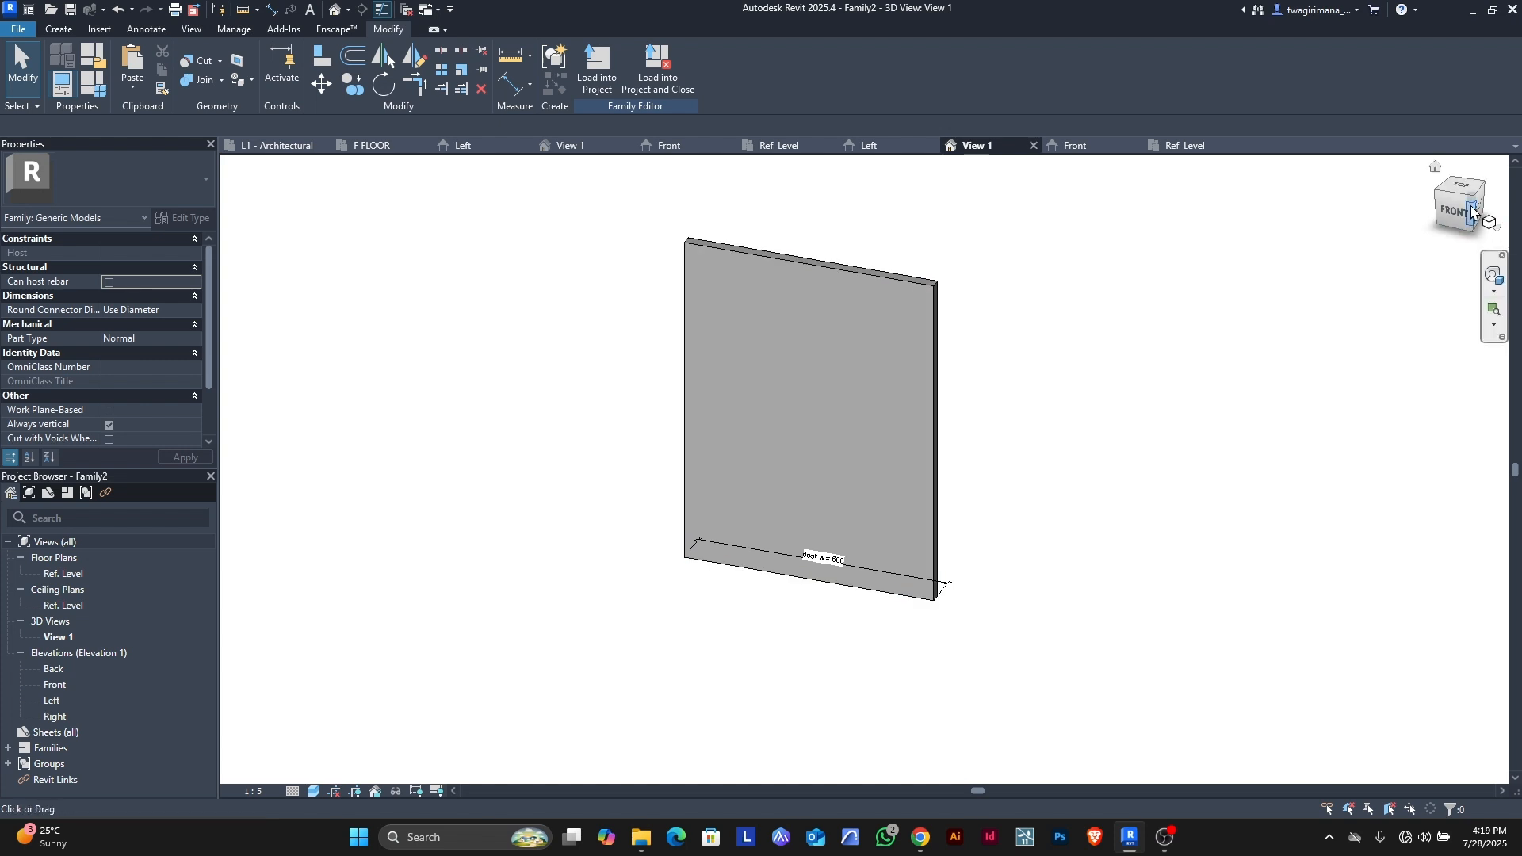
left_click_drag(1457, 220, 1369, 204)
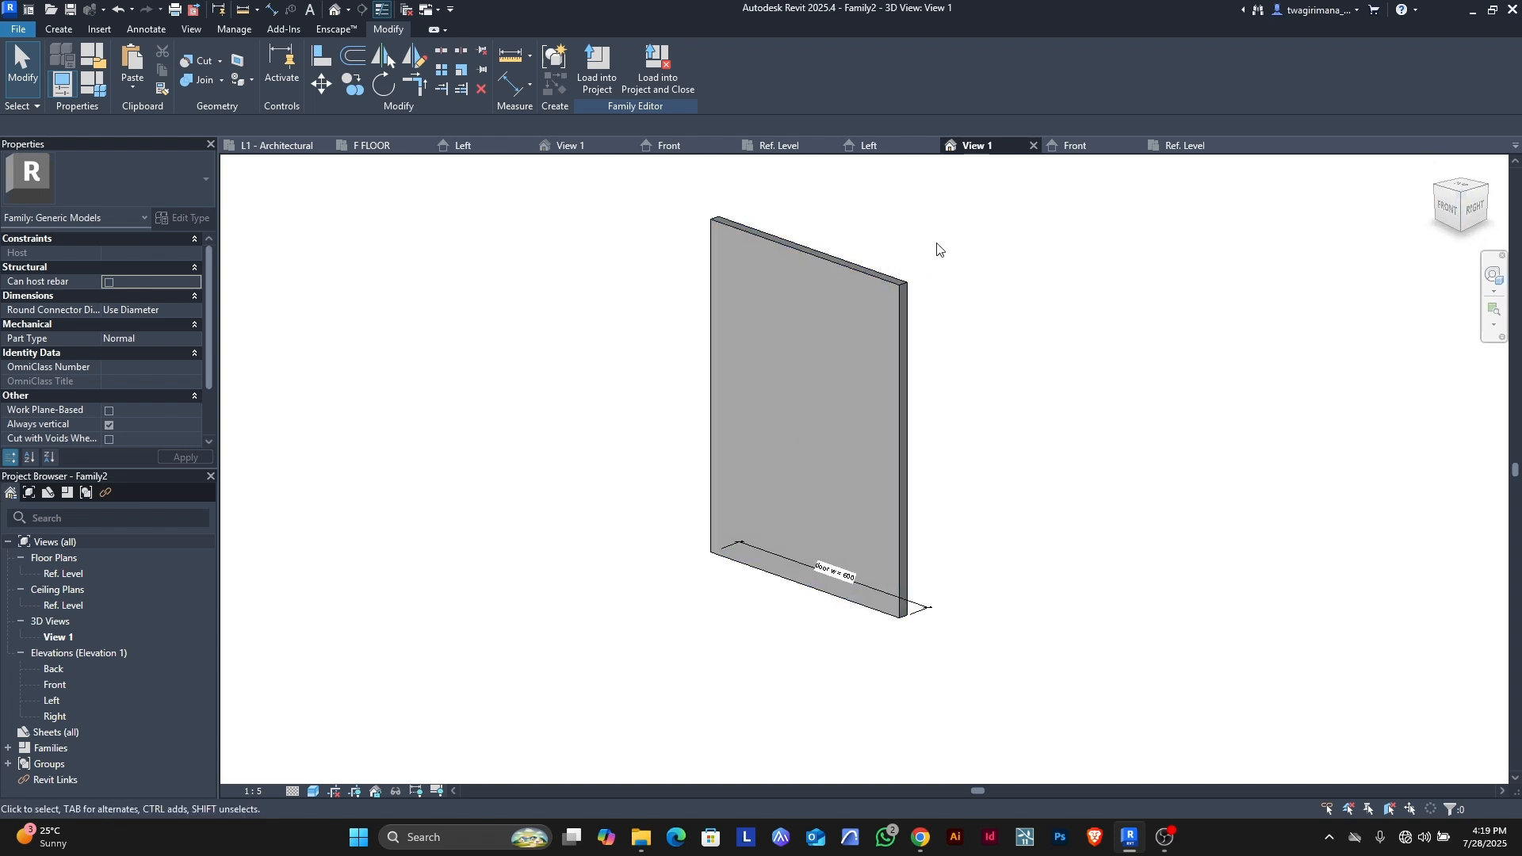
left_click(1068, 146)
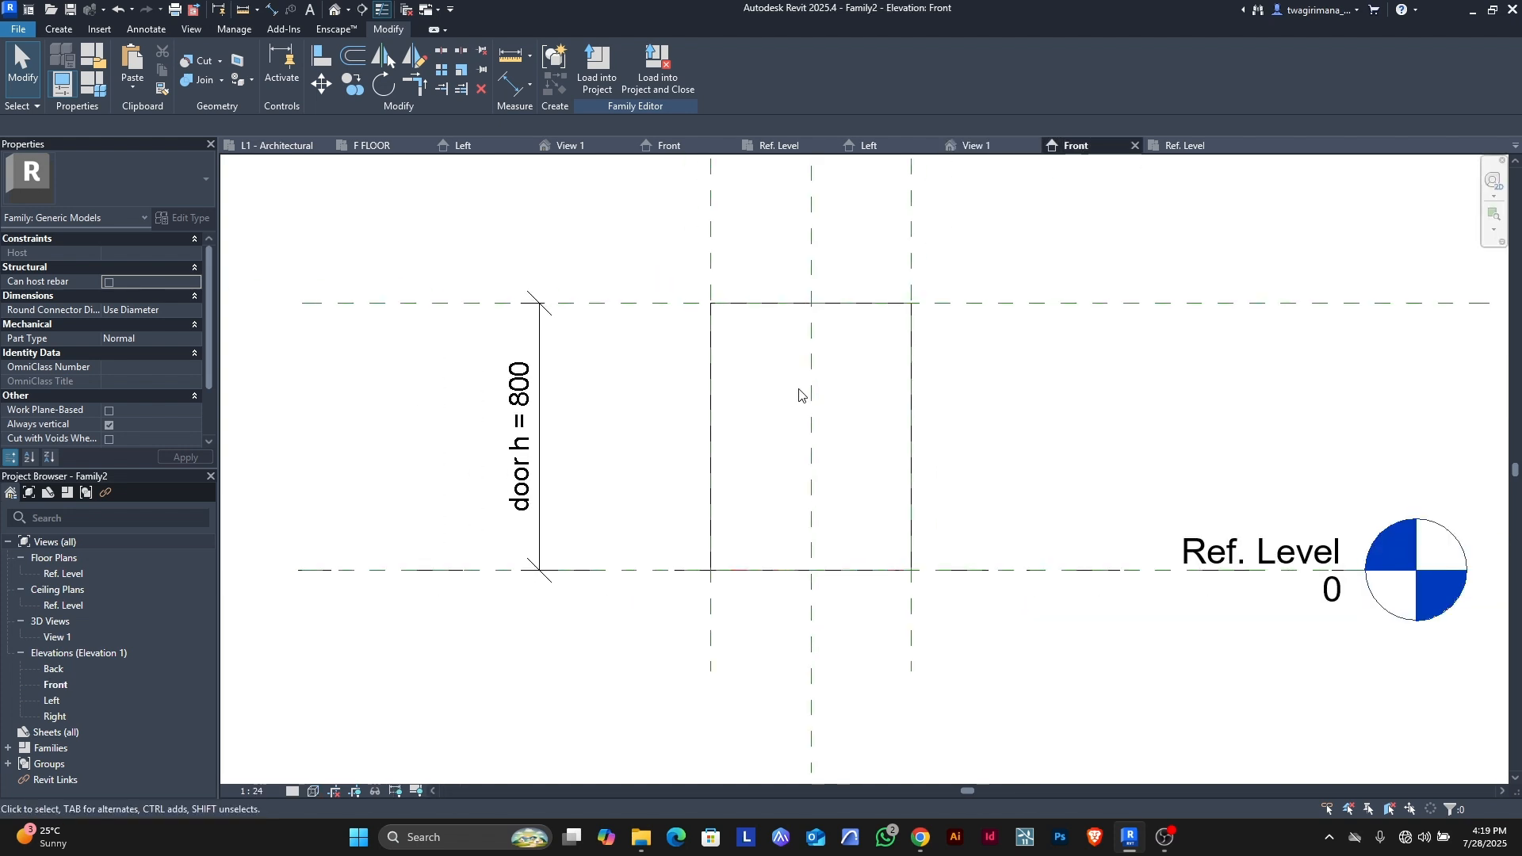
scroll(845, 309, "up", 1)
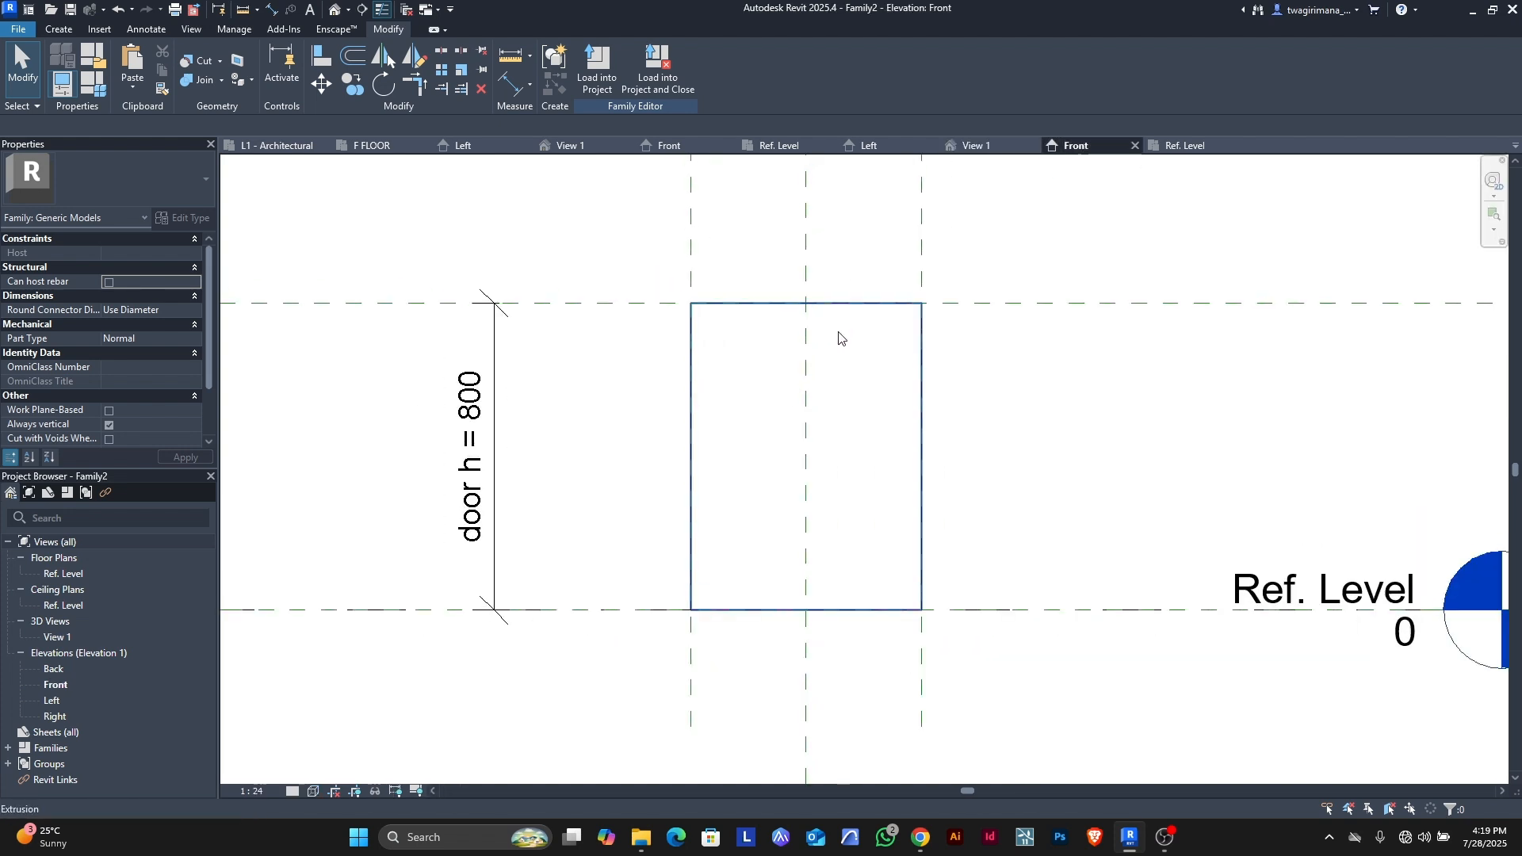
scroll(831, 404, "down", 1)
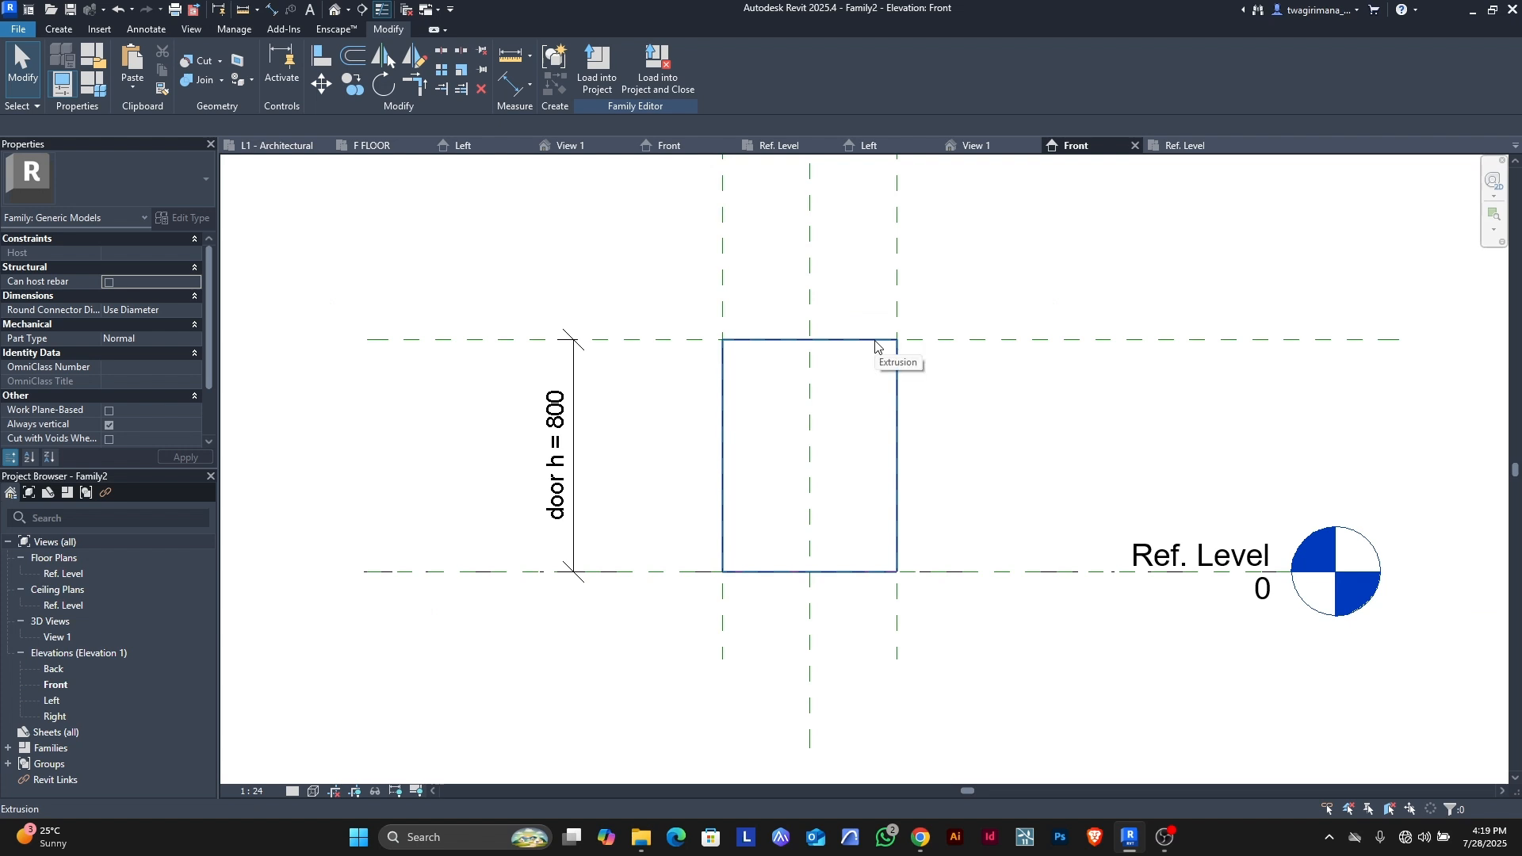
- Start a void extrusion in the Right elevation and sketch a 5 mm line along the door's top edge, continuing as a 45° diagonal to the opposite face
left_click(60, 715)
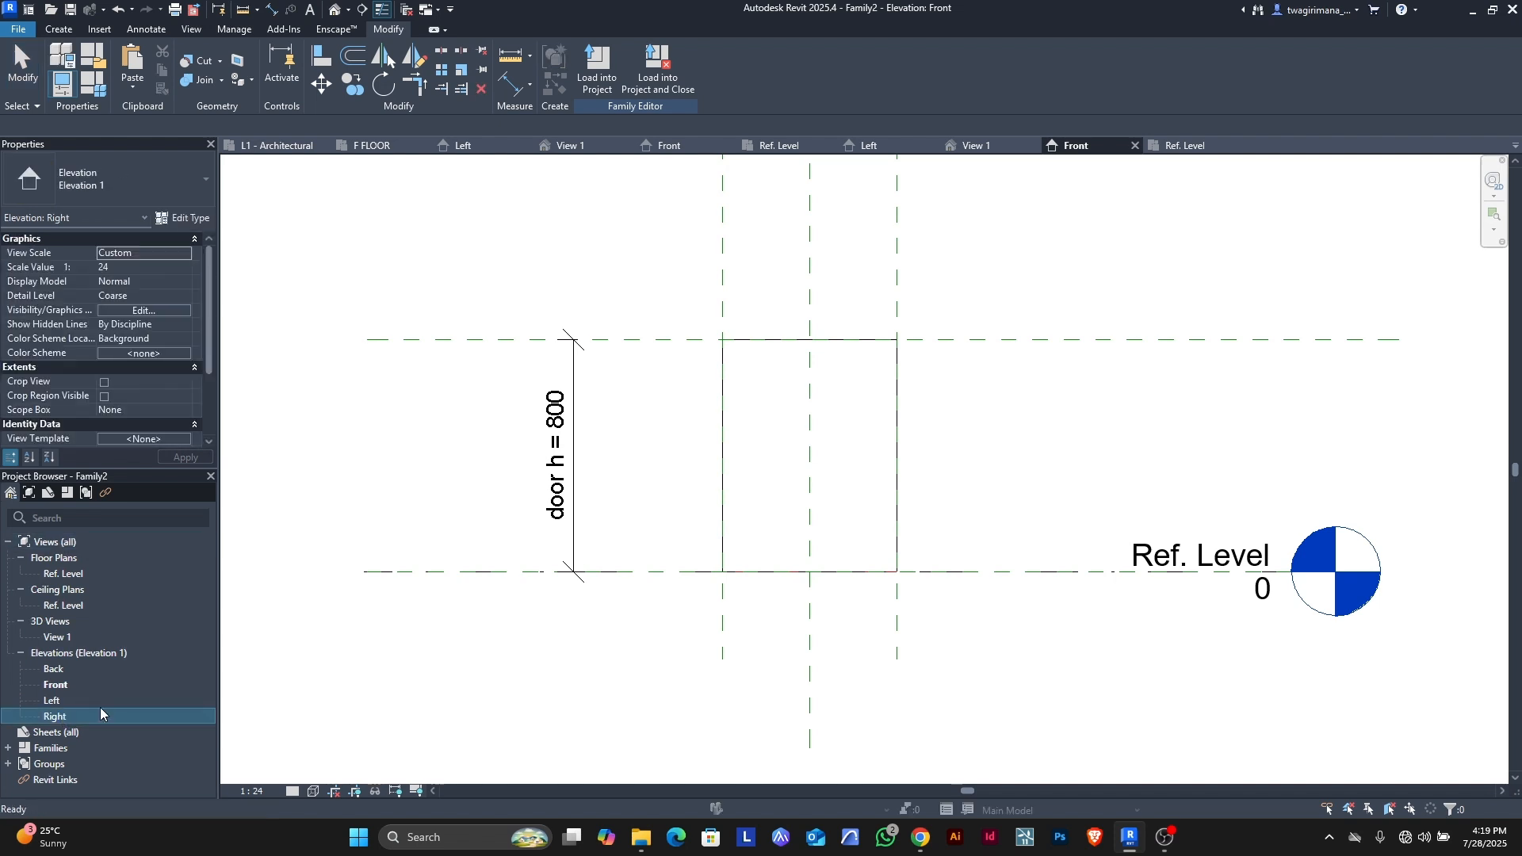
double_click(97, 715)
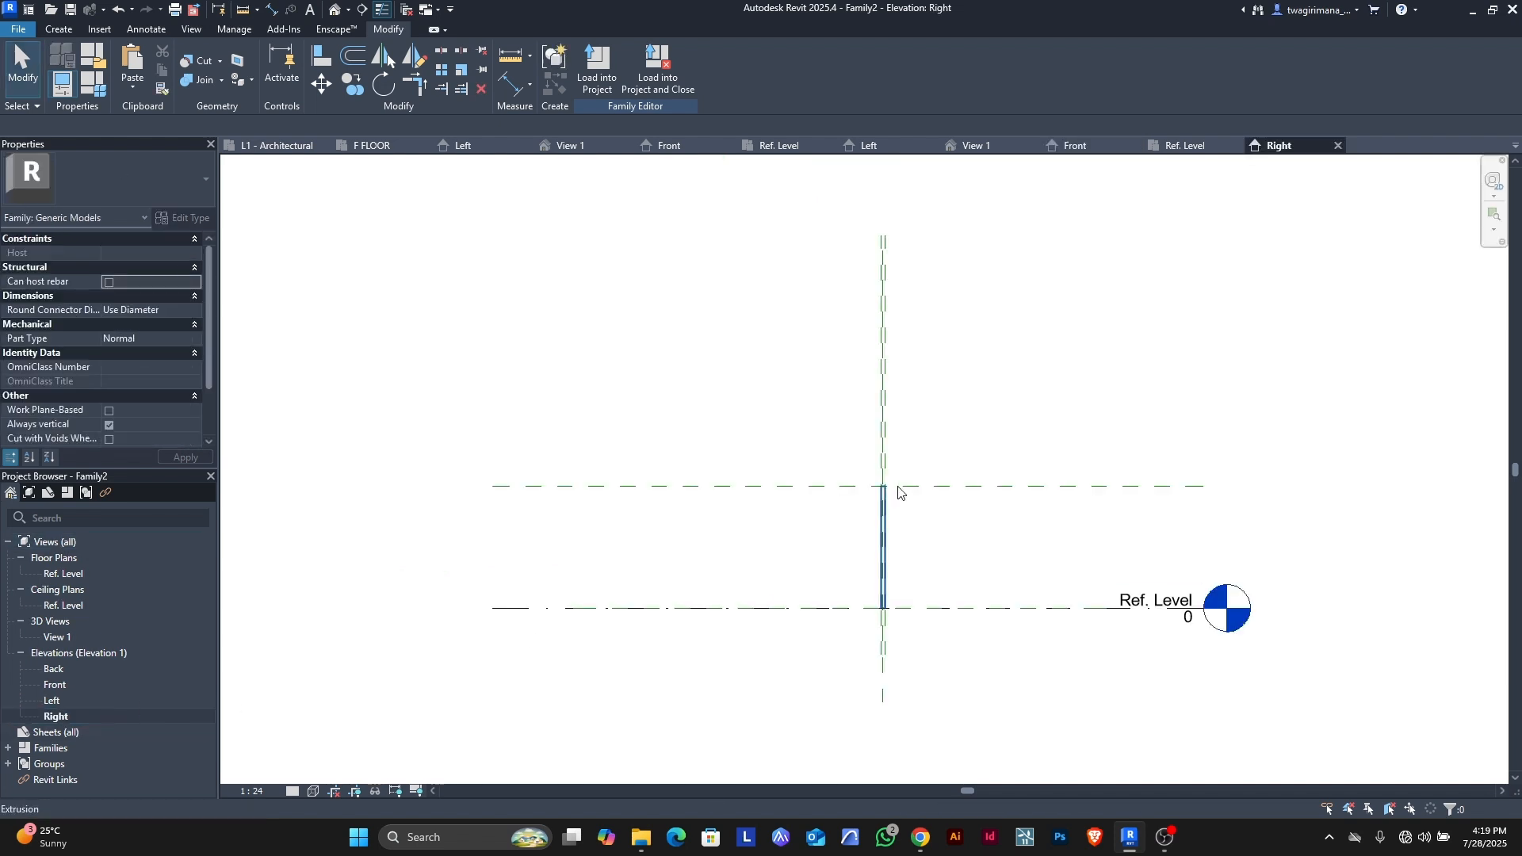
scroll(864, 520, "up", 5)
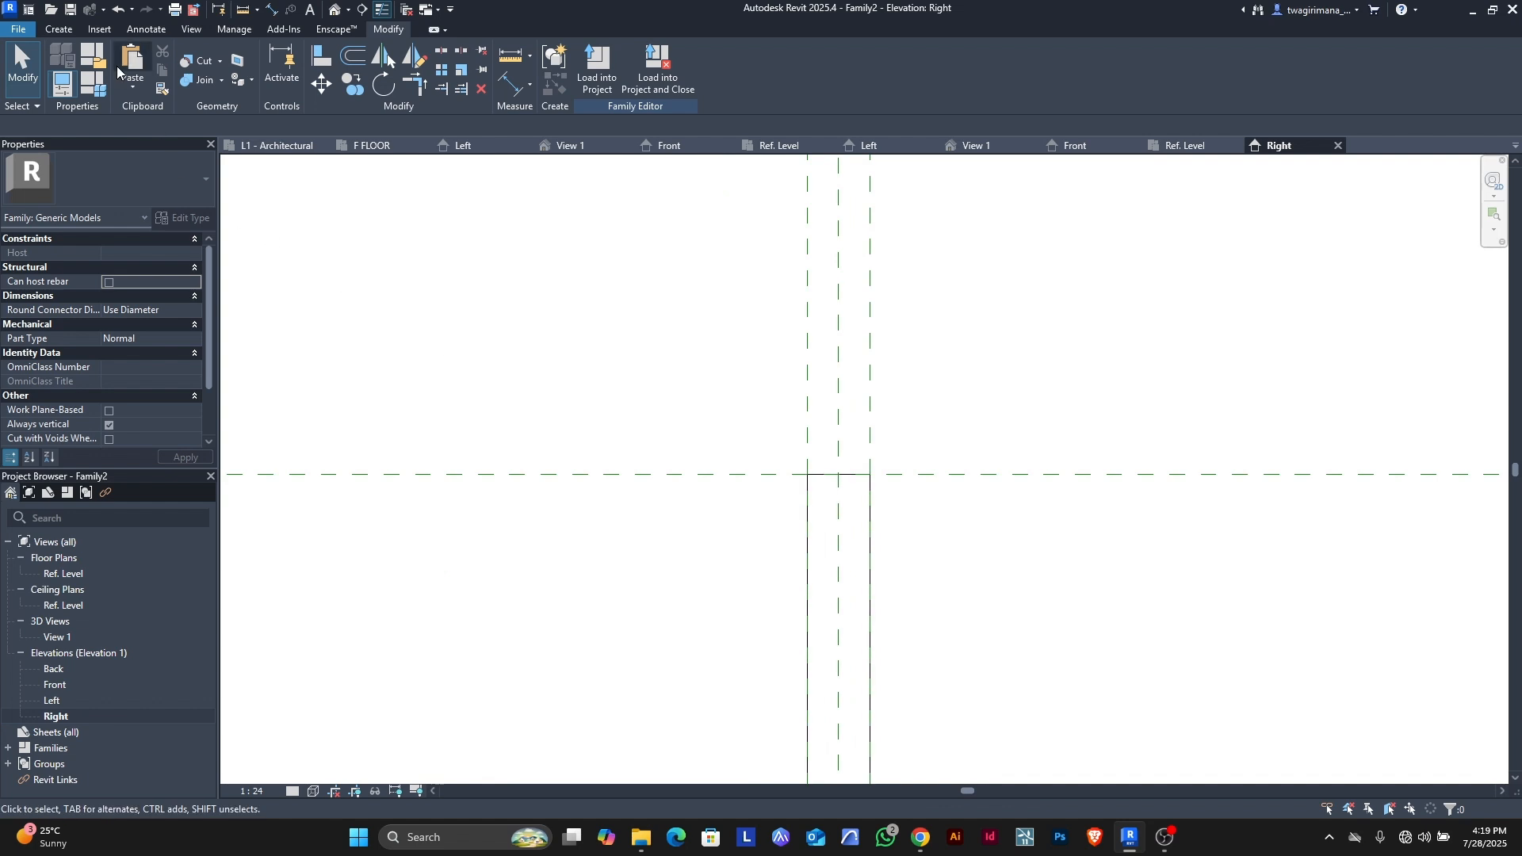
left_click(60, 29)
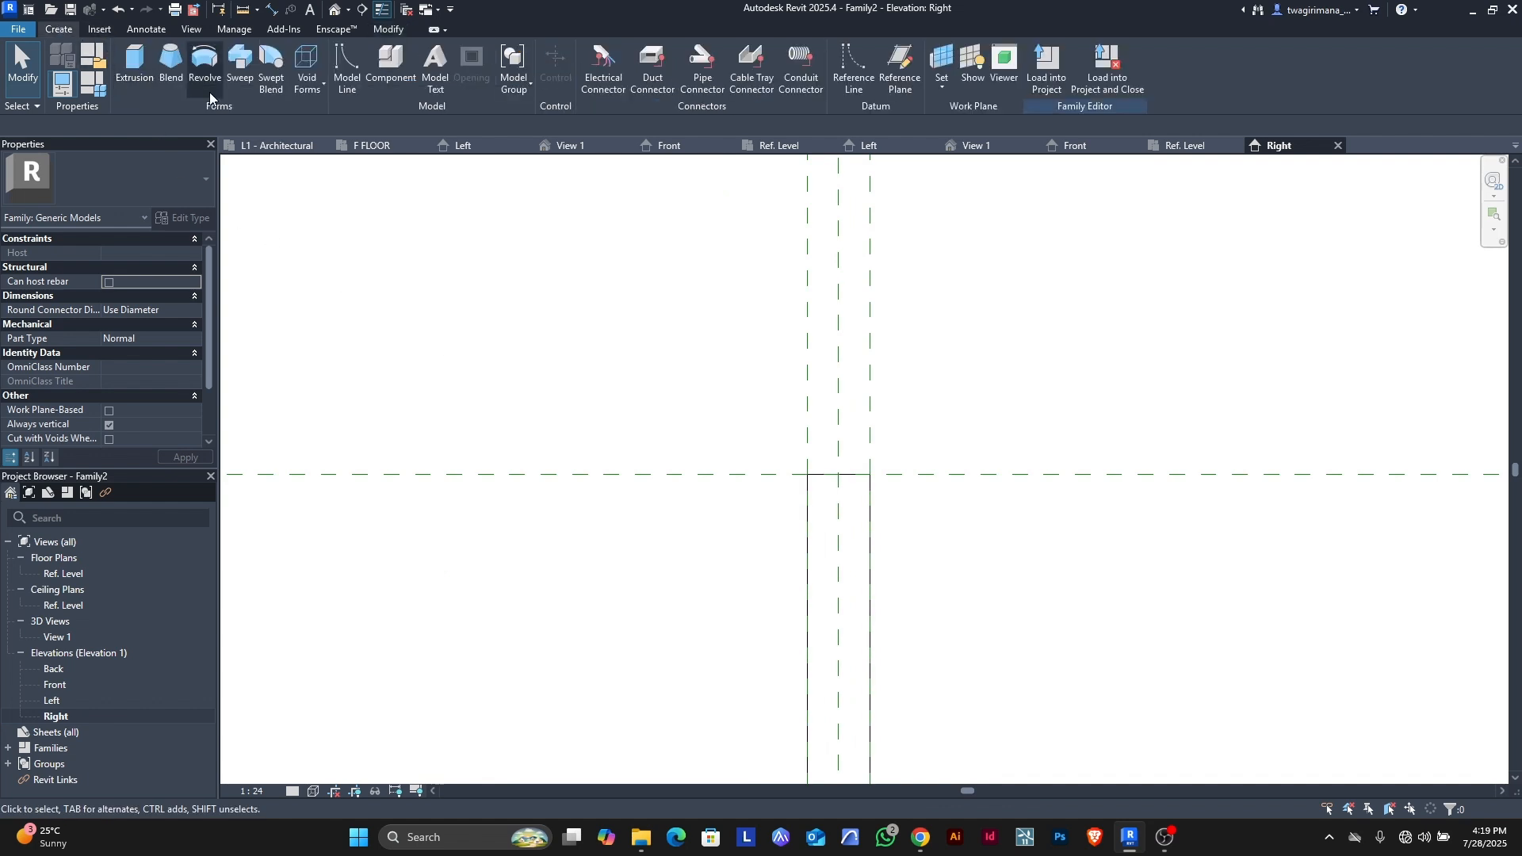
left_click(320, 84)
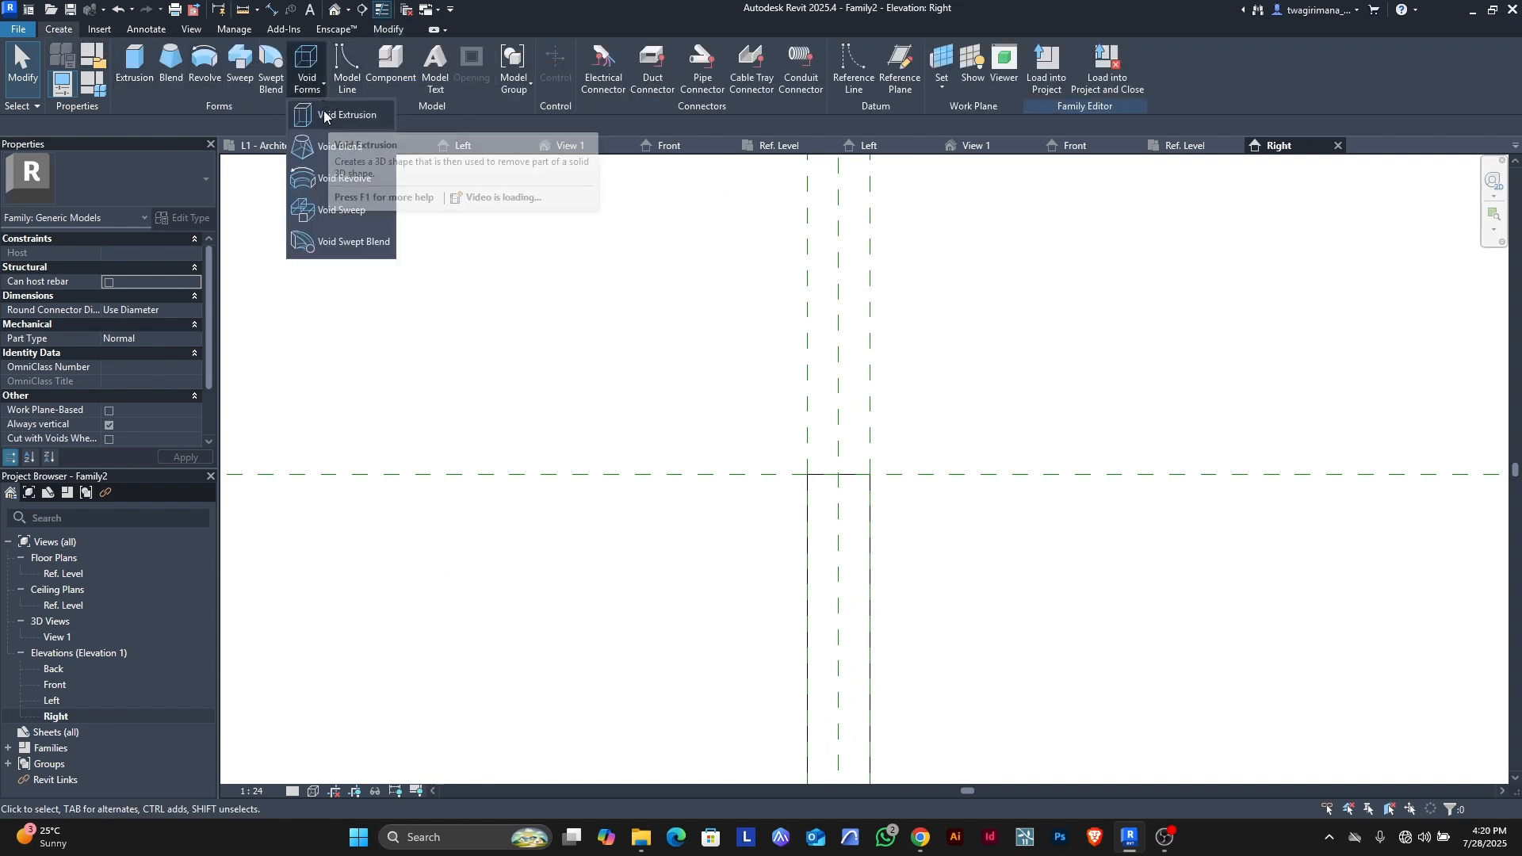
left_click(330, 115)
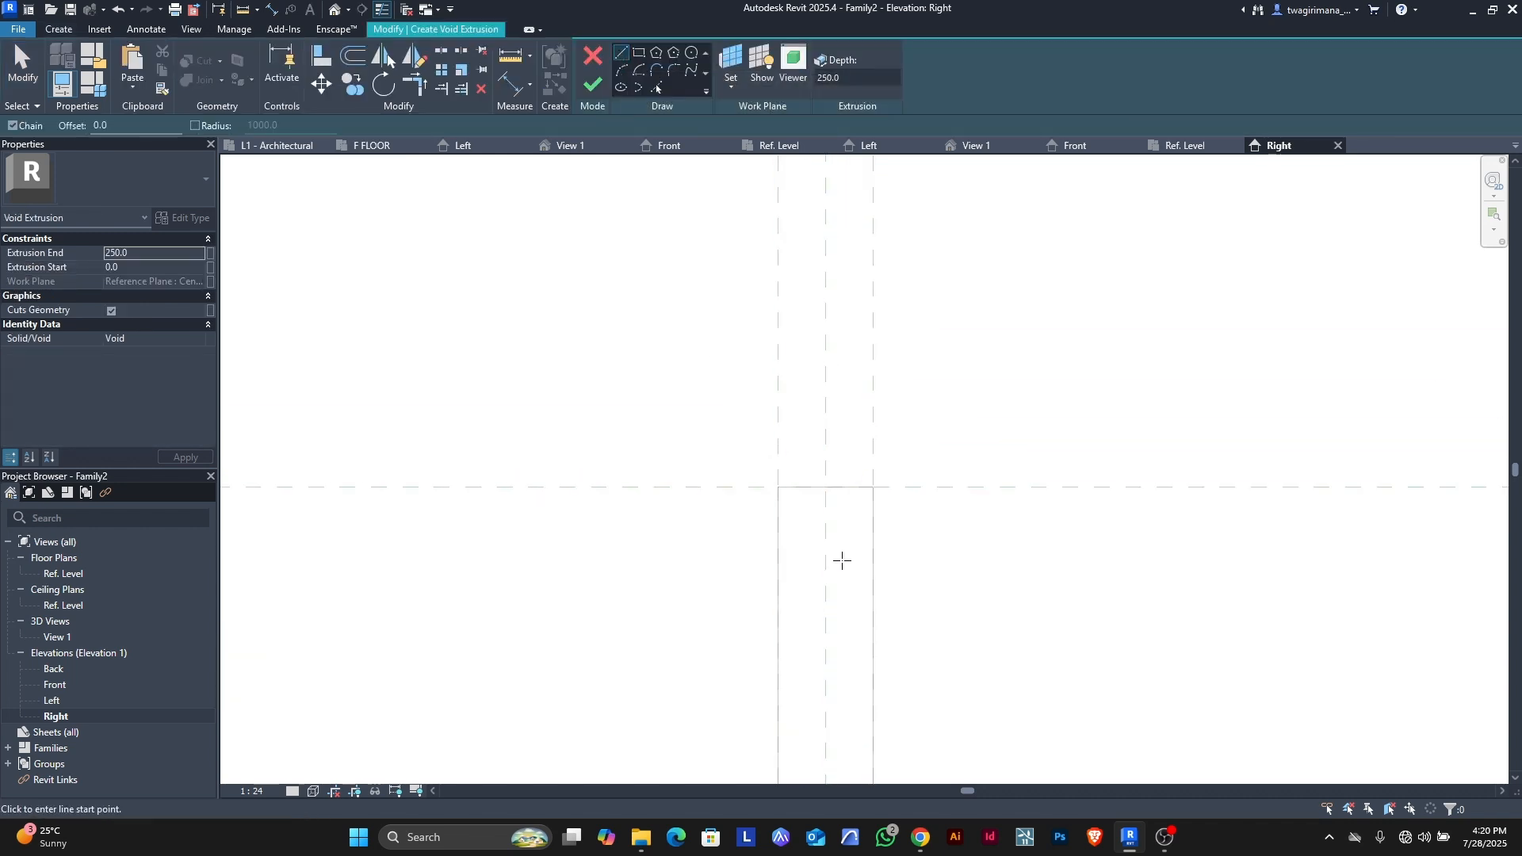
scroll(839, 557, "up", 2)
left_click(745, 450)
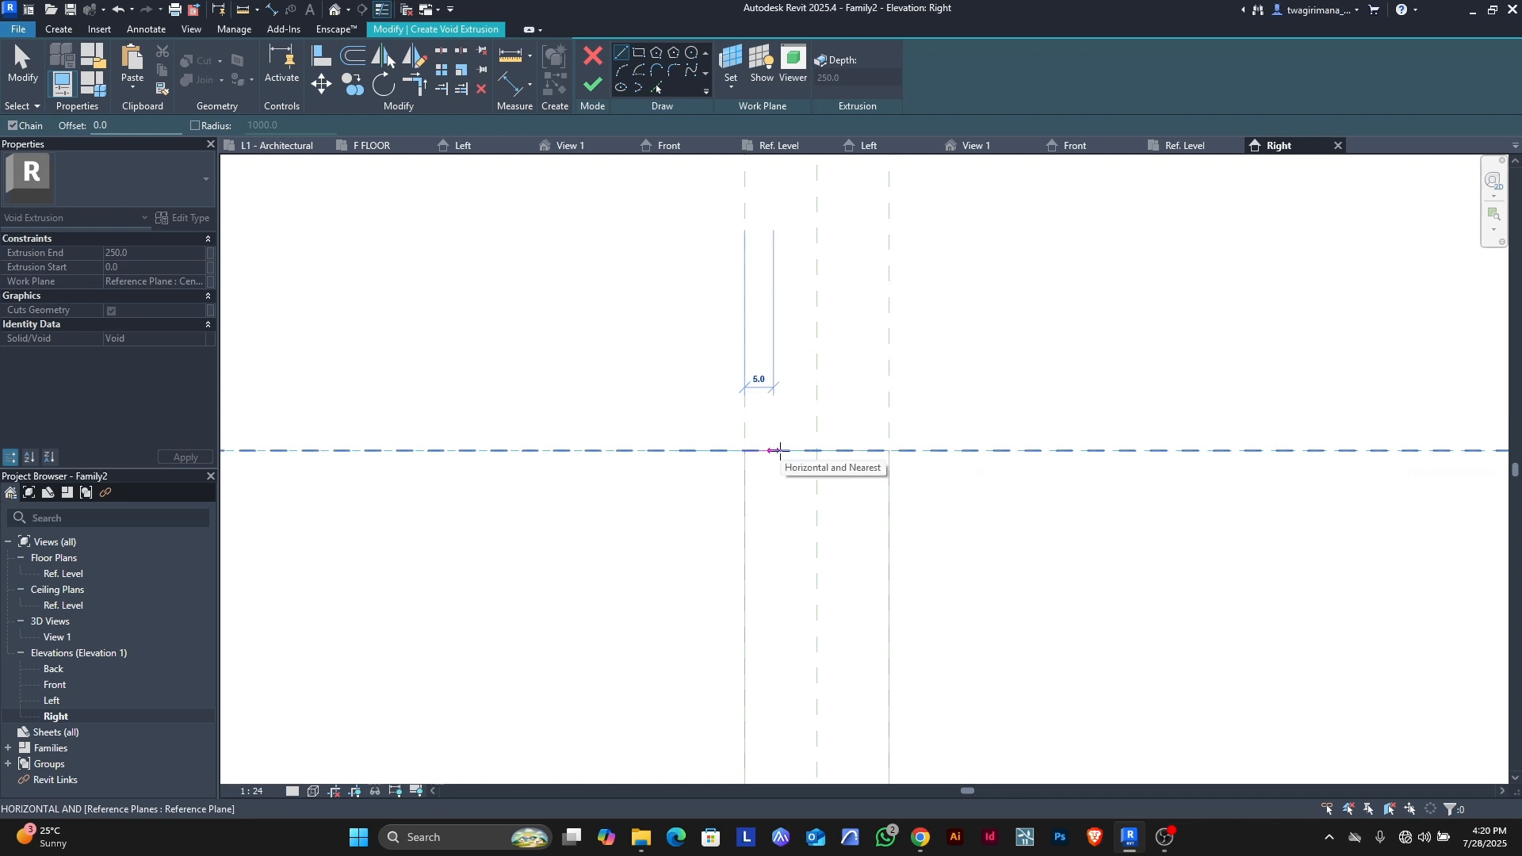
left_click(773, 450)
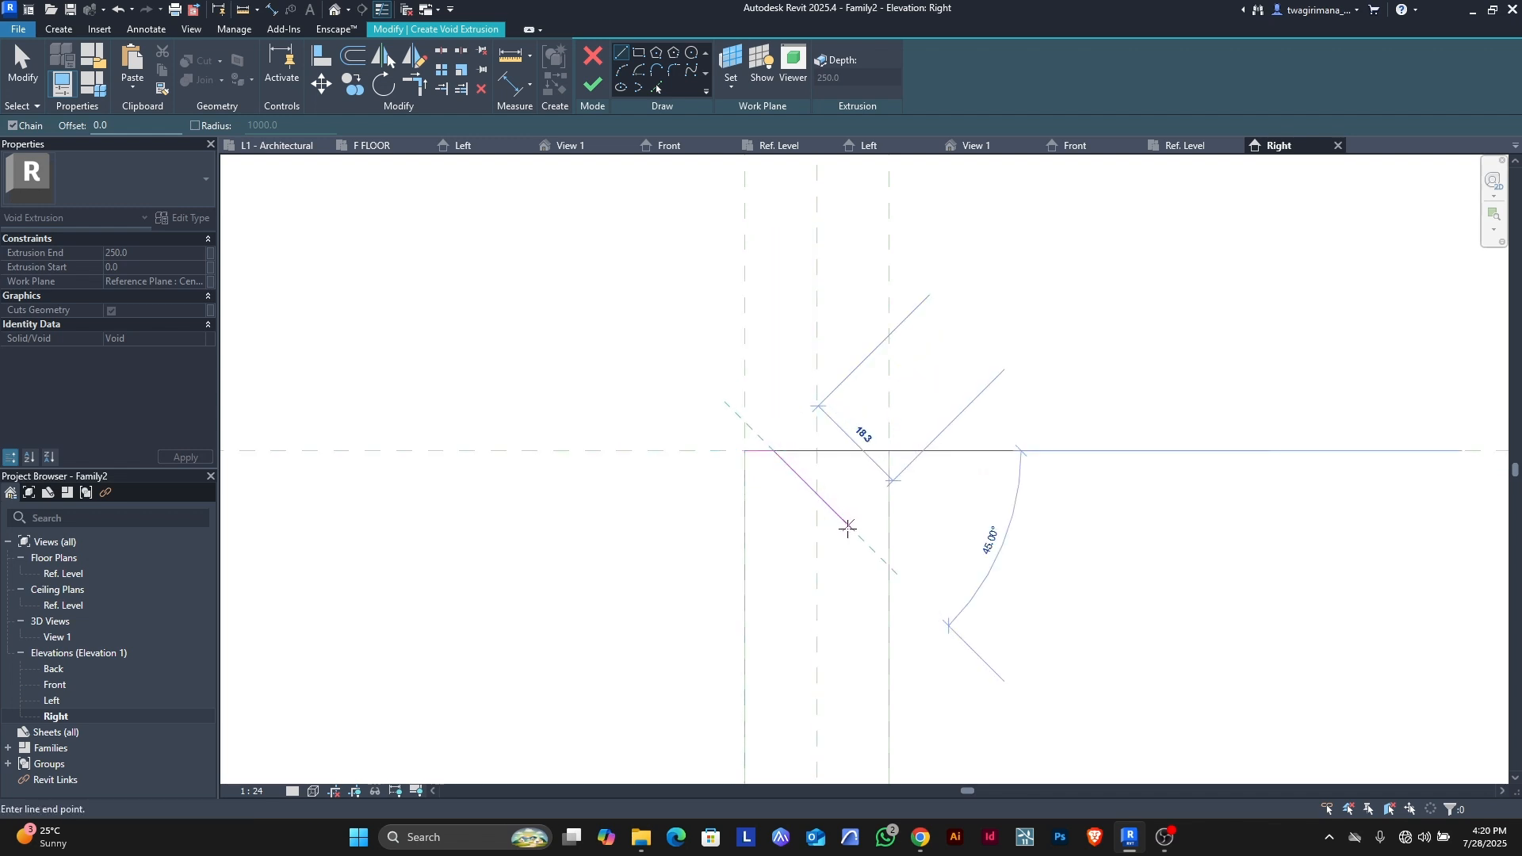
left_click(888, 565)
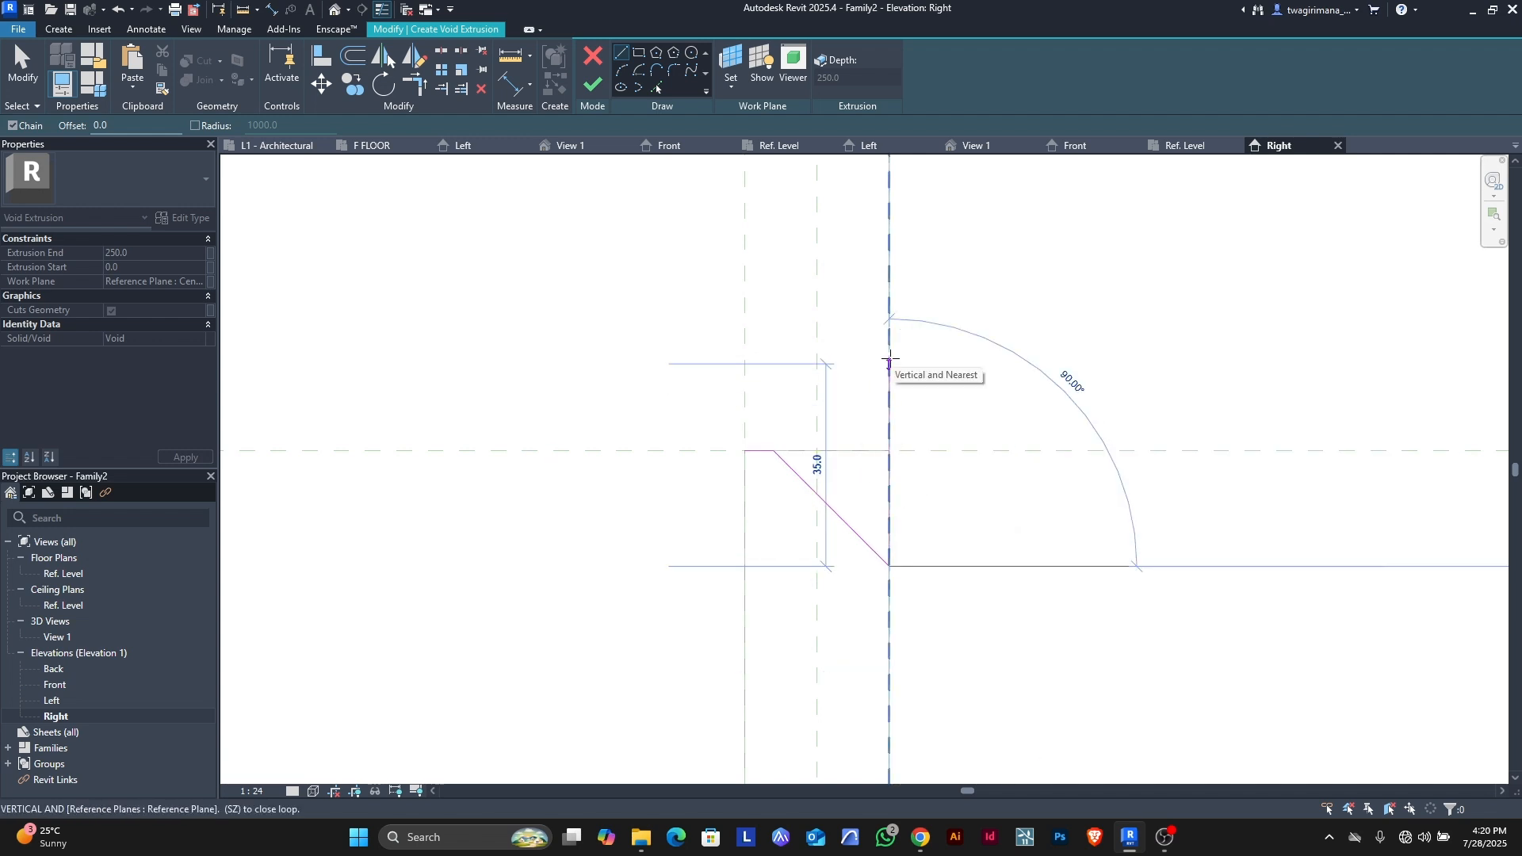
- Continue the void profile 35 mm up the outer reference plane and across above the door, and add a vertical line rising from the diagonal's upper end
left_click(805, 359)
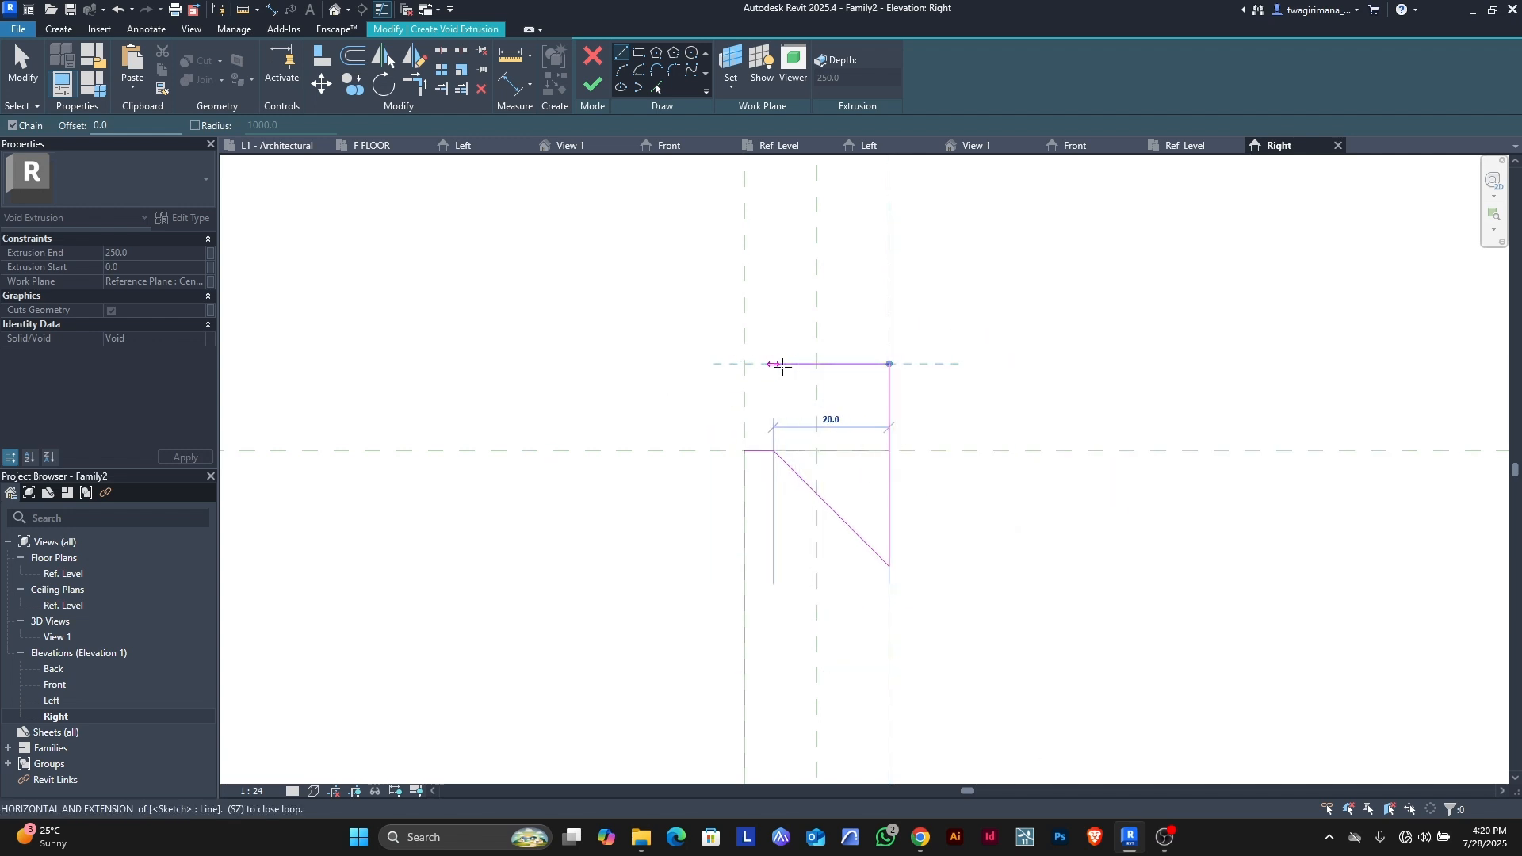
left_click(658, 364)
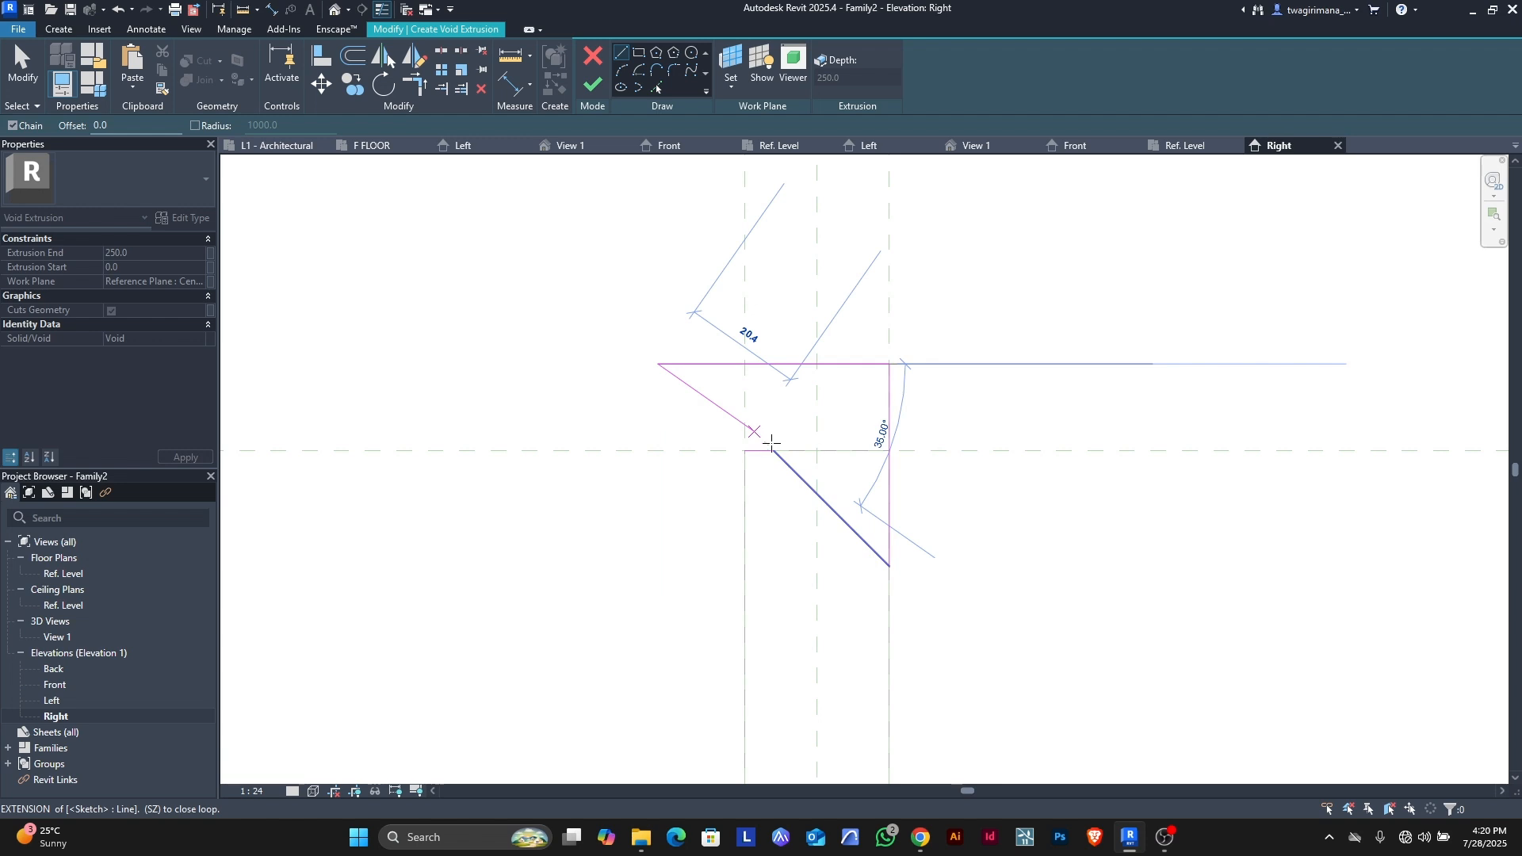
key("Escape")
left_click(773, 451)
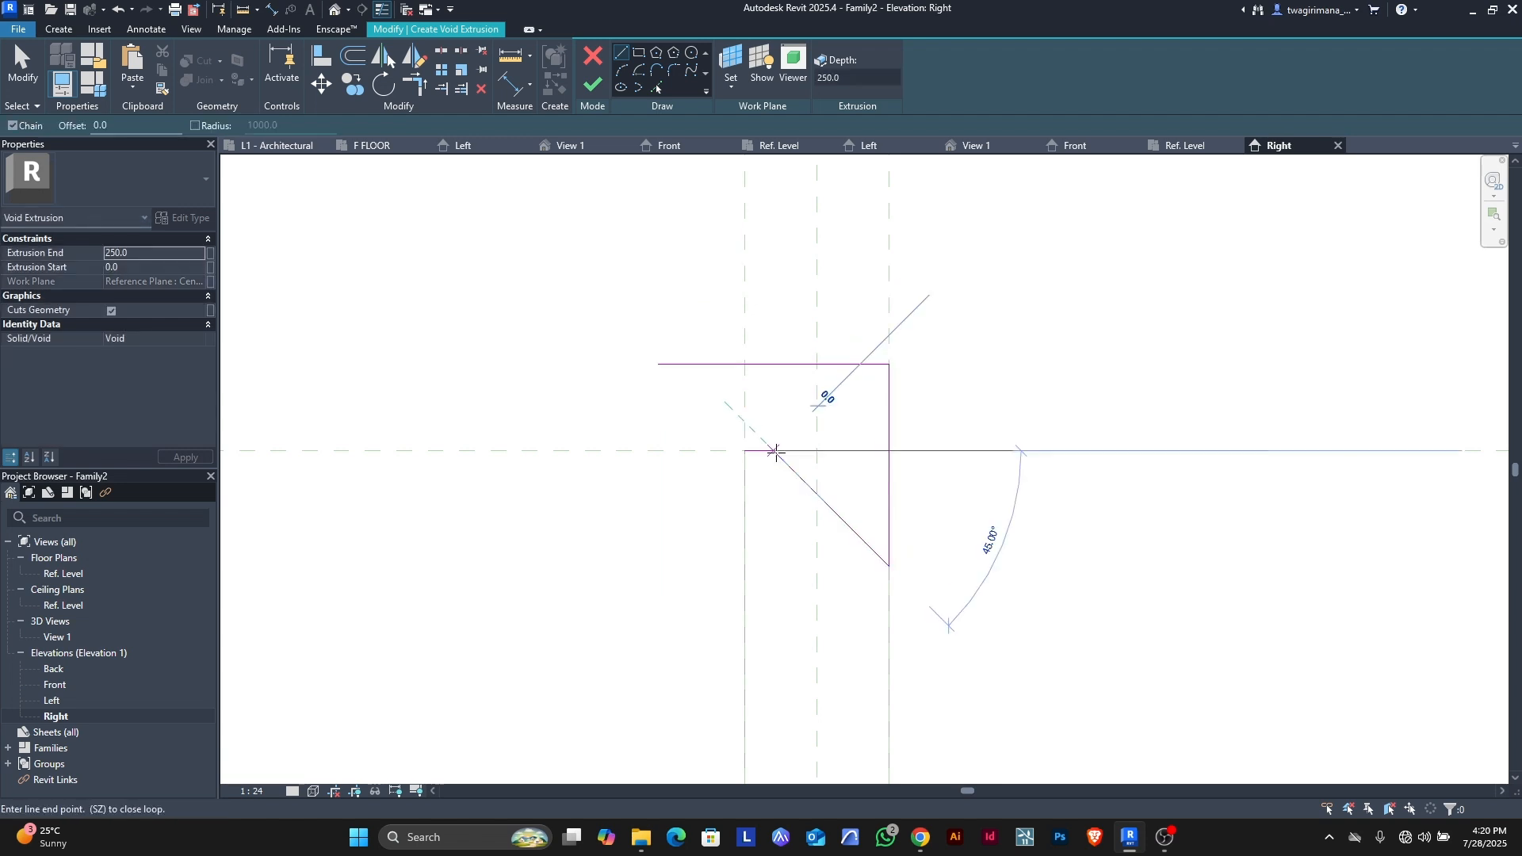
left_click(773, 333)
key("Escape")
- Trim the vertical and top lines into a corner, delete the 5 mm line on the door's top edge and finish the void extrusion
key("t")
key("r")
left_click(792, 365)
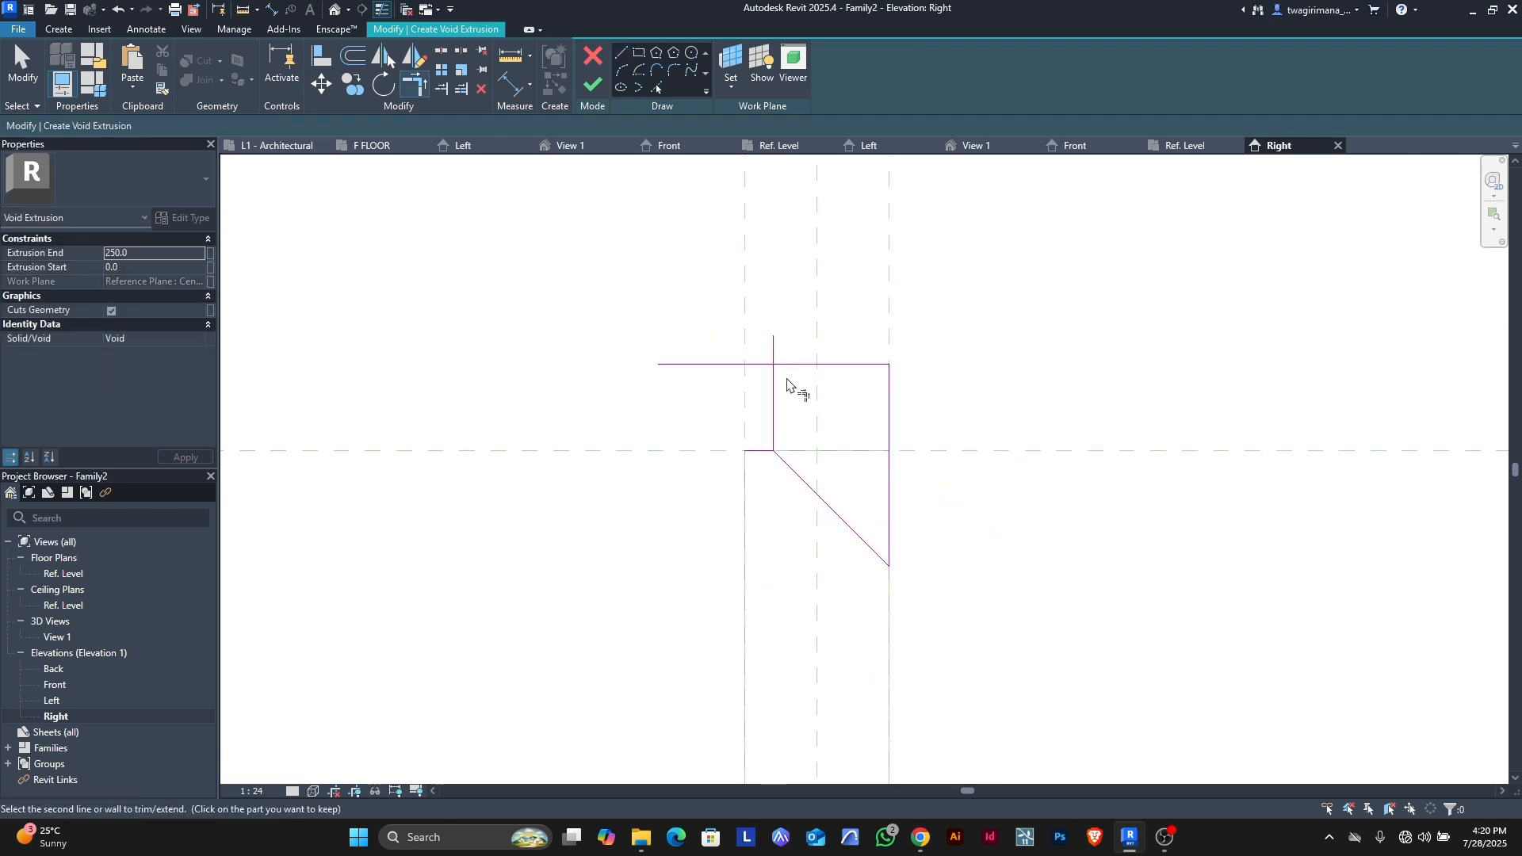
left_click(773, 403)
key("Escape")
left_click(760, 451)
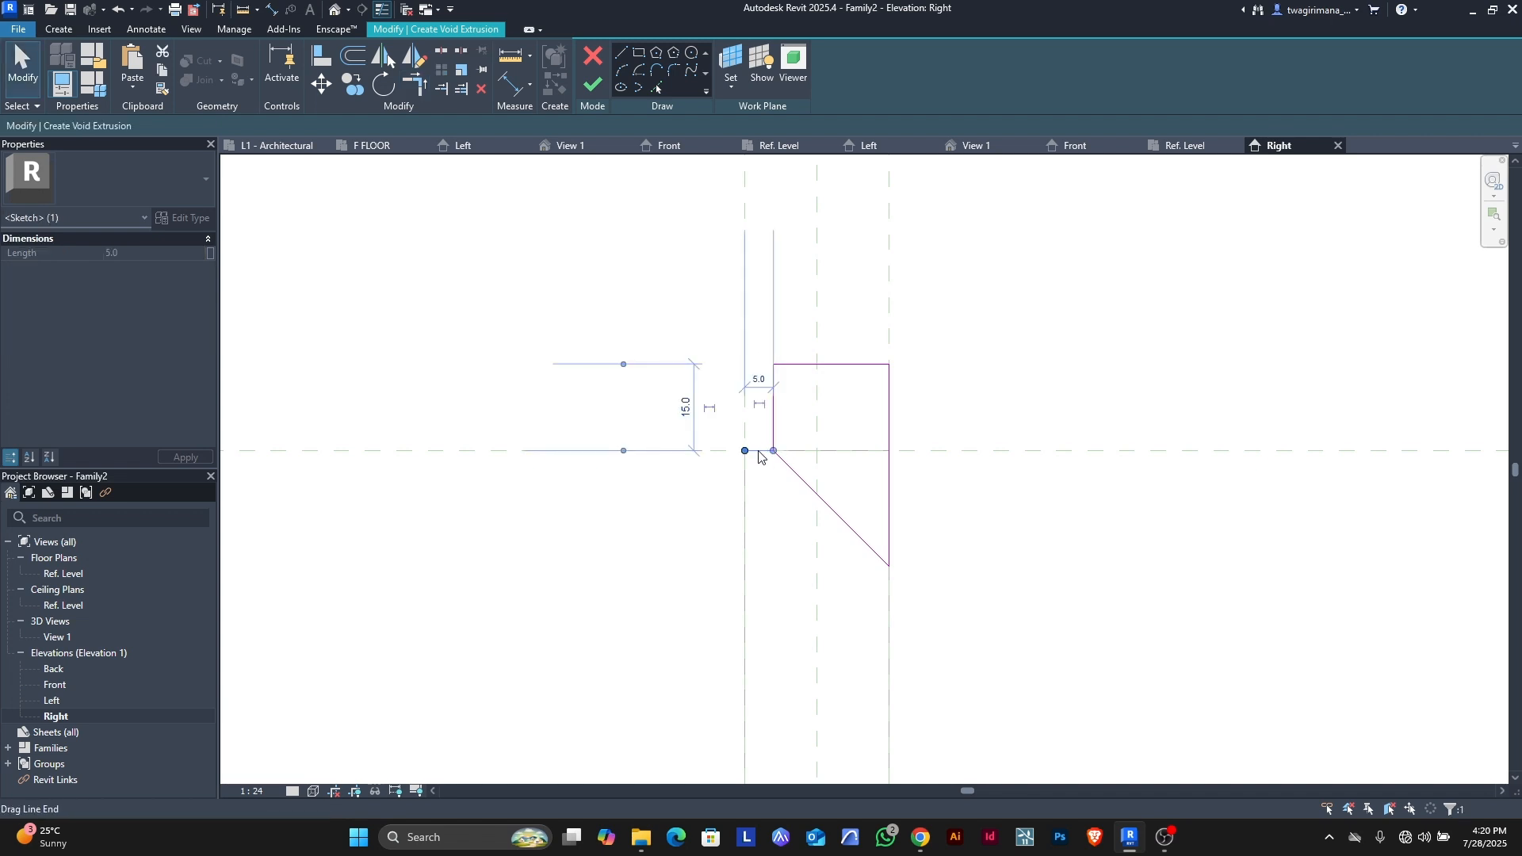
key("Delete")
left_click(592, 84)
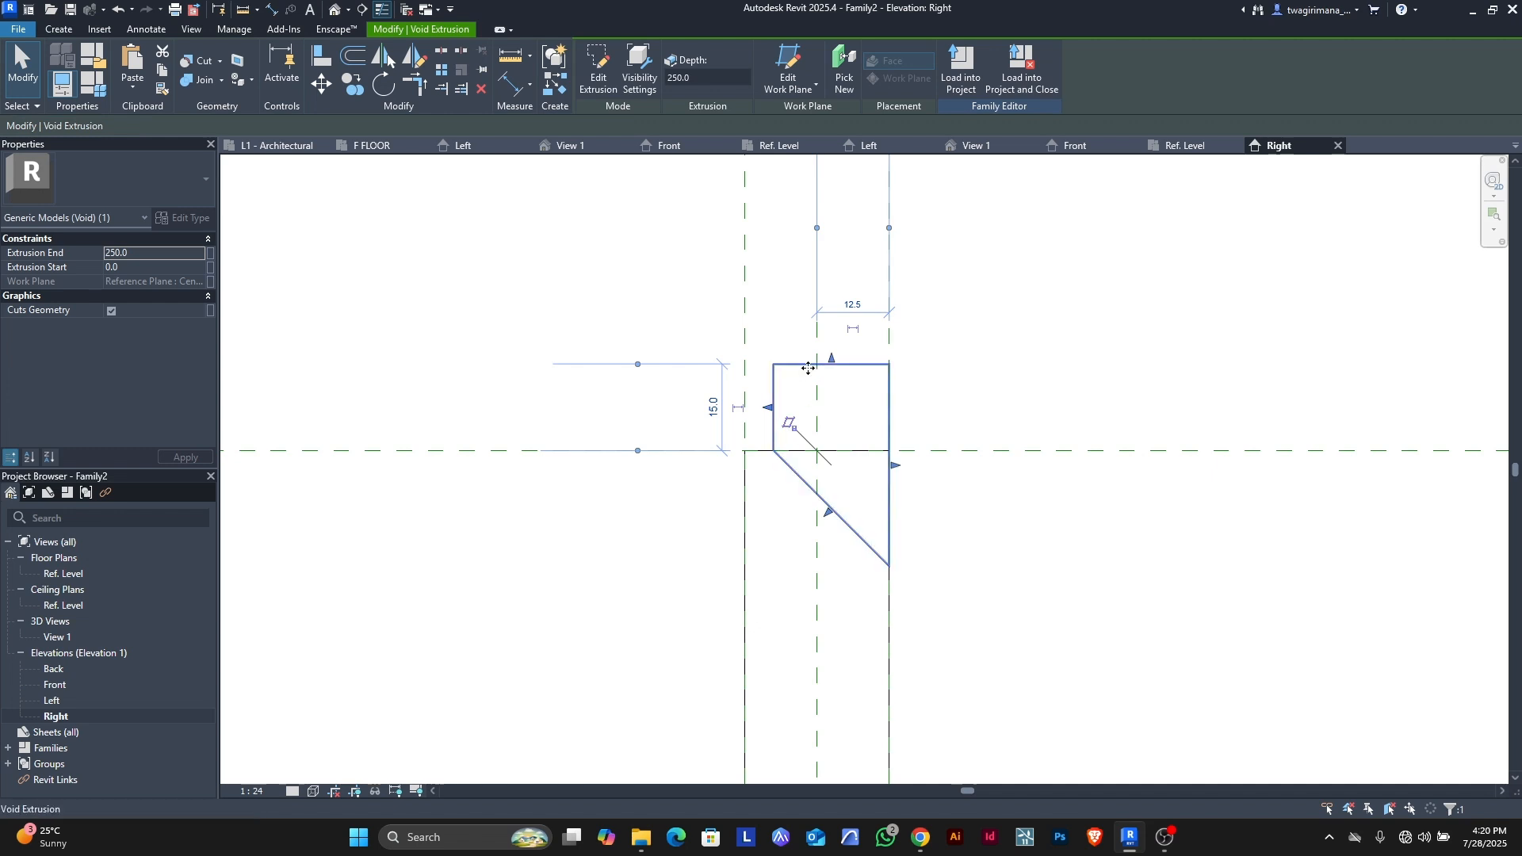
- Inspect the void's cut along the door's top edge in the 3D view from a different angle
left_click(983, 147)
scroll(860, 242, "up", 5)
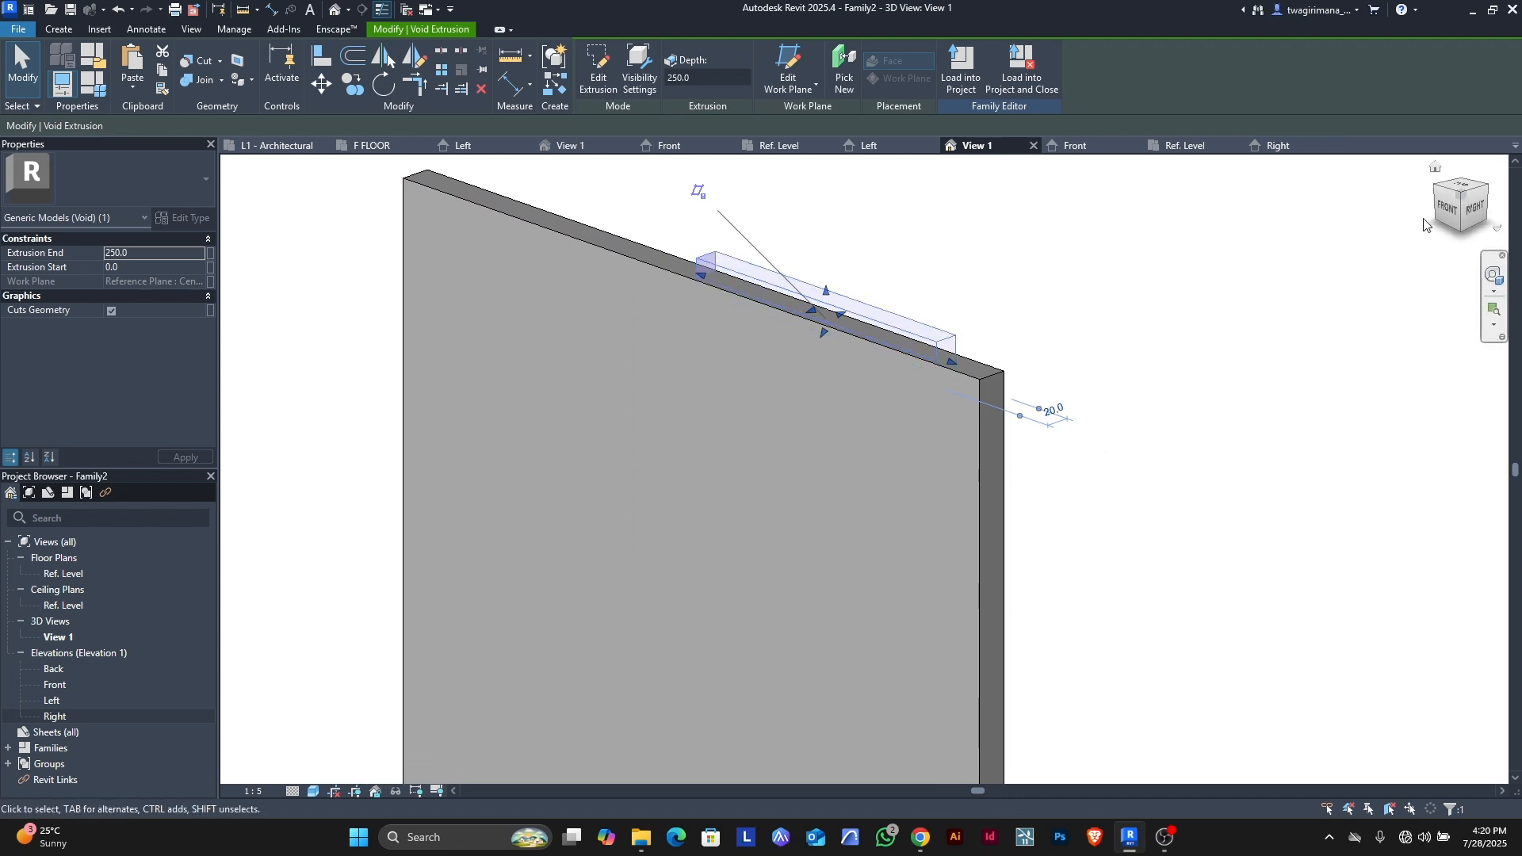
left_click(1240, 333)
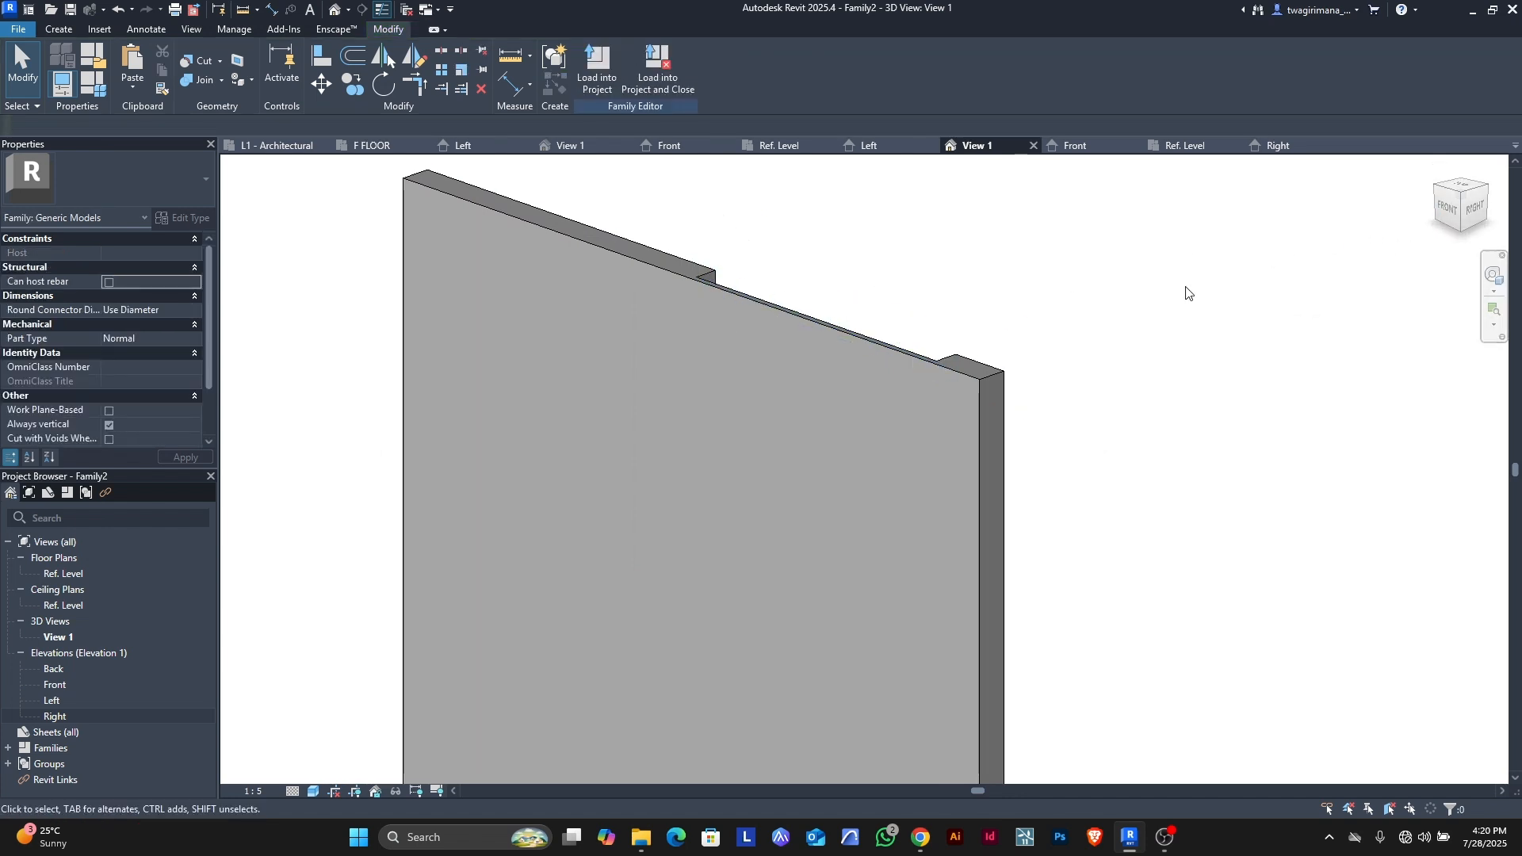
left_click(1432, 225)
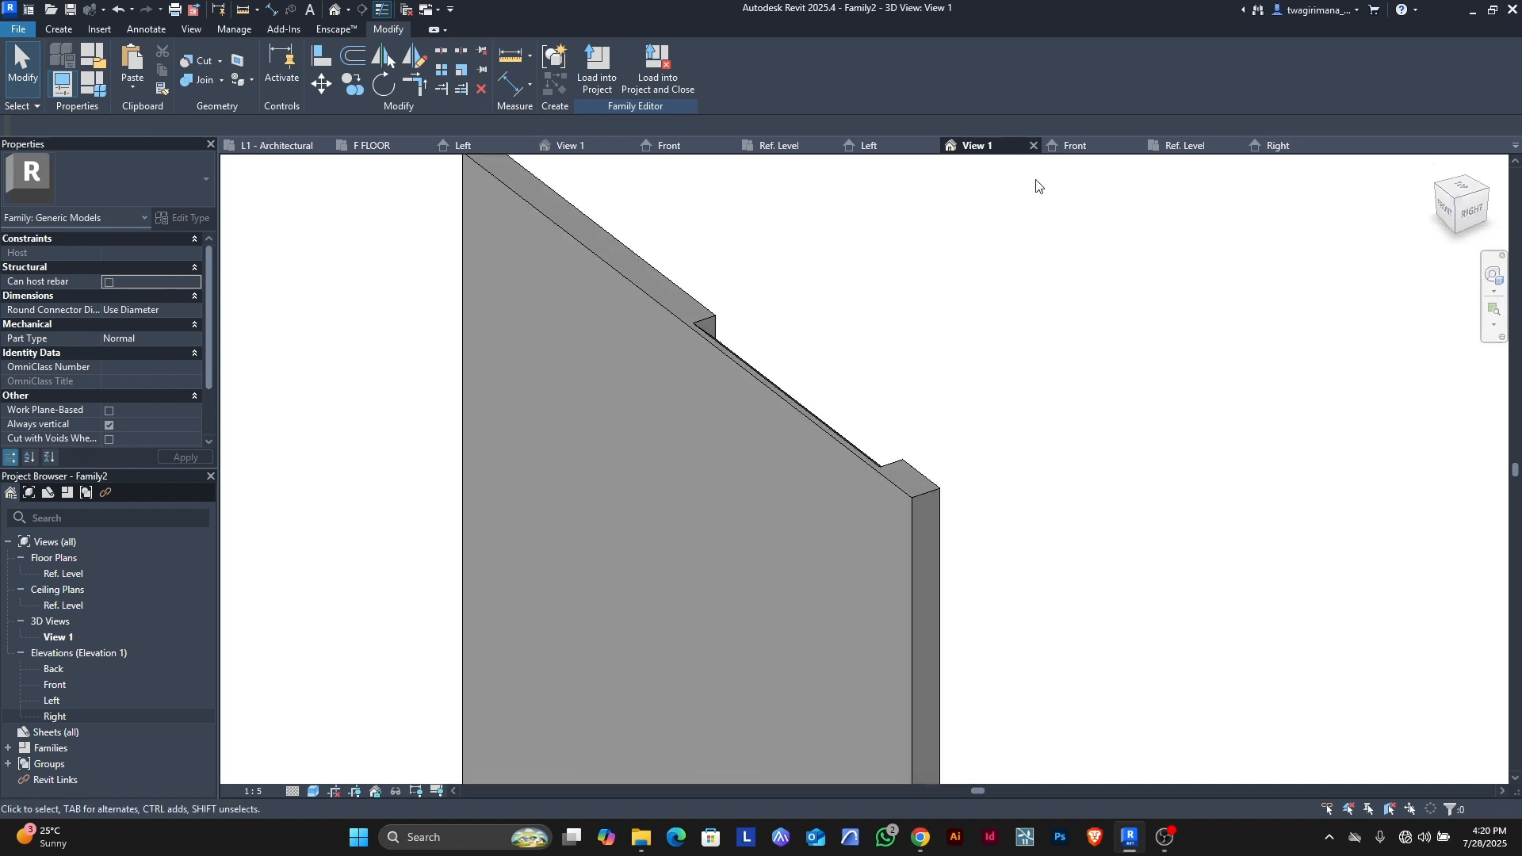
- From the Front elevation, associate the void's Extrusion End with a new type family parameter named handle length under Dimensions
left_click(1078, 148)
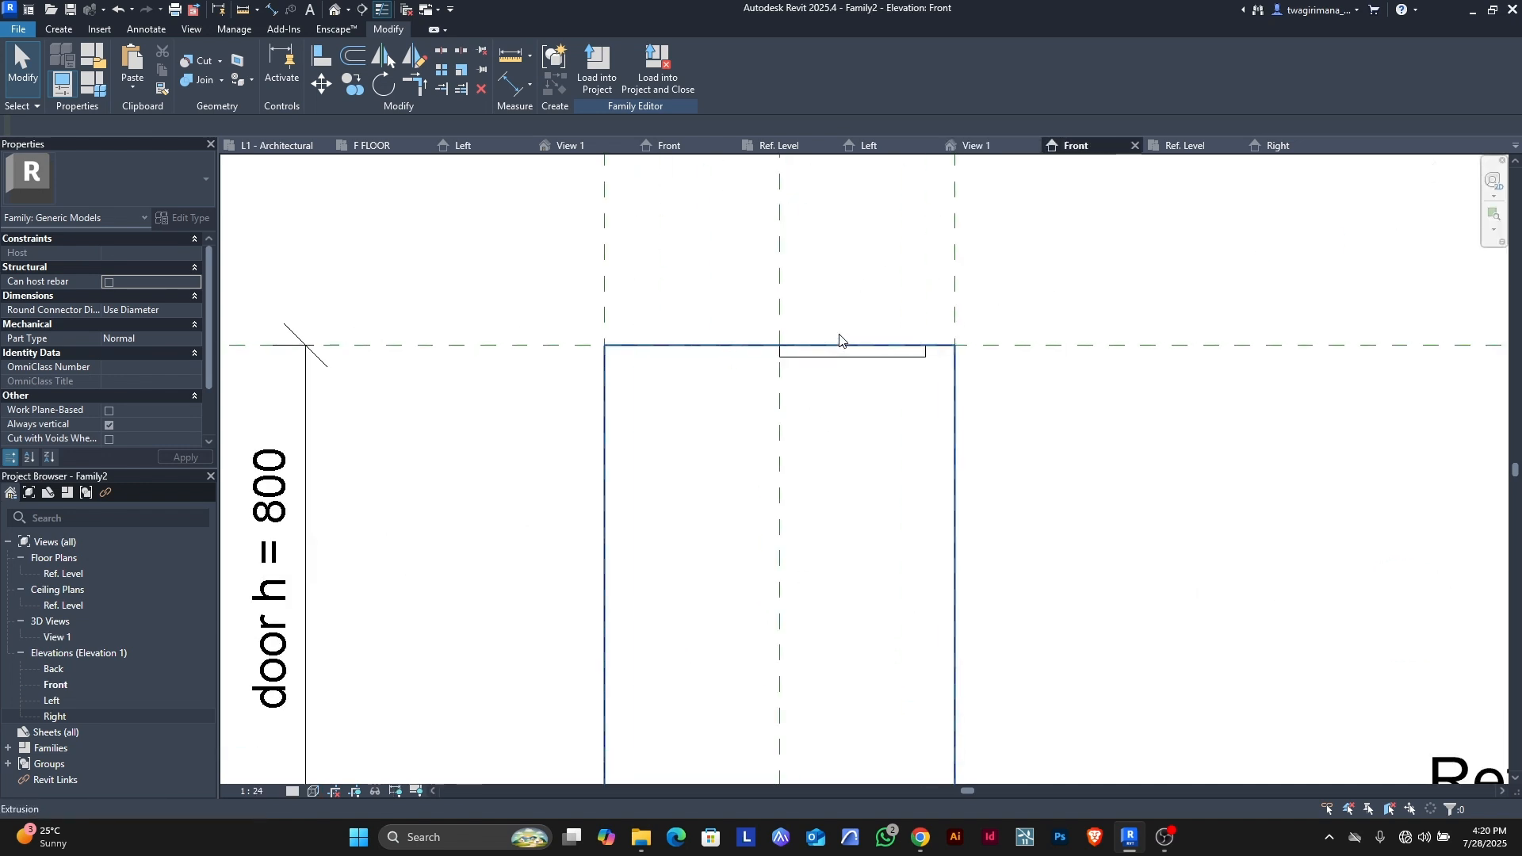
scroll(841, 341, "up", 3)
left_click(832, 357)
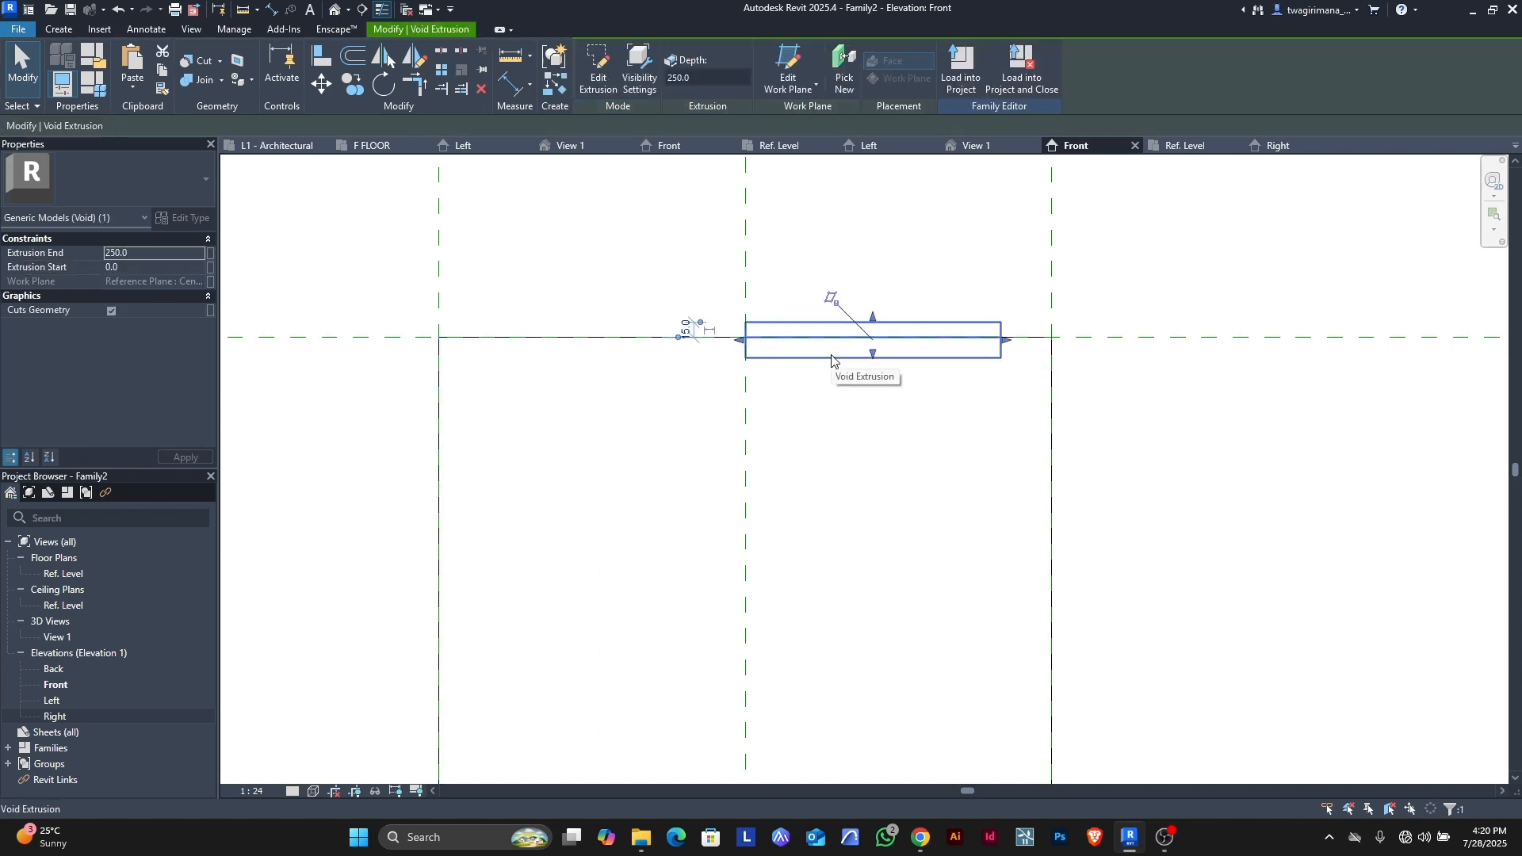
scroll(864, 345, "down", 2)
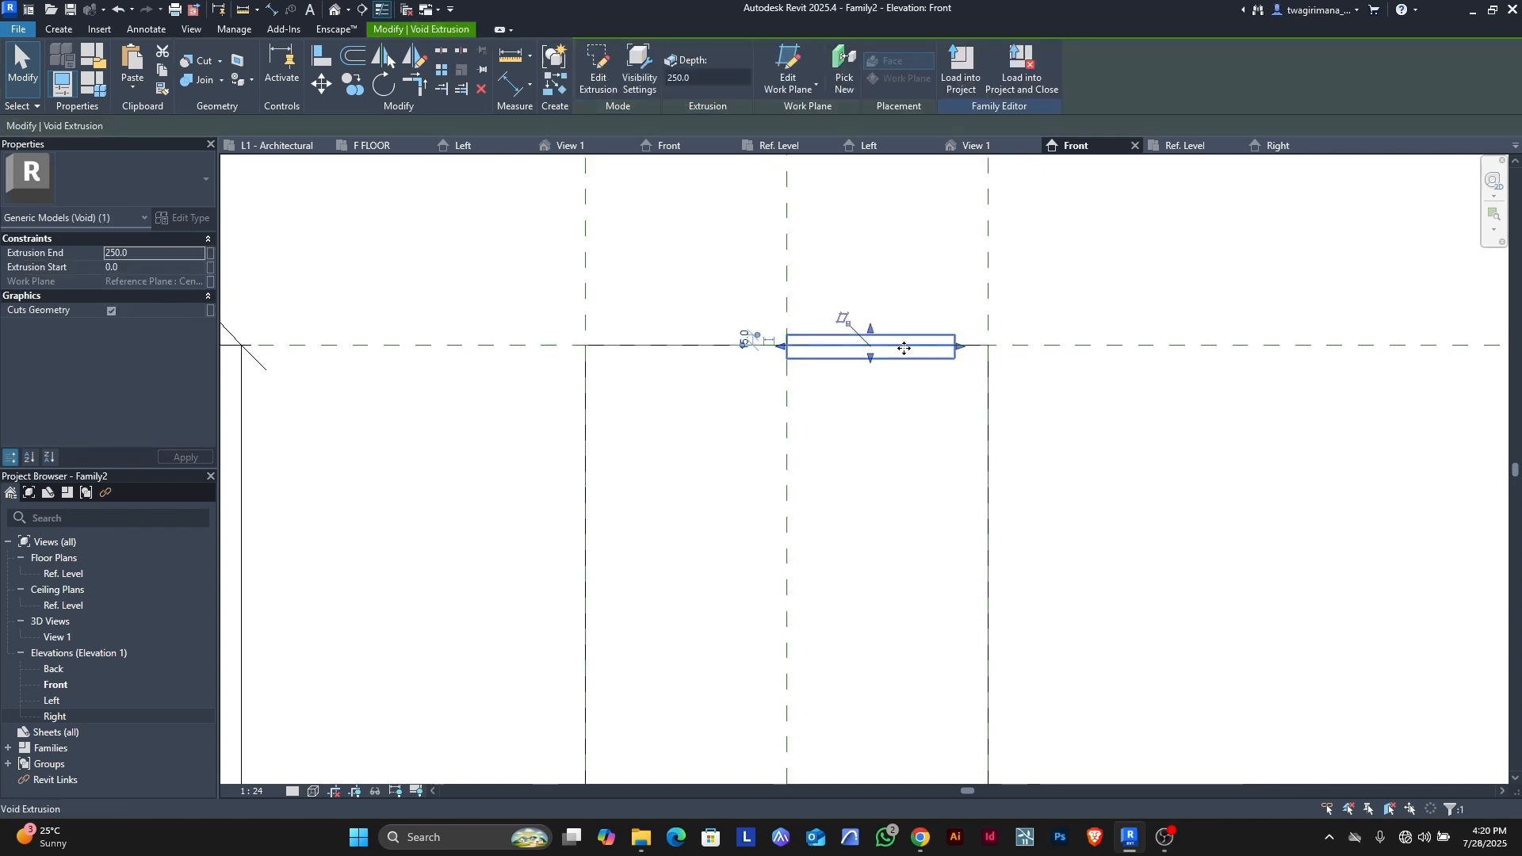
scroll(943, 345, "down", 2)
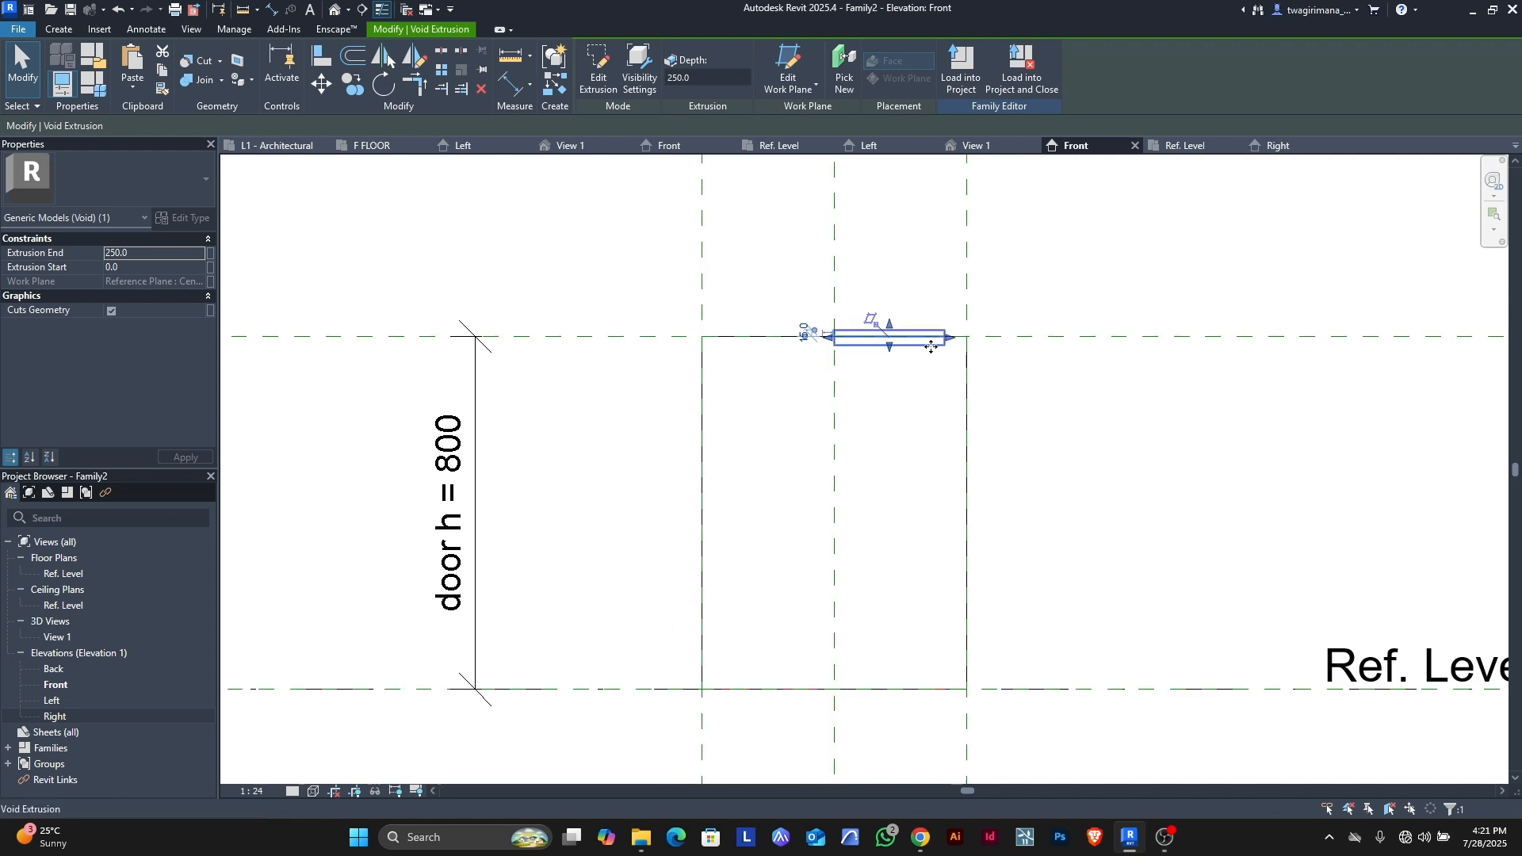
scroll(936, 342, "up", 1)
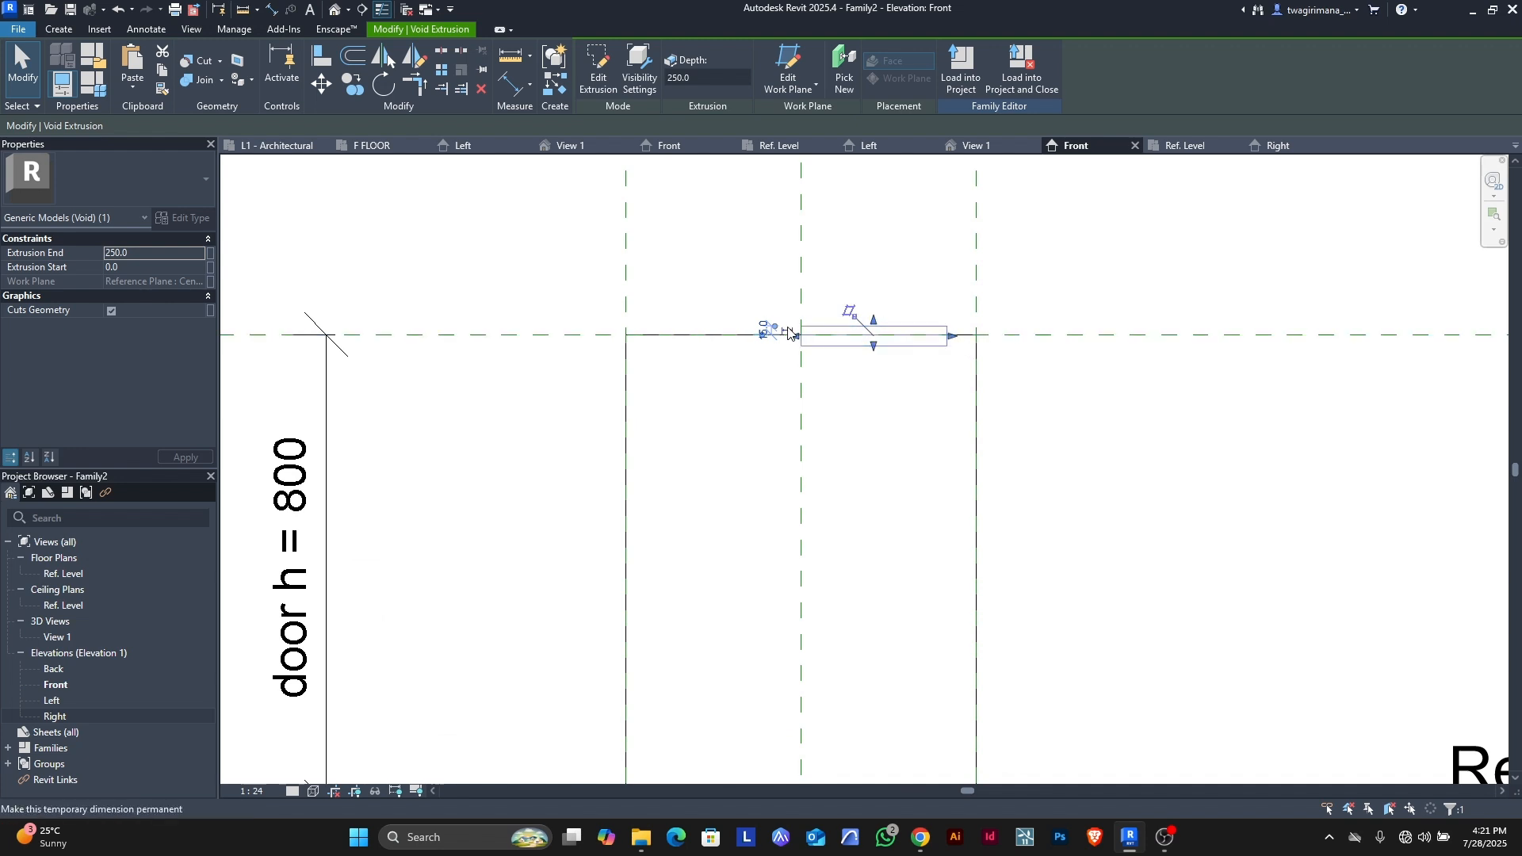
scroll(961, 340, "up", 1)
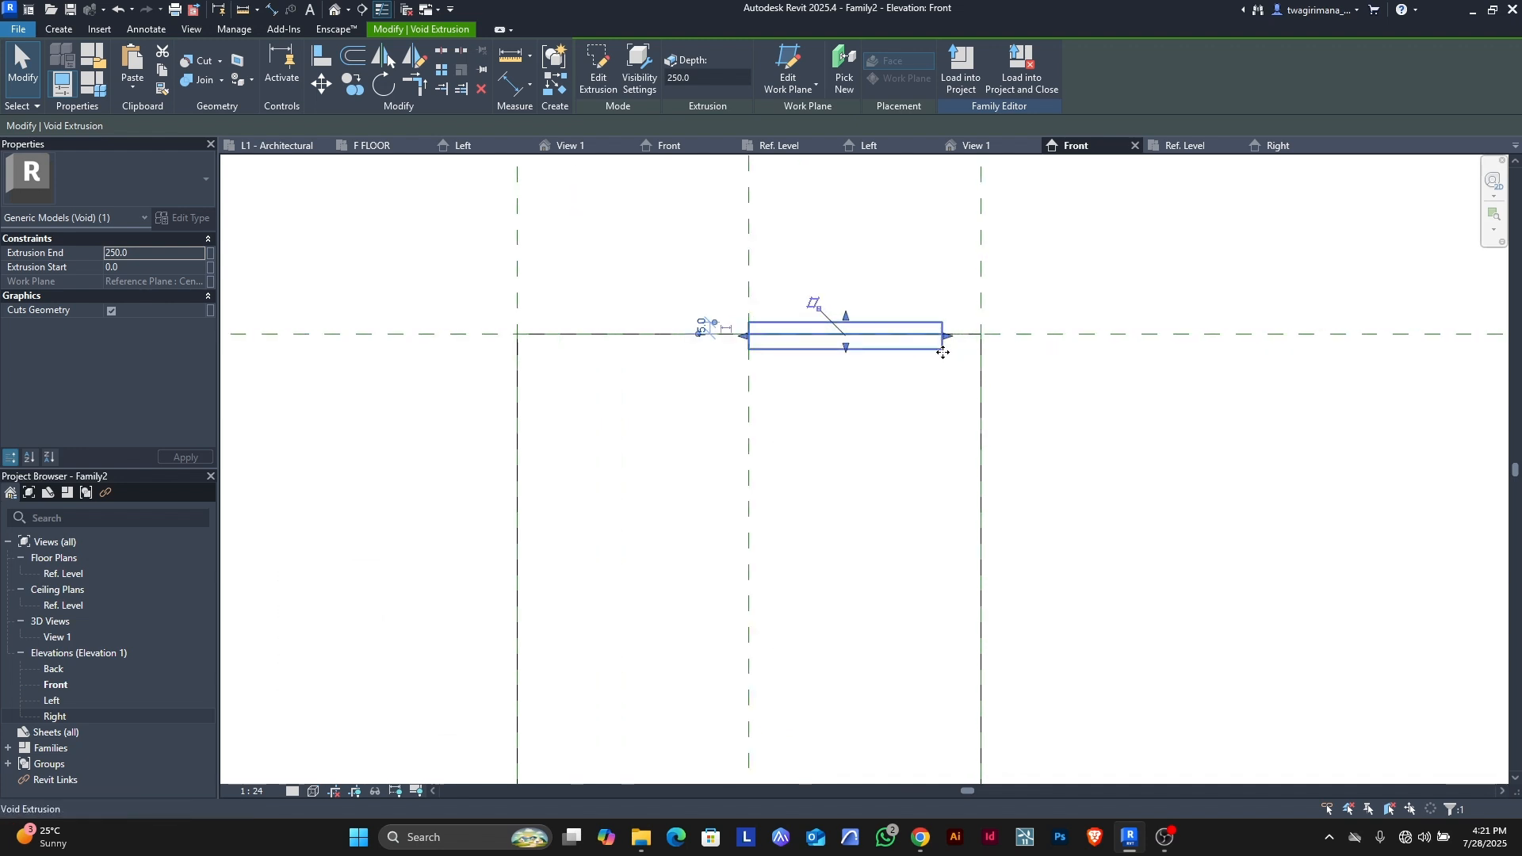
scroll(934, 372, "down", 1)
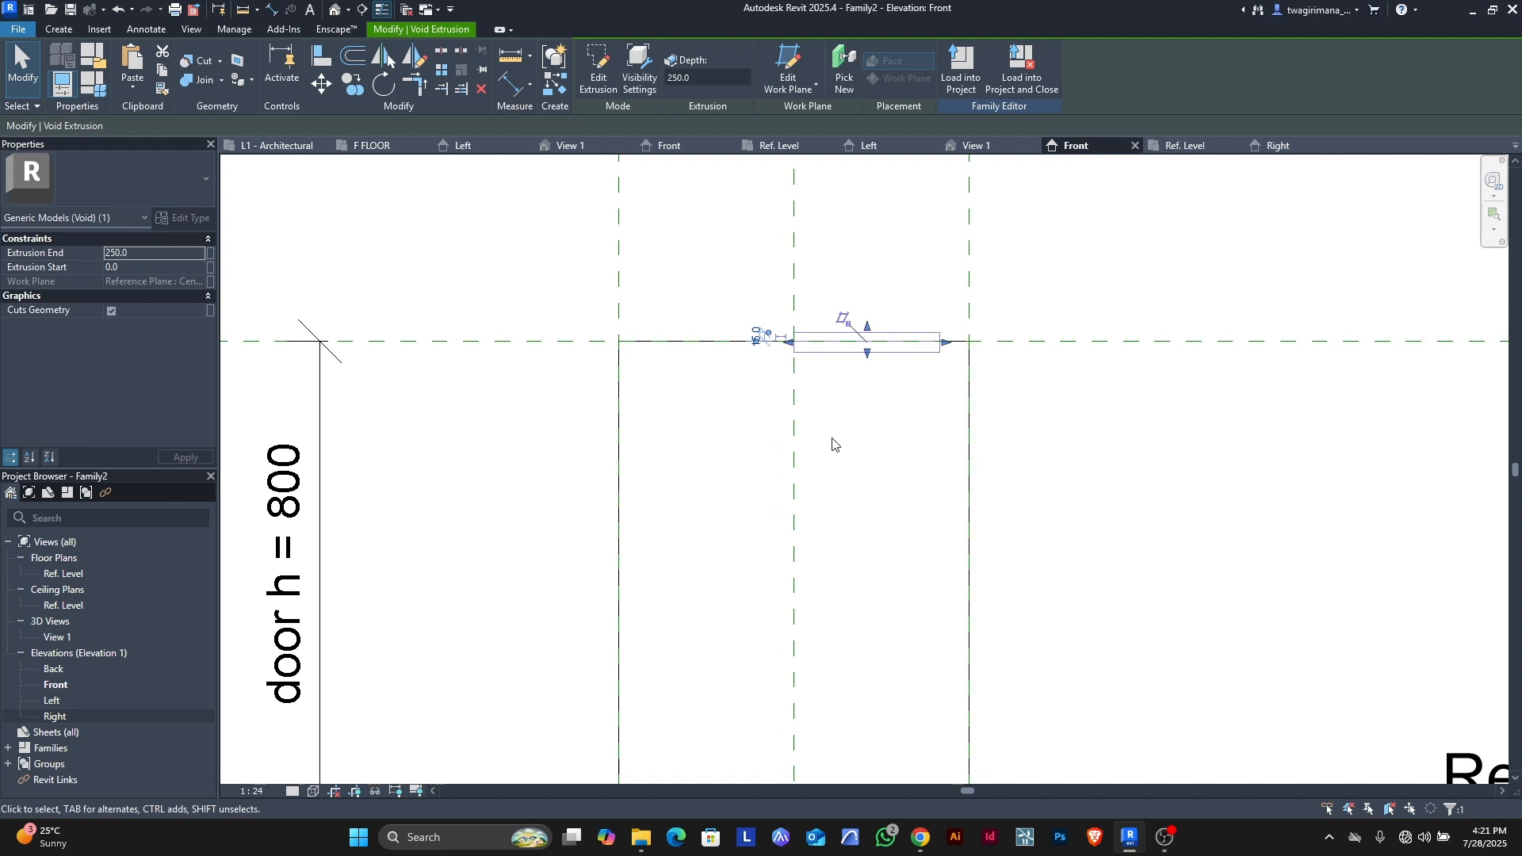
left_click(212, 253)
left_click(362, 634)
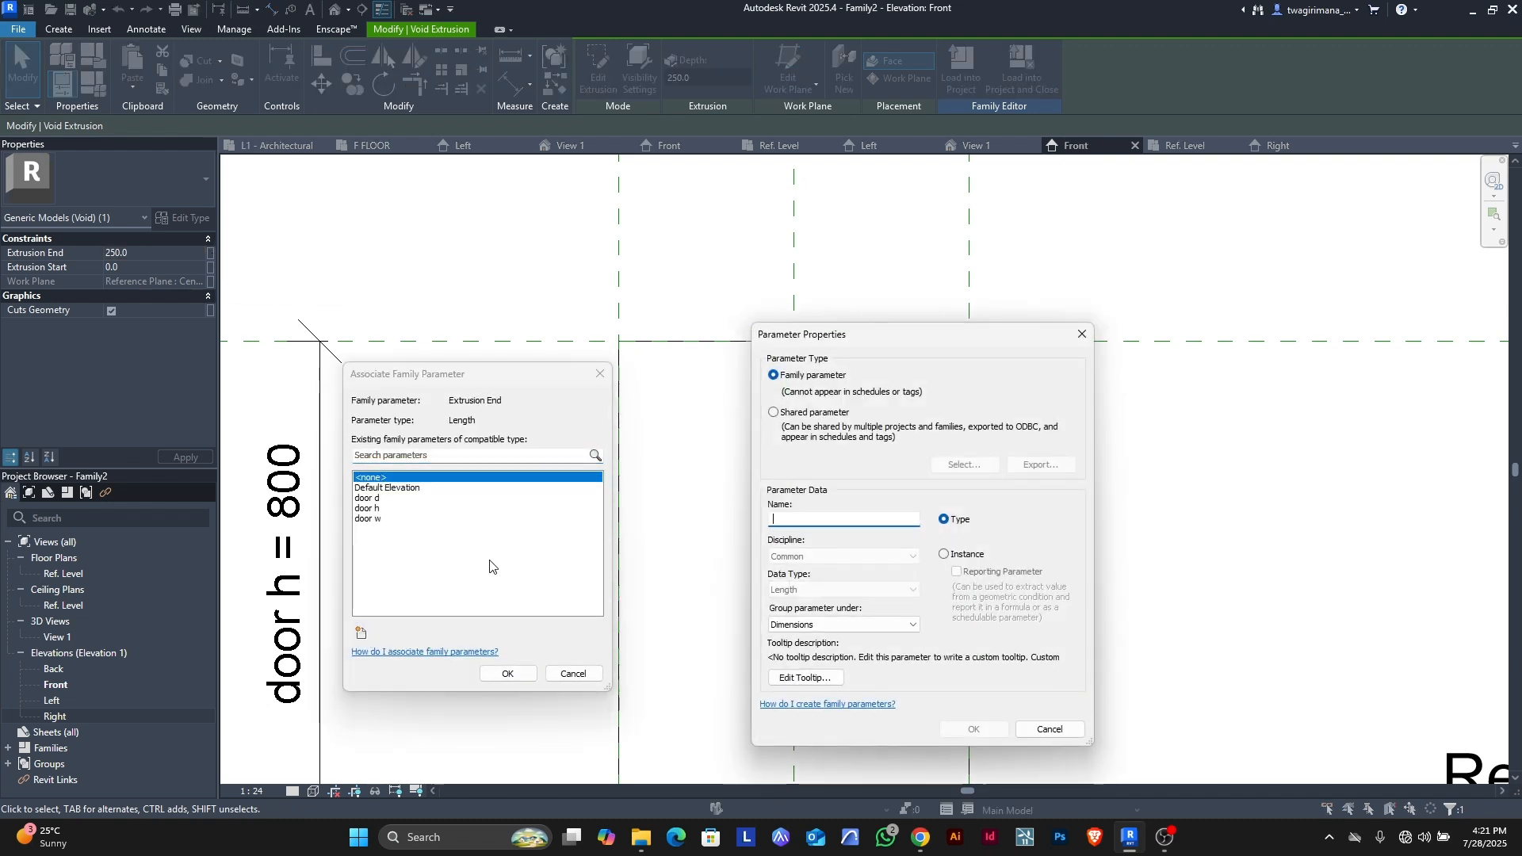
type("handle length")
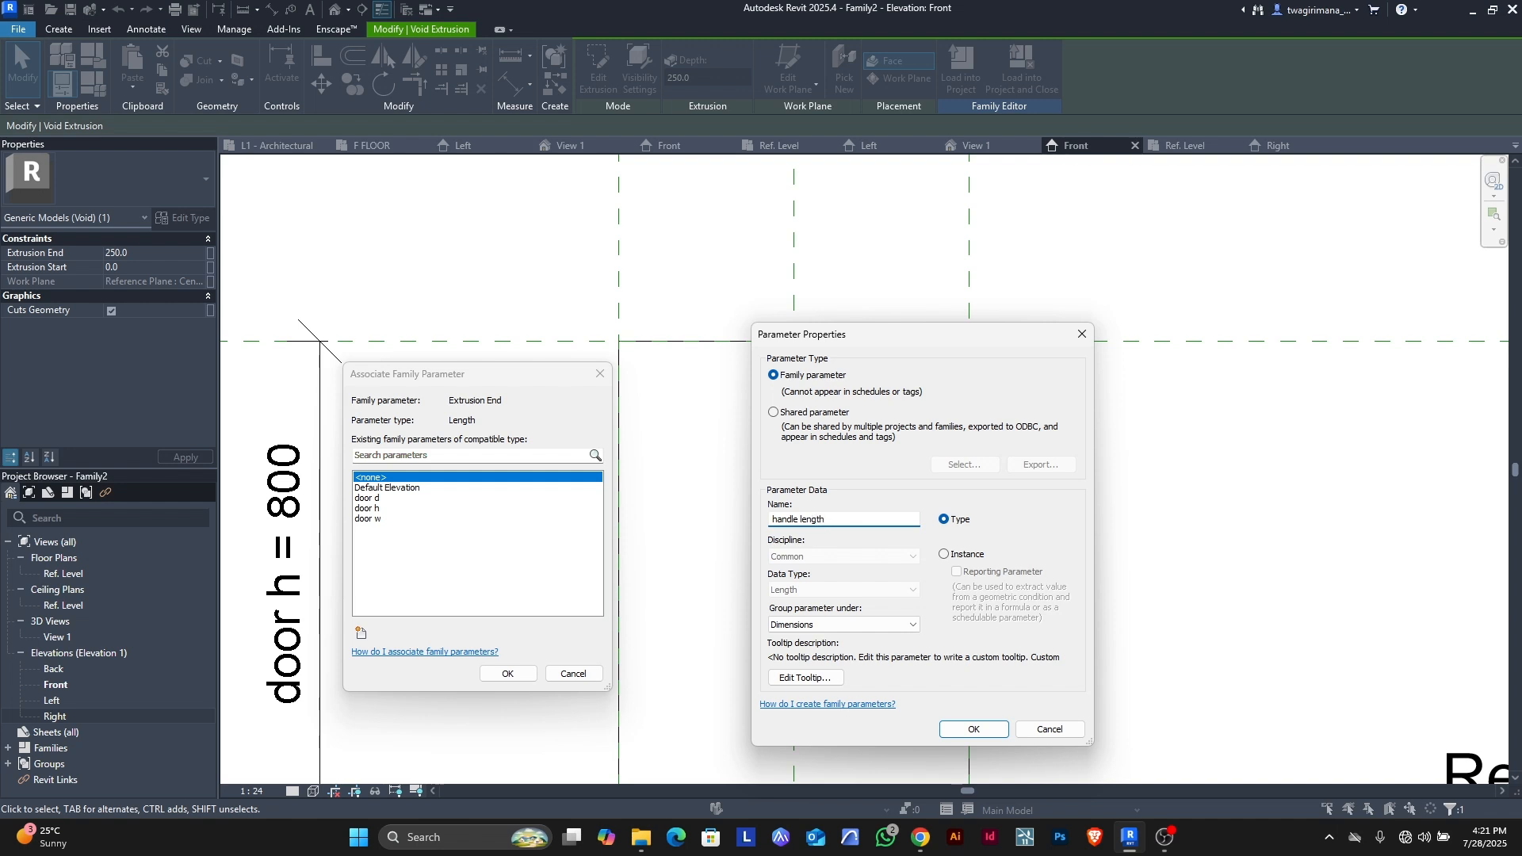
left_click(961, 730)
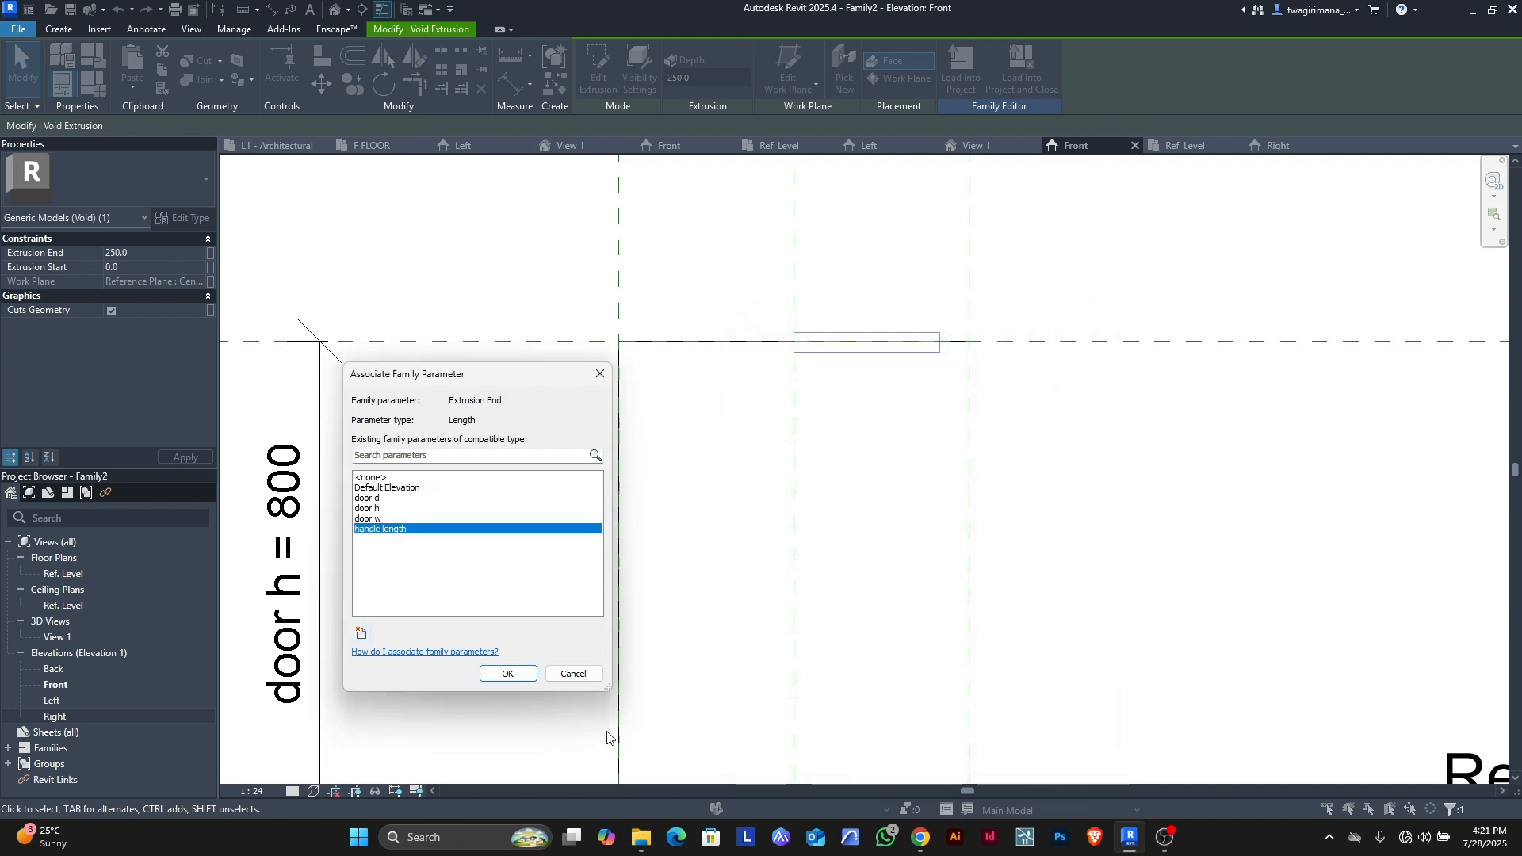
left_click(505, 673)
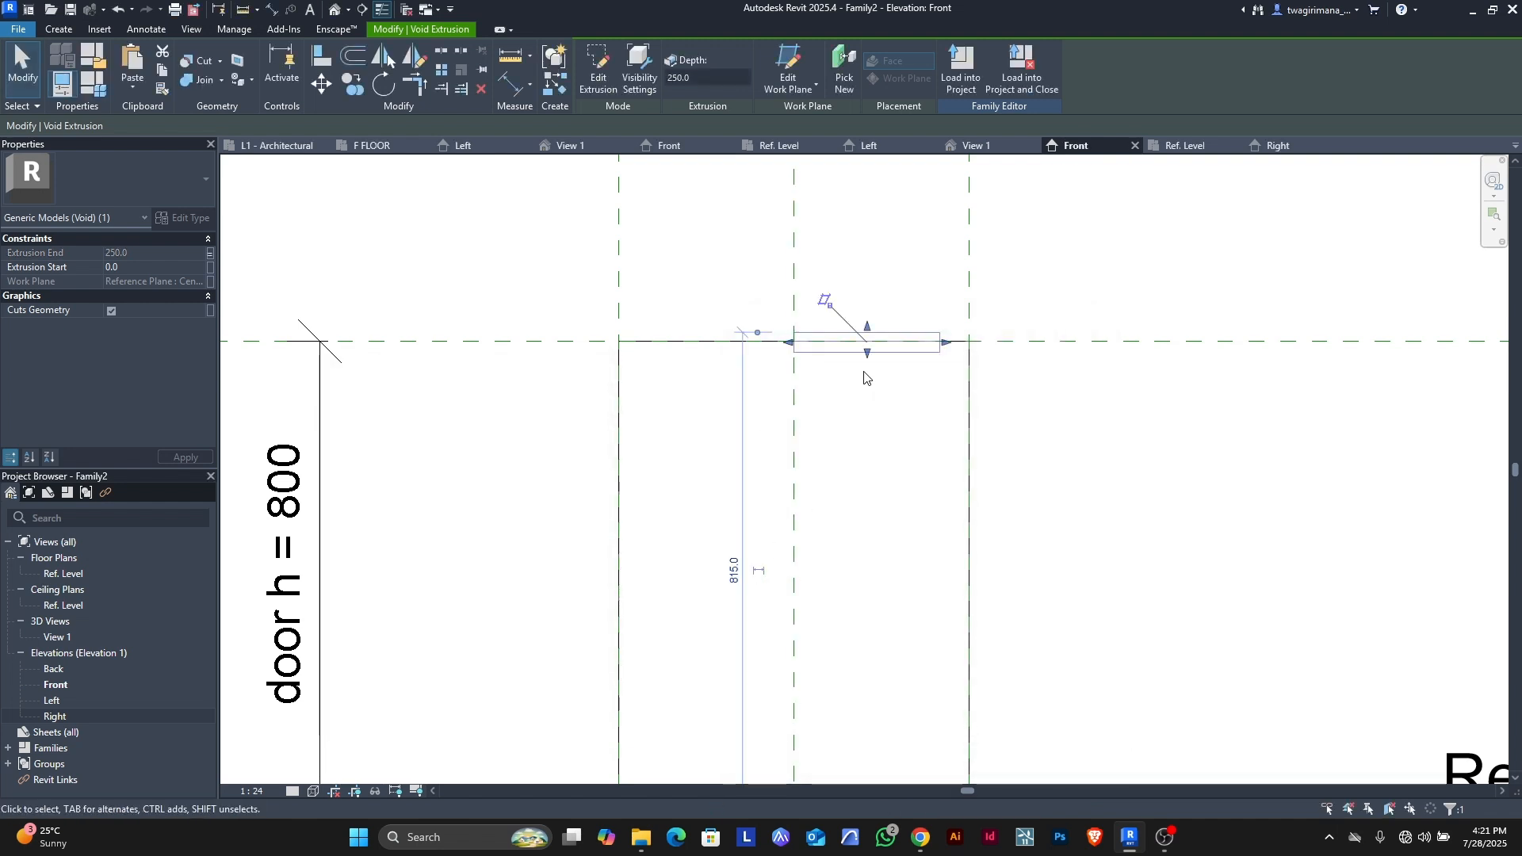
- Set handle length to 300 mm in Family Types, accept it and check the handle cut in the 3D view
left_click(94, 82)
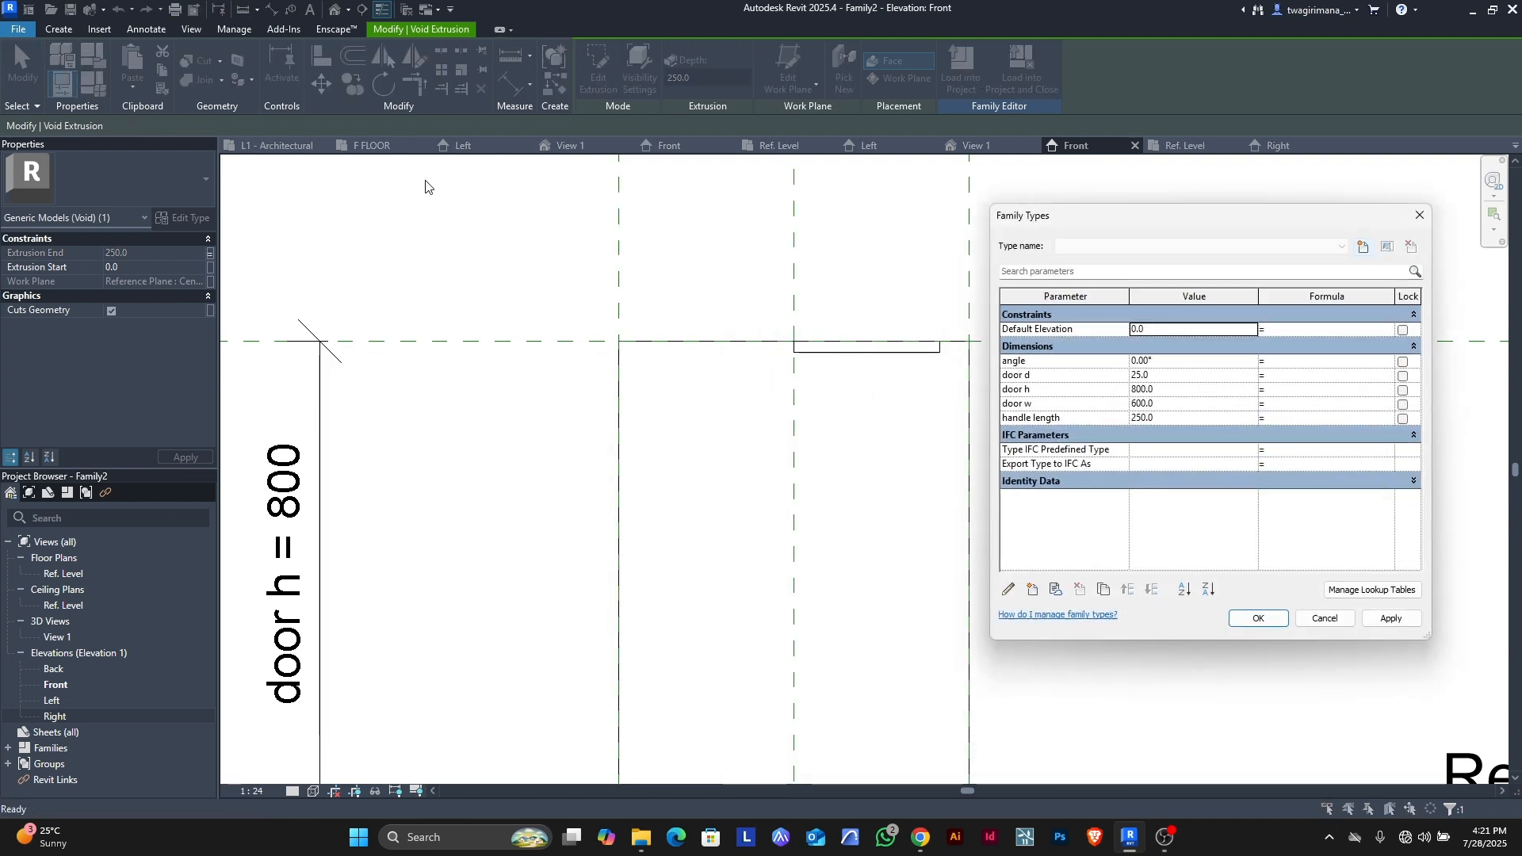
left_click(1164, 417)
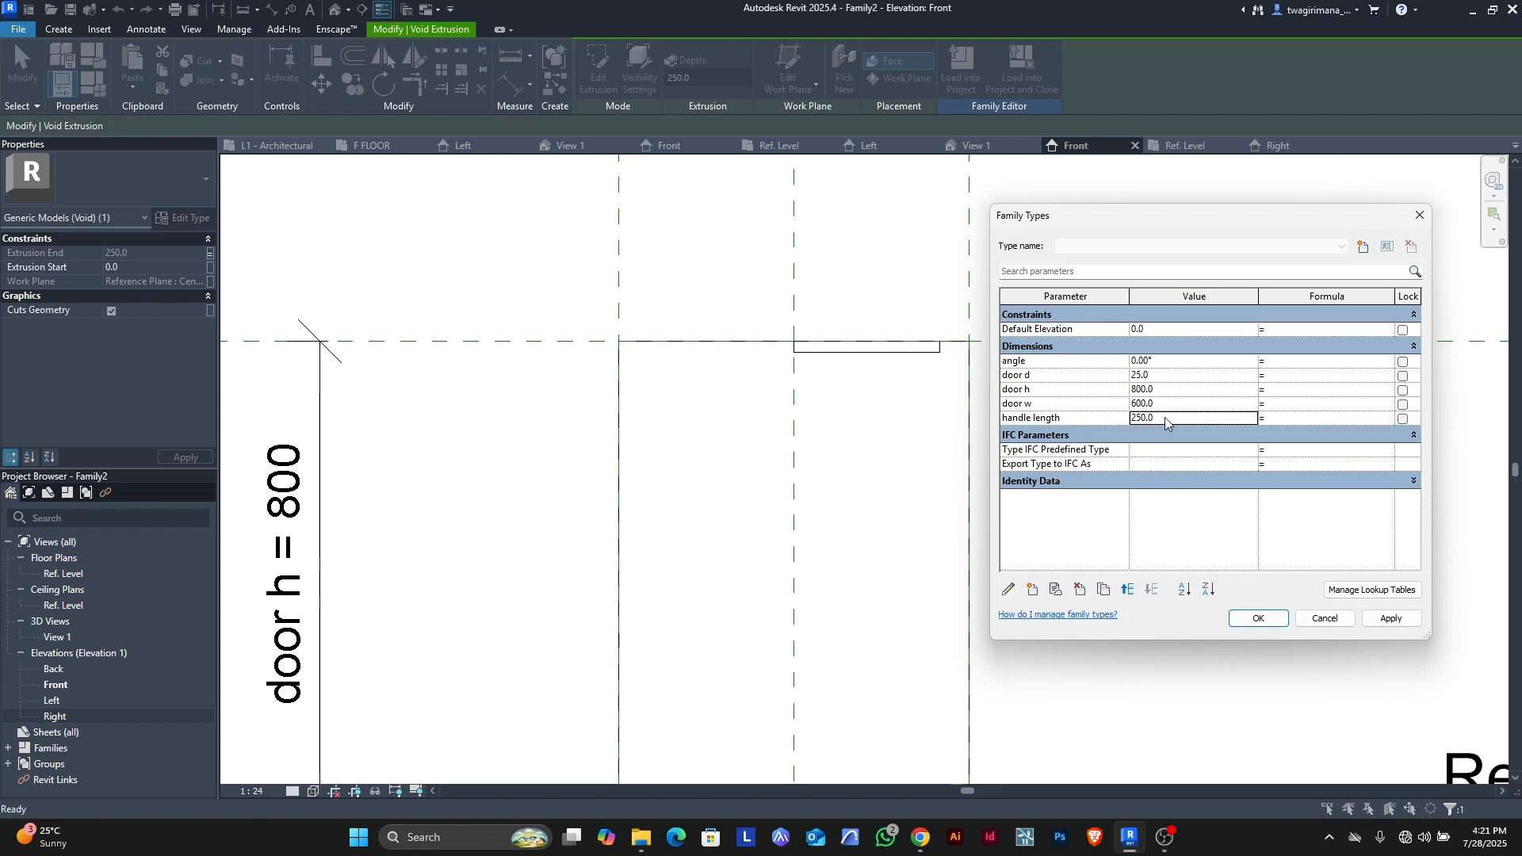
type("300")
left_click(1380, 621)
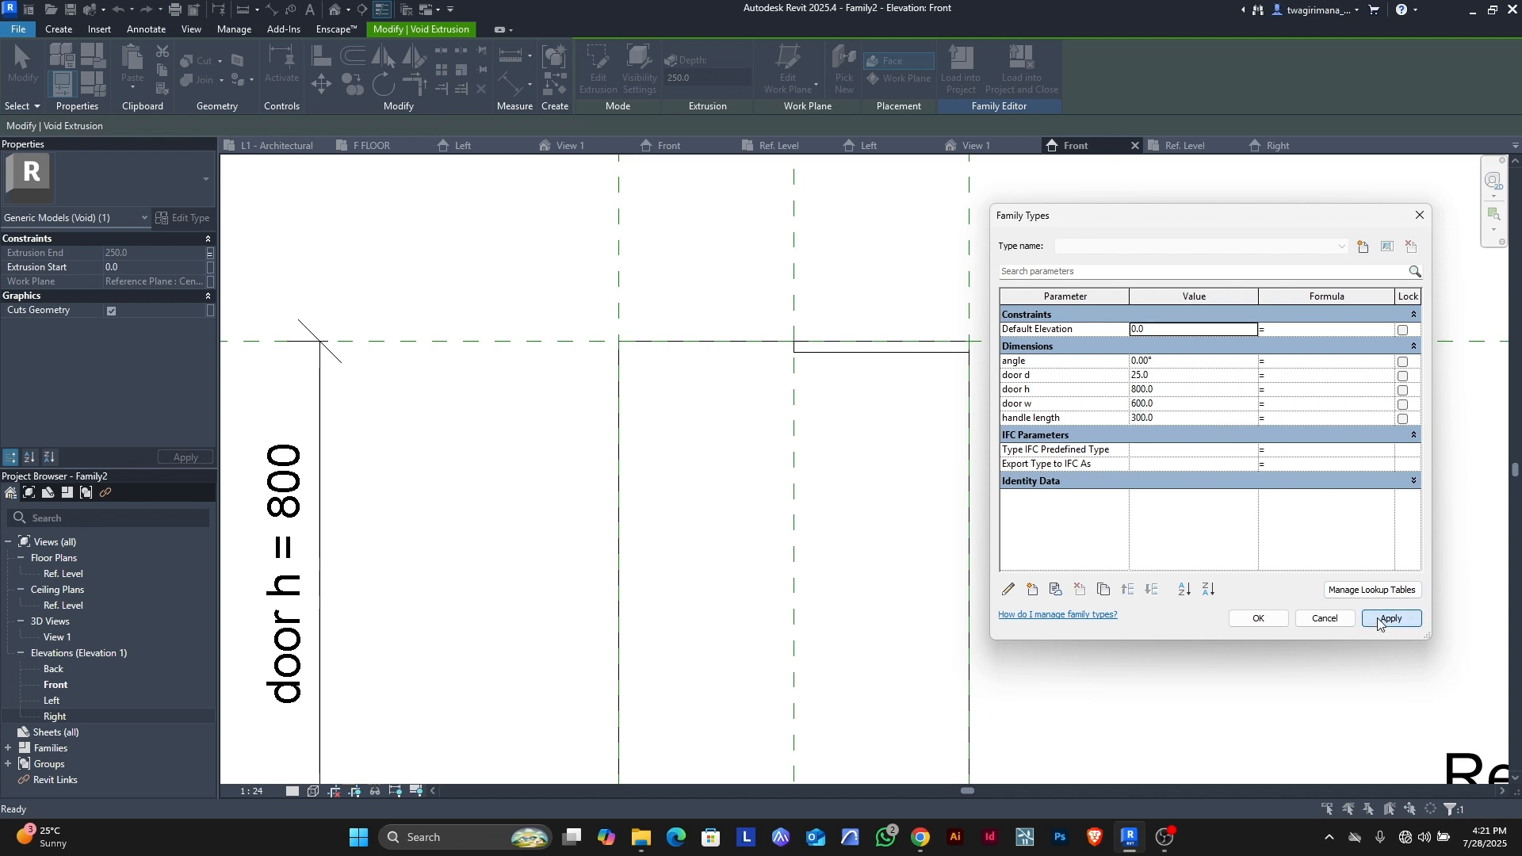
left_click(1257, 618)
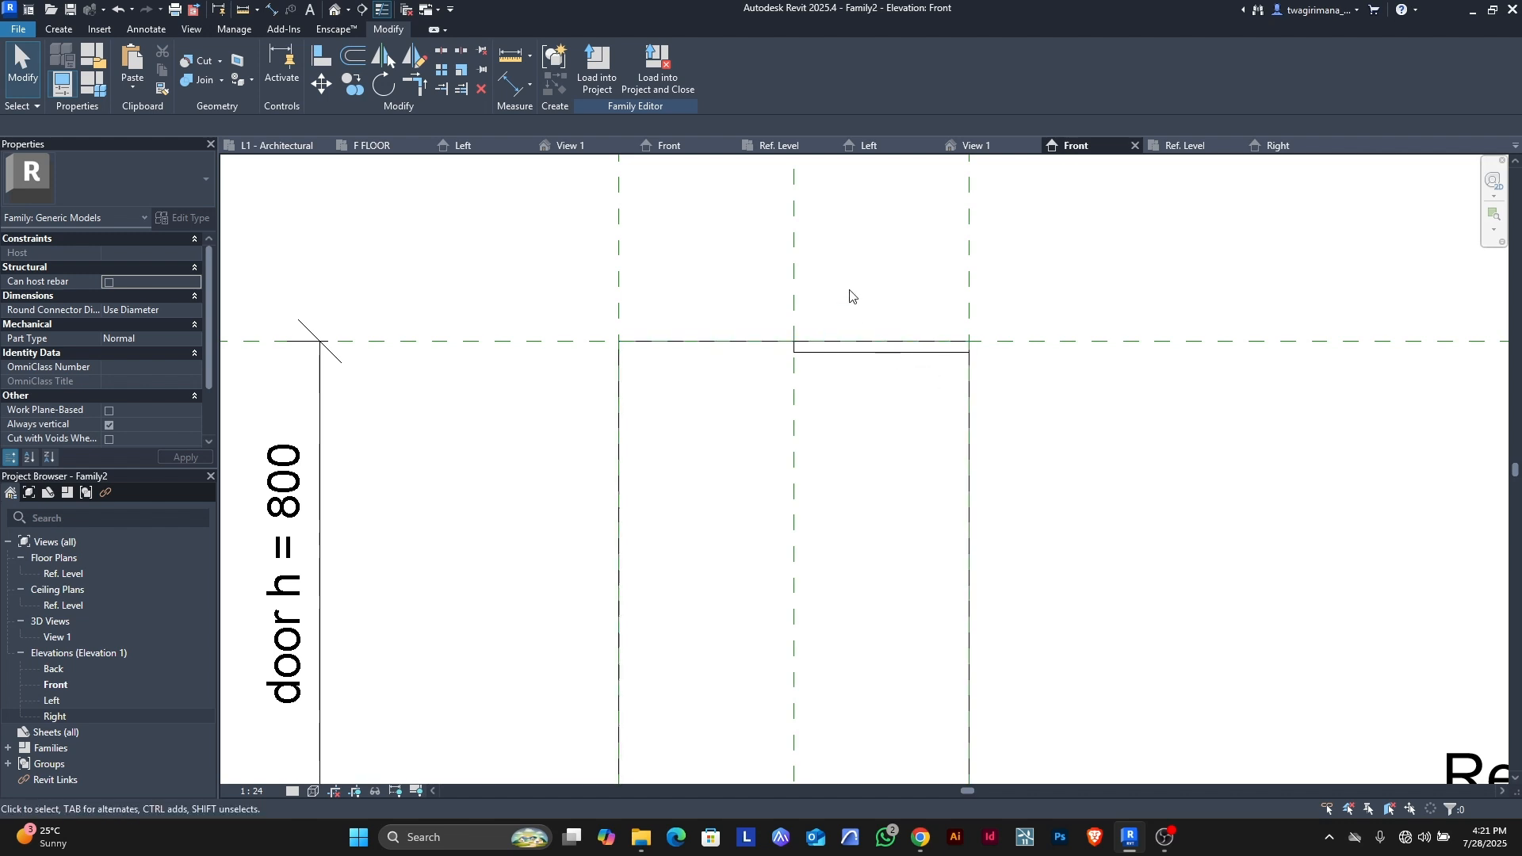
left_click(978, 147)
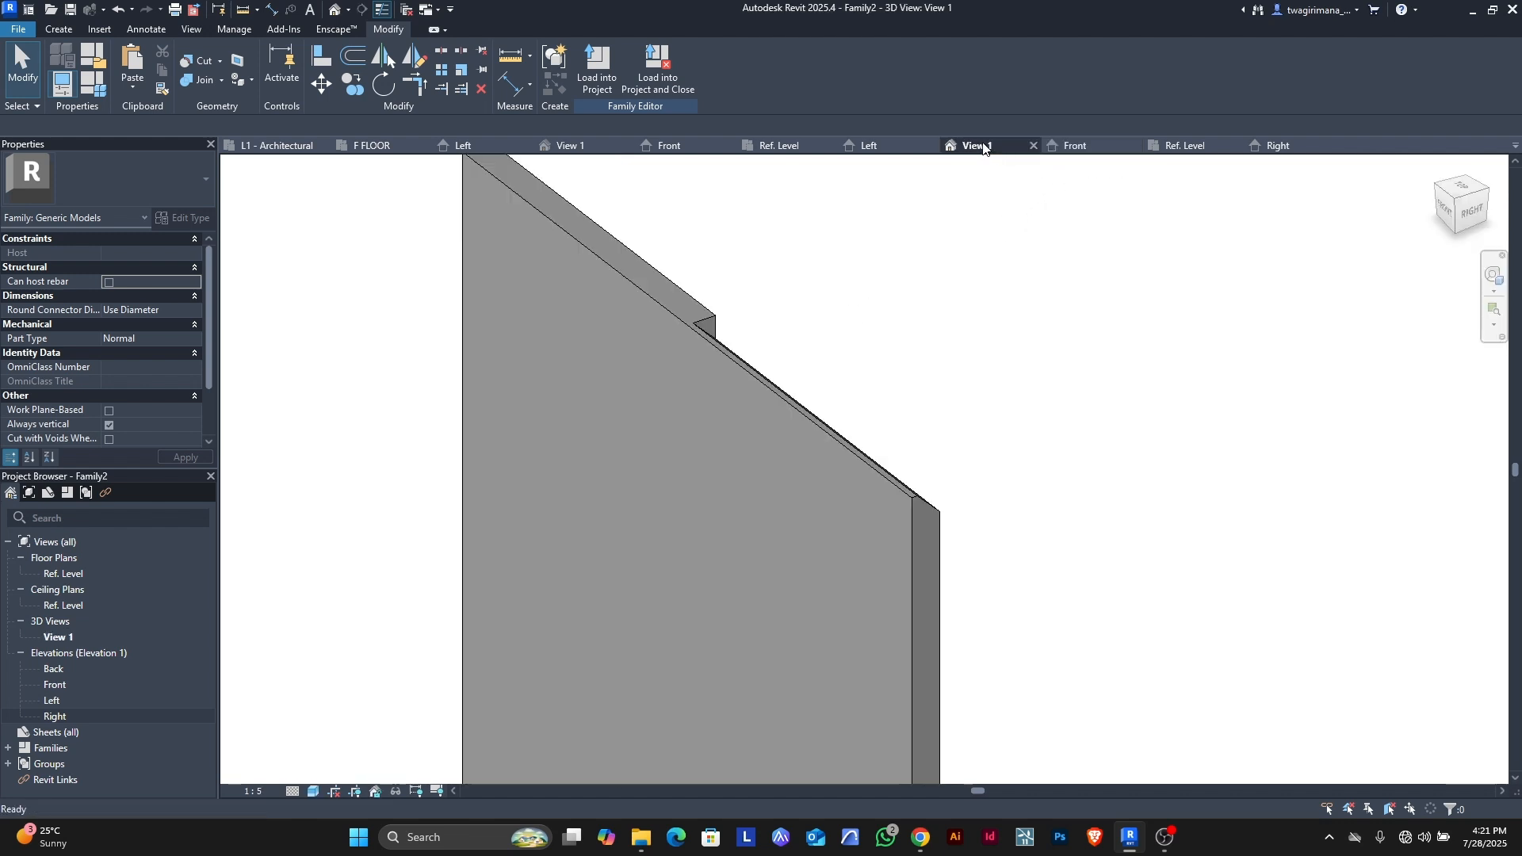
scroll(901, 361, "down", 3)
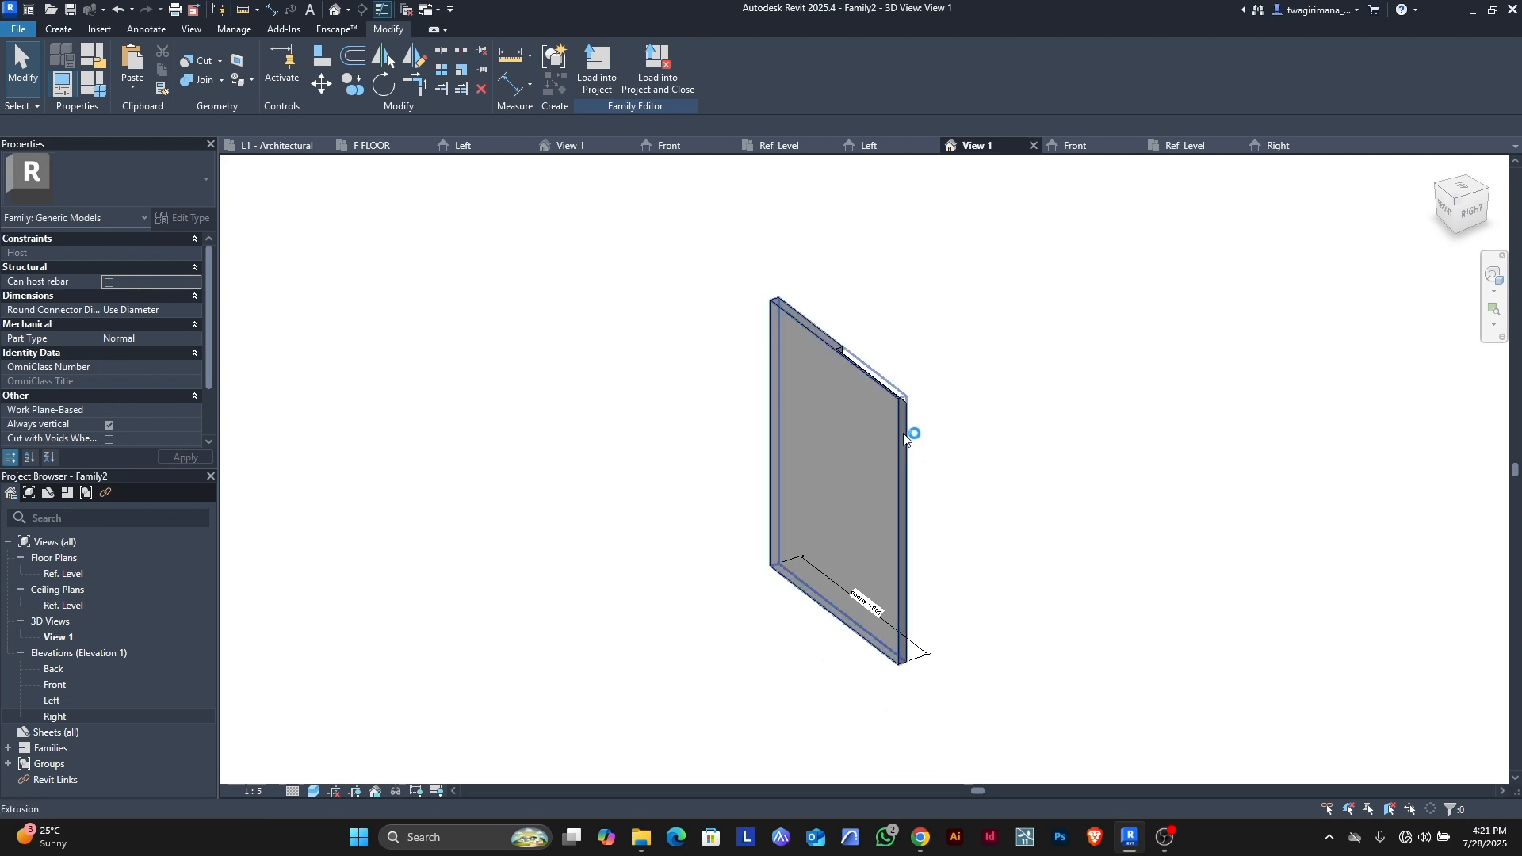
- Associate the door extrusion's Material with a new type family parameter named door under Materials and Finishes
mouse_move(1461, 190)
left_mouse_down()
mouse_move(1254, 175)
mouse_move(1403, 183)
mouse_move(1041, 230)
left_mouse_up()
scroll(737, 396, "down", 3)
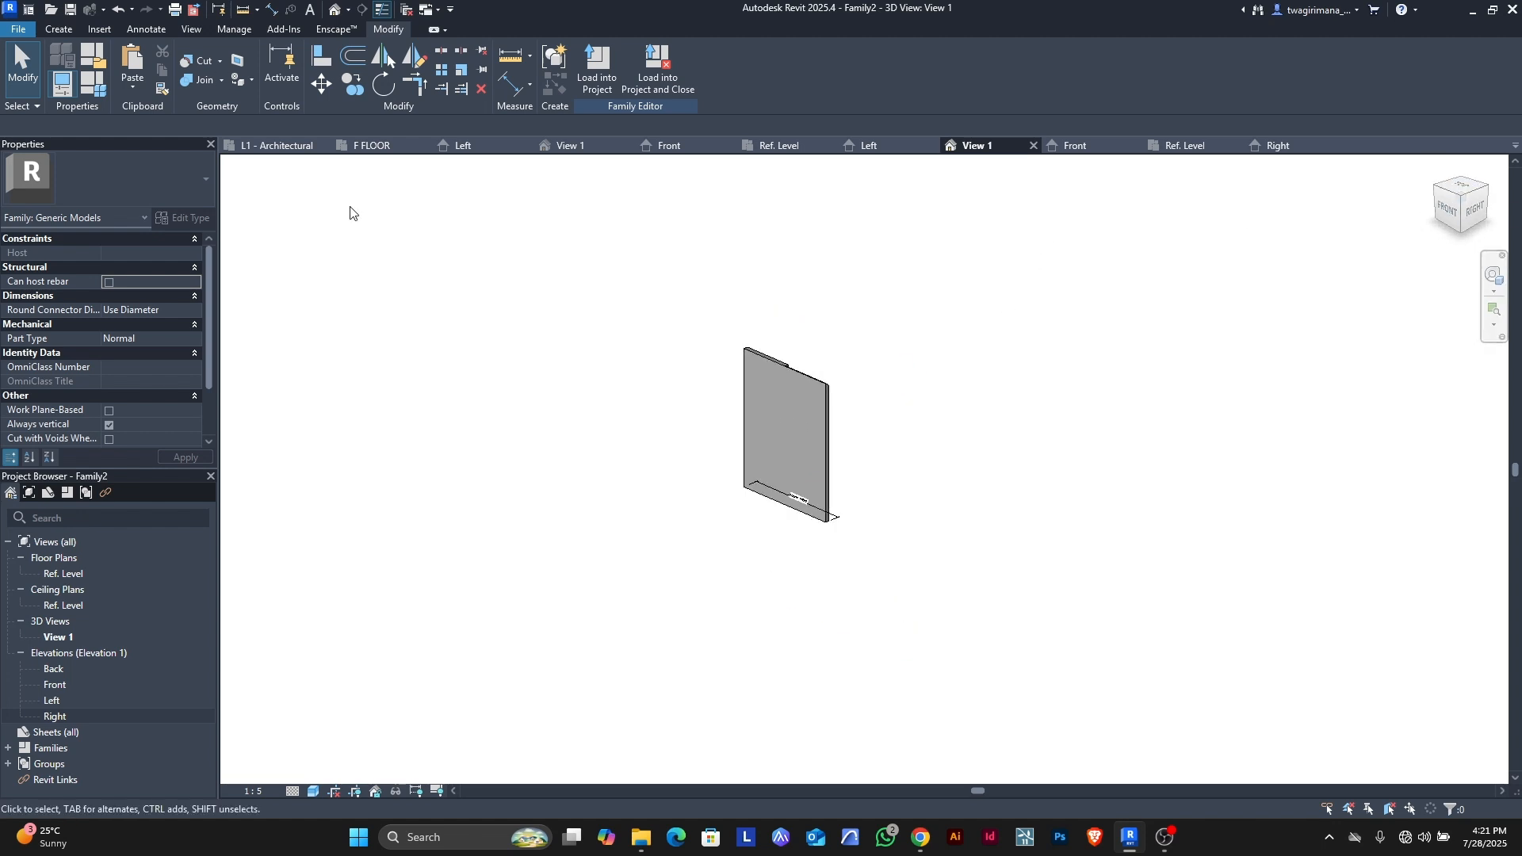
scroll(821, 412, "up", 2)
scroll(764, 374, "up", 1)
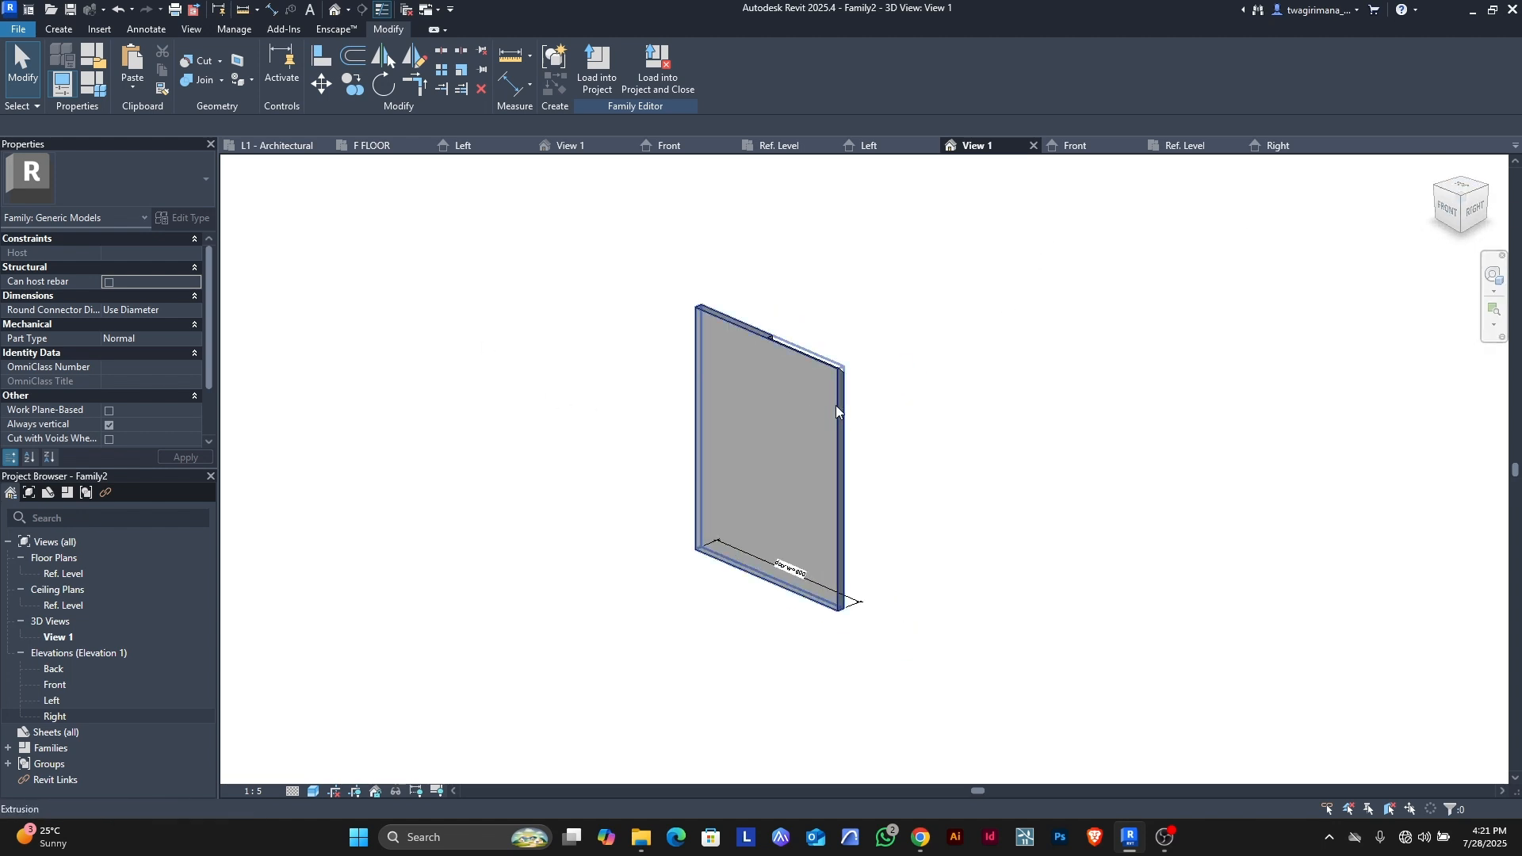
left_click(840, 454)
left_click(210, 353)
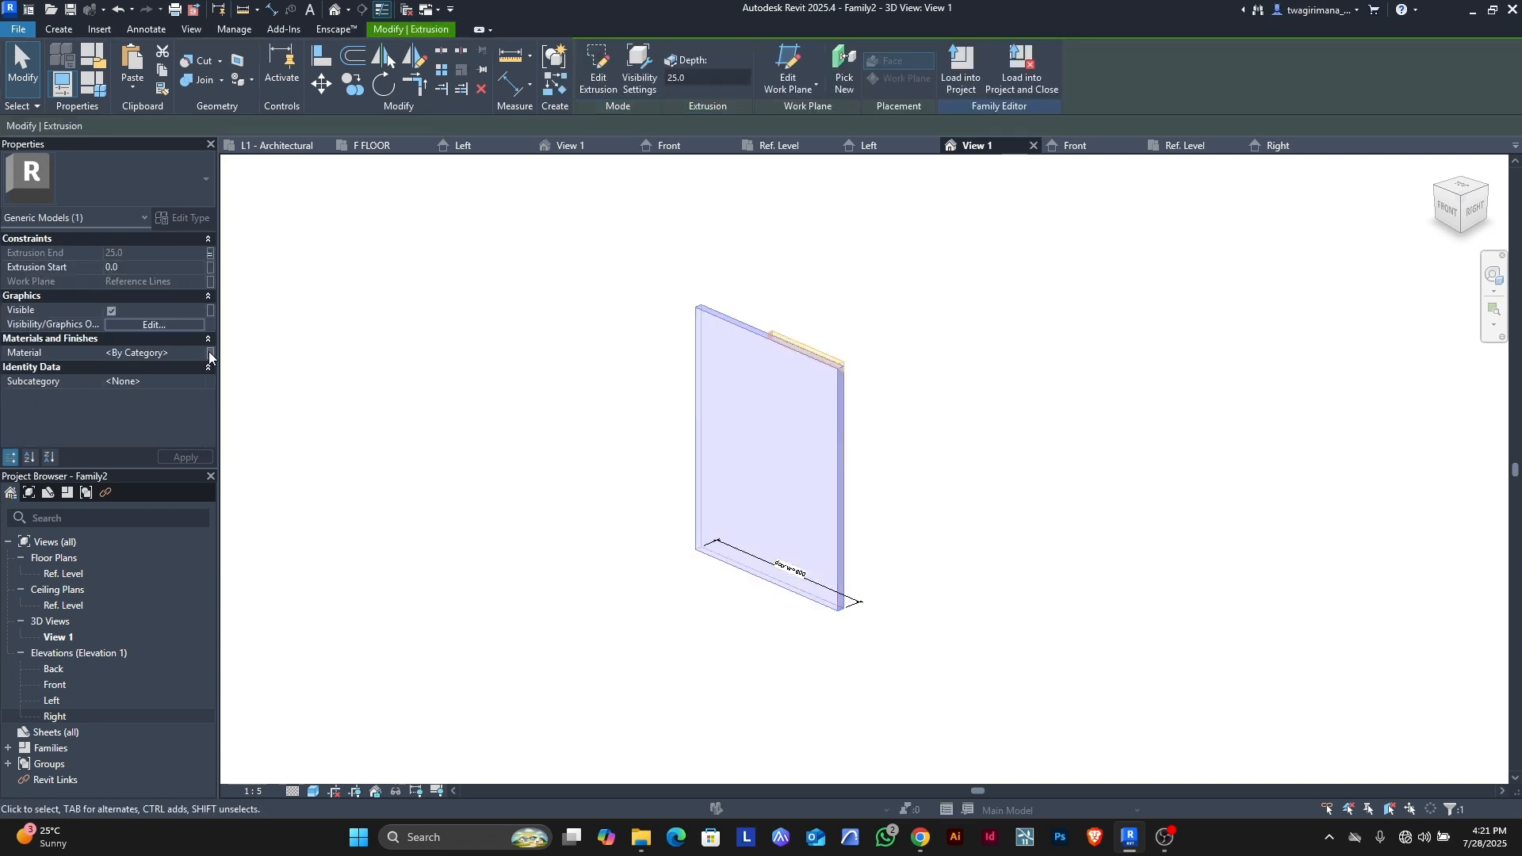
left_click(362, 634)
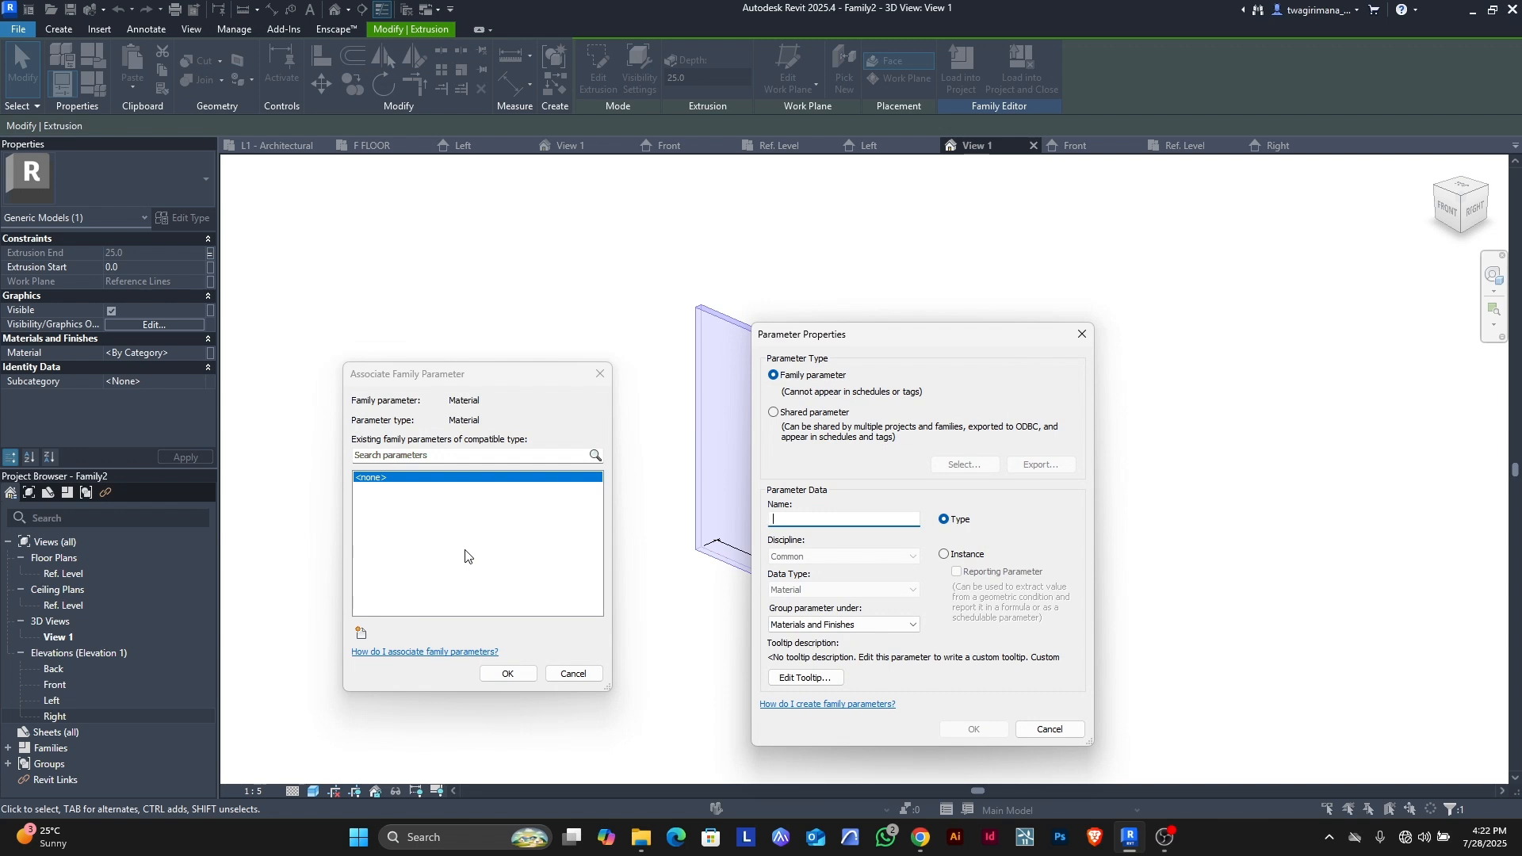
type("door")
key("Return")
key("Return")
left_click(489, 537)
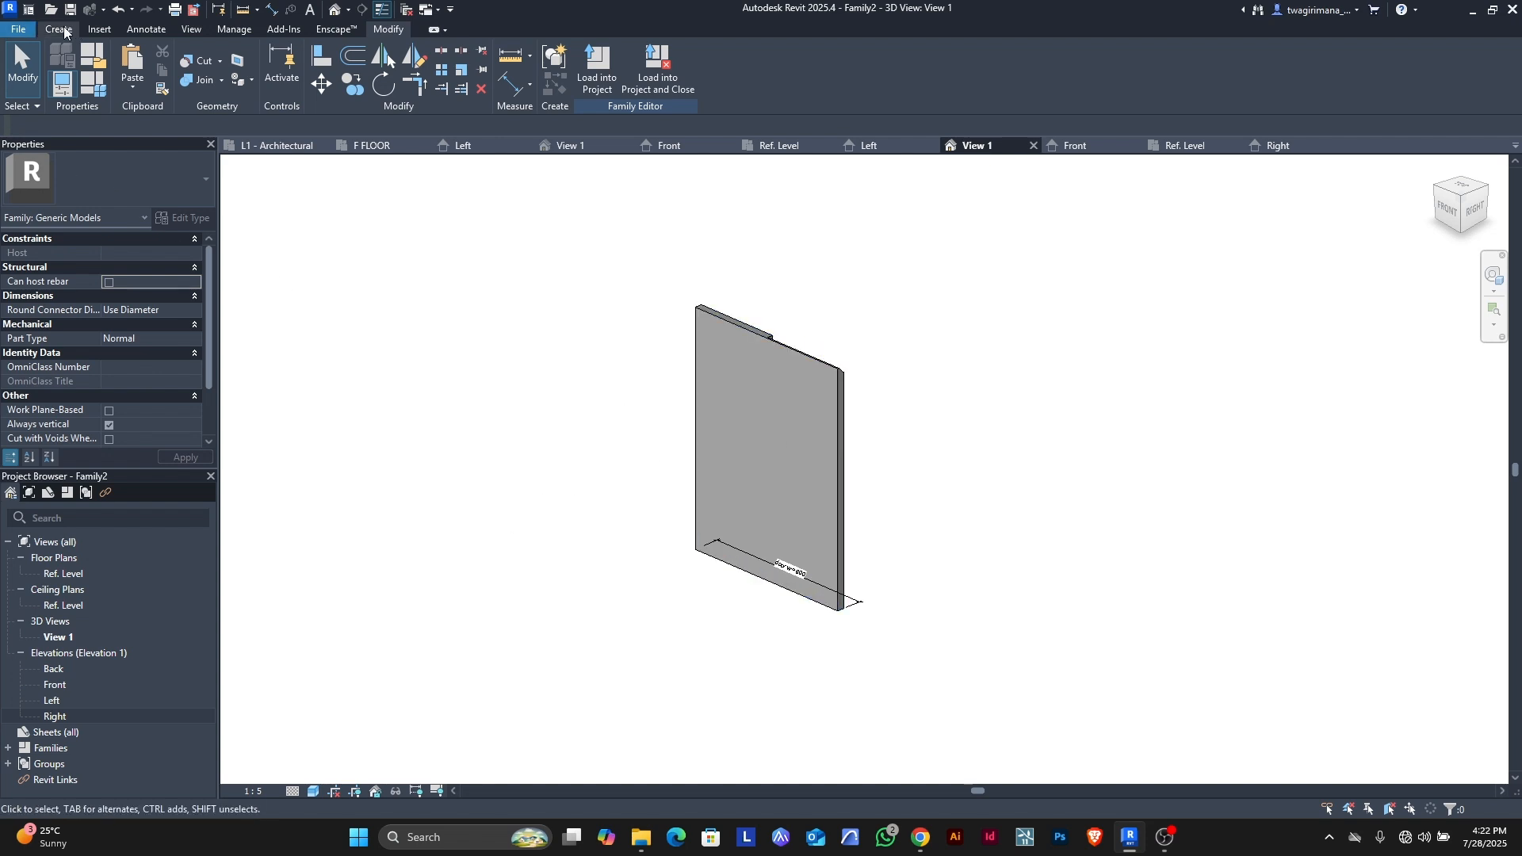
- Save the family as lowe cab door in the tutorials folder
left_click(17, 30)
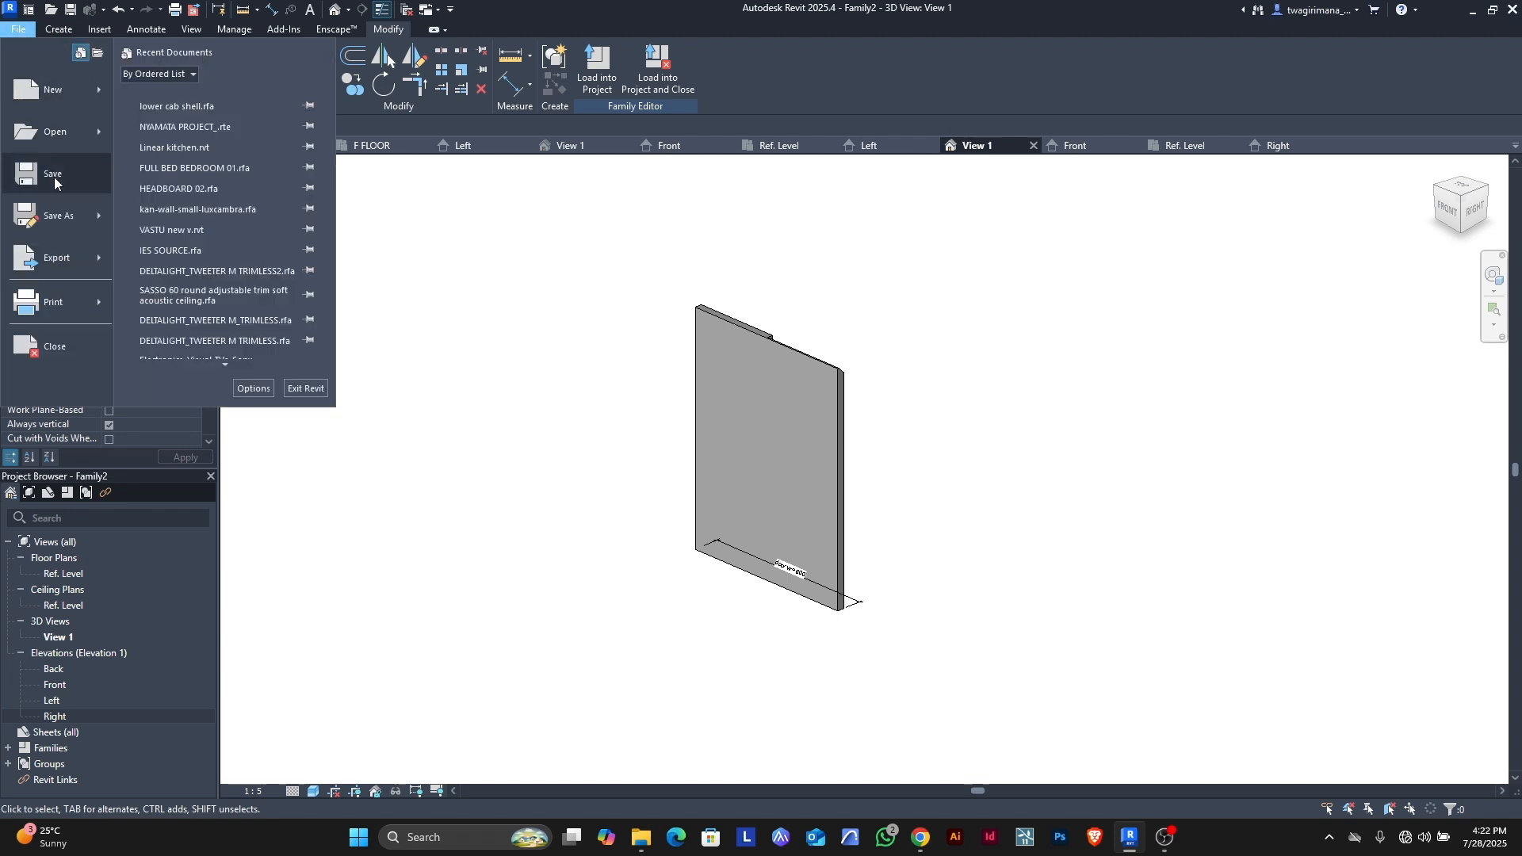
mouse_move(64, 222)
left_click(186, 203)
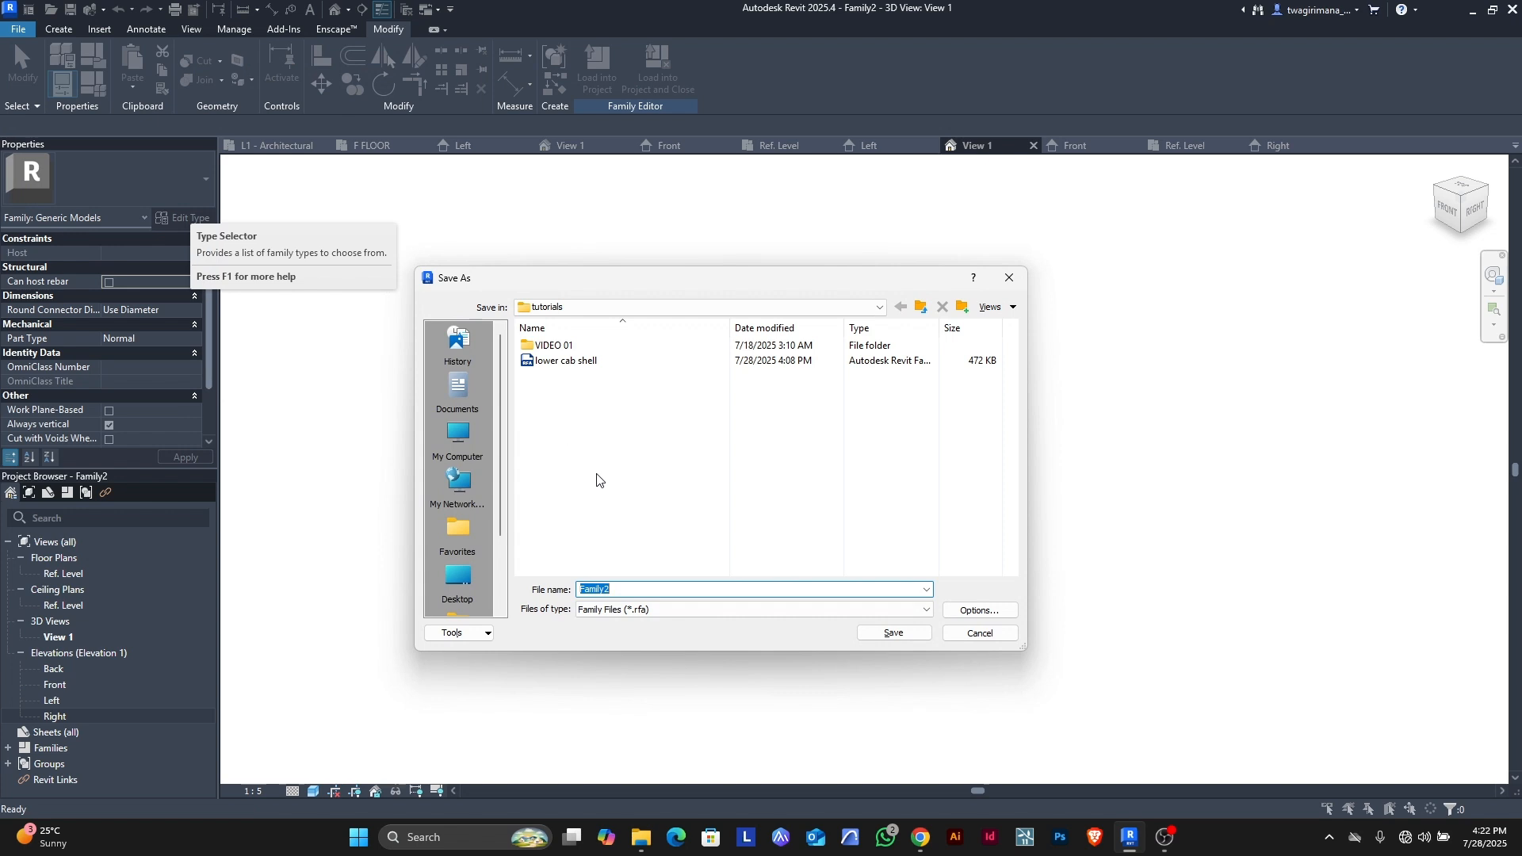
type("lowe cab door")
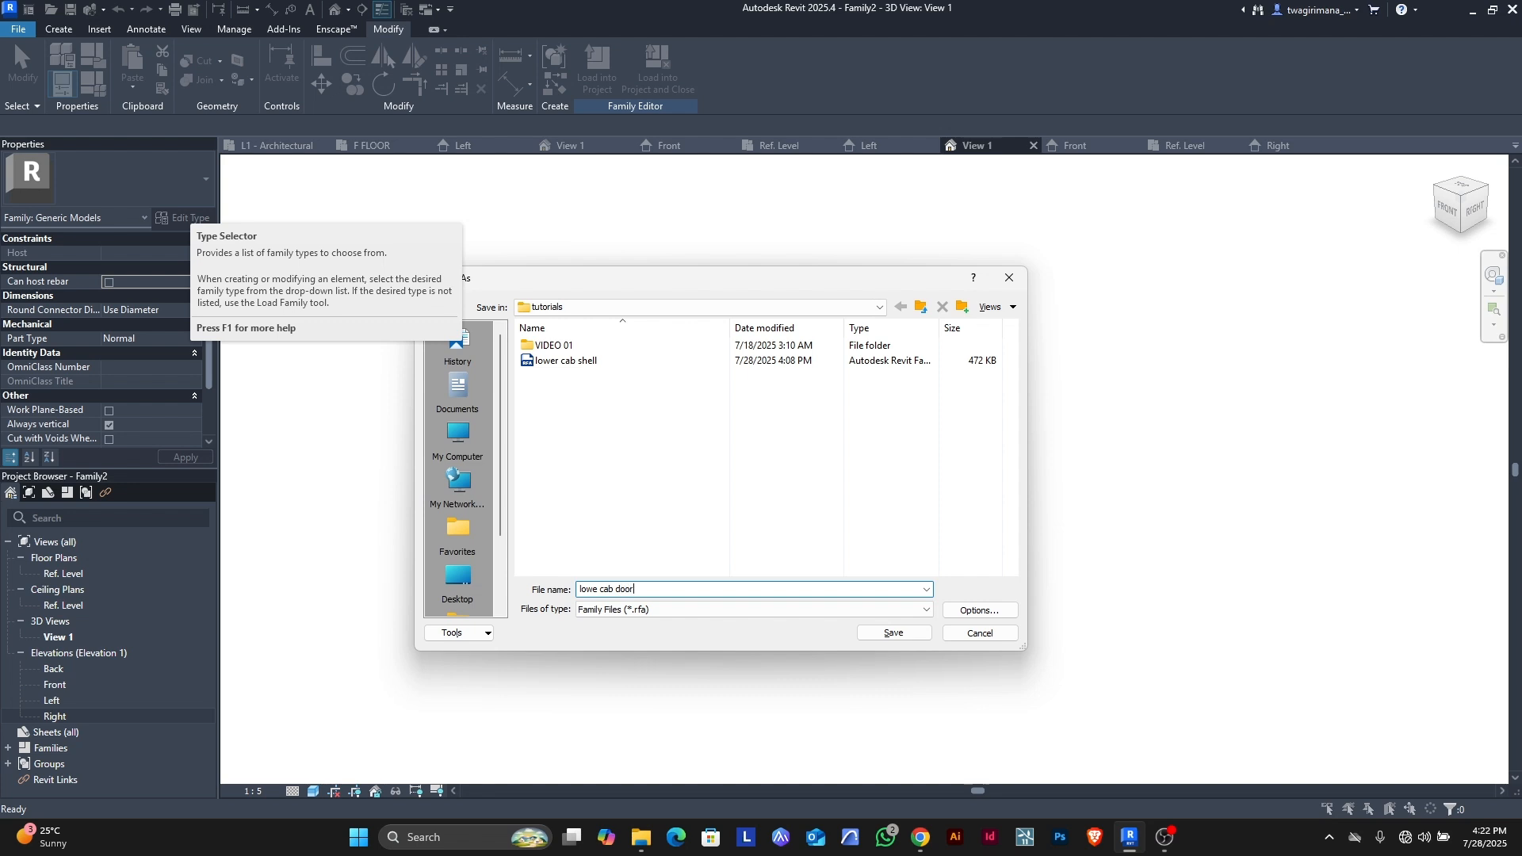
key("Return")
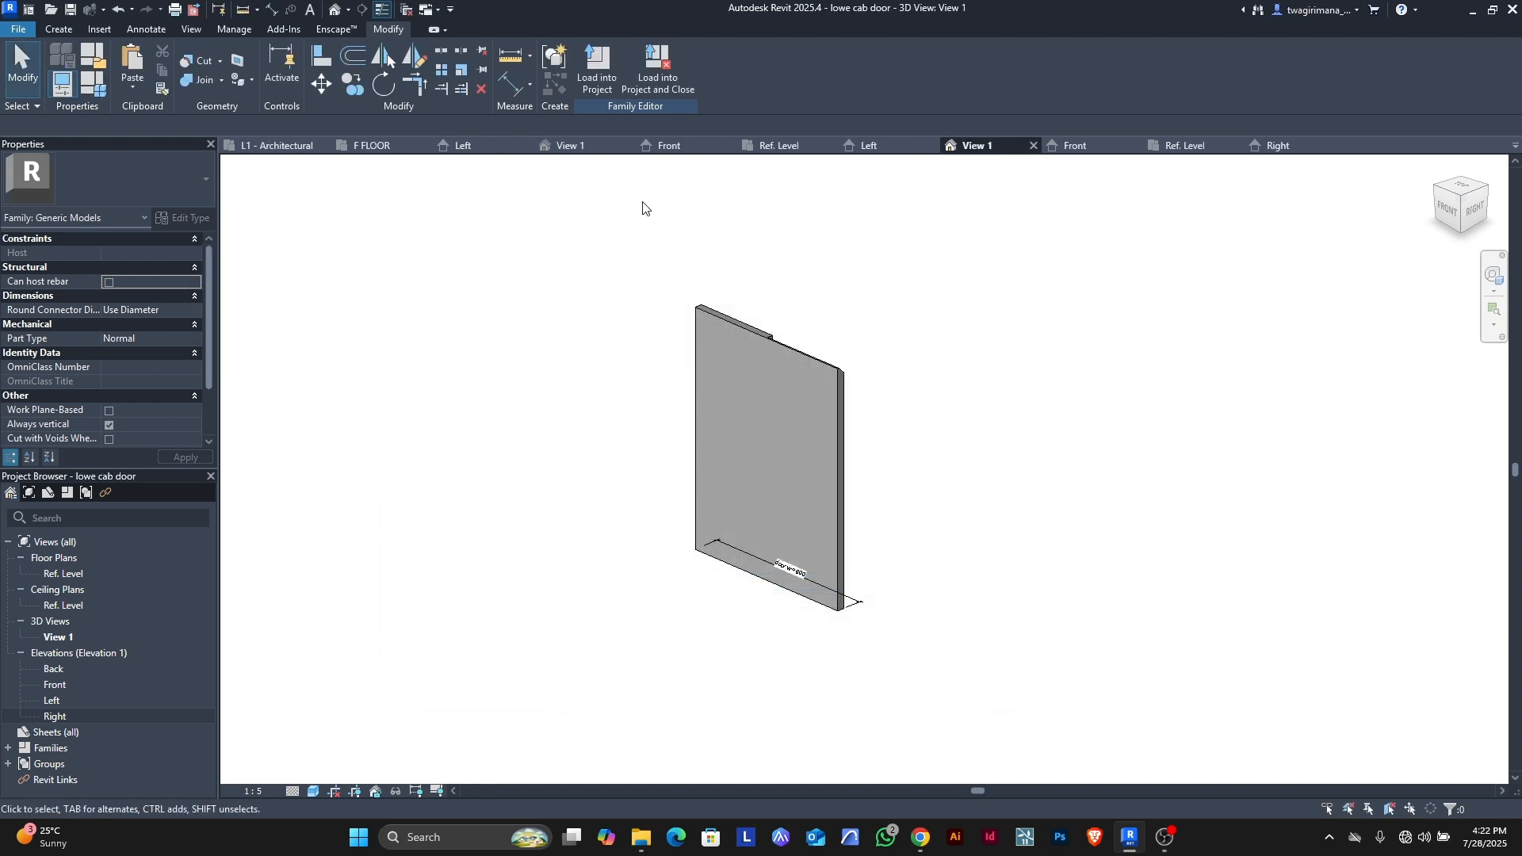
- Load the door into lower cab shell.rfa and place one instance in the Ref. Level plan, about 240 mm in front of the shell
left_click(596, 79)
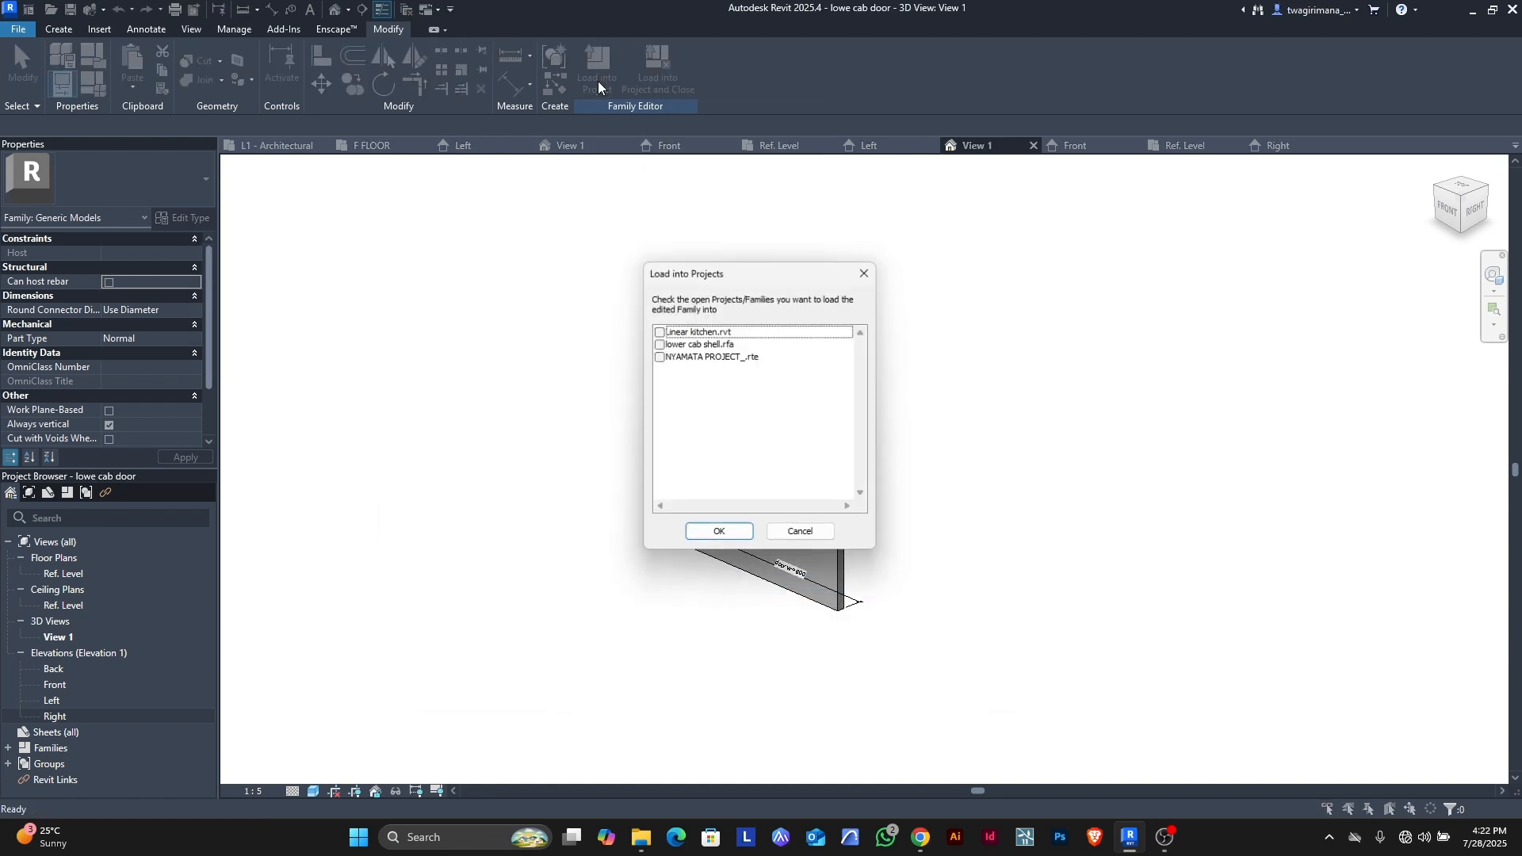
left_click(658, 344)
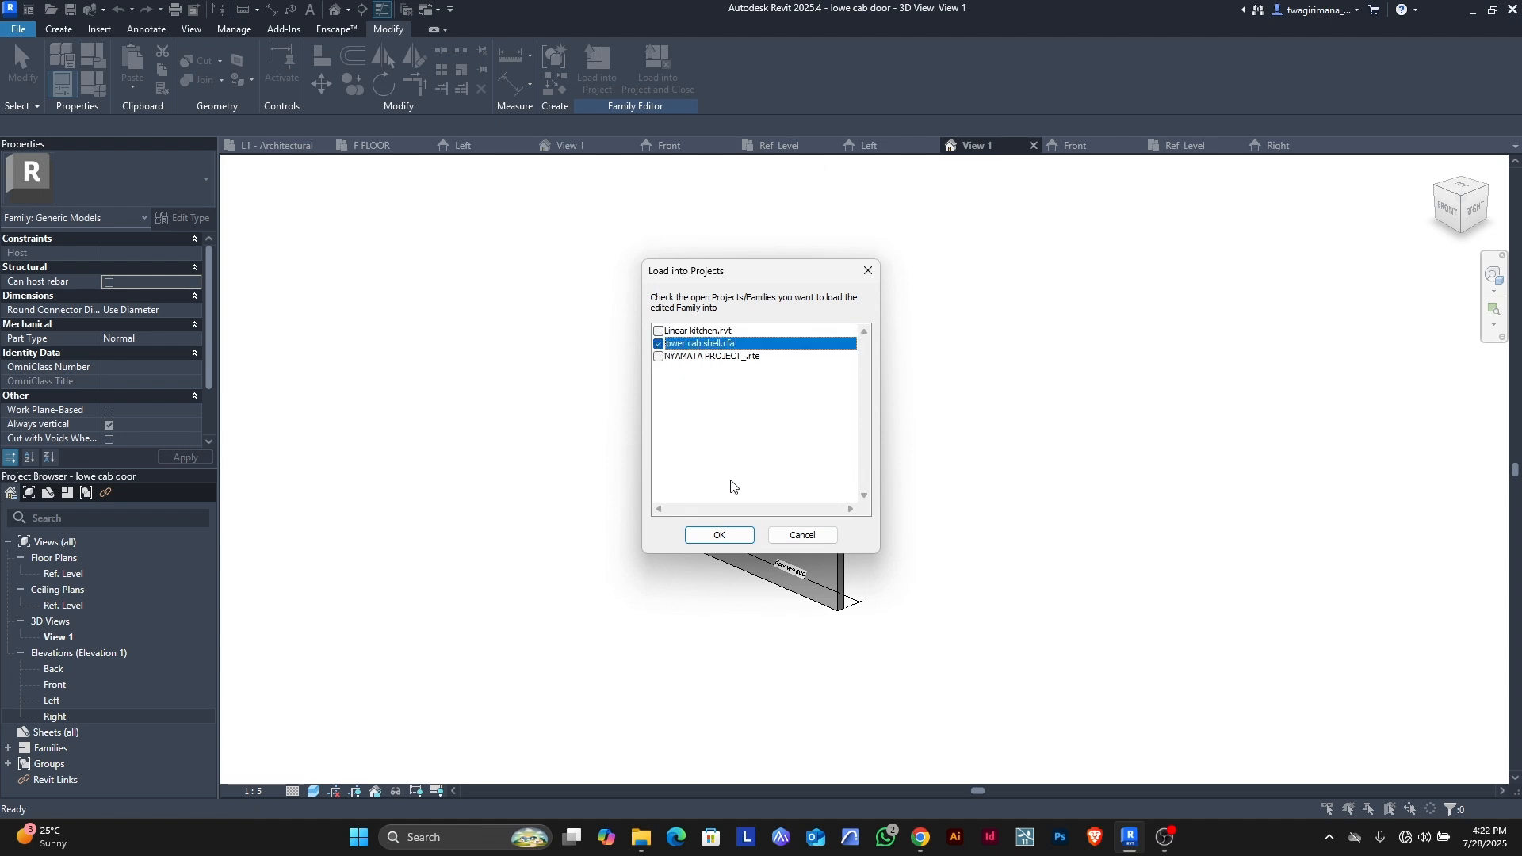
left_click(720, 535)
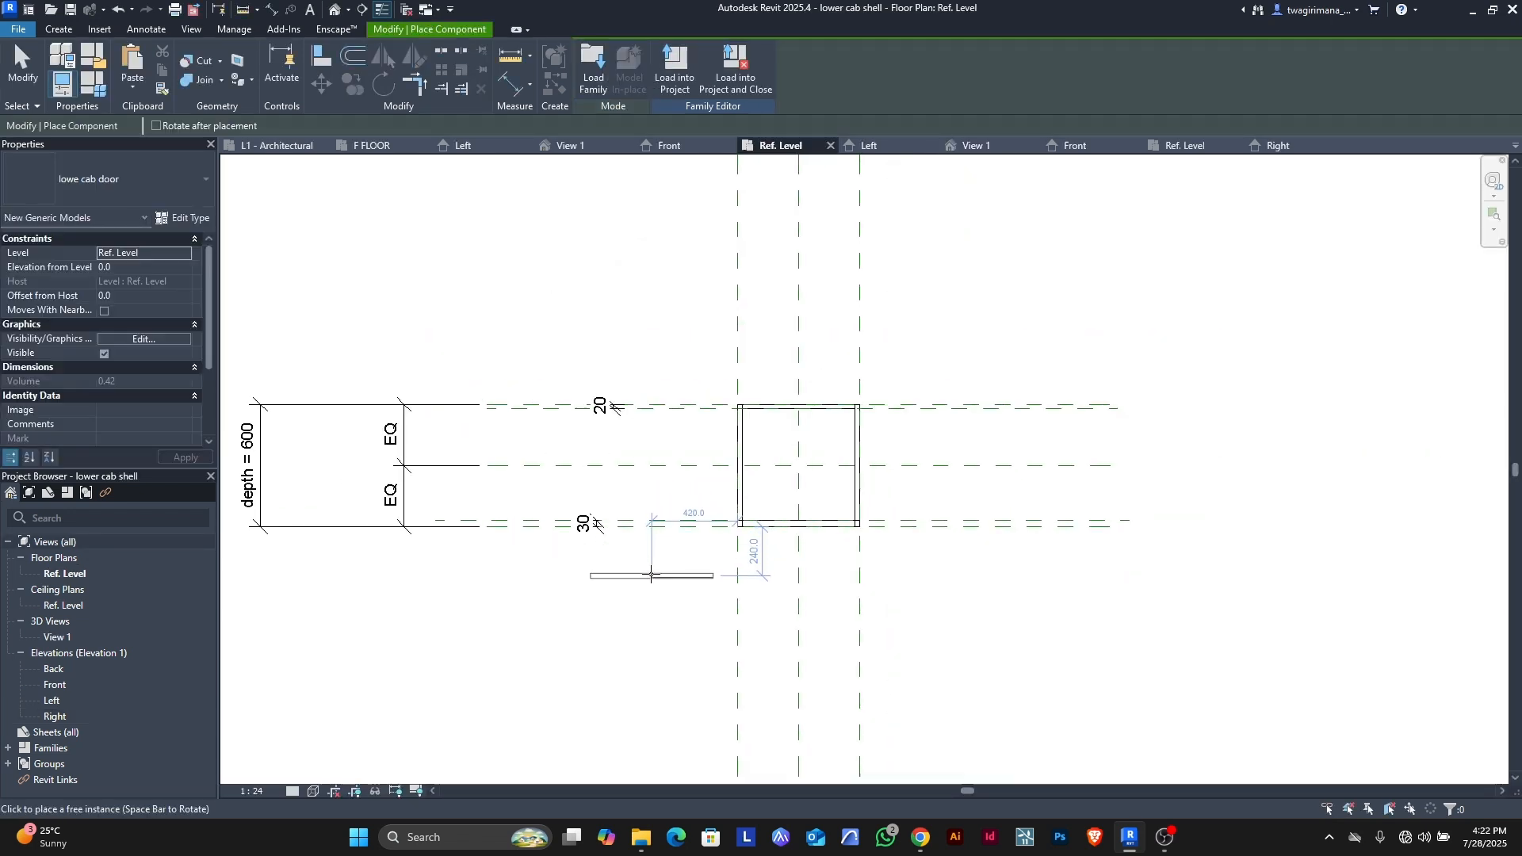
left_click(651, 577)
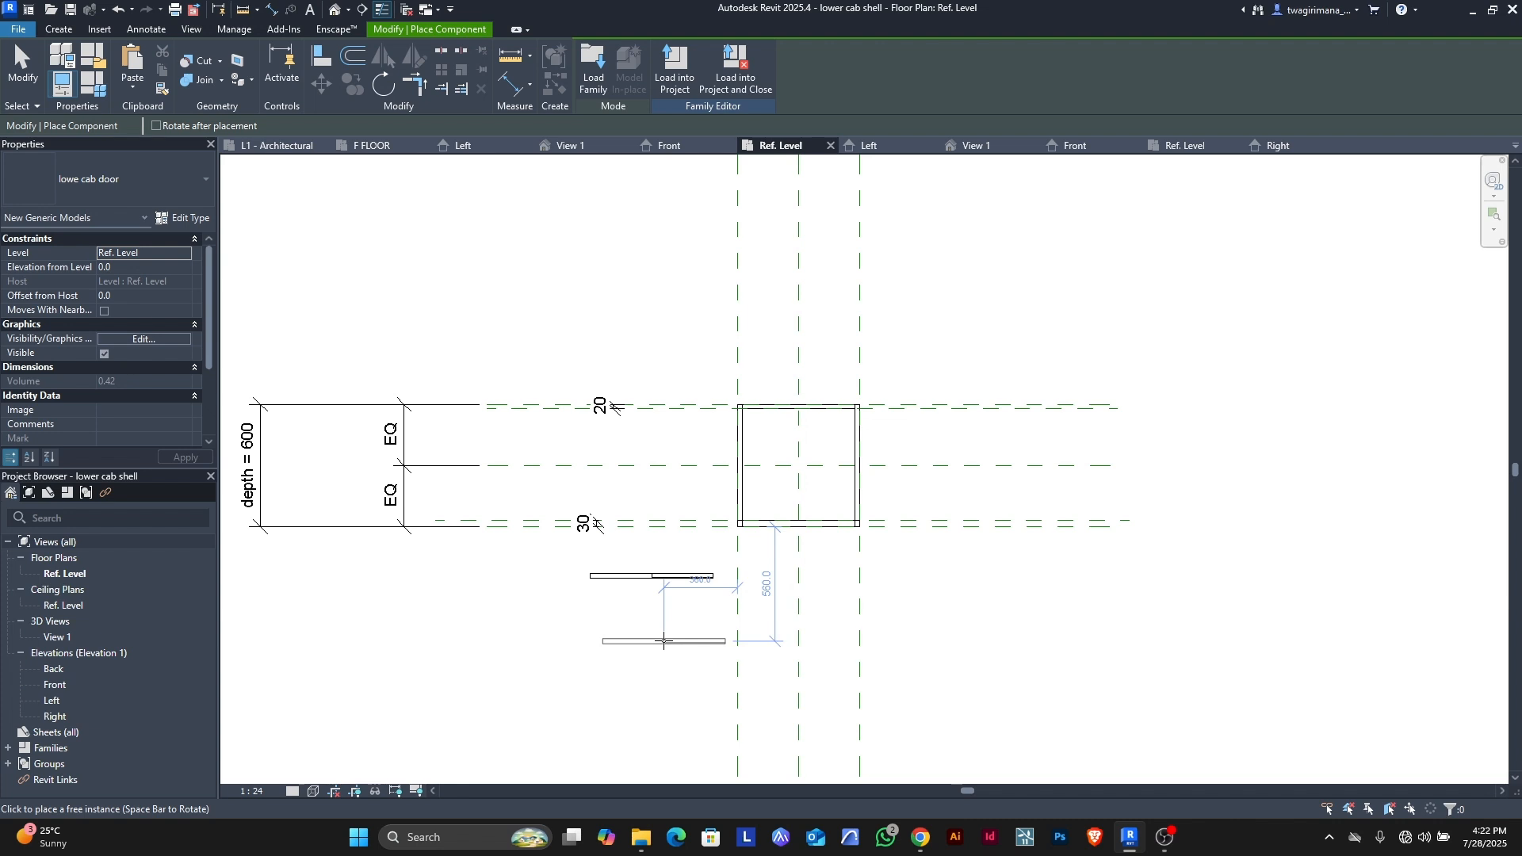
key("Escape")
key("Escape")
- Examine the shell's front-left corner and the placed door in the Ref. Level plan
scroll(782, 527, "up", 2)
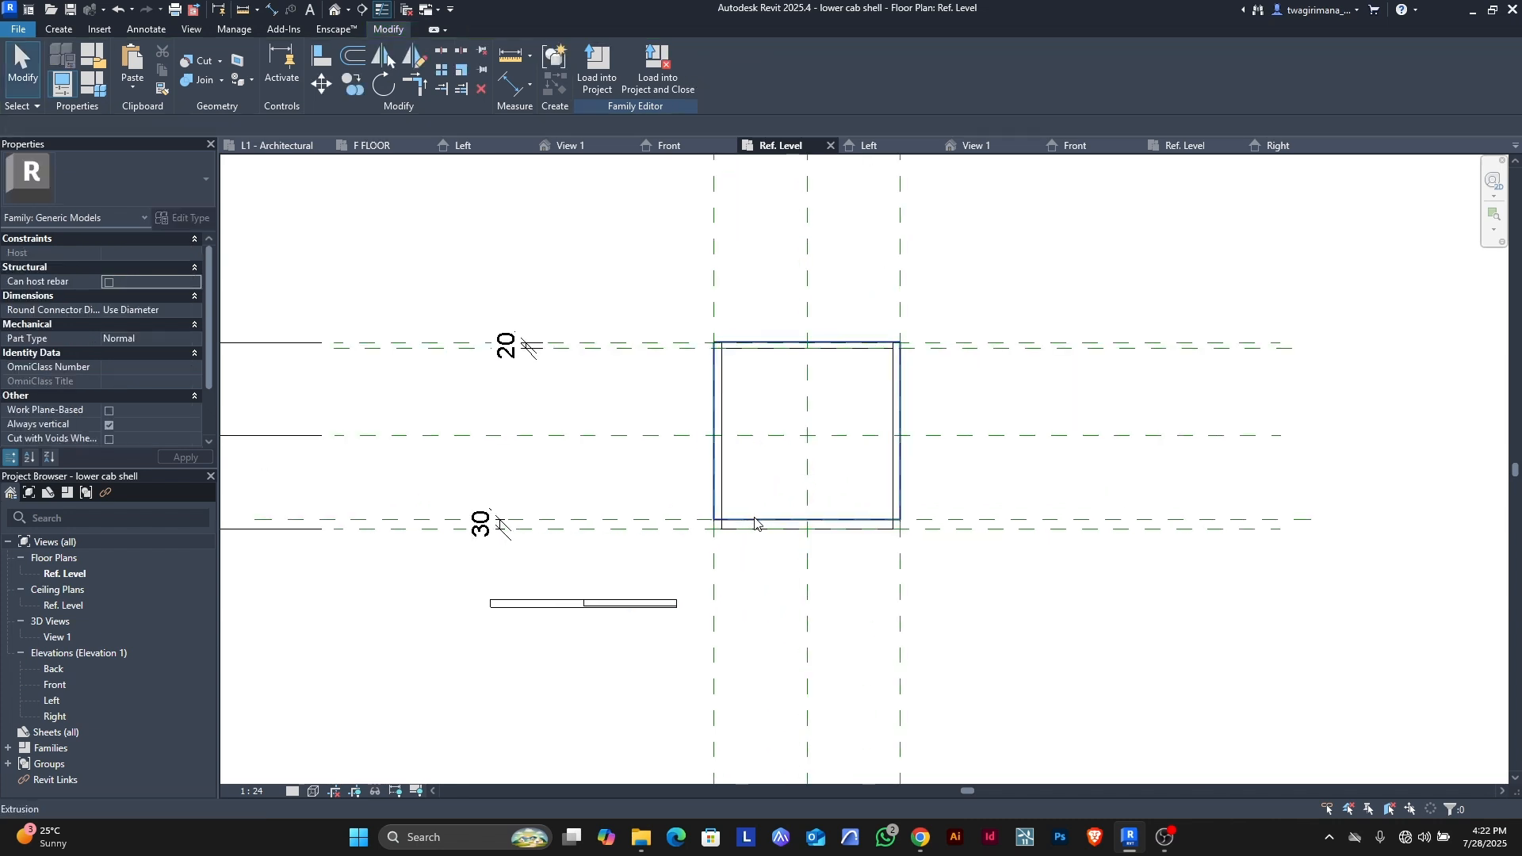
scroll(755, 523, "up", 1)
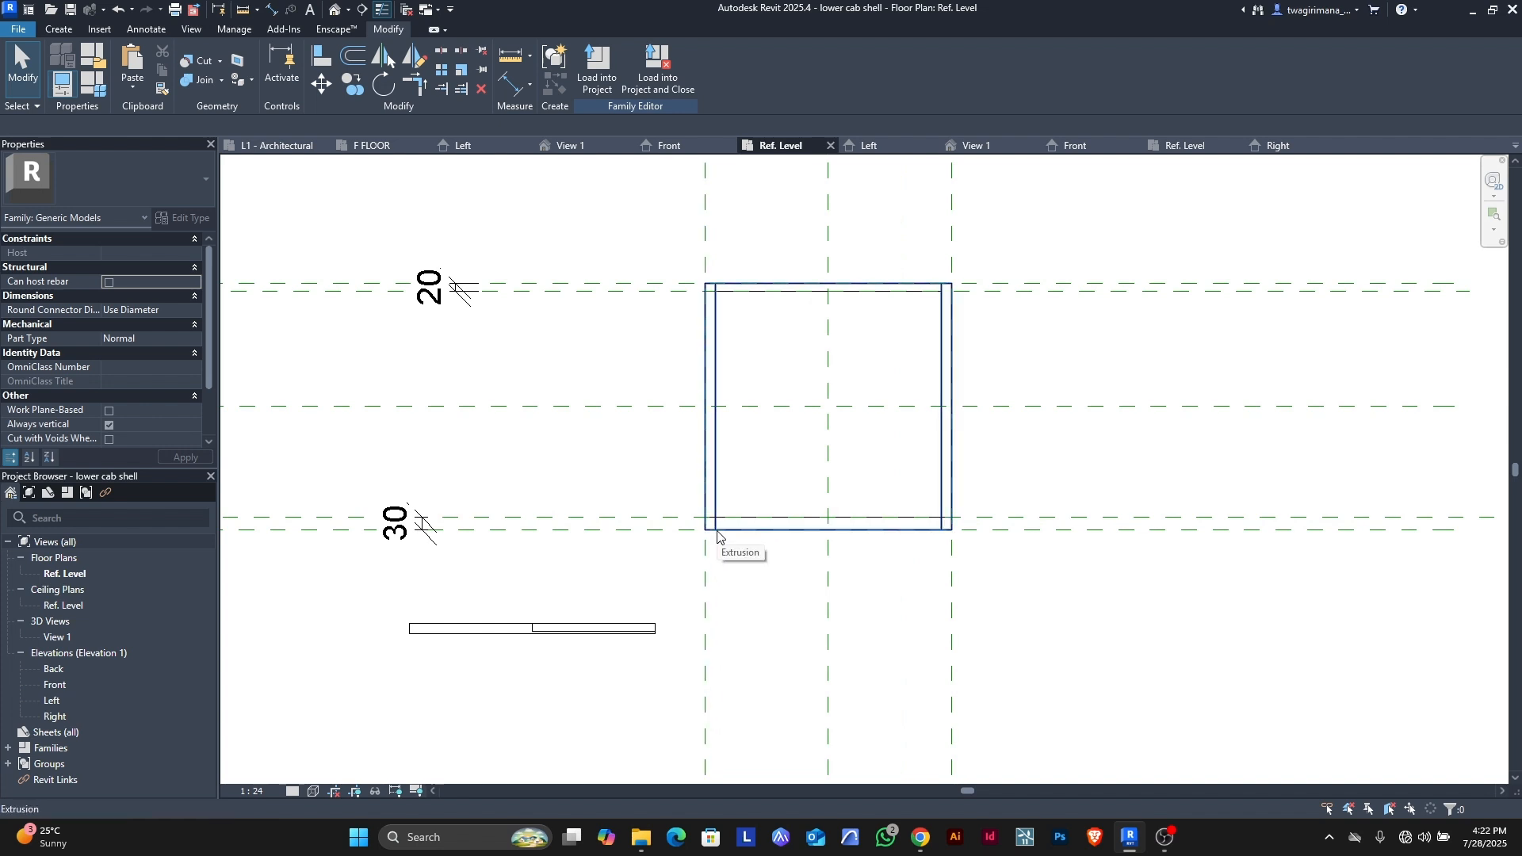
scroll(717, 536, "up", 1)
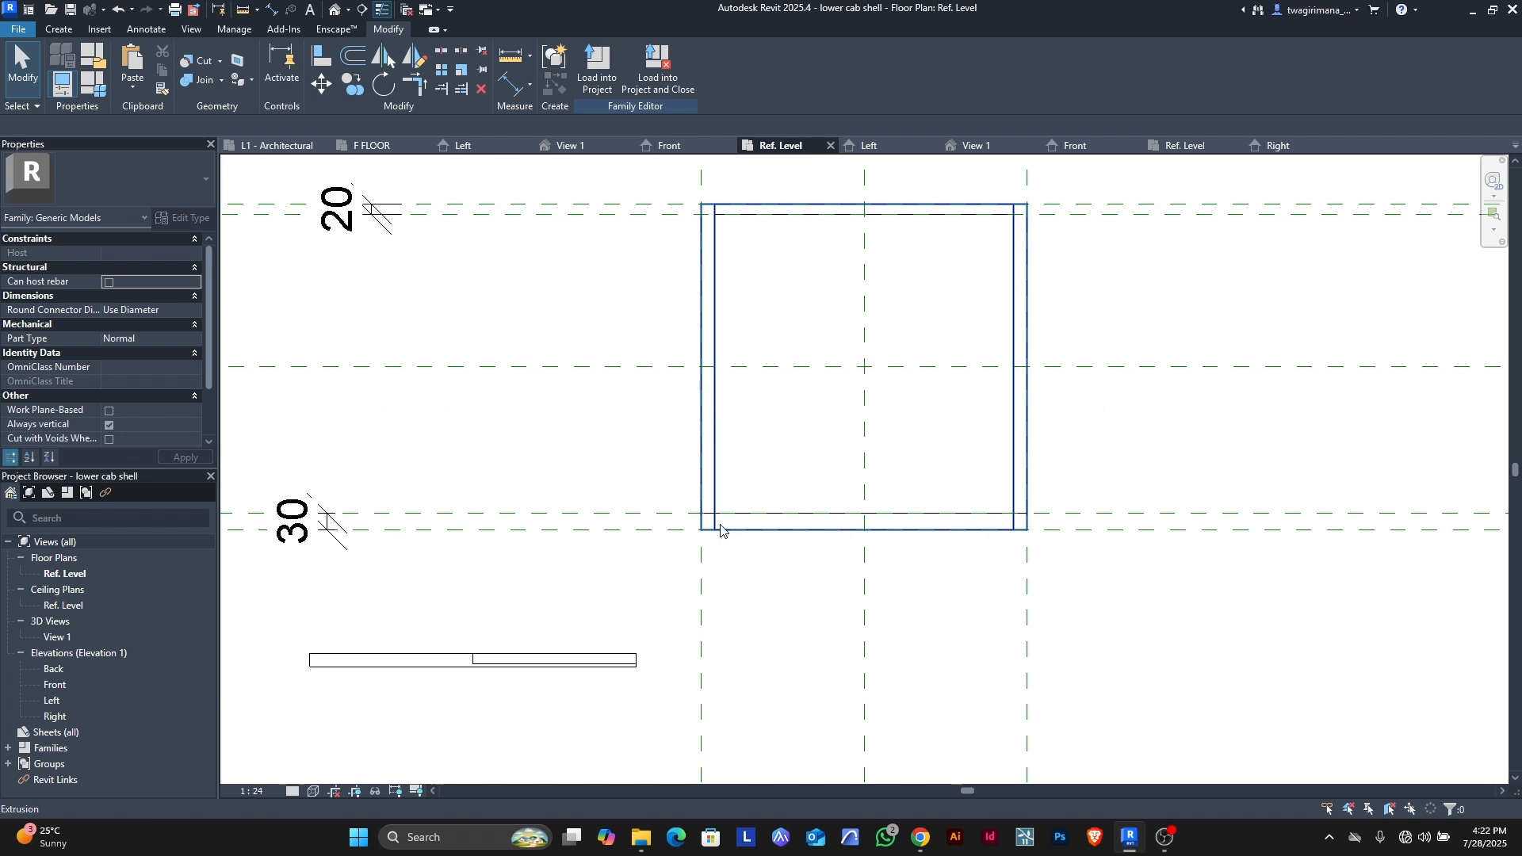
scroll(720, 531, "down", 1)
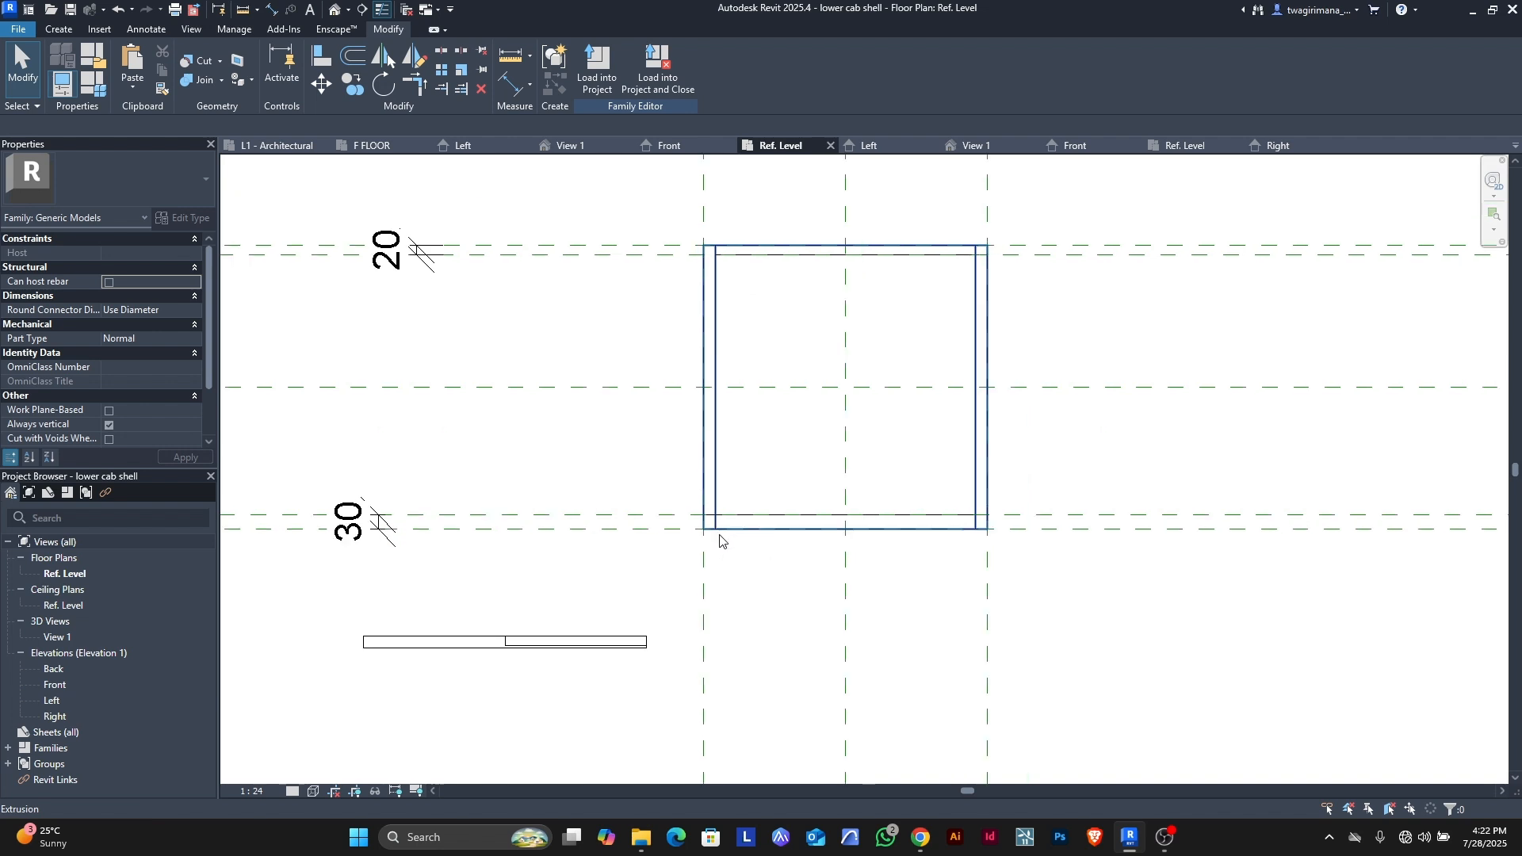
scroll(717, 533, "up", 4)
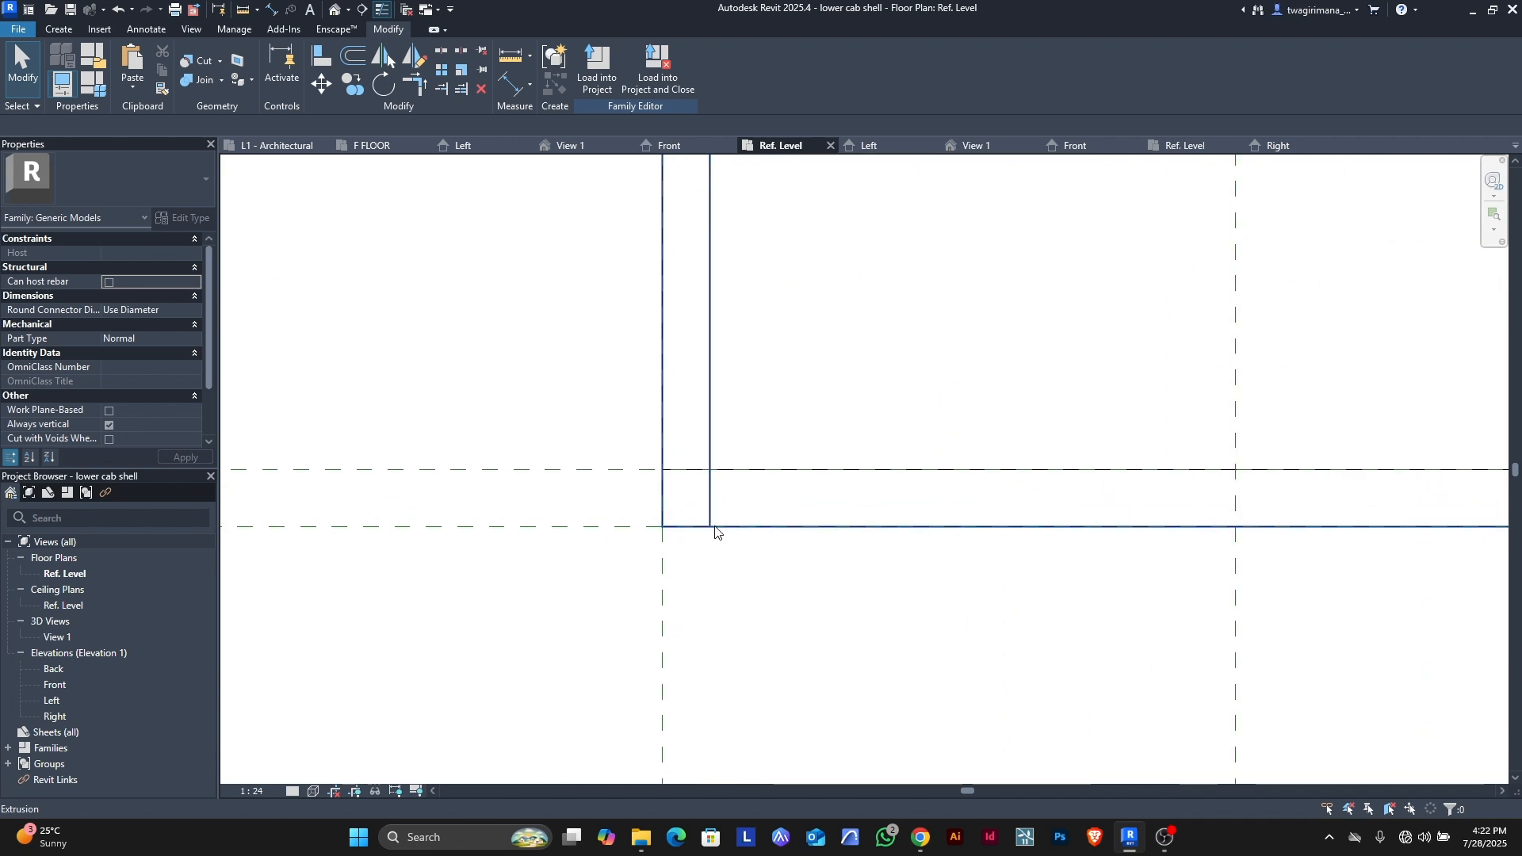
scroll(715, 531, "down", 4)
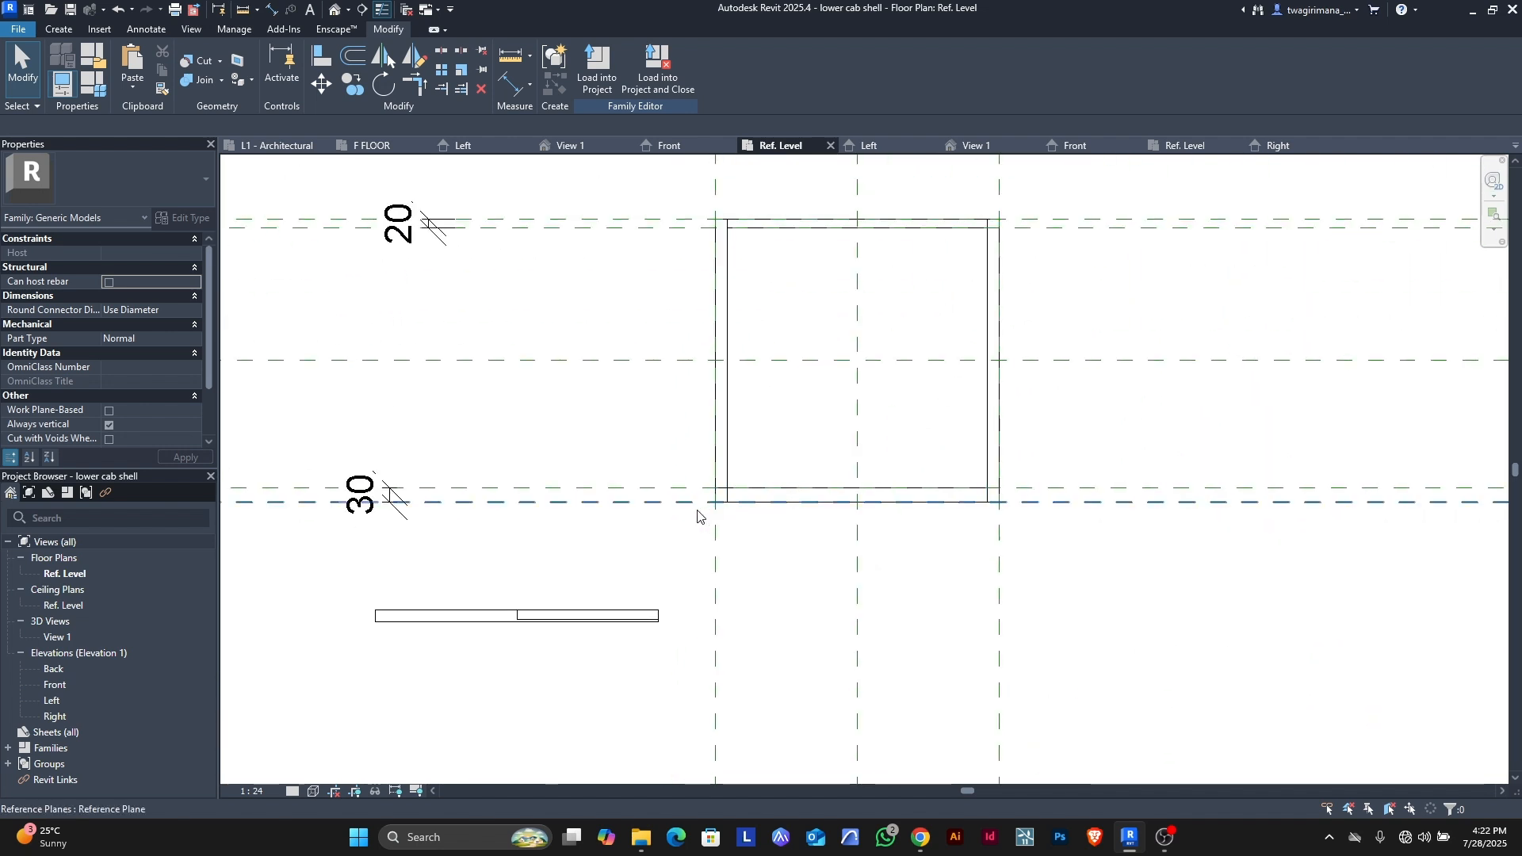
left_click(467, 618)
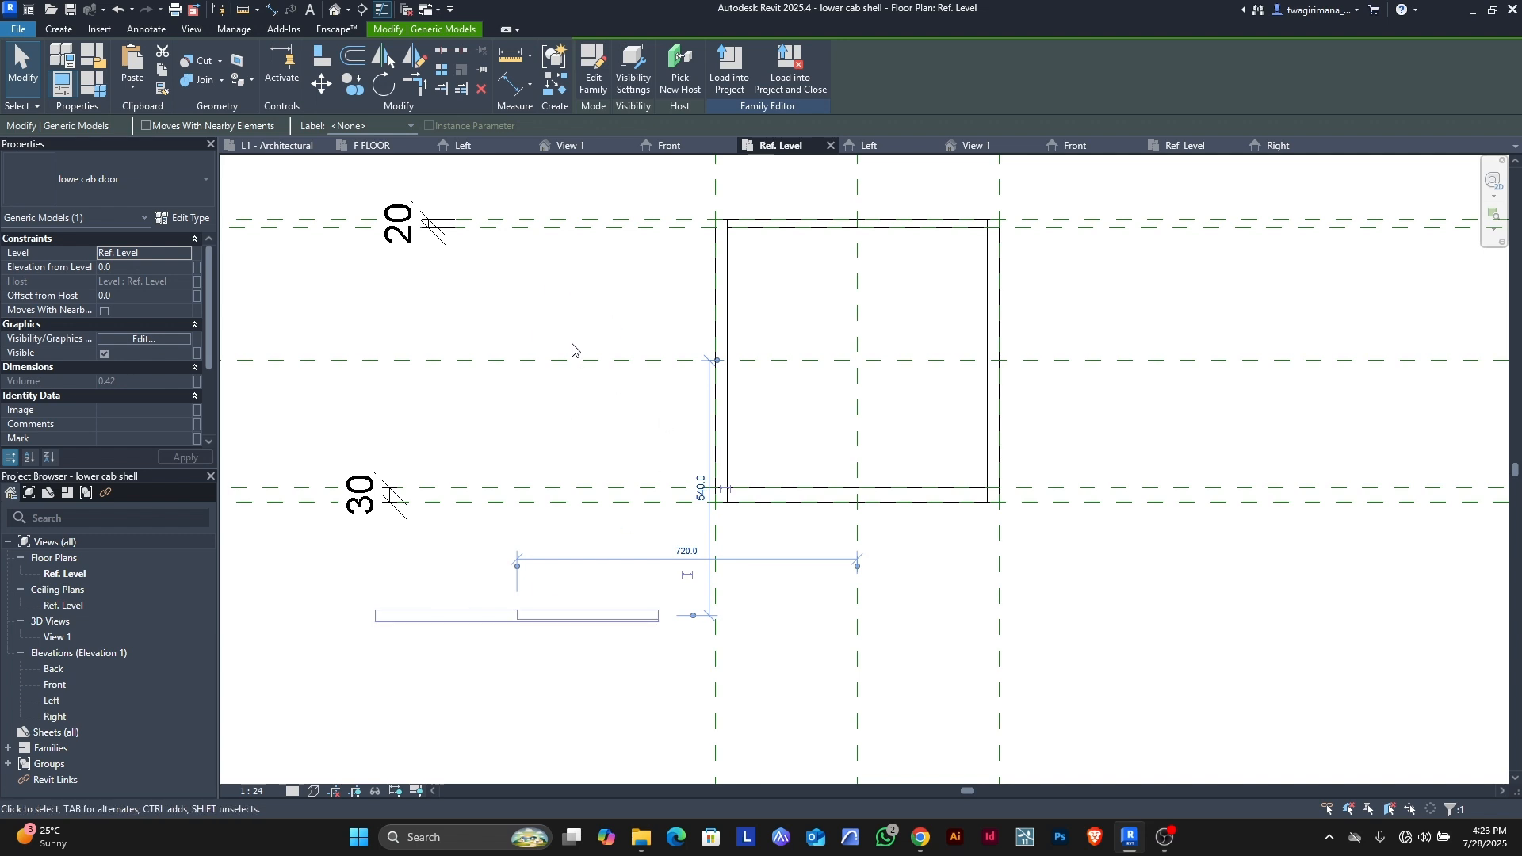
scroll(571, 313, "down", 1)
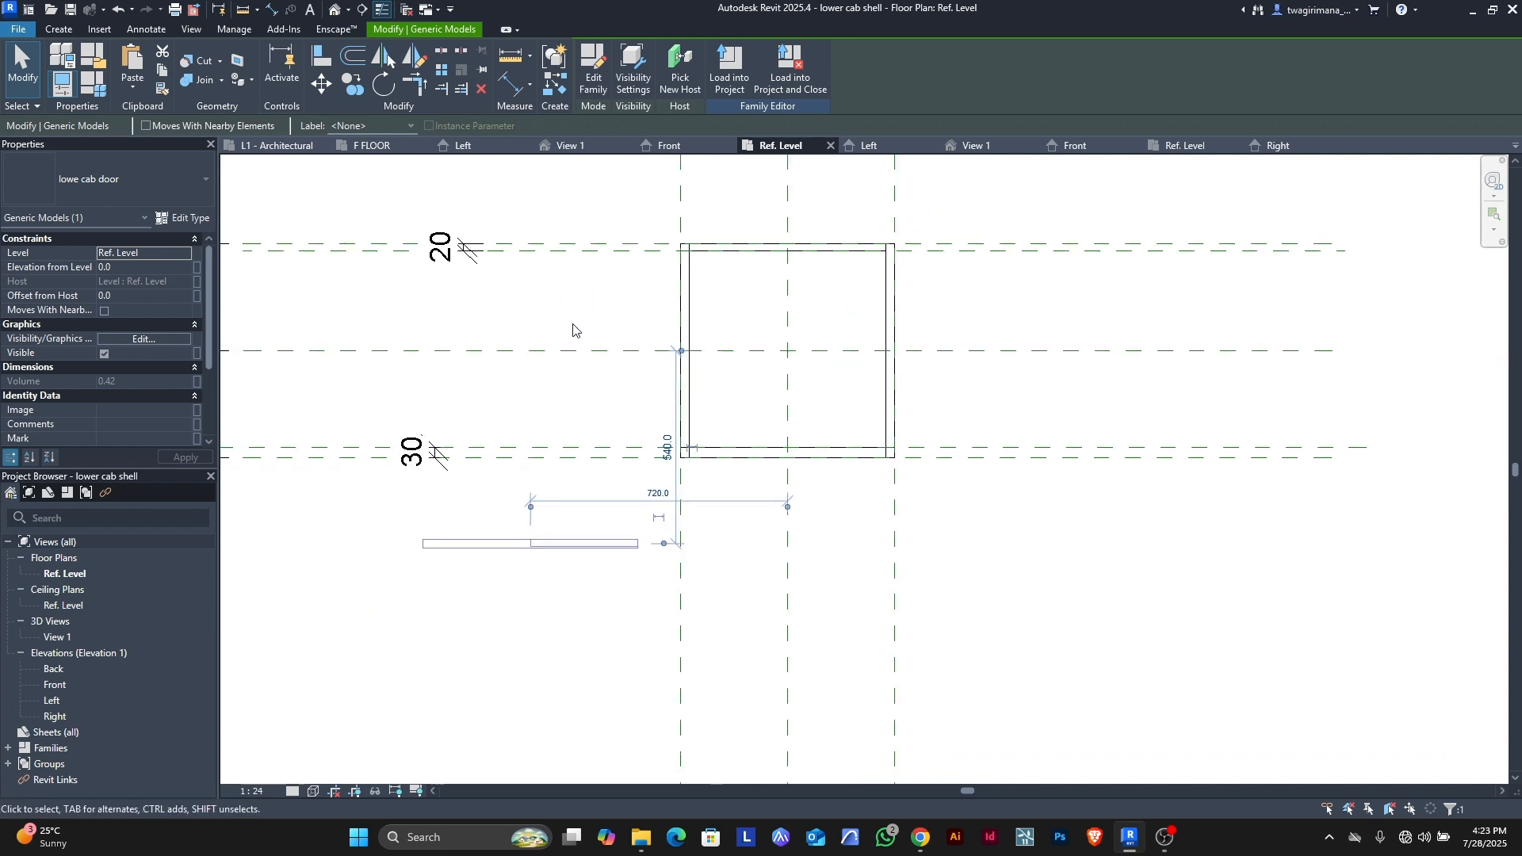
left_click(467, 579)
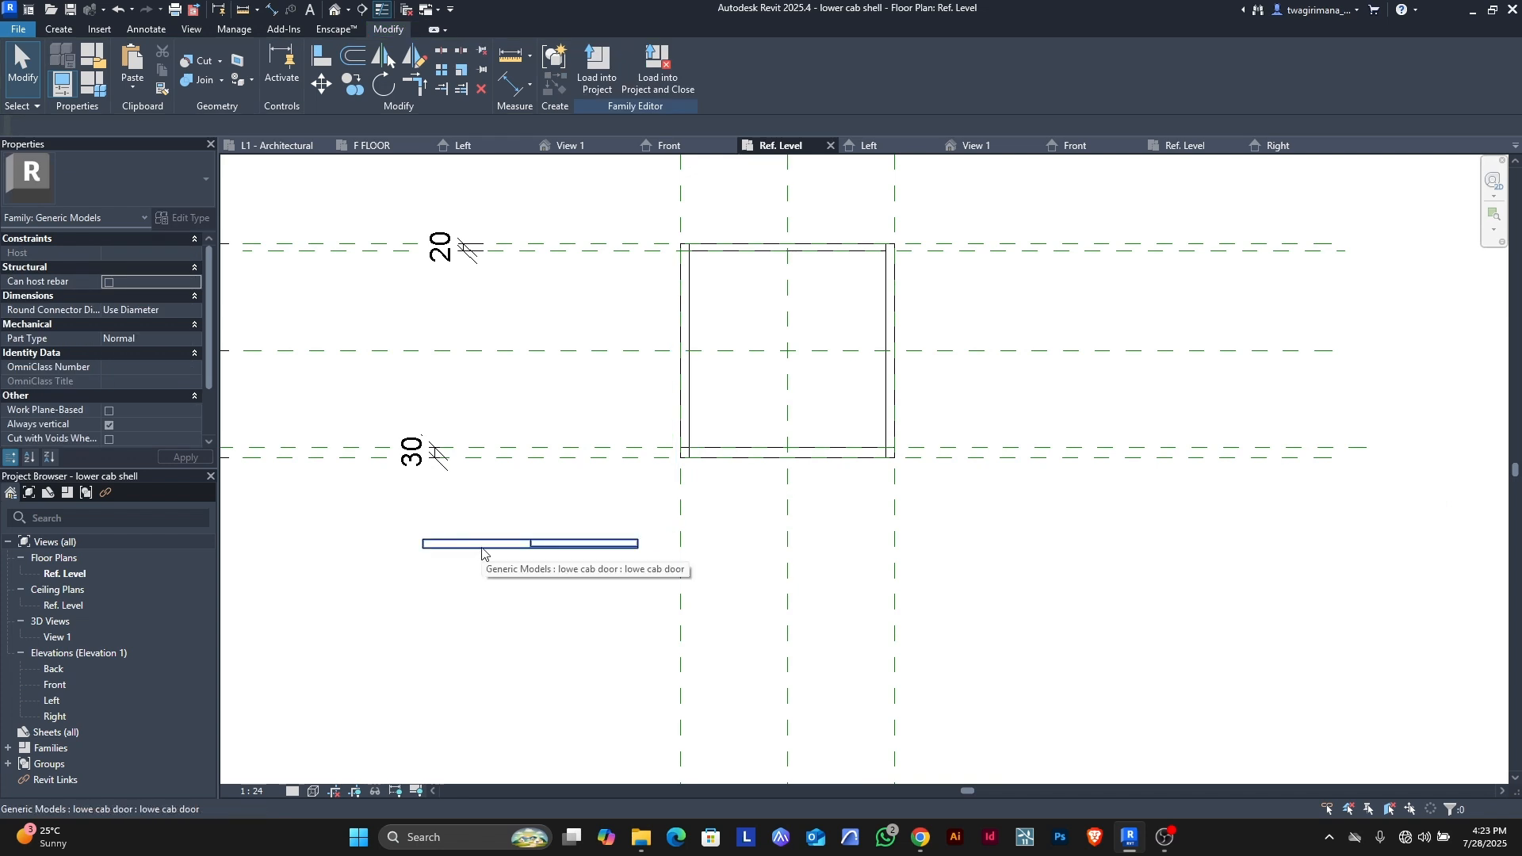
- In the placed door's type properties, associate its door material with a new type family parameter named door
left_click(482, 547)
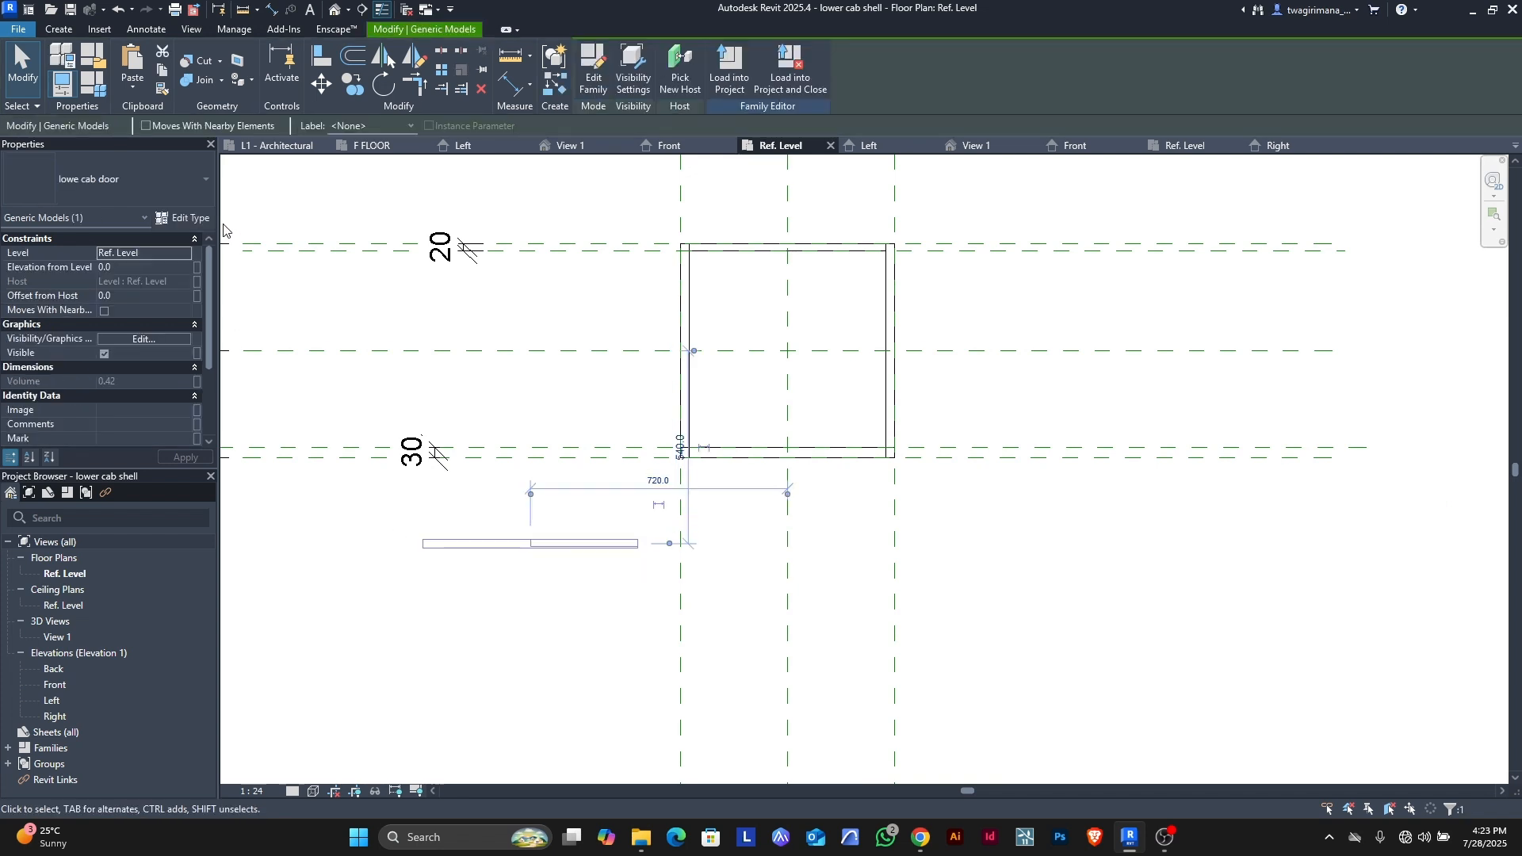
left_click(182, 219)
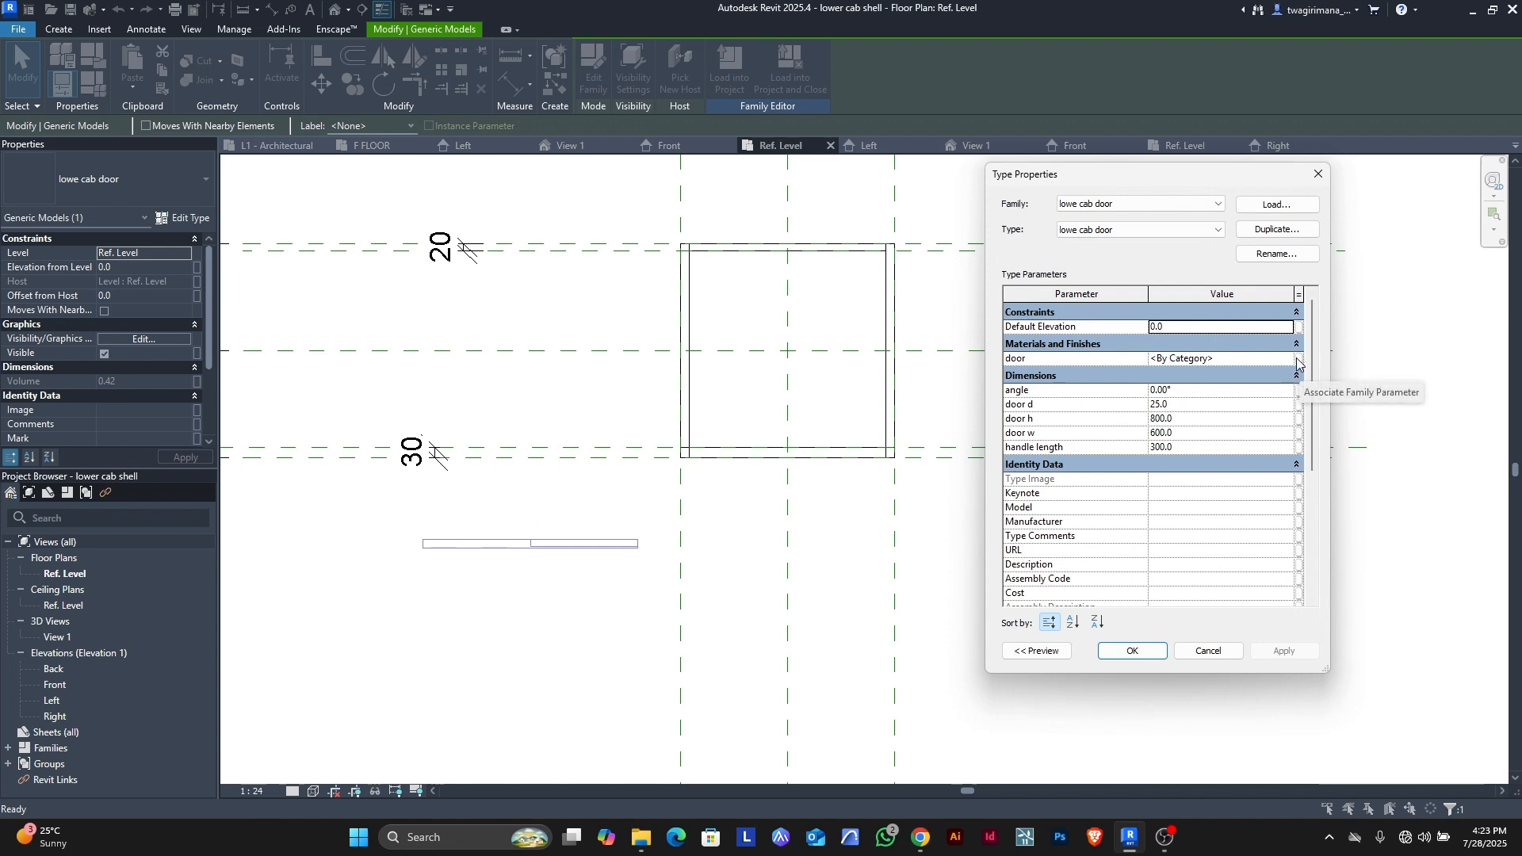
left_click(1298, 366)
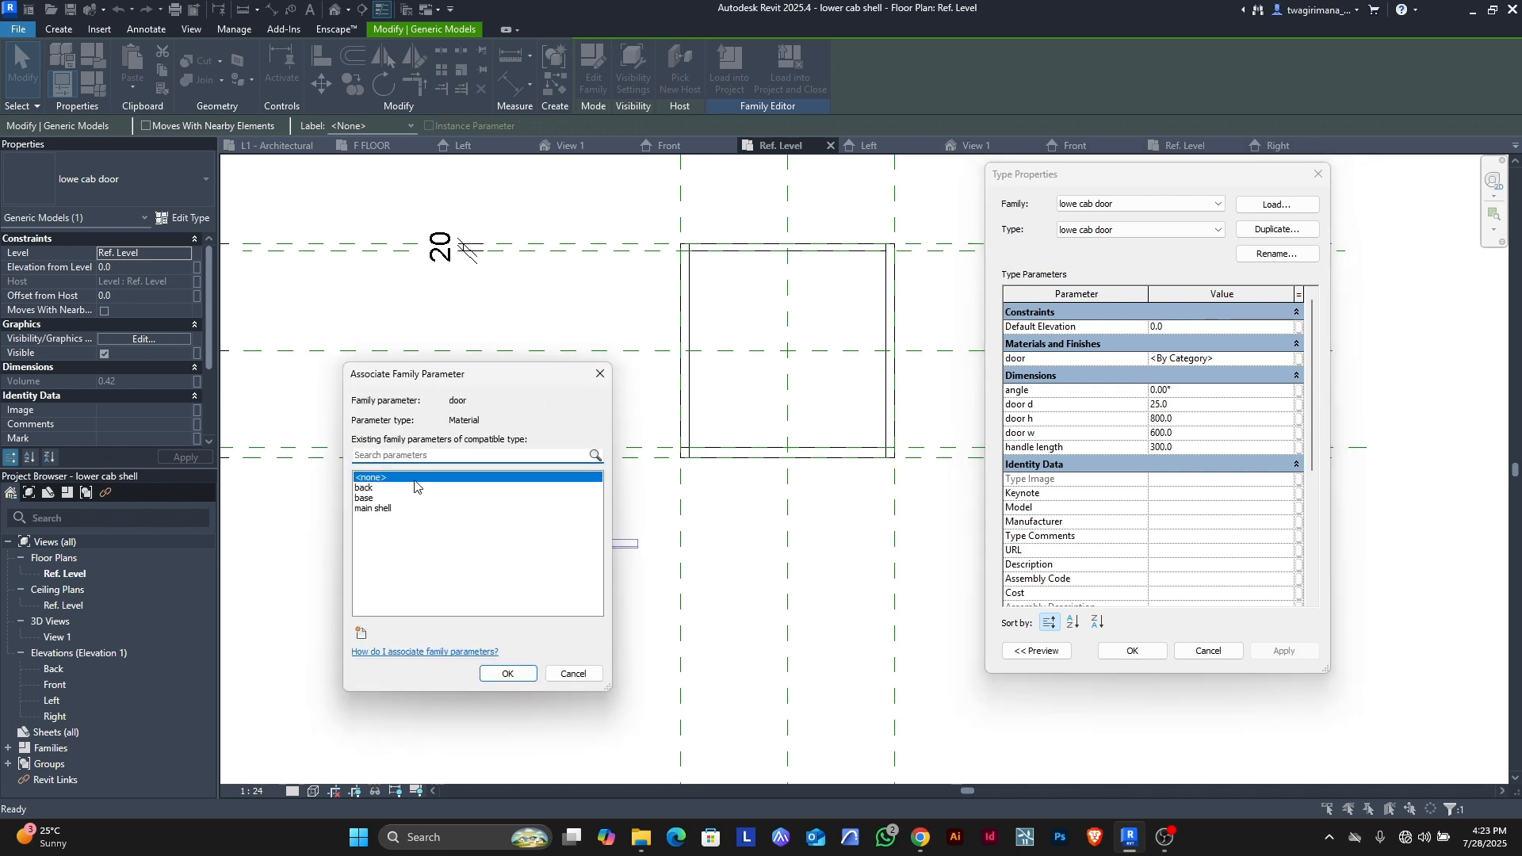
left_click(363, 634)
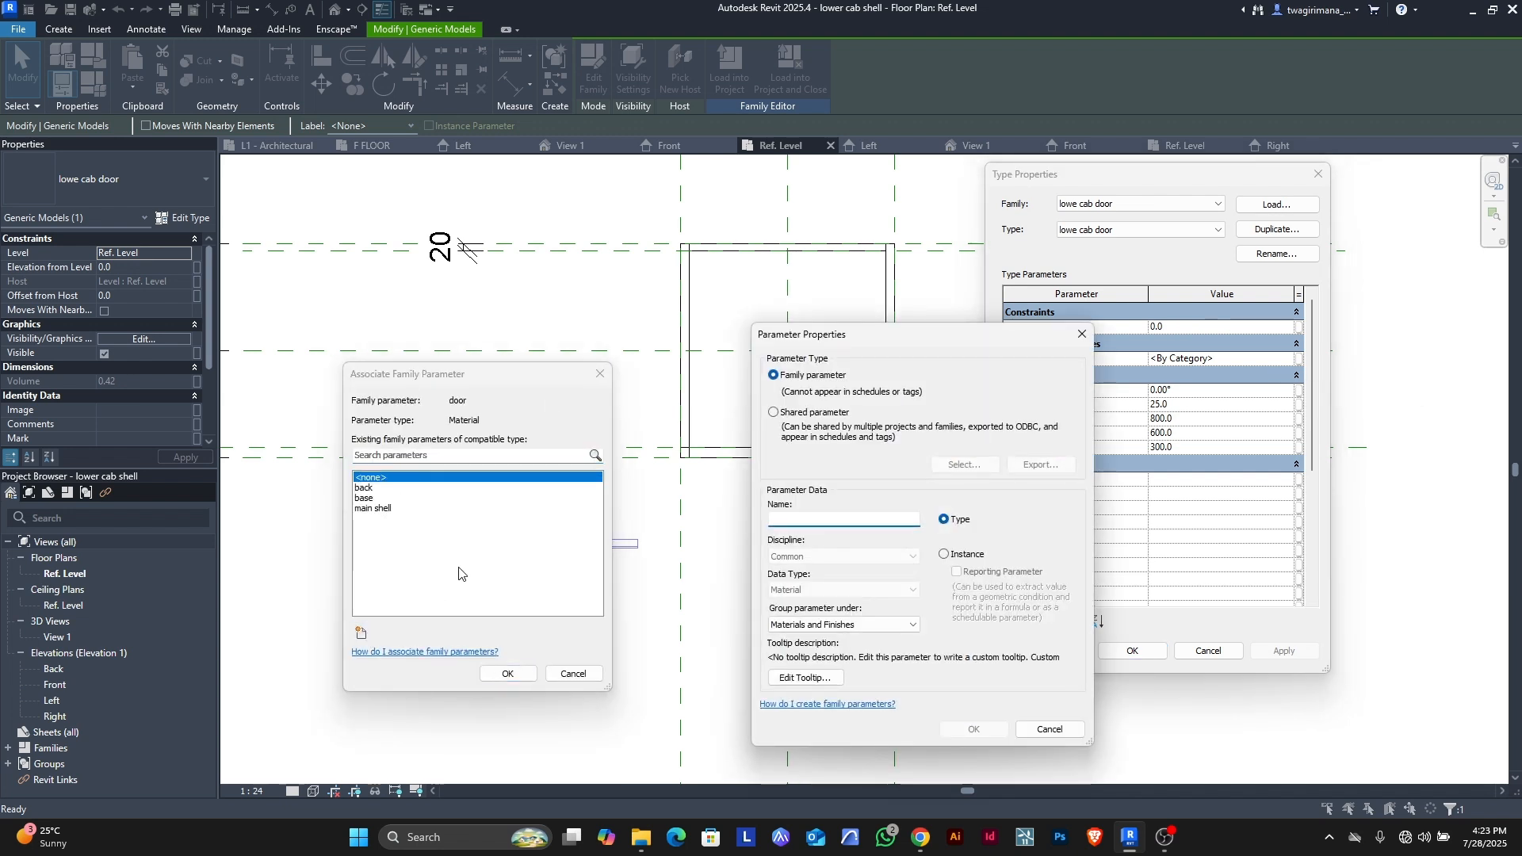
type("door")
key("Return")
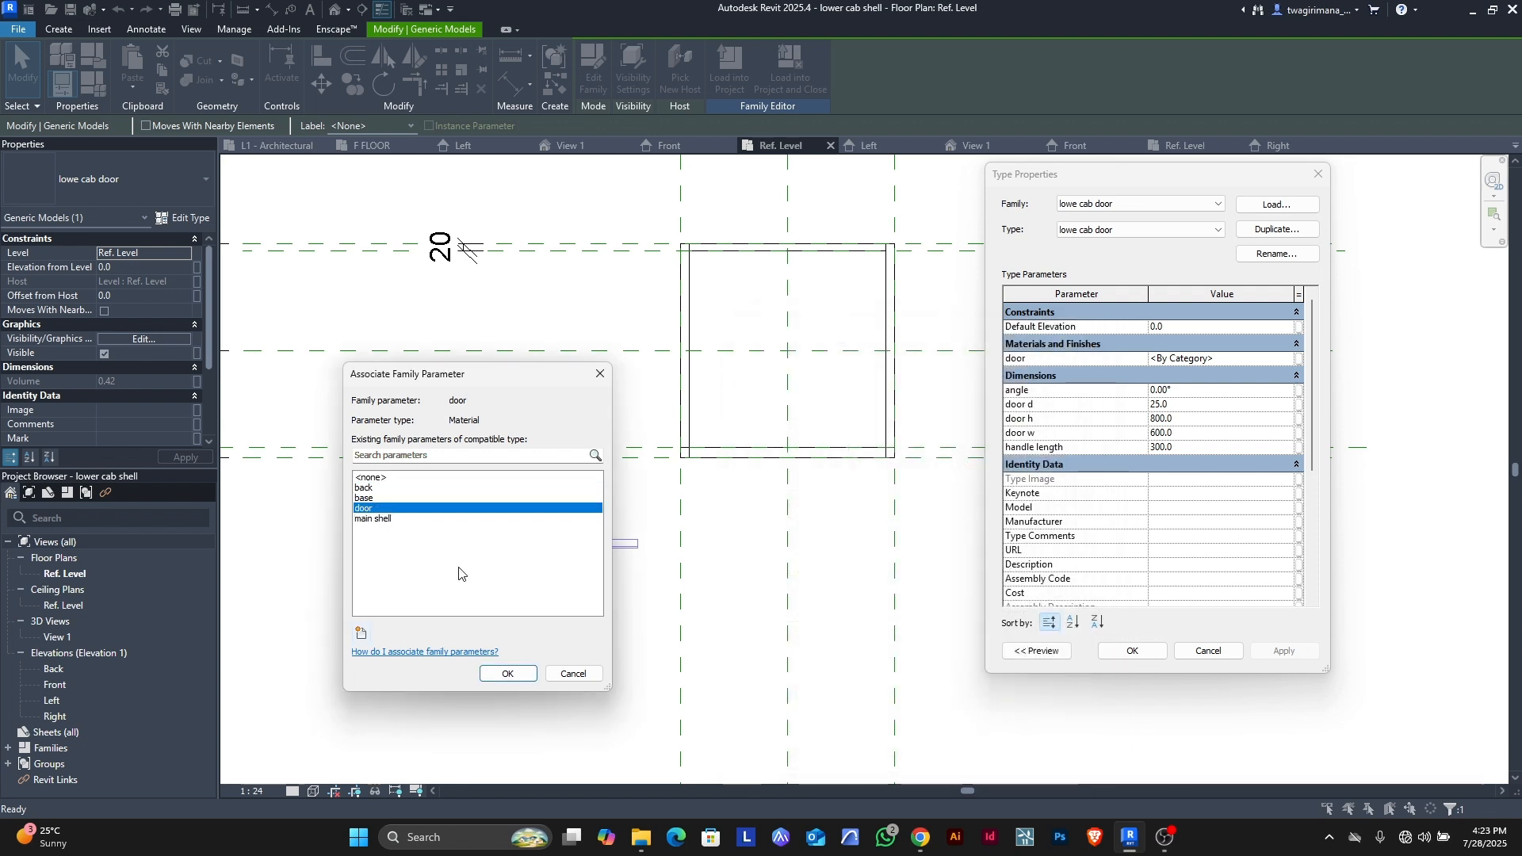
key("Return")
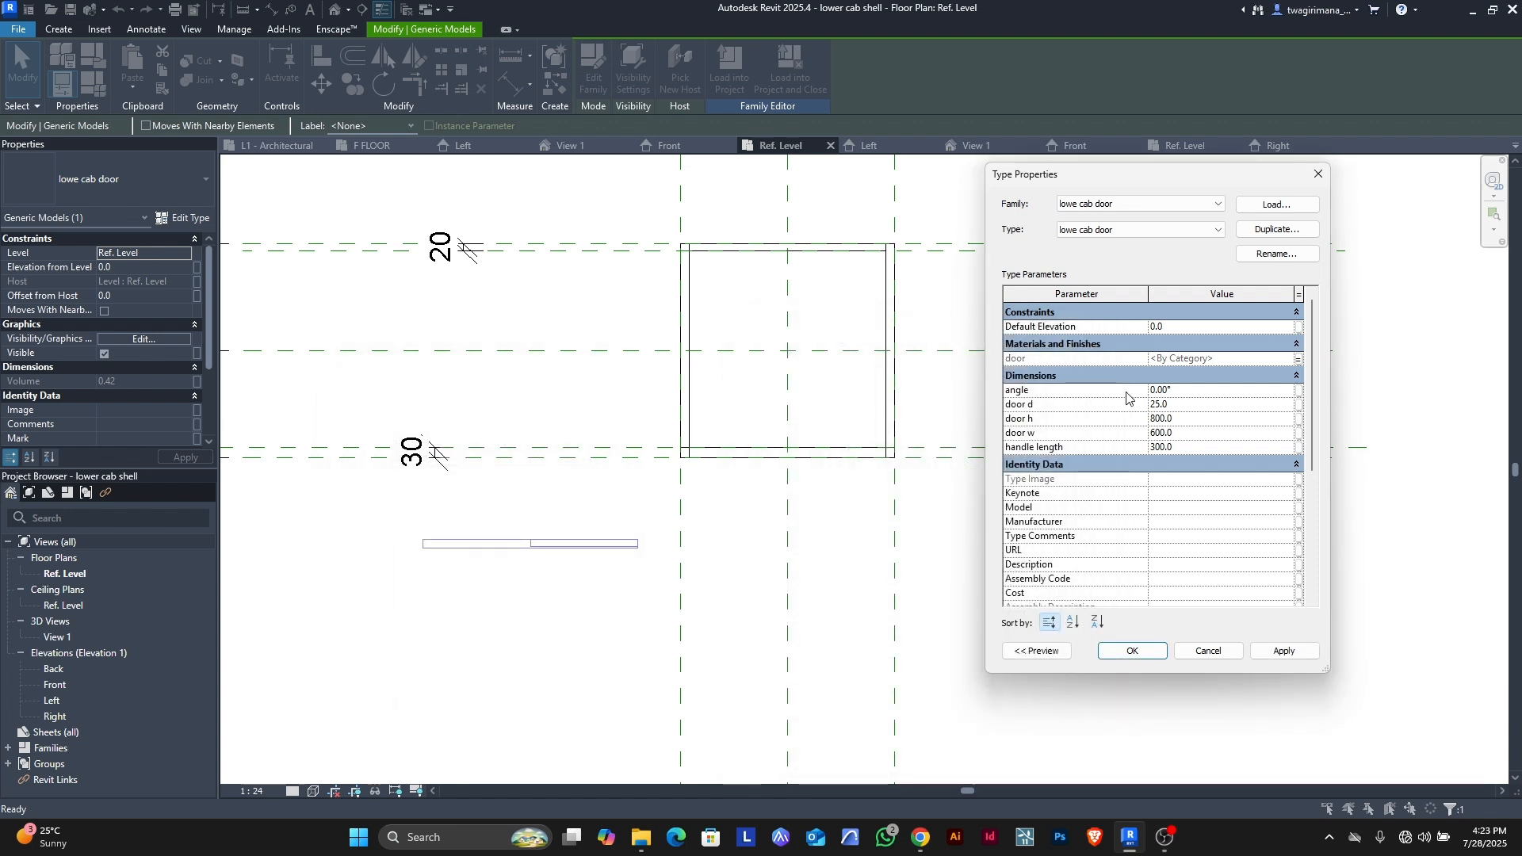
- Associate the door type's angle with a new type family parameter named angle under Dimensions
left_click(1298, 390)
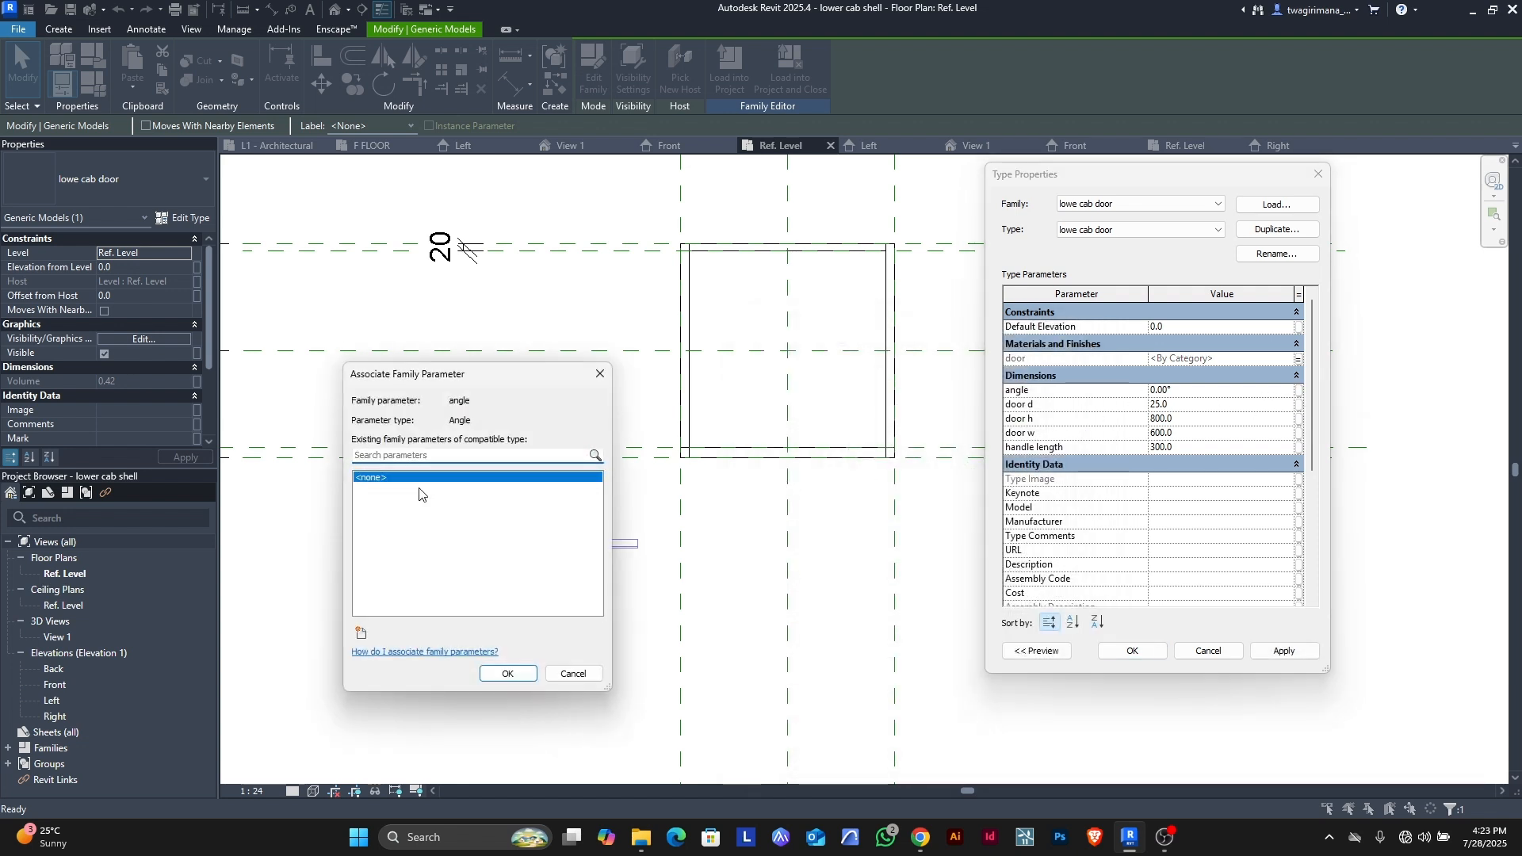
left_click(362, 633)
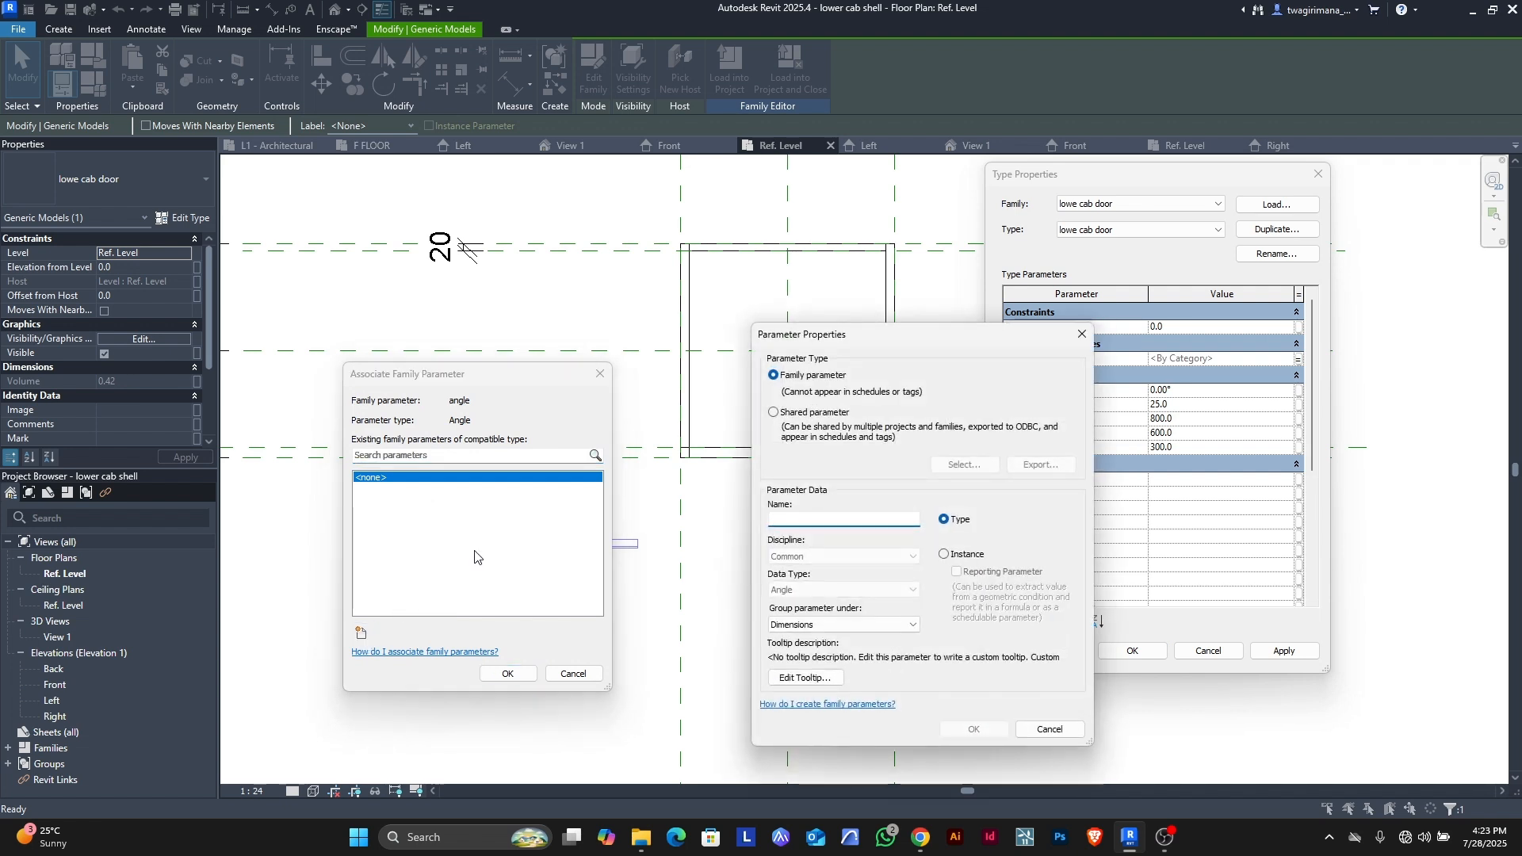
type("angle")
key("Return")
key("Return")
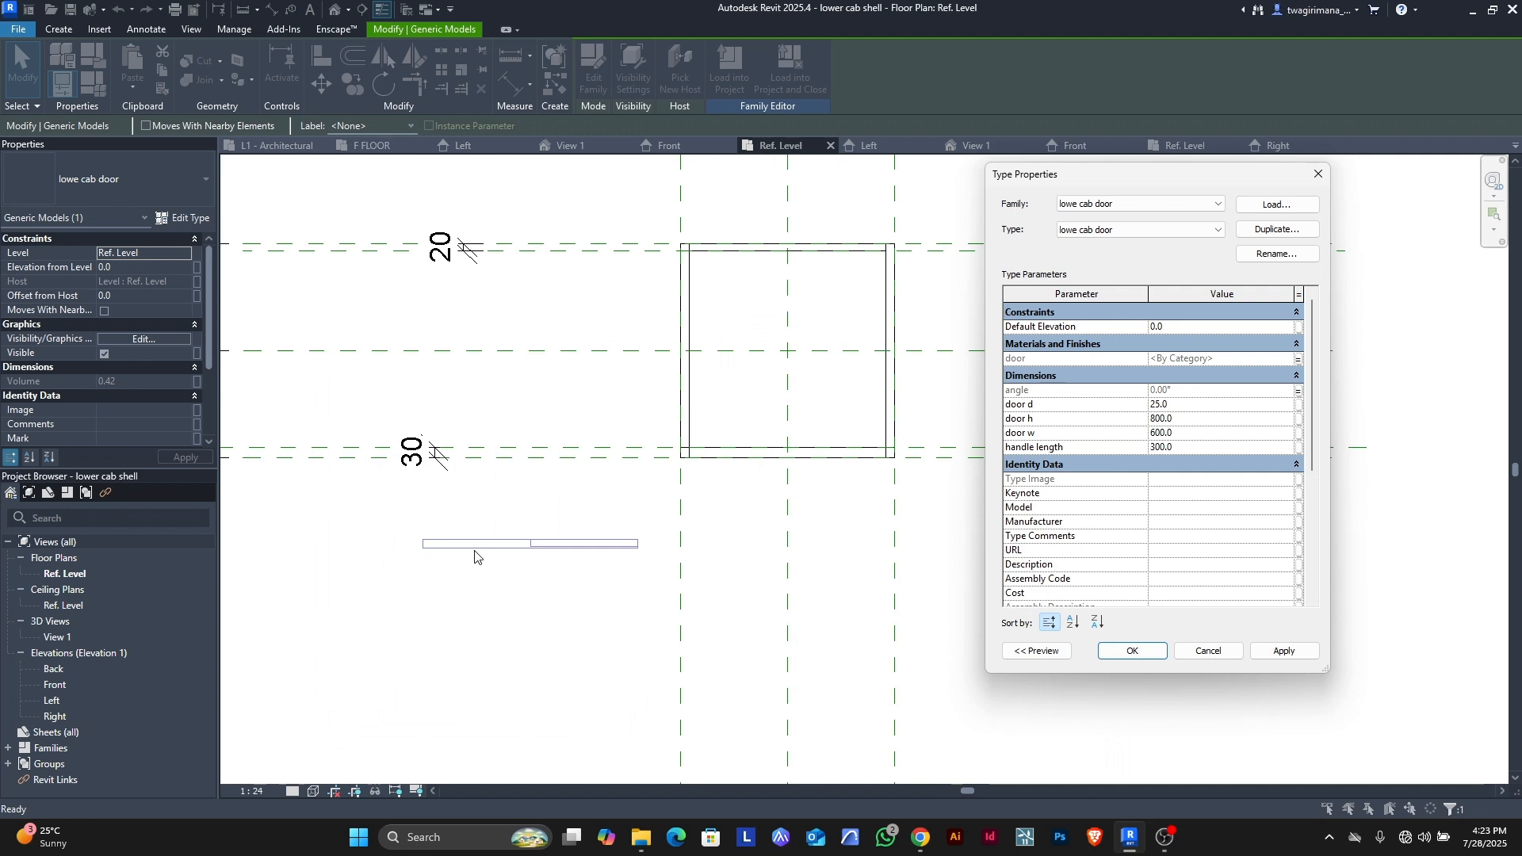
- Start creating a new family parameter to associate with the door type's door d dimension
left_click(1299, 405)
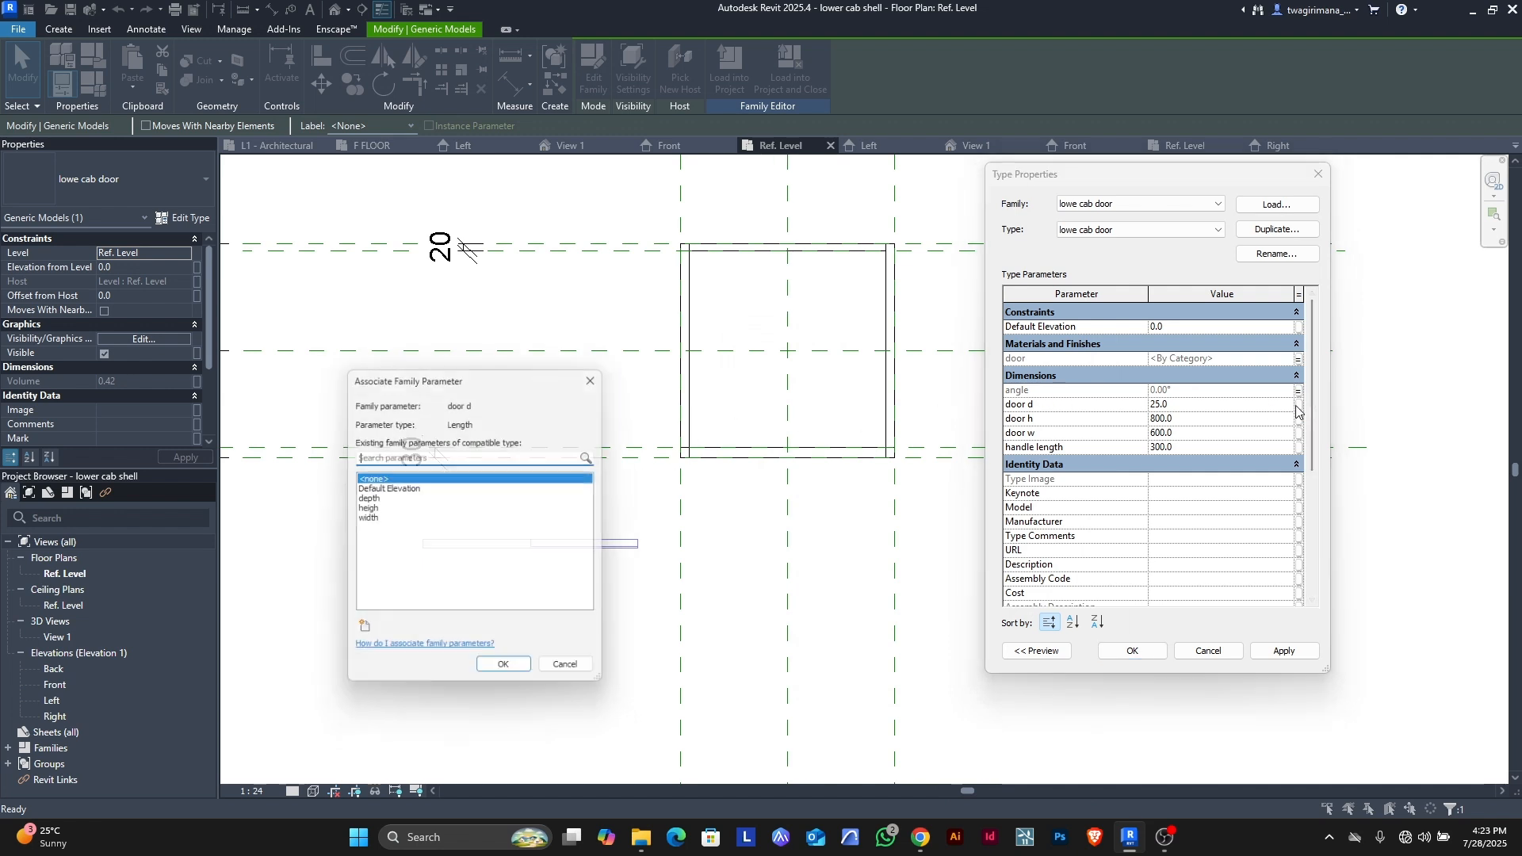
left_click(362, 634)
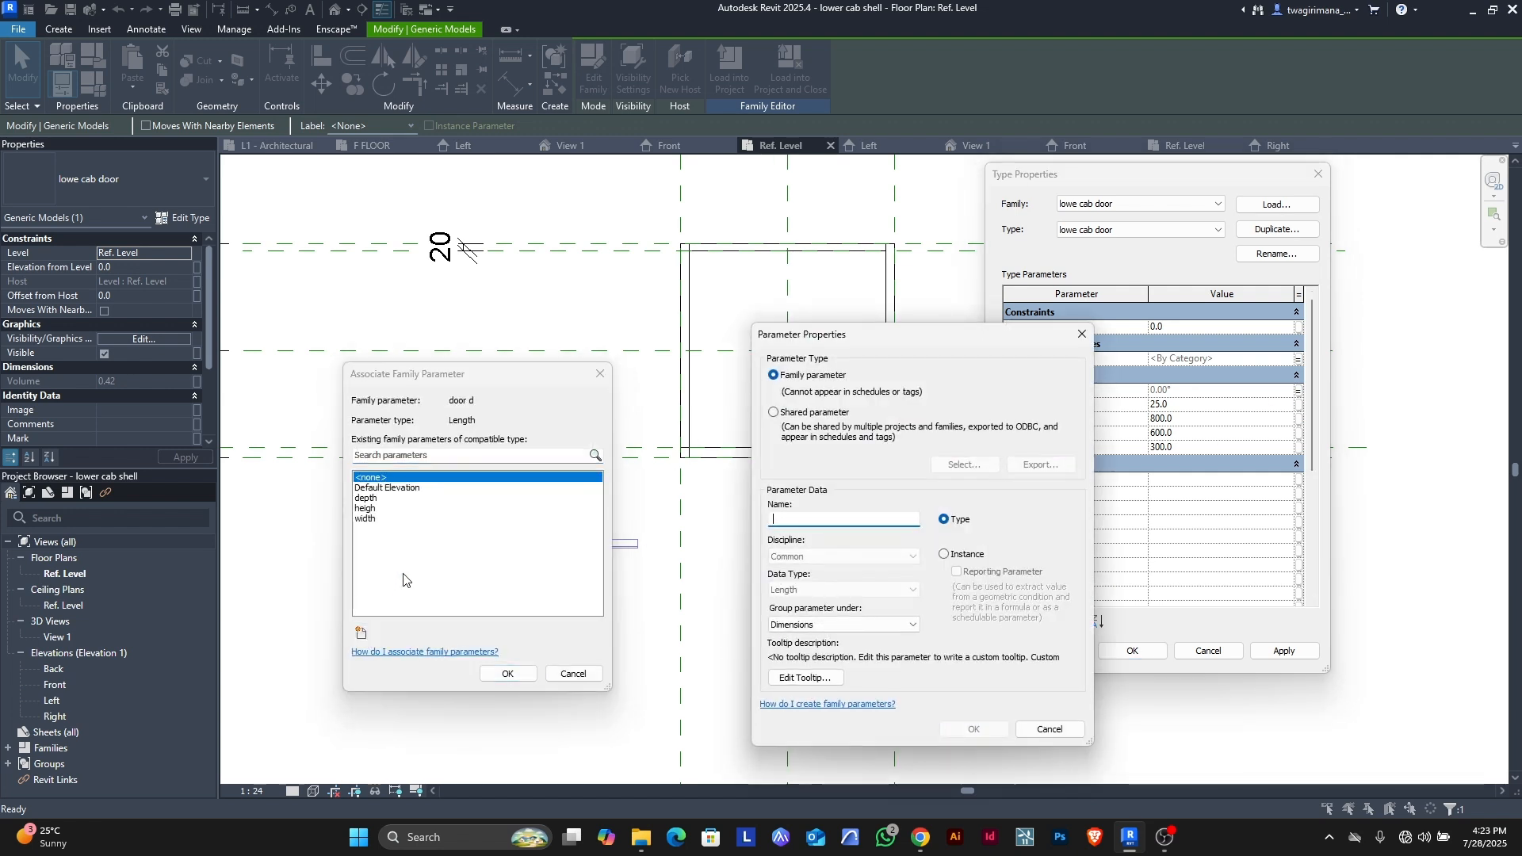
- Create a family type parameter named "door d" and associate it with the nested door's door d dimension
type("door")
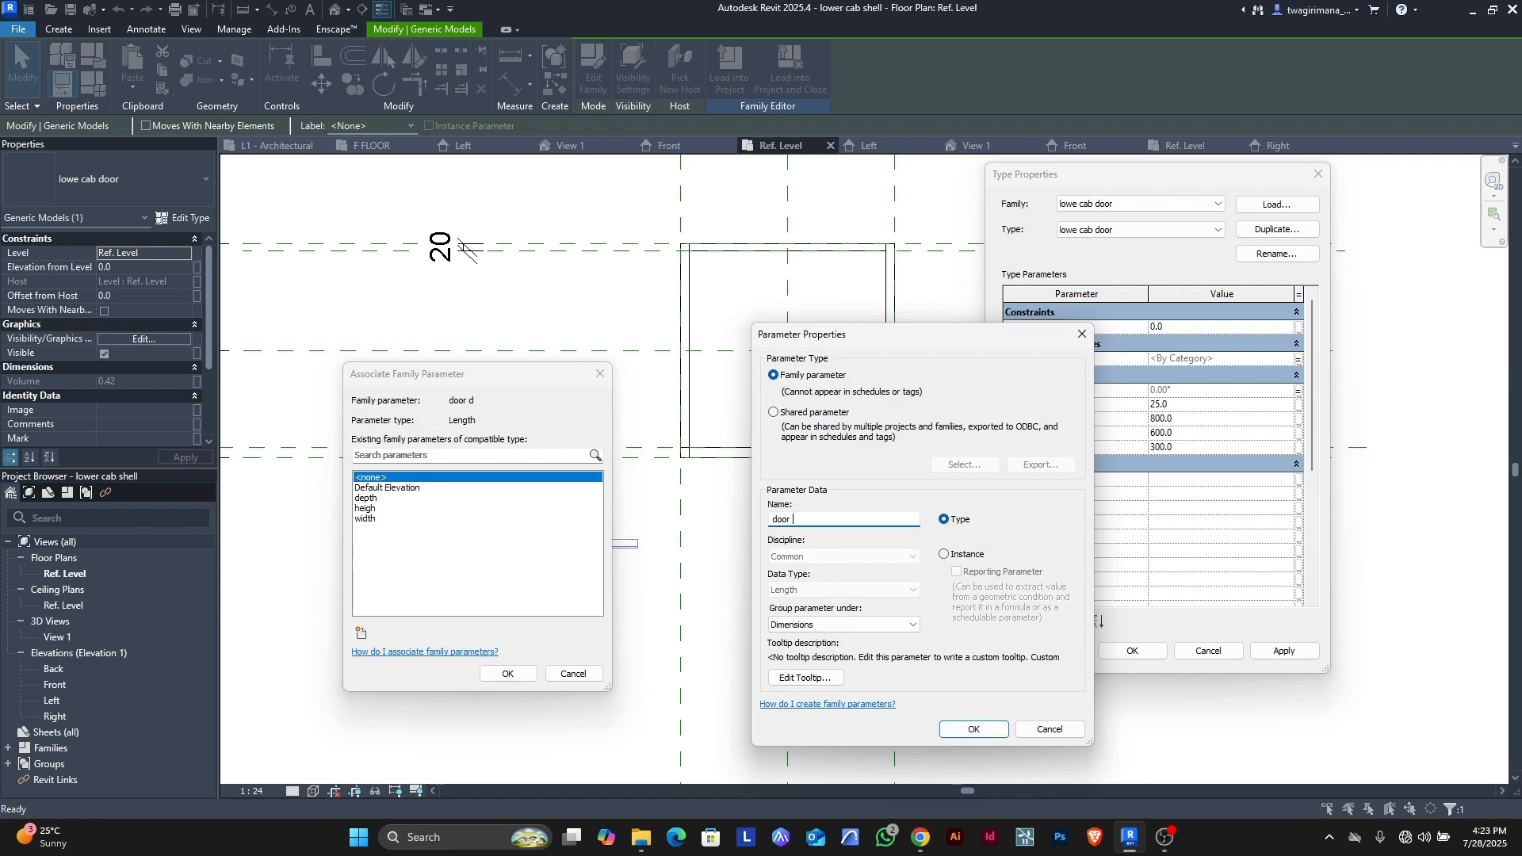
type(" d")
key("Return")
key("Return")
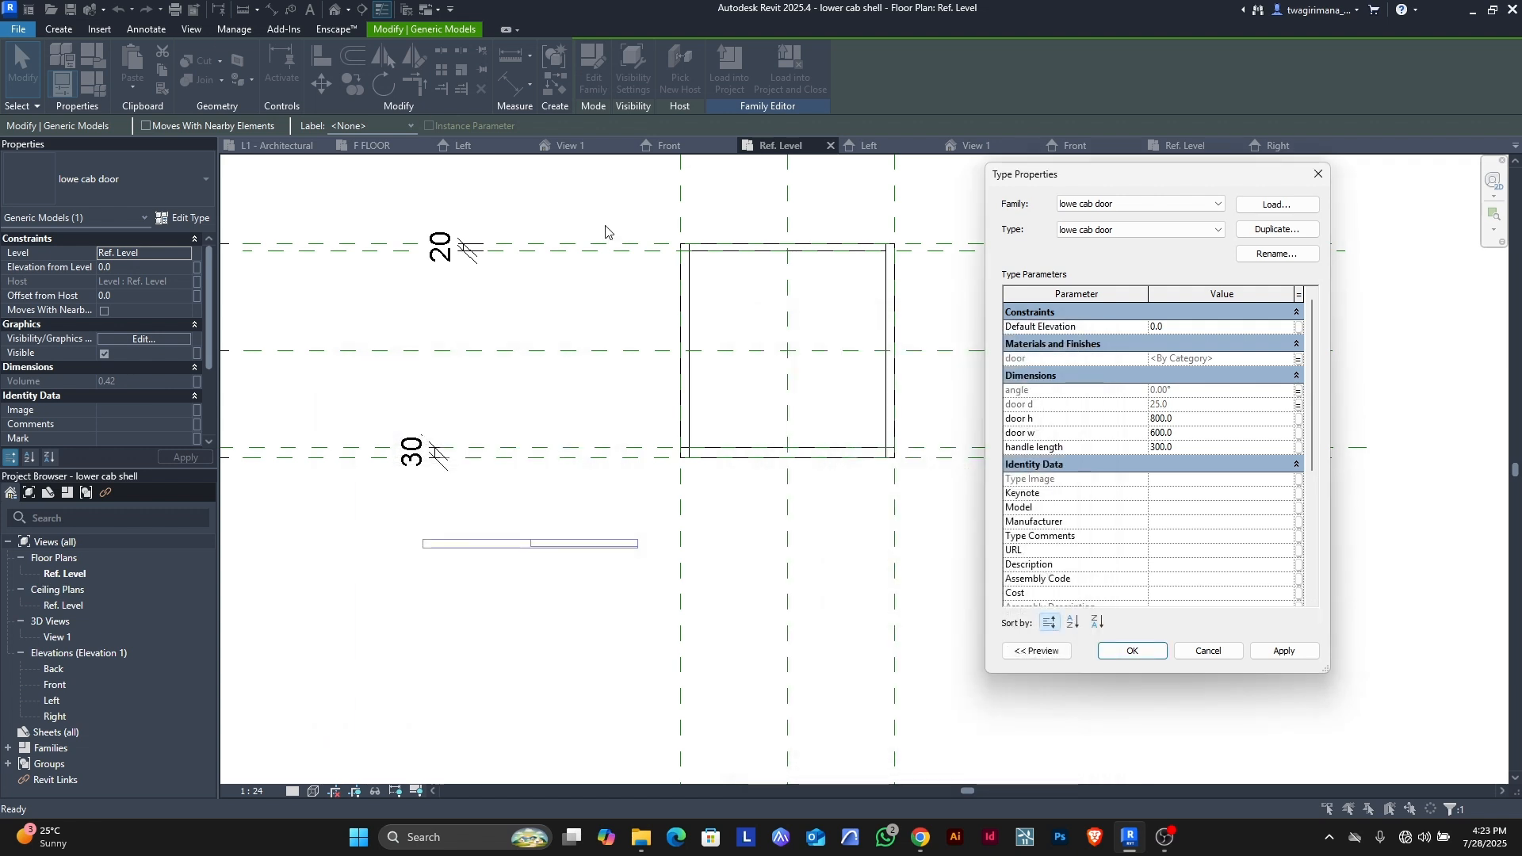
- Associate the nested door's door h dimension with a new family type parameter named "door h"
left_click(1300, 419)
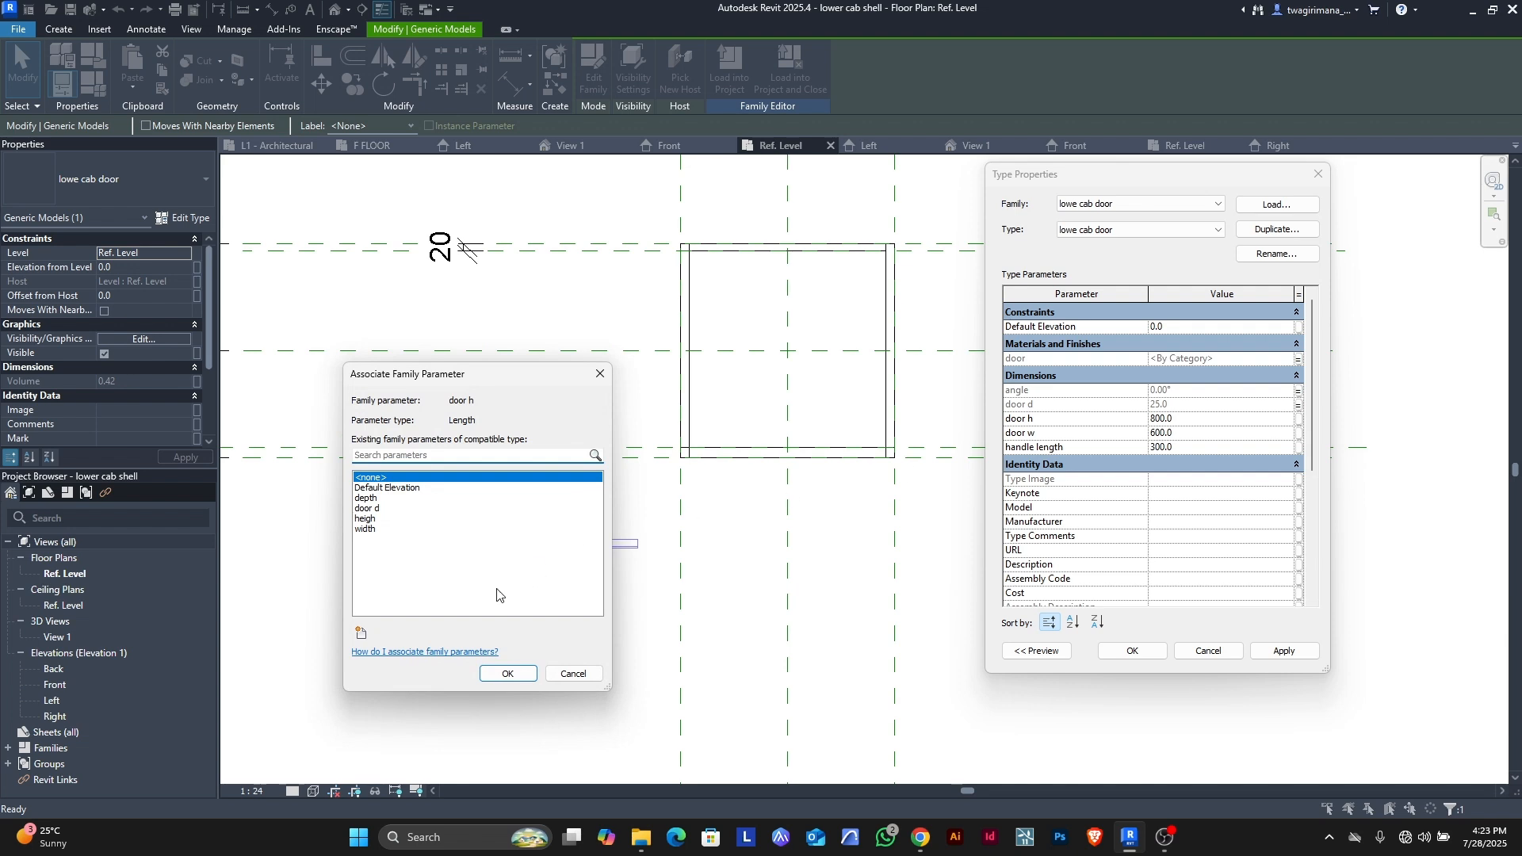
left_click(362, 634)
type("d")
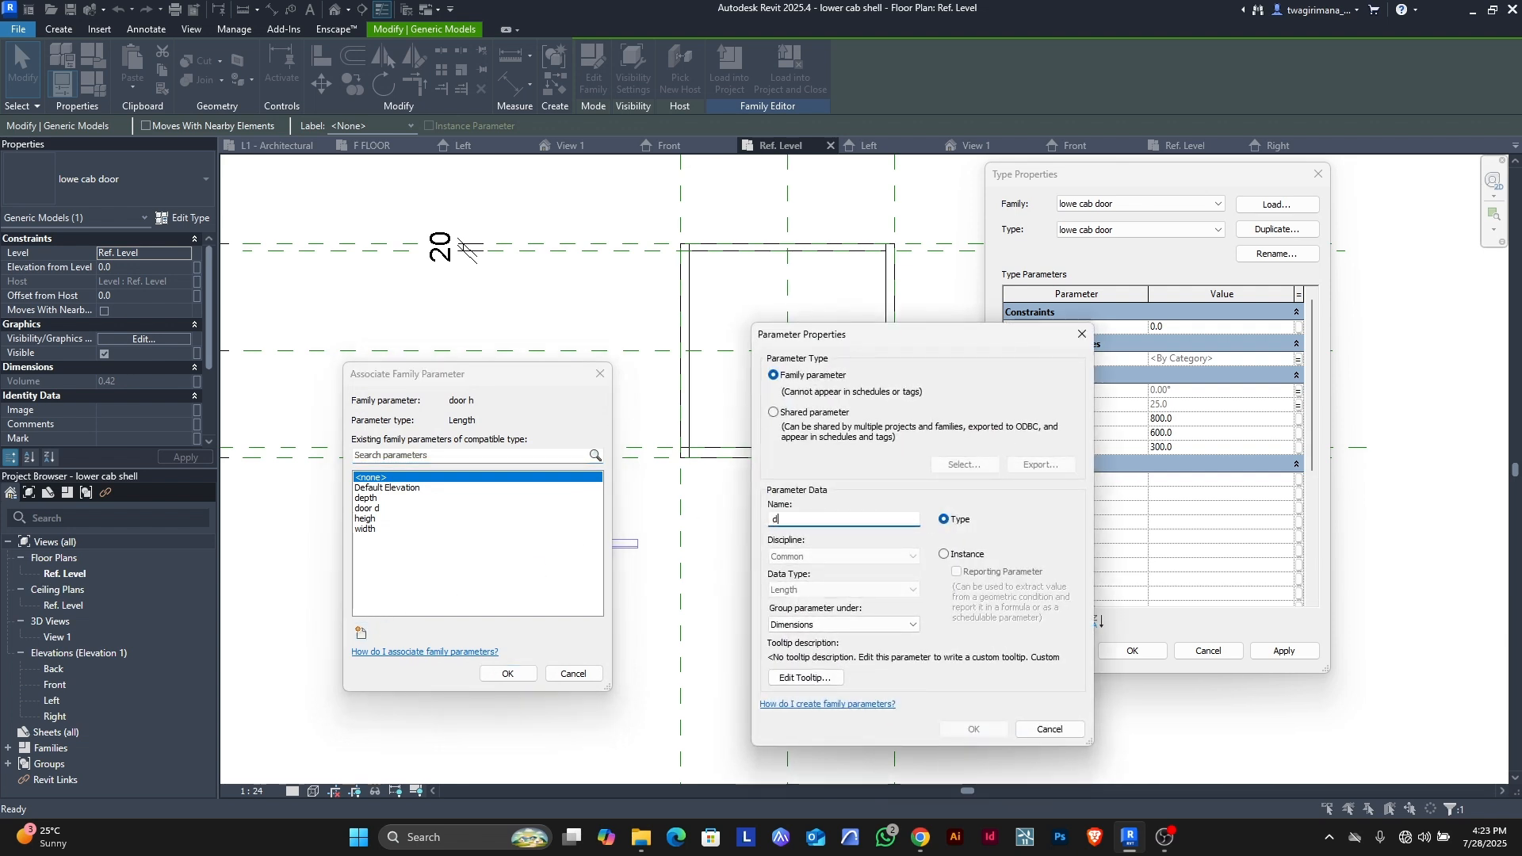
type("oor h")
key("Return")
key("Return")
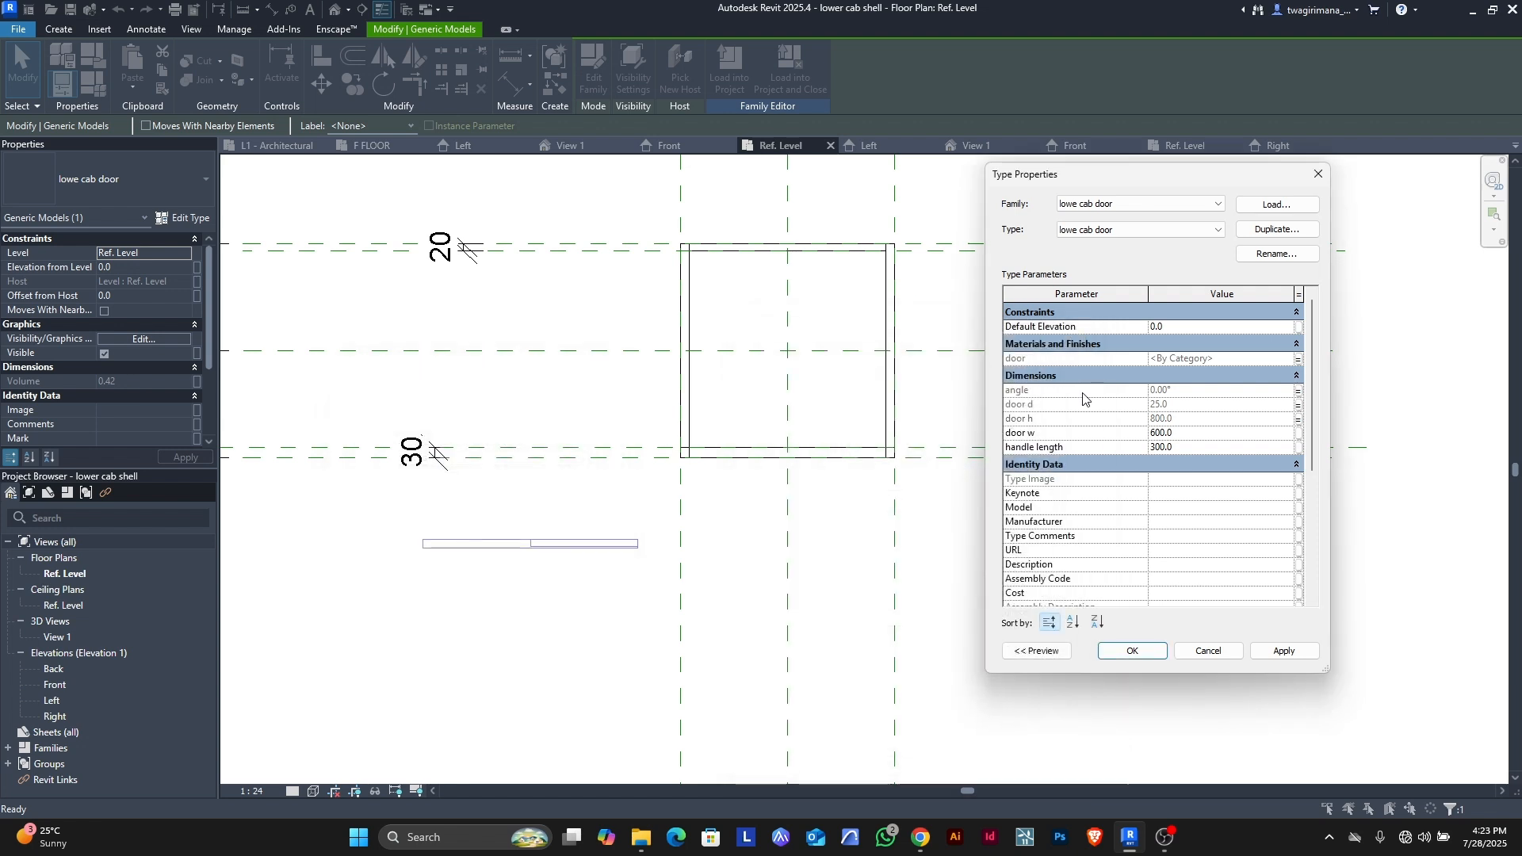
- Associate the nested door's door w dimension with a new family type parameter named "door w"
left_click(1299, 433)
left_click(361, 633)
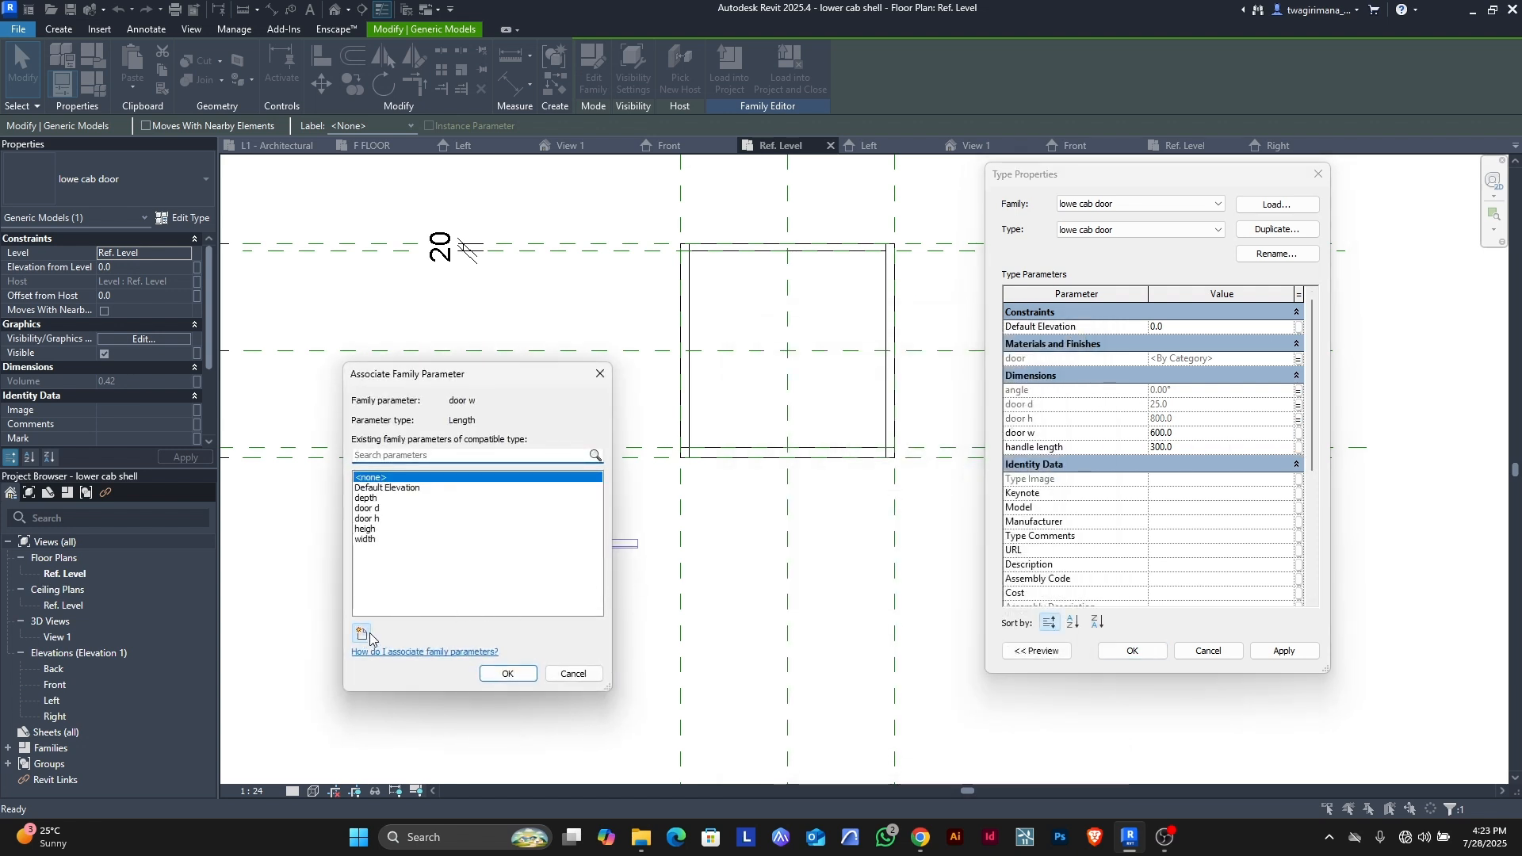
type("door w")
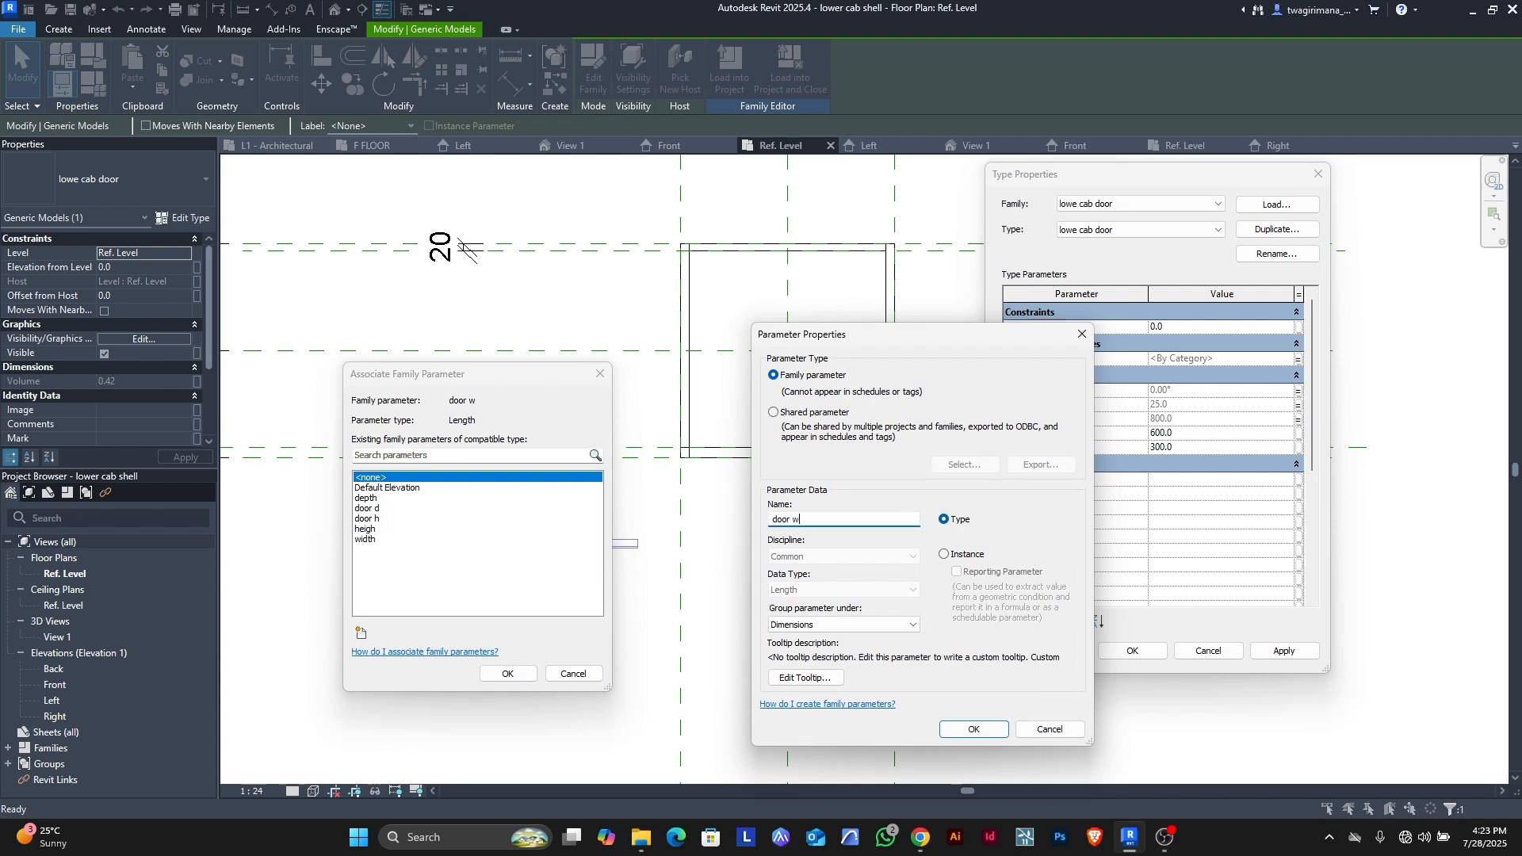
key("Return")
key("Return")
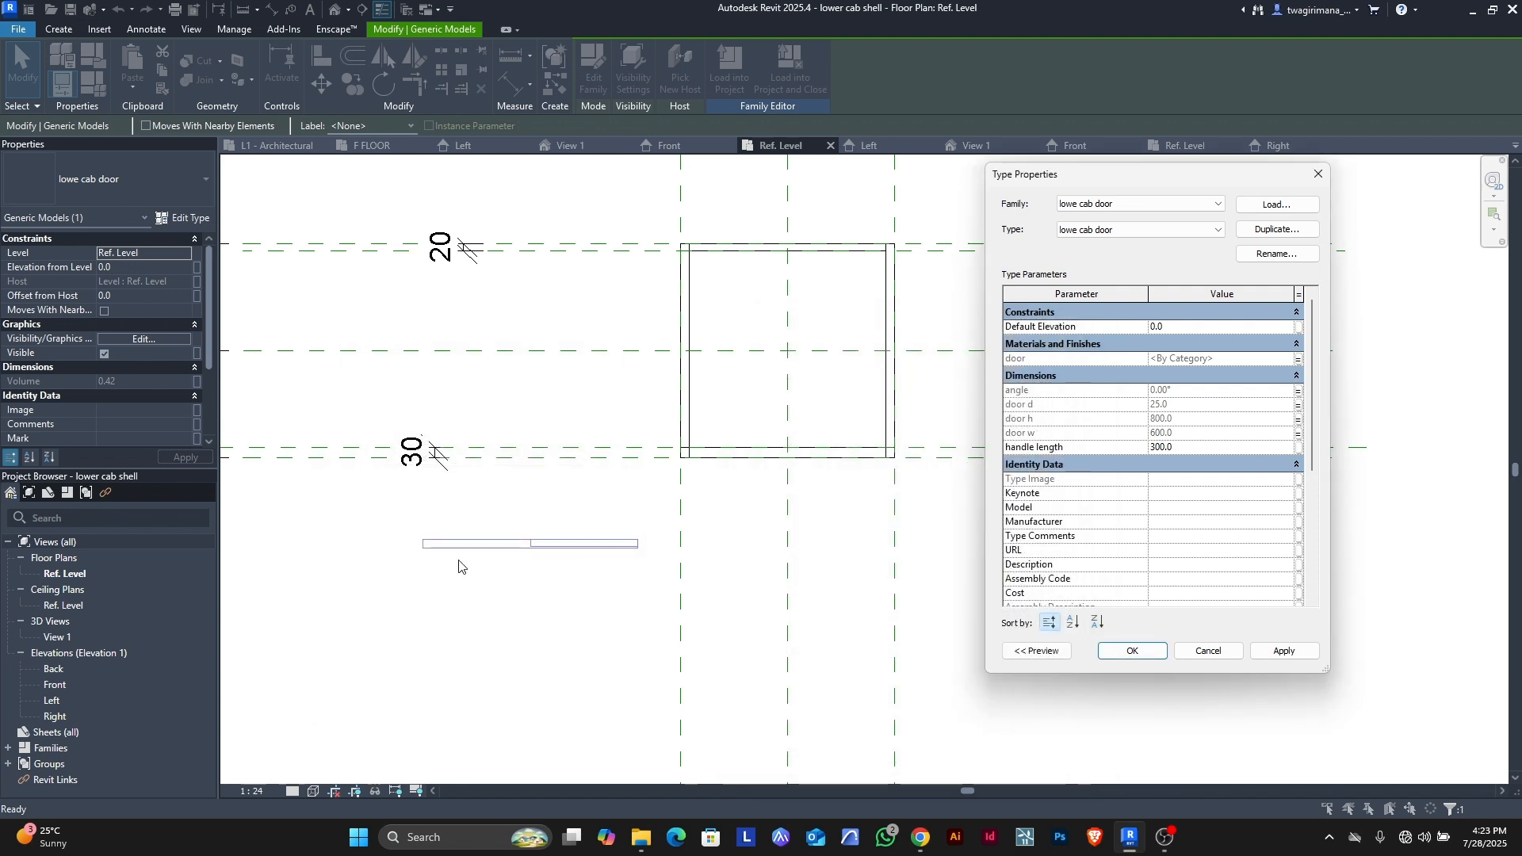
- Associate the nested door's handle length with a new type parameter named "handle length" and accept the door's type properties
left_click(1299, 448)
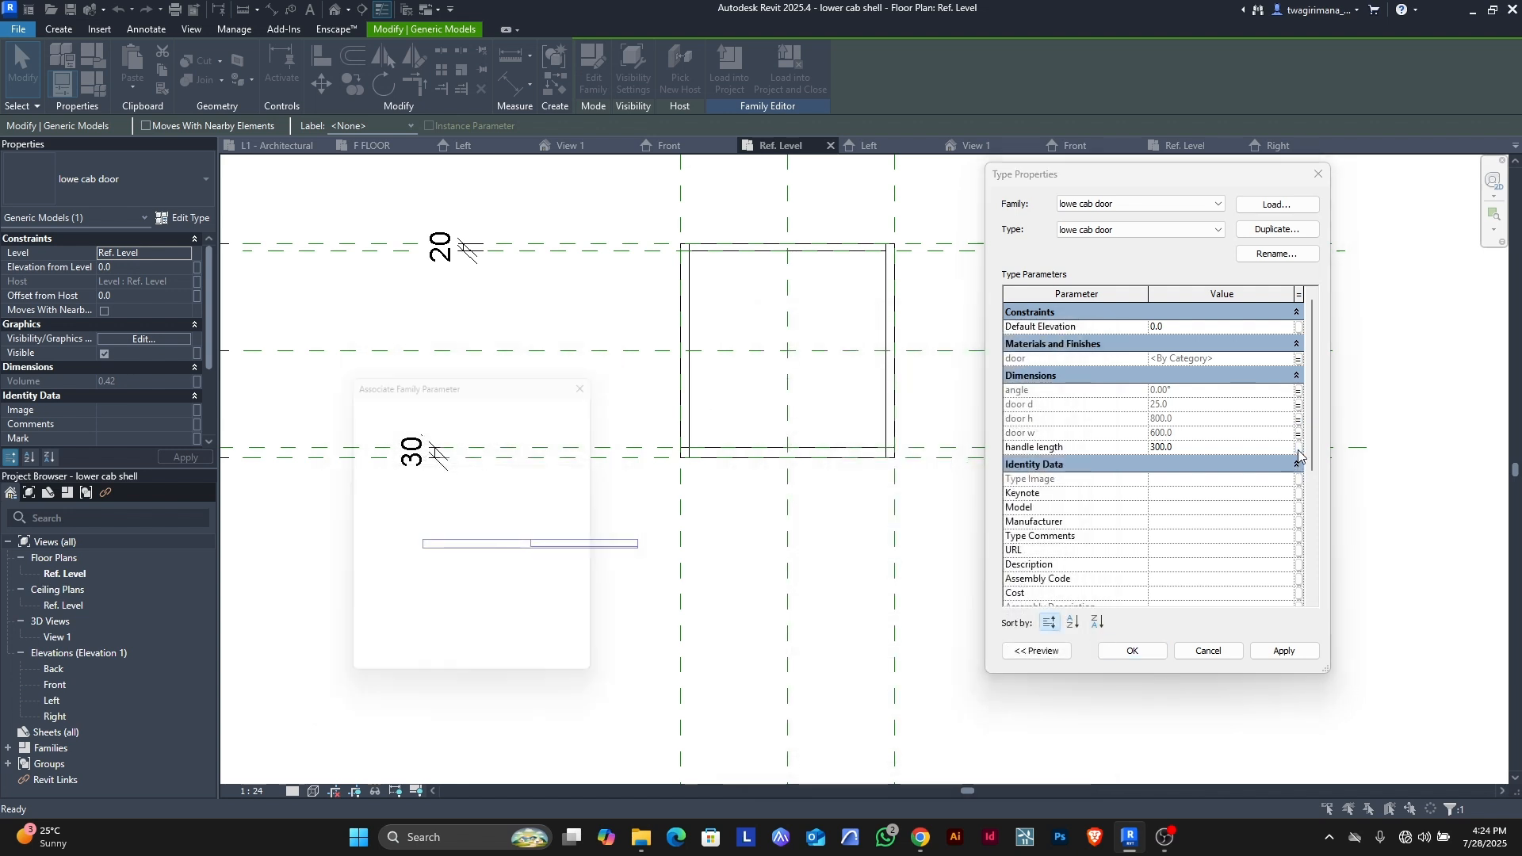
left_click(369, 635)
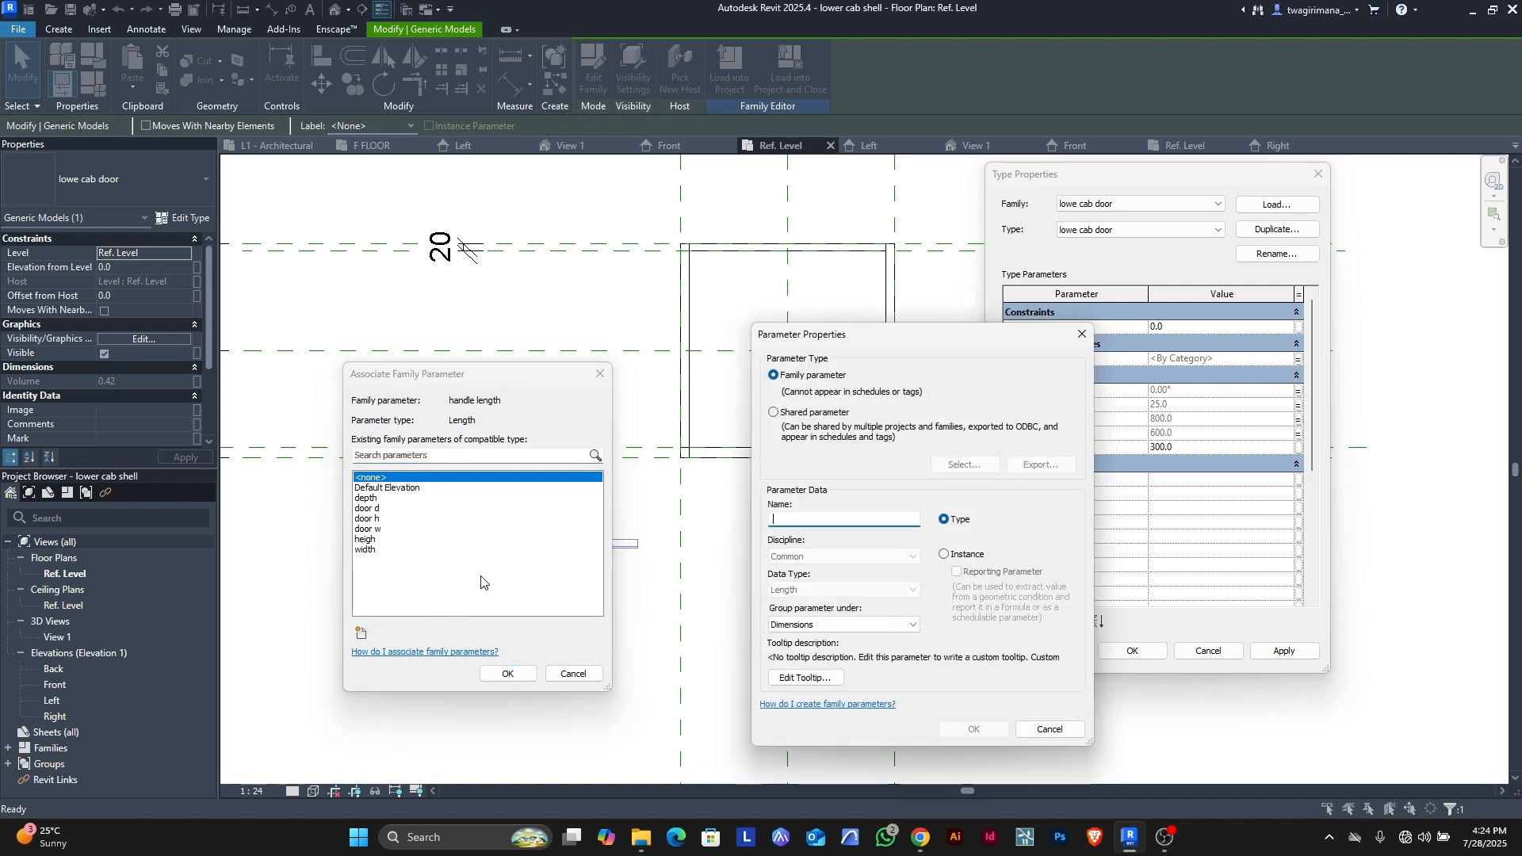
type("handle length")
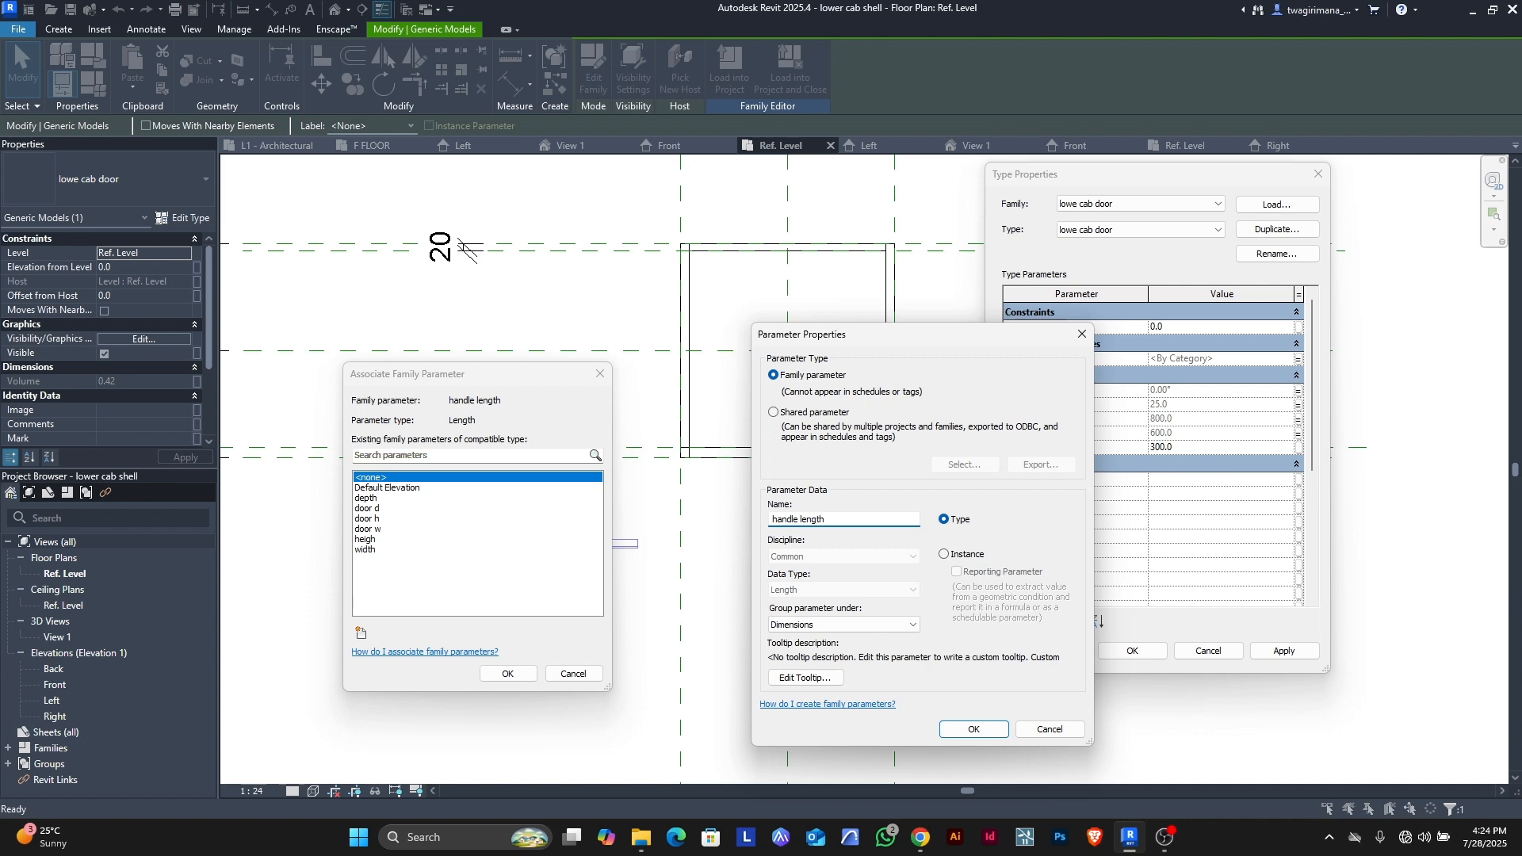
key("Return")
key("Return")
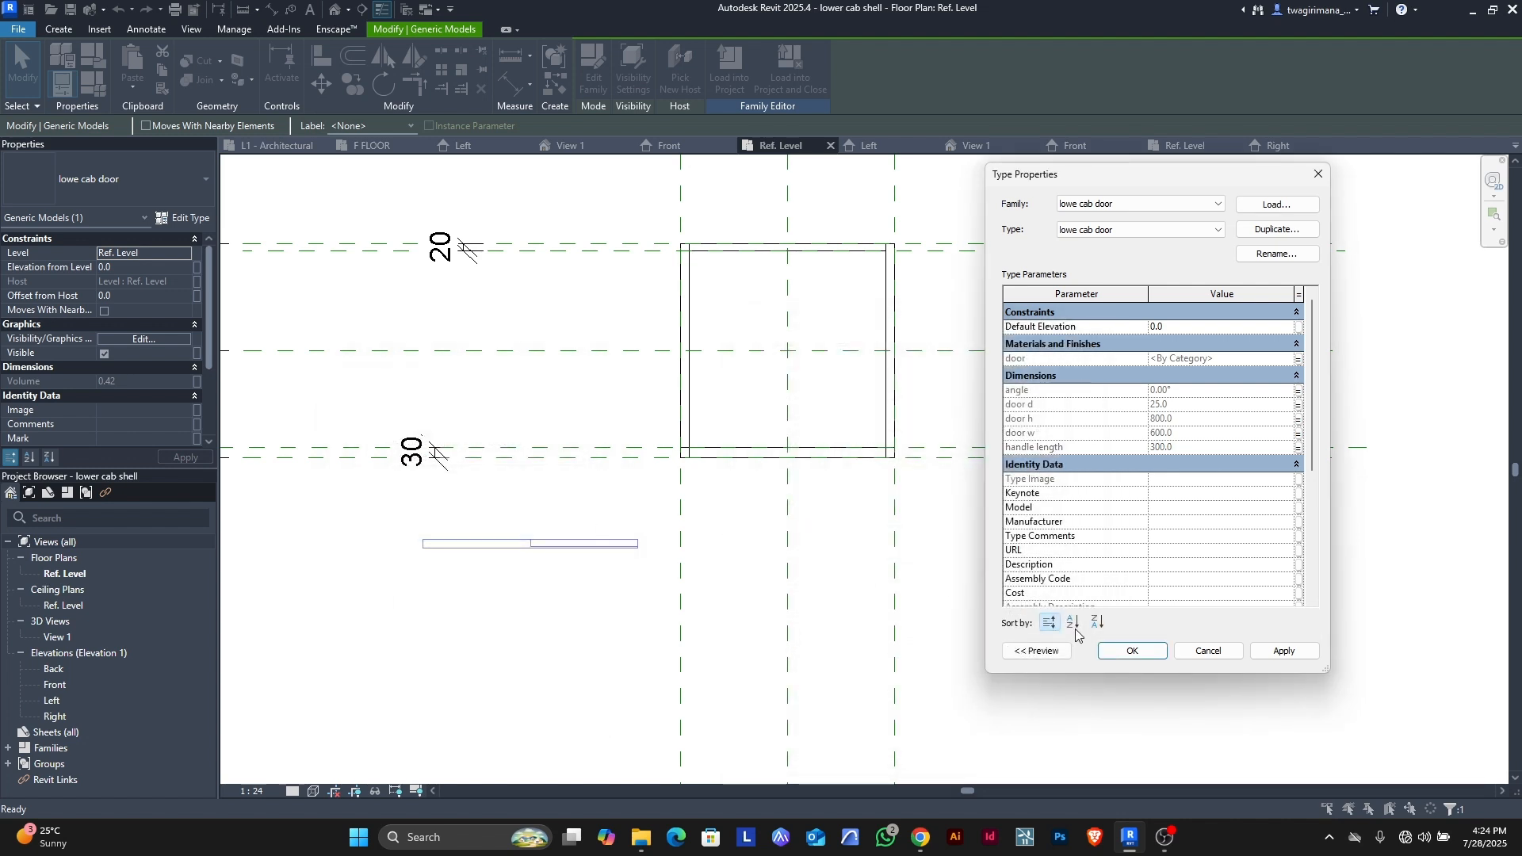
left_click(1132, 650)
left_click(588, 620)
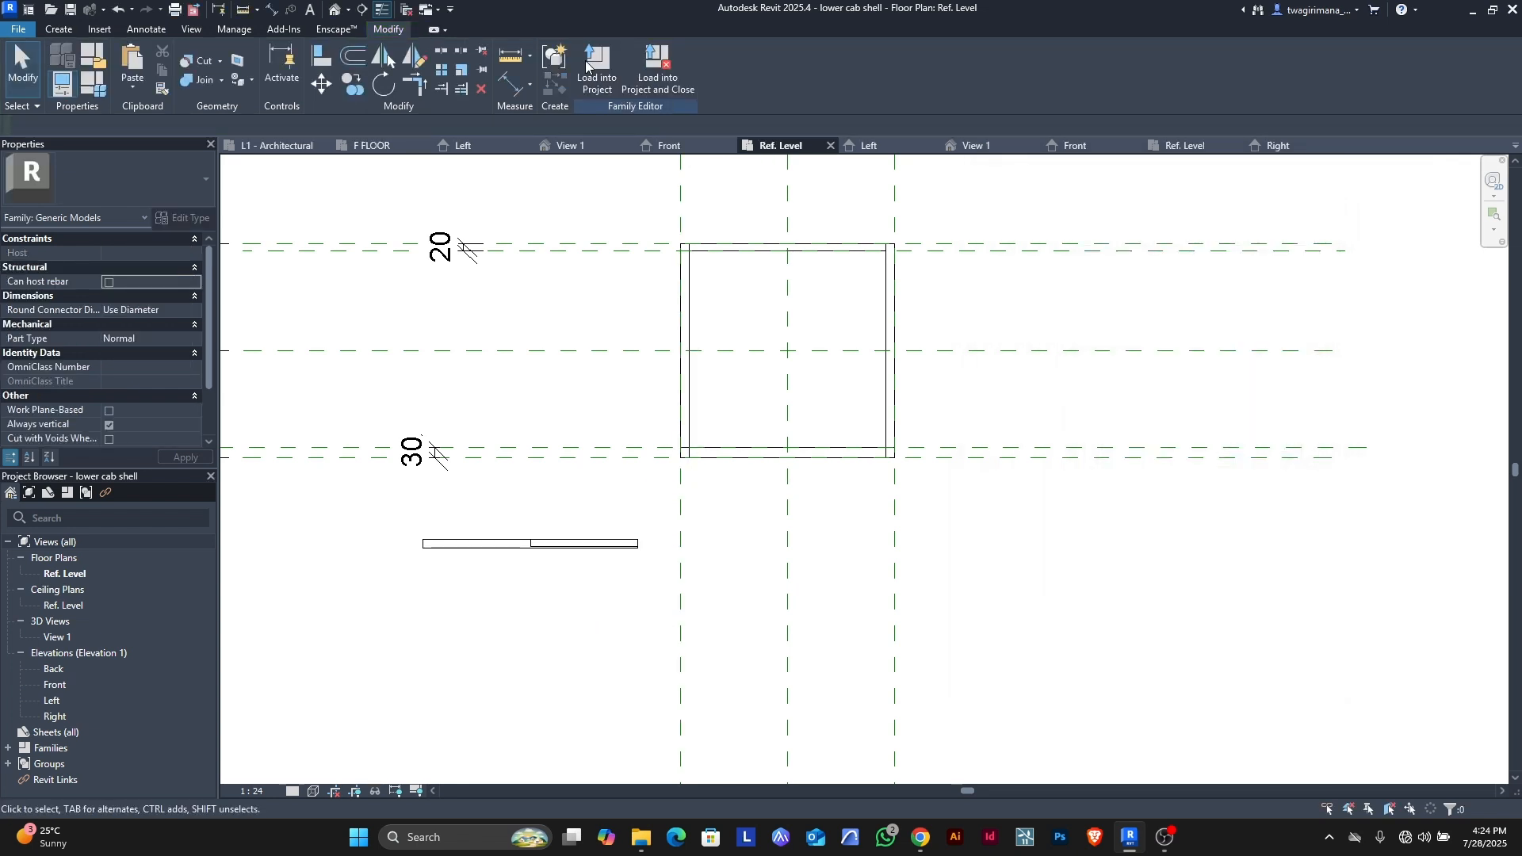
- Align the door's back face with the cabinet shell's front reference plane and lock the alignment
scroll(577, 459, "up", 1)
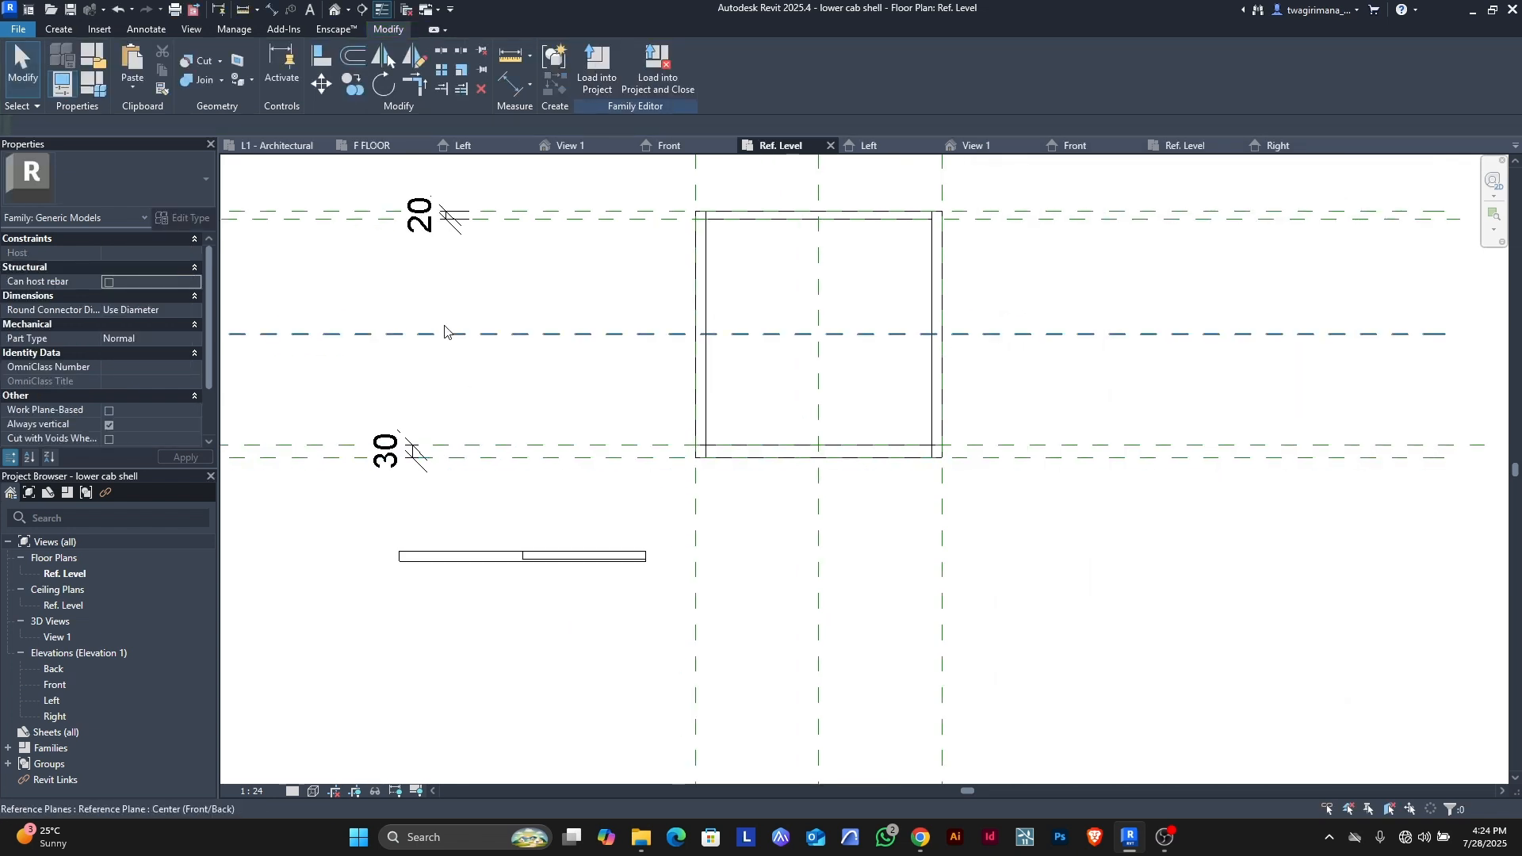
left_click(321, 56)
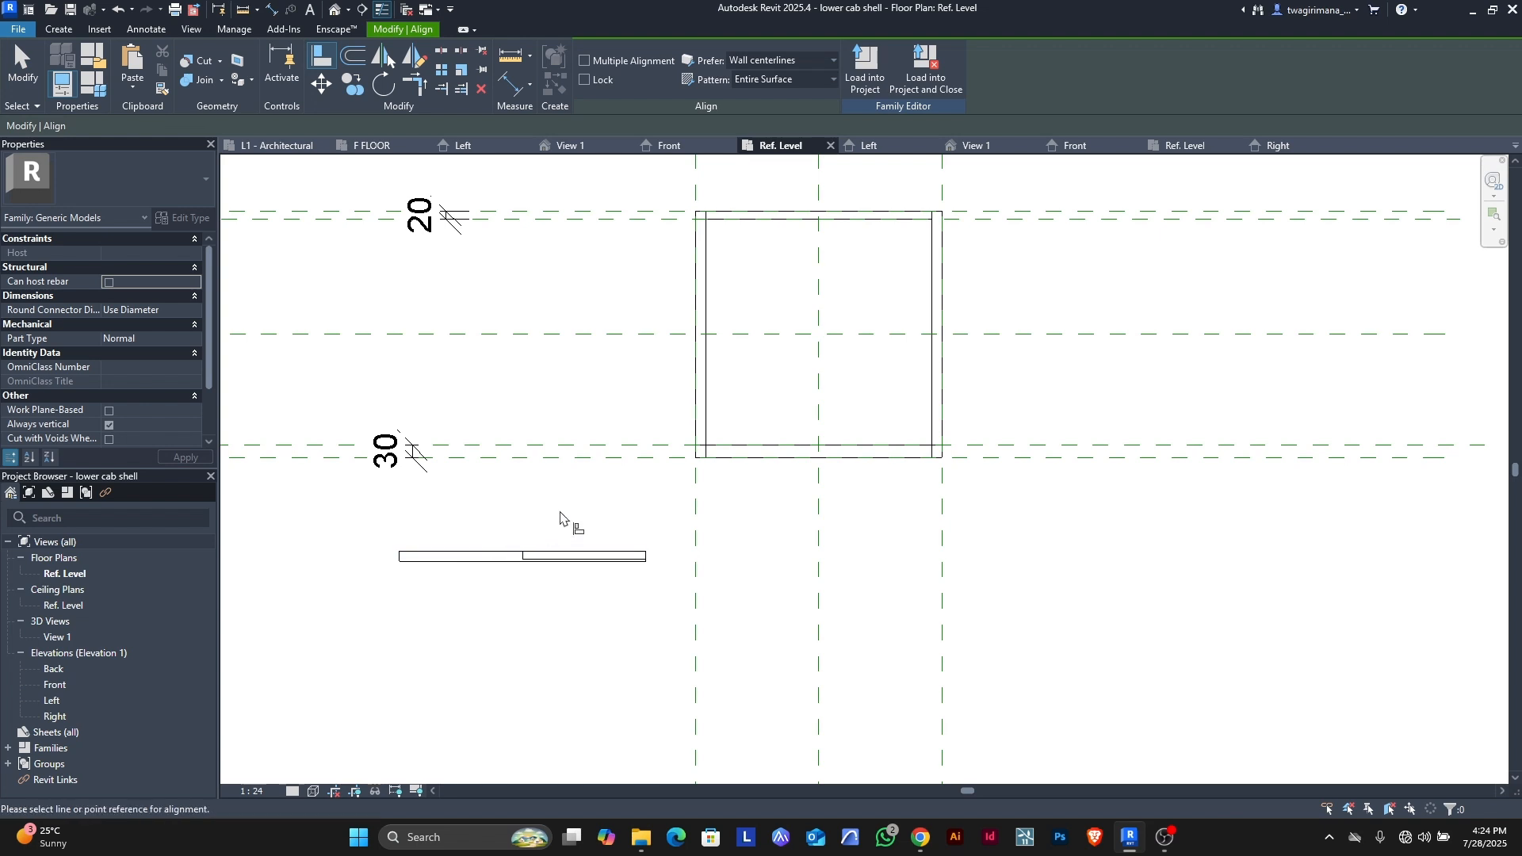
left_click(642, 465)
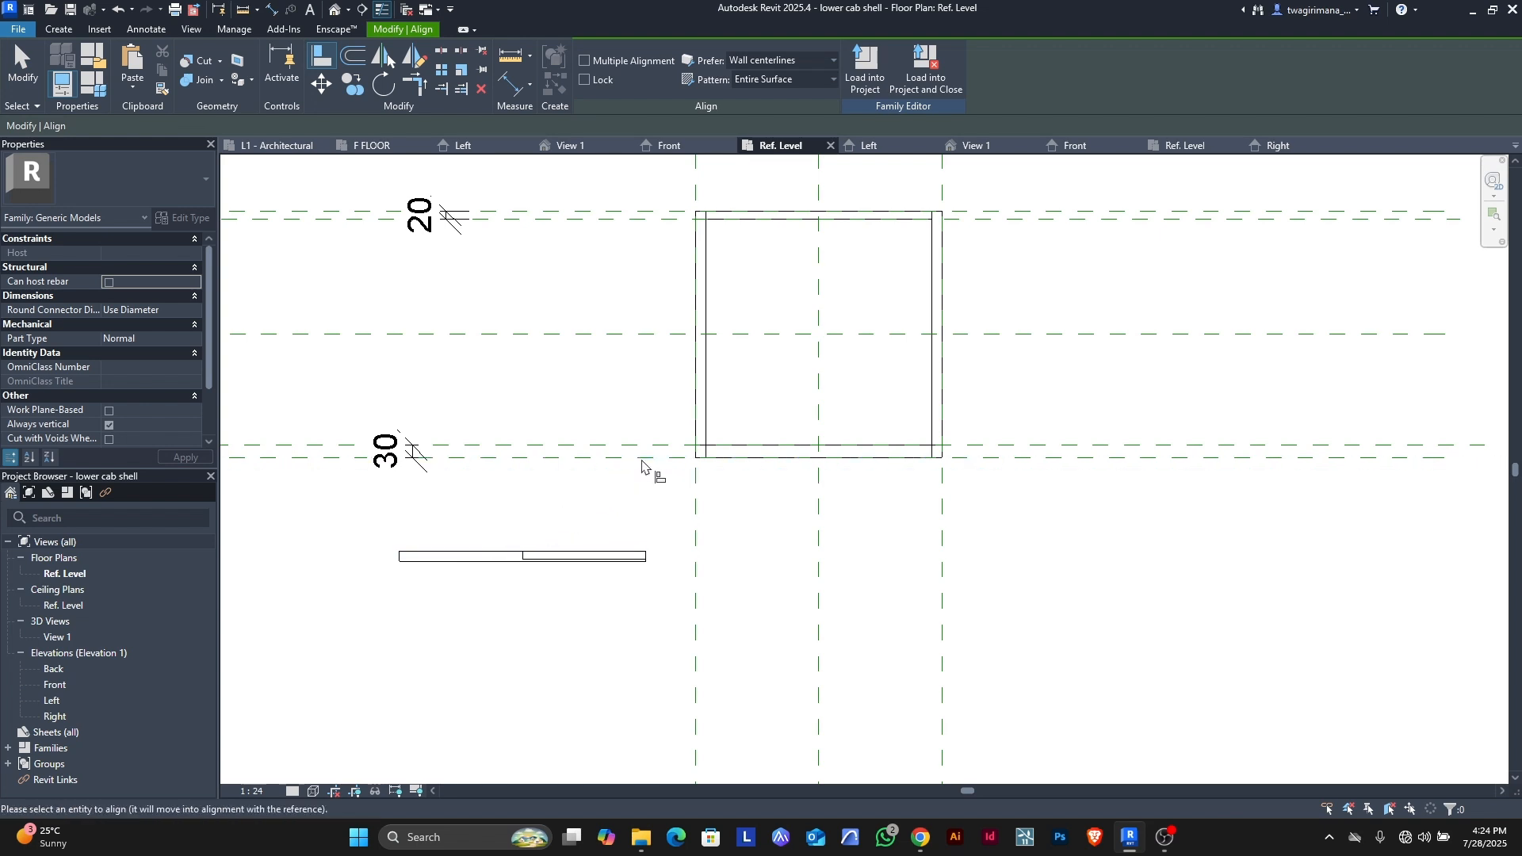
left_click(479, 552)
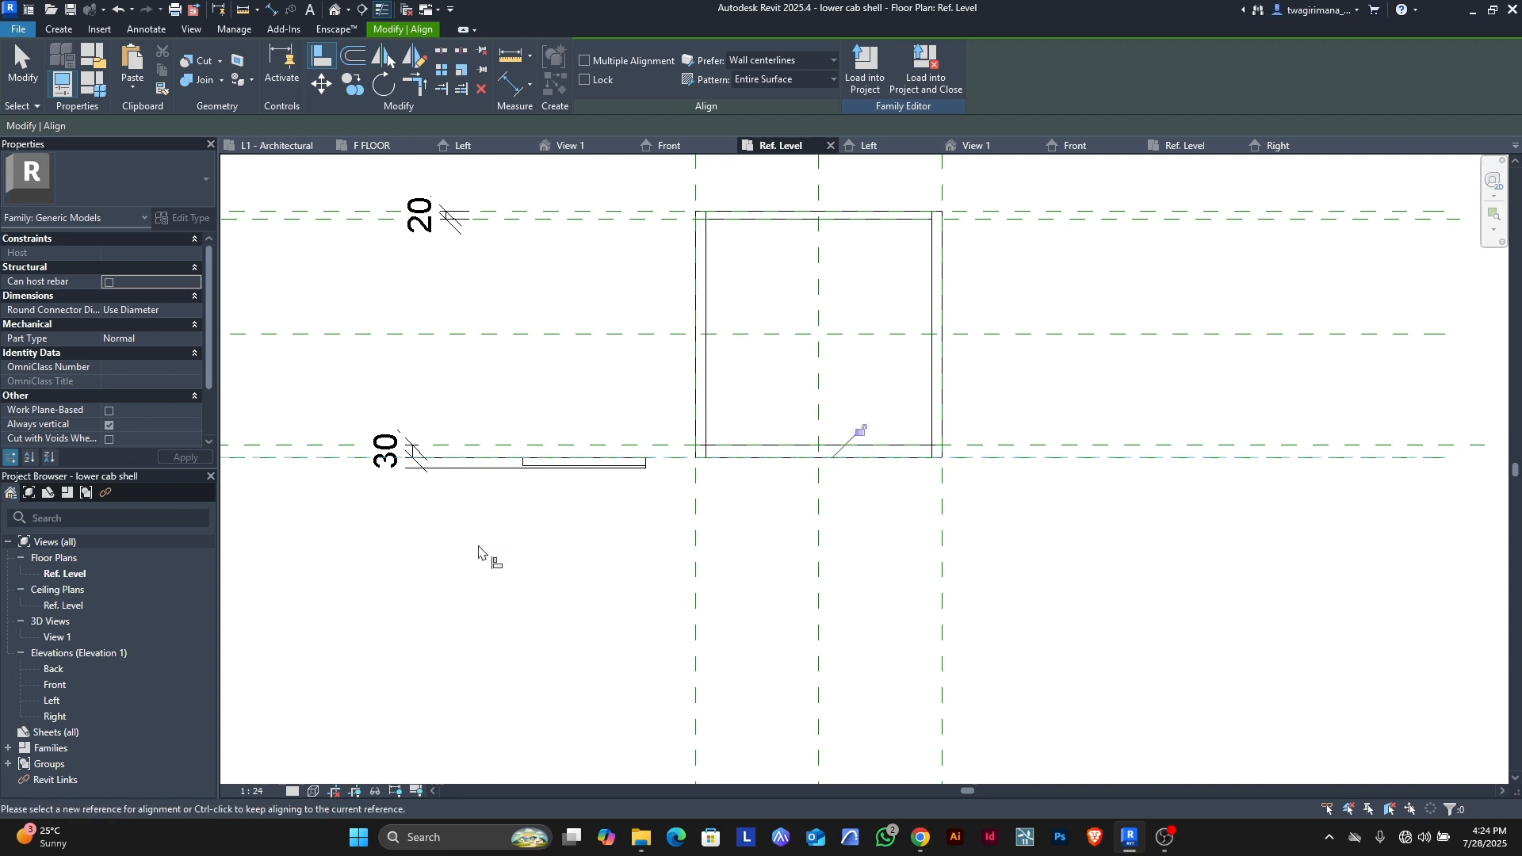
left_click(863, 431)
- Align the door's left end with the cabinet shell's left reference plane
scroll(725, 496, "up", 1)
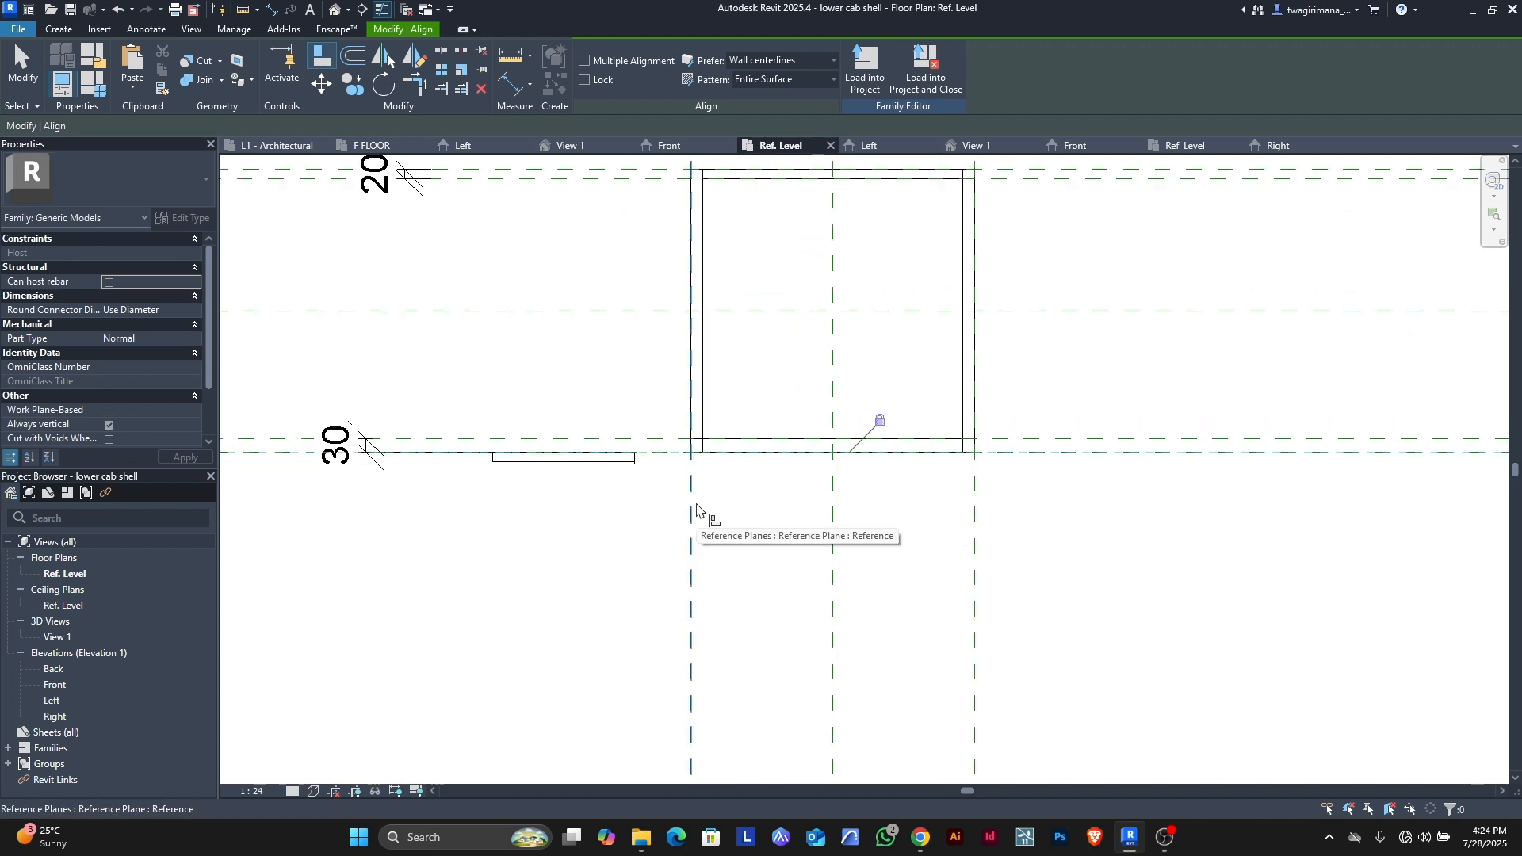
left_click(697, 510)
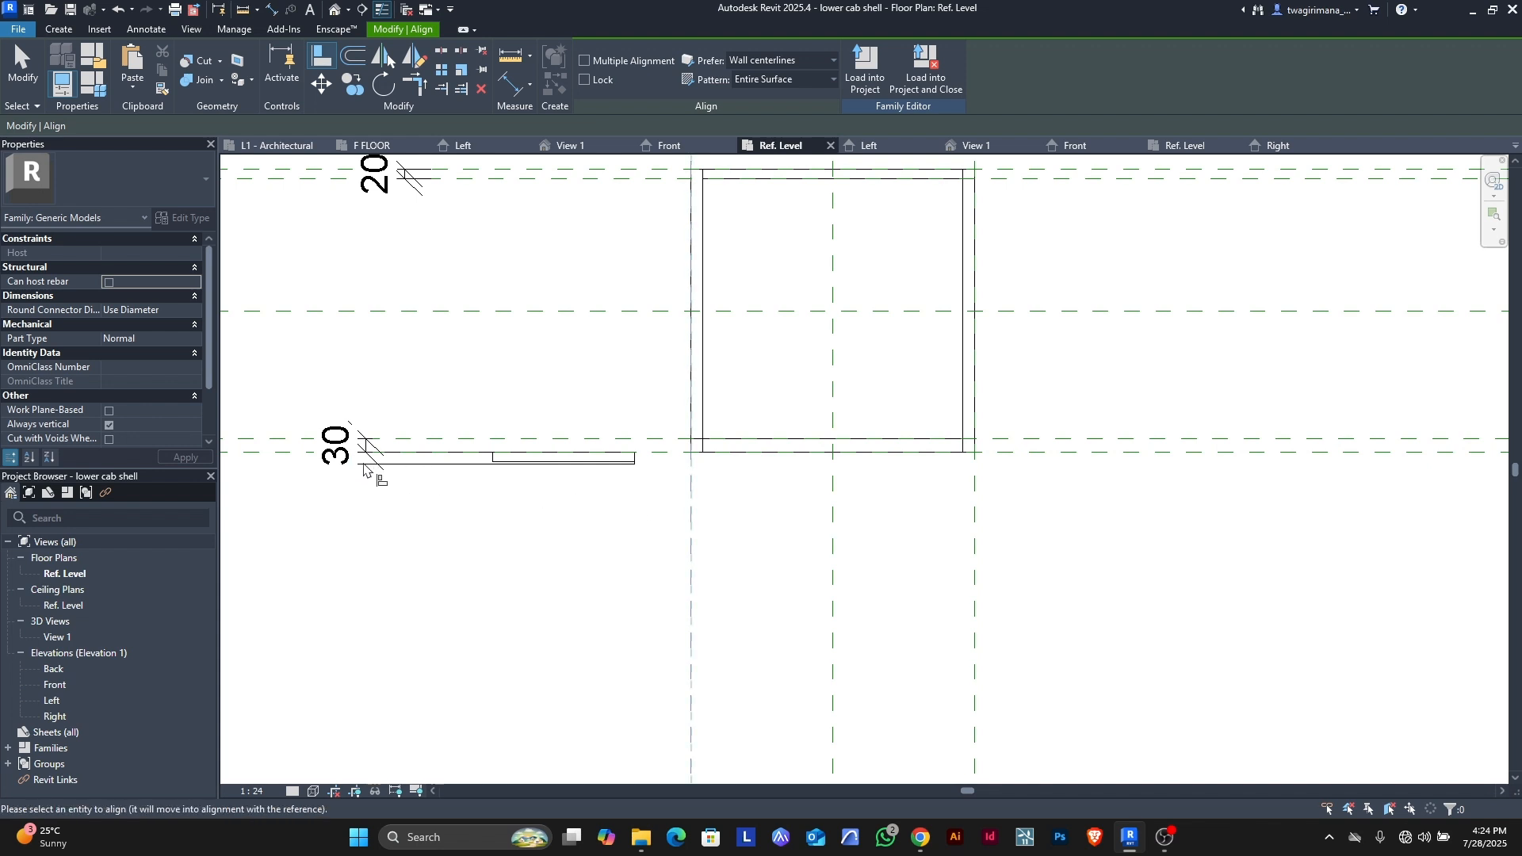
scroll(364, 468, "up", 5)
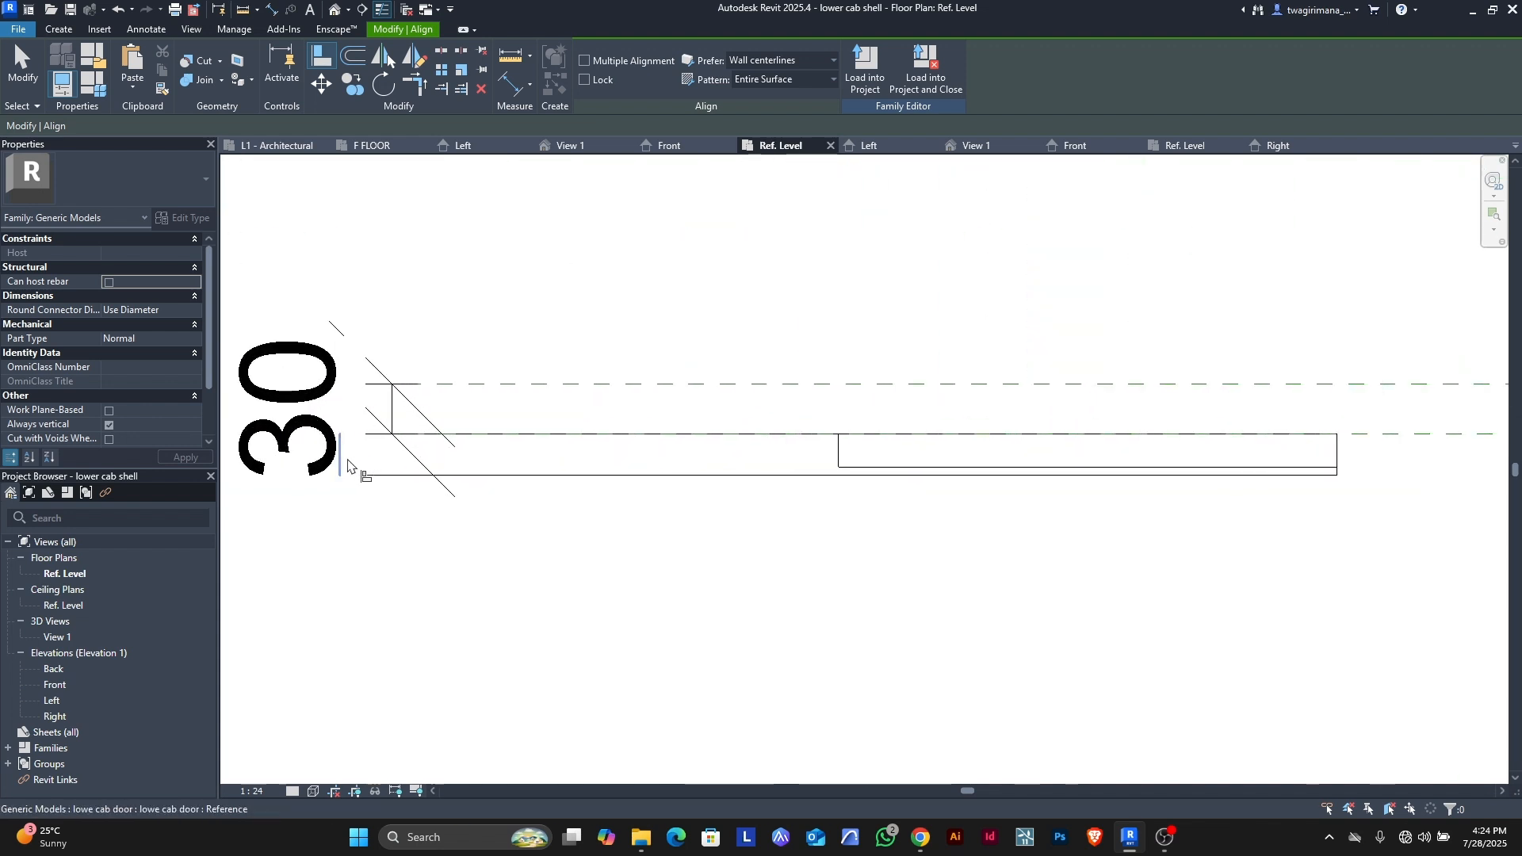
scroll(353, 469, "down", 6)
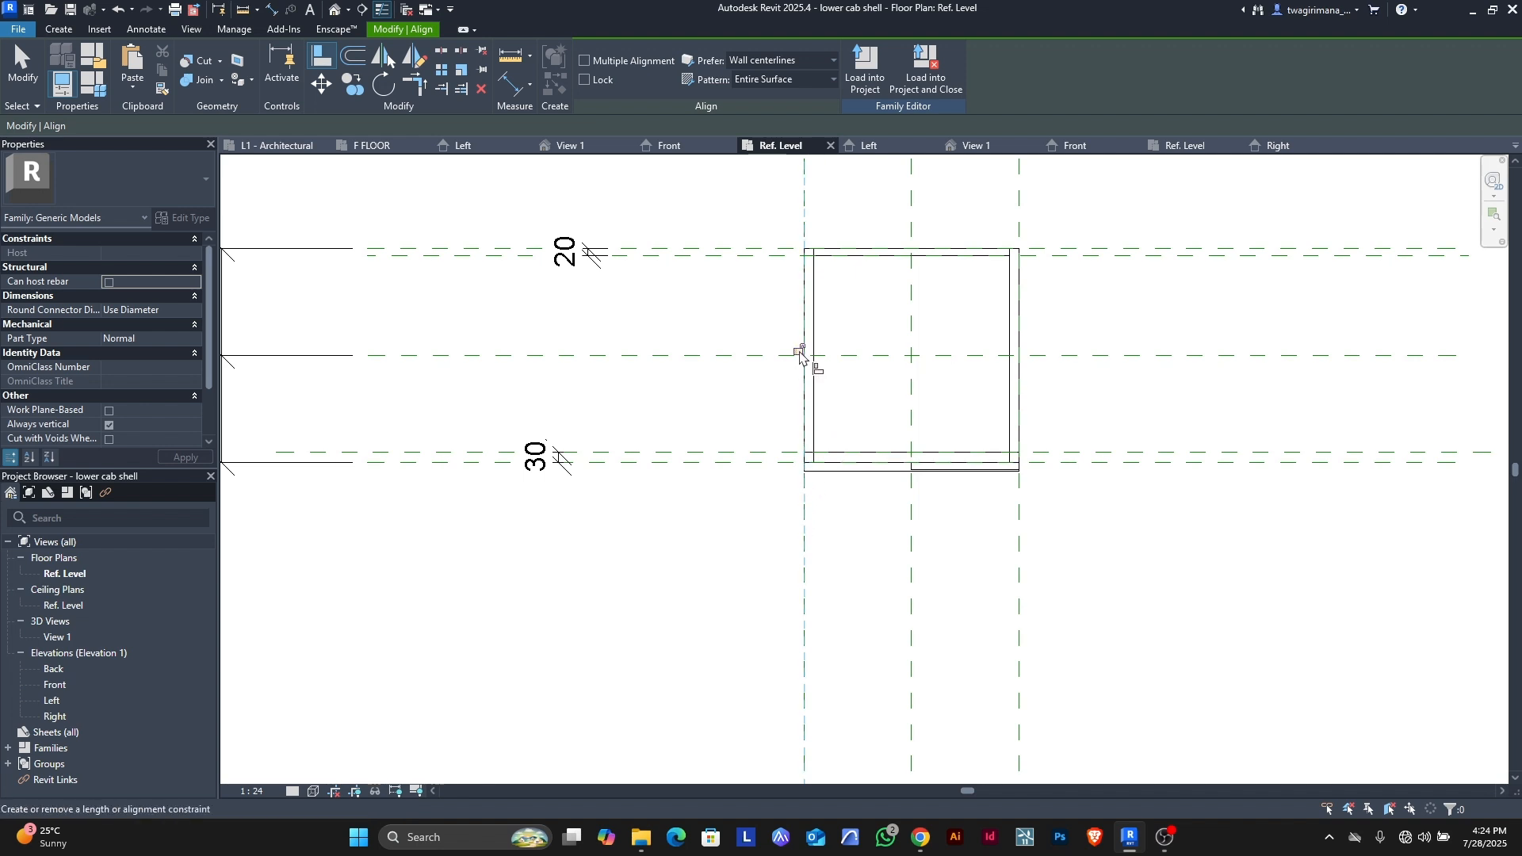
key("Escape")
scroll(500, 412, "down", 2)
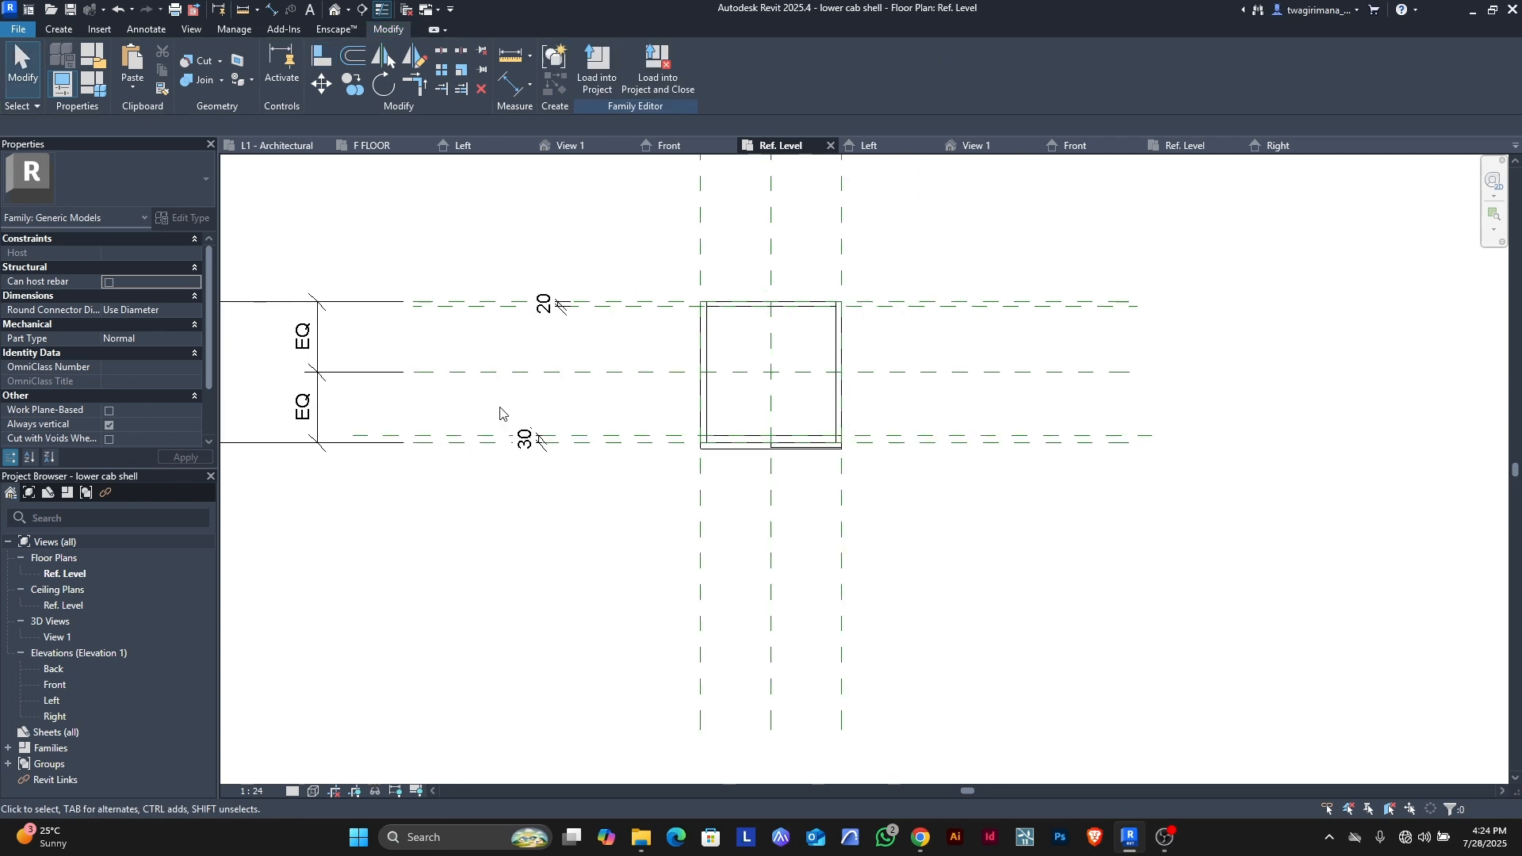
scroll(854, 453, "up", 2)
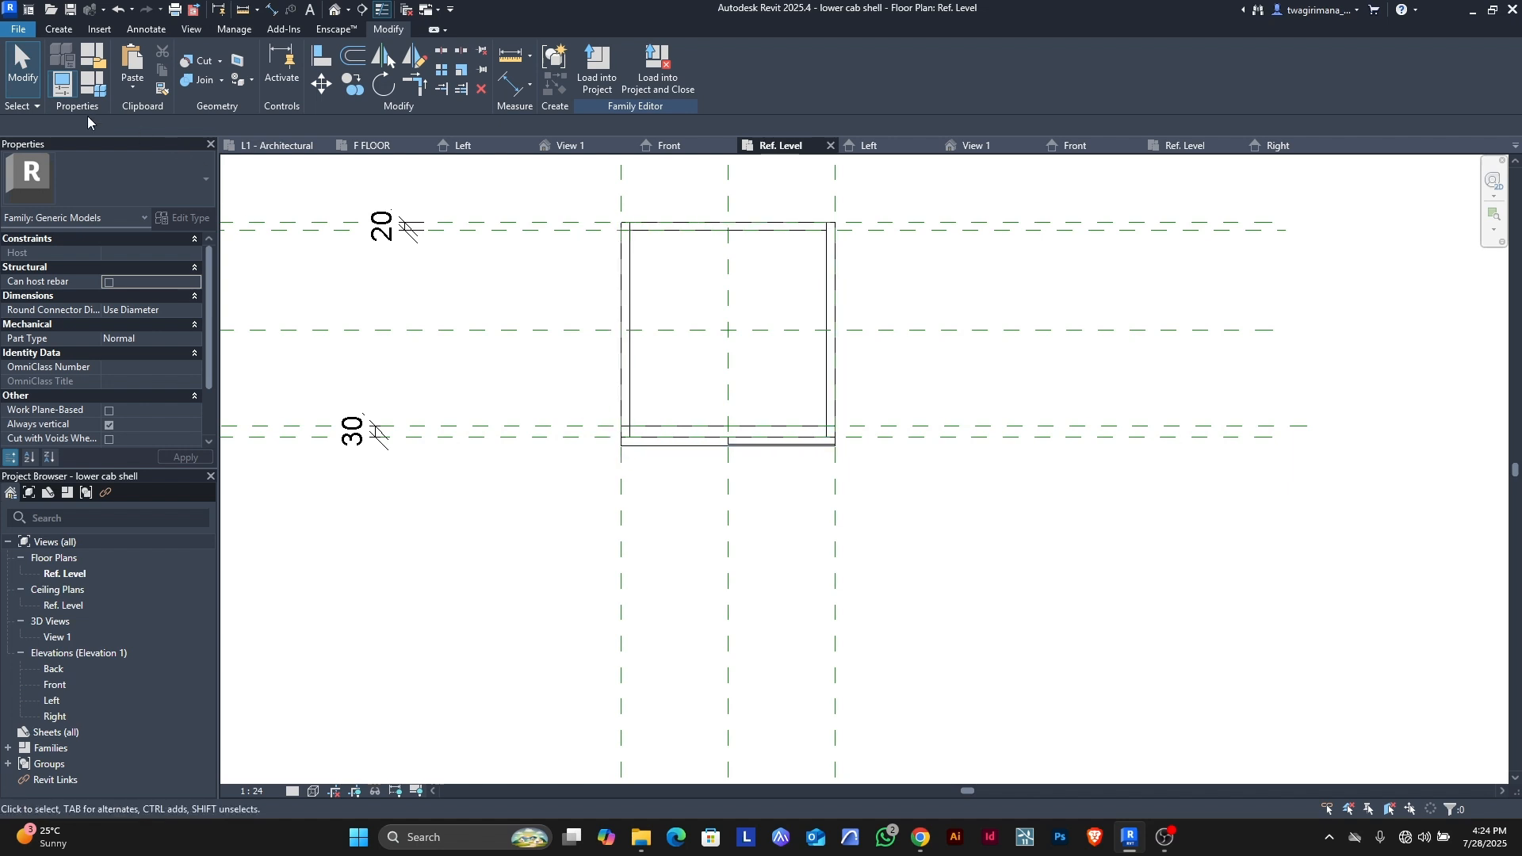
- Try to set the family's angle parameter to 20° to swing the door open
left_click(98, 87)
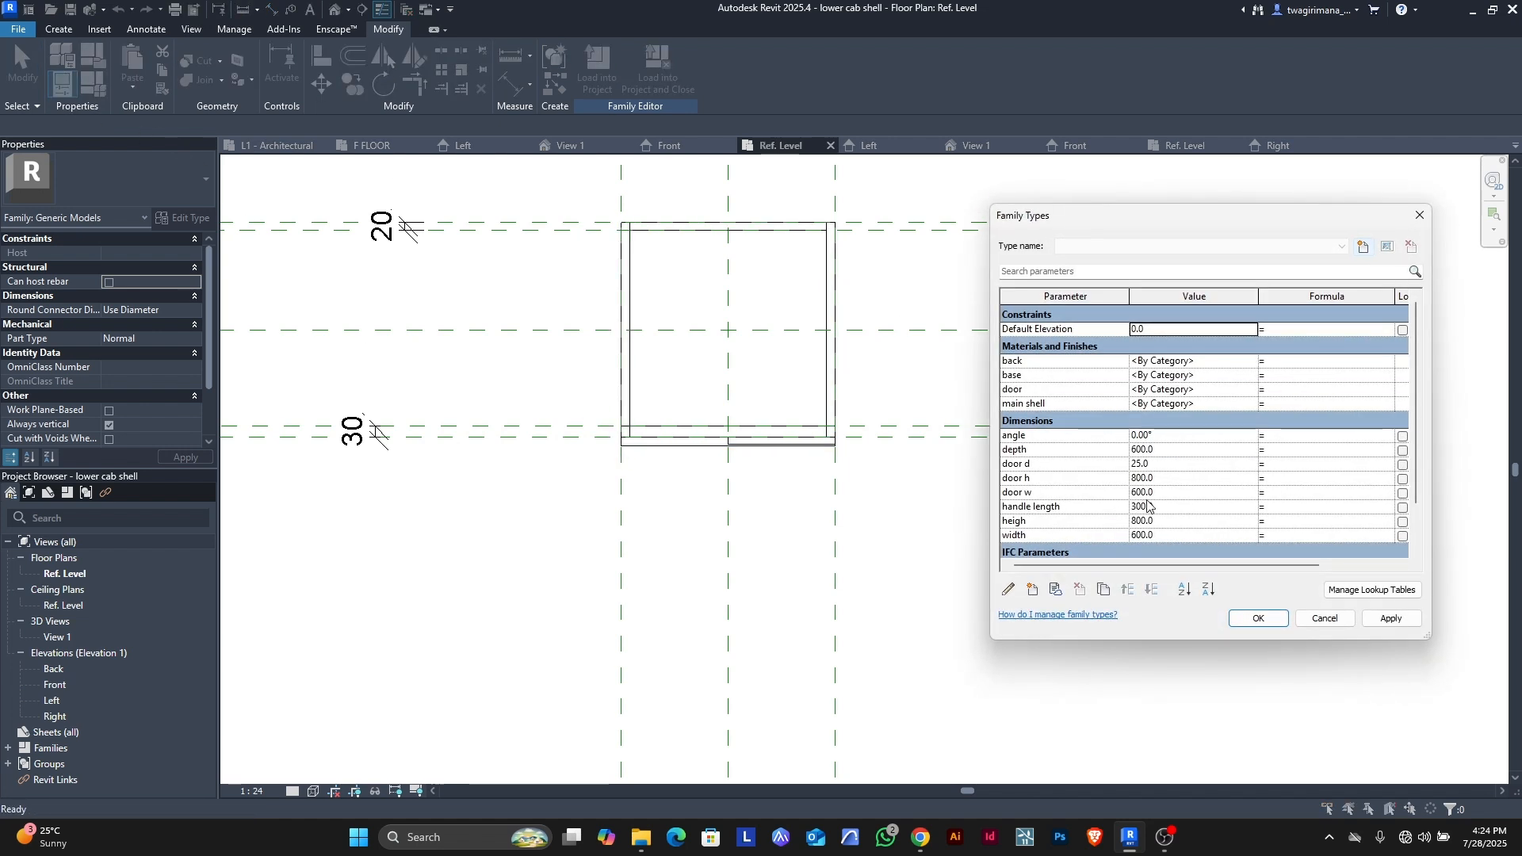
scroll(1184, 508, "down", 2)
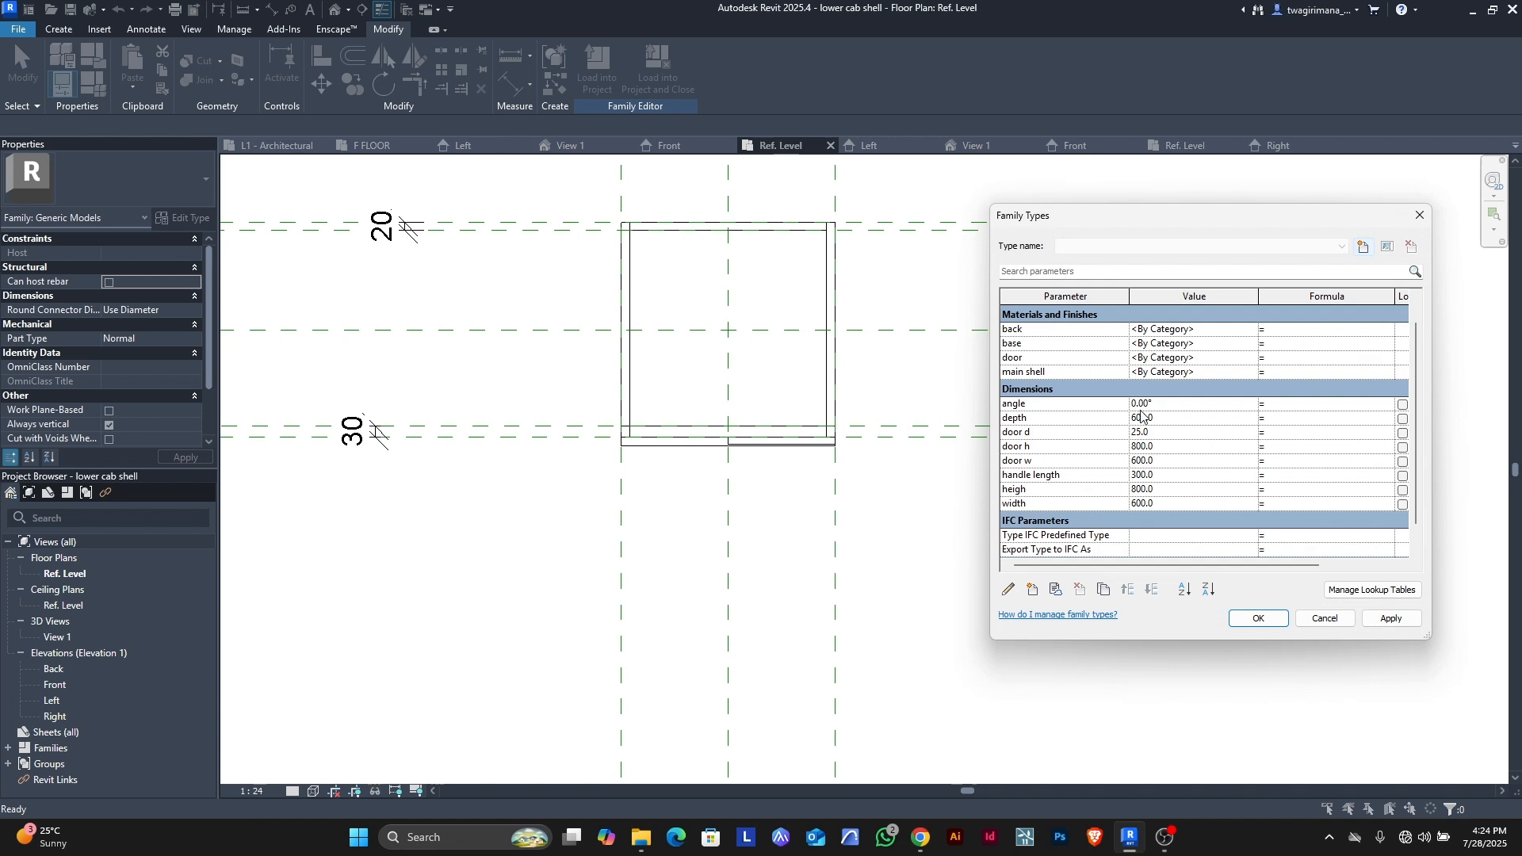
left_click(1169, 406)
type("20")
left_click(1379, 619)
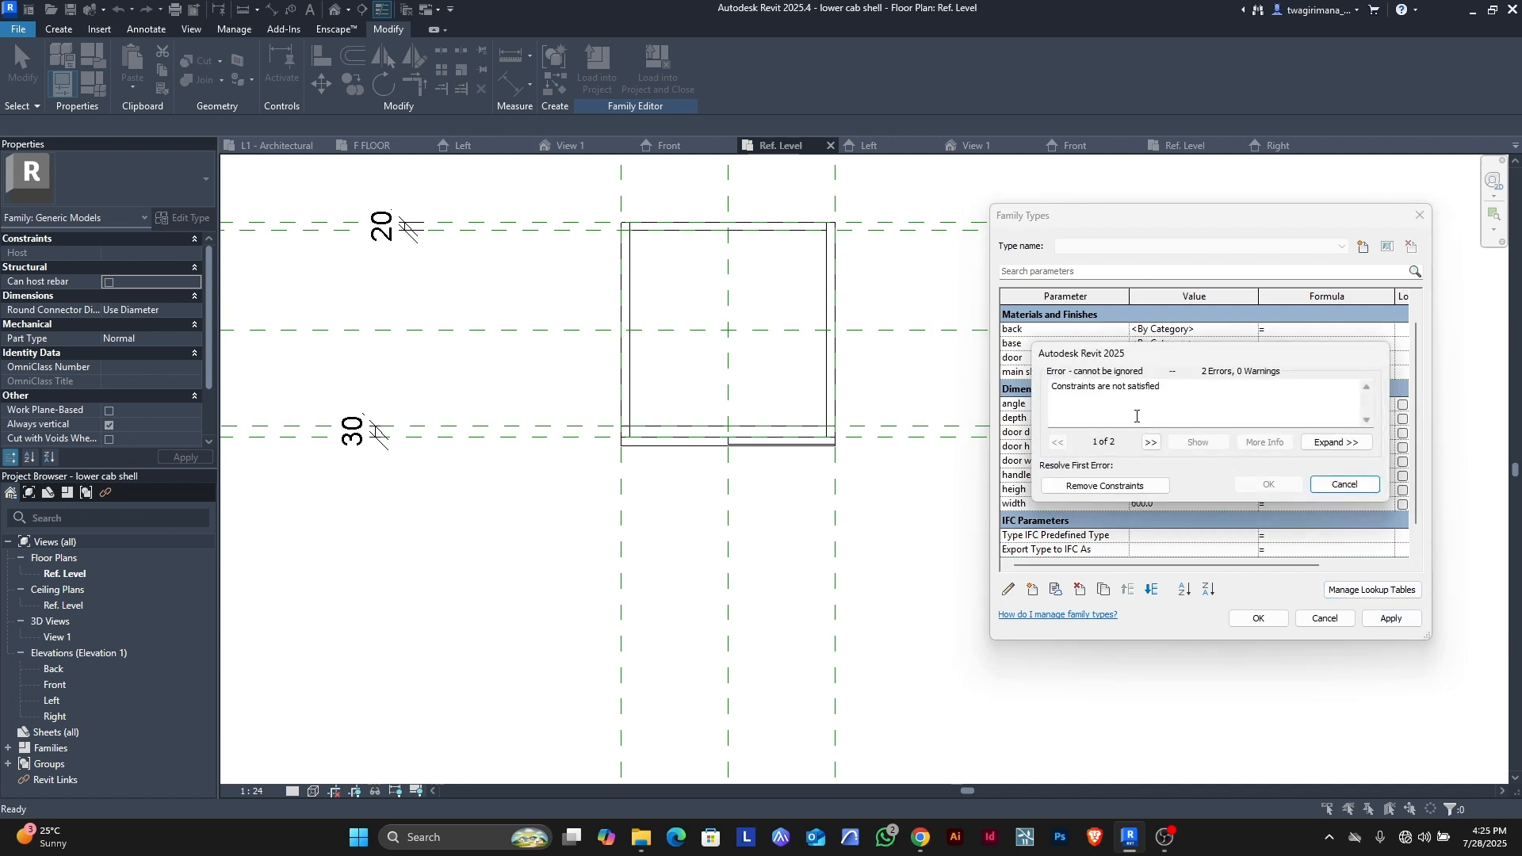
left_click(1345, 484)
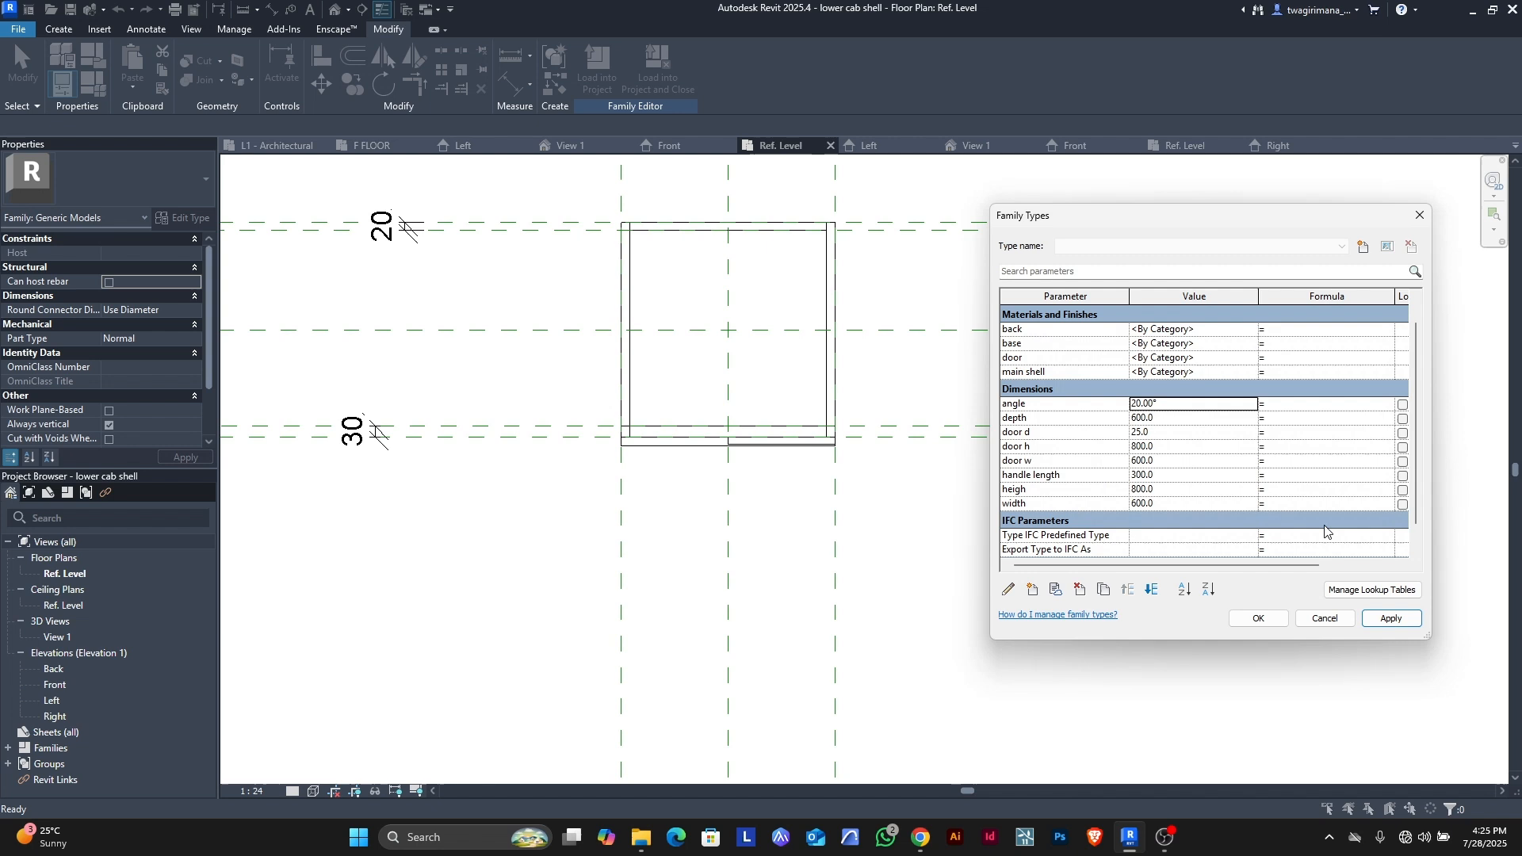
left_click(1258, 619)
left_click(1345, 484)
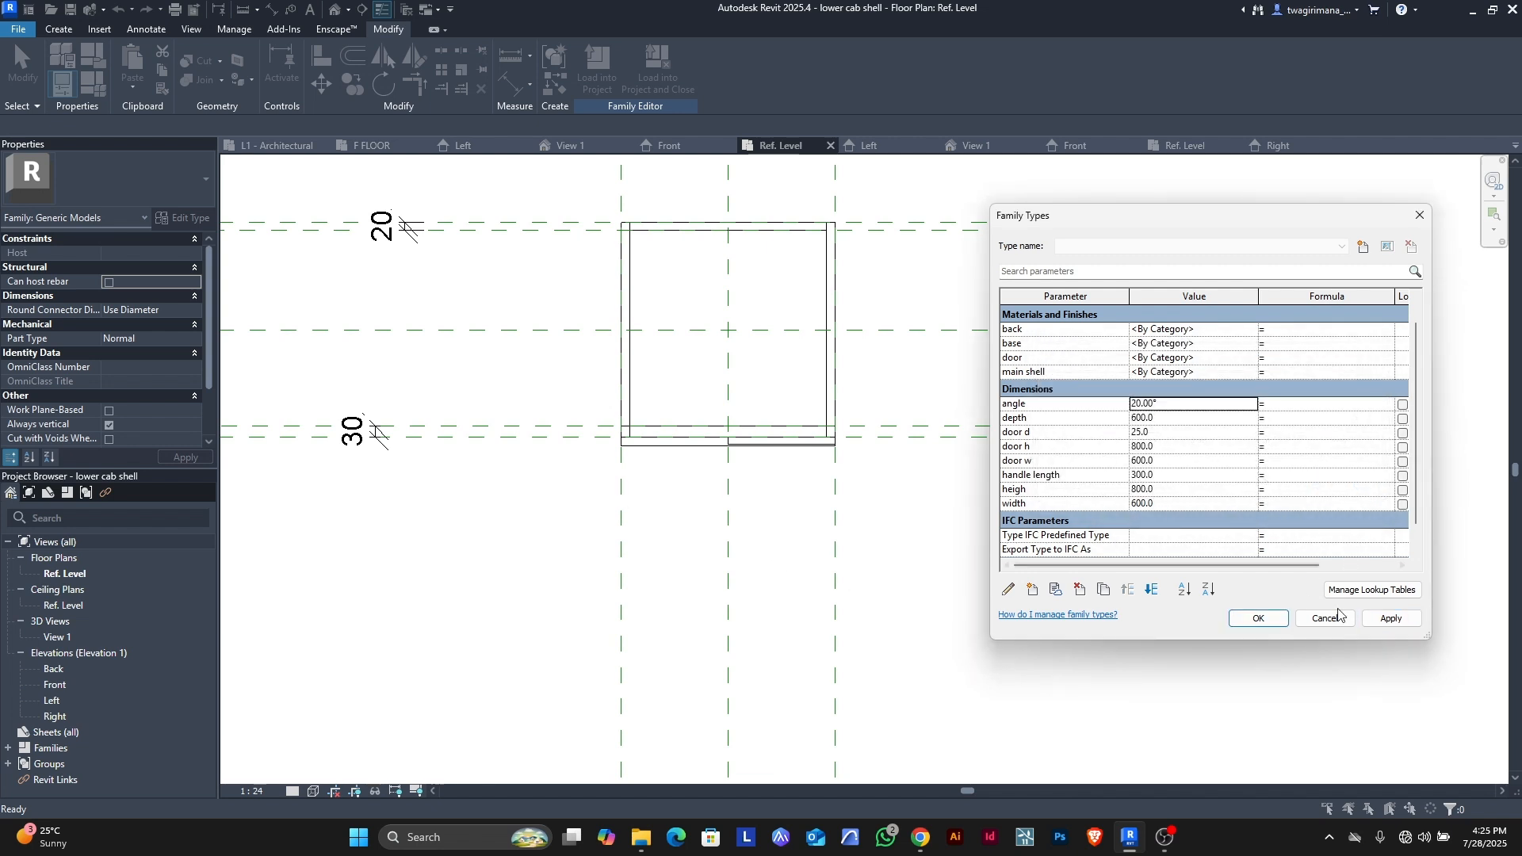
left_click(1325, 619)
- Examine the nested door's alignment constraints against the shell's front and left reference planes
scroll(622, 475, "up", 3)
scroll(622, 476, "up", 2)
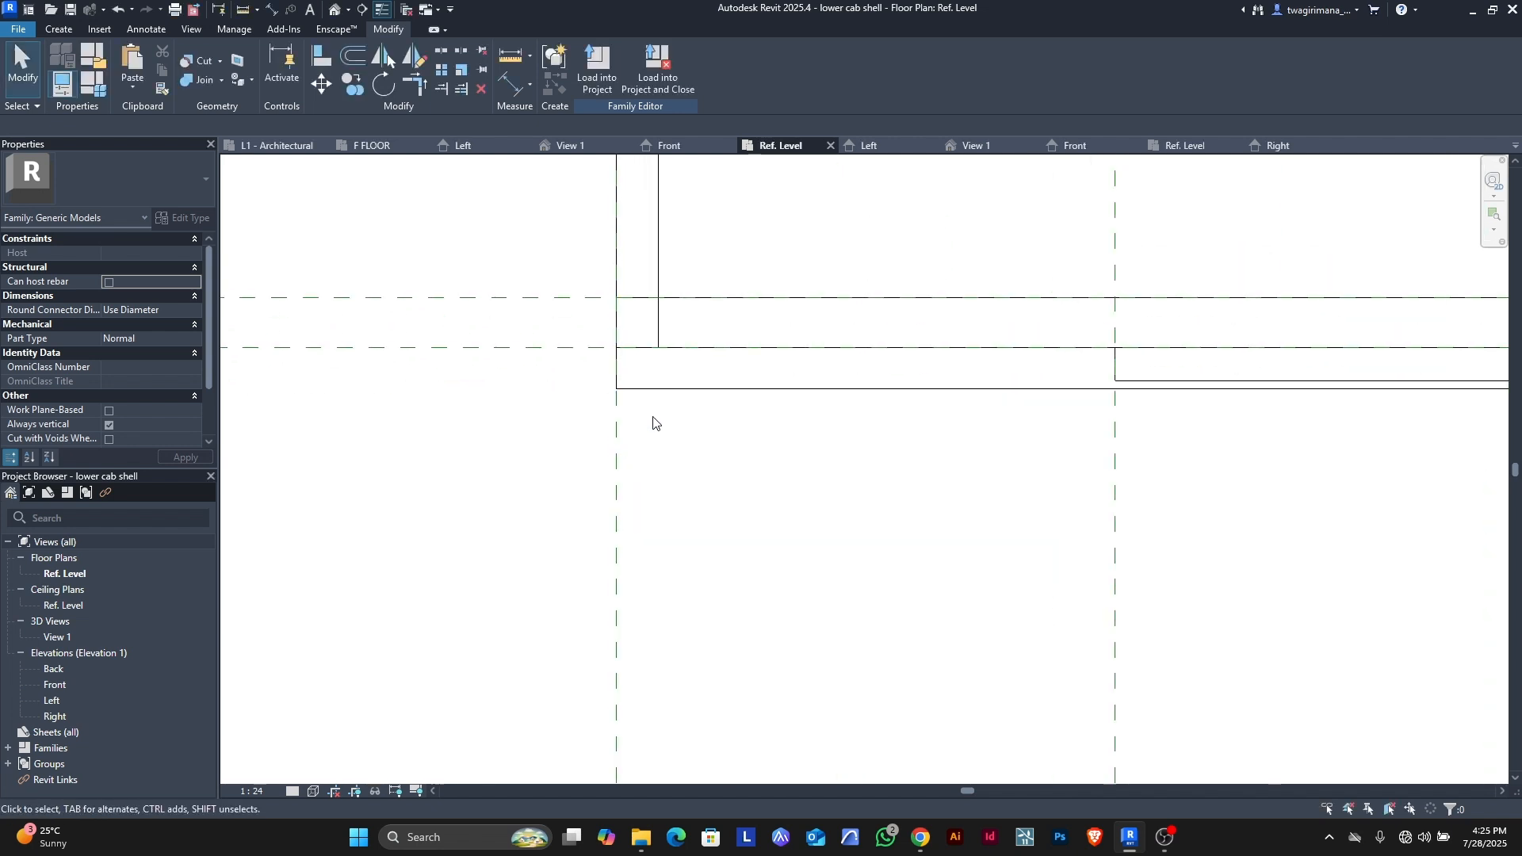
left_click(673, 397)
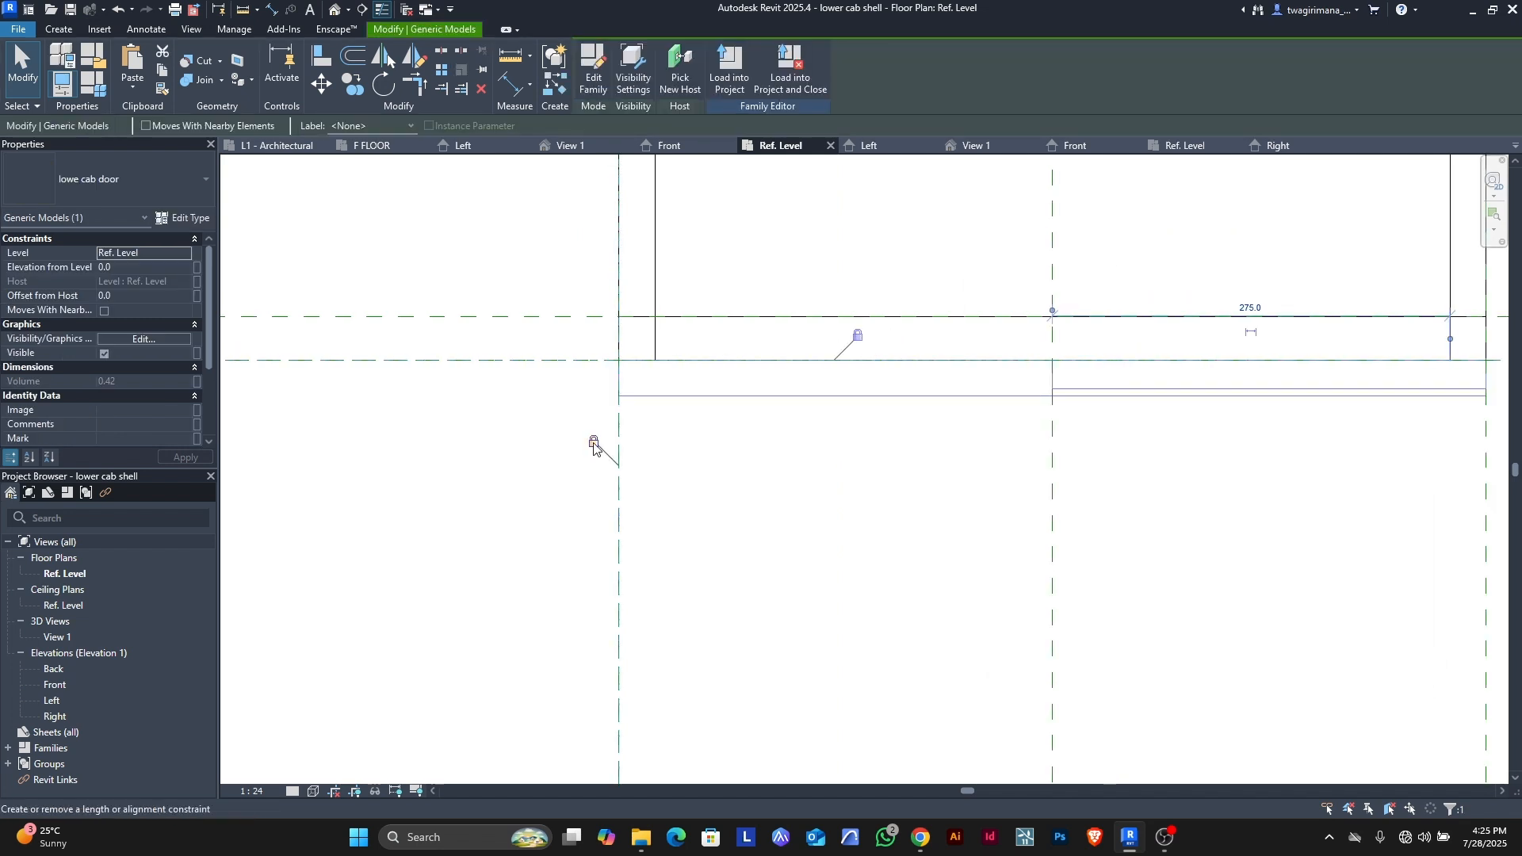
scroll(626, 432, "down", 5)
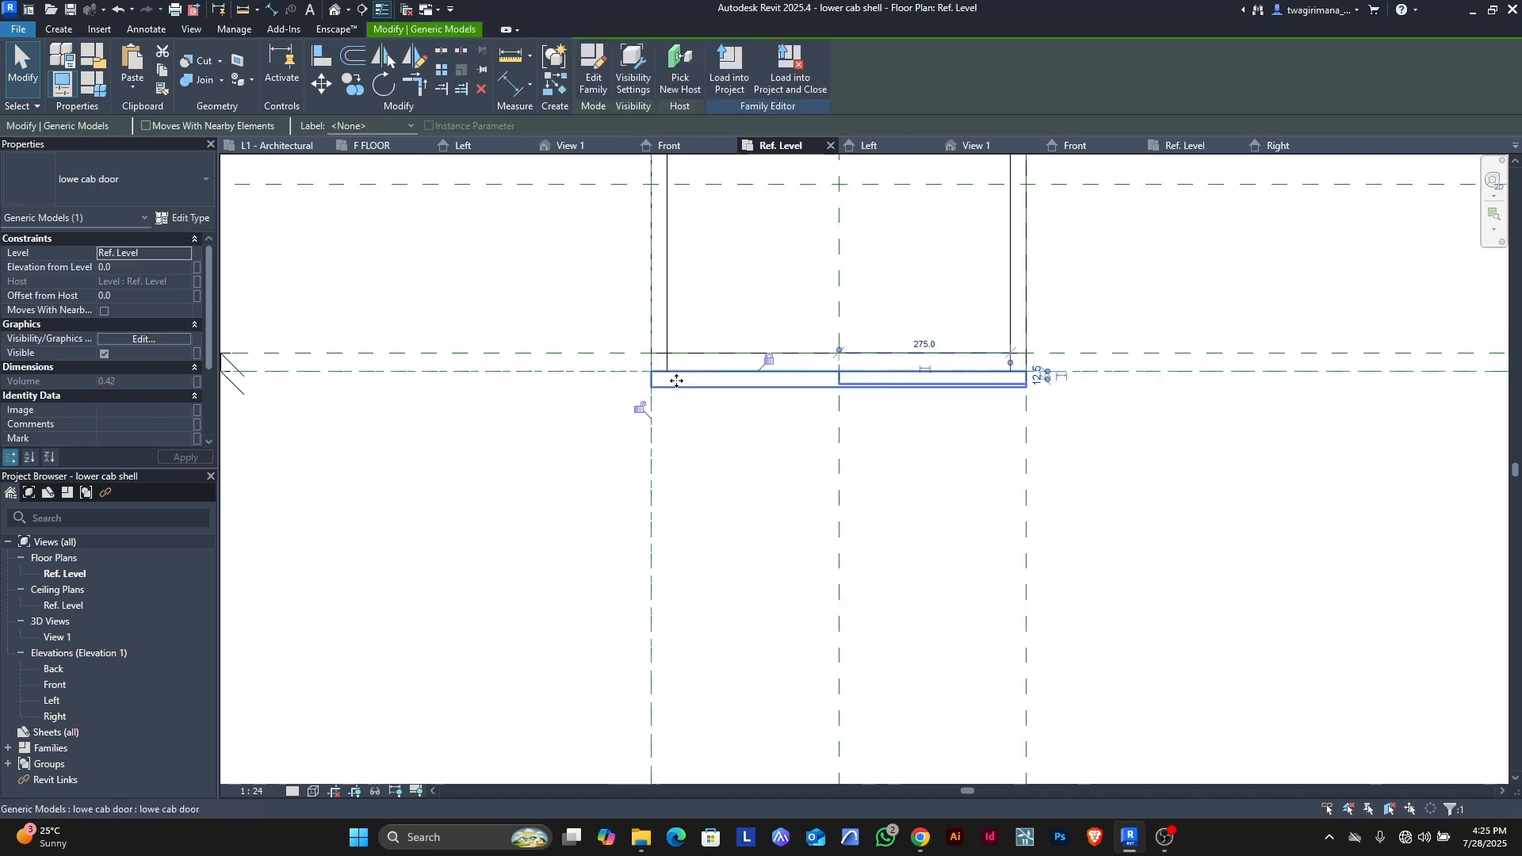
left_click(714, 441)
scroll(762, 451, "down", 2)
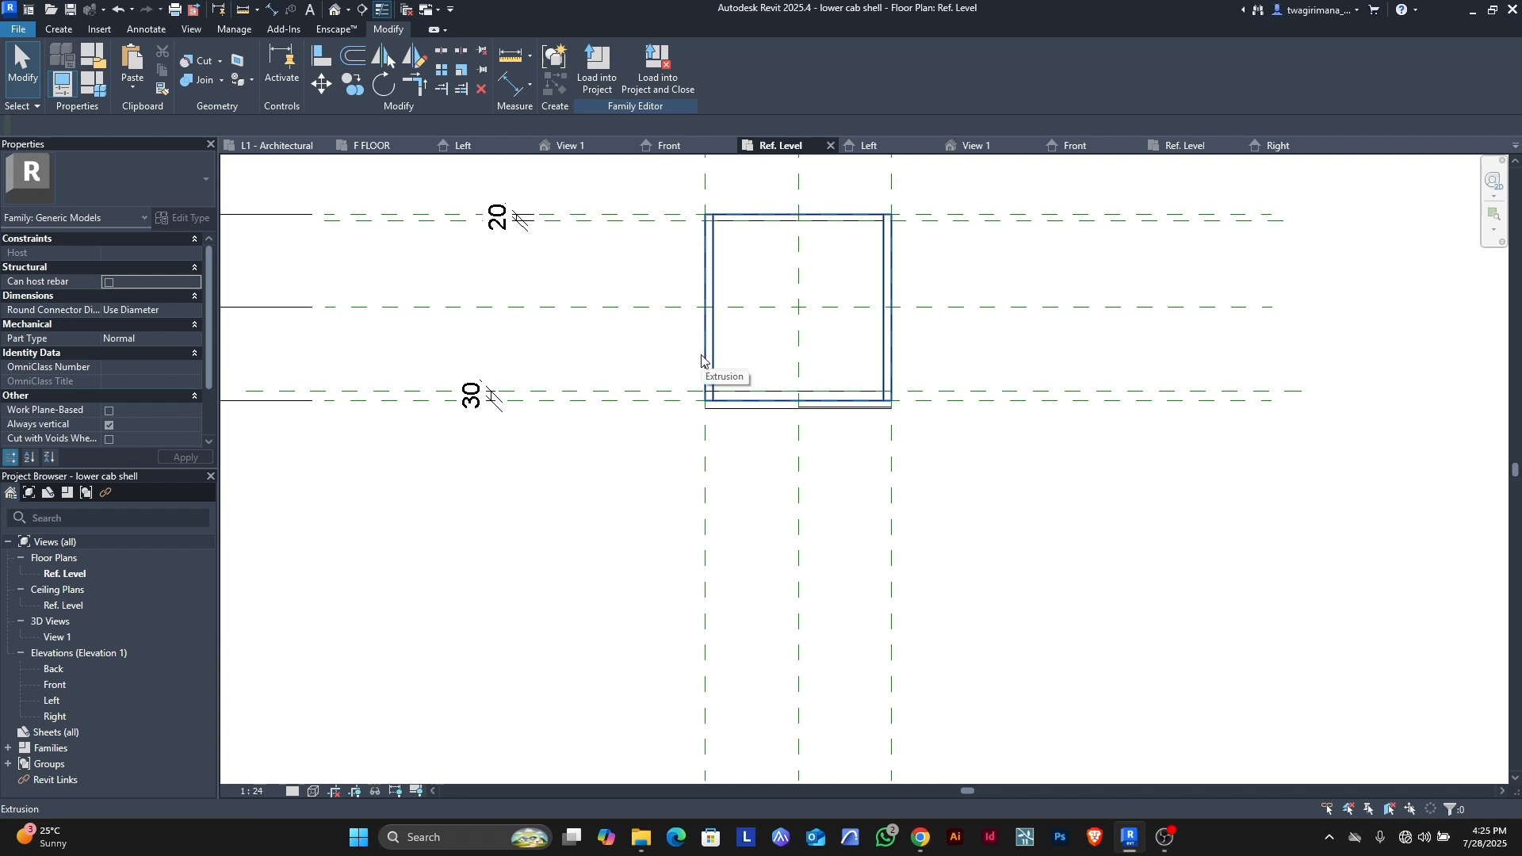
scroll(733, 416, "up", 1)
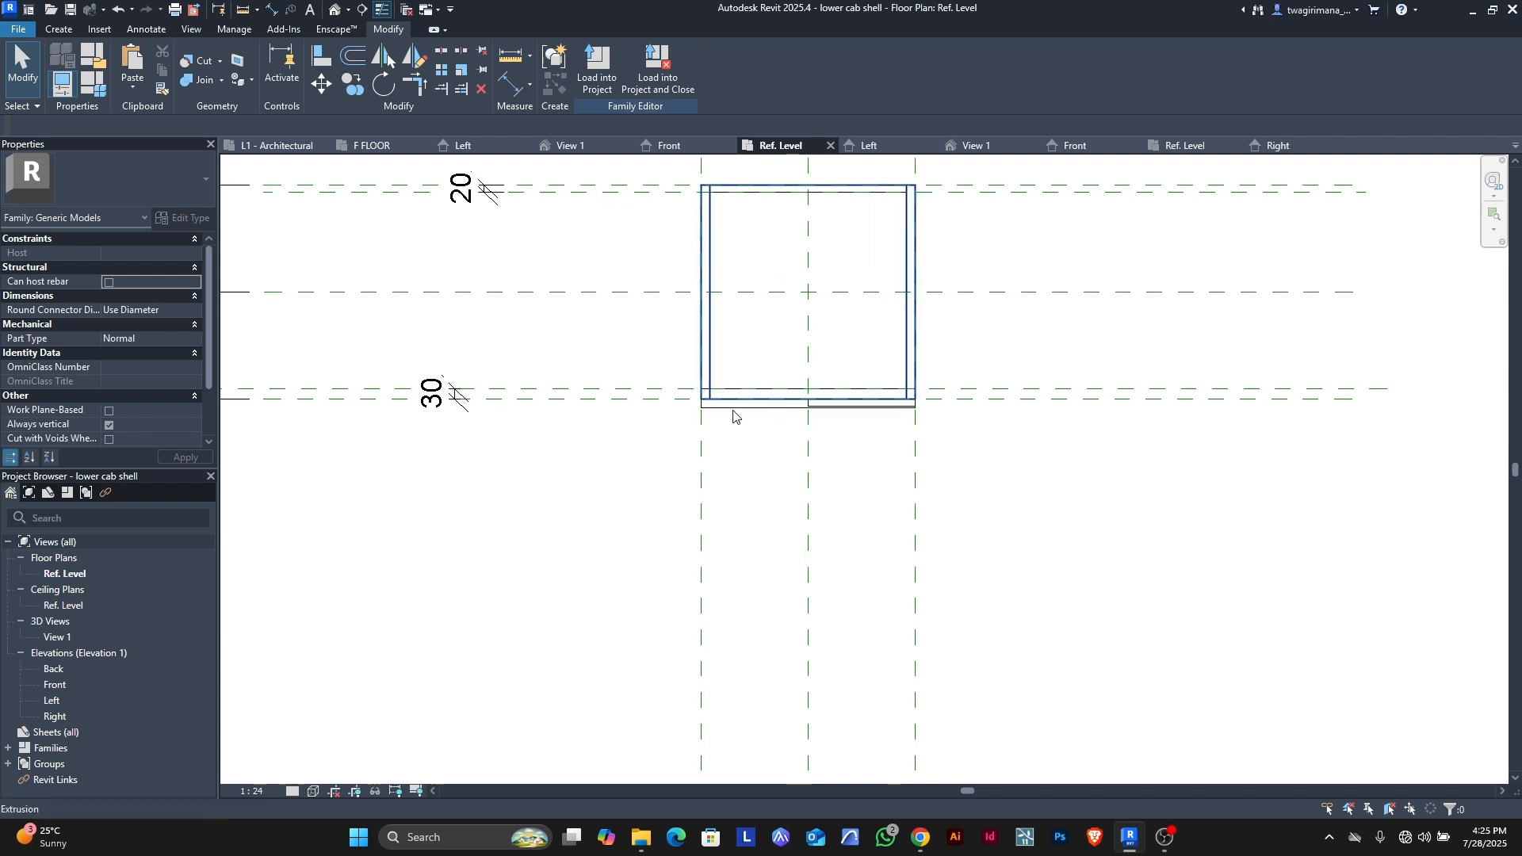
scroll(734, 416, "up", 1)
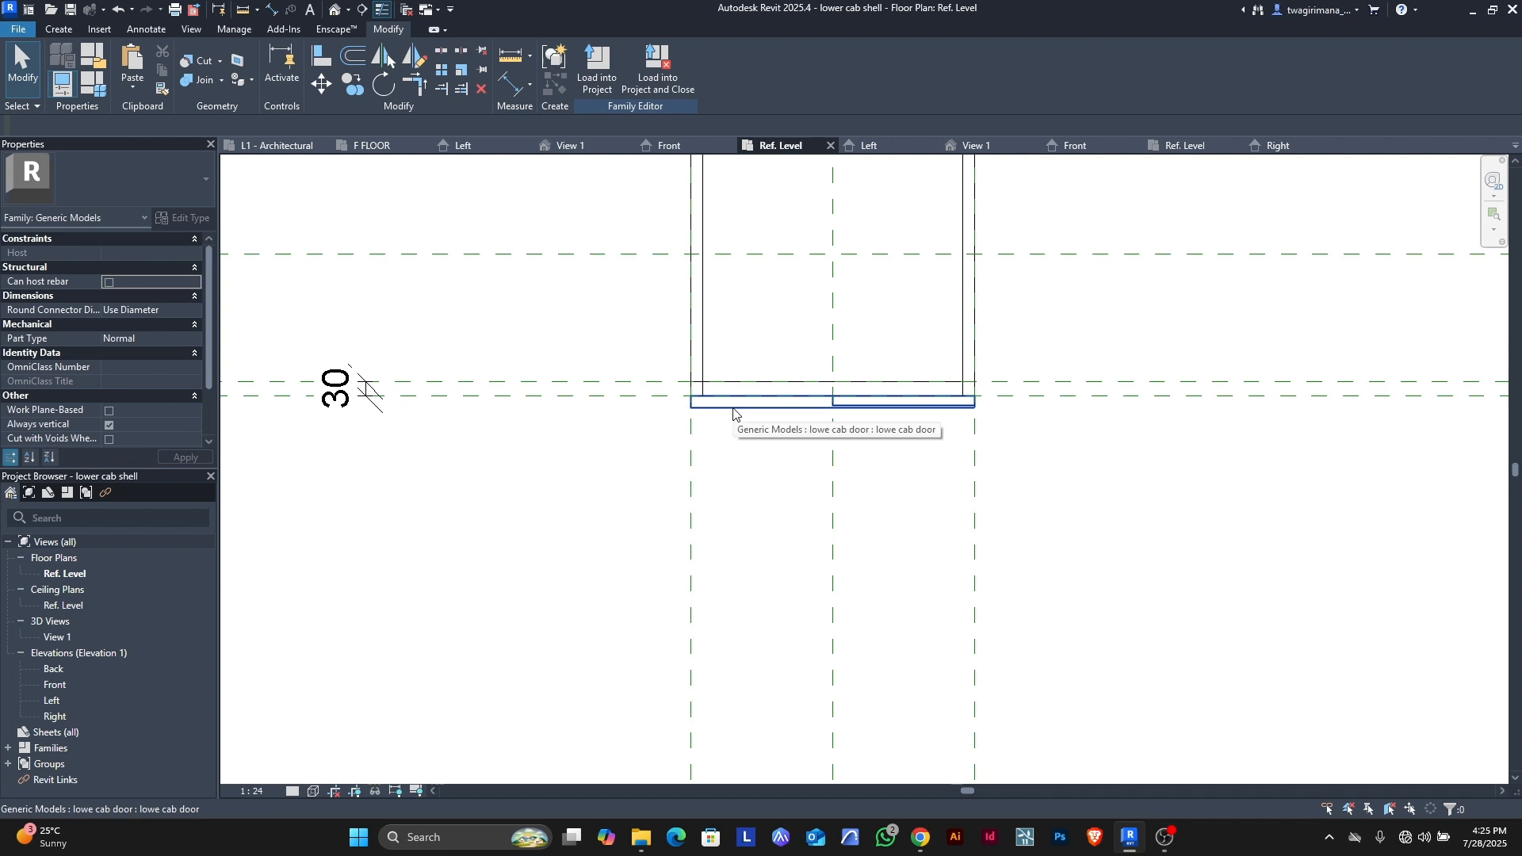
scroll(733, 412, "down", 1)
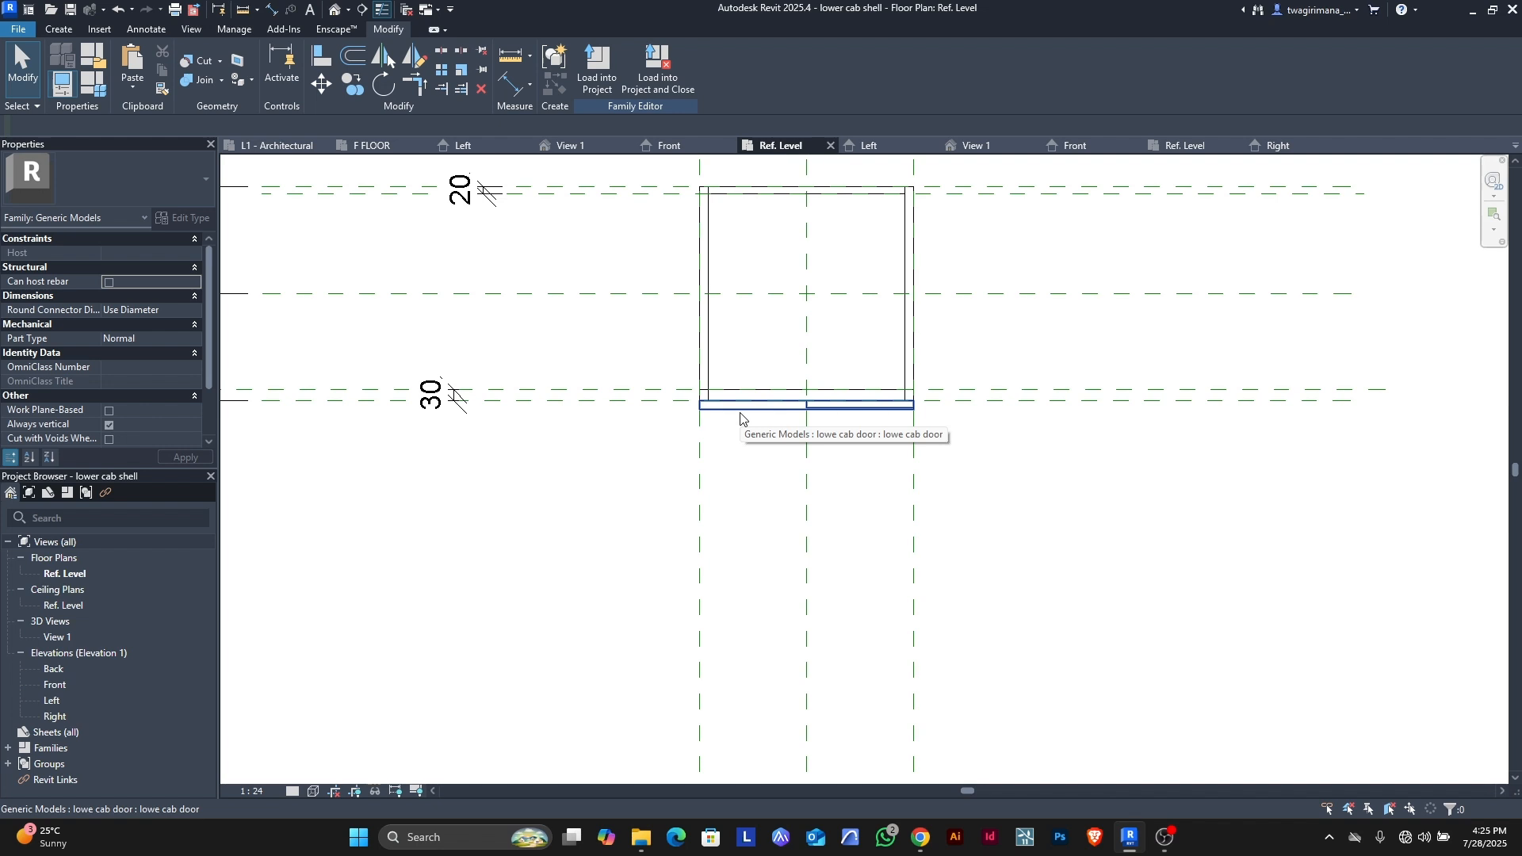
- Inspect the nested door's edges and its locked constraint against the cabinet shell in the floor plan
scroll(741, 418, "up", 2)
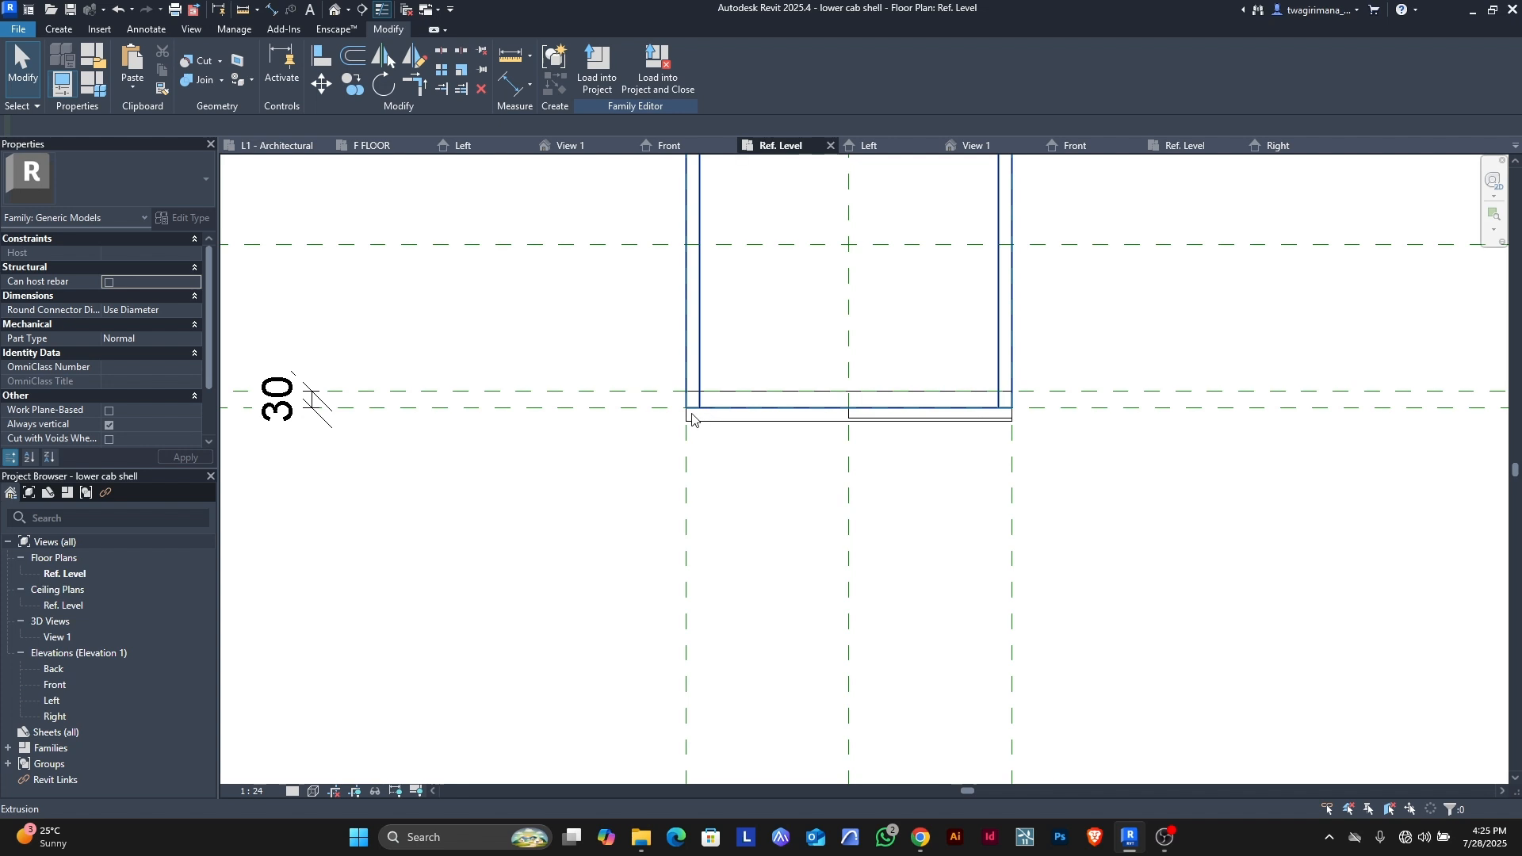
scroll(700, 408, "up", 2)
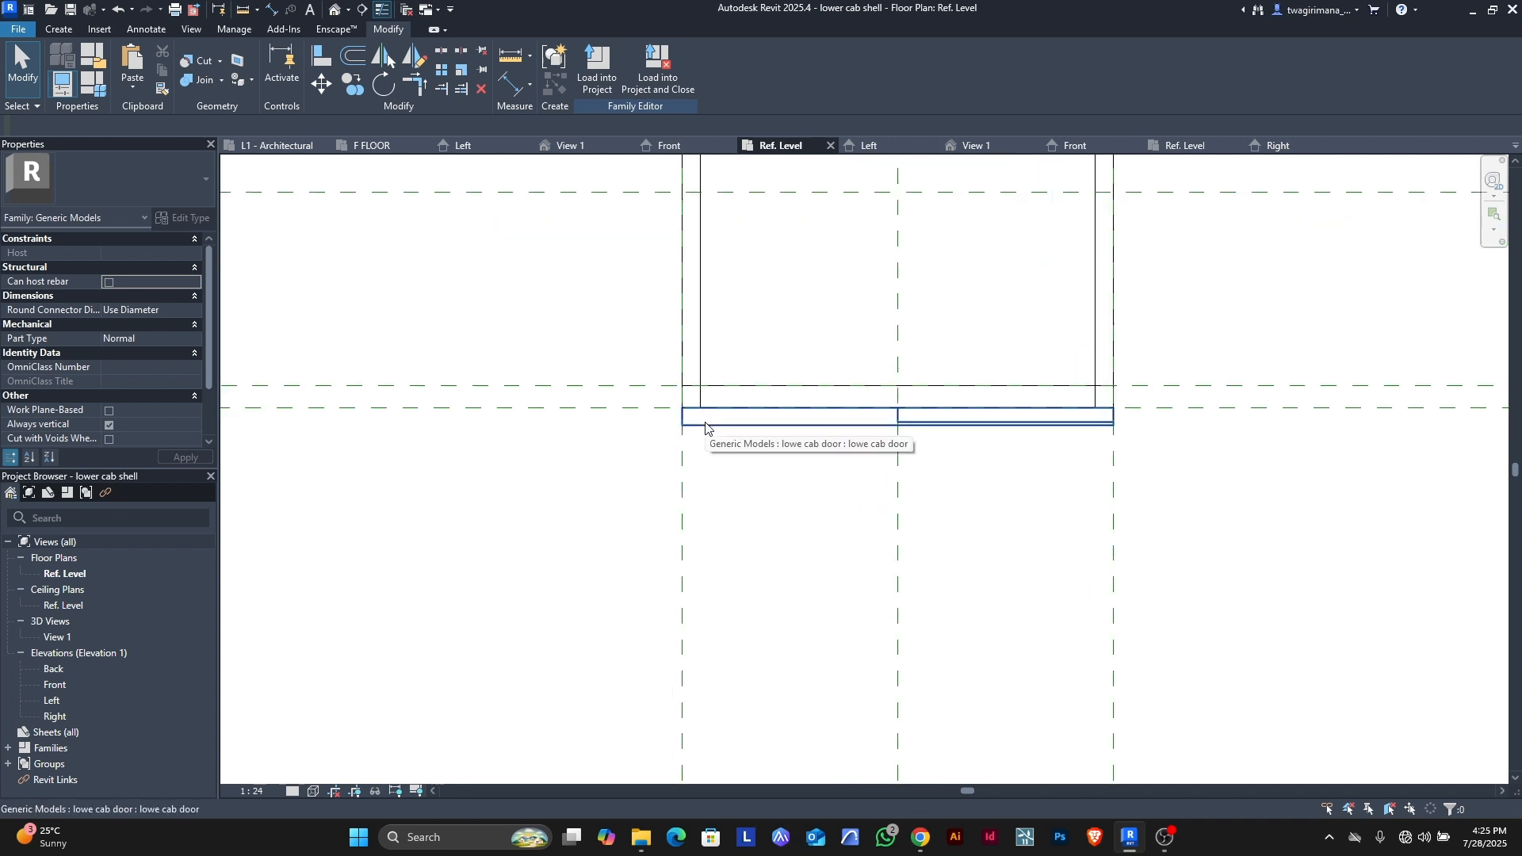
left_click(705, 427)
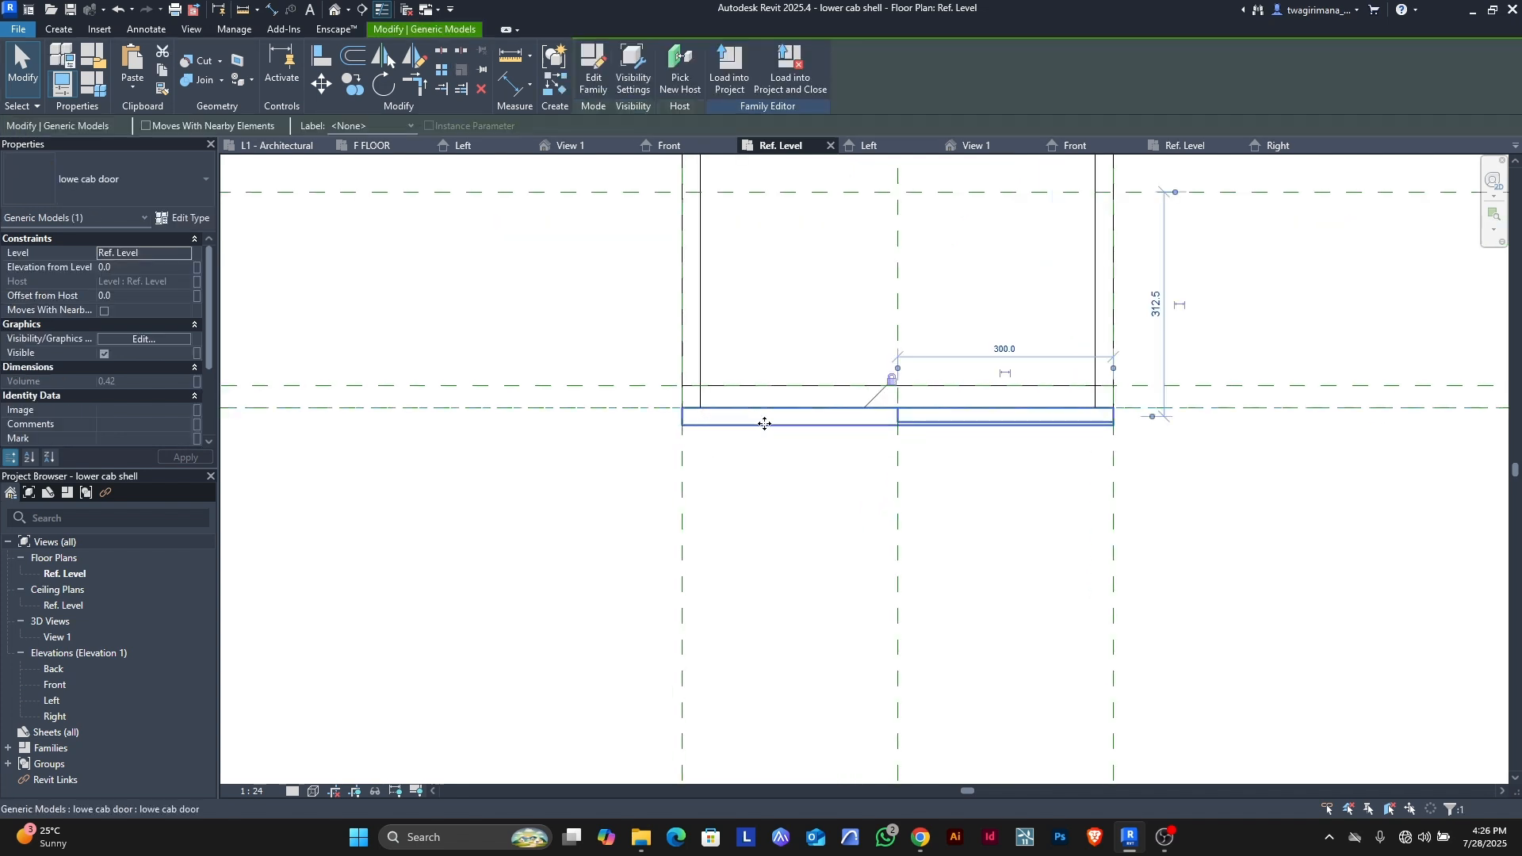
scroll(702, 416, "down", 5)
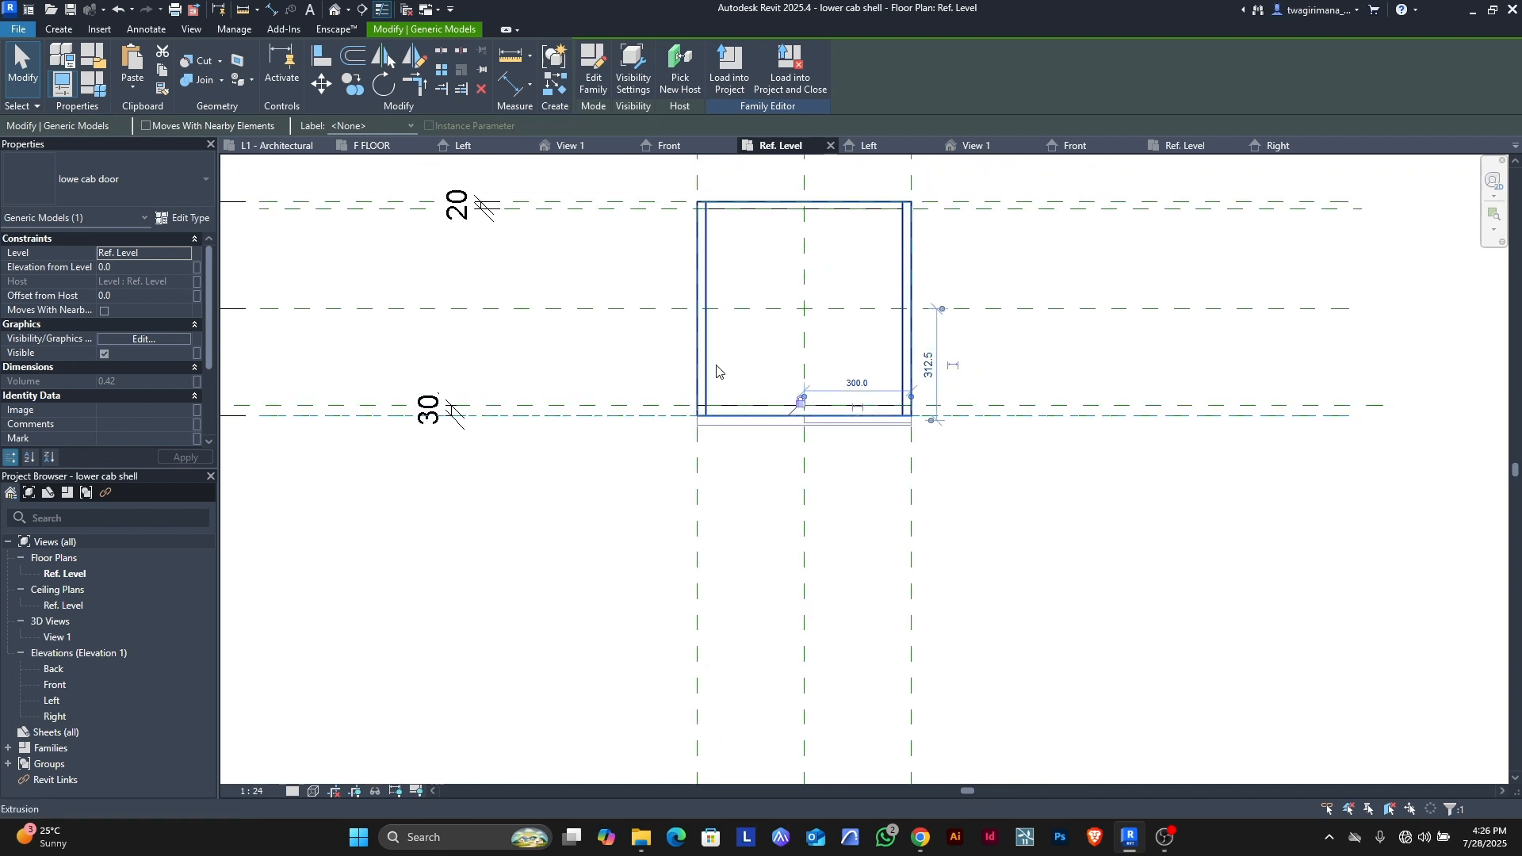
scroll(708, 398, "up", 2)
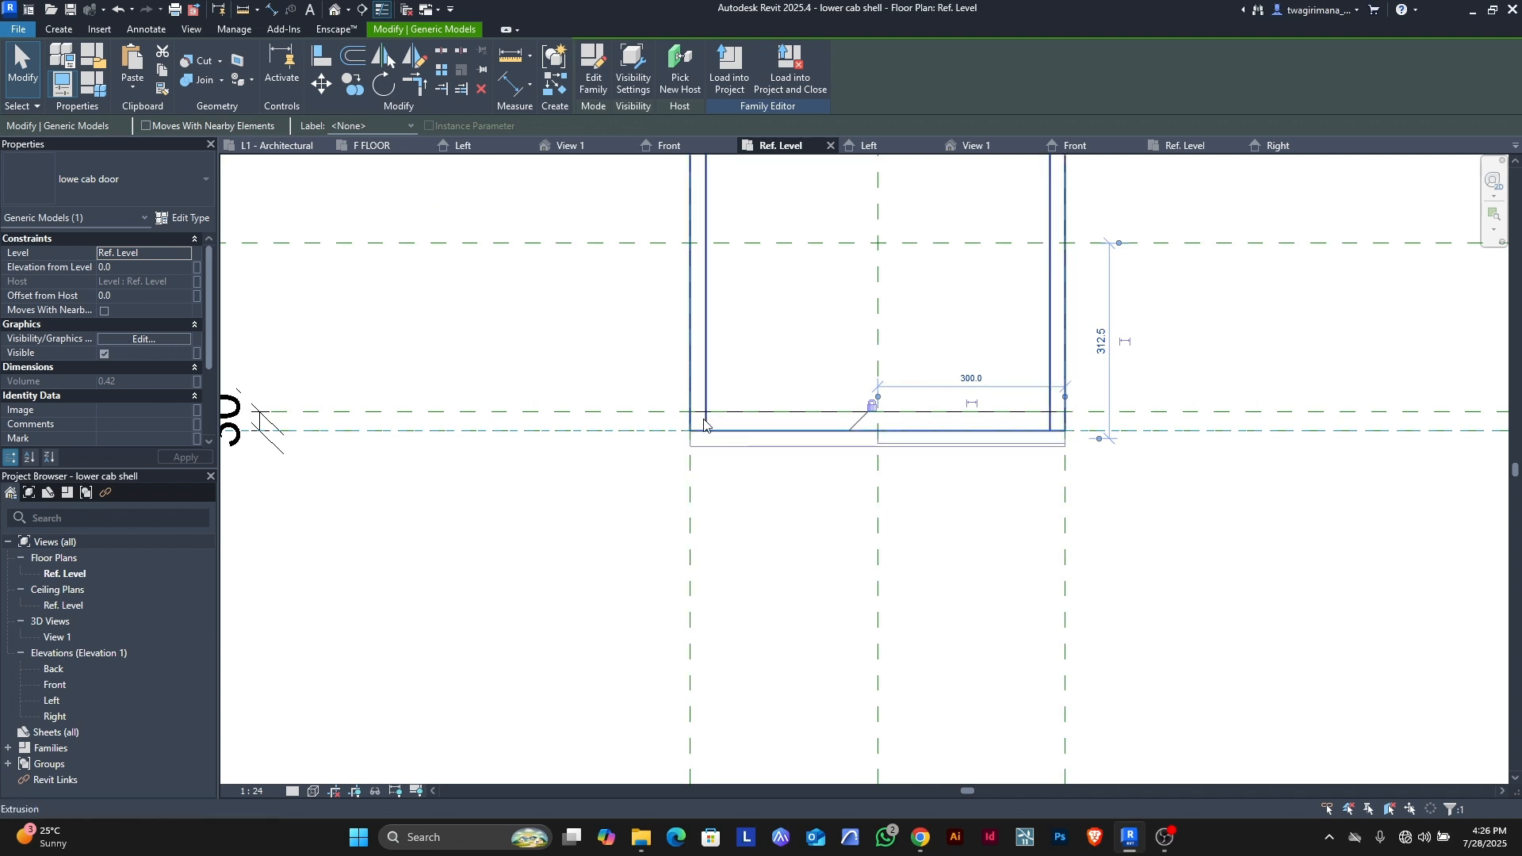
scroll(709, 427, "up", 5)
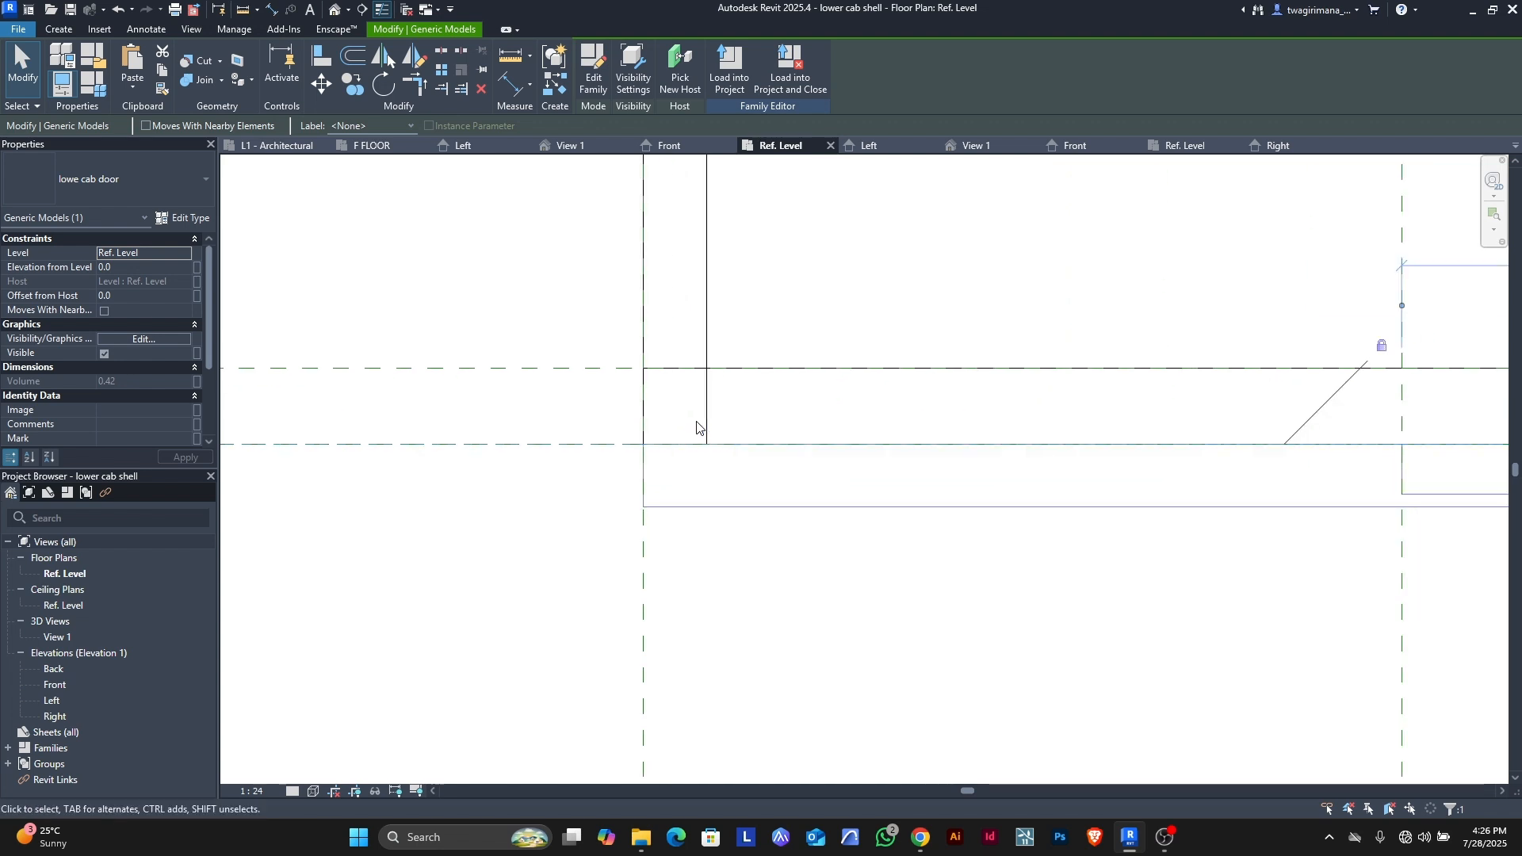
scroll(699, 428, "down", 3)
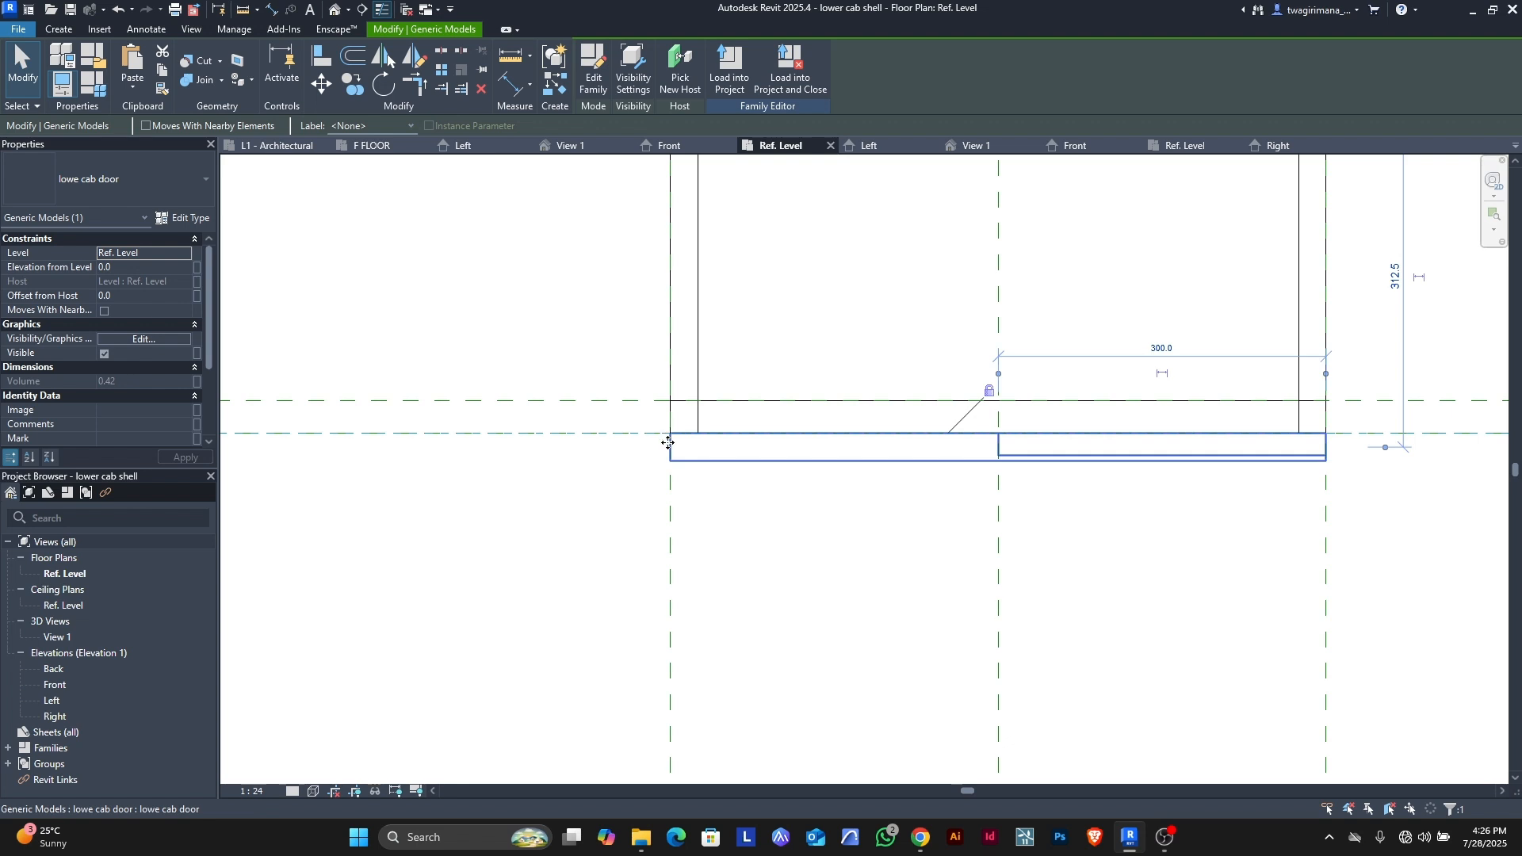
scroll(669, 438, "down", 2)
left_click(710, 463)
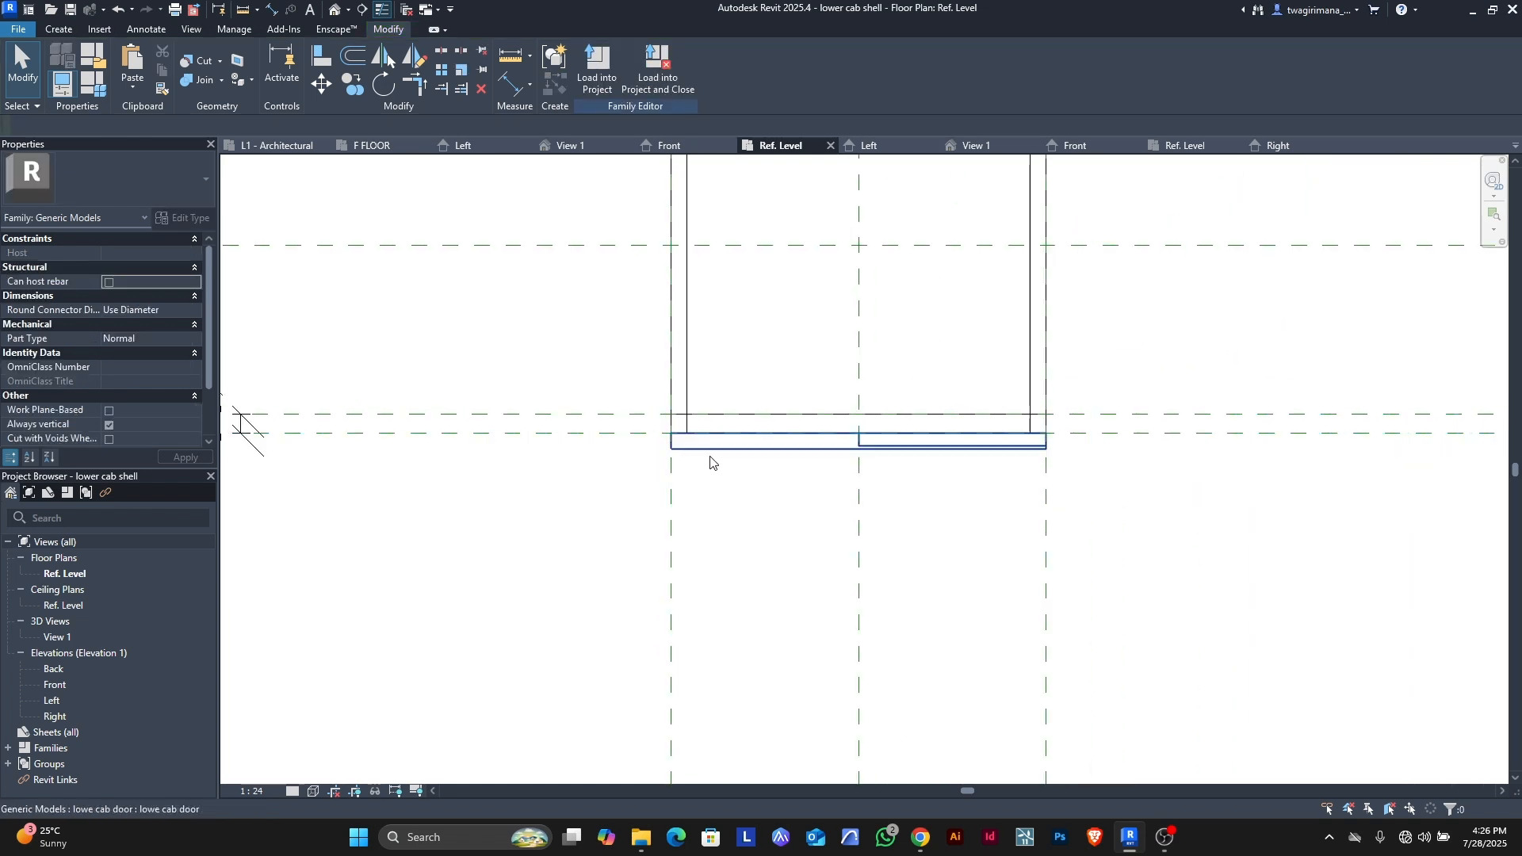
- Set the door w parameter's formula to width - 40 mm and apply it to the family
left_click(96, 90)
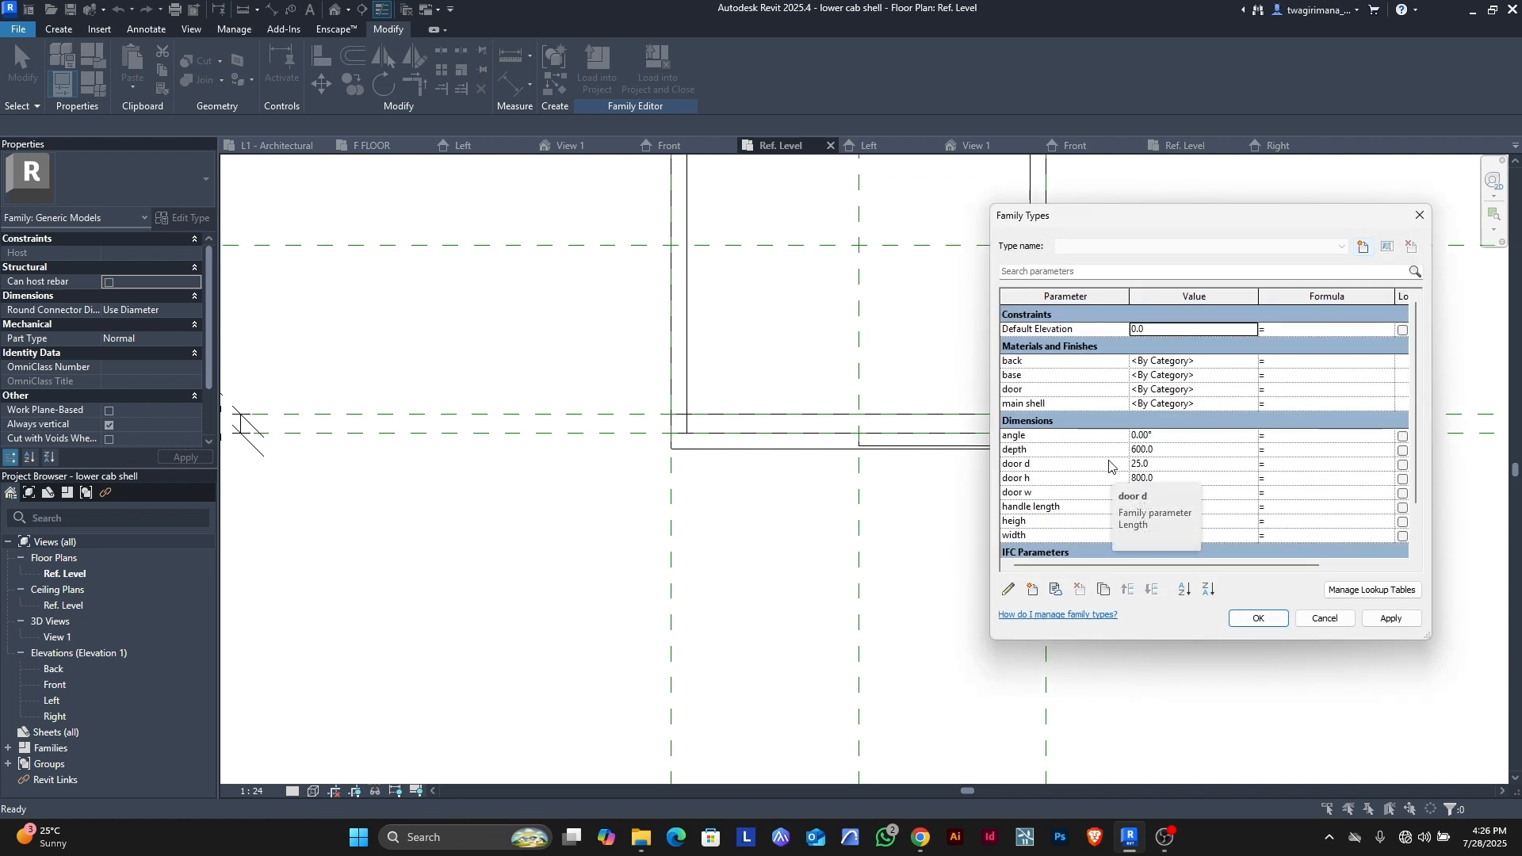
scroll(1110, 467, "down", 1)
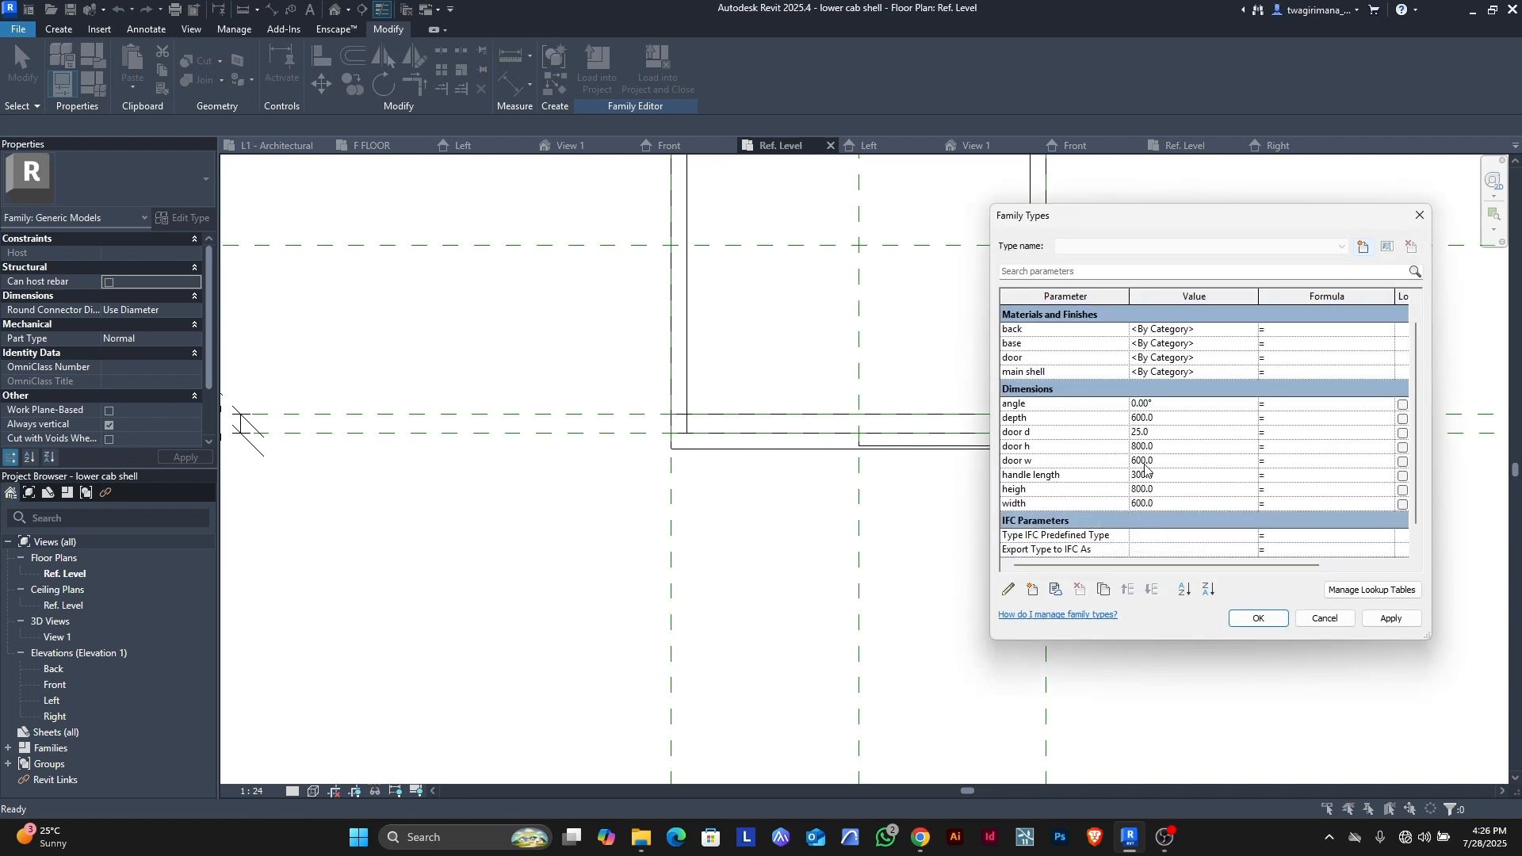
left_click(1276, 462)
left_click(1391, 619)
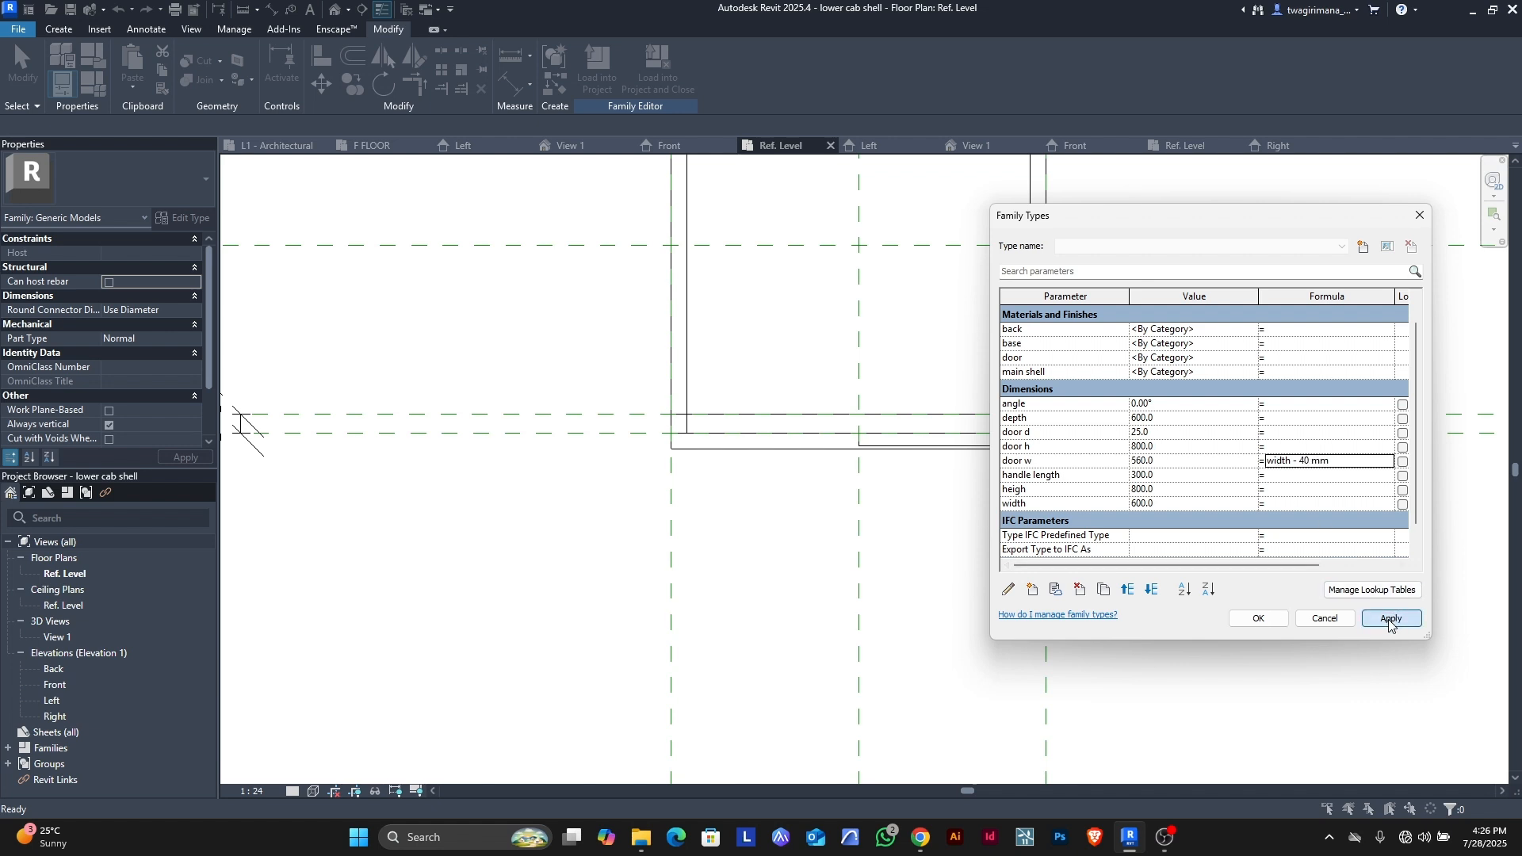
left_click(1261, 620)
scroll(1015, 464, "up", 2)
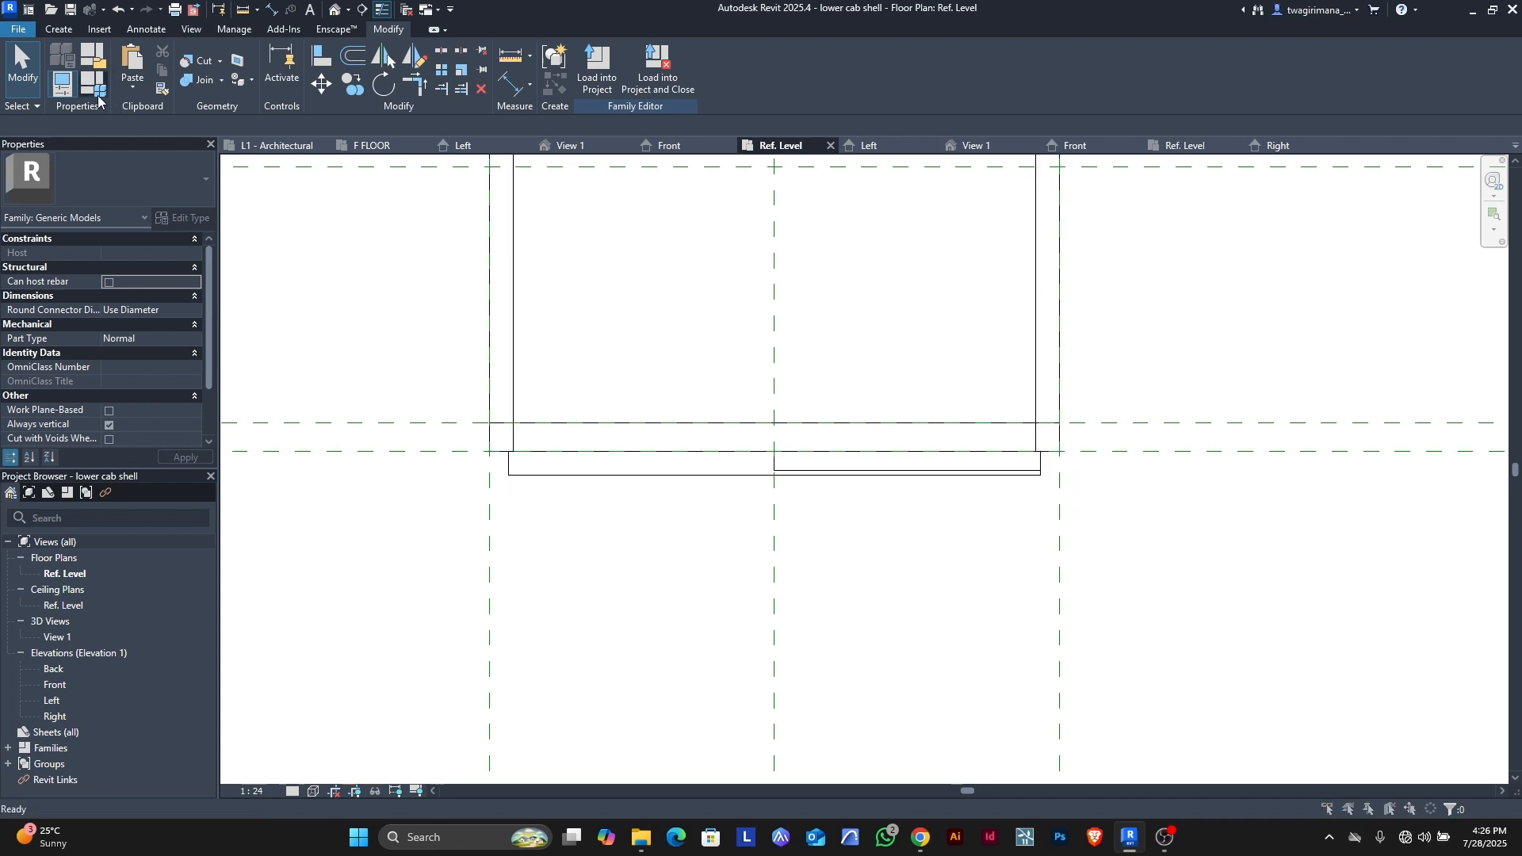
- Change the door w parameter's formula to width - 10 mm and apply it to the family
left_click(62, 83)
left_click(1313, 491)
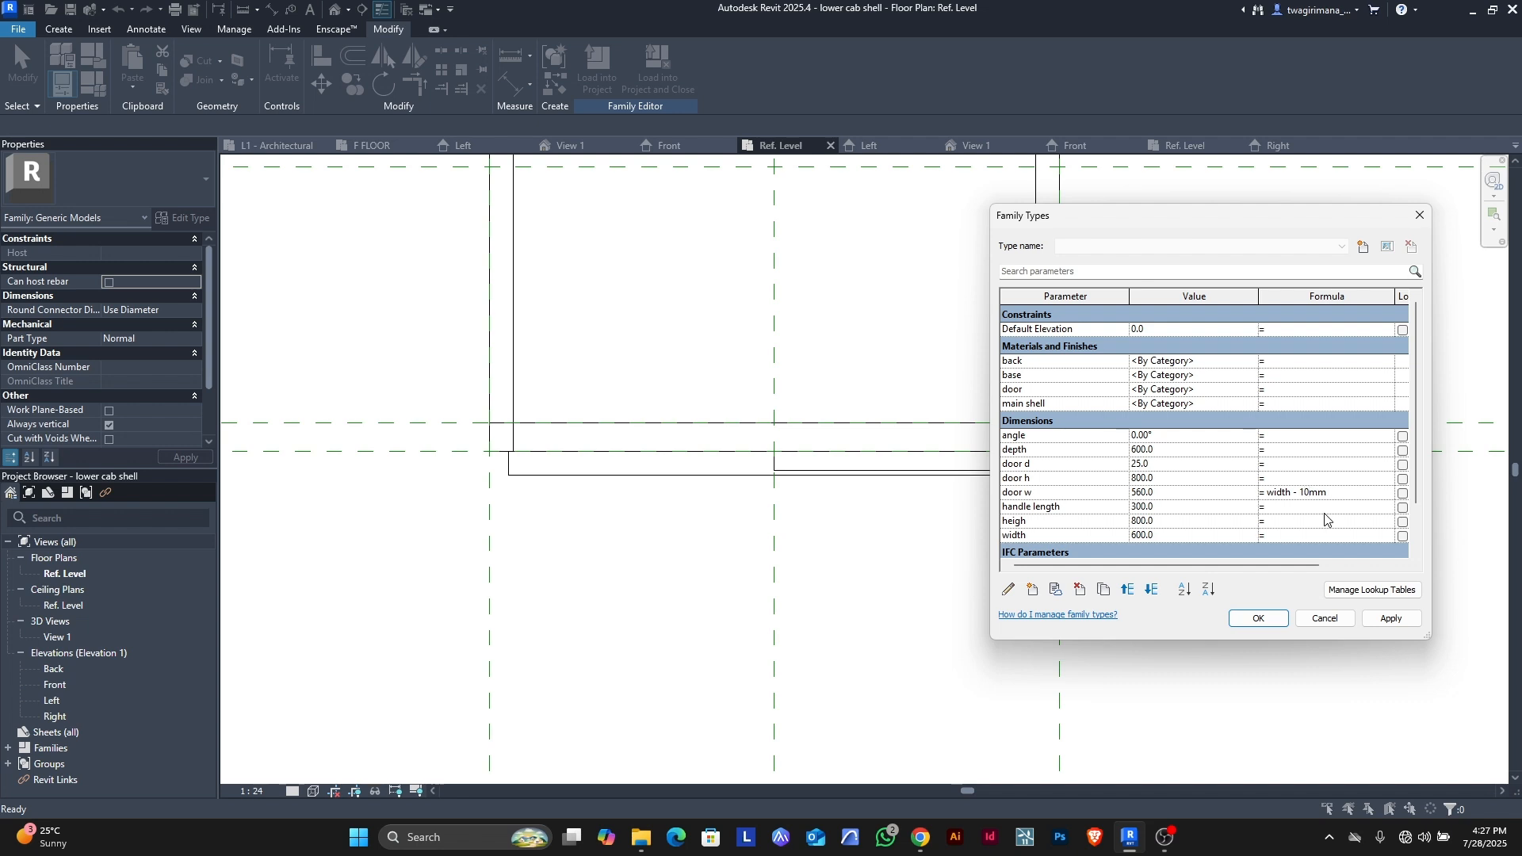
left_click(1391, 619)
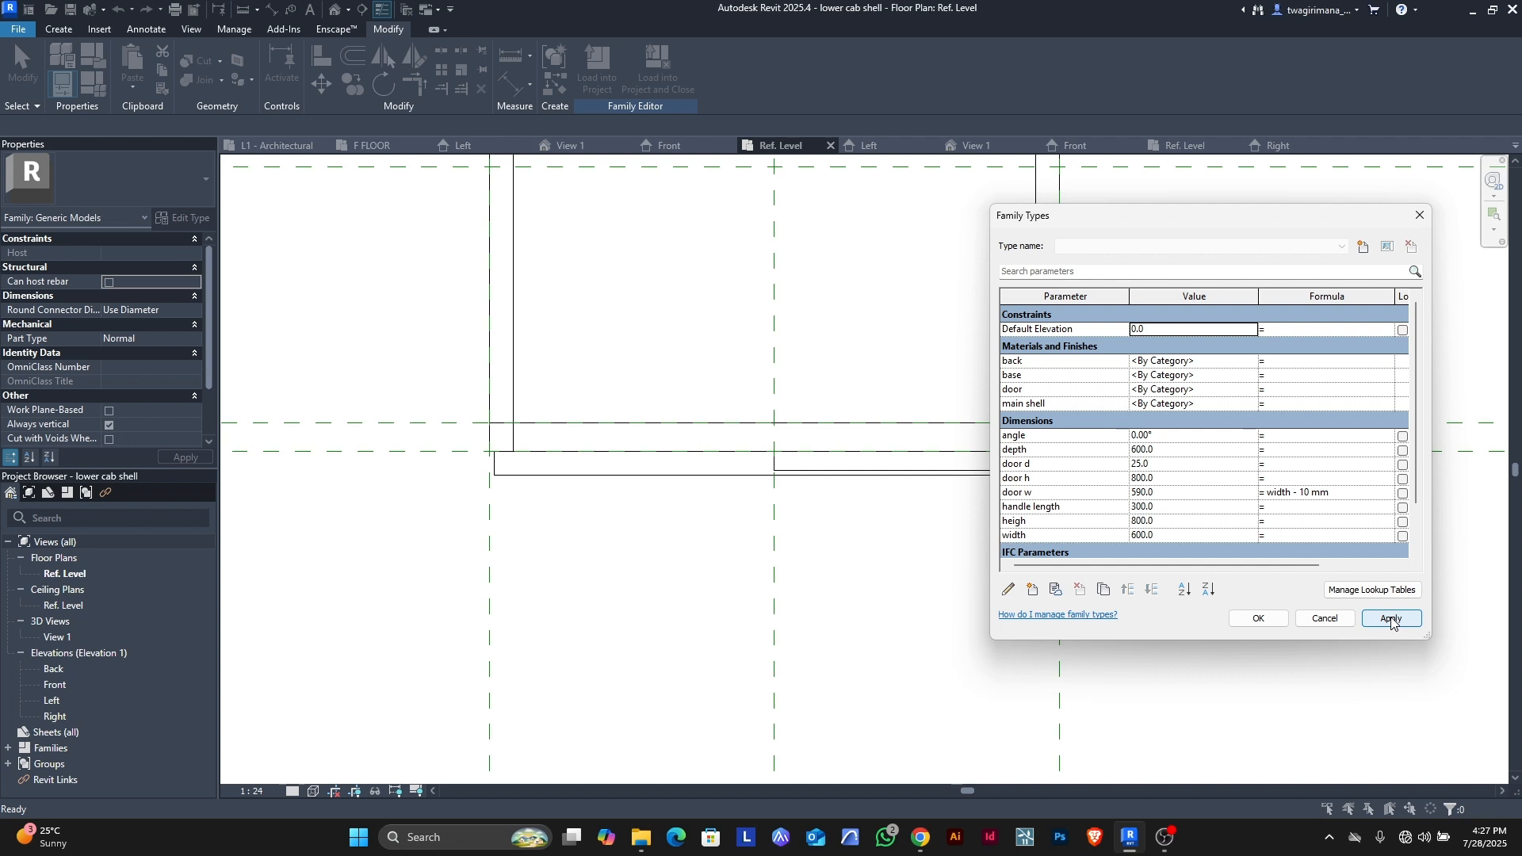
left_click(1260, 619)
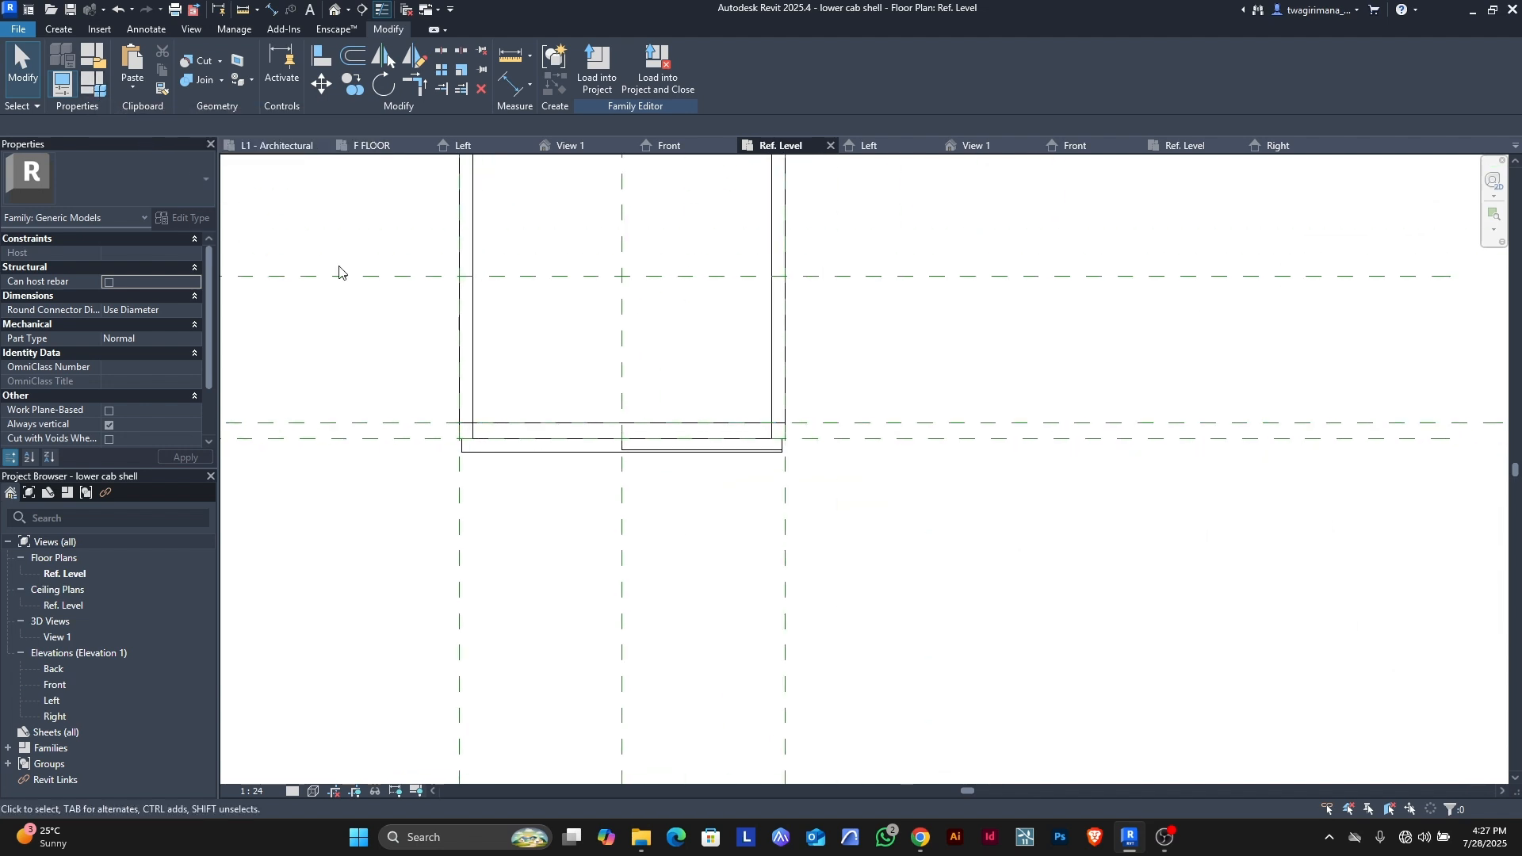
- Set the family's width parameter to 700 to test how the door follows the shell
left_click(93, 85)
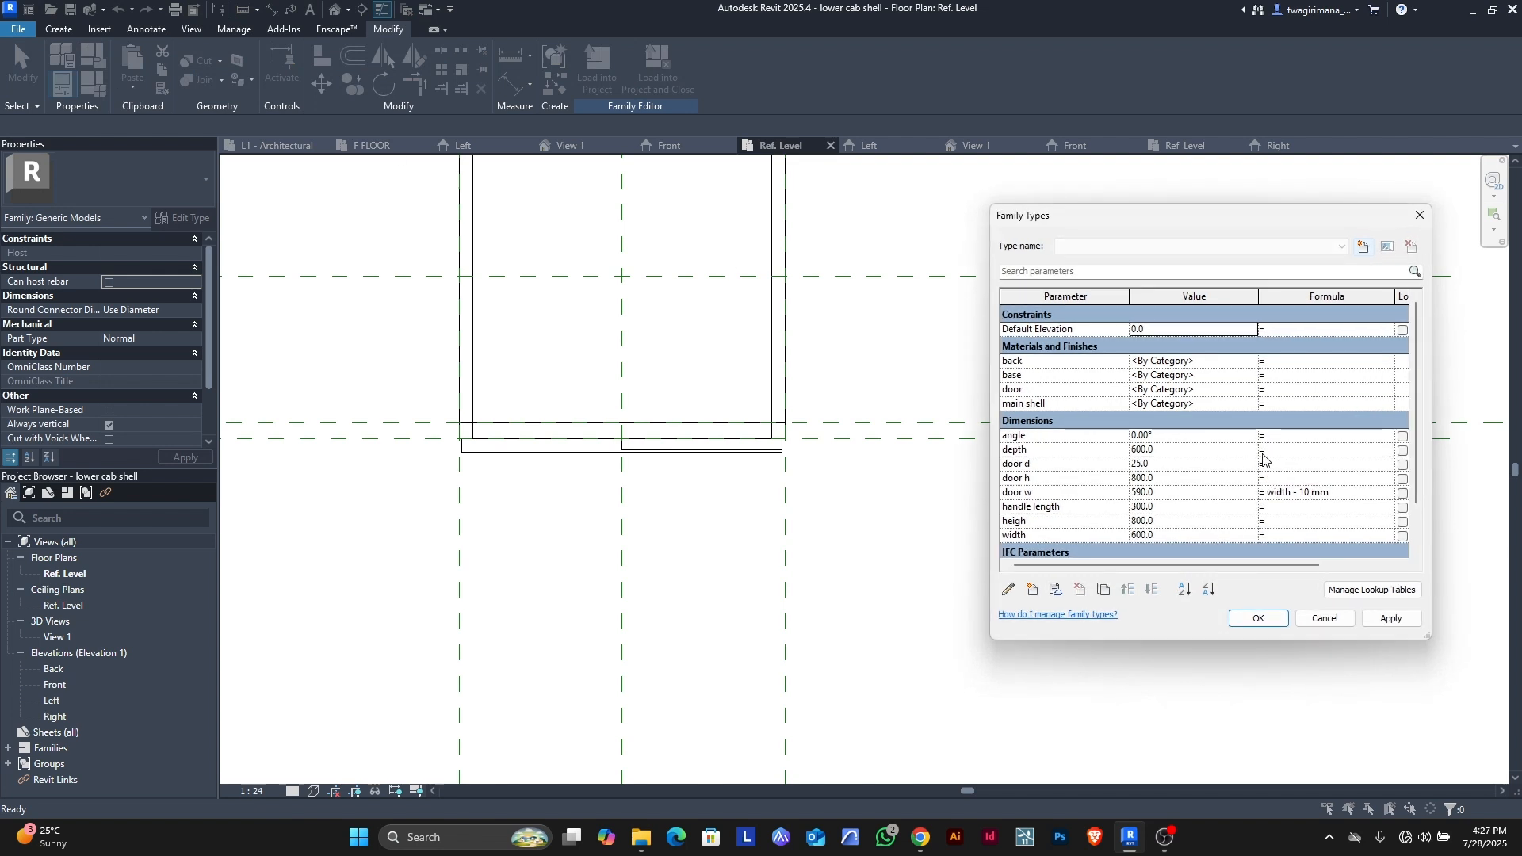
left_click(1173, 536)
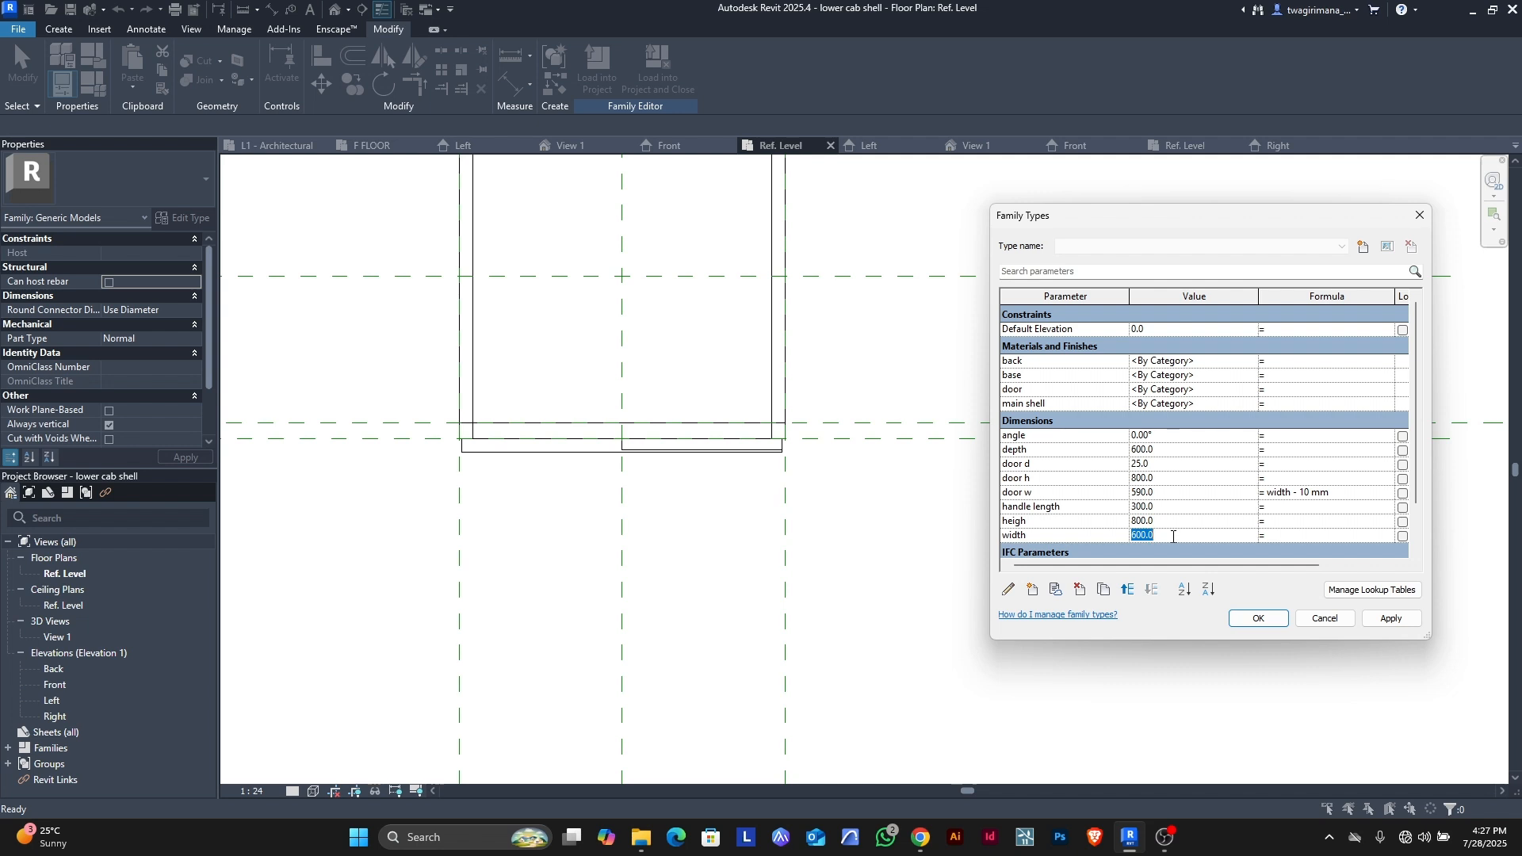
type("700")
left_click(1390, 618)
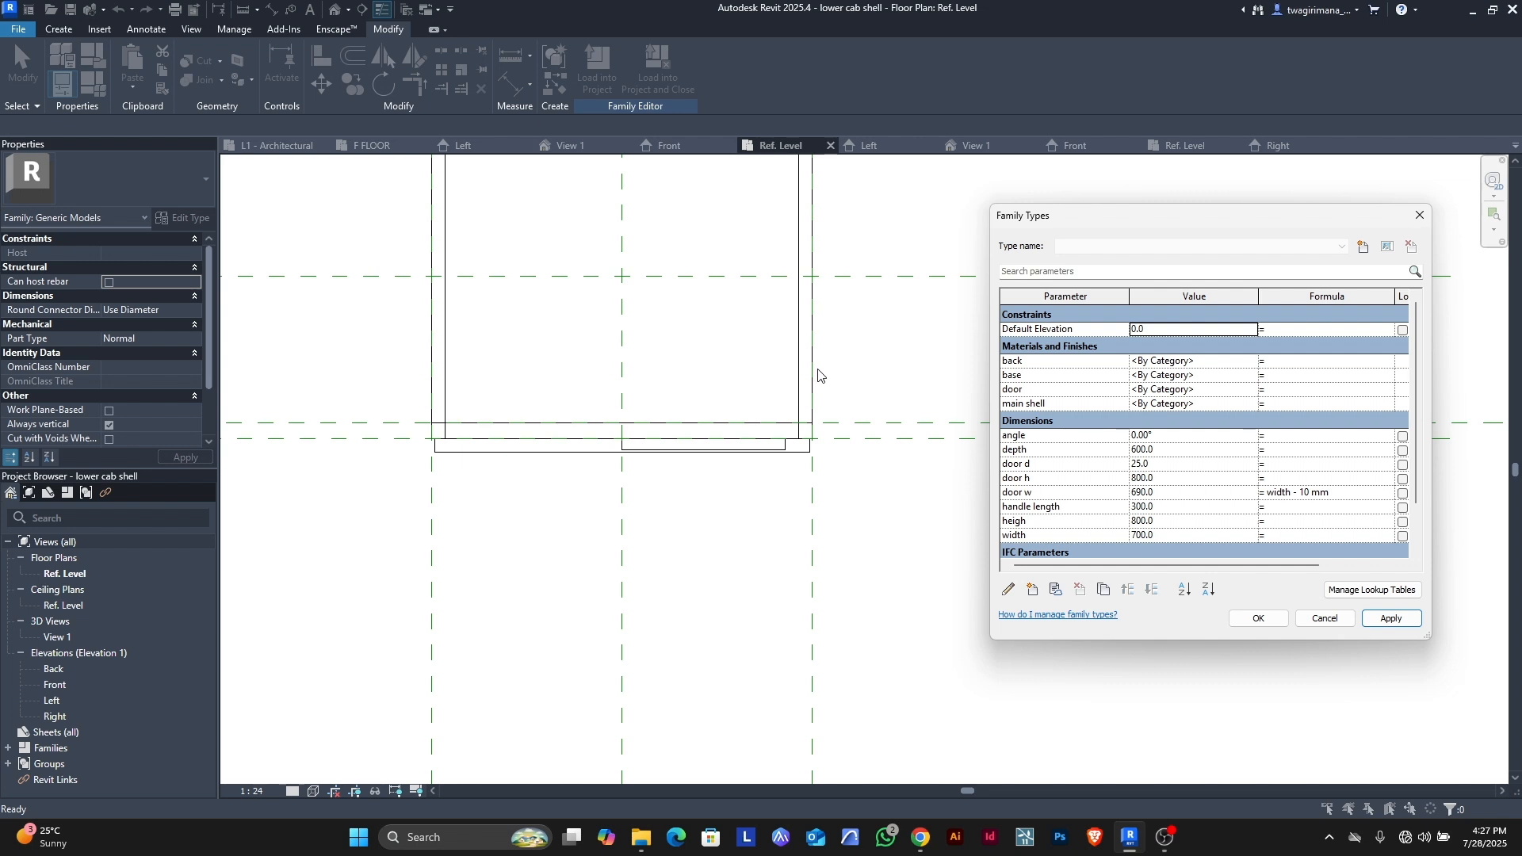
- Set the family's width parameter back to 600 and accept the family types
left_click(1184, 535)
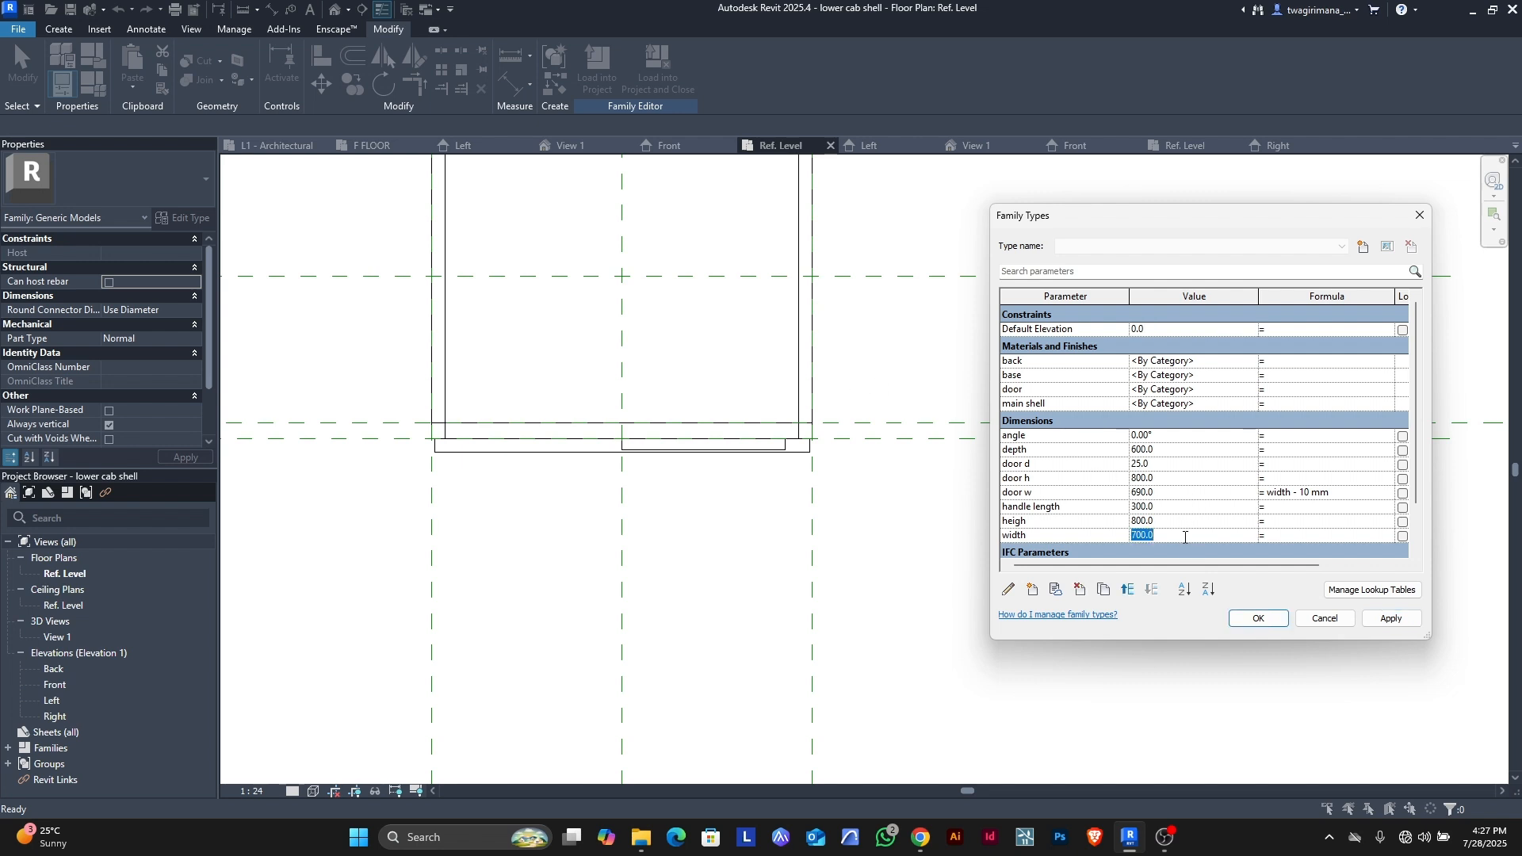
type("600")
left_click(1382, 622)
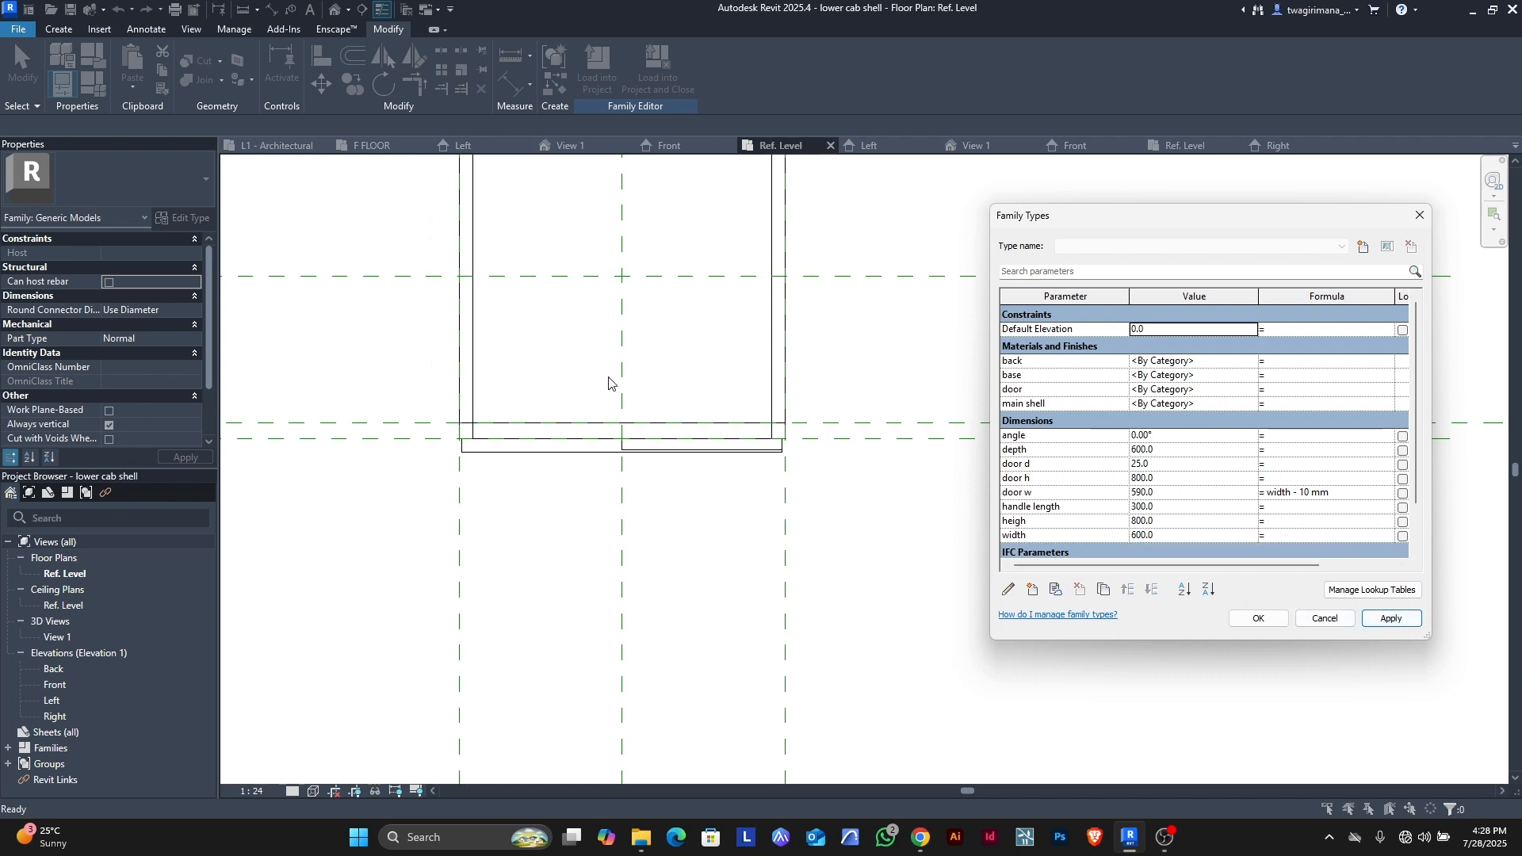
left_click(1258, 619)
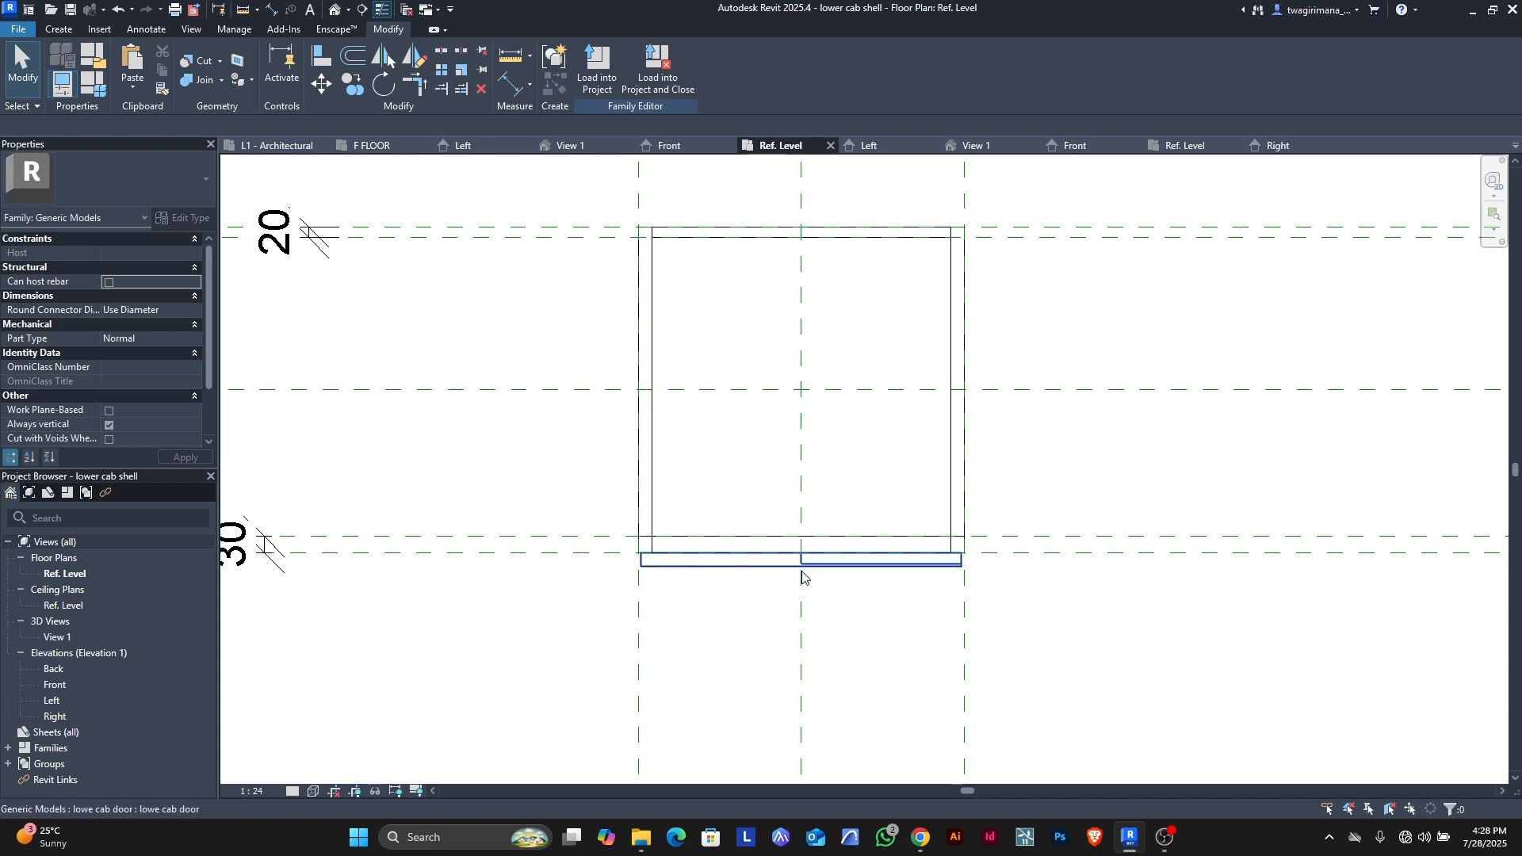
- Align the door's top edge with the cabinet shell's top reference plane in the front elevation and lock the alignment
scroll(780, 578, "down", 3)
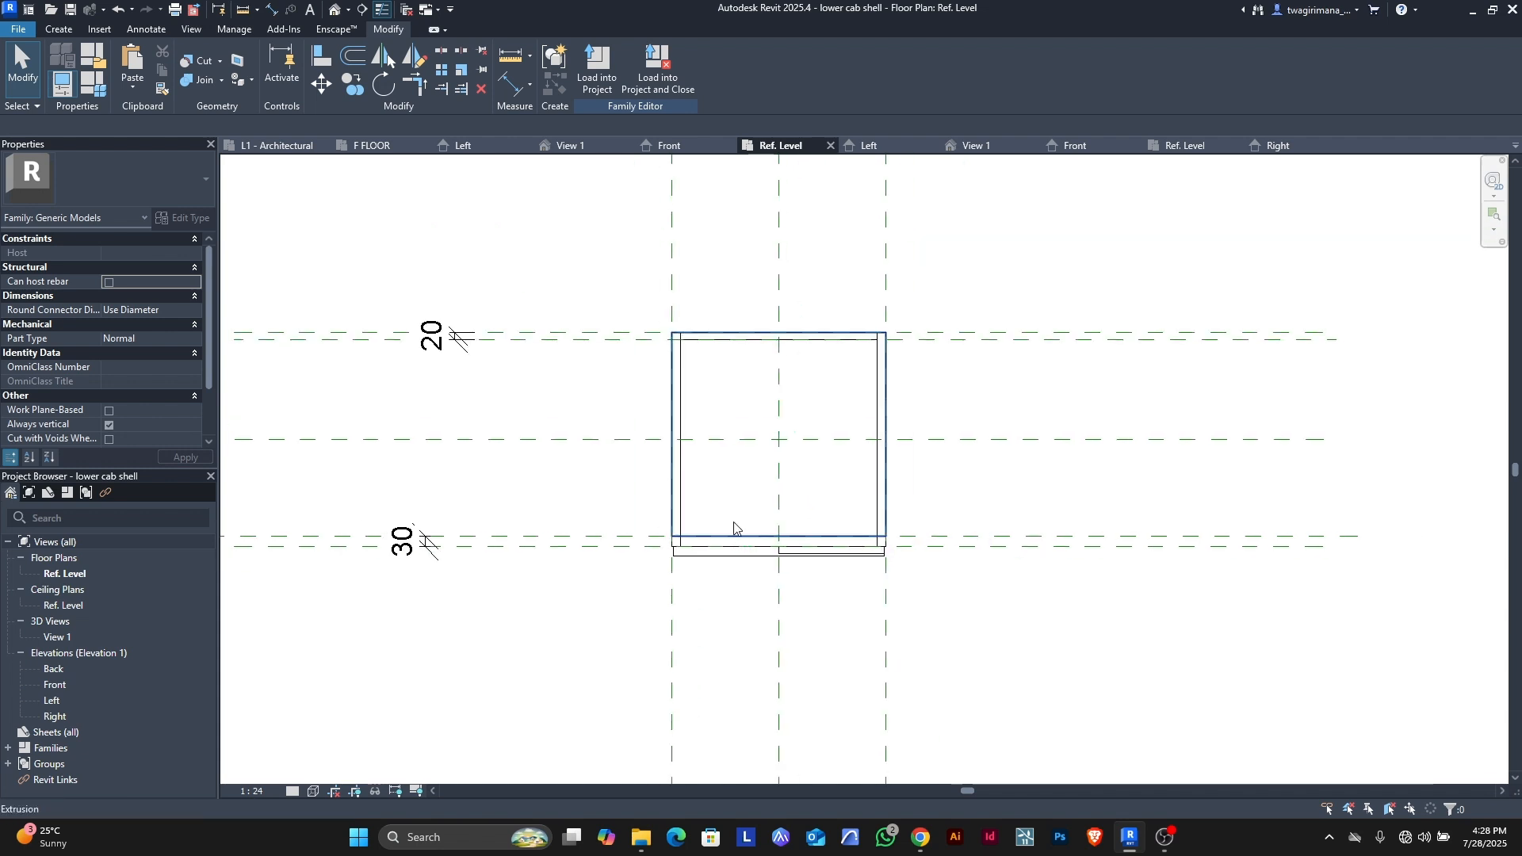
left_click(582, 146)
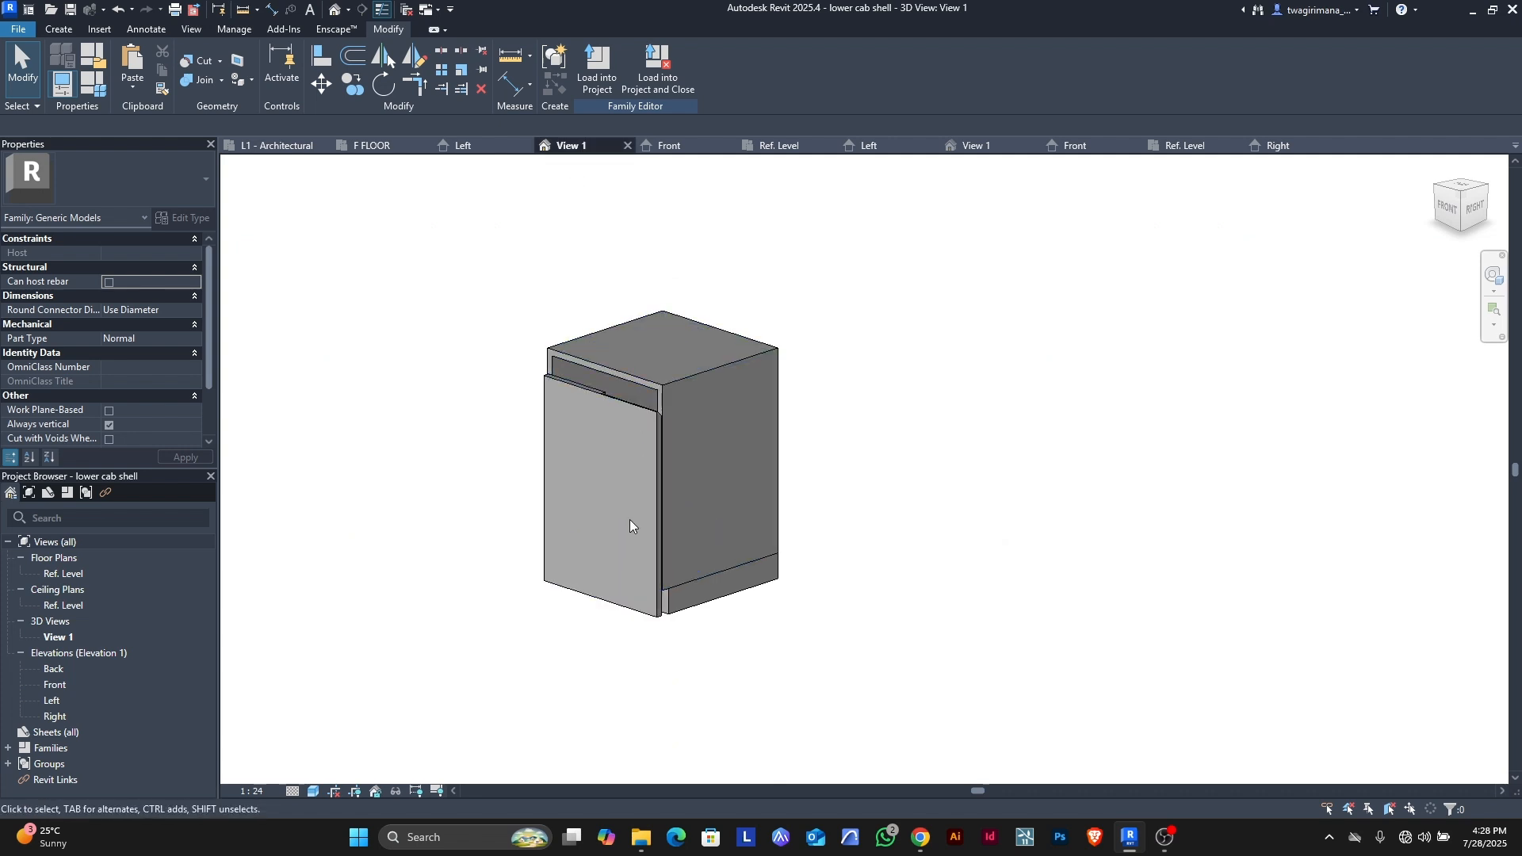
scroll(637, 476, "up", 2)
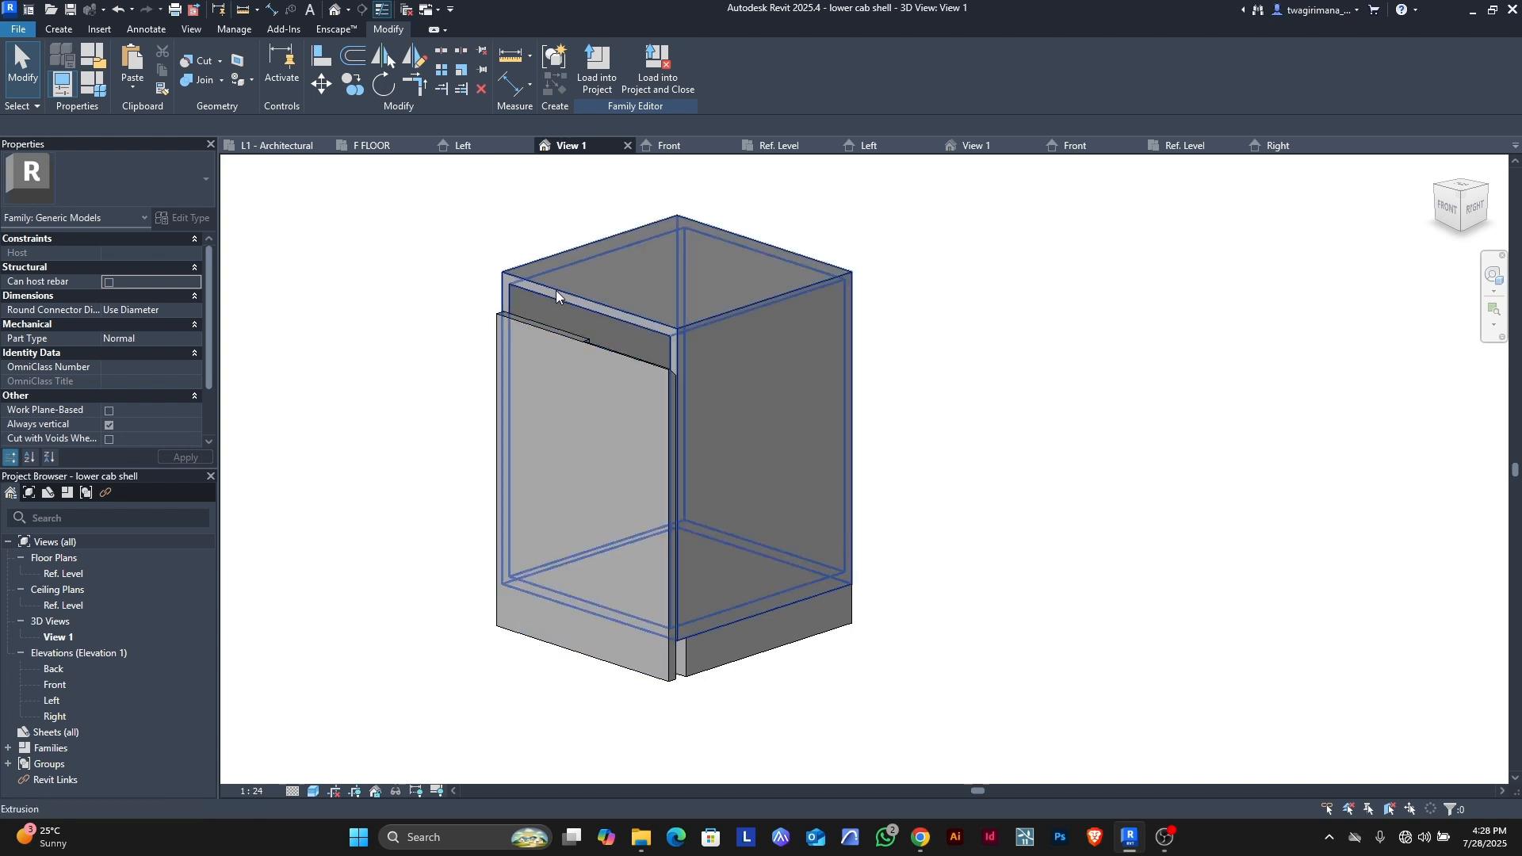
left_click(671, 147)
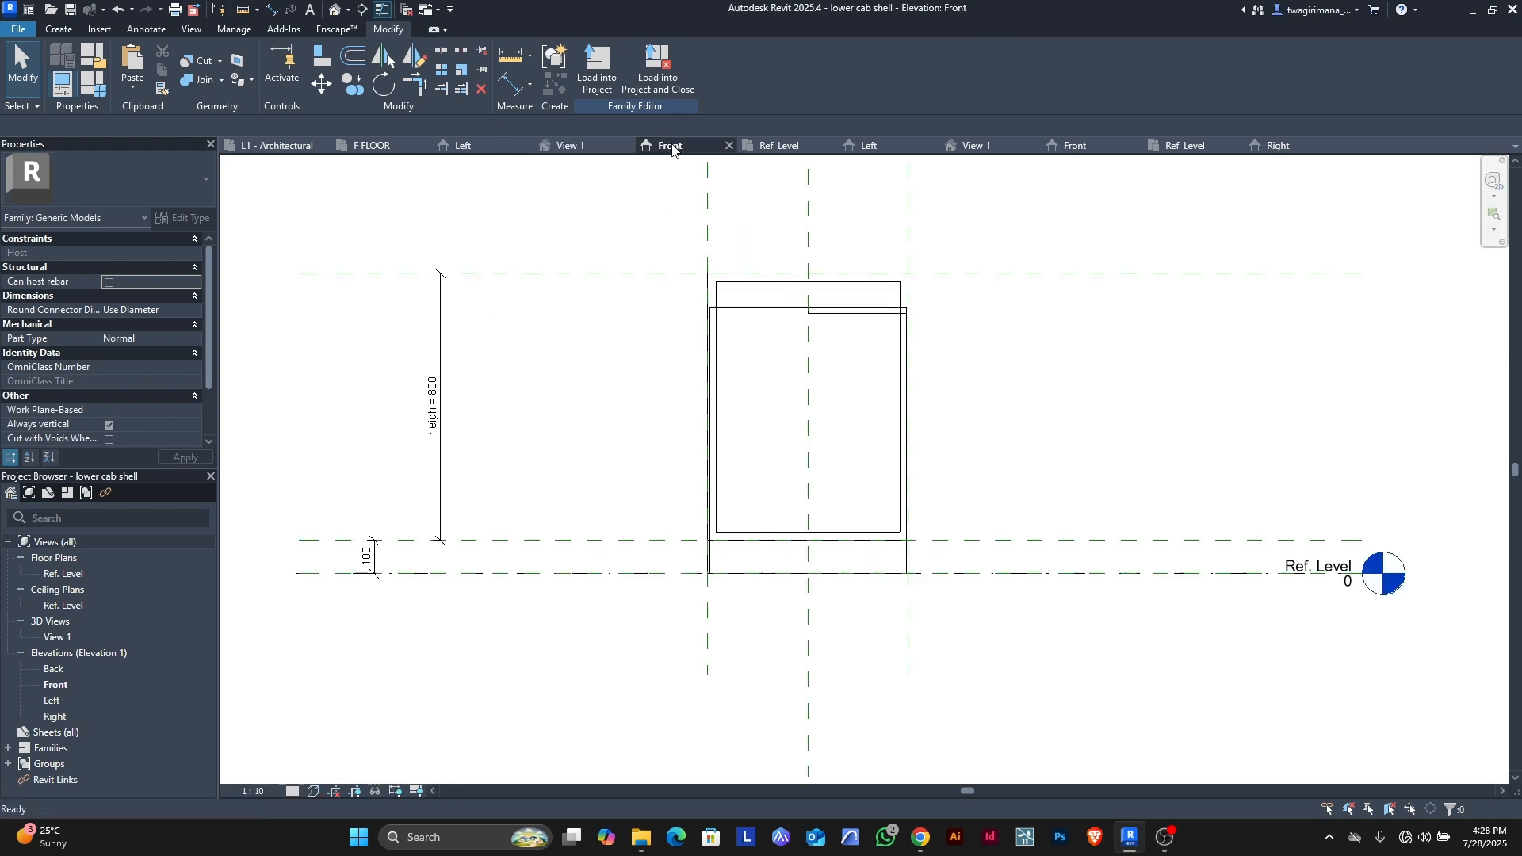
scroll(788, 356, "up", 1)
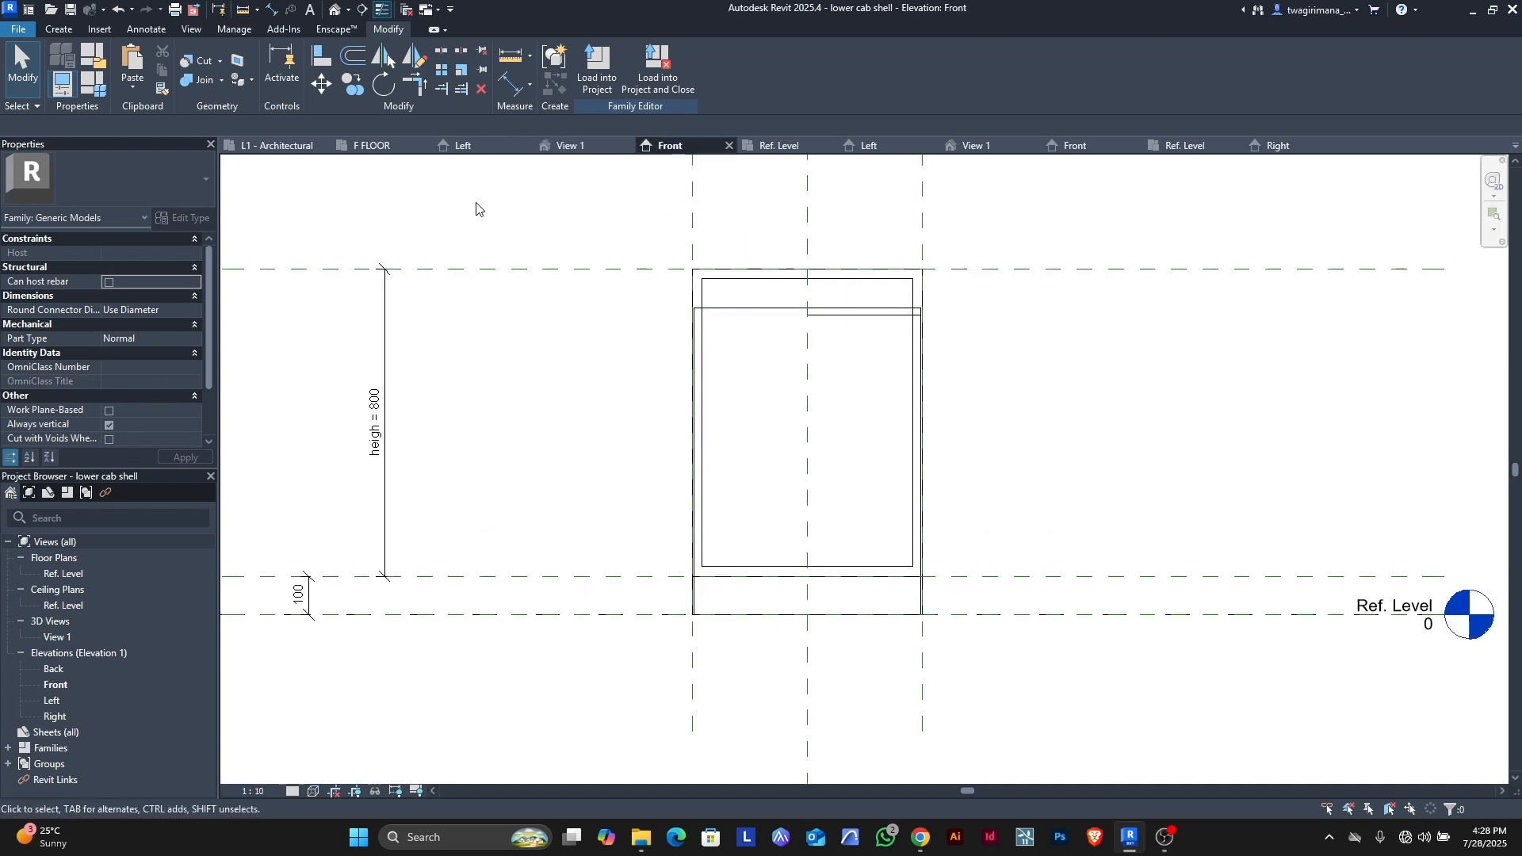
left_click(321, 60)
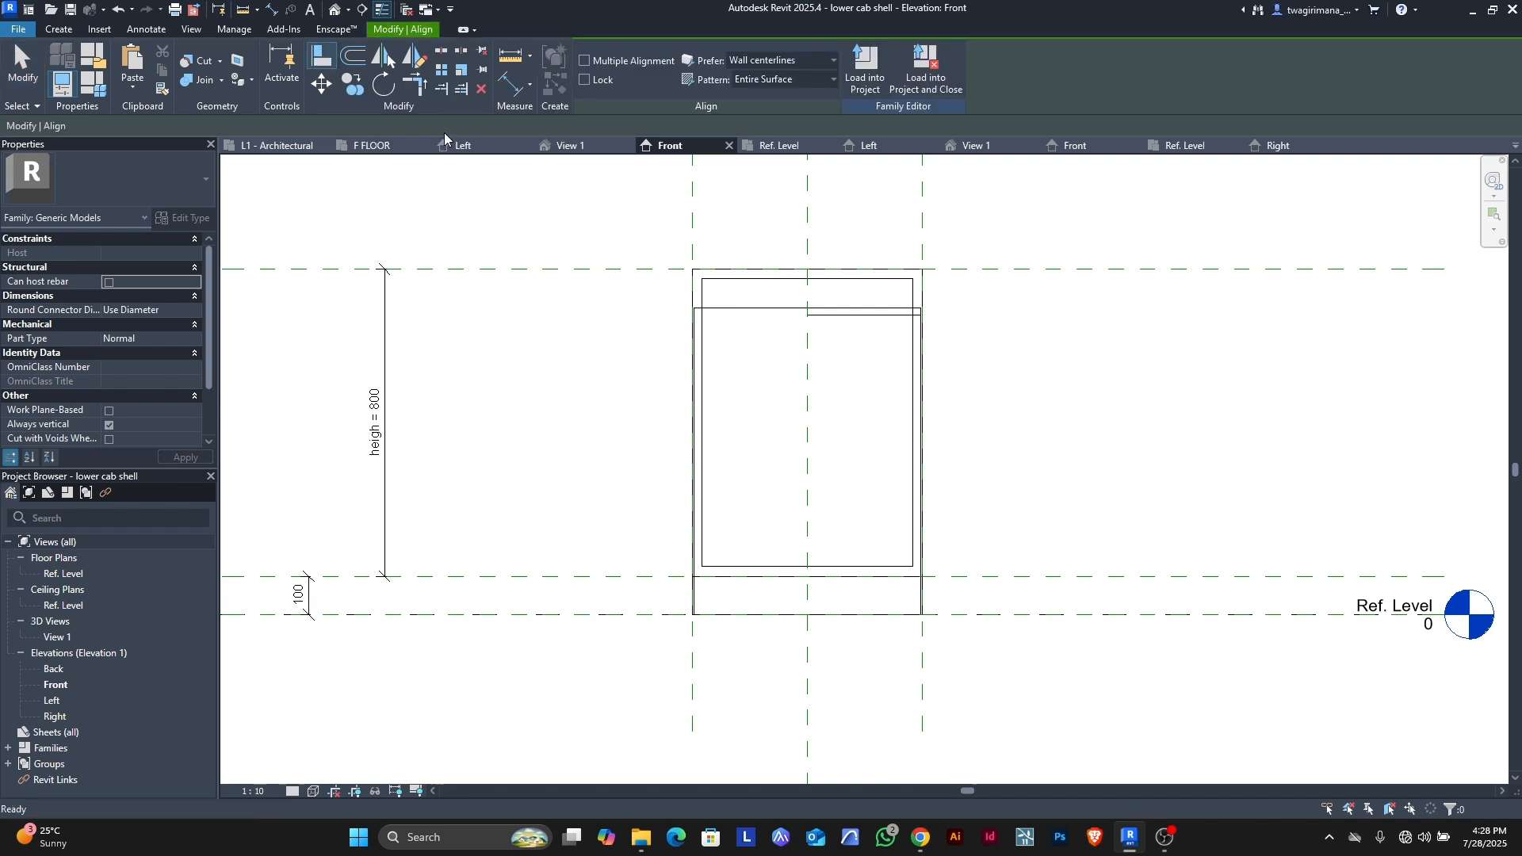
left_click(618, 273)
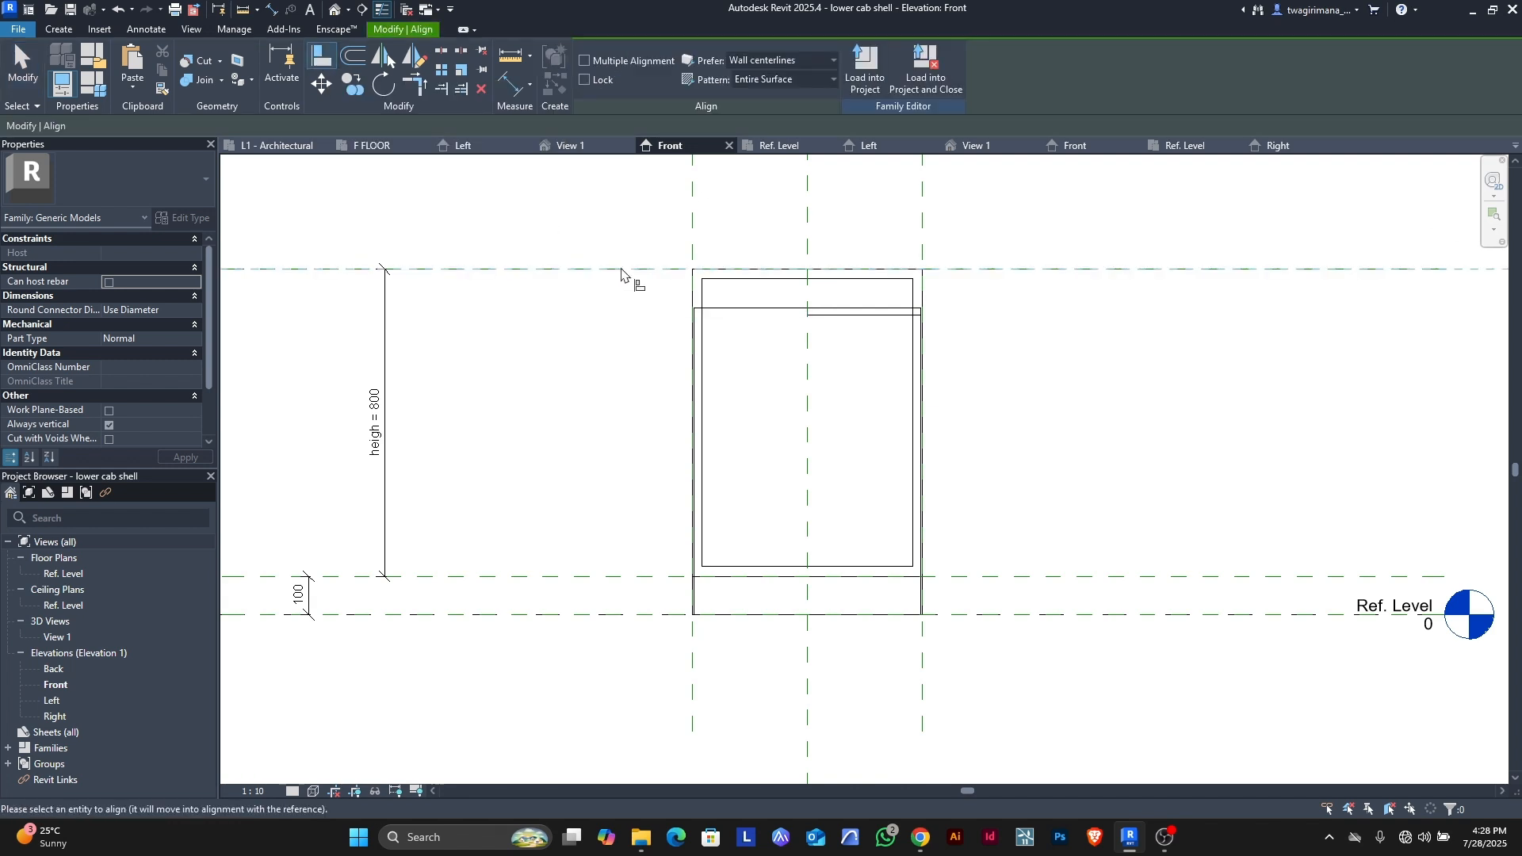
scroll(691, 257, "up", 2)
left_click(765, 351)
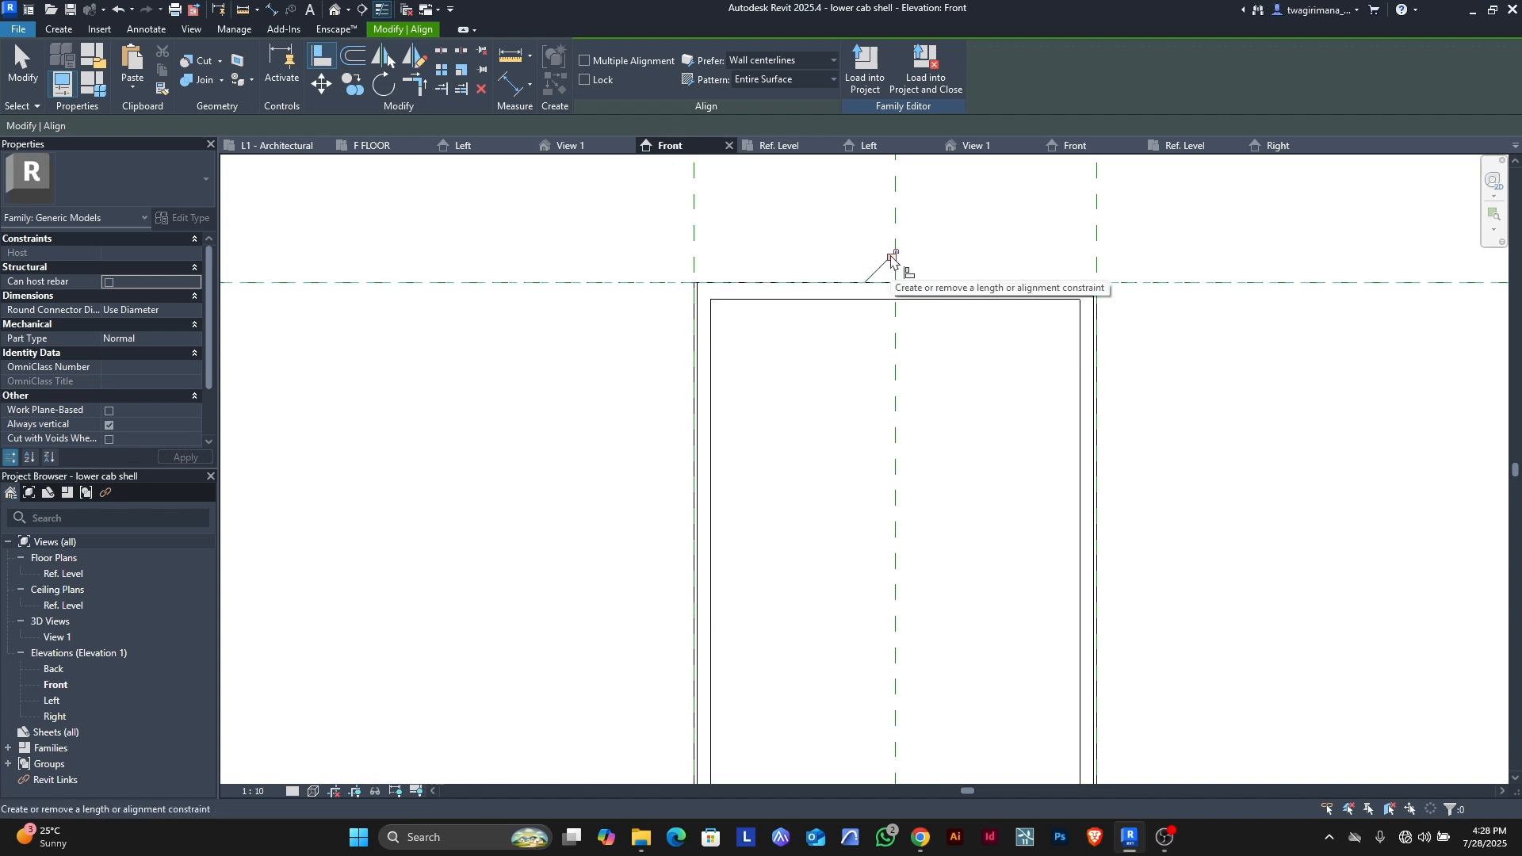
left_click(894, 256)
scroll(836, 254, "down", 2)
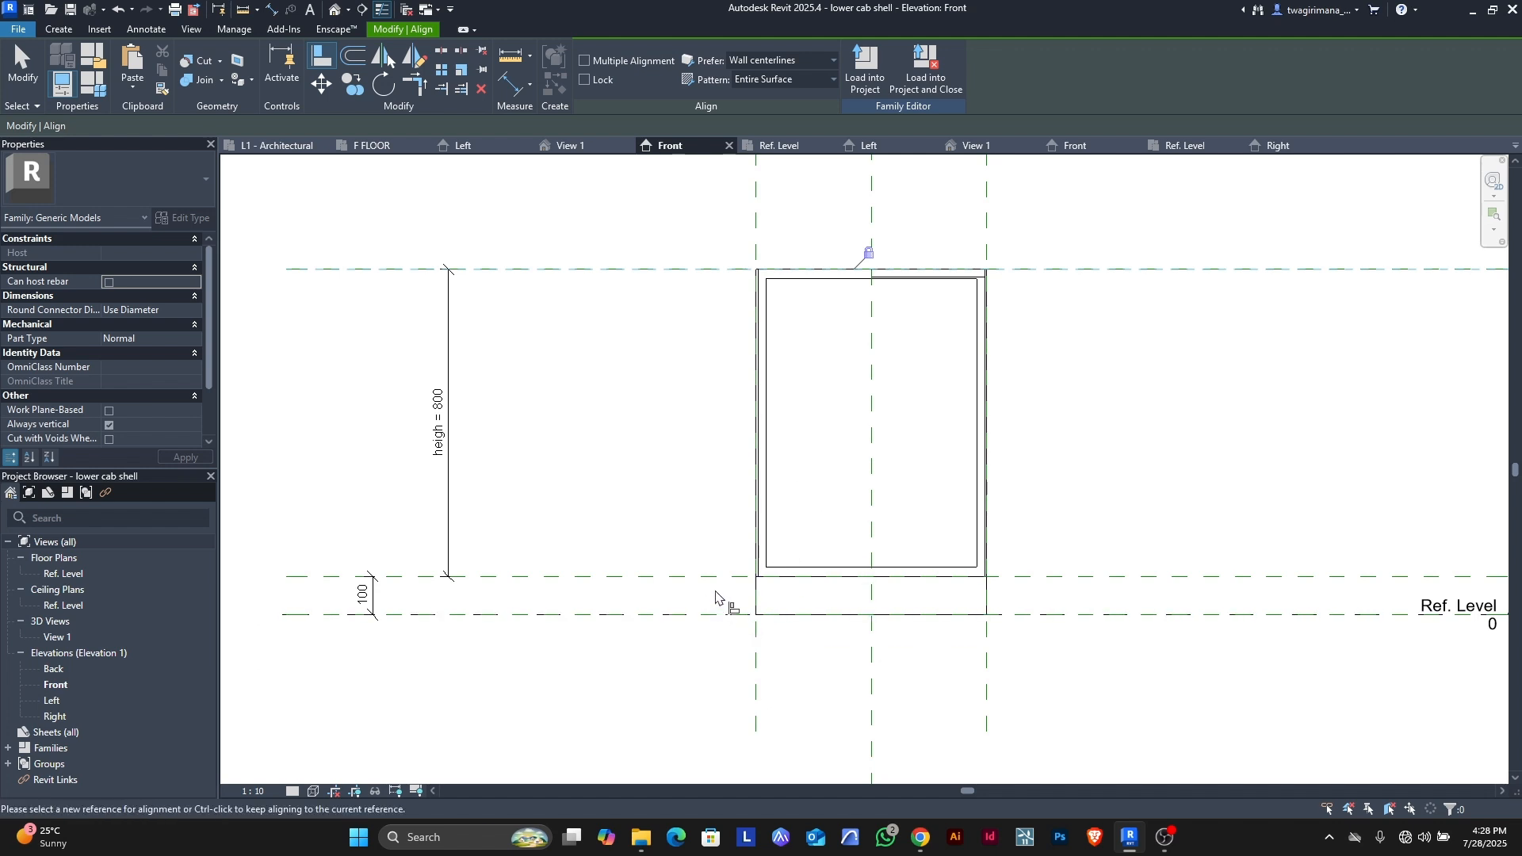
left_click(720, 586)
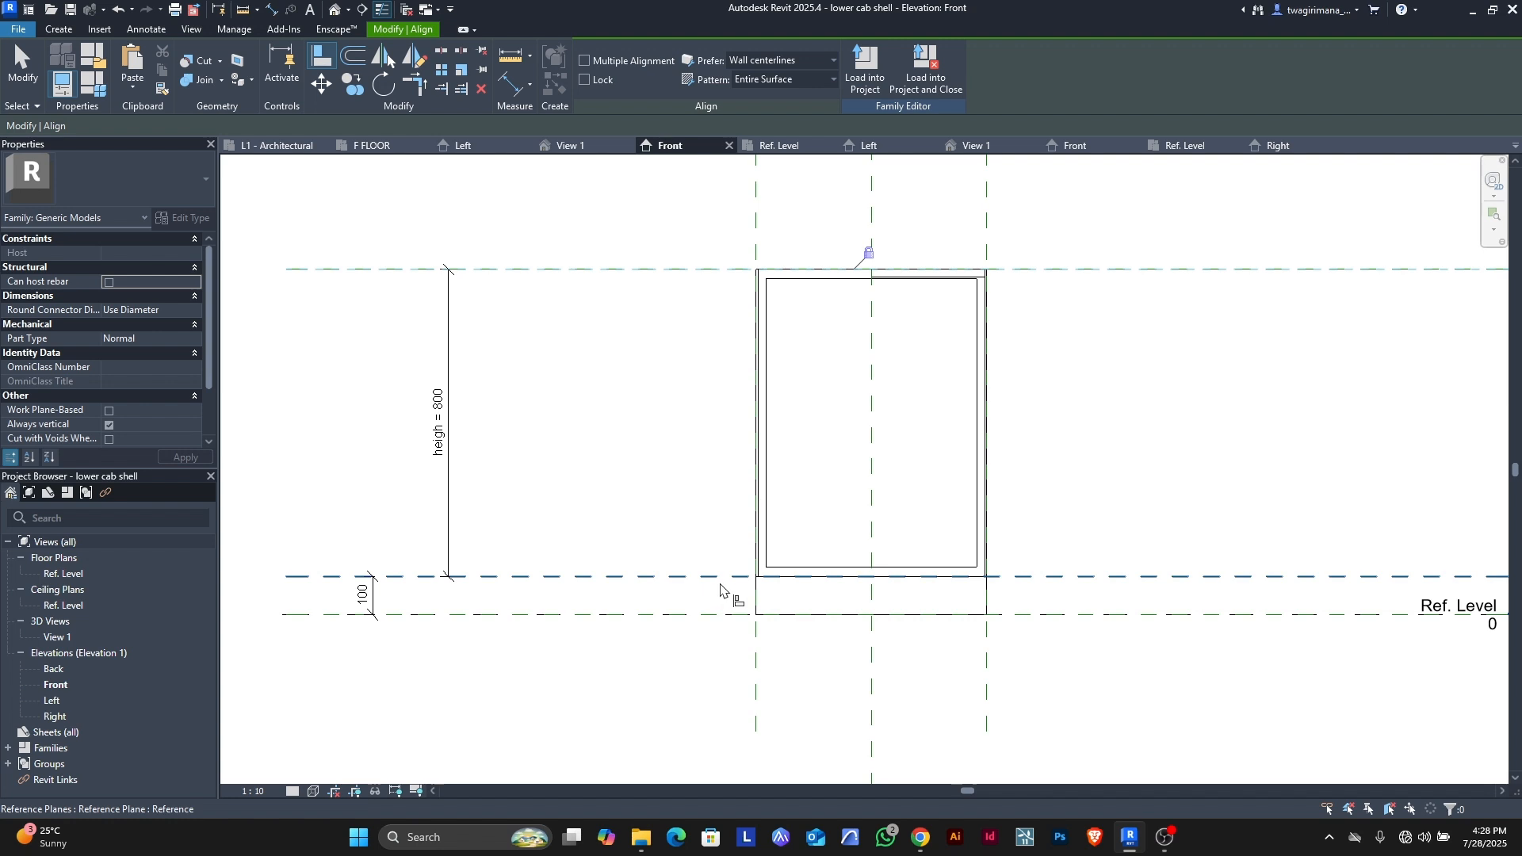
key("Escape")
key("Escape")
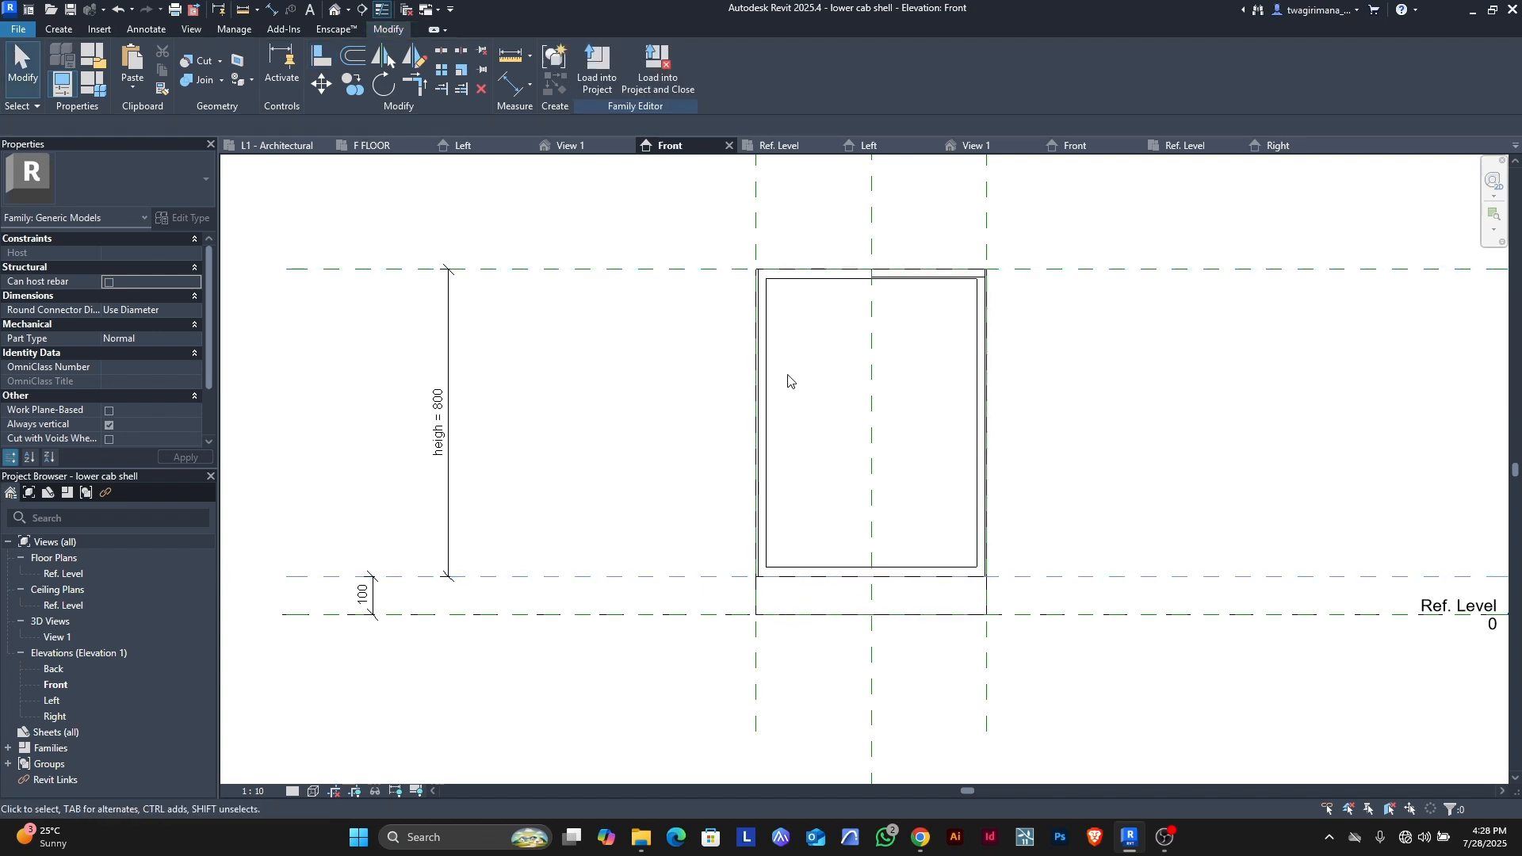
- Align the door's bottom edge with the shell's bottom reference plane in the front elevation
left_click(755, 299)
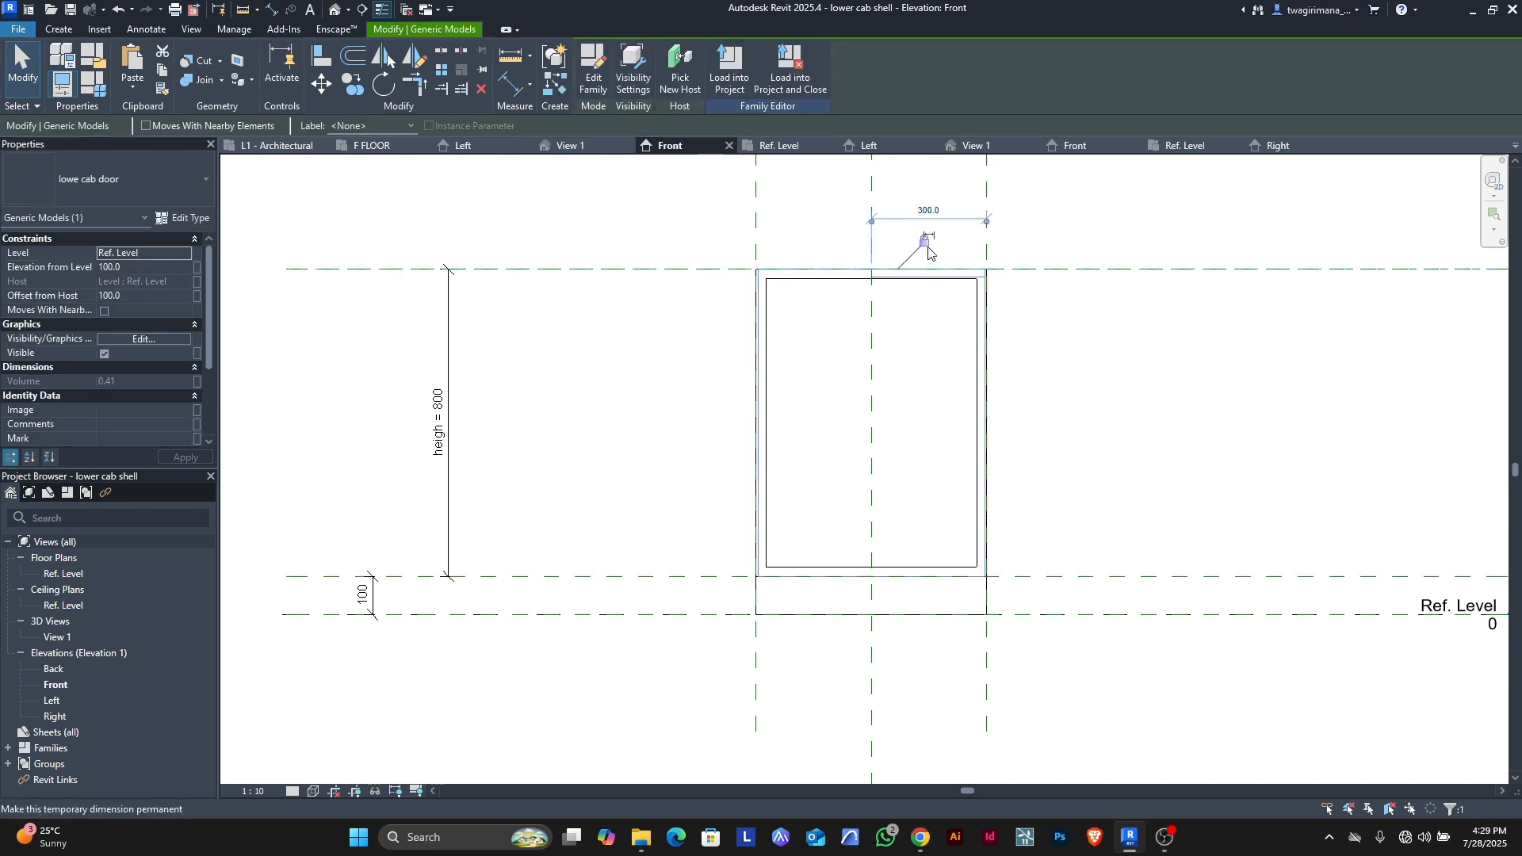
key("Escape")
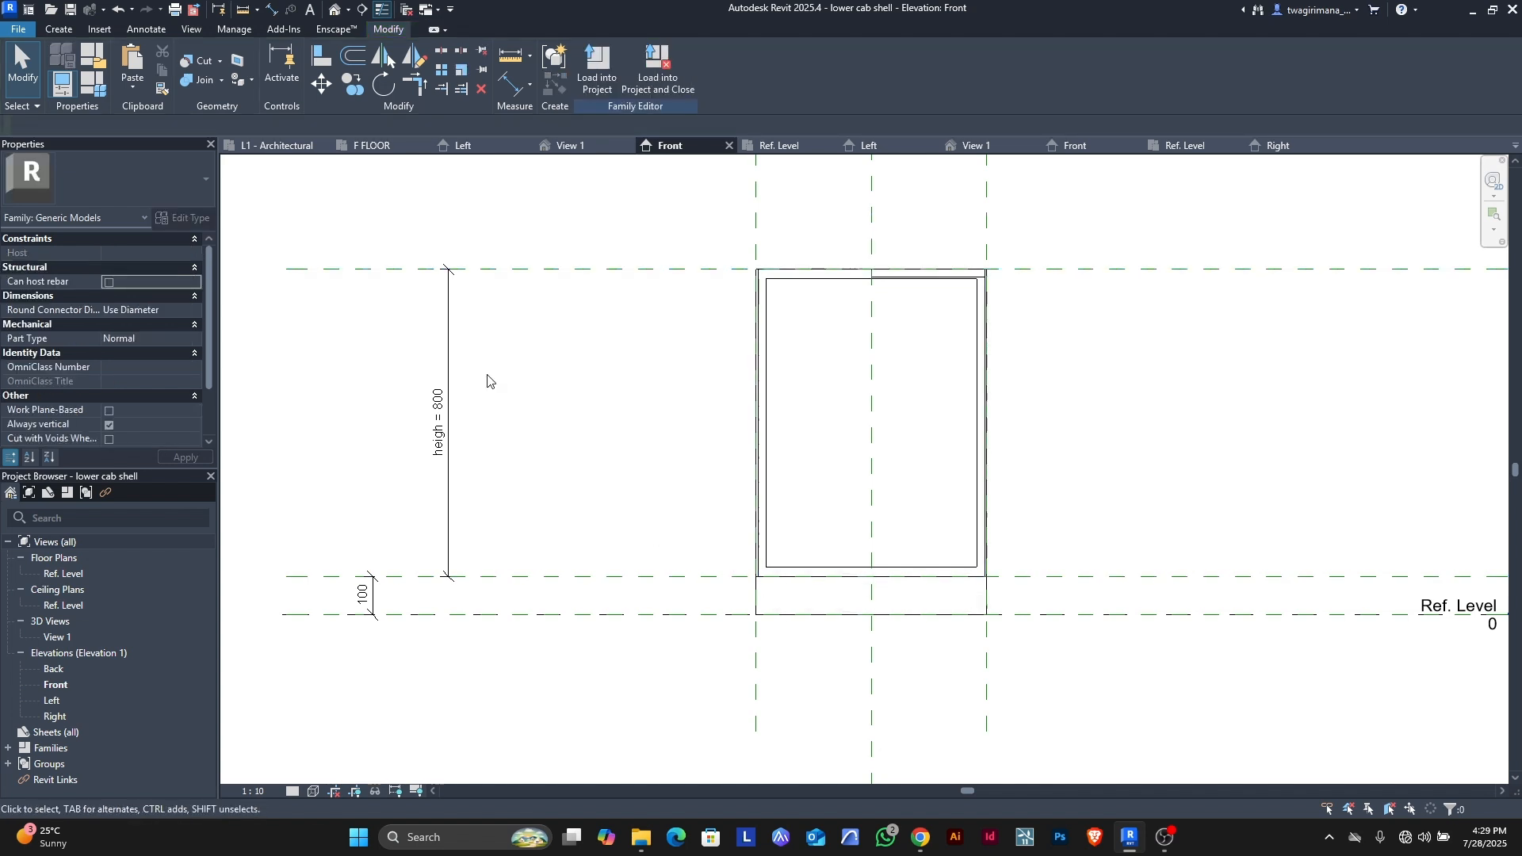
key("a")
key("l")
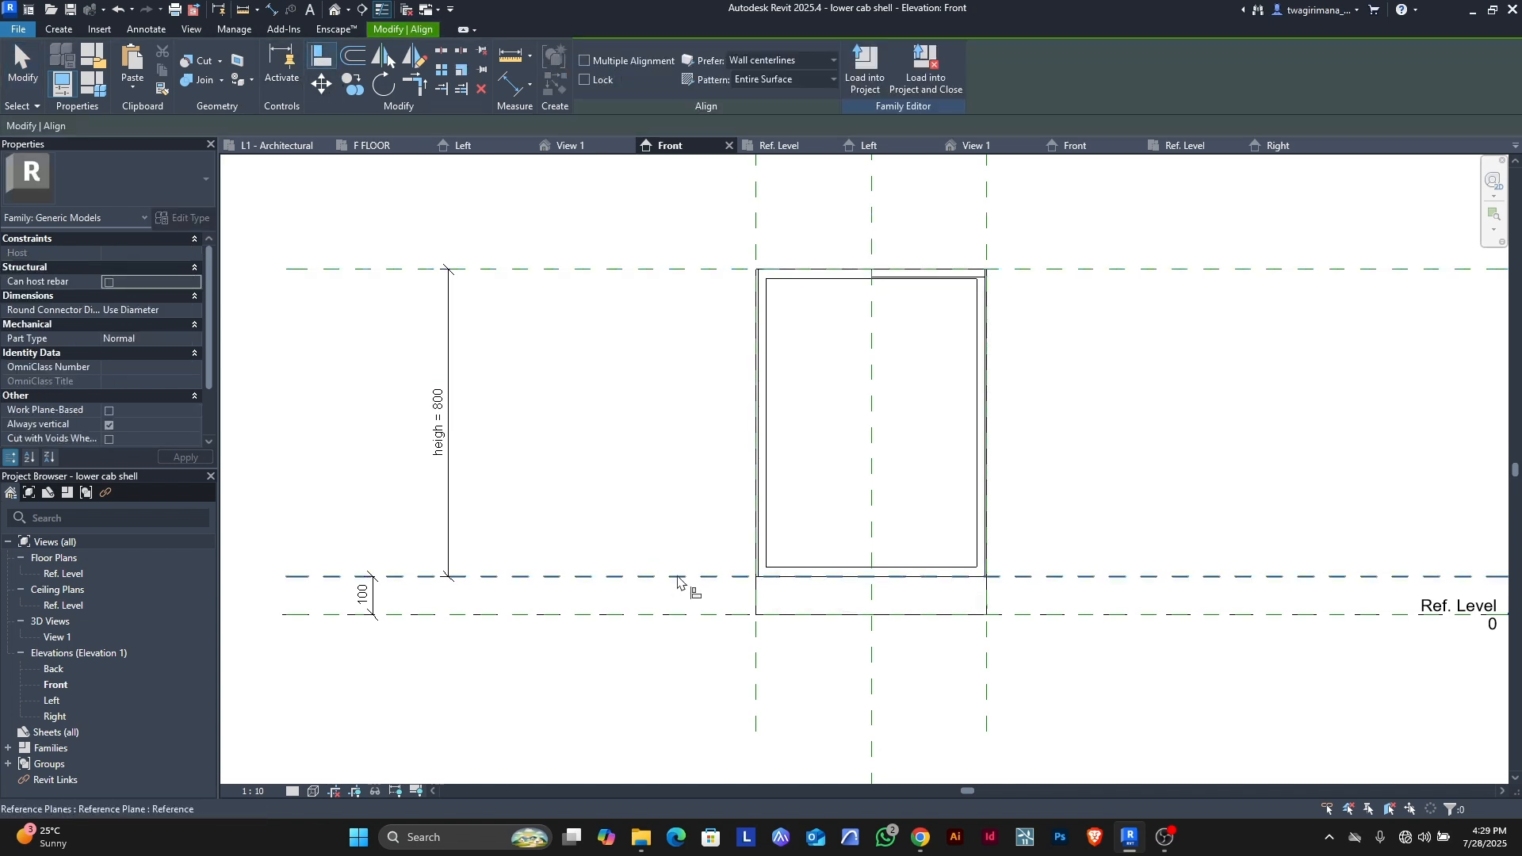
left_click(797, 577)
left_click(816, 578)
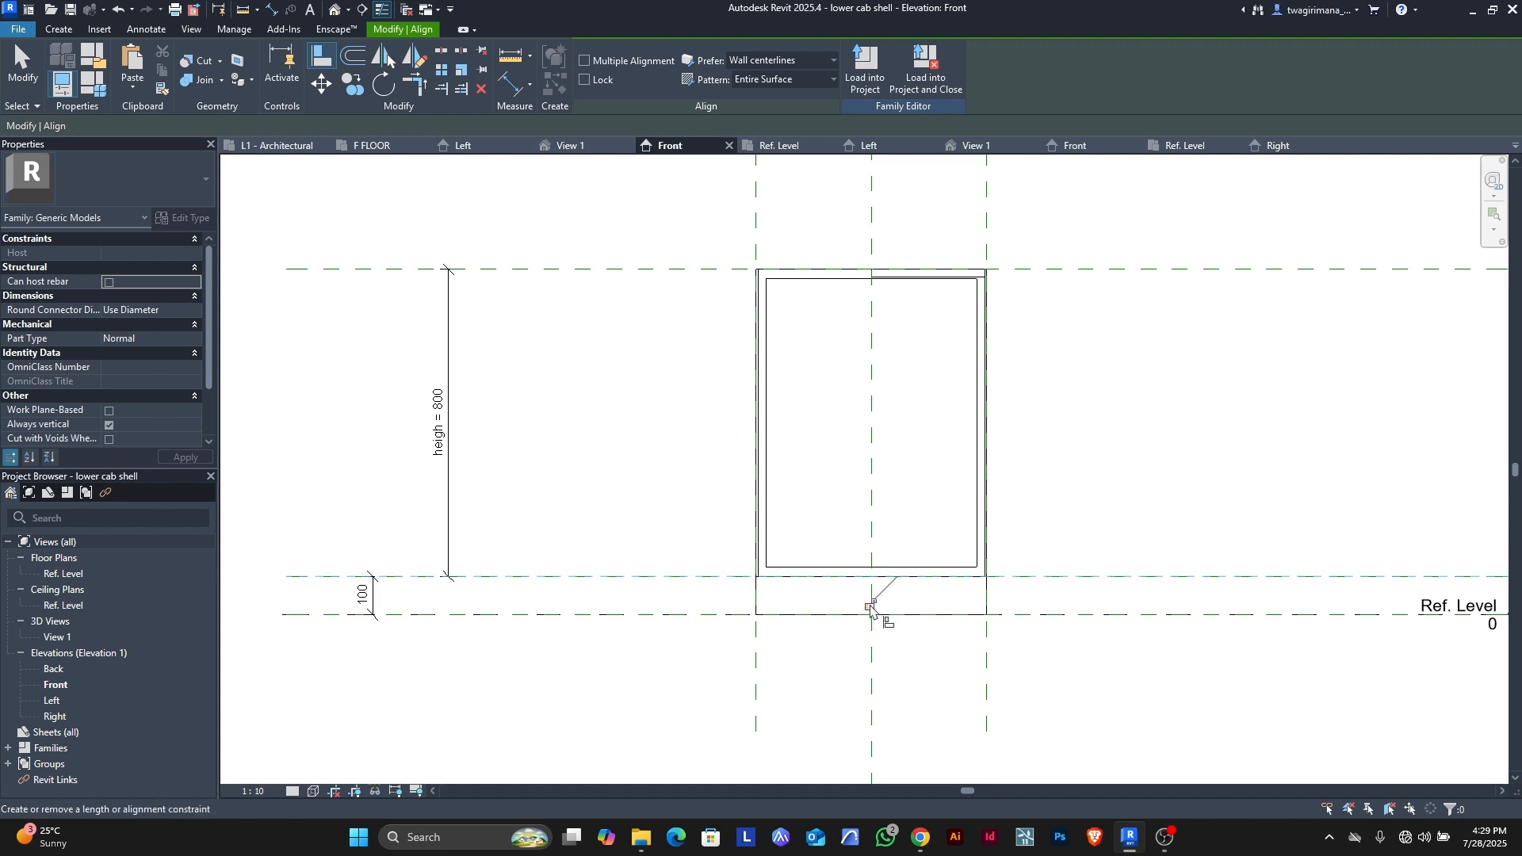
left_click(17, 67)
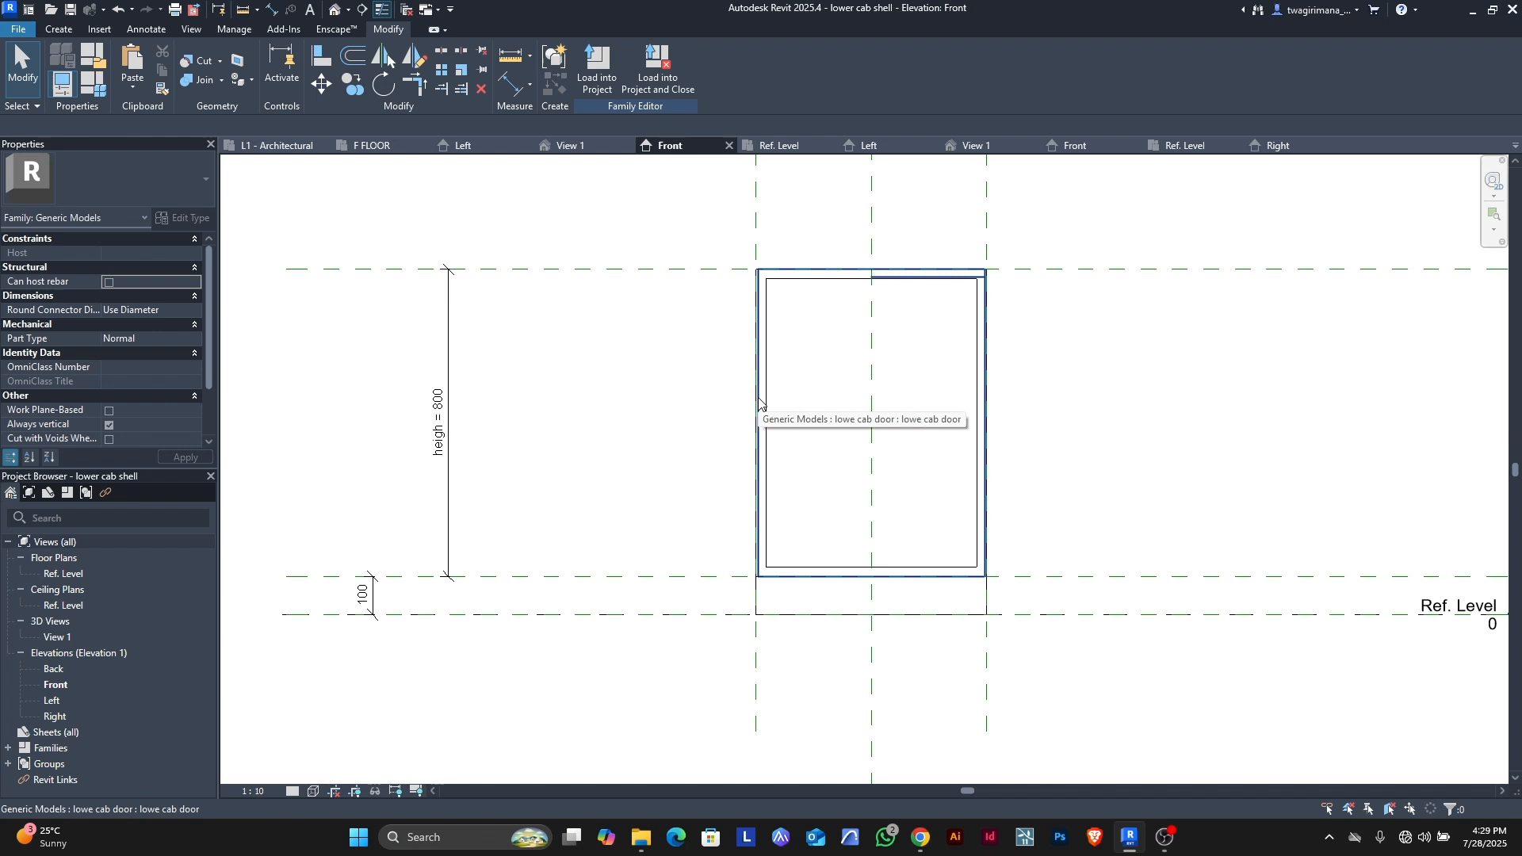
- Set the door h parameter's formula to heigh - 10 mm, apply it and accept the family types
left_click(577, 146)
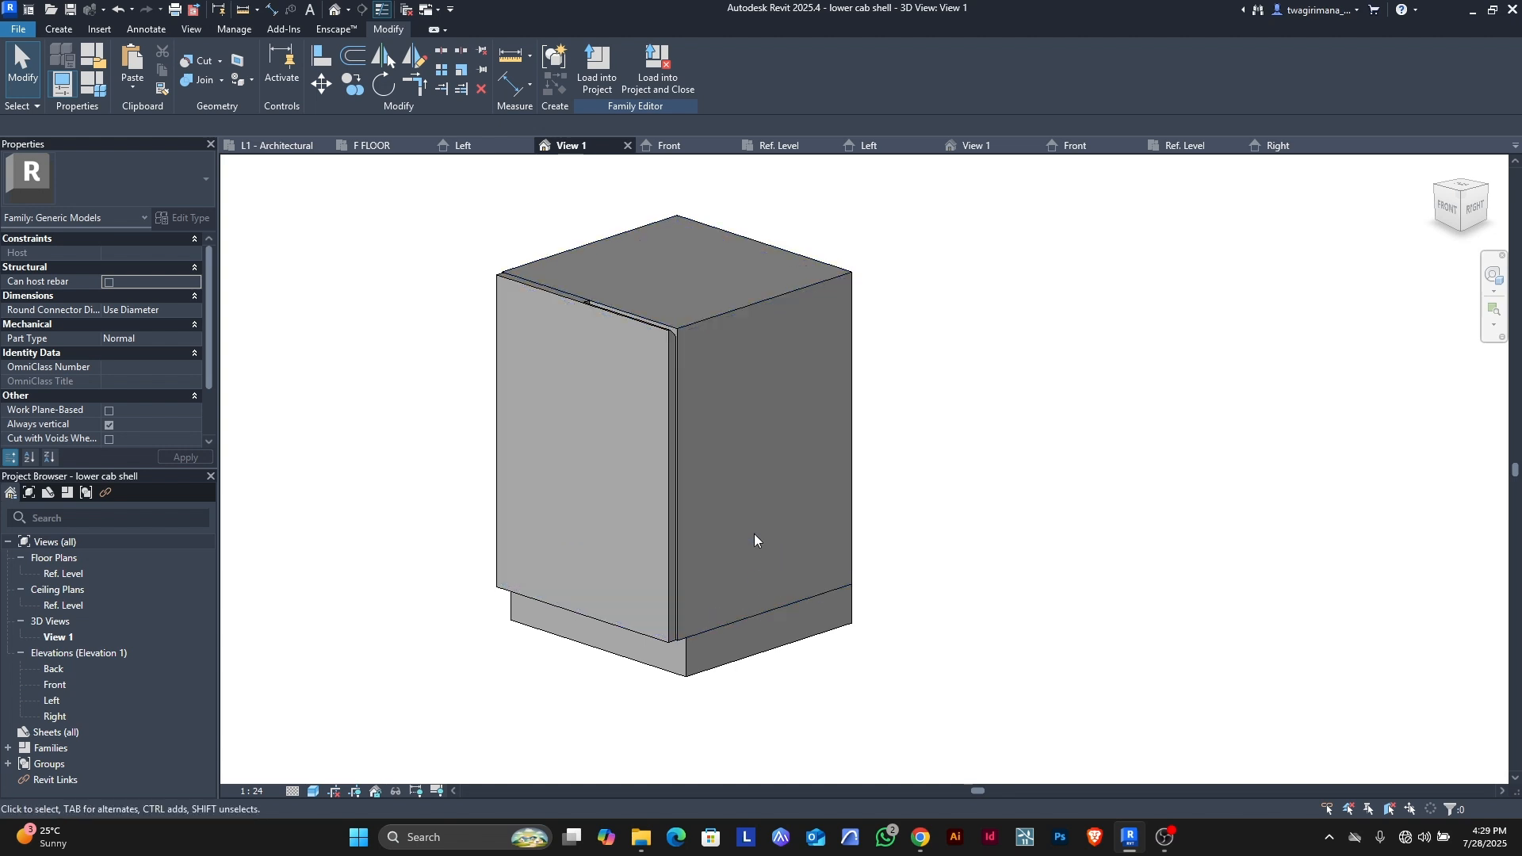
left_click(98, 87)
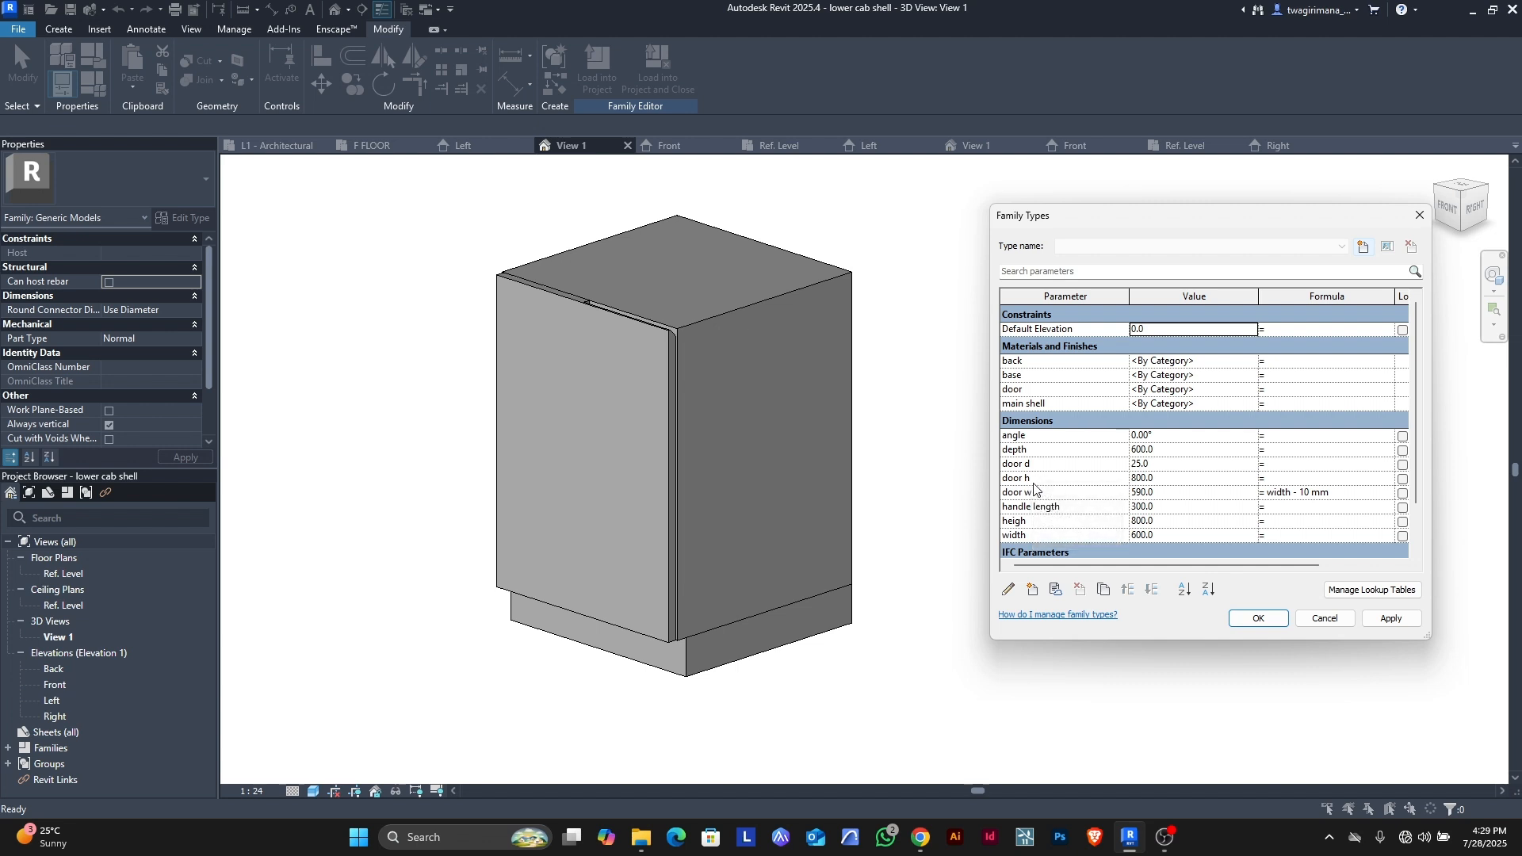
left_click(1275, 480)
type("heig")
type("h-")
type("10mm")
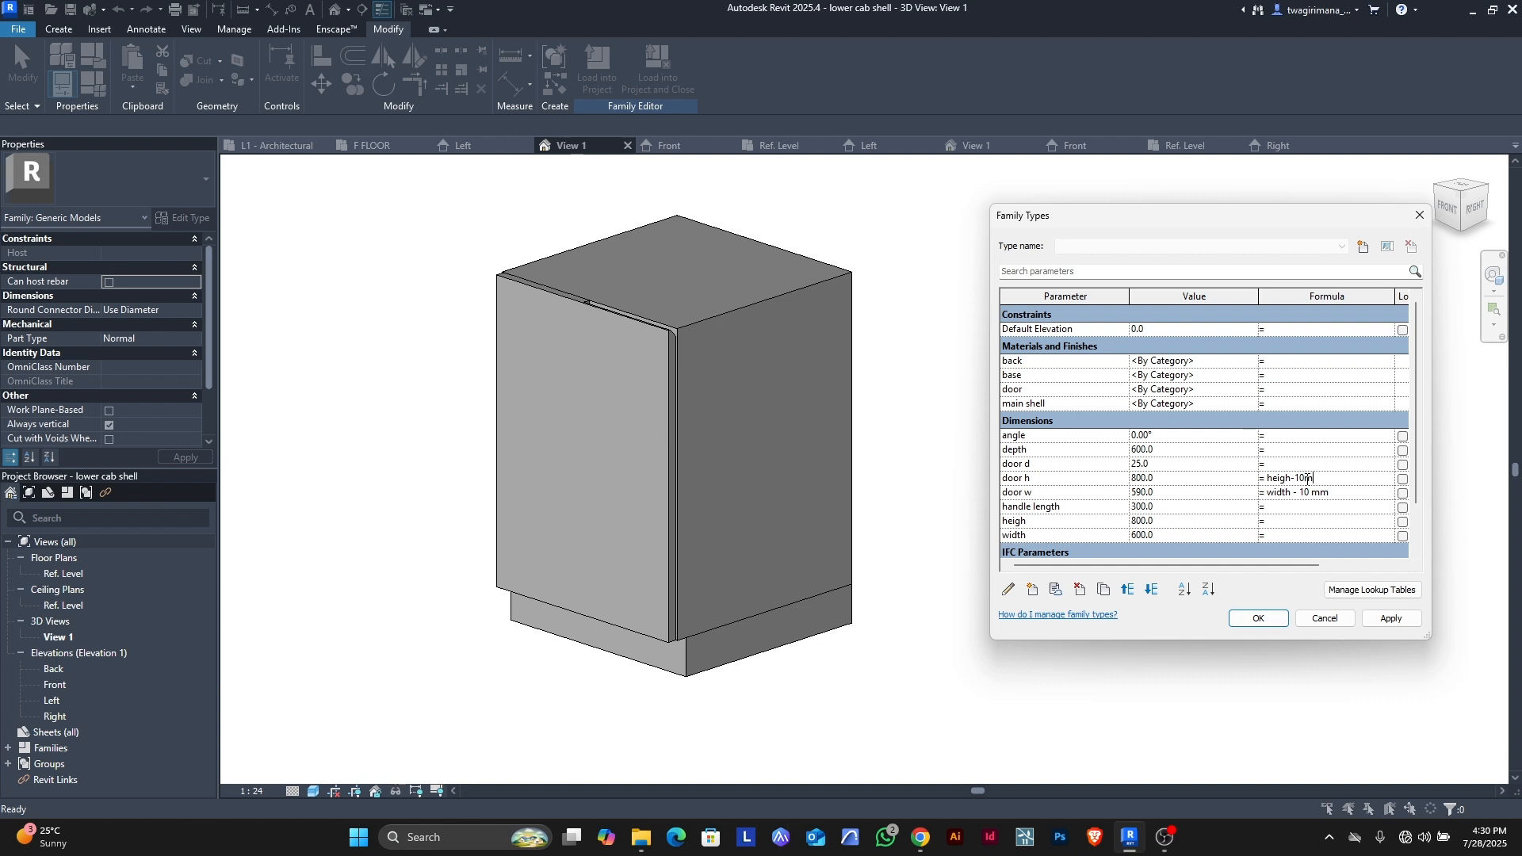
left_click(1364, 623)
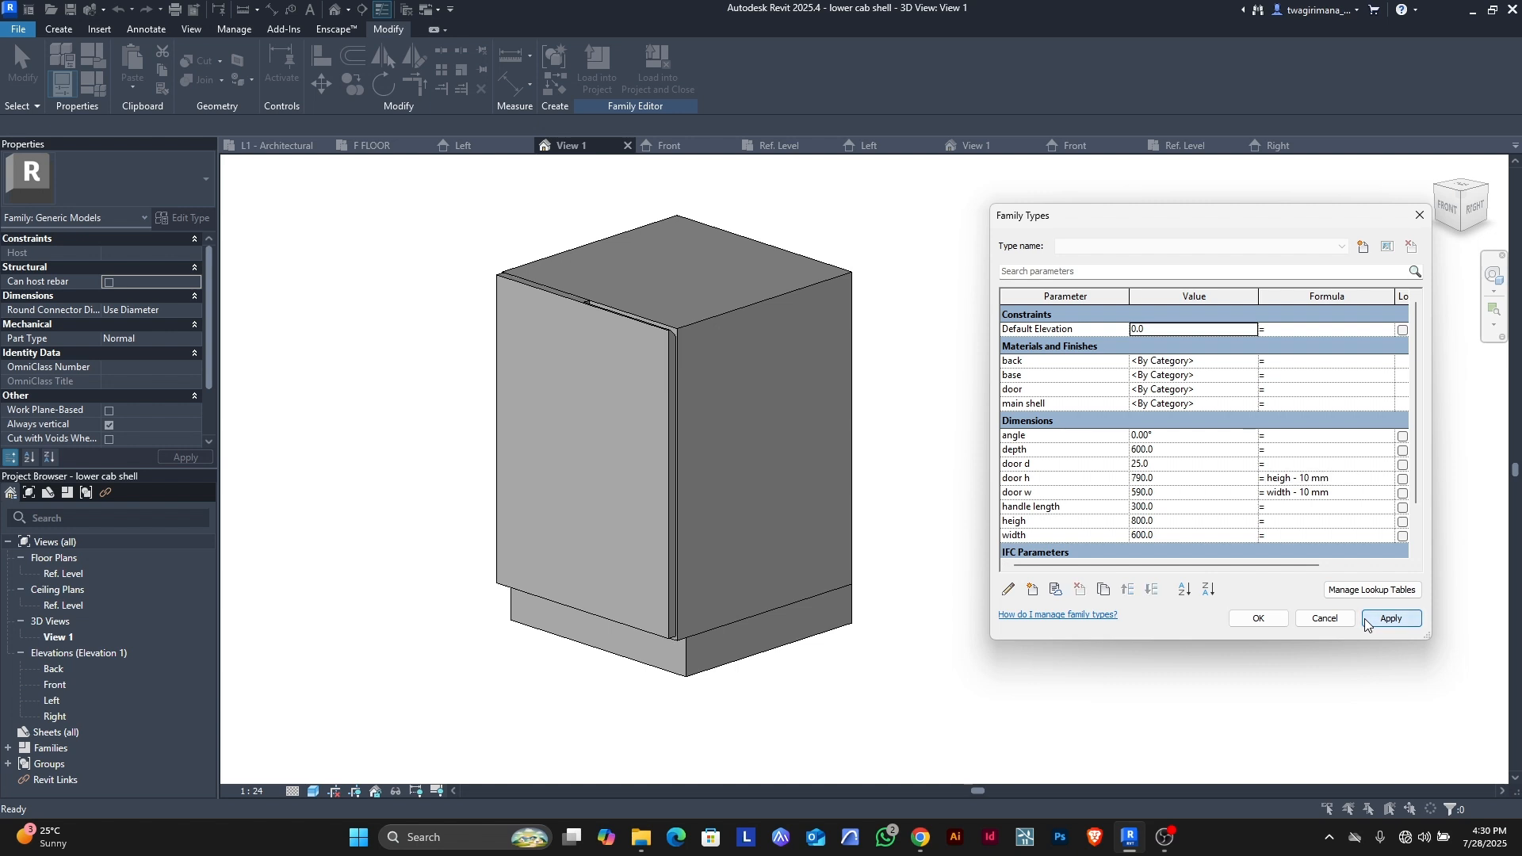
left_click(1258, 618)
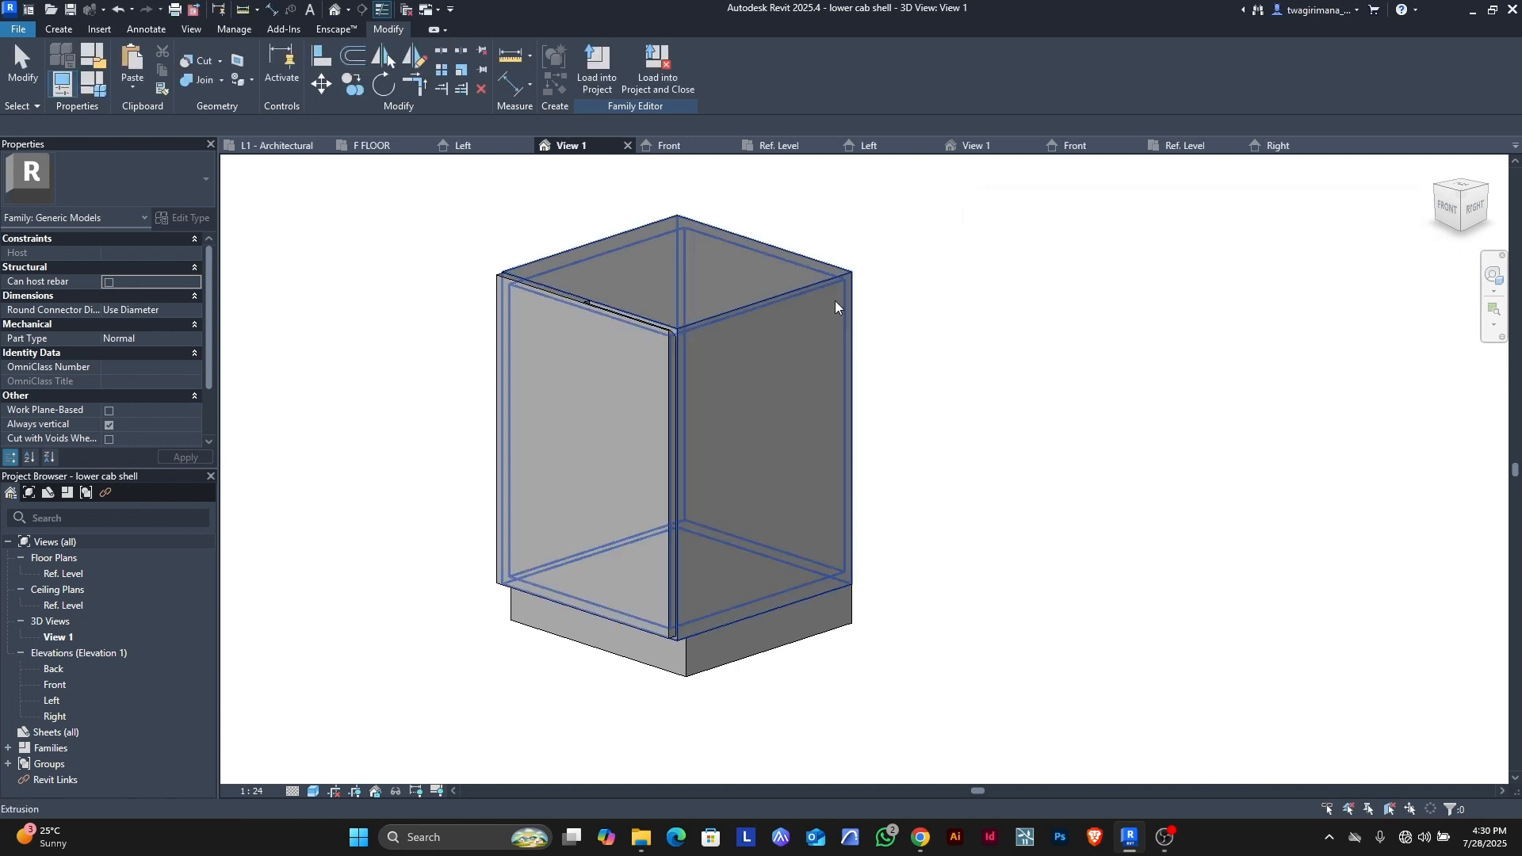
- Inspect the door's top and bottom edges against the shell in the front elevation and undo the door height formula
left_click(691, 147)
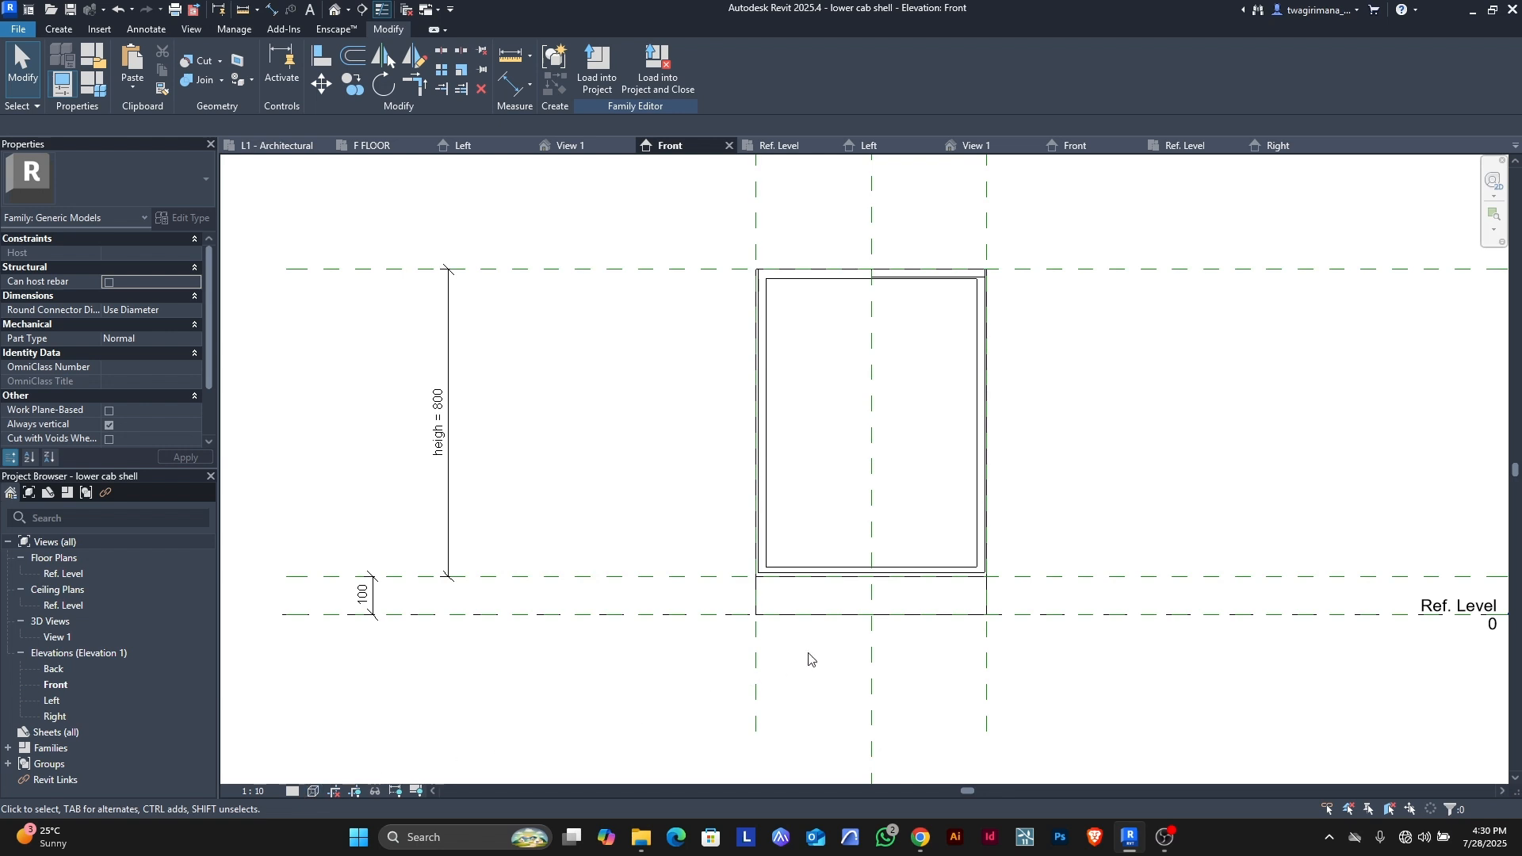
scroll(797, 290, "up", 3)
scroll(795, 287, "up", 1)
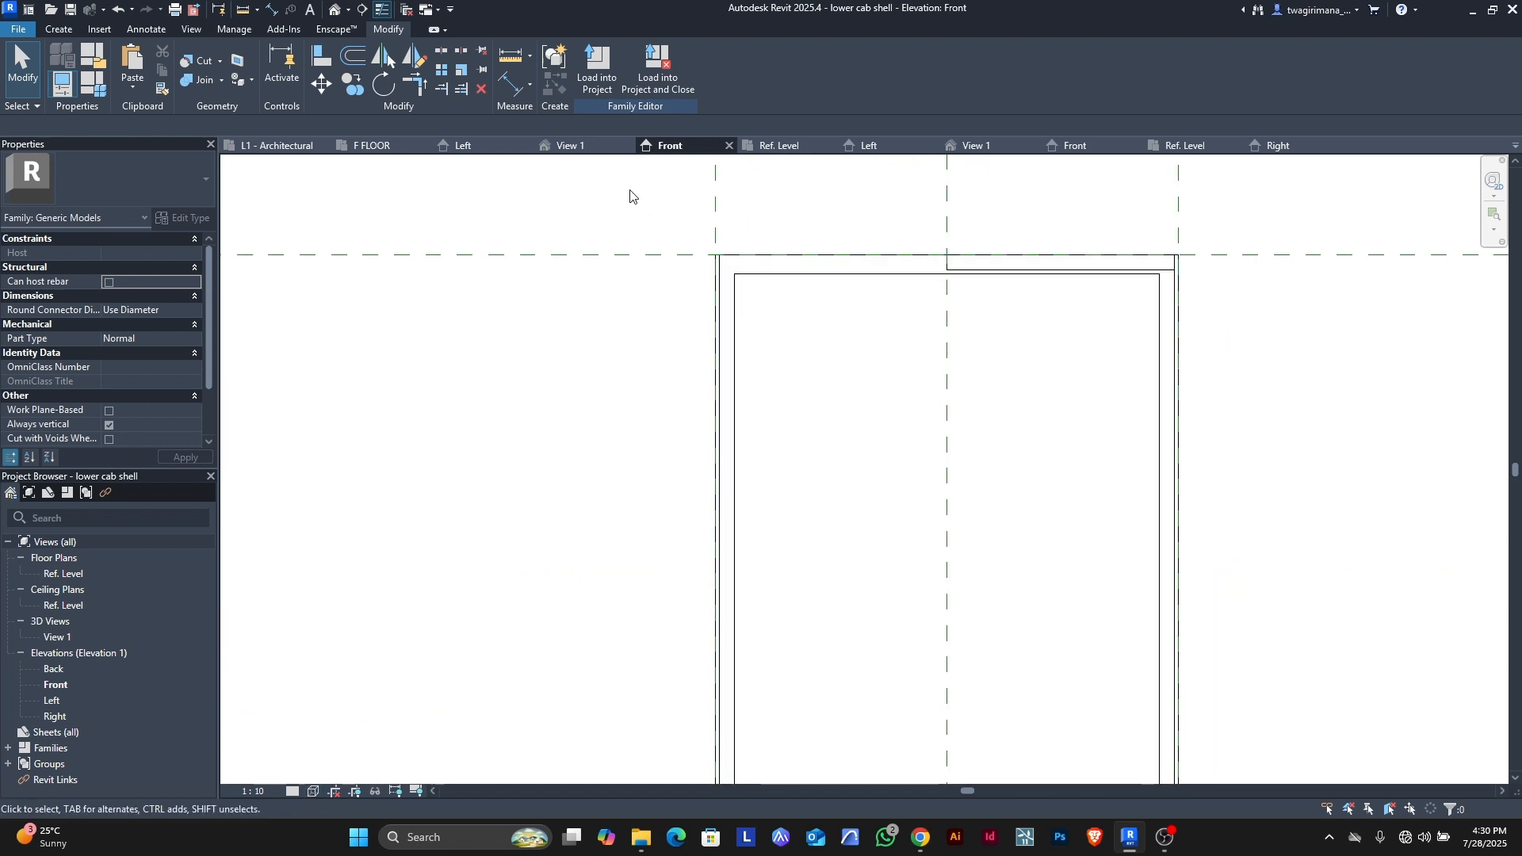
left_click(723, 276)
scroll(723, 277, "down", 2)
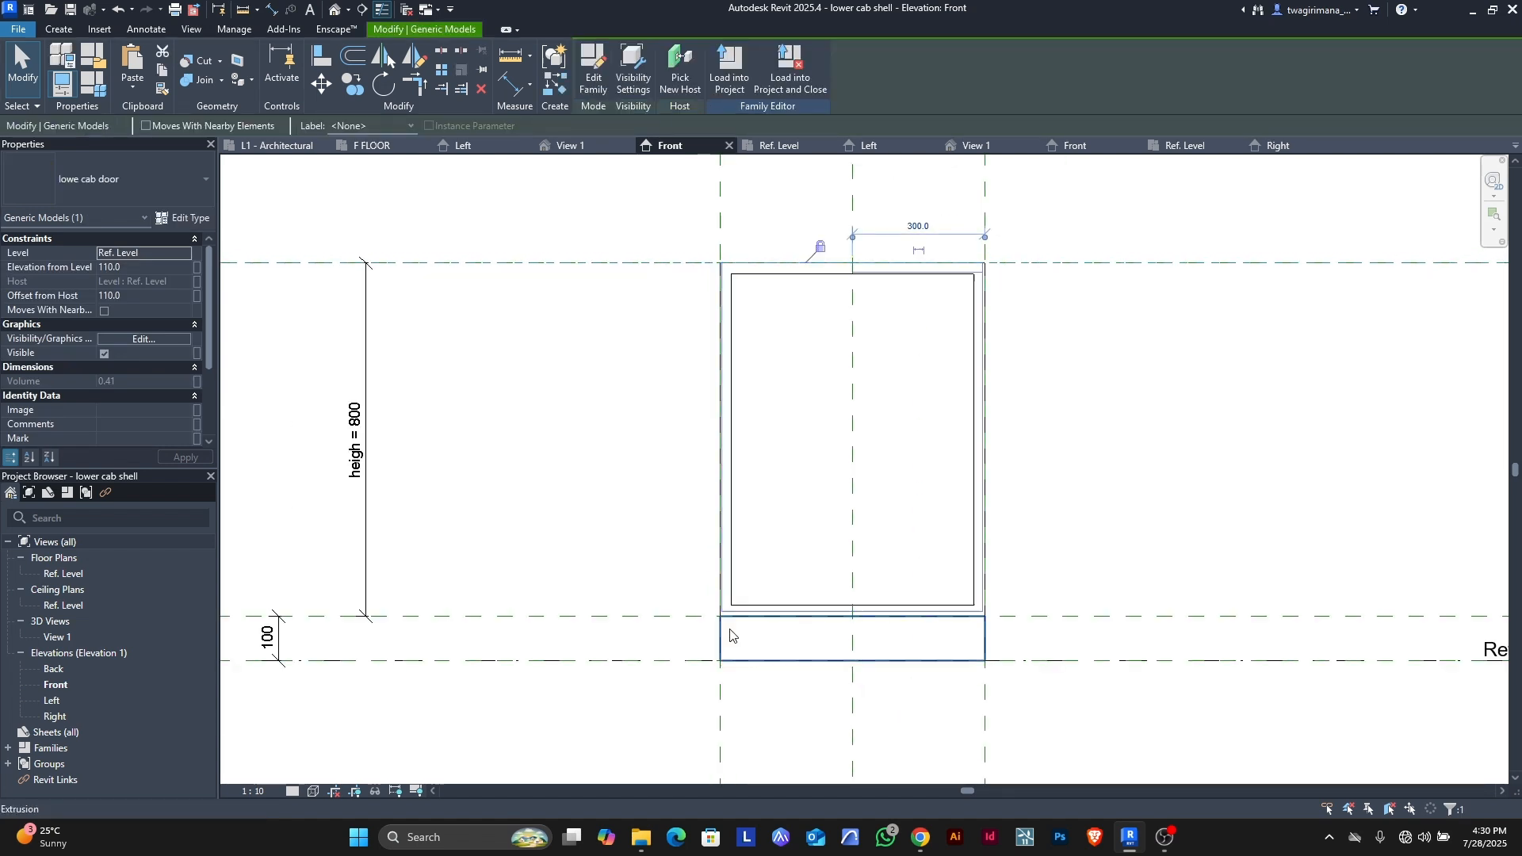
scroll(733, 630, "up", 3)
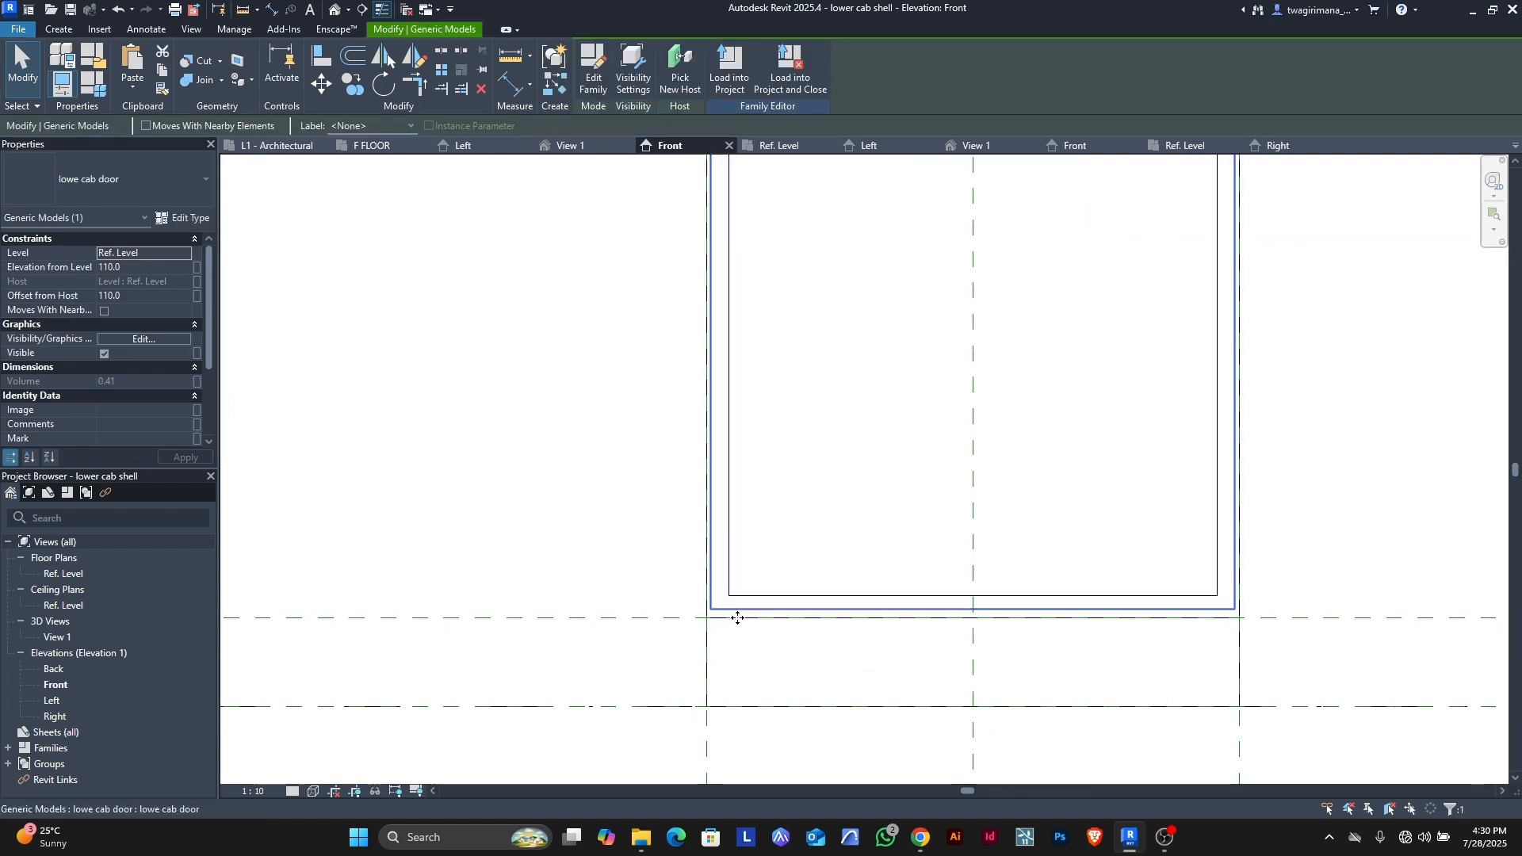
scroll(739, 615, "down", 3)
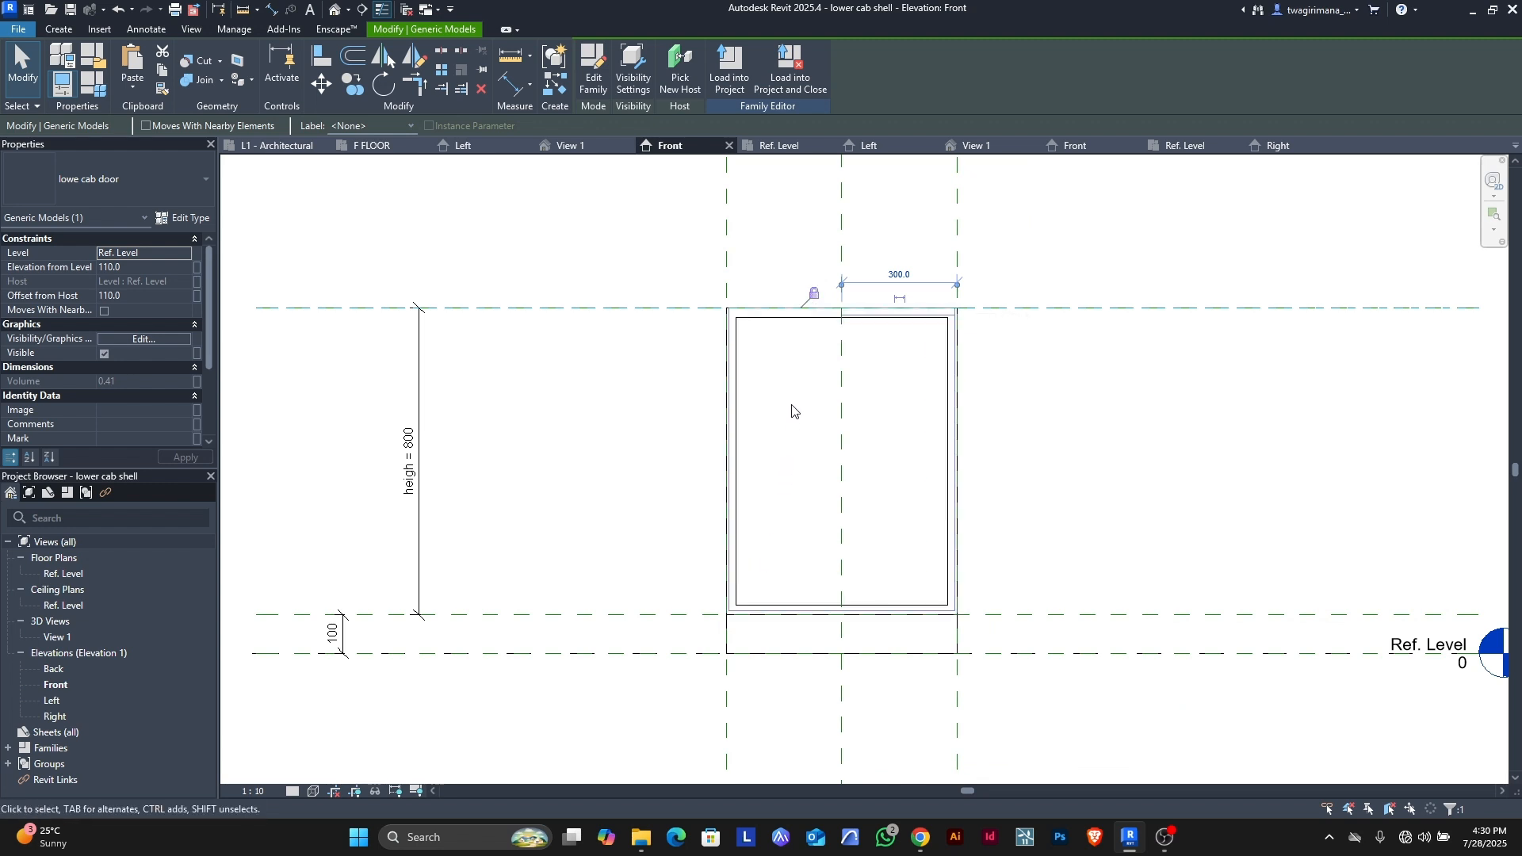
scroll(764, 325, "up", 4)
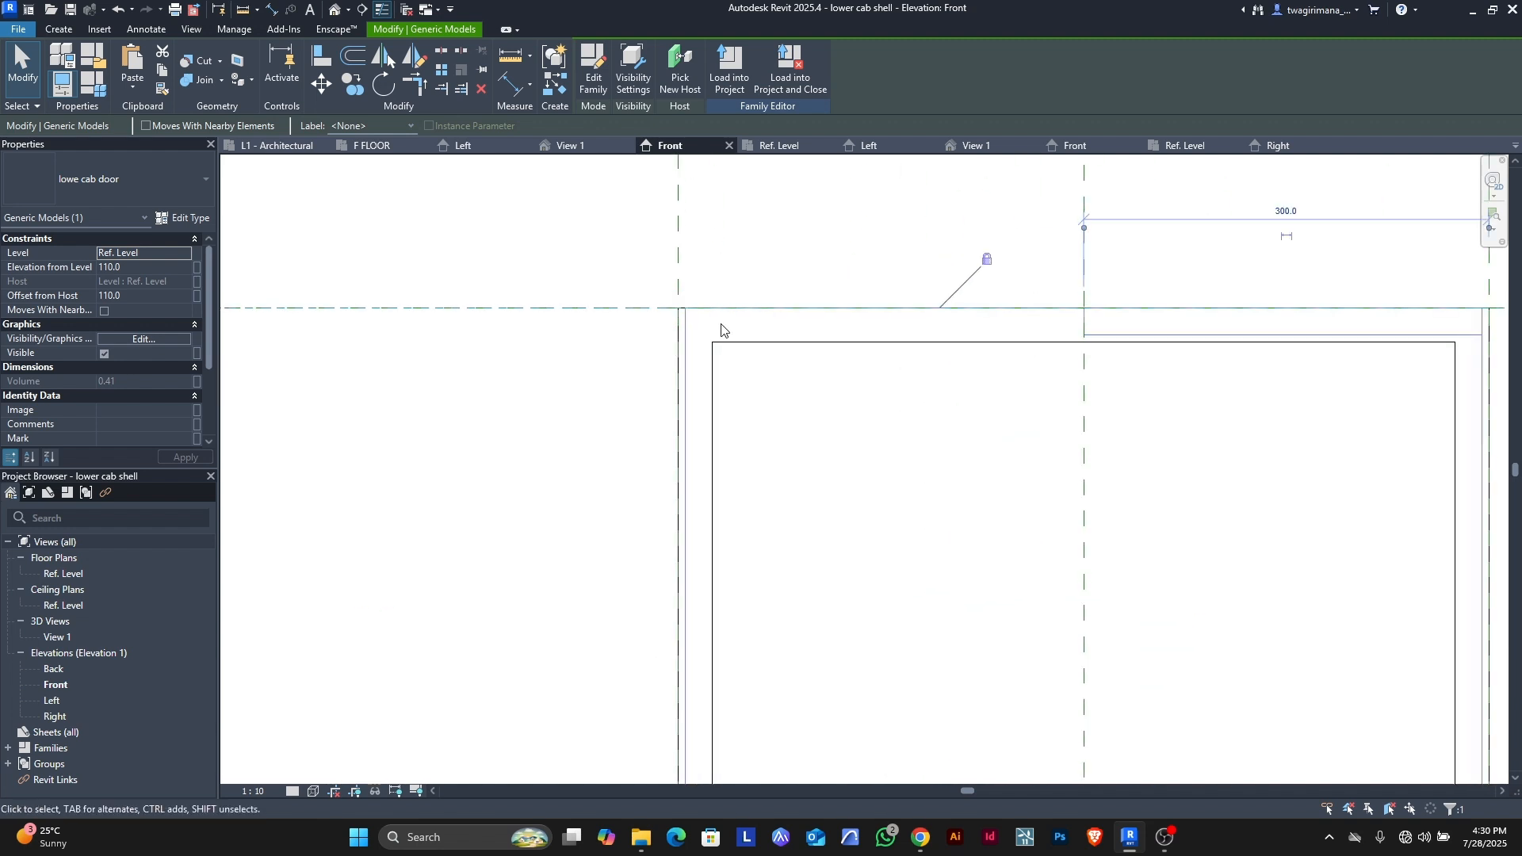
scroll(764, 295, "down", 3)
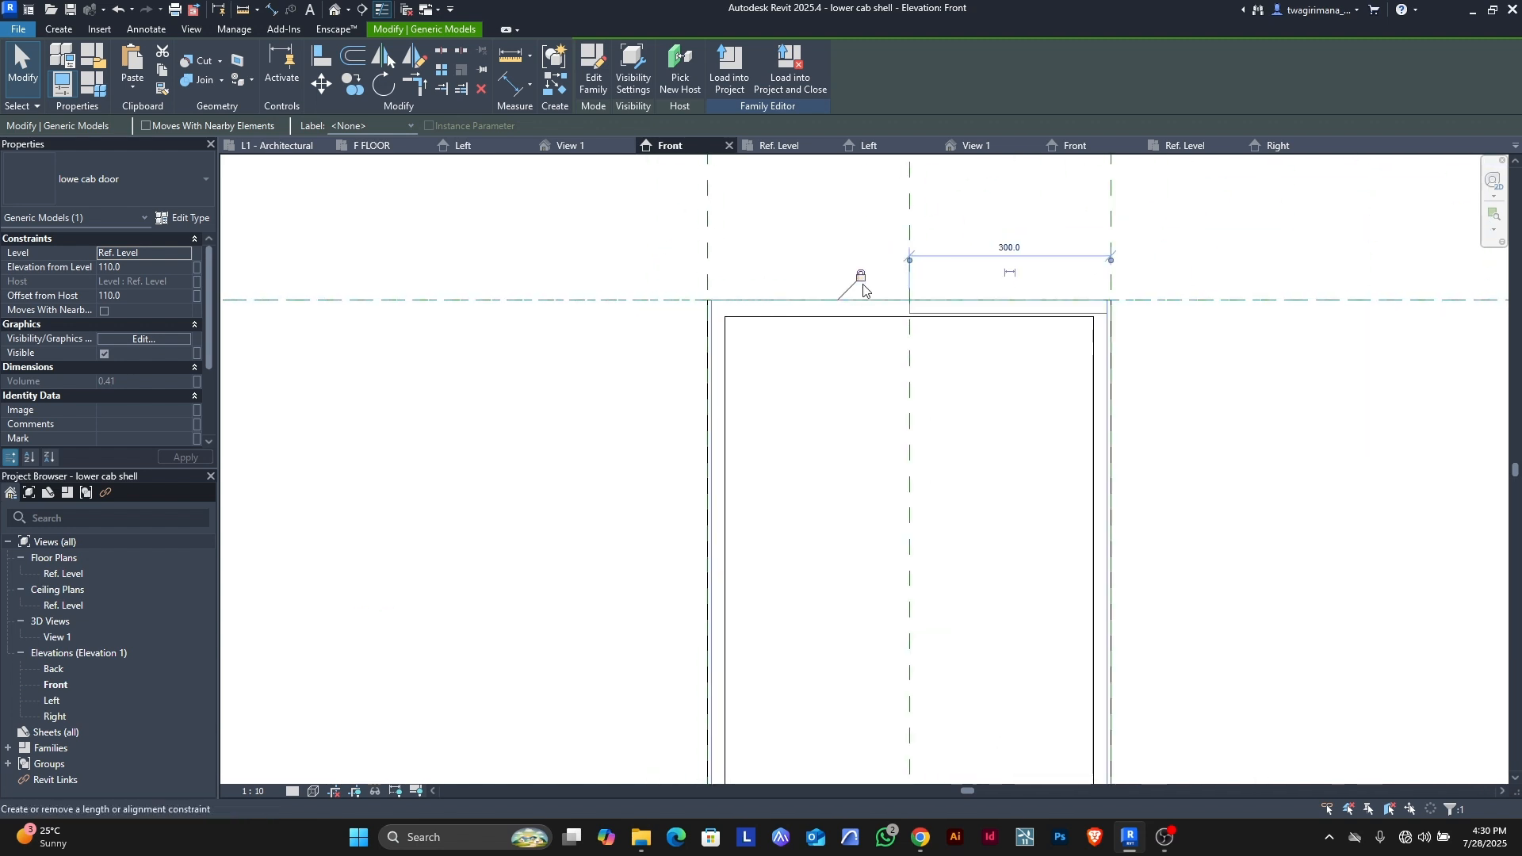
scroll(863, 289, "down", 3)
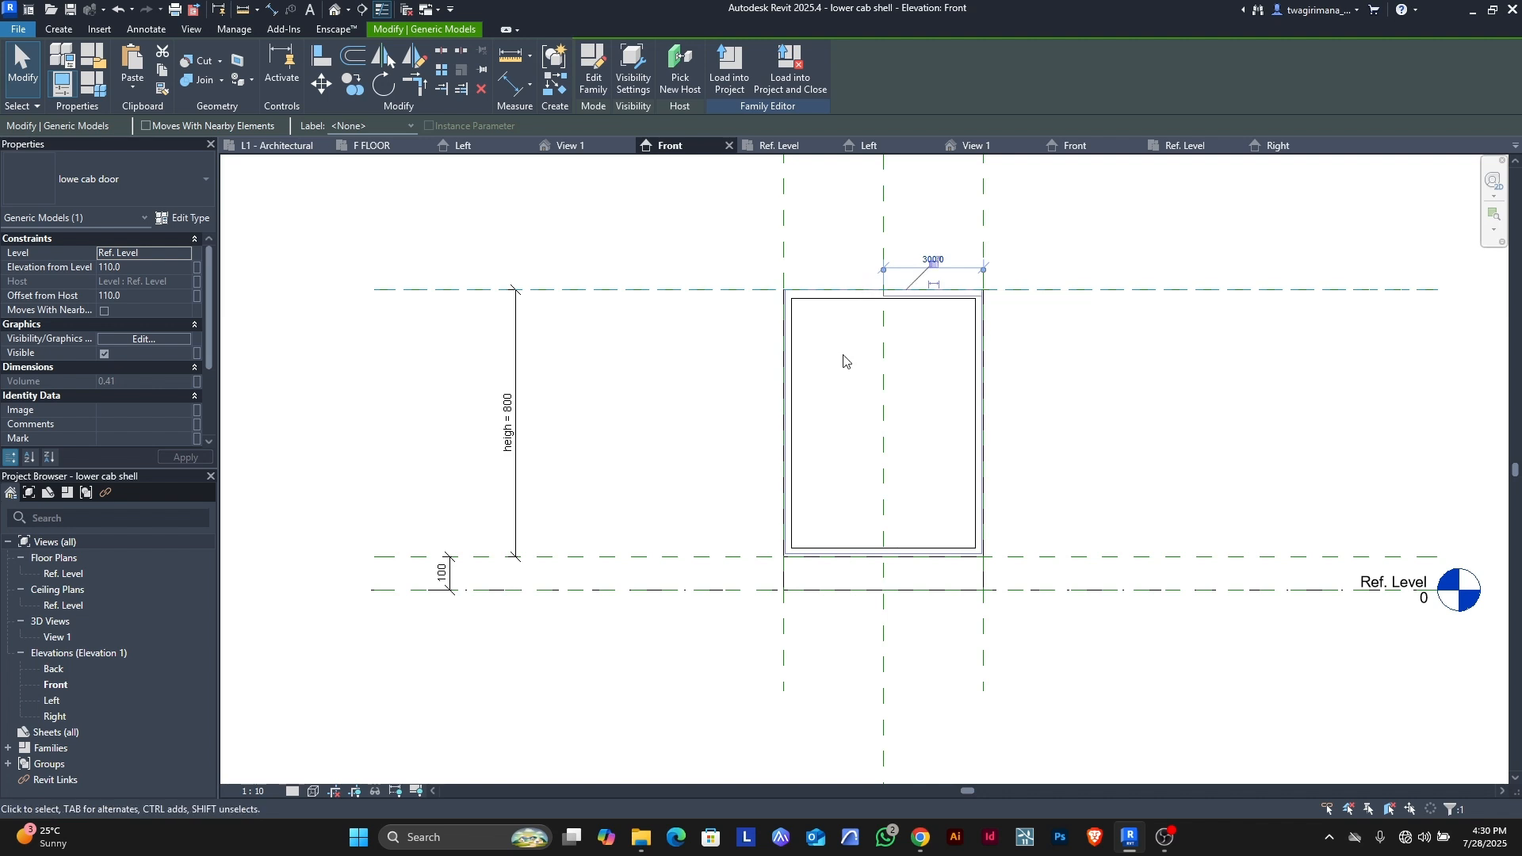
key("Escape")
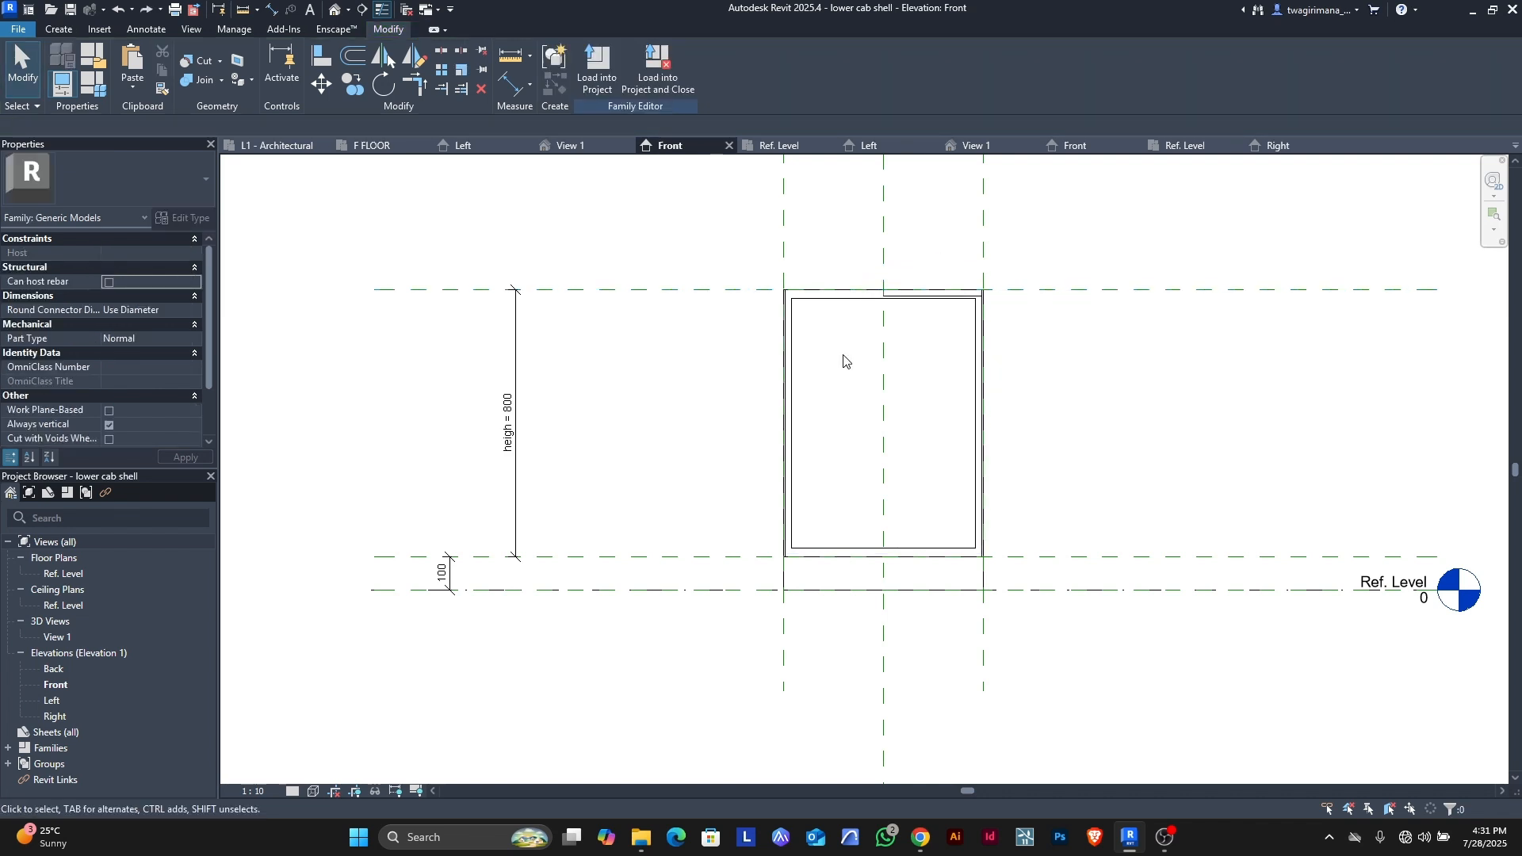
- Nudge the door upward off the shell's top reference plane in the front elevation, removing its top alignment constraint
left_click(789, 354)
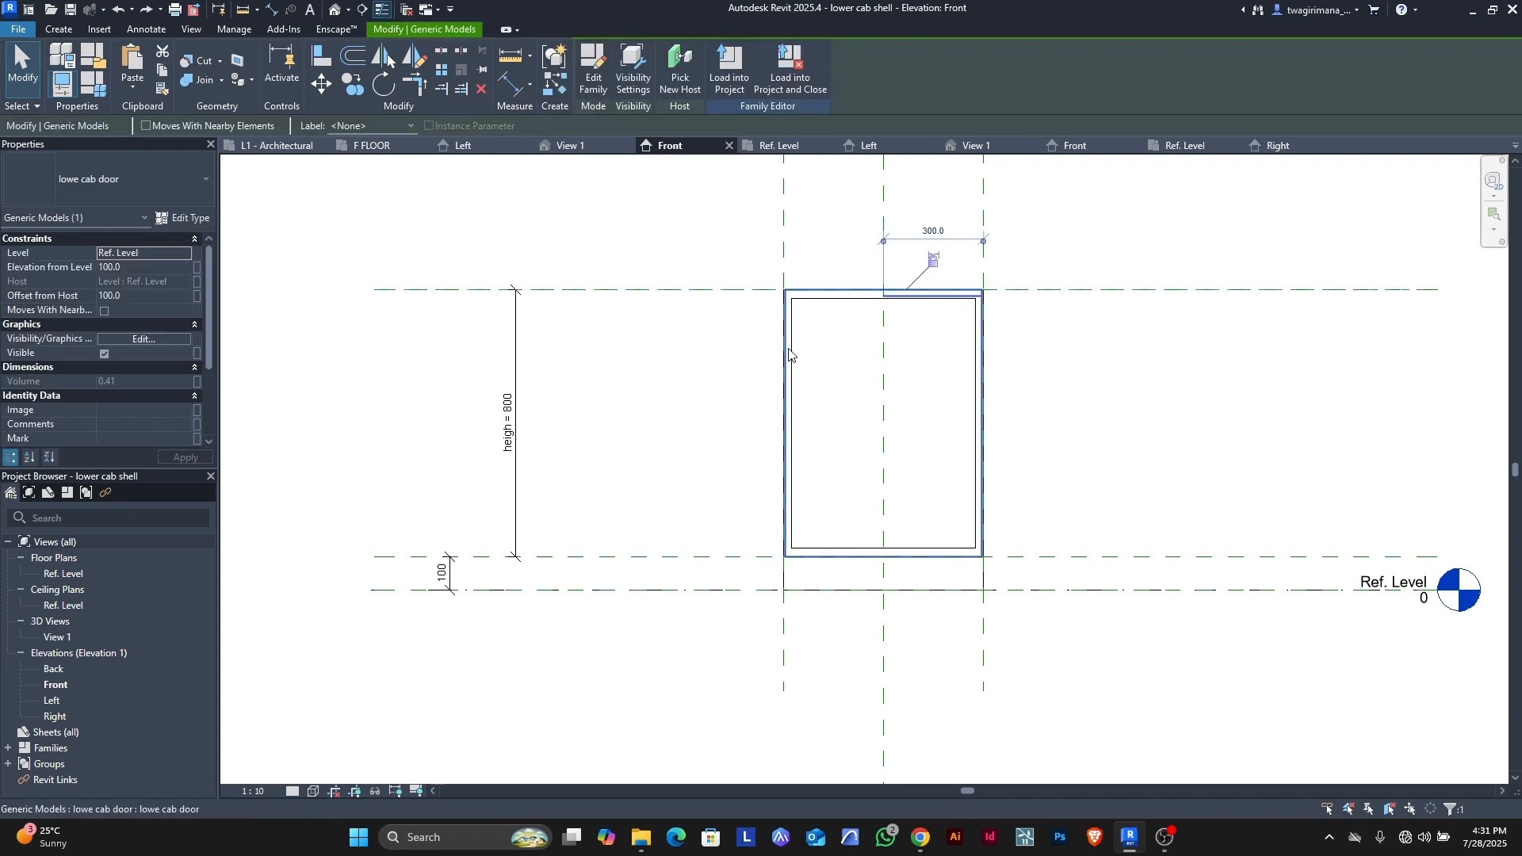
scroll(898, 269, "up", 5)
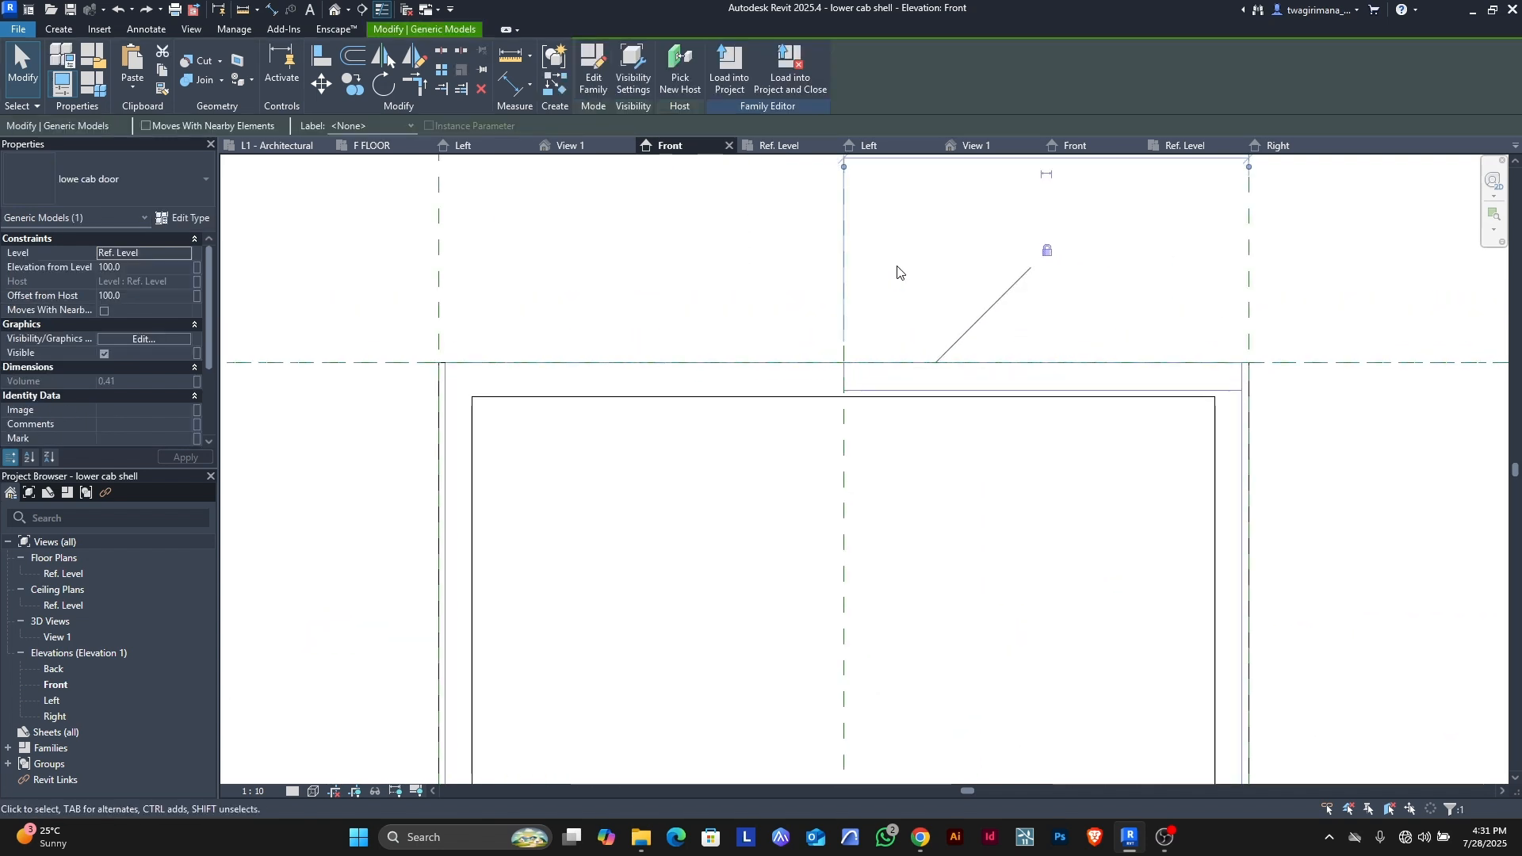
scroll(727, 290, "down", 5)
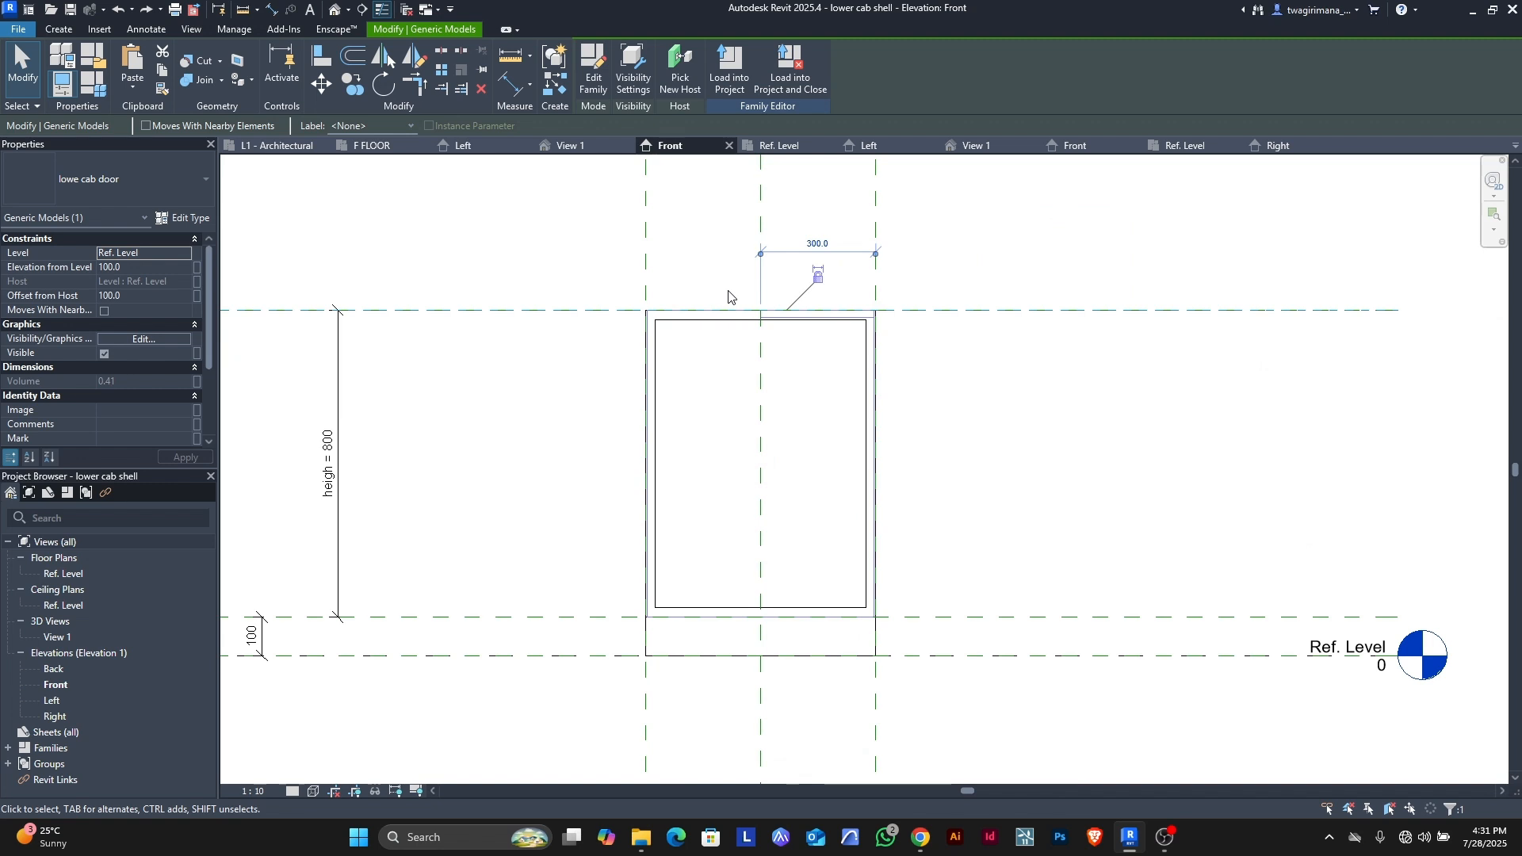
key("Up")
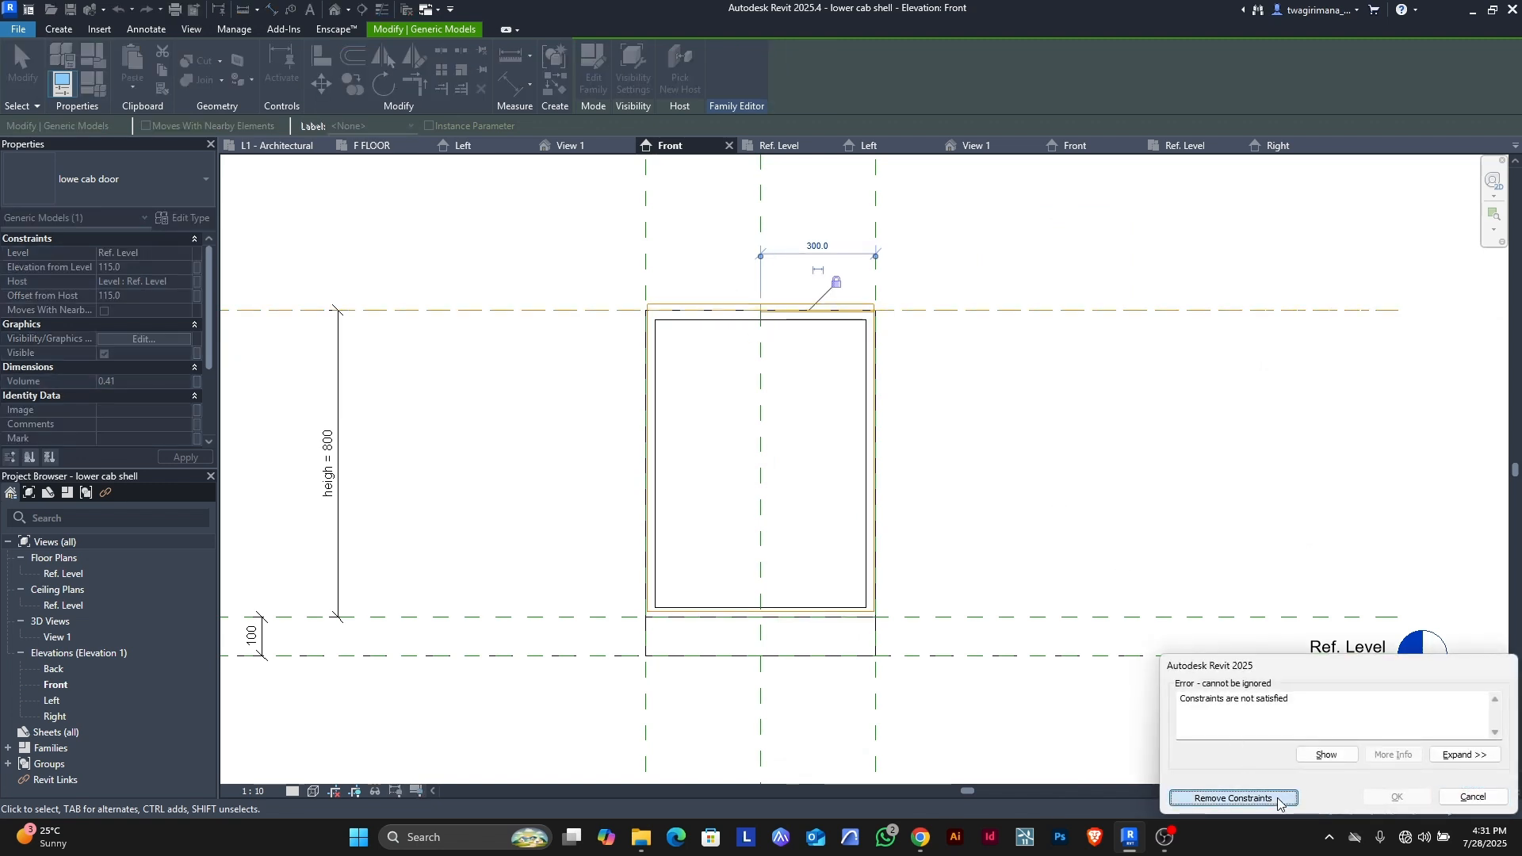
left_click(1233, 798)
key("Up")
key("Up")
key("Up")
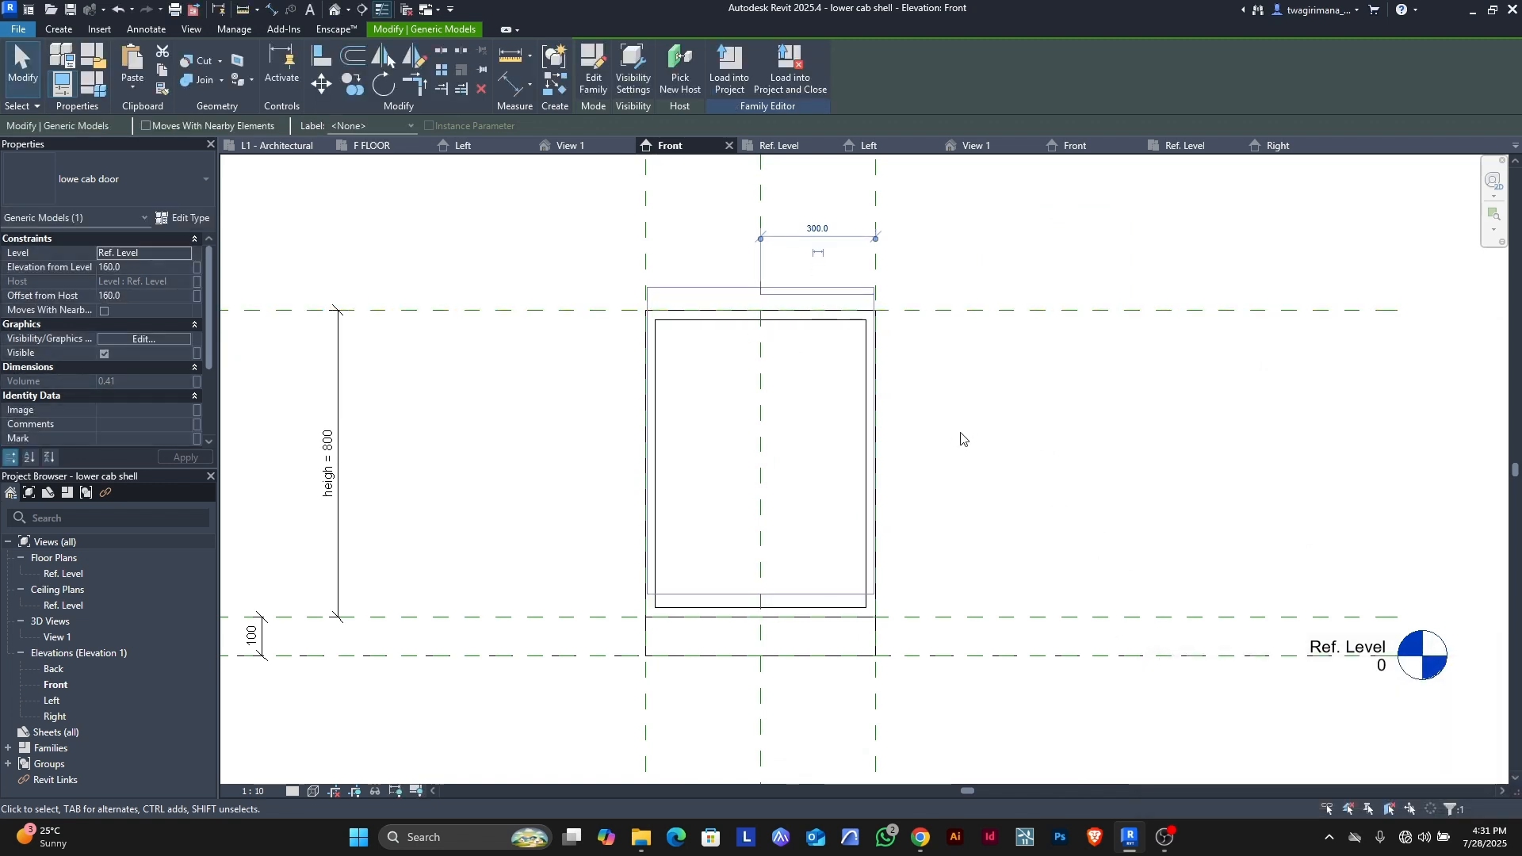
key("Up")
key("Escape")
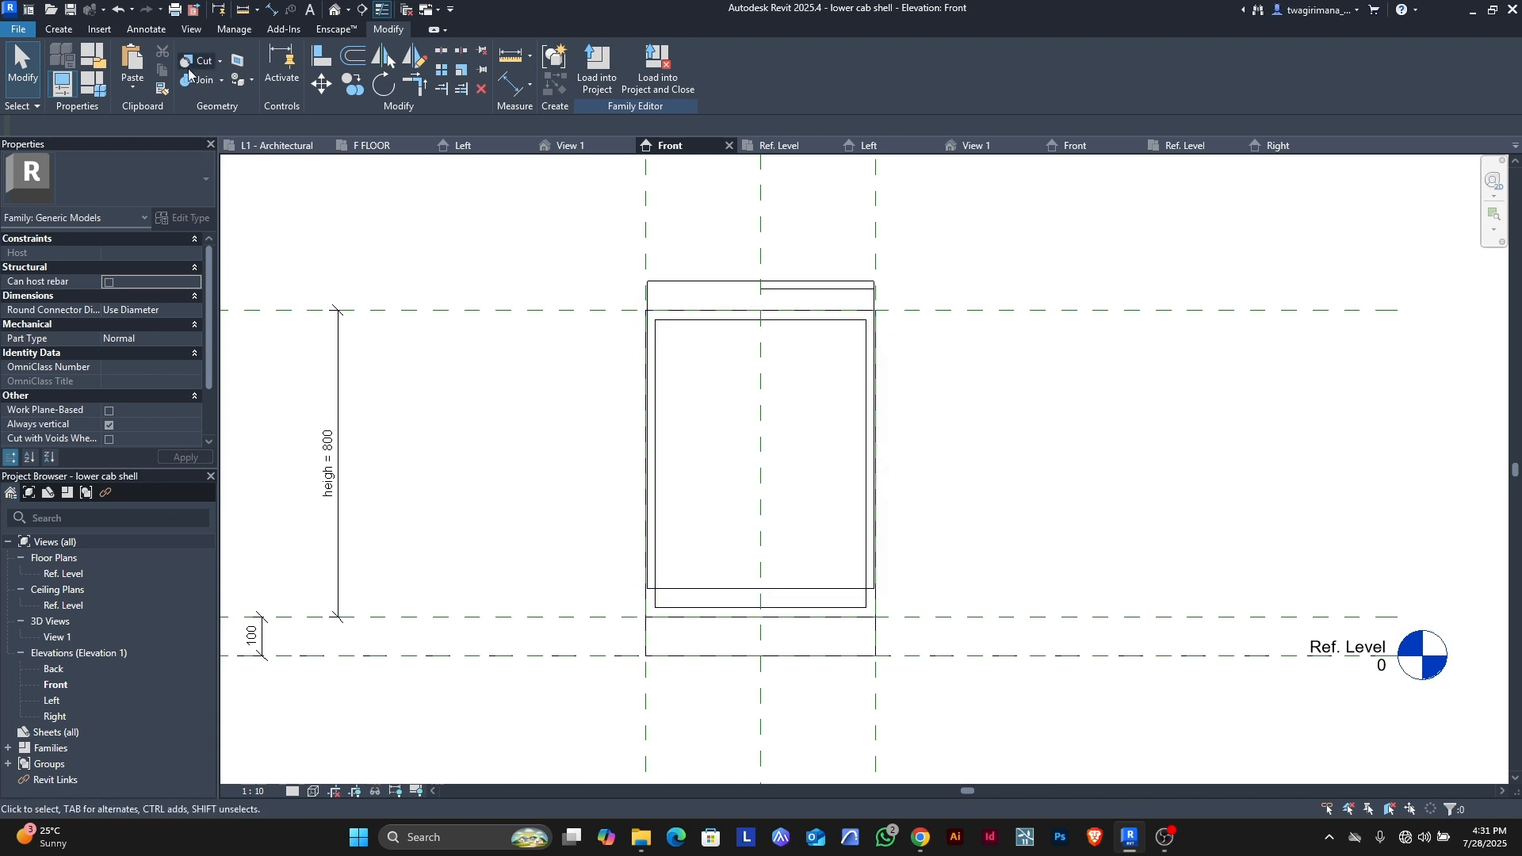
- Align the raised door's bottom edge with the shell's bottom reference plane and lock the alignment
left_click(321, 56)
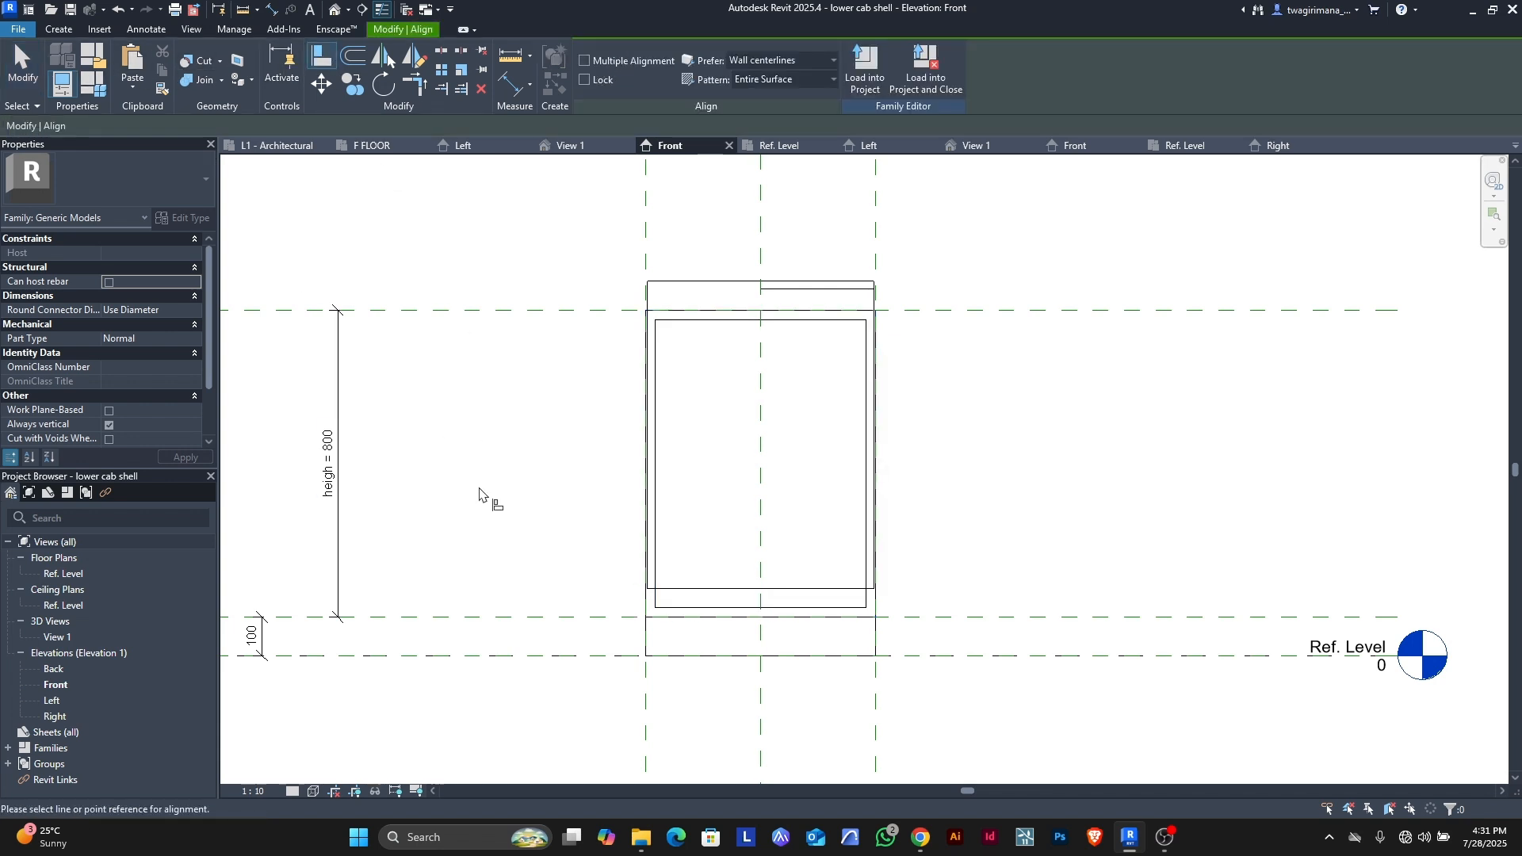
left_click(544, 617)
left_click(705, 590)
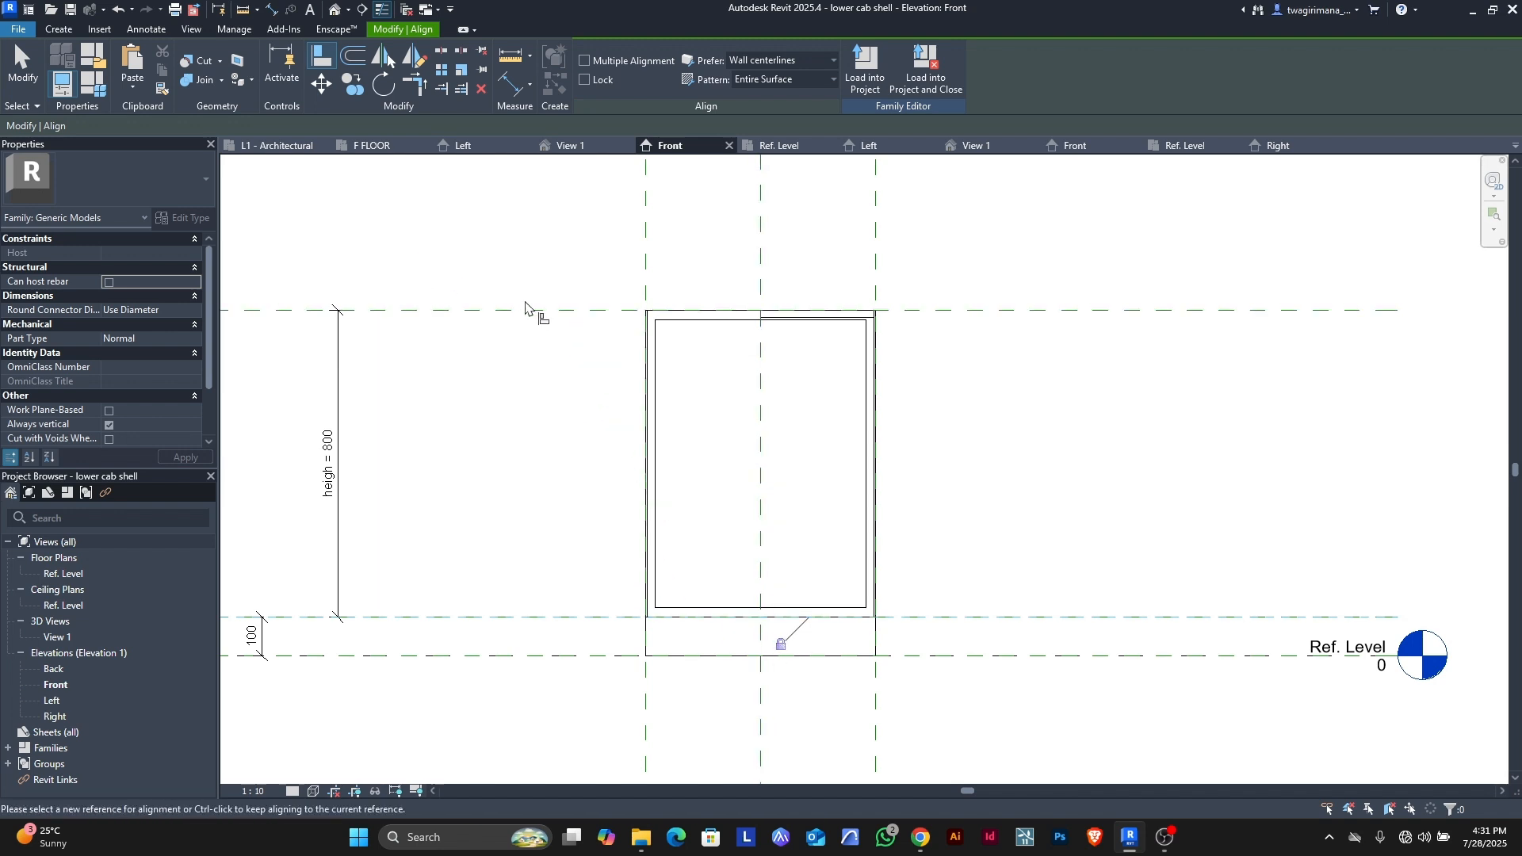
scroll(531, 312, "down", 1)
key("Escape")
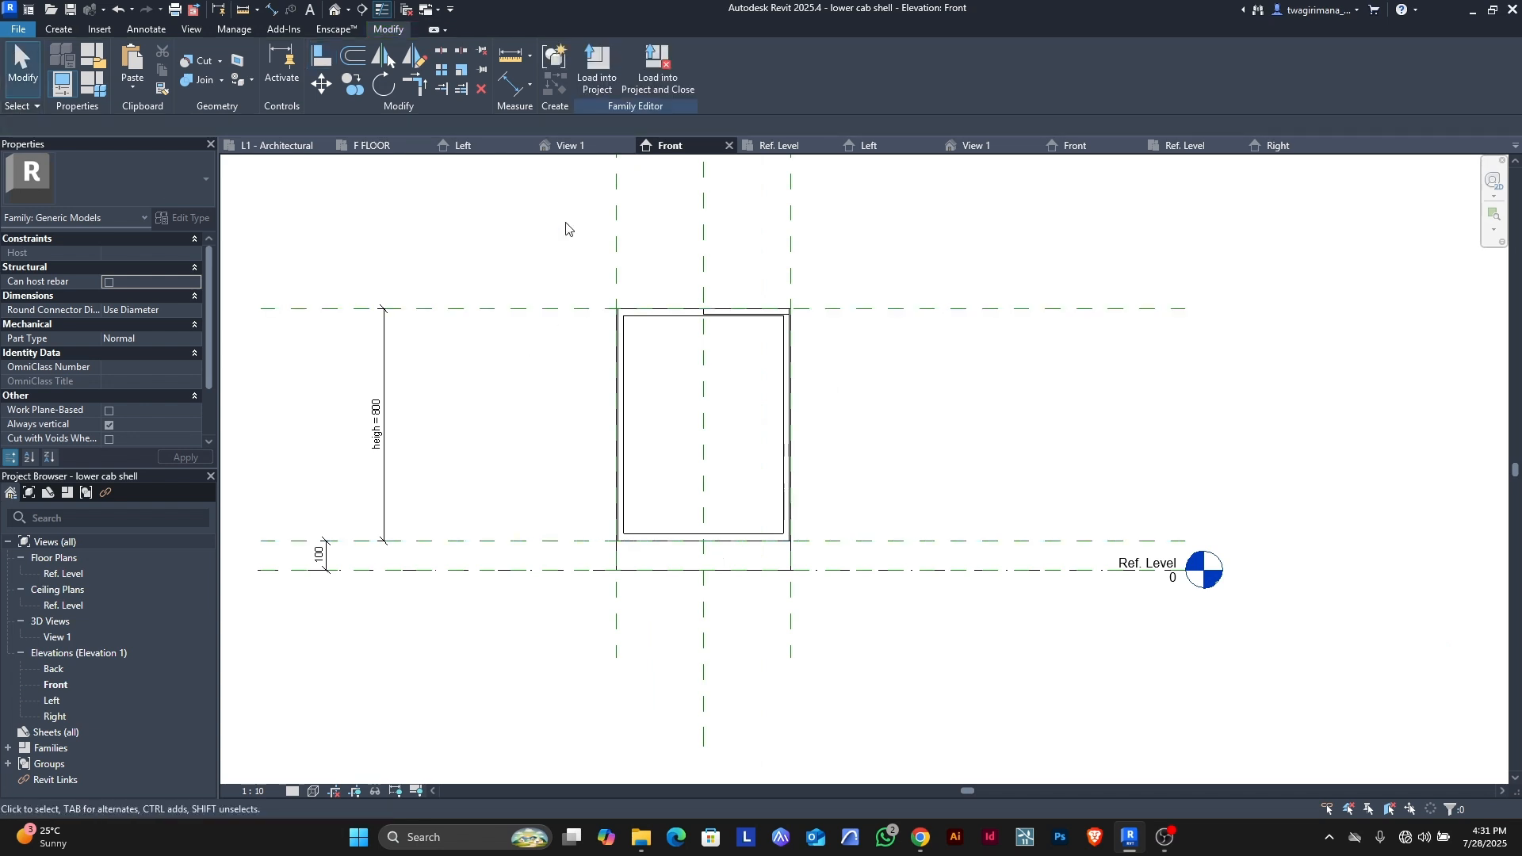
- Set the door h parameter's formula to heigh - 5 mm, apply it and accept the family types
left_click(572, 146)
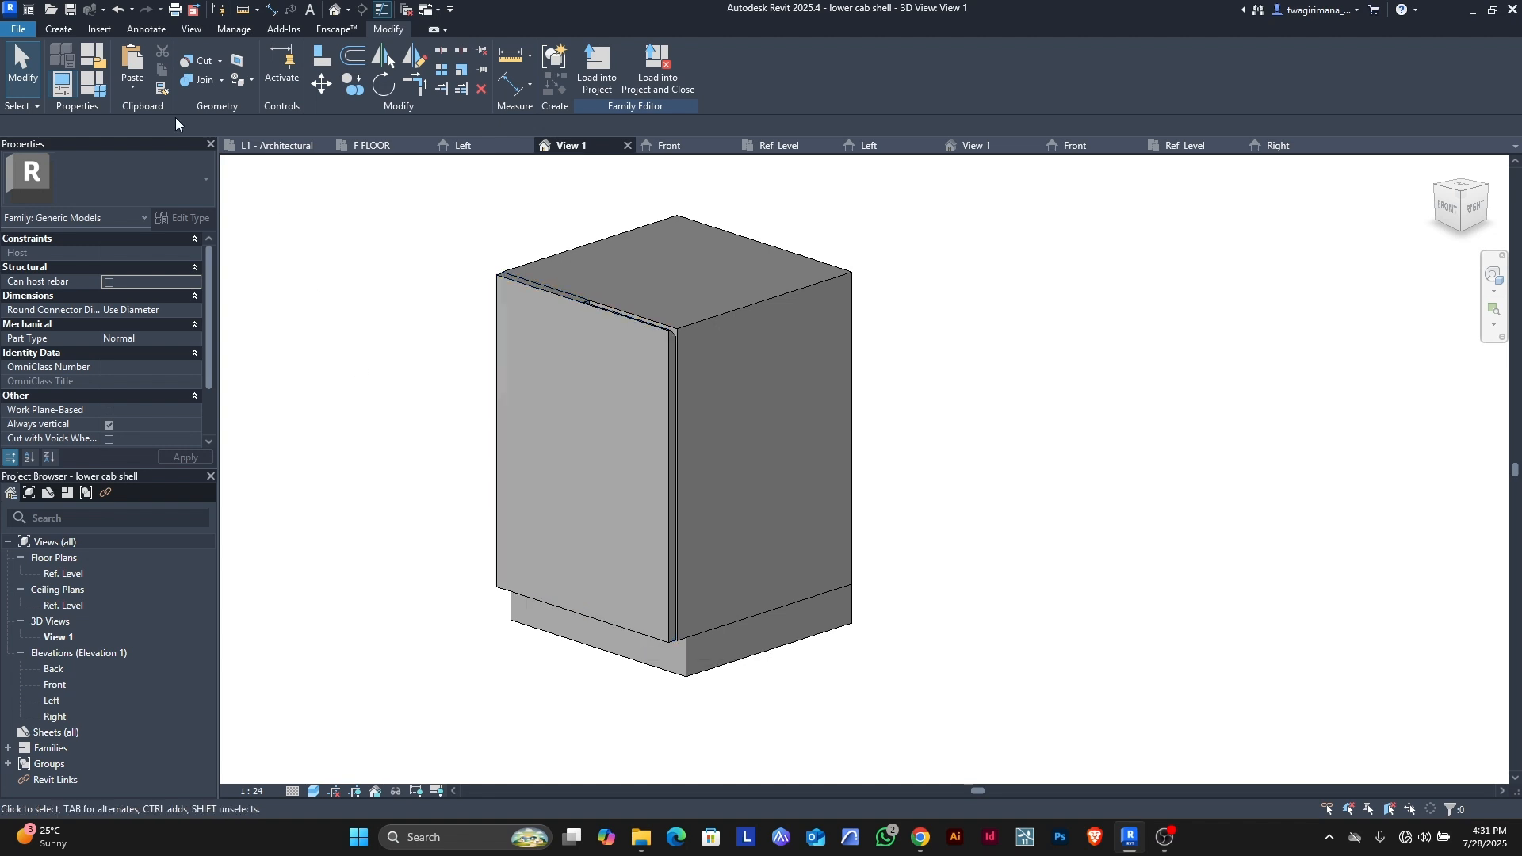
left_click(100, 87)
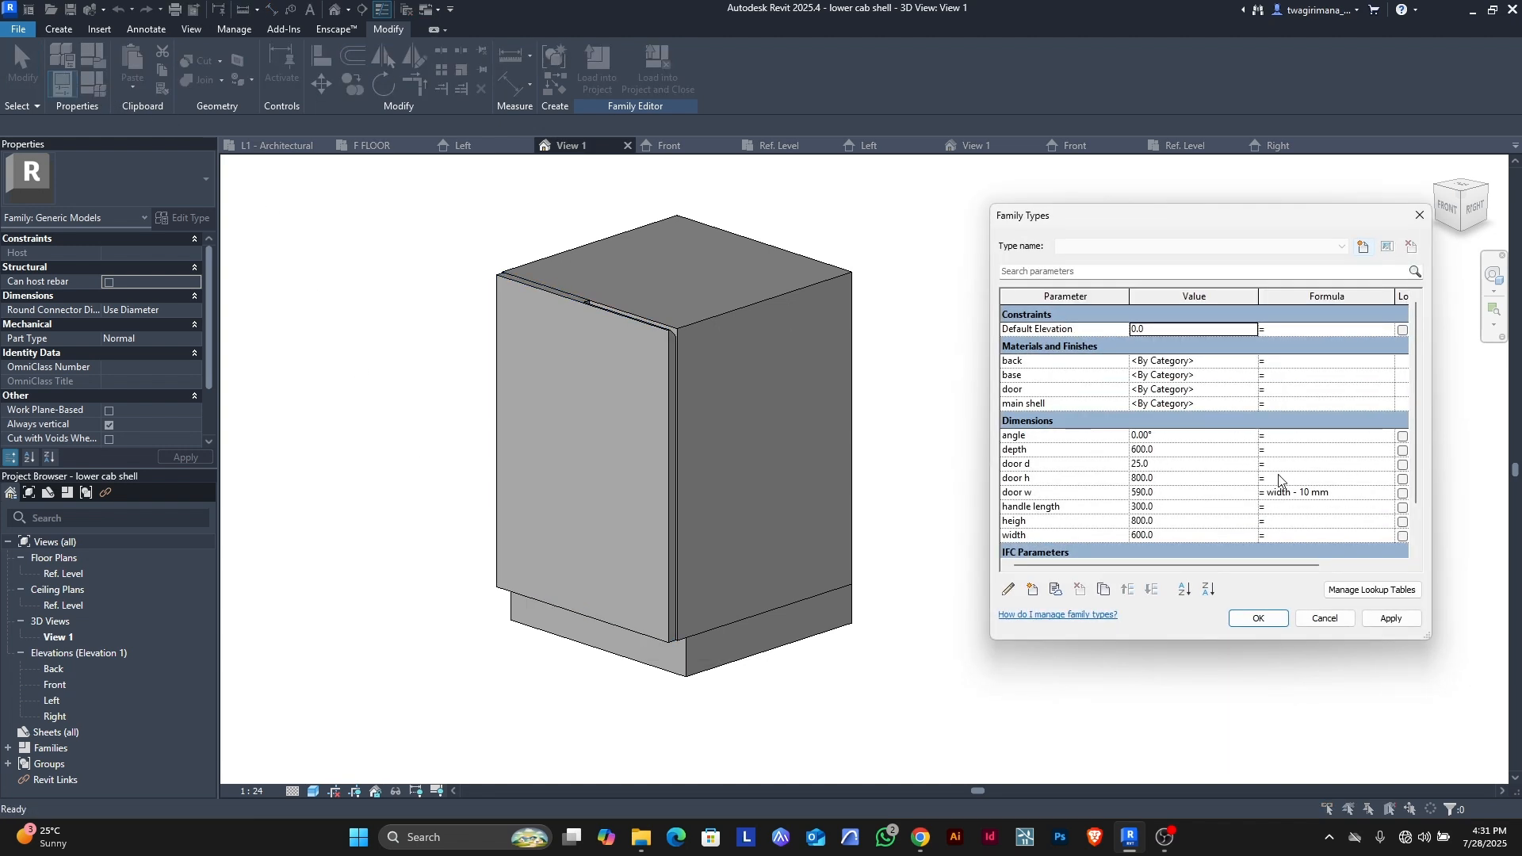
left_click(1278, 480)
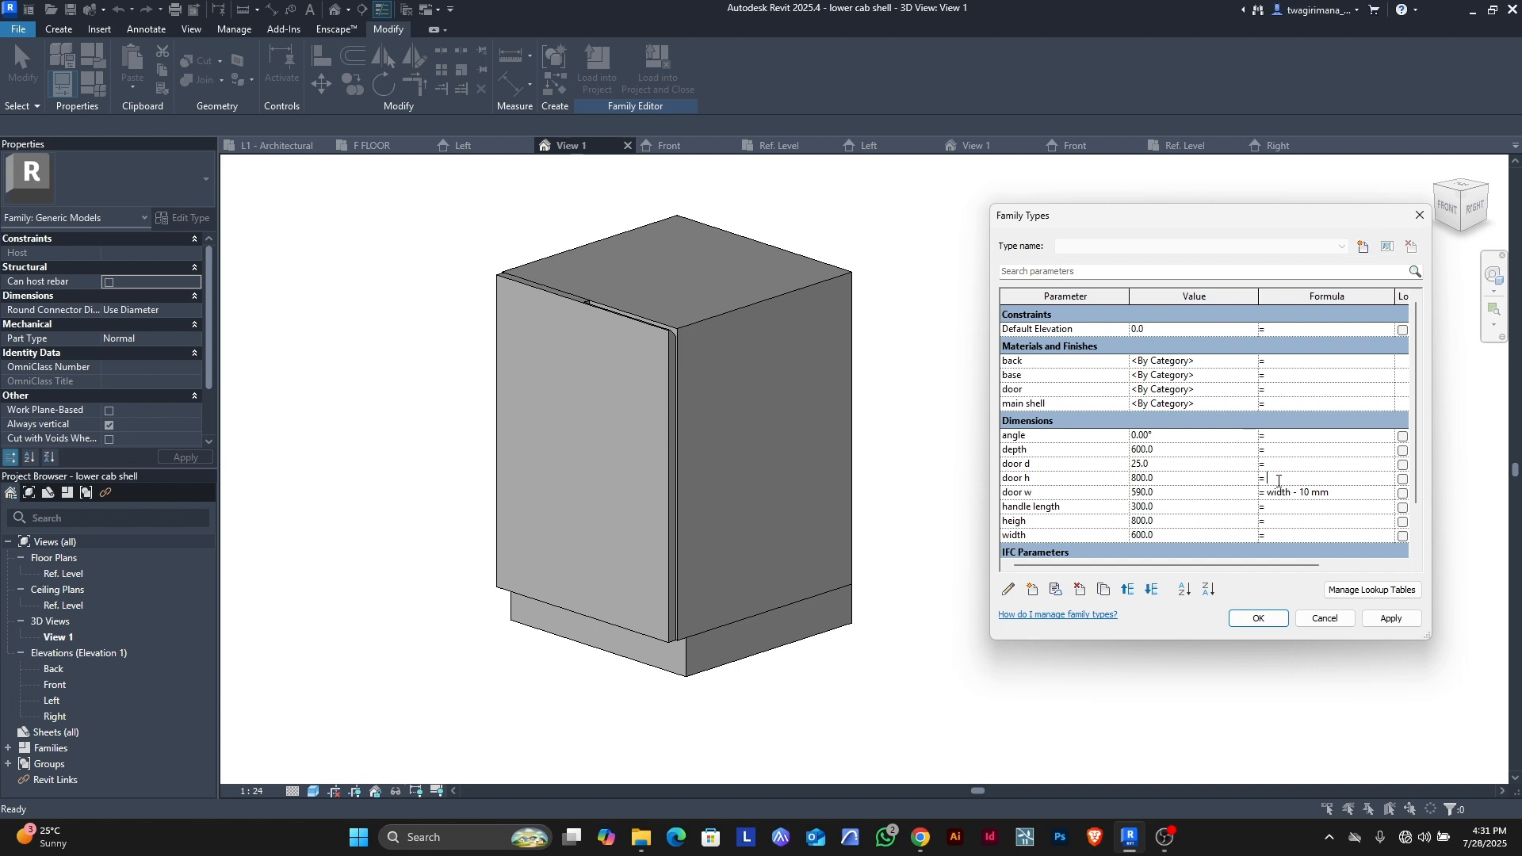
type("heigh")
type("t-5mm")
left_click(1390, 623)
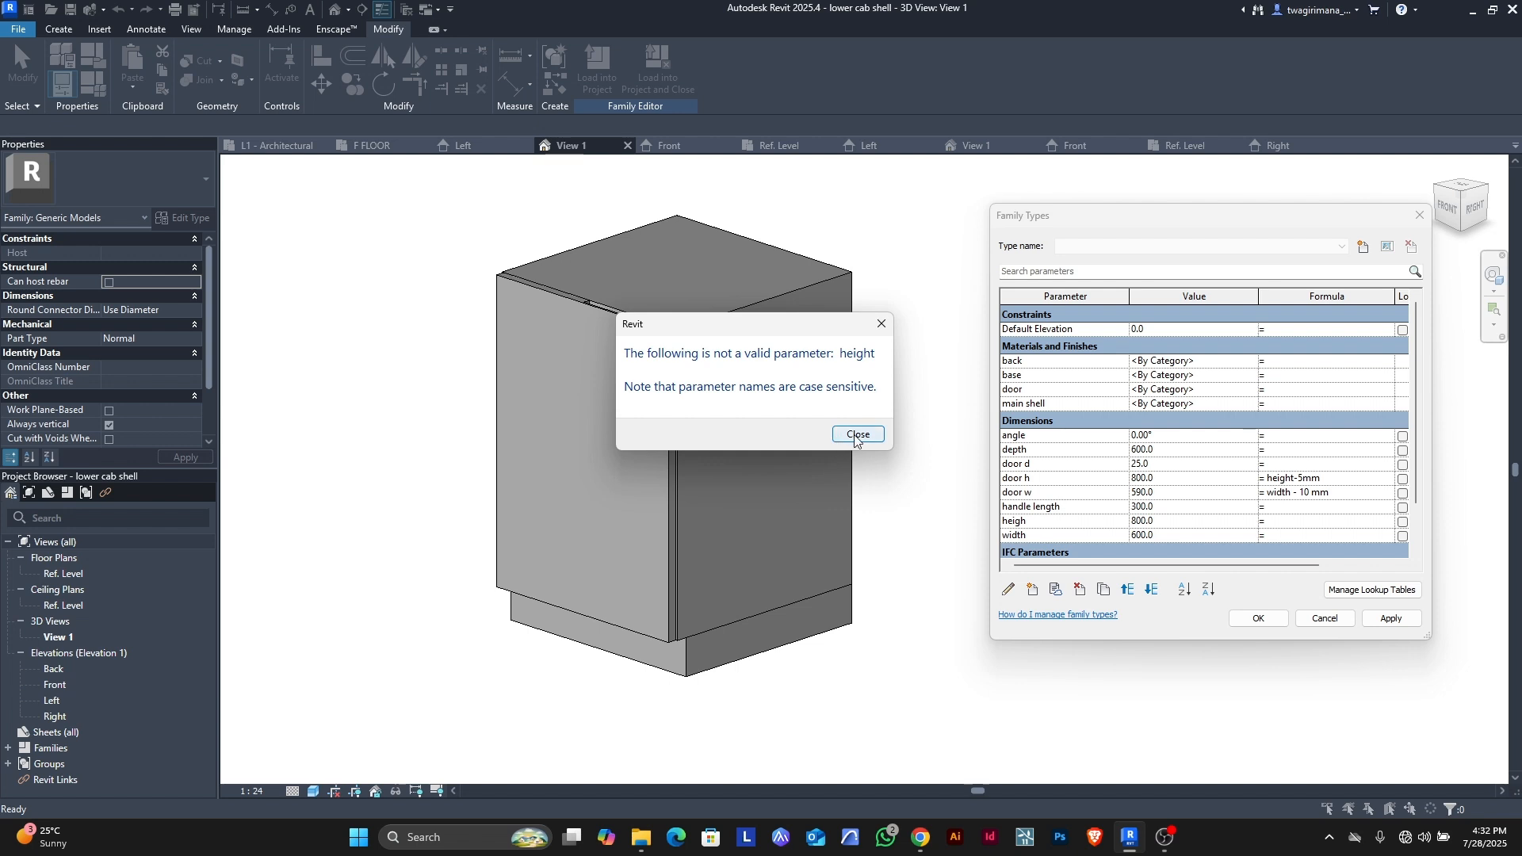
left_click(856, 435)
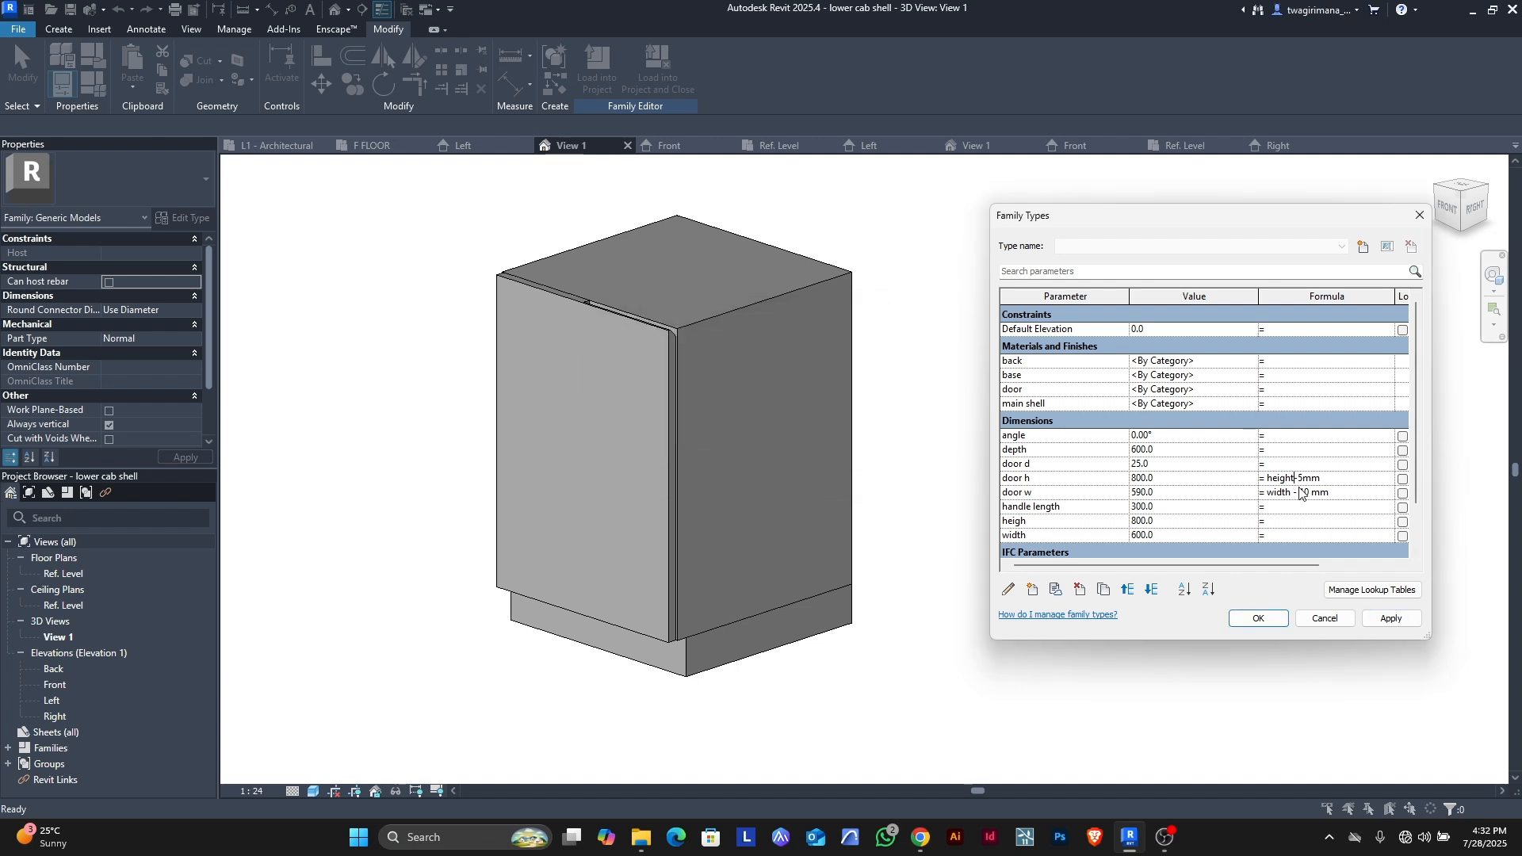
key("BackSpace")
left_click(1391, 622)
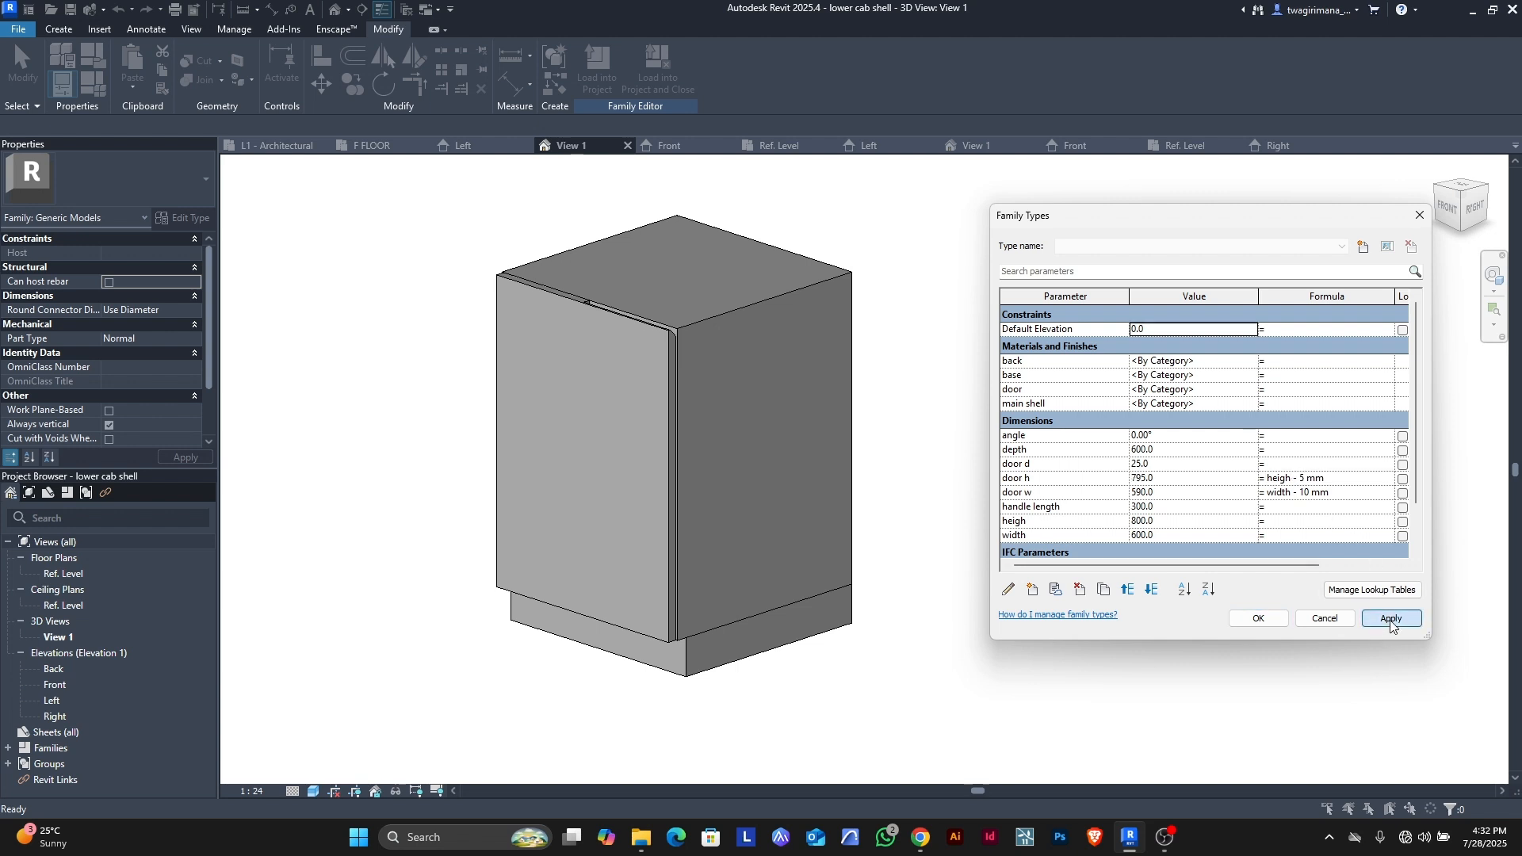
left_click(1256, 619)
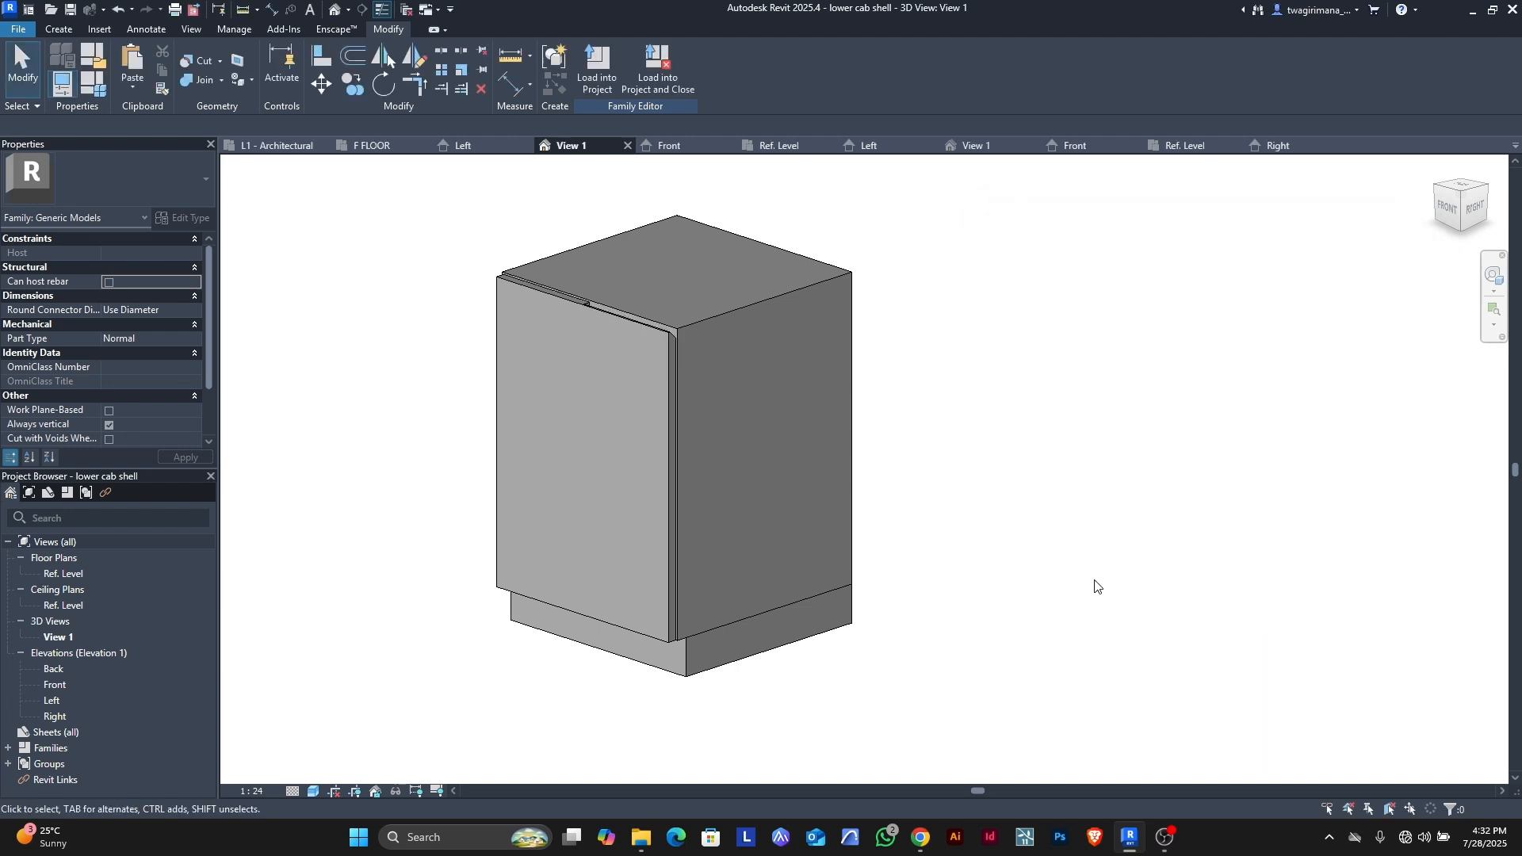
- Set the cabinet's heigh parameter to 1000 mm in the family types and apply it to the 3D model
left_click(94, 83)
scroll(1175, 463, "down", 1)
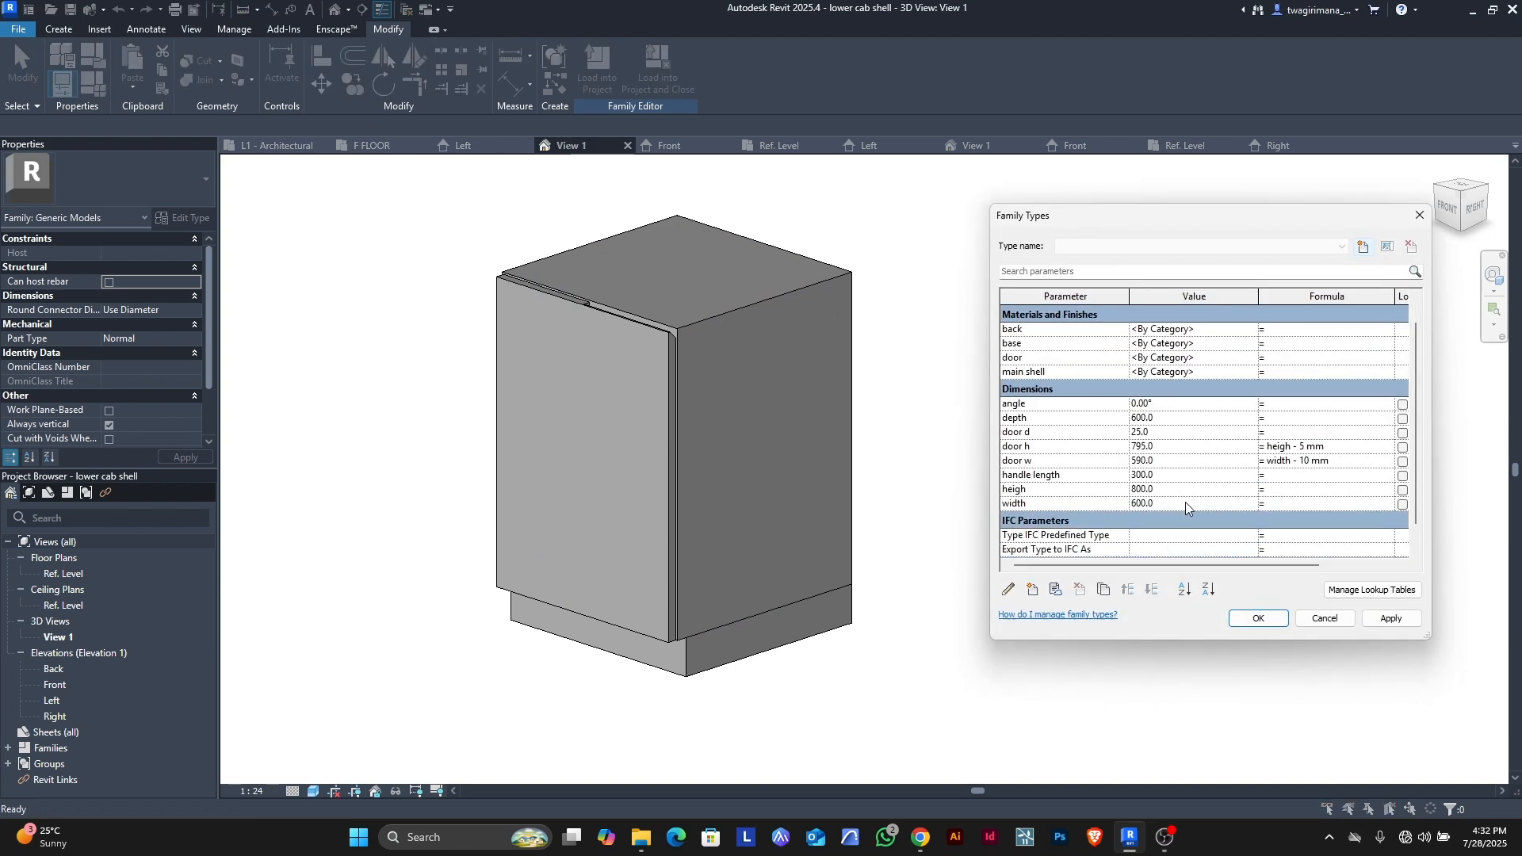
left_click(1168, 489)
type("1000")
left_click(1391, 619)
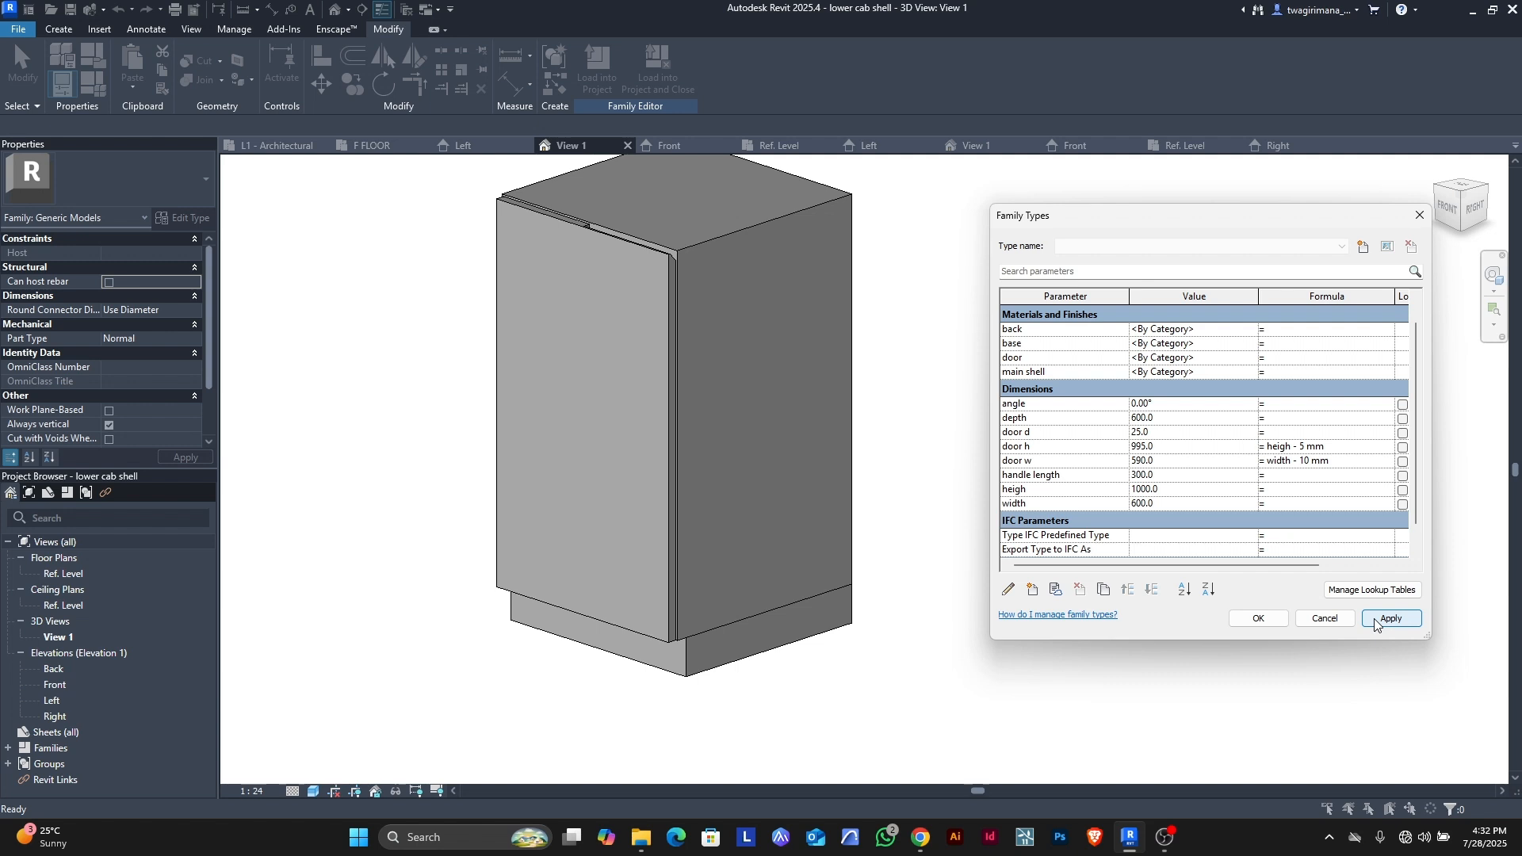
- Set the heigh parameter back to 800 mm, apply it and accept the family types
left_click(1186, 491)
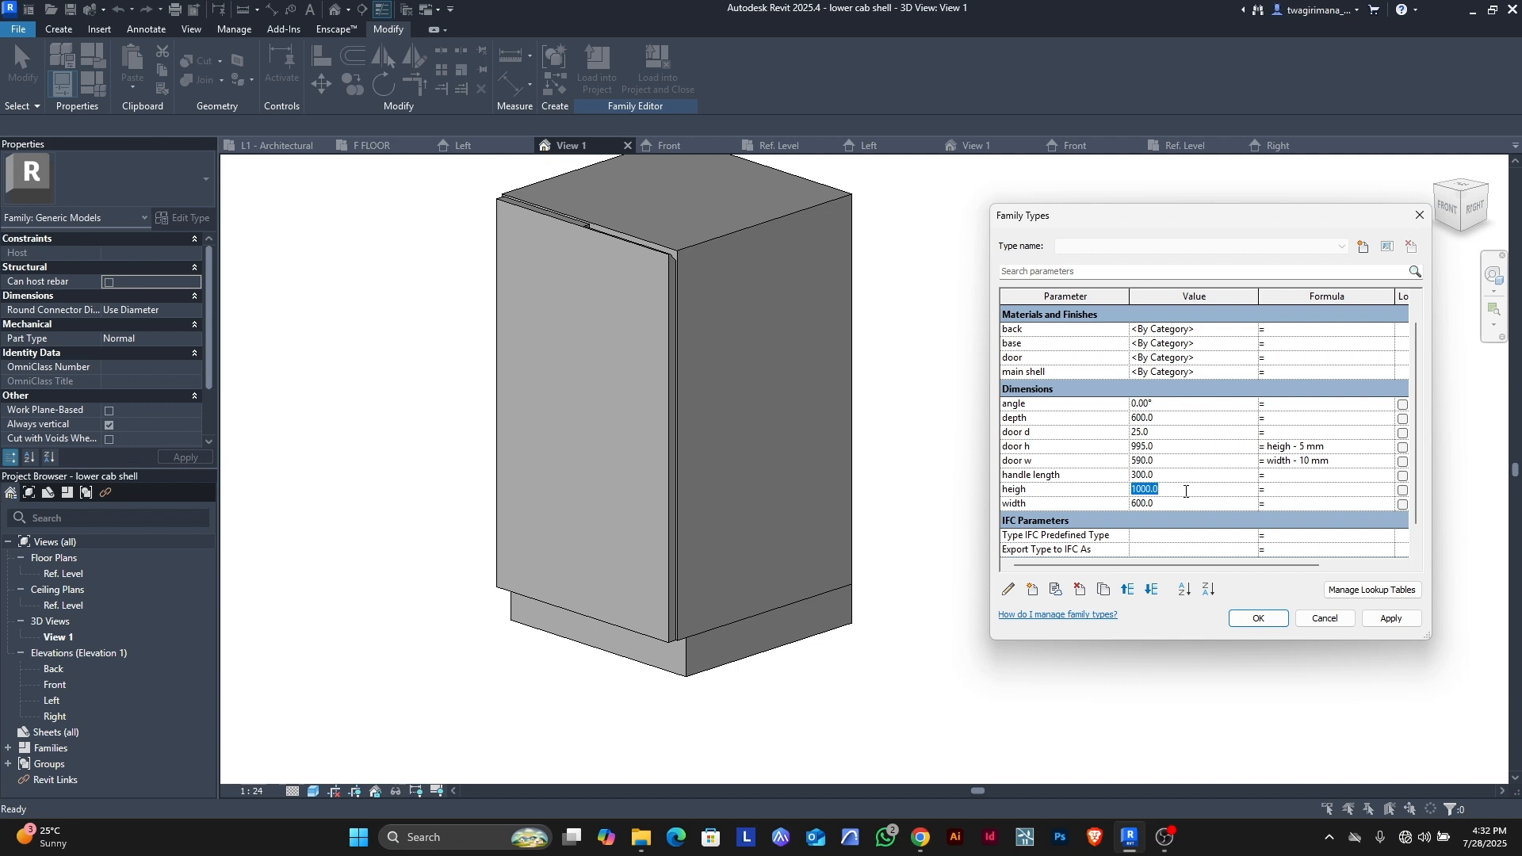
type("800")
left_click(1397, 619)
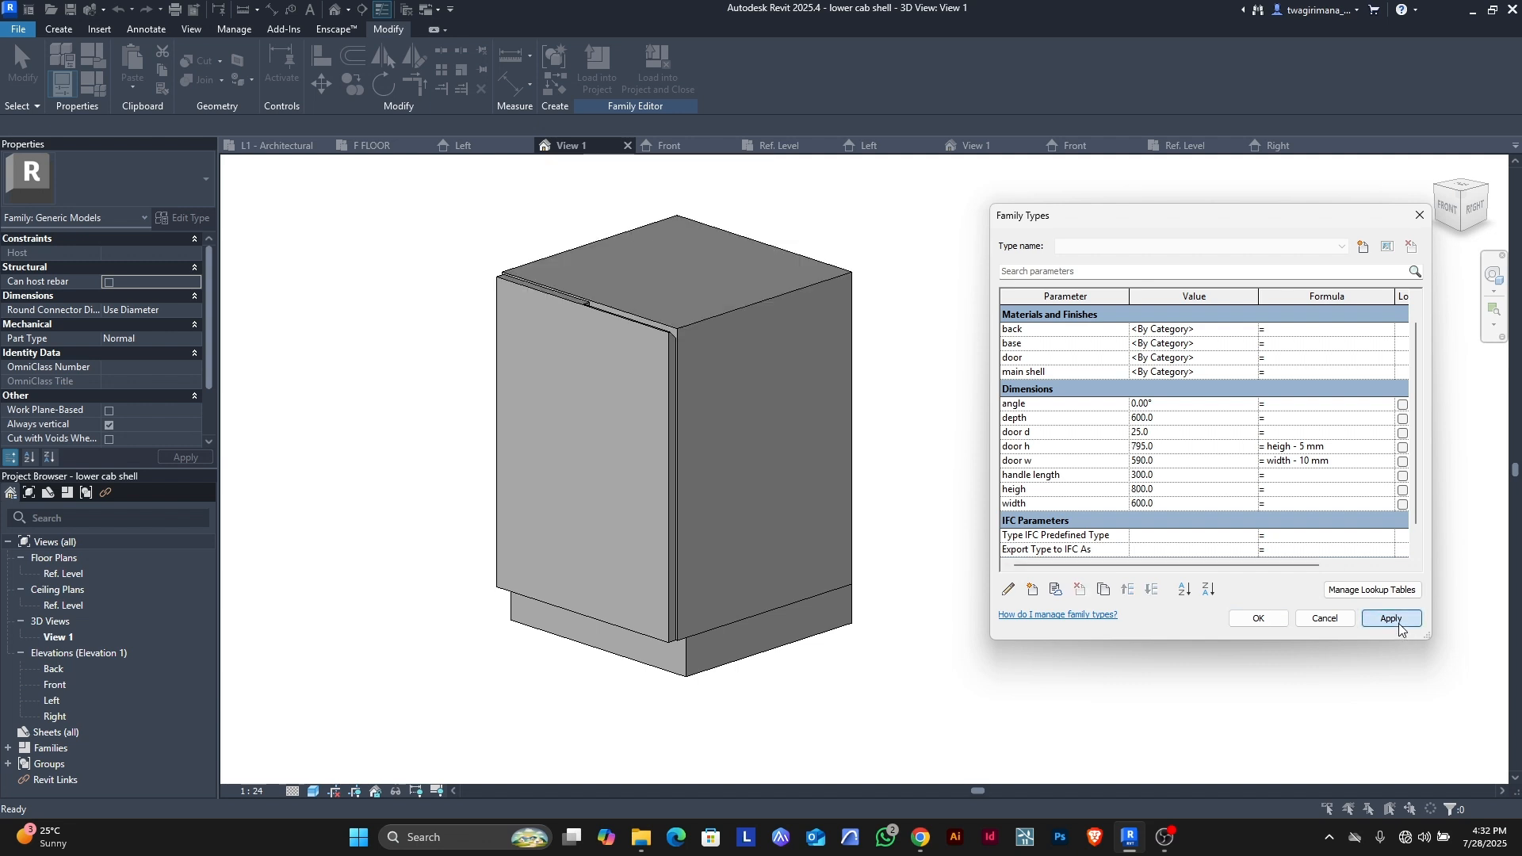
left_click(1261, 622)
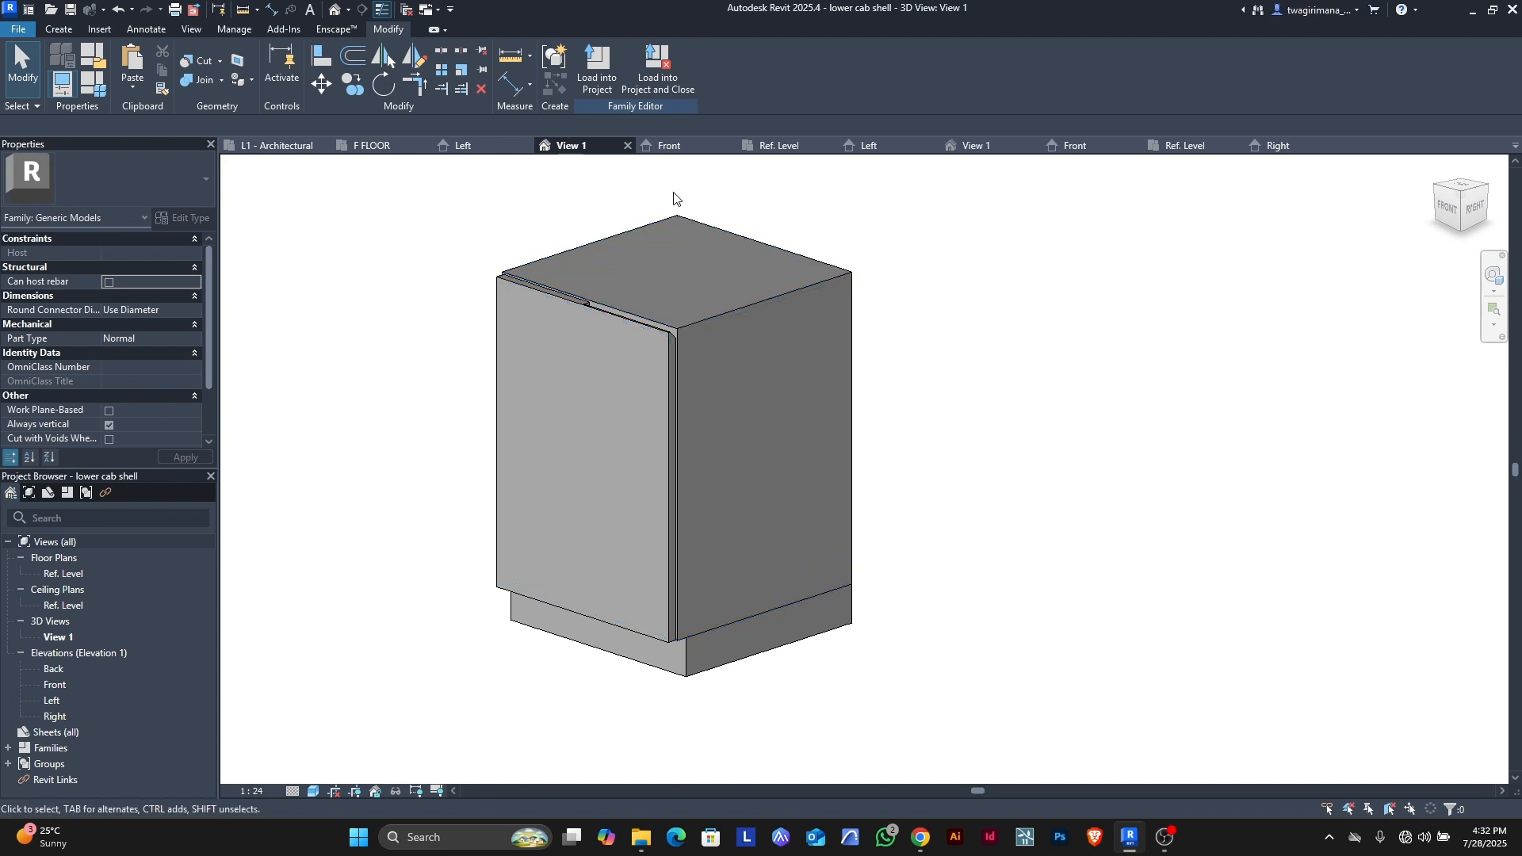
- Draw a horizontal reference plane about 60 mm above the shell's top reference plane in the front elevation
left_click(673, 147)
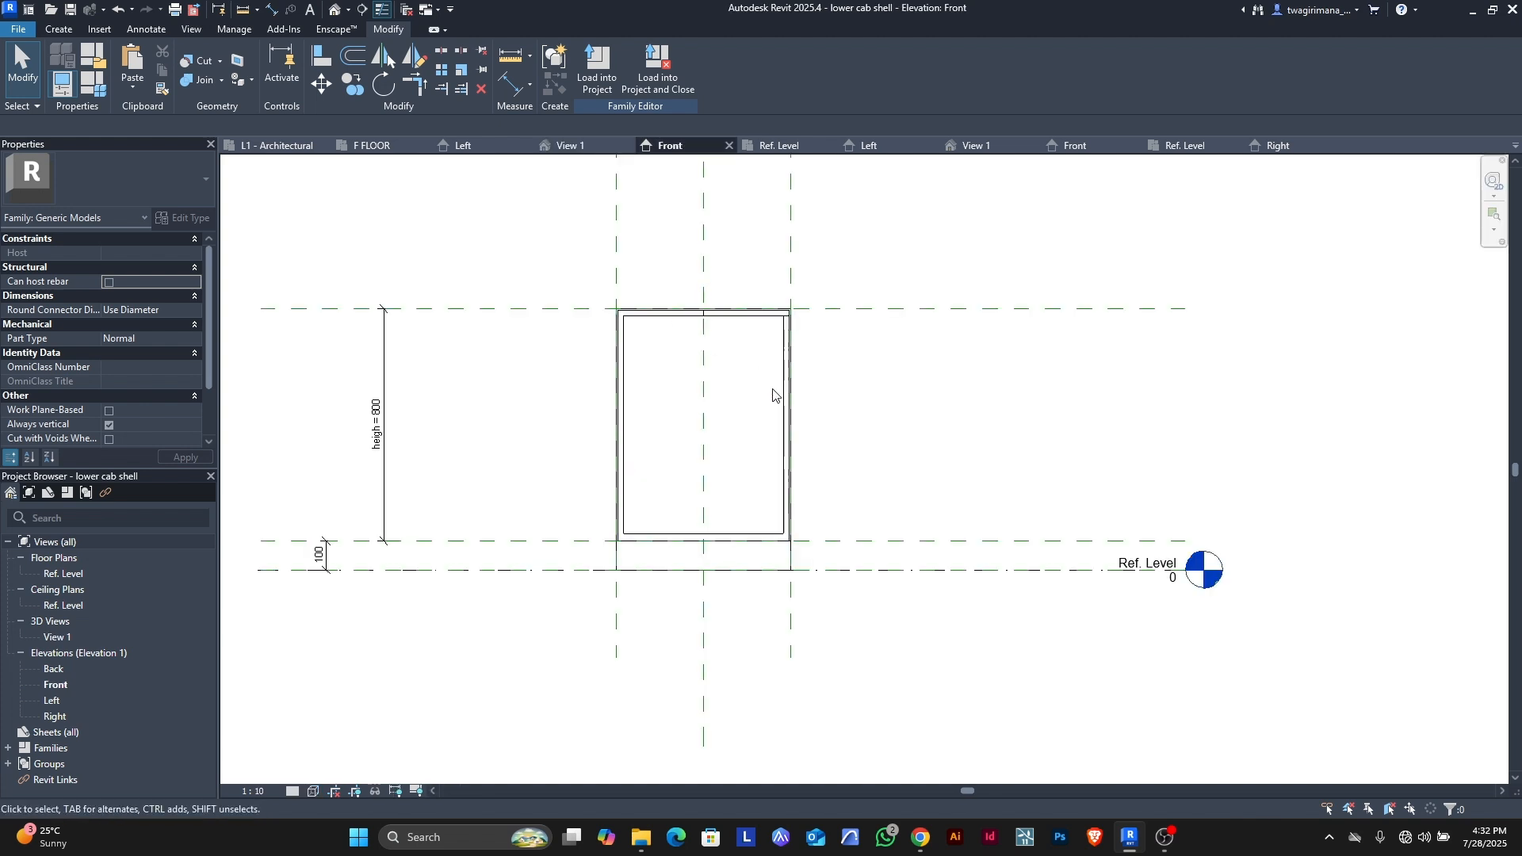
scroll(773, 386, "down", 2)
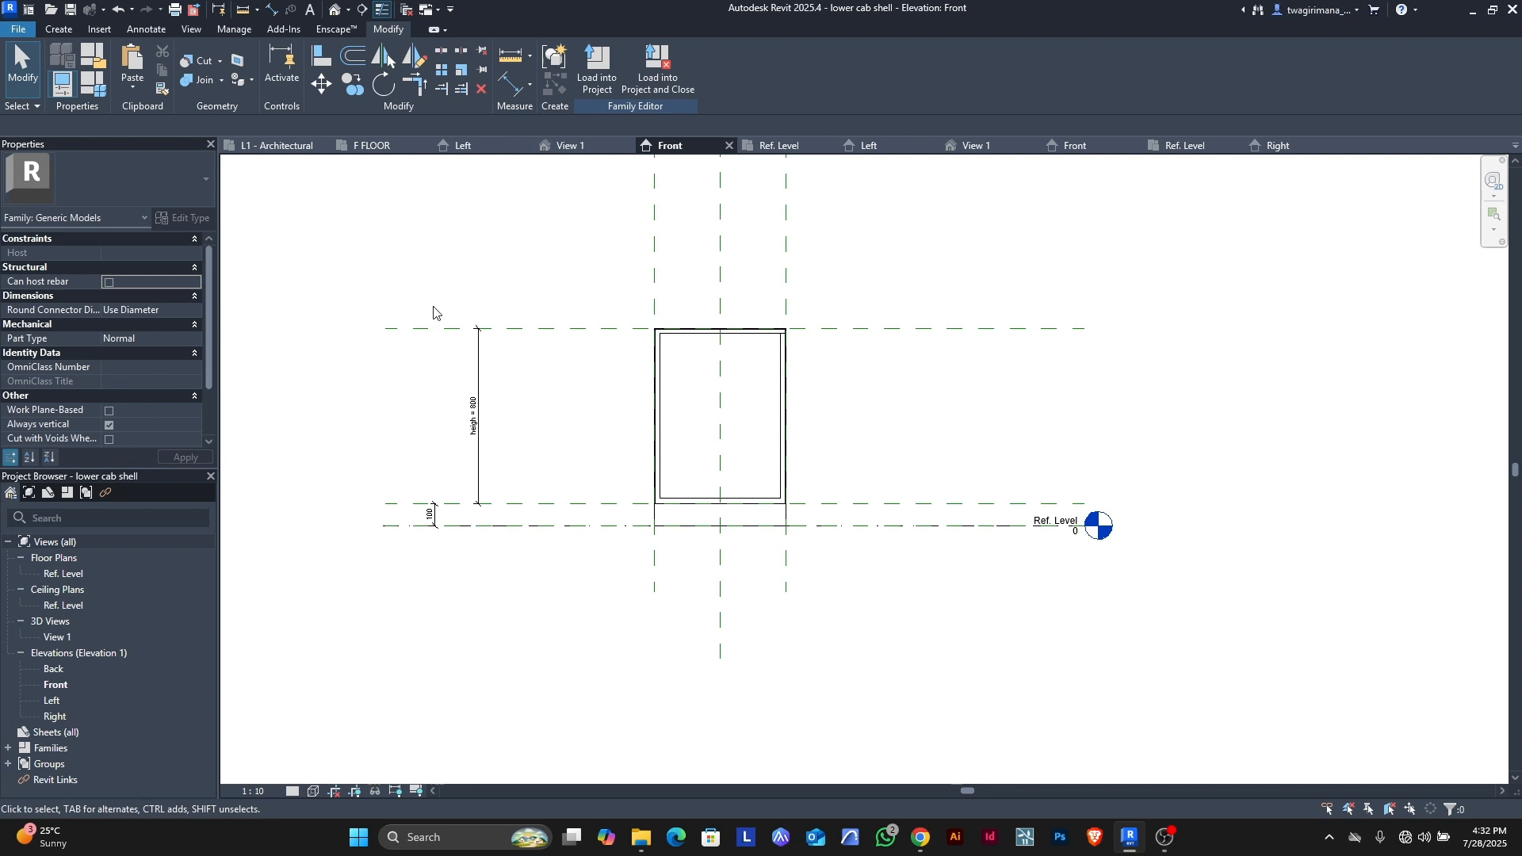
scroll(433, 312, "up", 1)
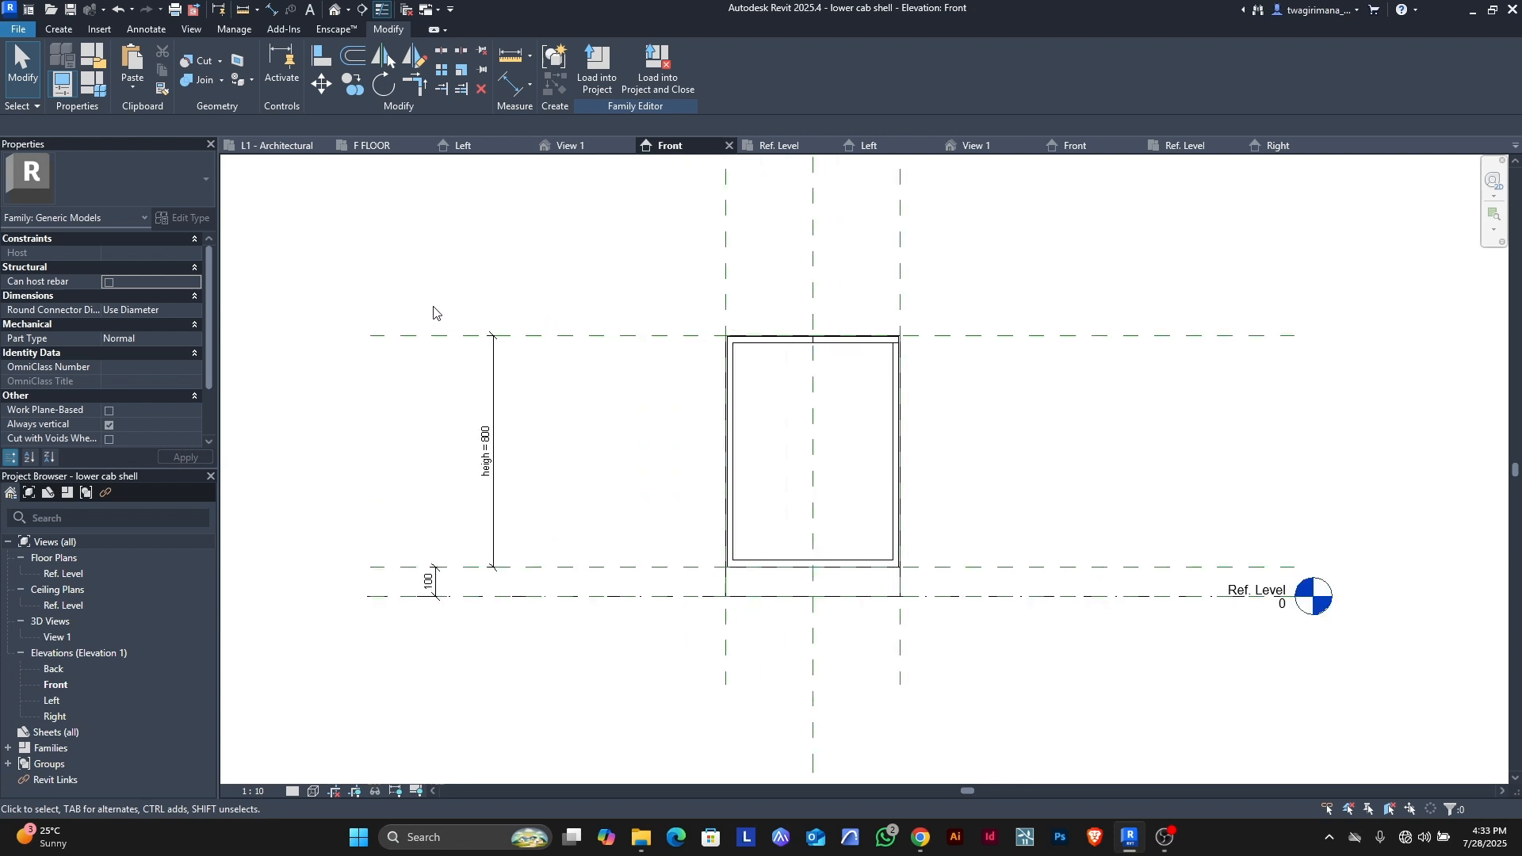
left_click(59, 29)
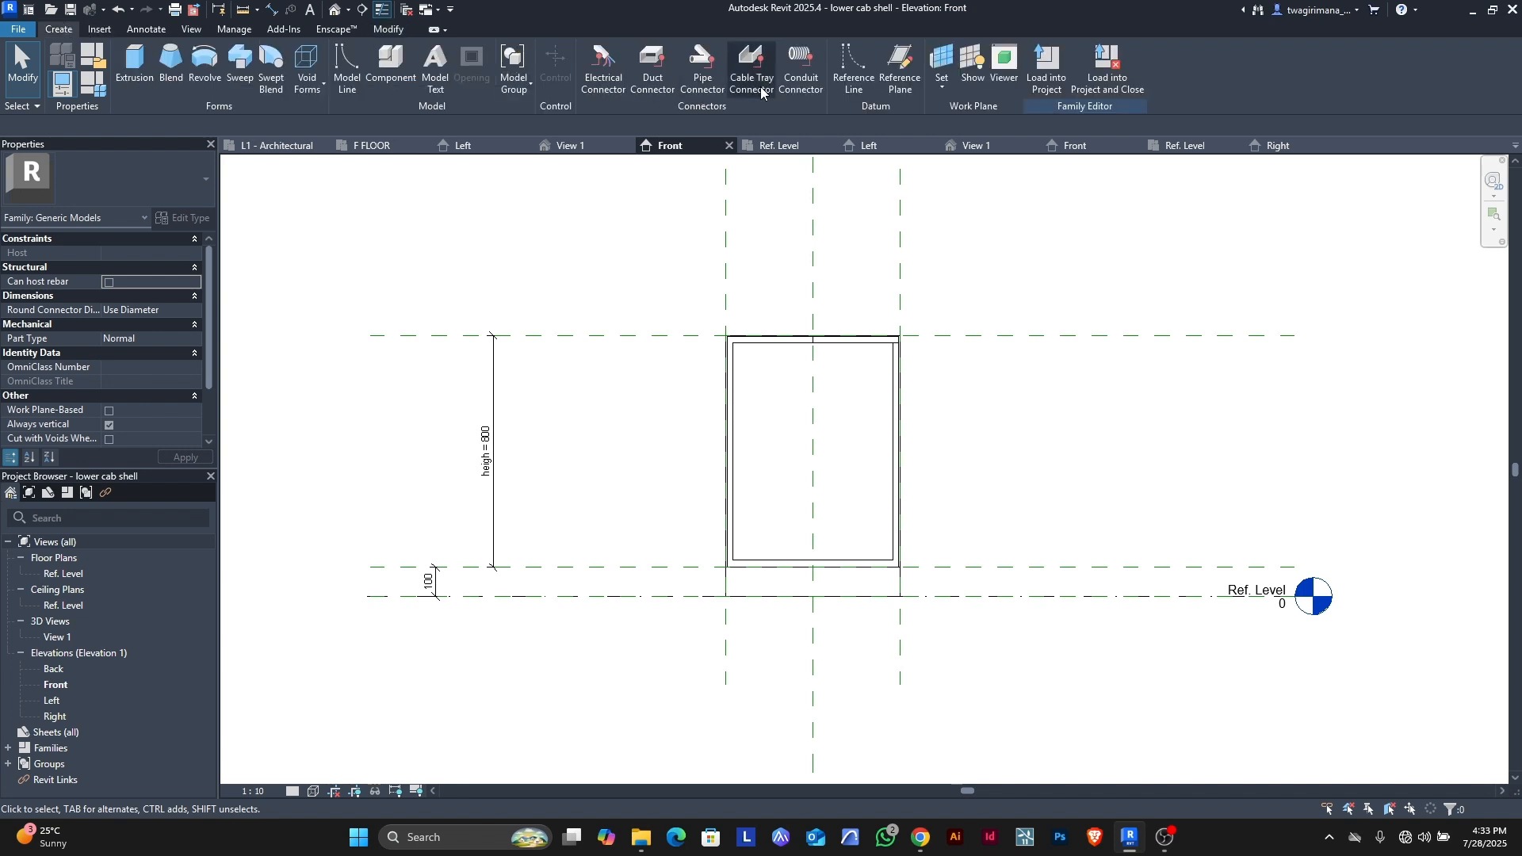
left_click(902, 77)
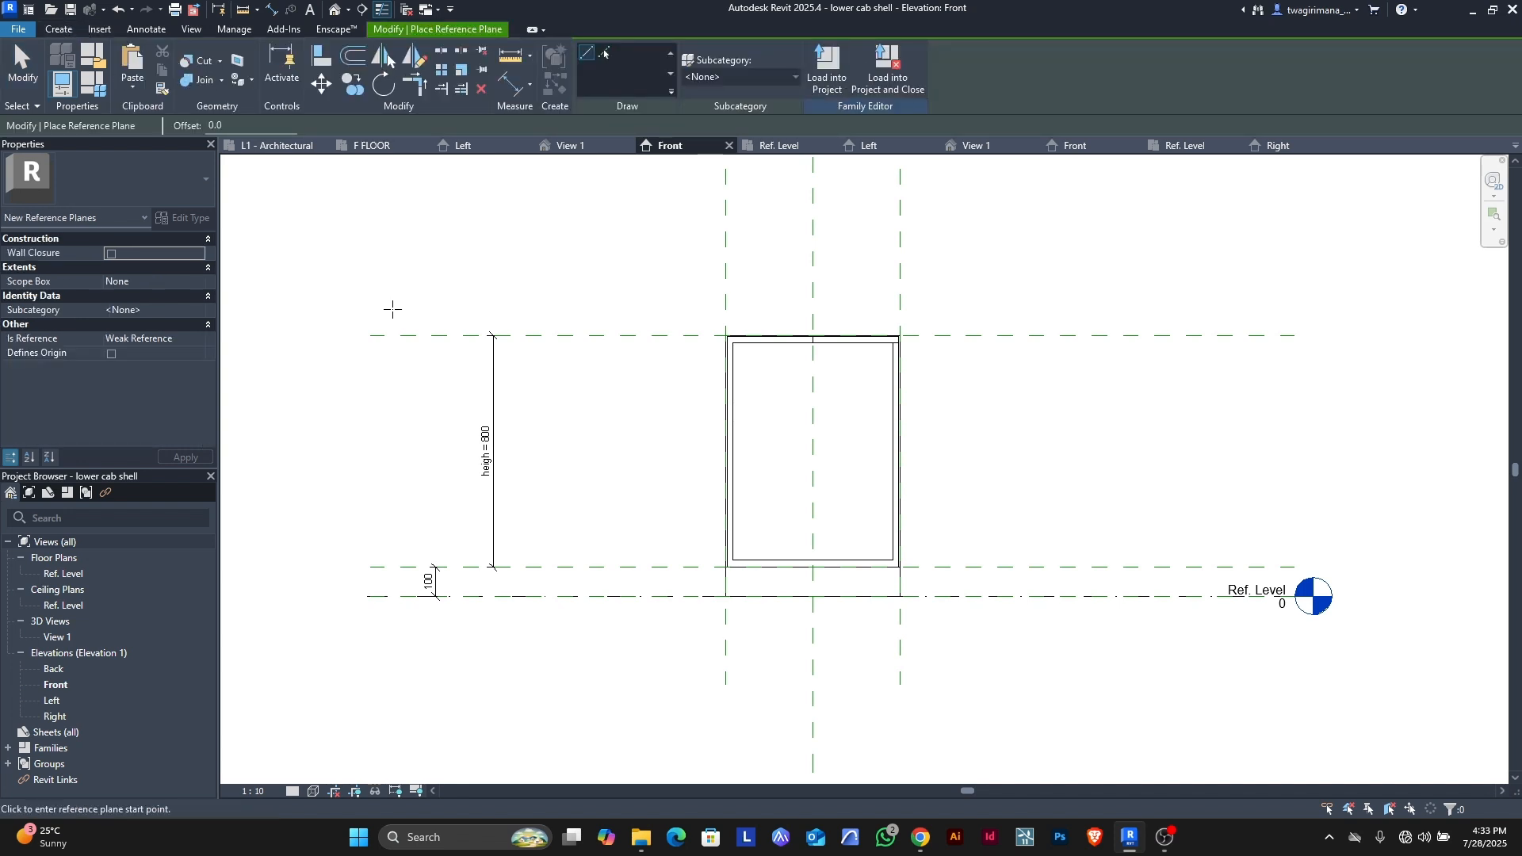
left_click(364, 318)
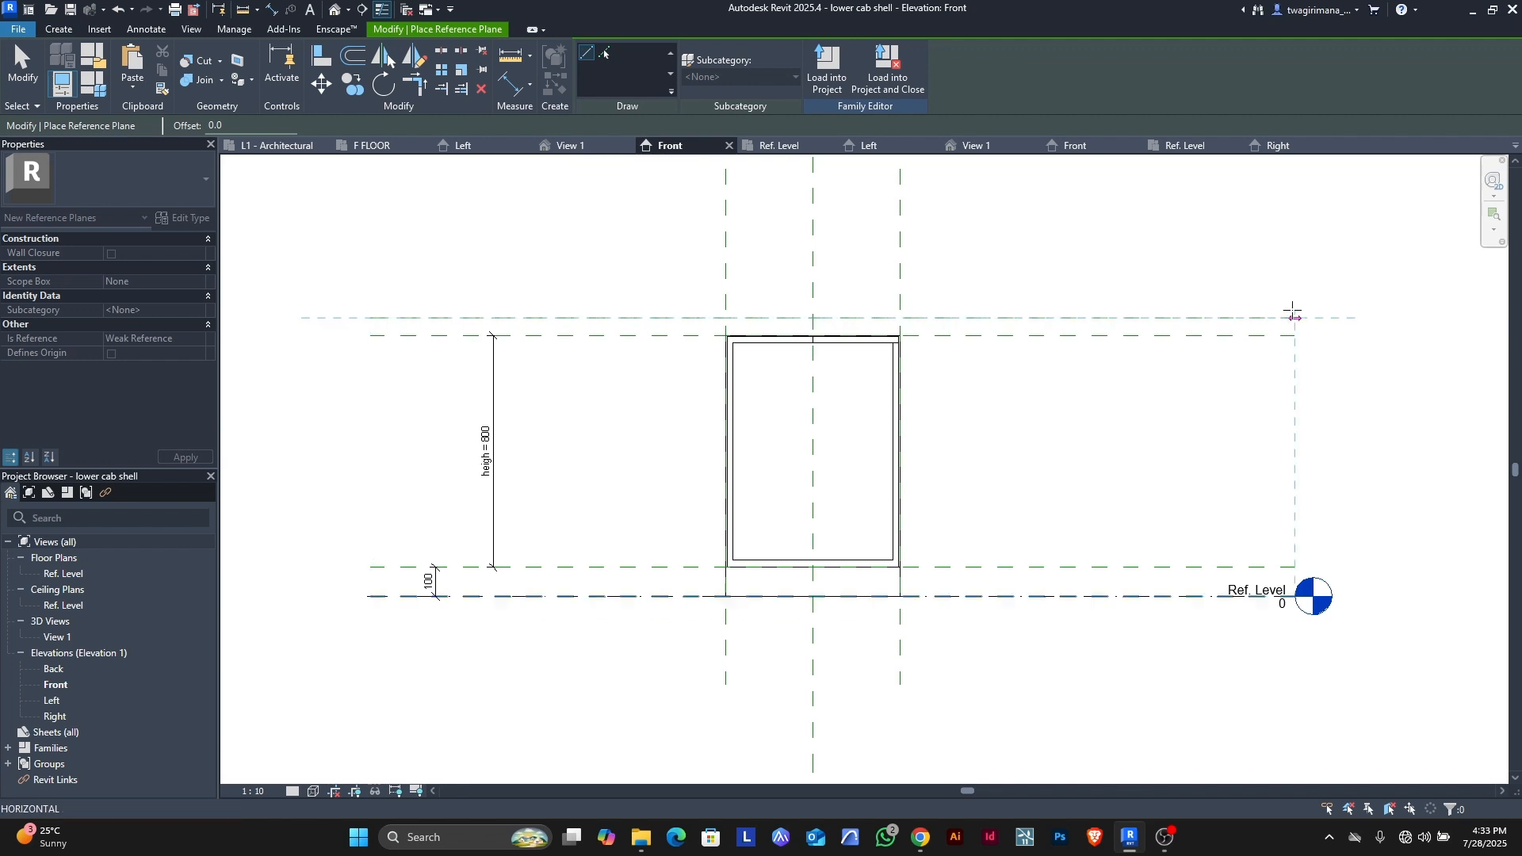
left_click(1293, 317)
scroll(524, 317, "up", 4)
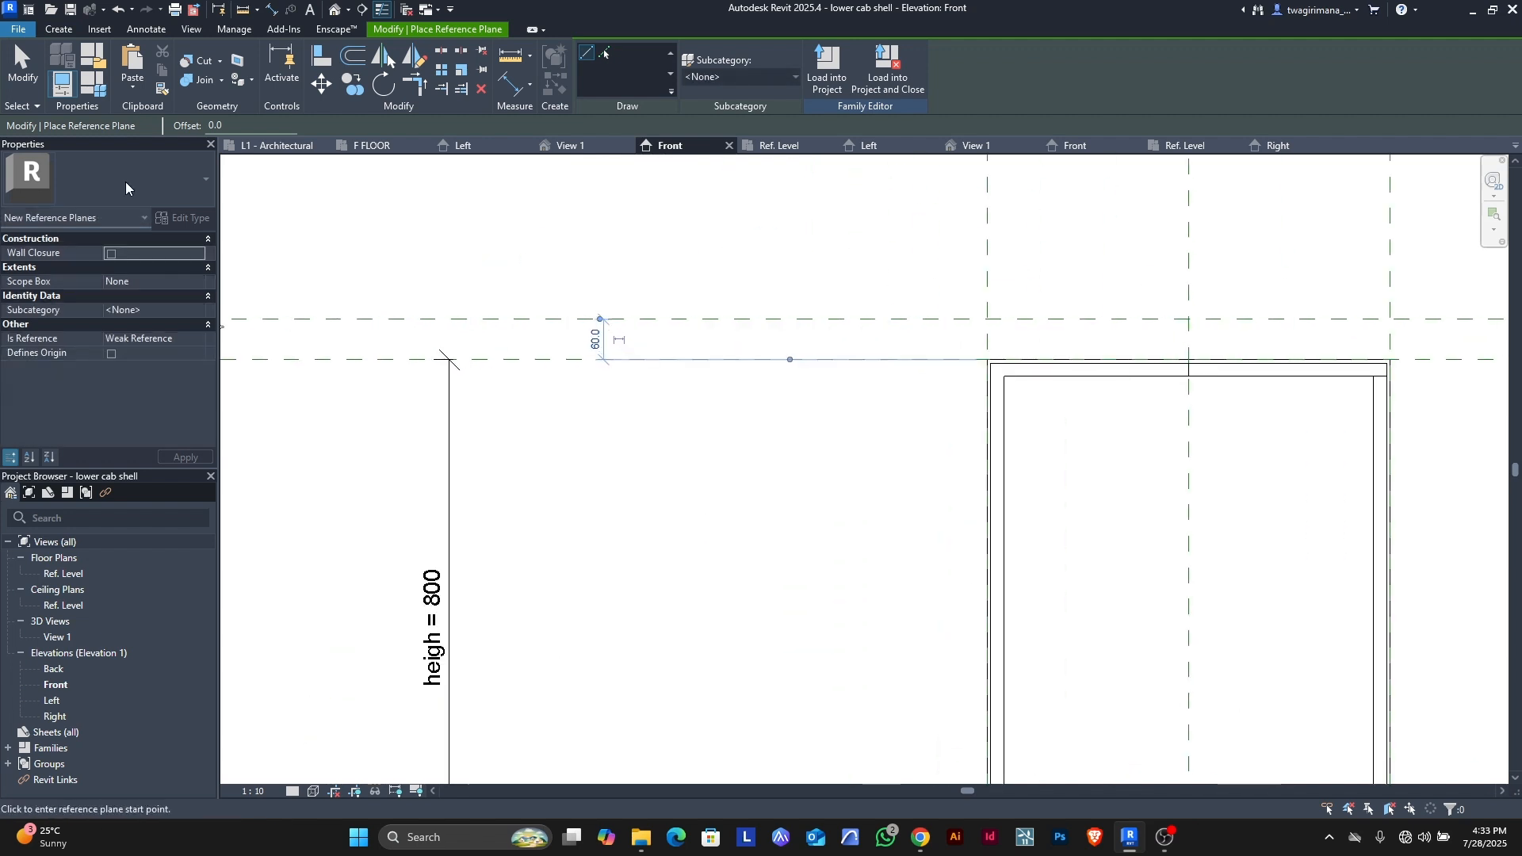
left_click(23, 67)
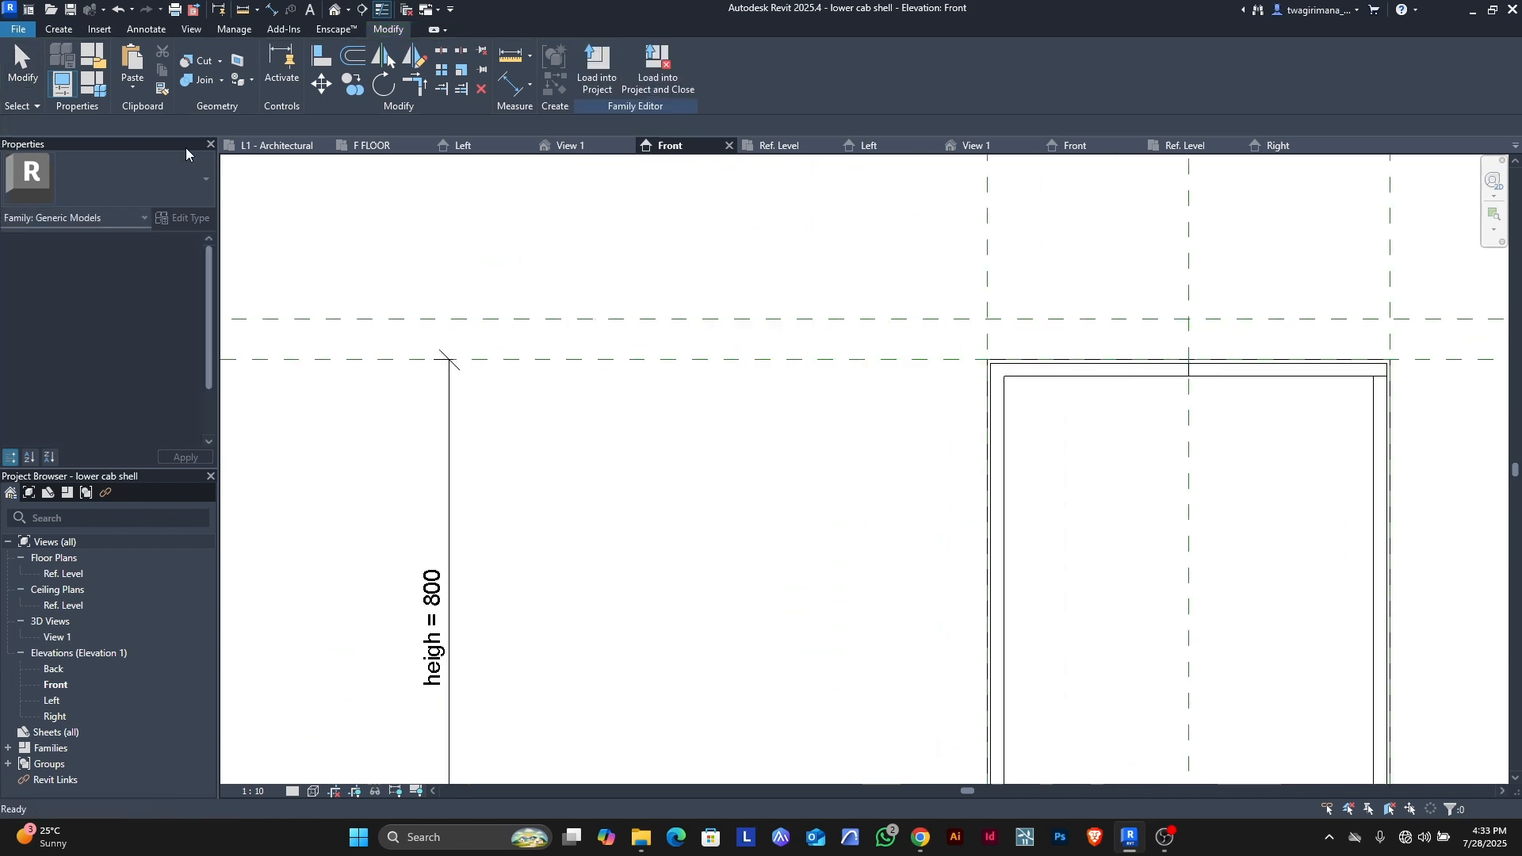
- Make the new plane's offset dimension from the shell top permanent and label it with a new type parameter named th
left_click(676, 325)
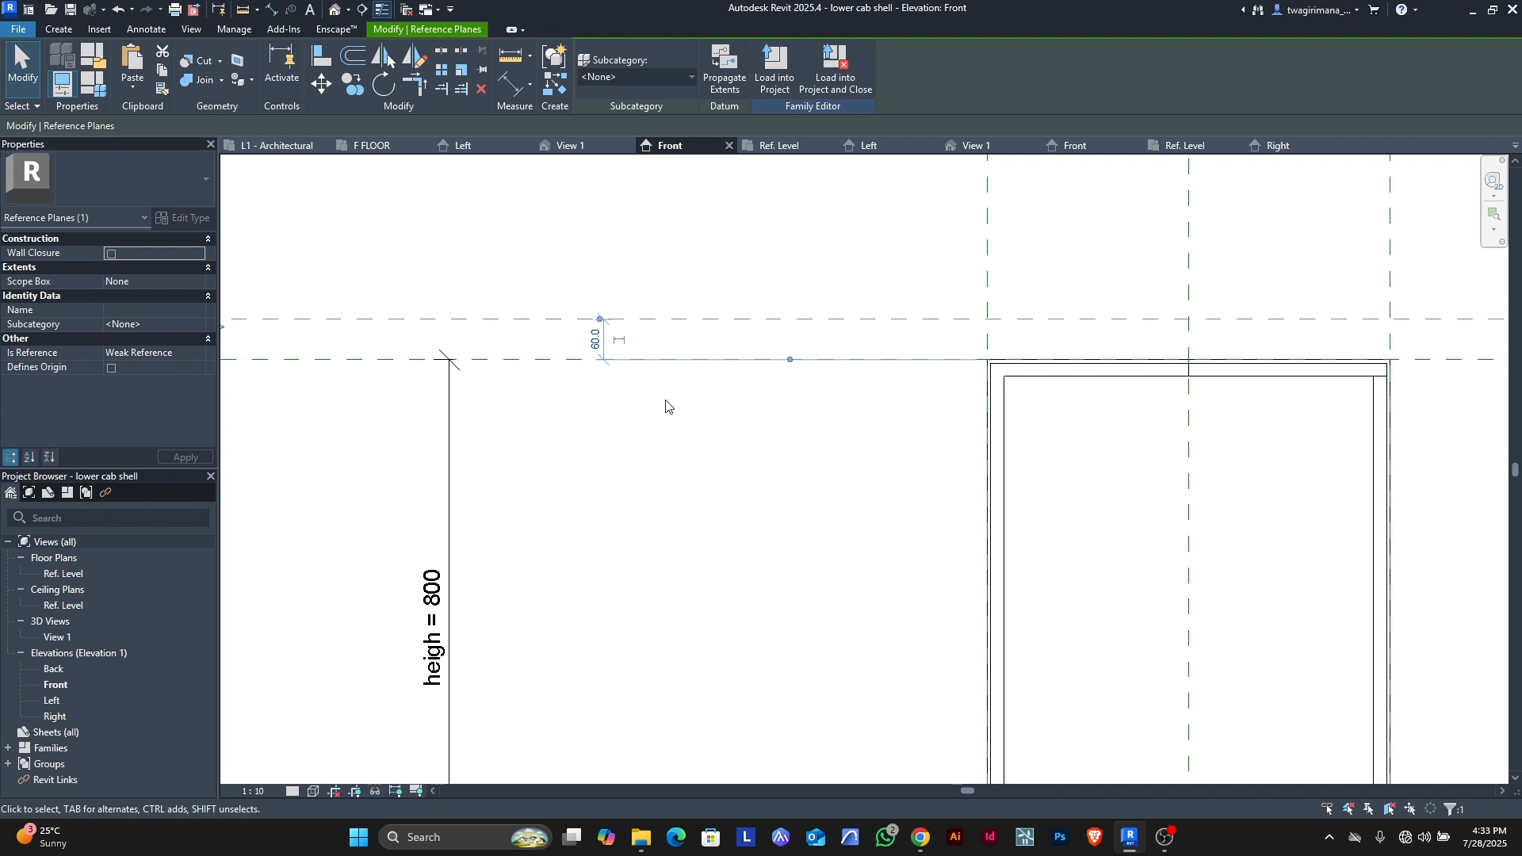
scroll(601, 321, "up", 2)
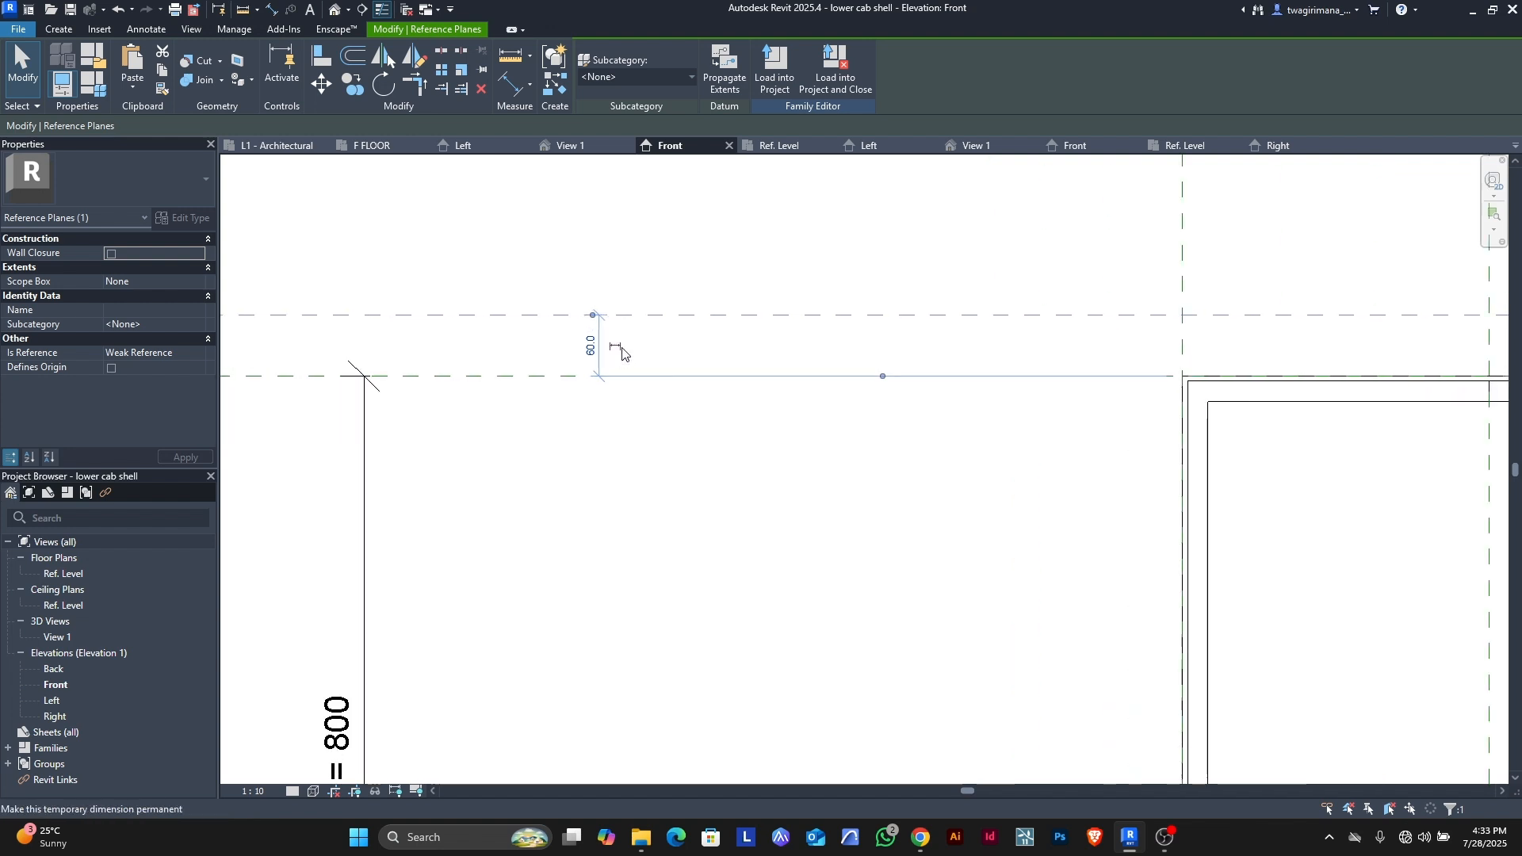
left_click(638, 459)
left_click(613, 359)
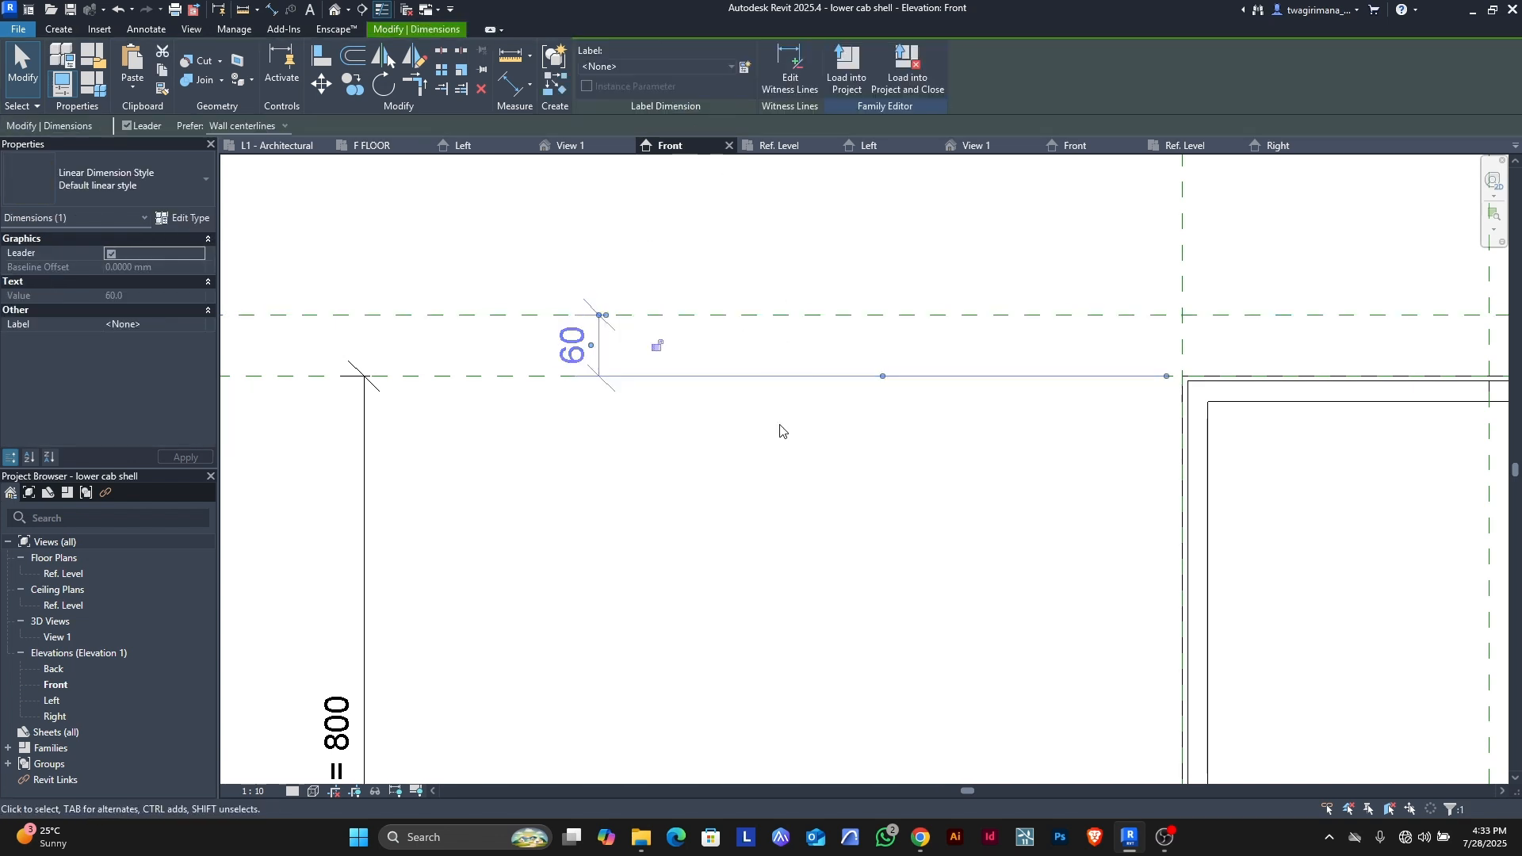
left_click(744, 67)
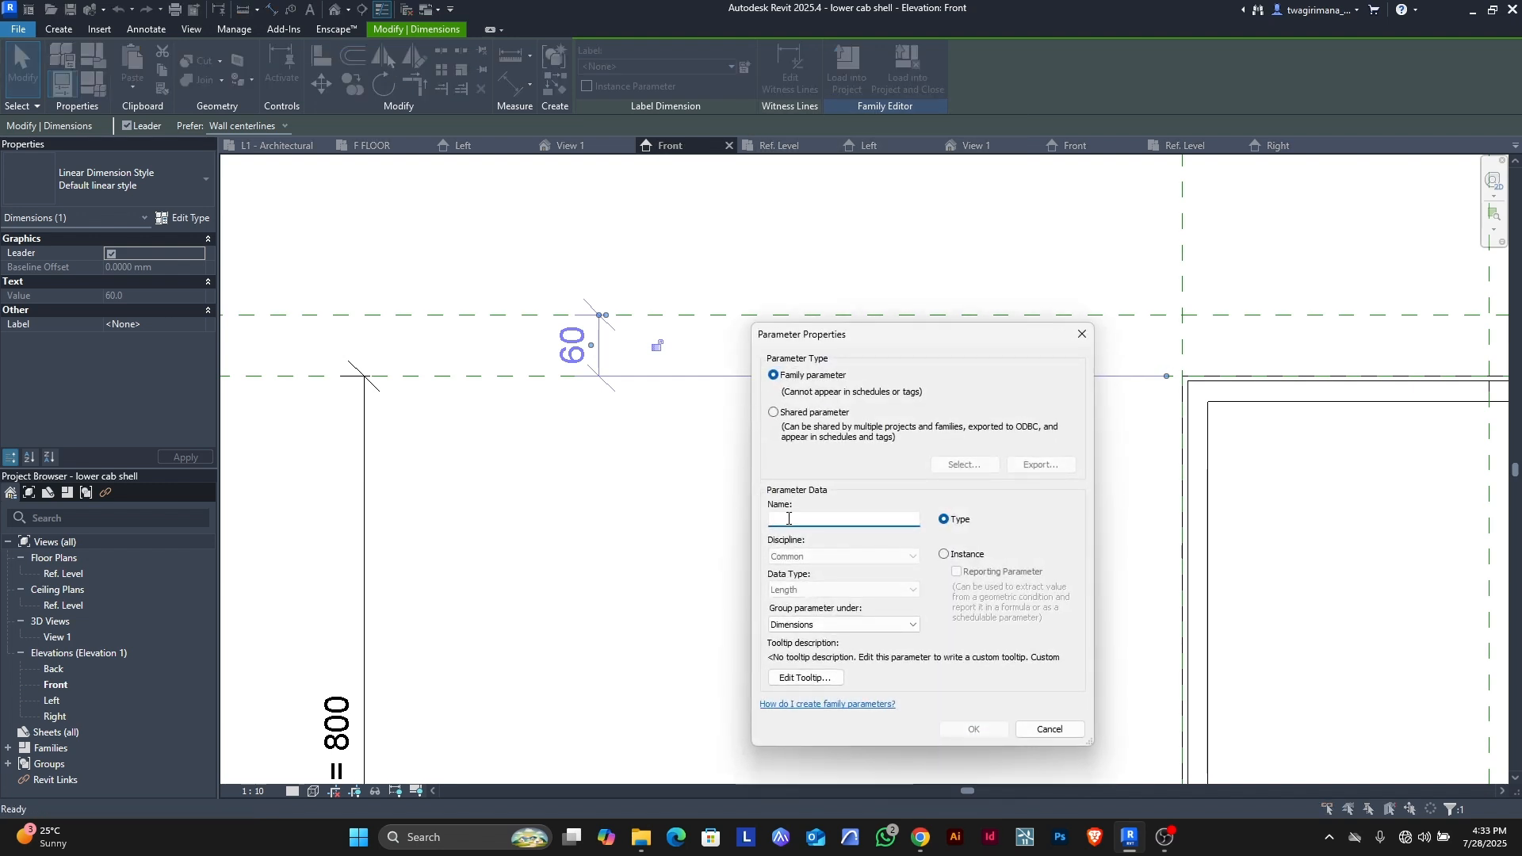
type("th")
key("Return")
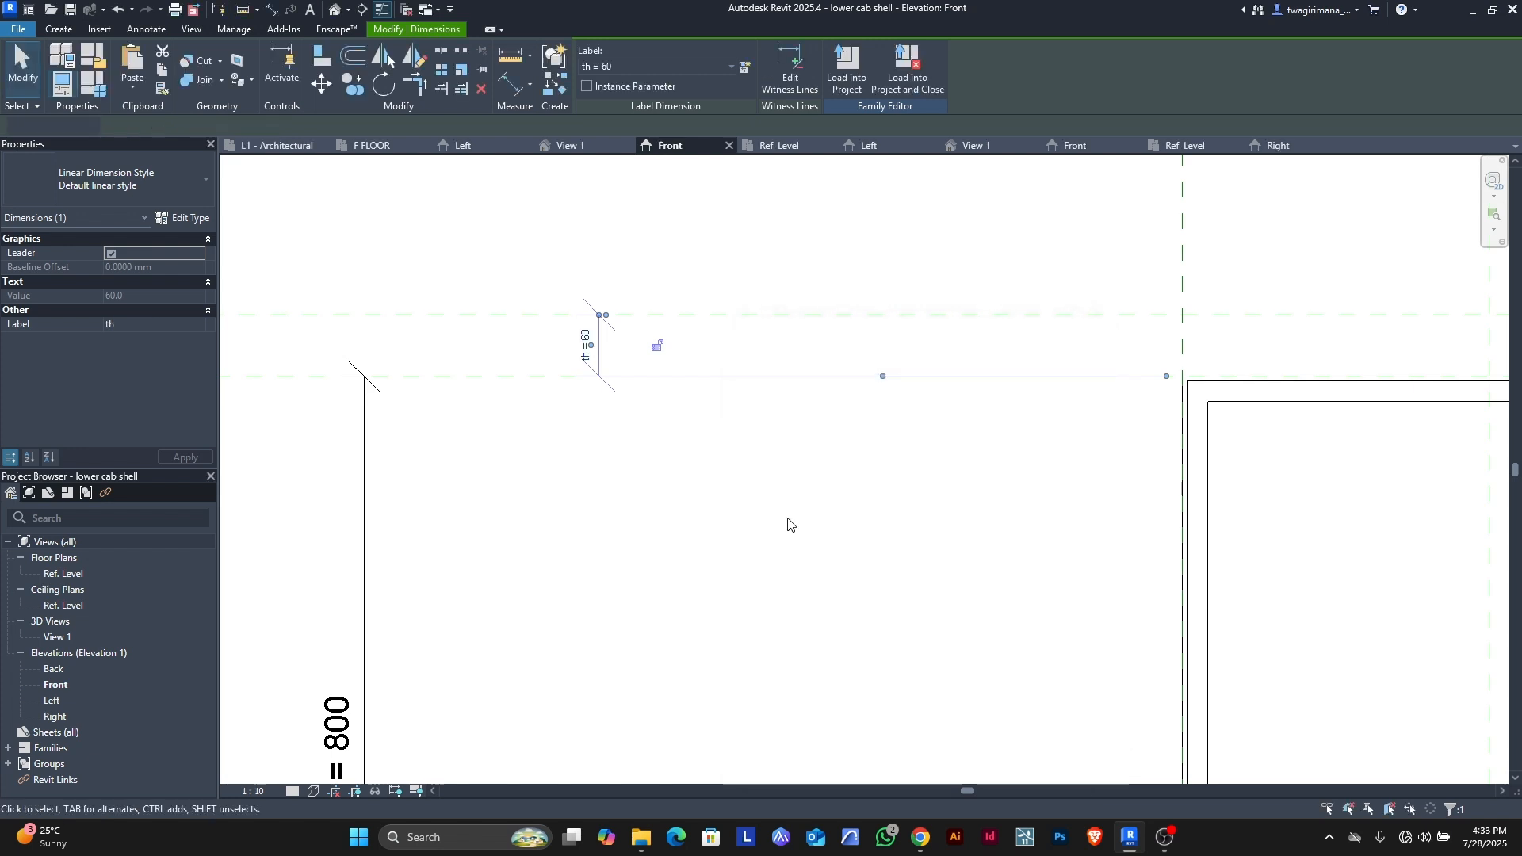
key("Return")
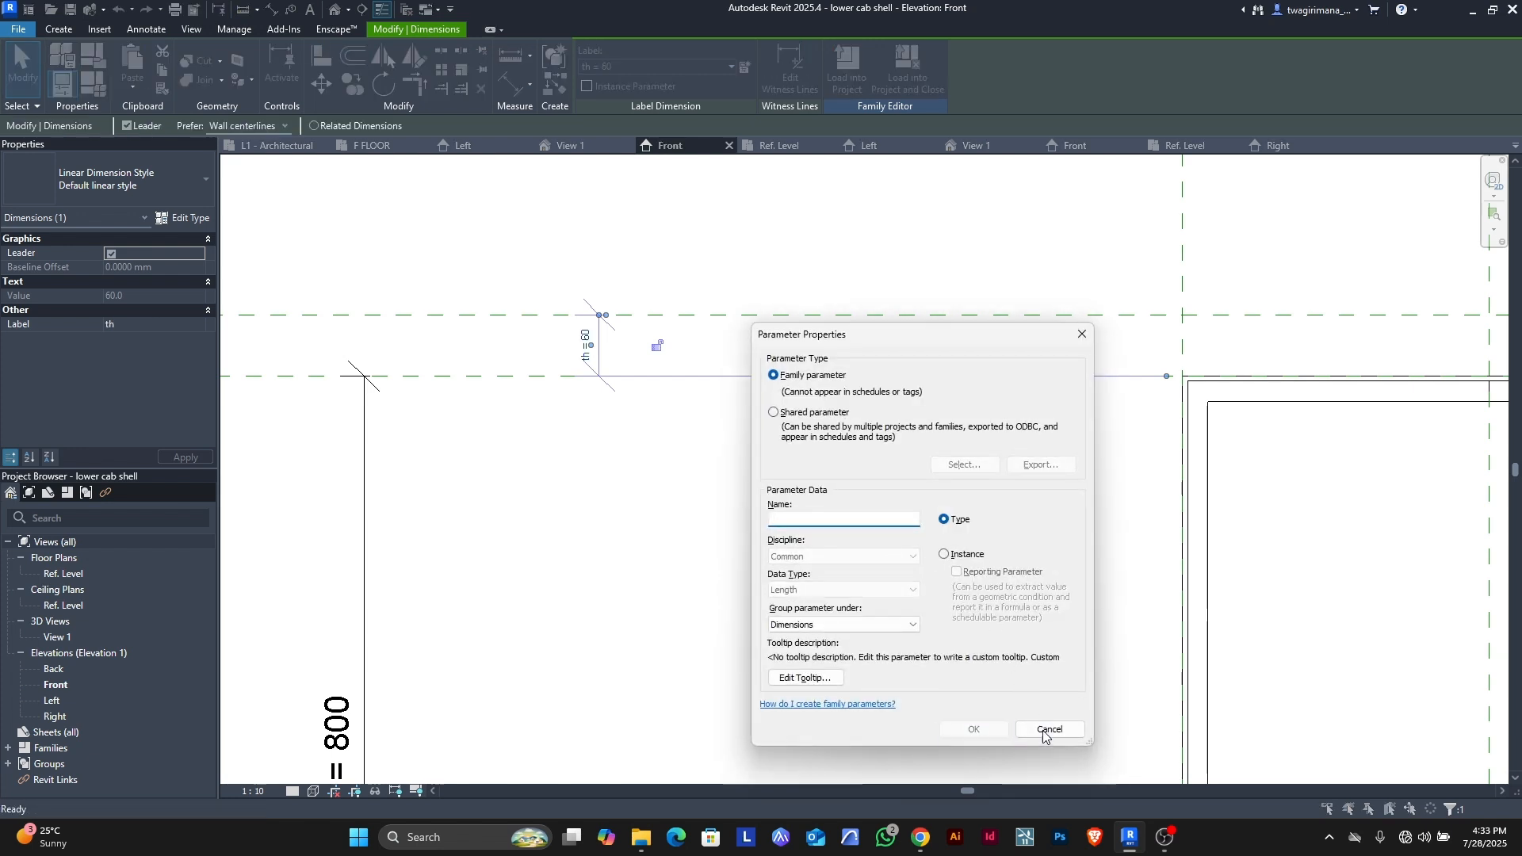
left_click(1049, 729)
left_click(689, 425)
- Draw a horizontal reference plane about 50 mm in front of the shell's front reference plane in the Ref. Level floor plan
scroll(619, 364, "down", 3)
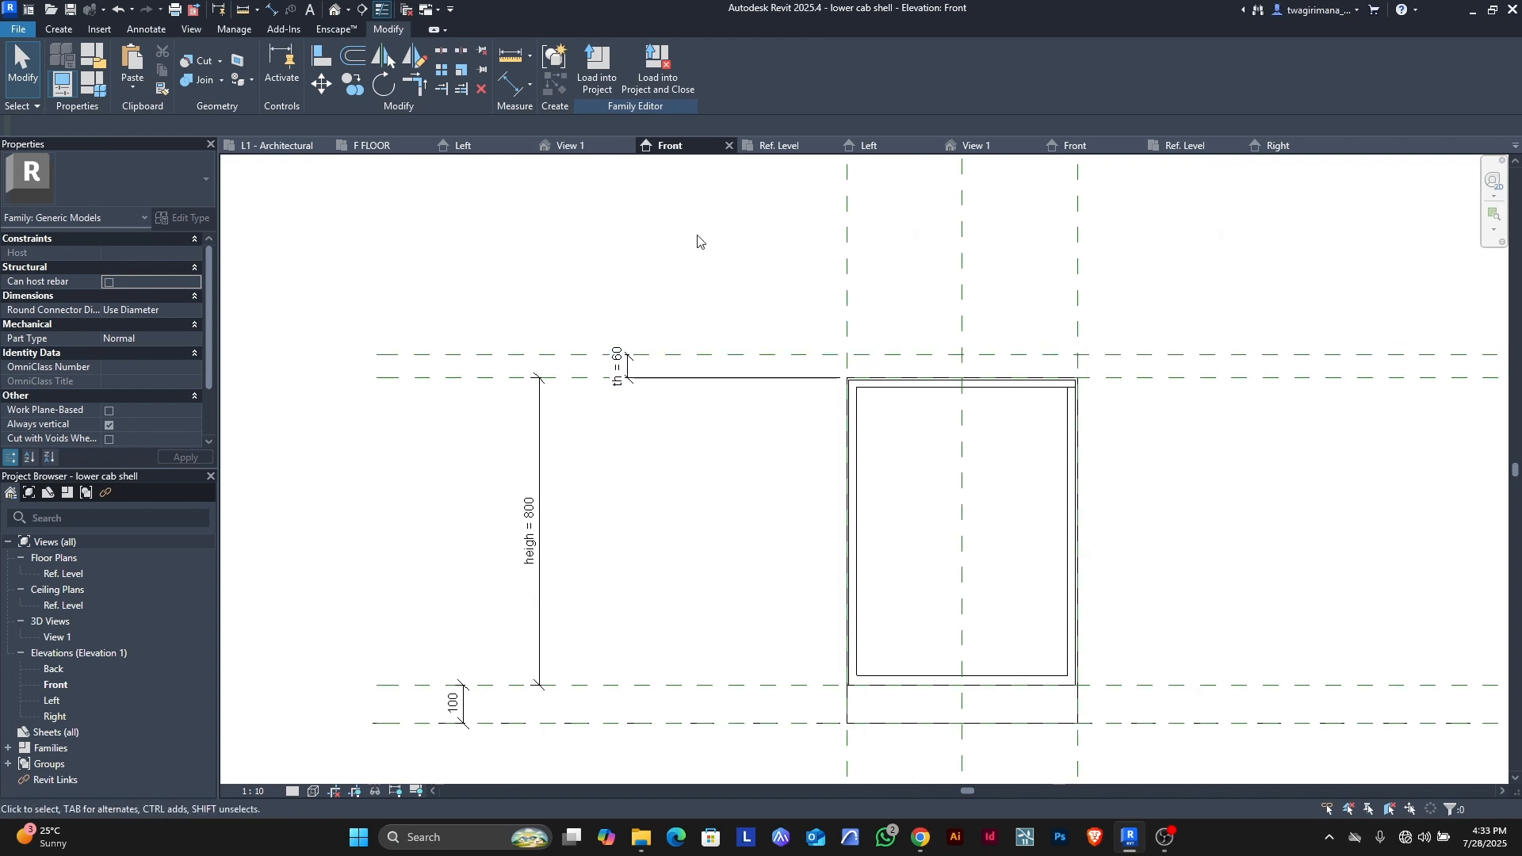
left_click(781, 146)
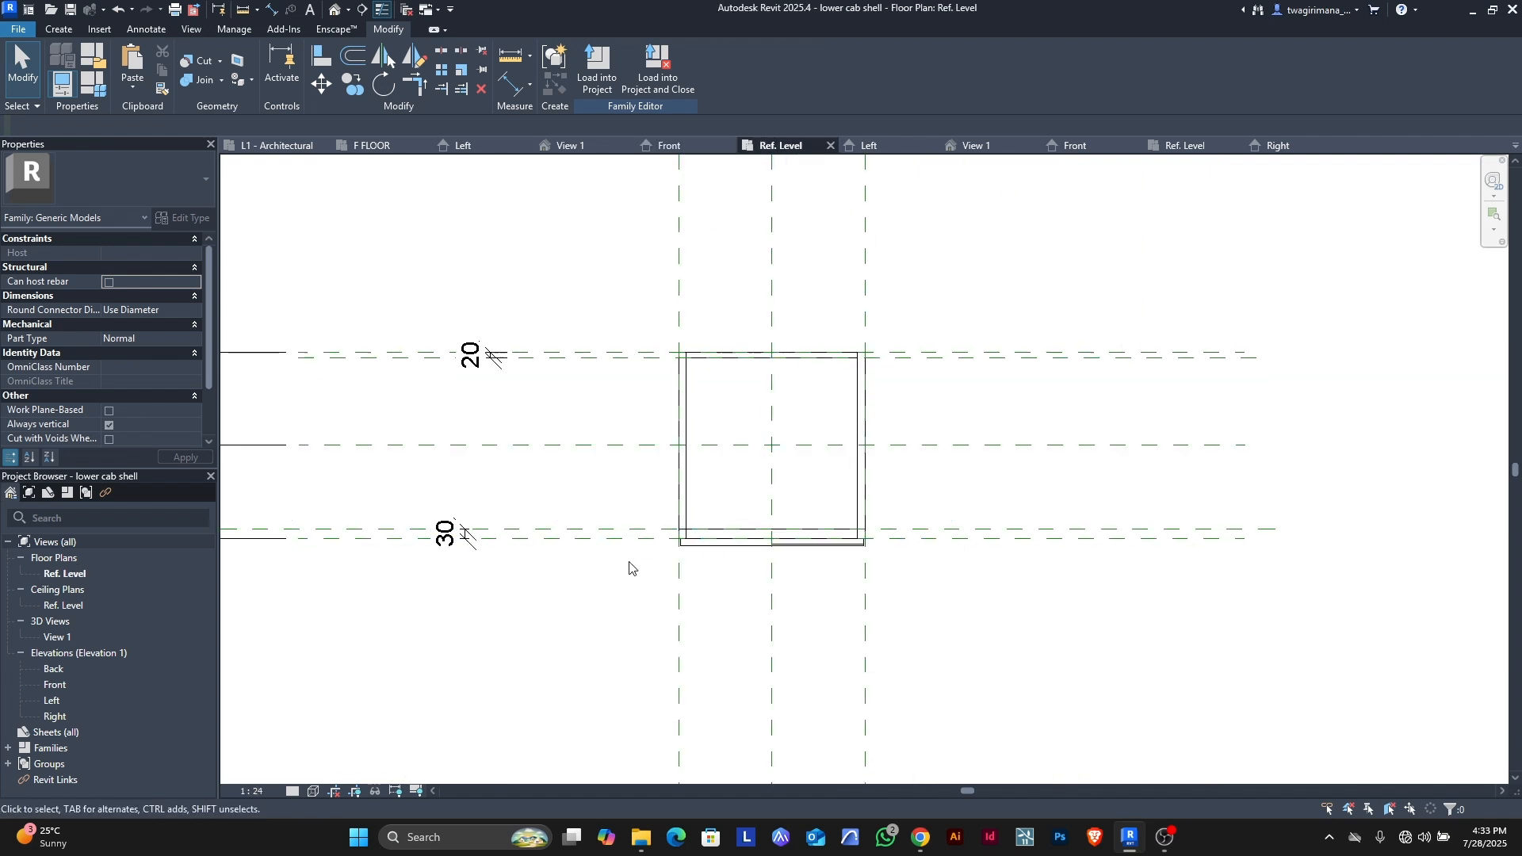
scroll(642, 555, "up", 3)
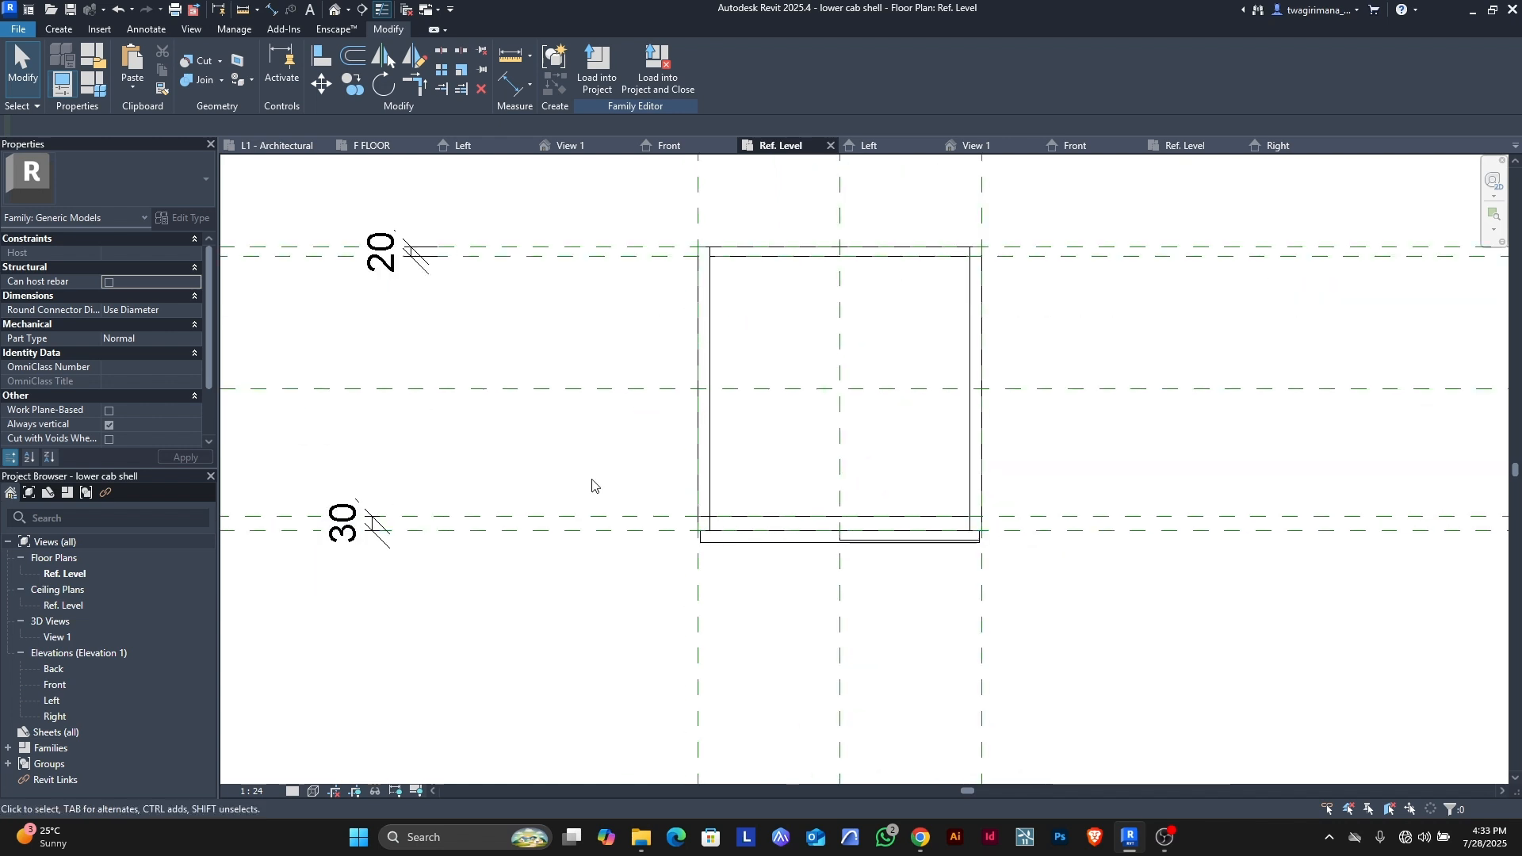
left_click(58, 29)
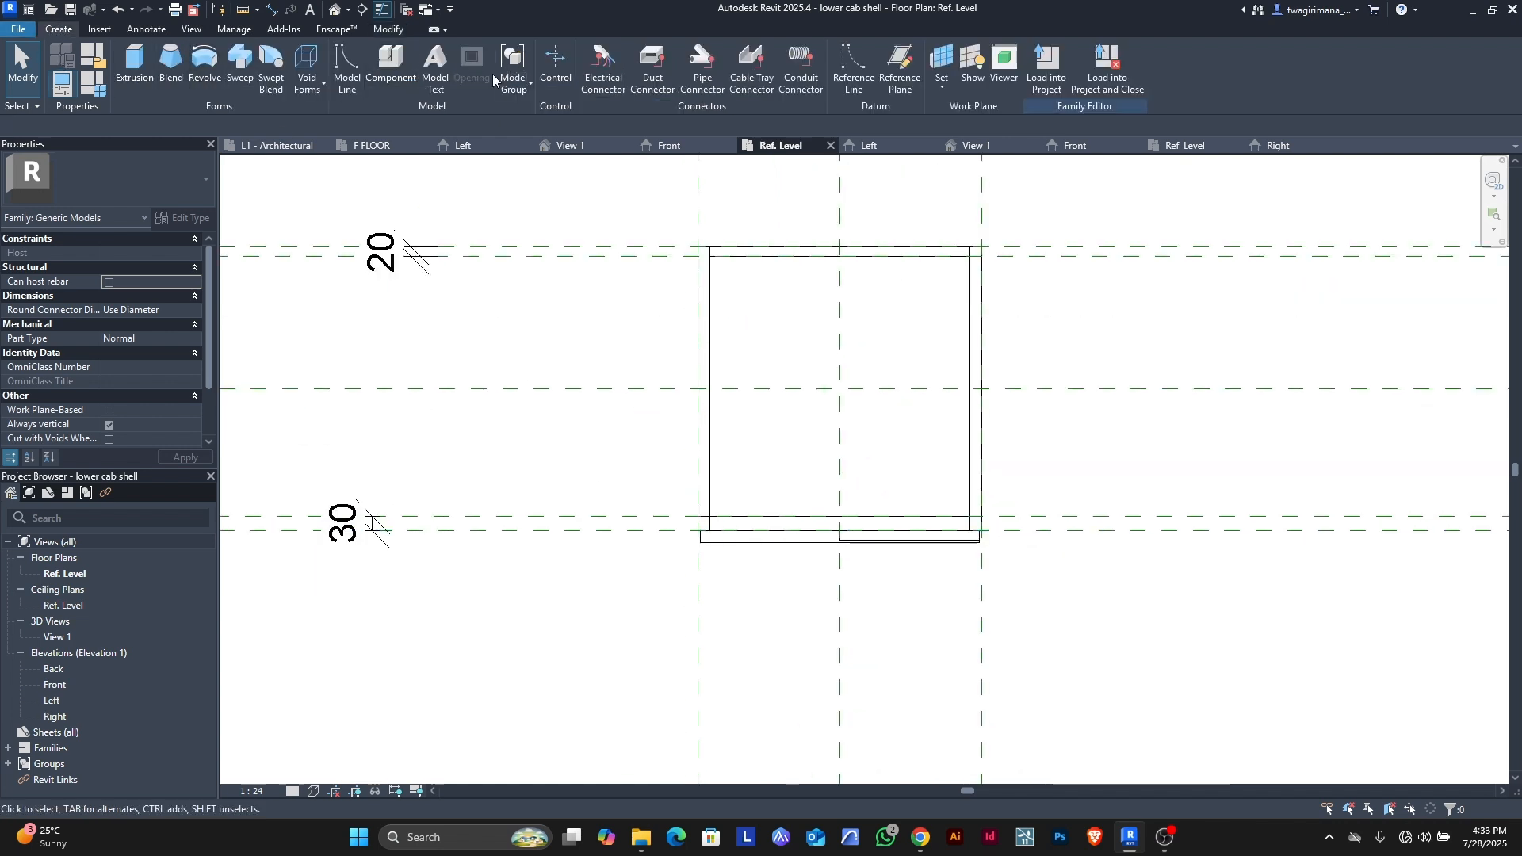
left_click(899, 67)
scroll(555, 357, "down", 2)
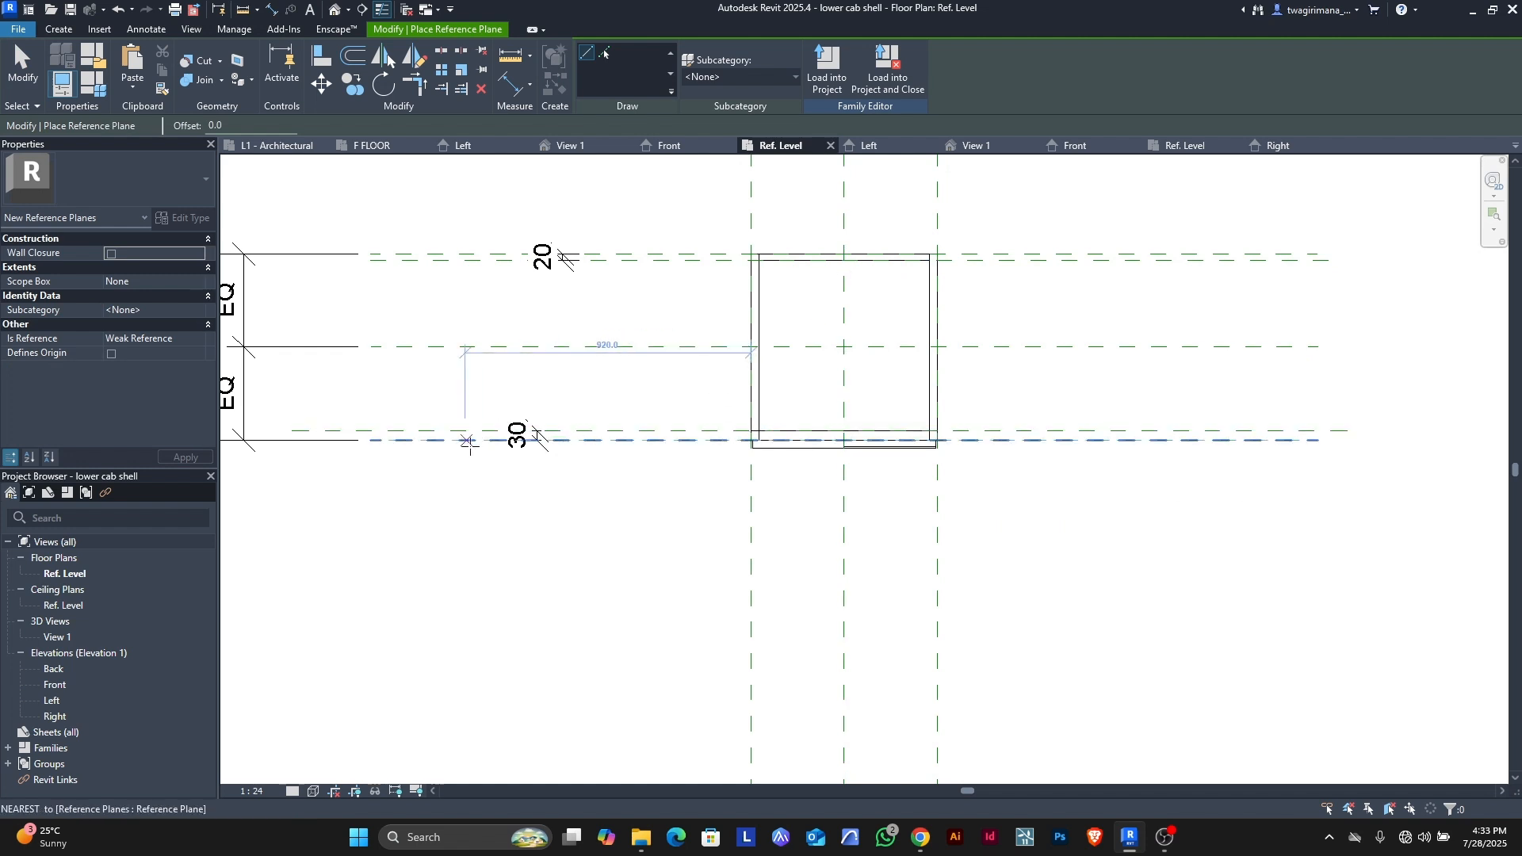
left_click(321, 458)
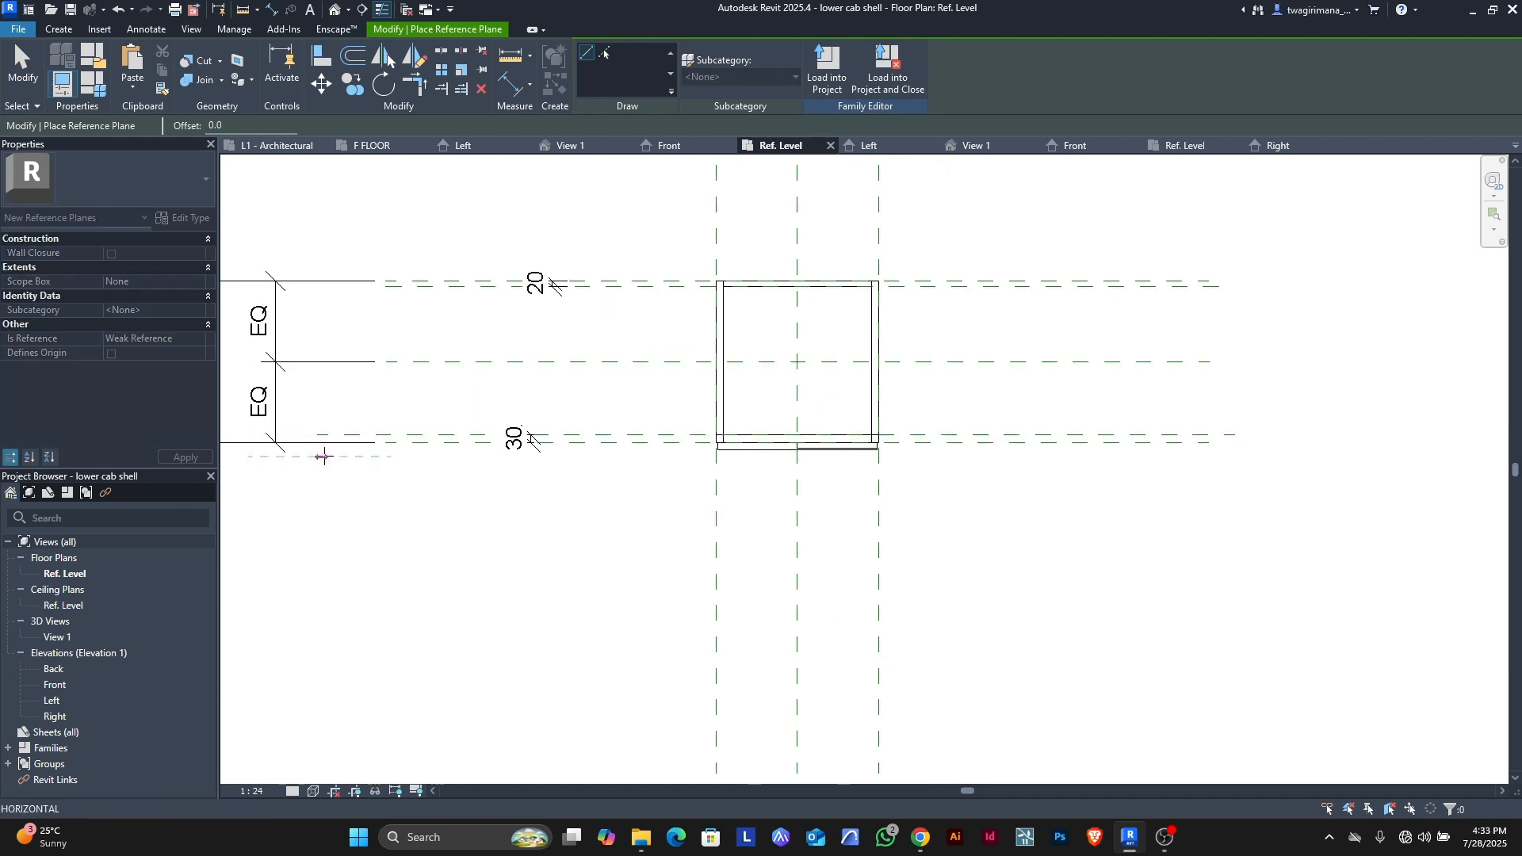
left_click(1223, 457)
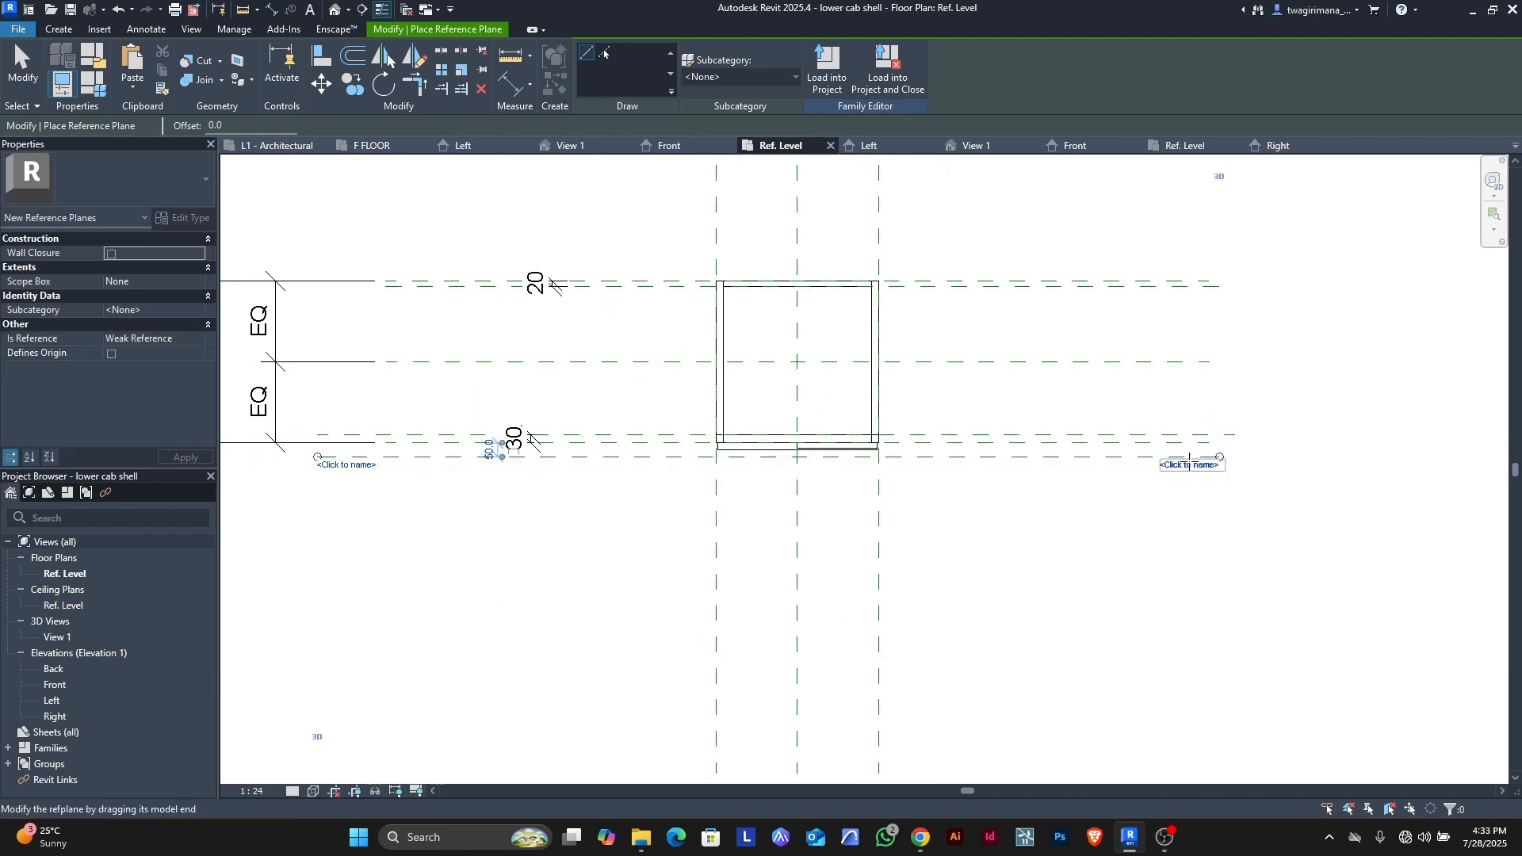
scroll(759, 460, "up", 2)
scroll(753, 457, "up", 2)
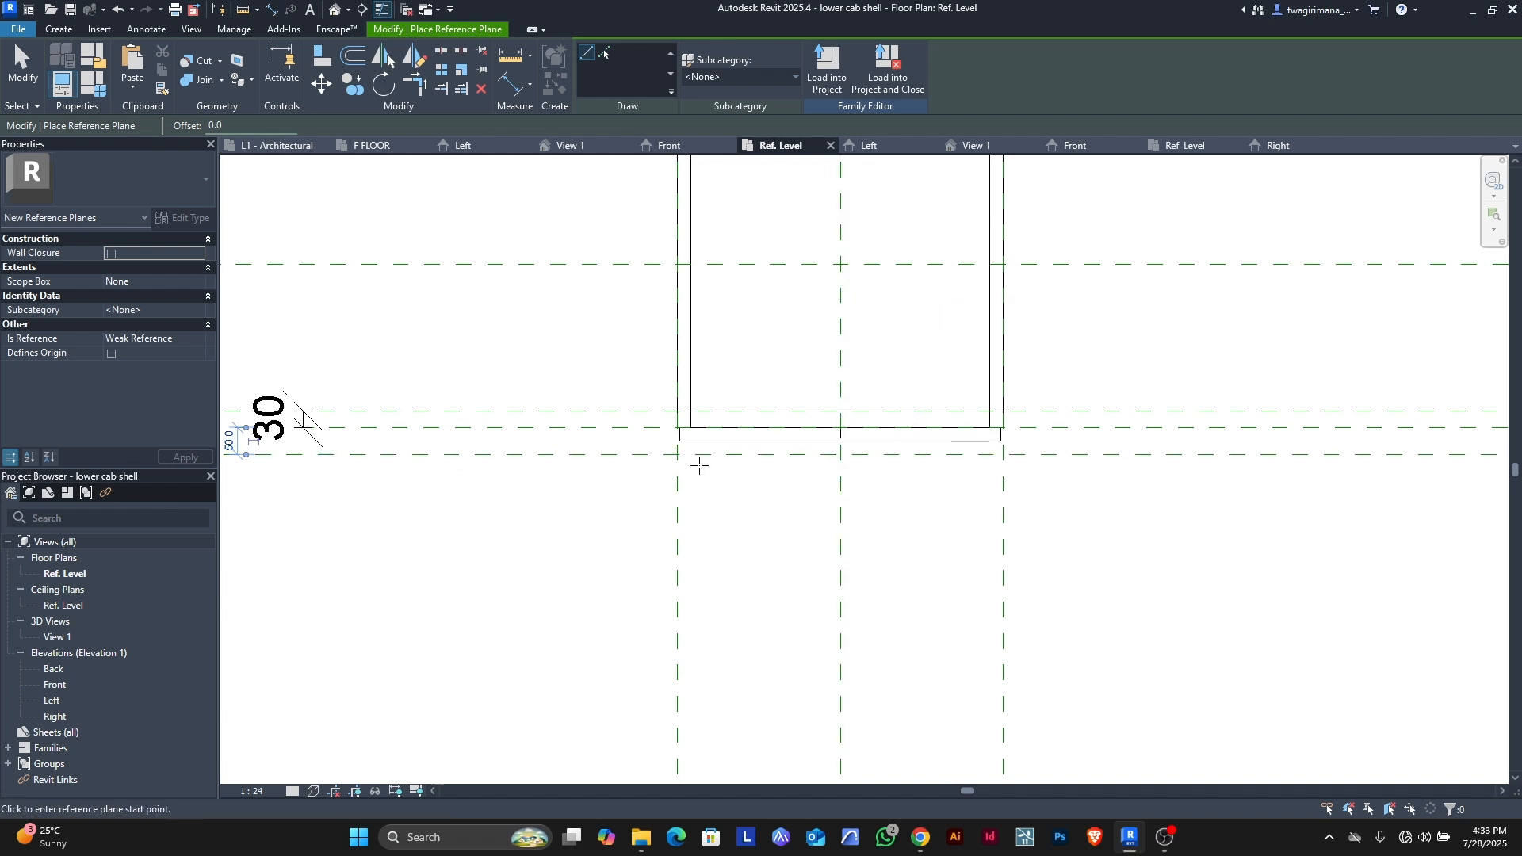
scroll(699, 465, "up", 2)
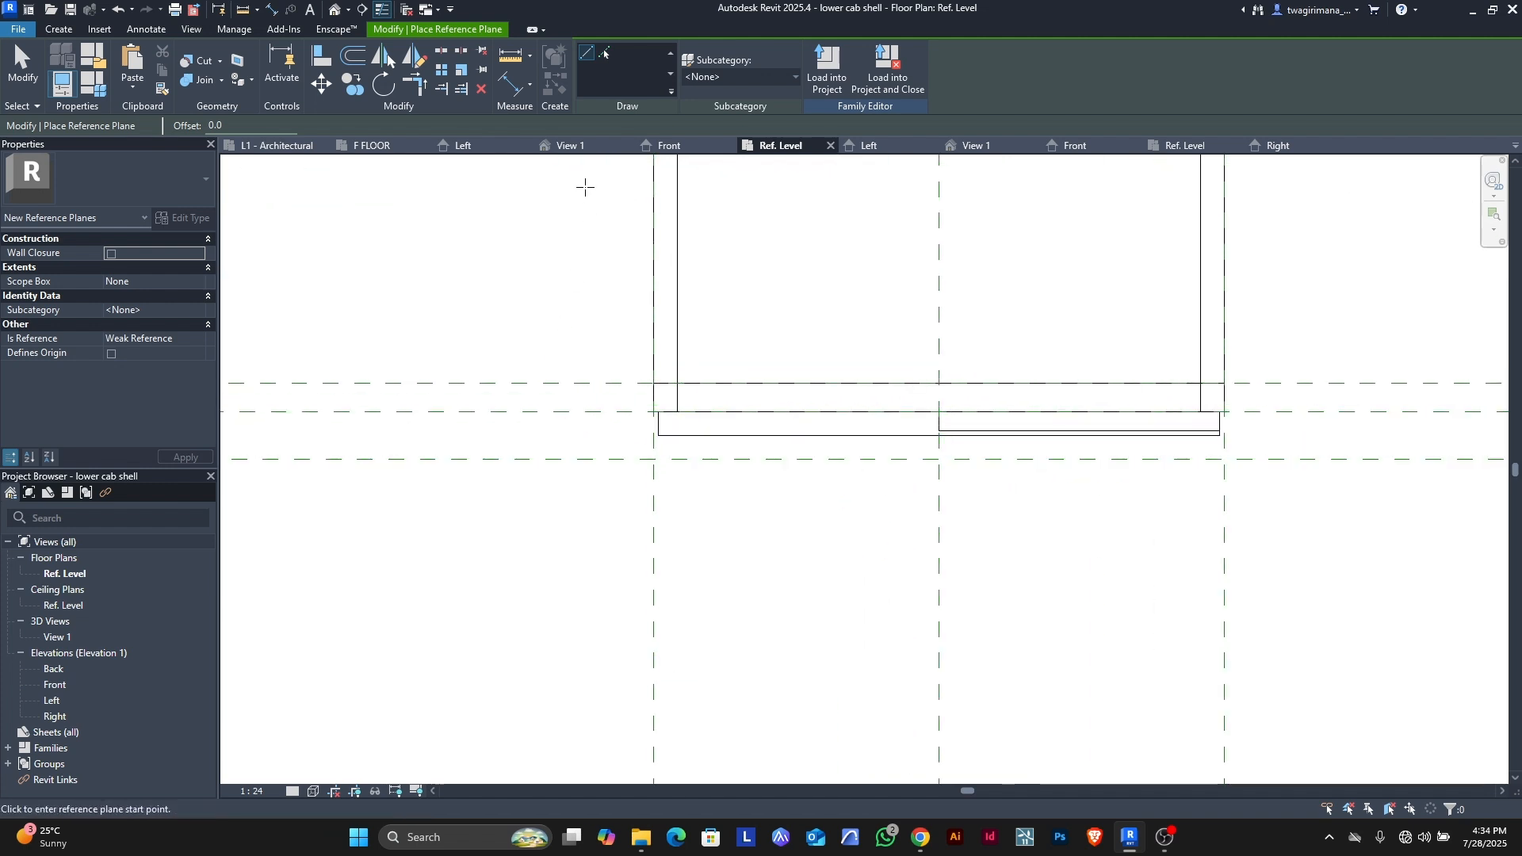
- Add an aligned dimension between the shell's front reference plane and the new plane in front of it
key("d")
key("i")
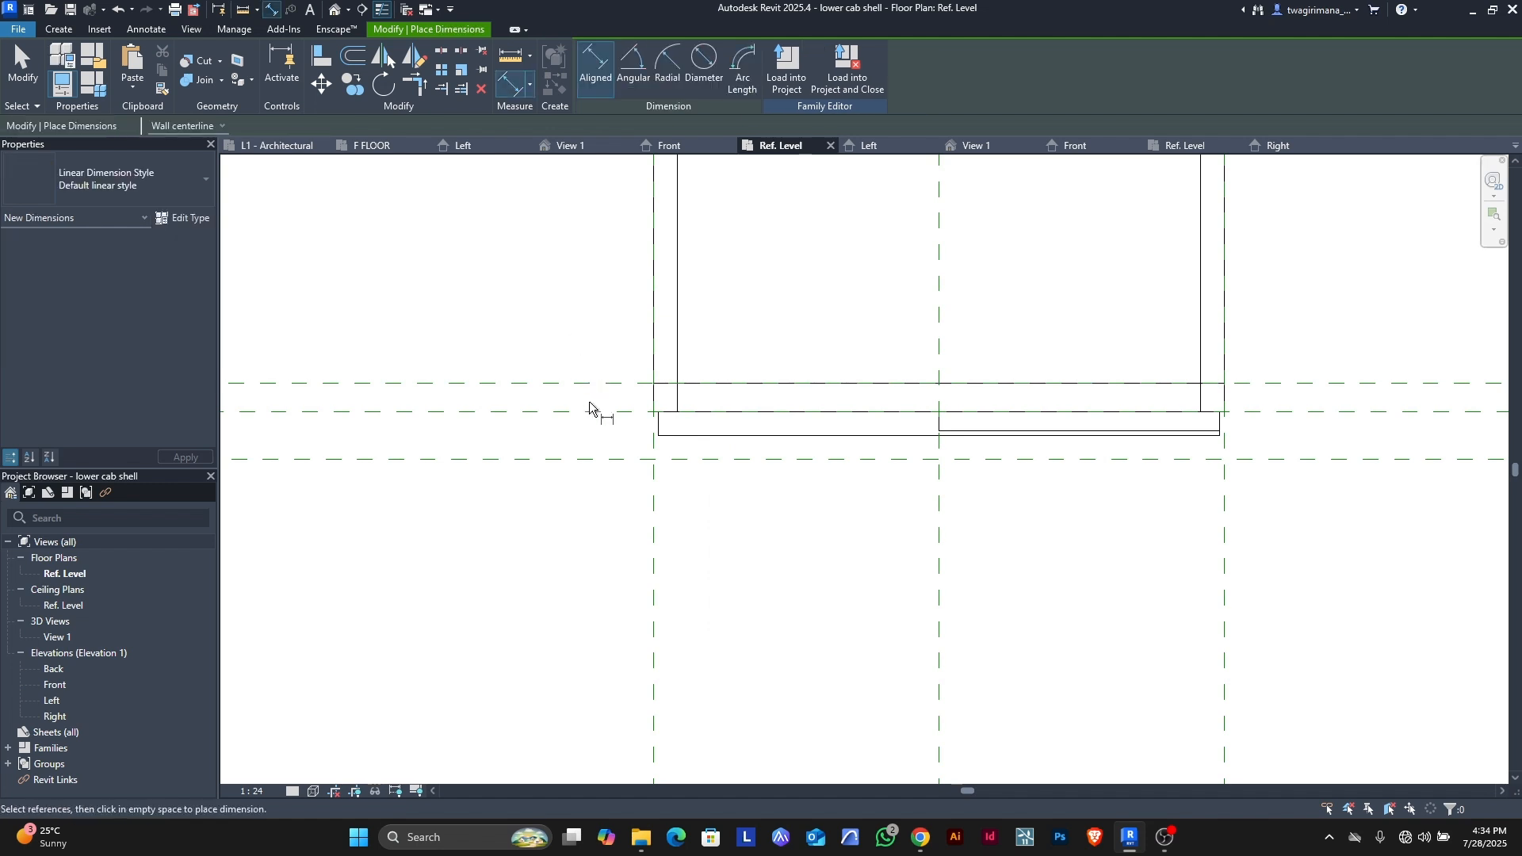
left_click(599, 459)
scroll(714, 388, "down", 5)
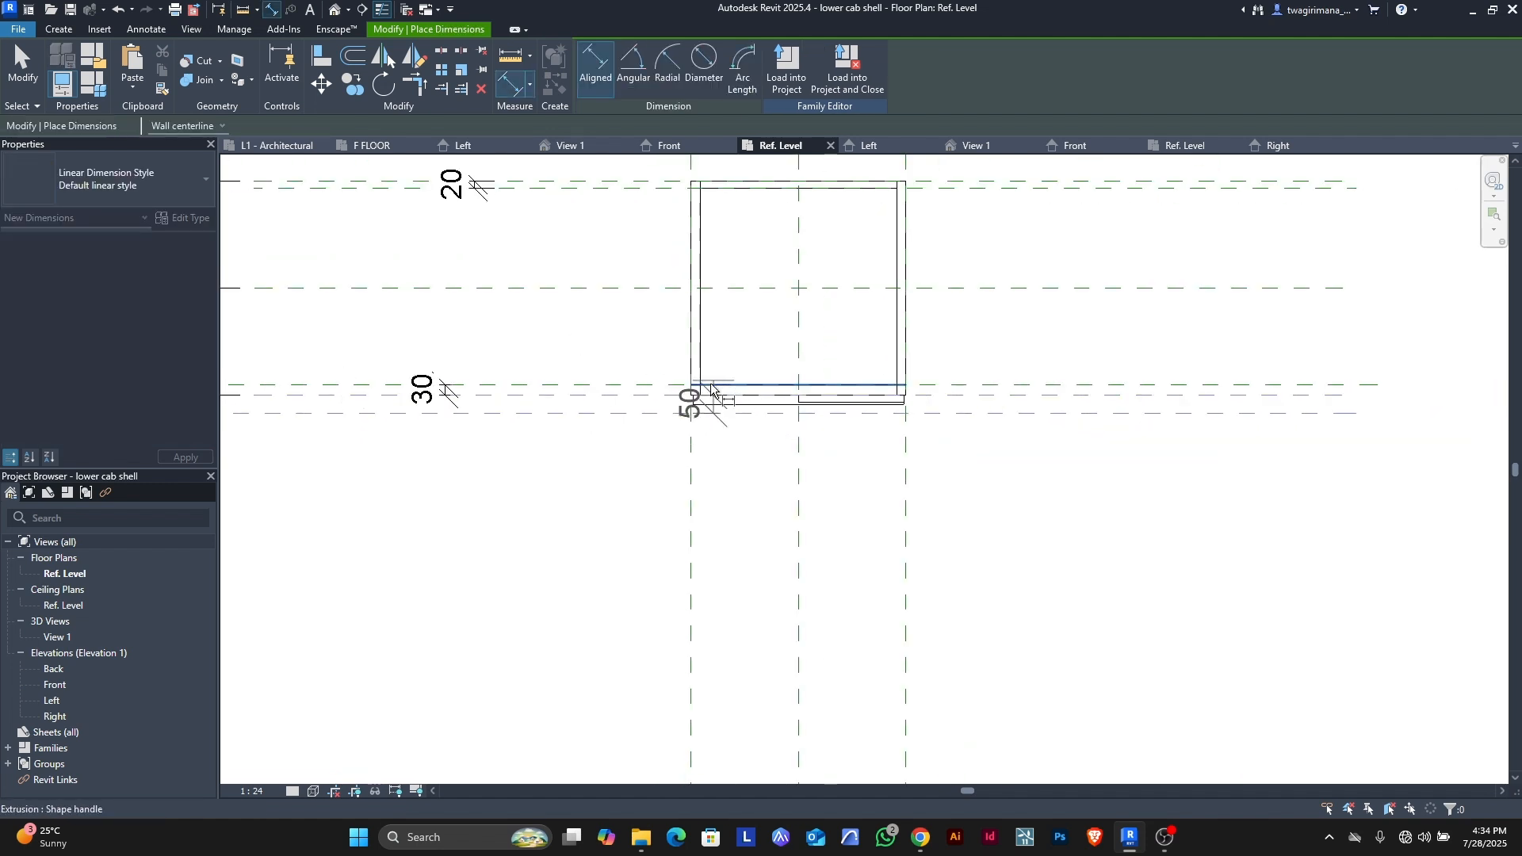
left_click(608, 534)
scroll(625, 404, "up", 2)
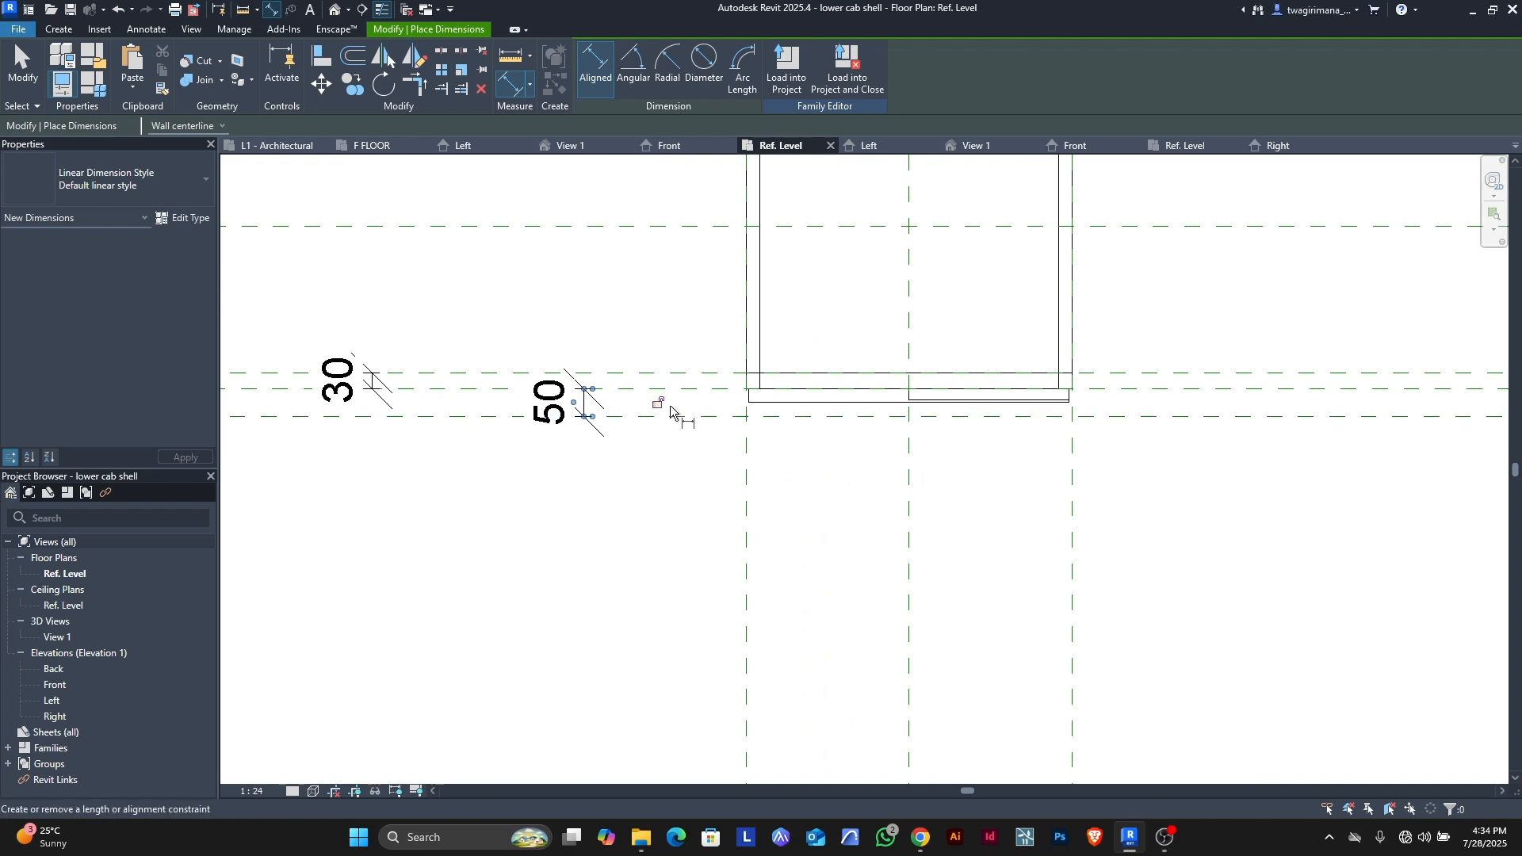
key("Escape")
key("Escape")
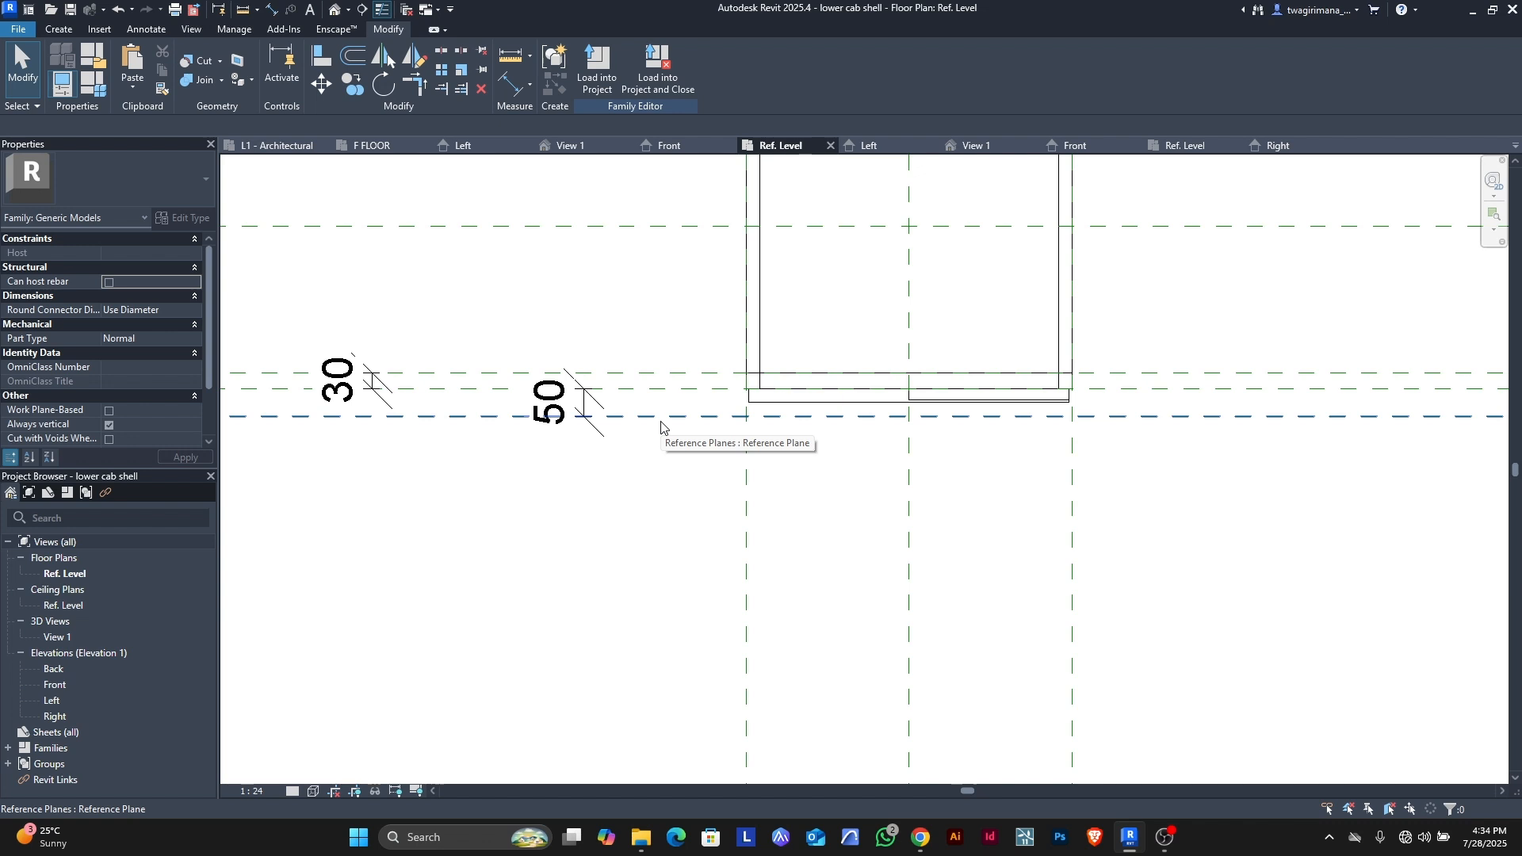
- Set the new front plane's distance from the shell's front reference plane to 25 mm, matching the door's outer face
left_click(649, 418)
scroll(568, 401, "up", 3)
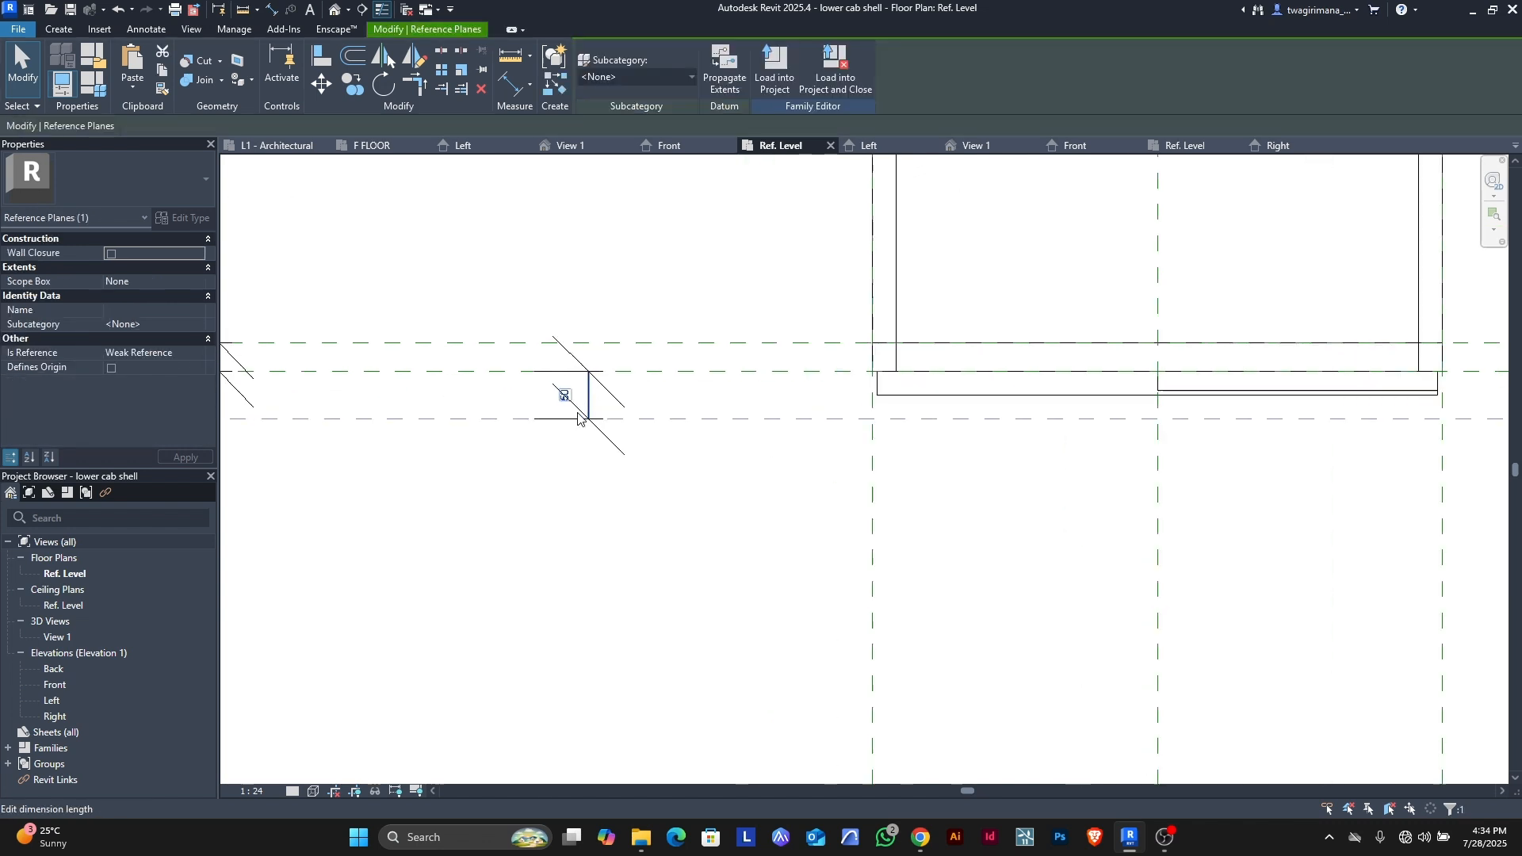
left_click(565, 400)
type("2")
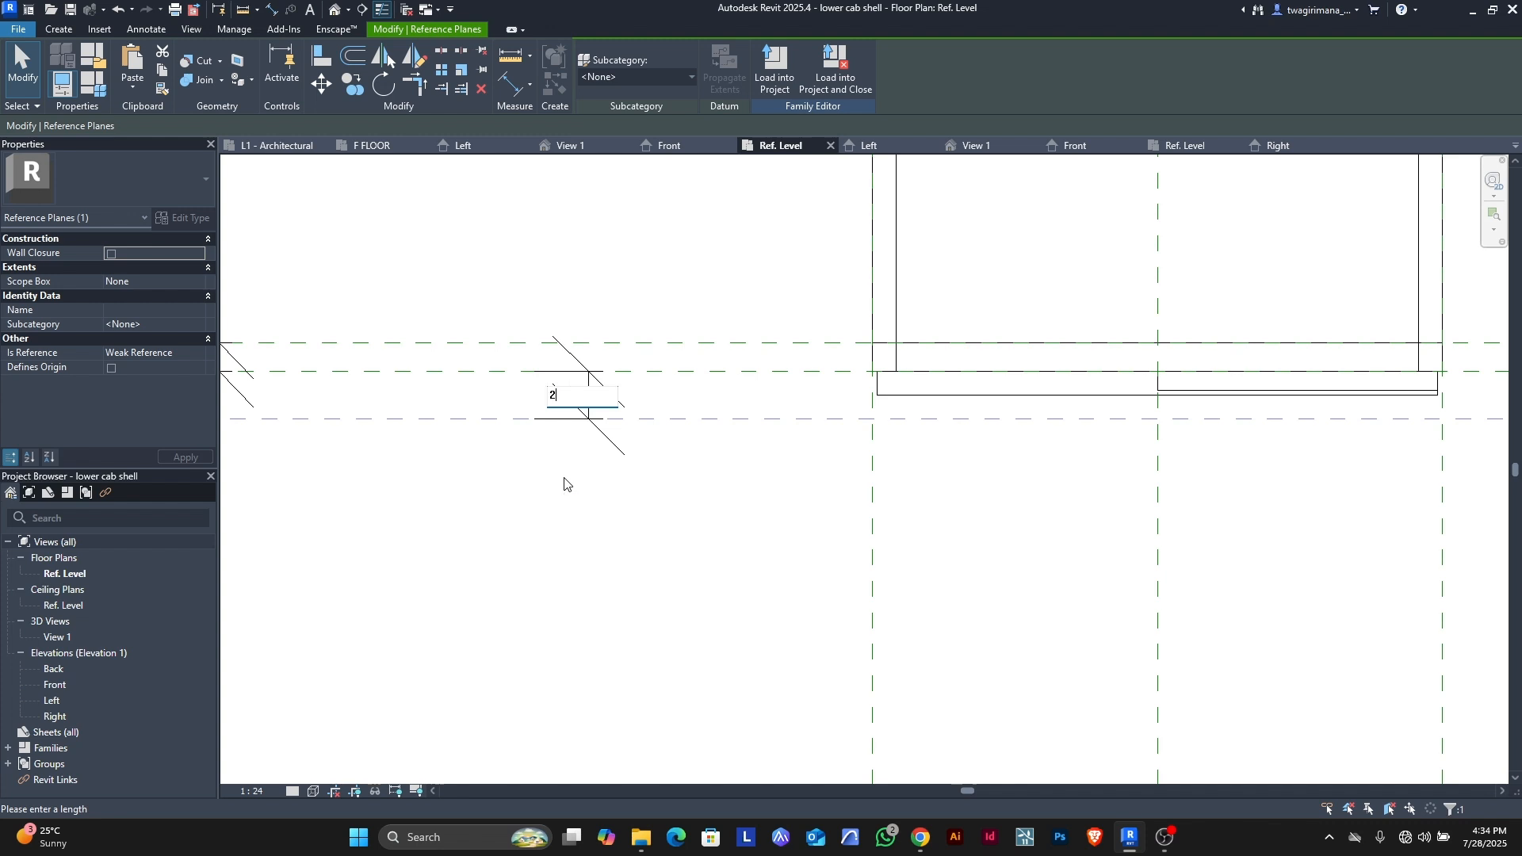
type("5")
key("Return")
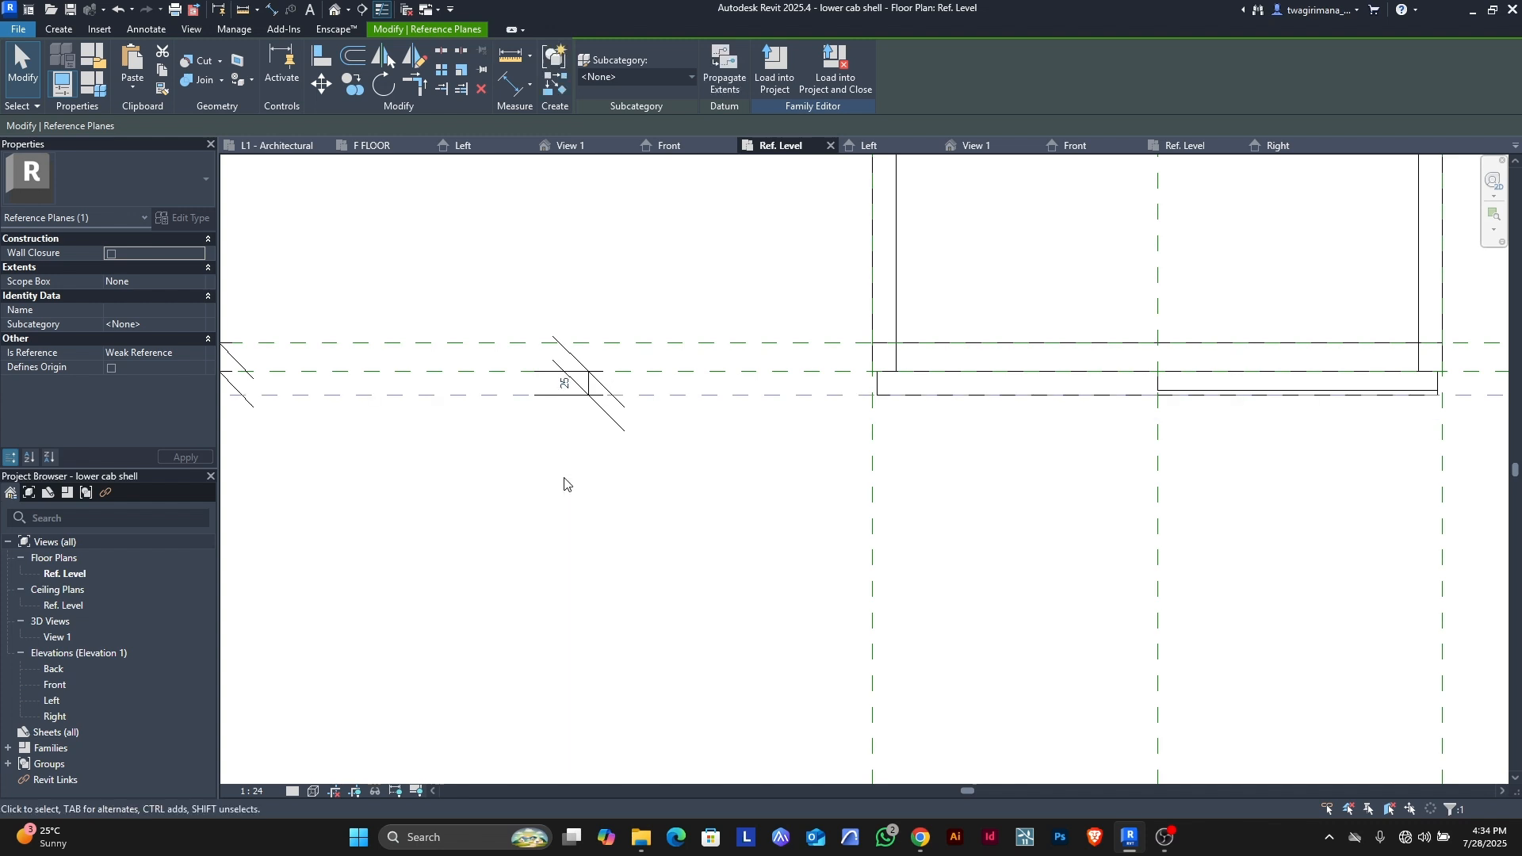
- Set the new front plane's distance from the shell's front reference plane to 50 mm
left_click(638, 460)
scroll(757, 406, "down", 2)
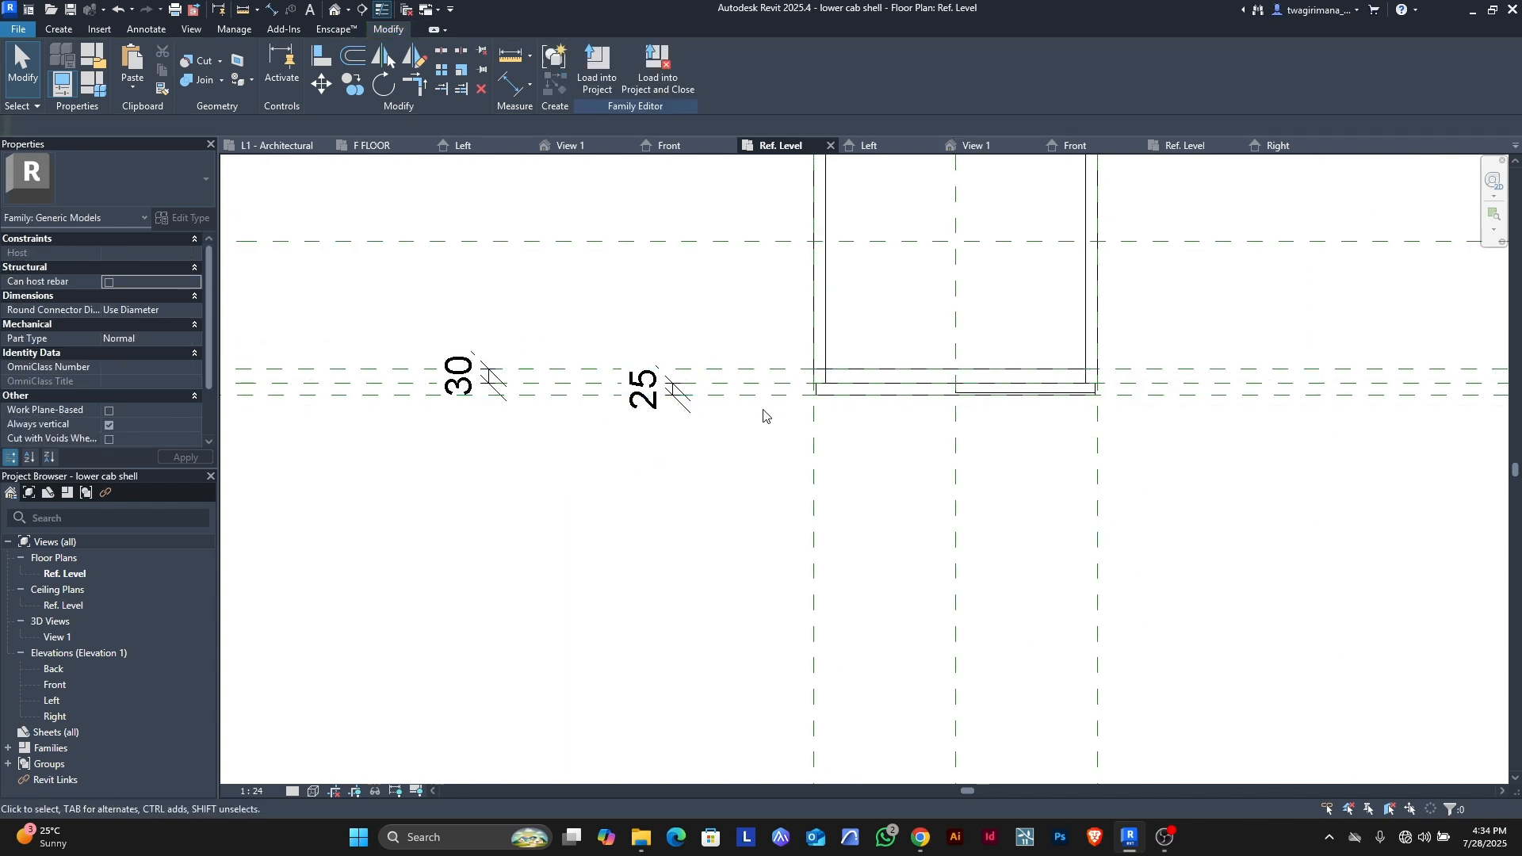
scroll(805, 387, "up", 2)
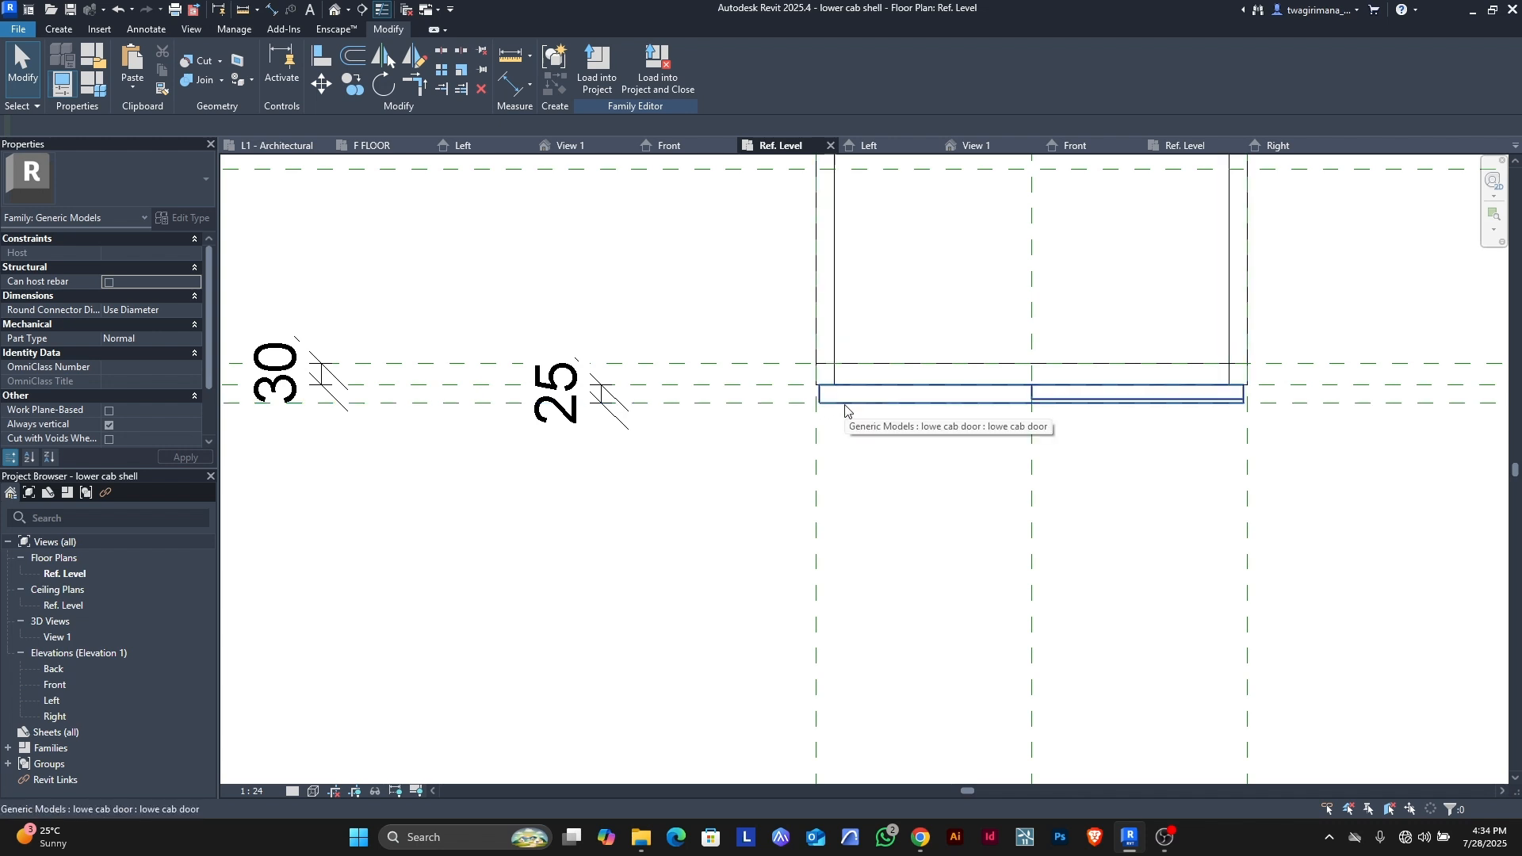
left_click(621, 413)
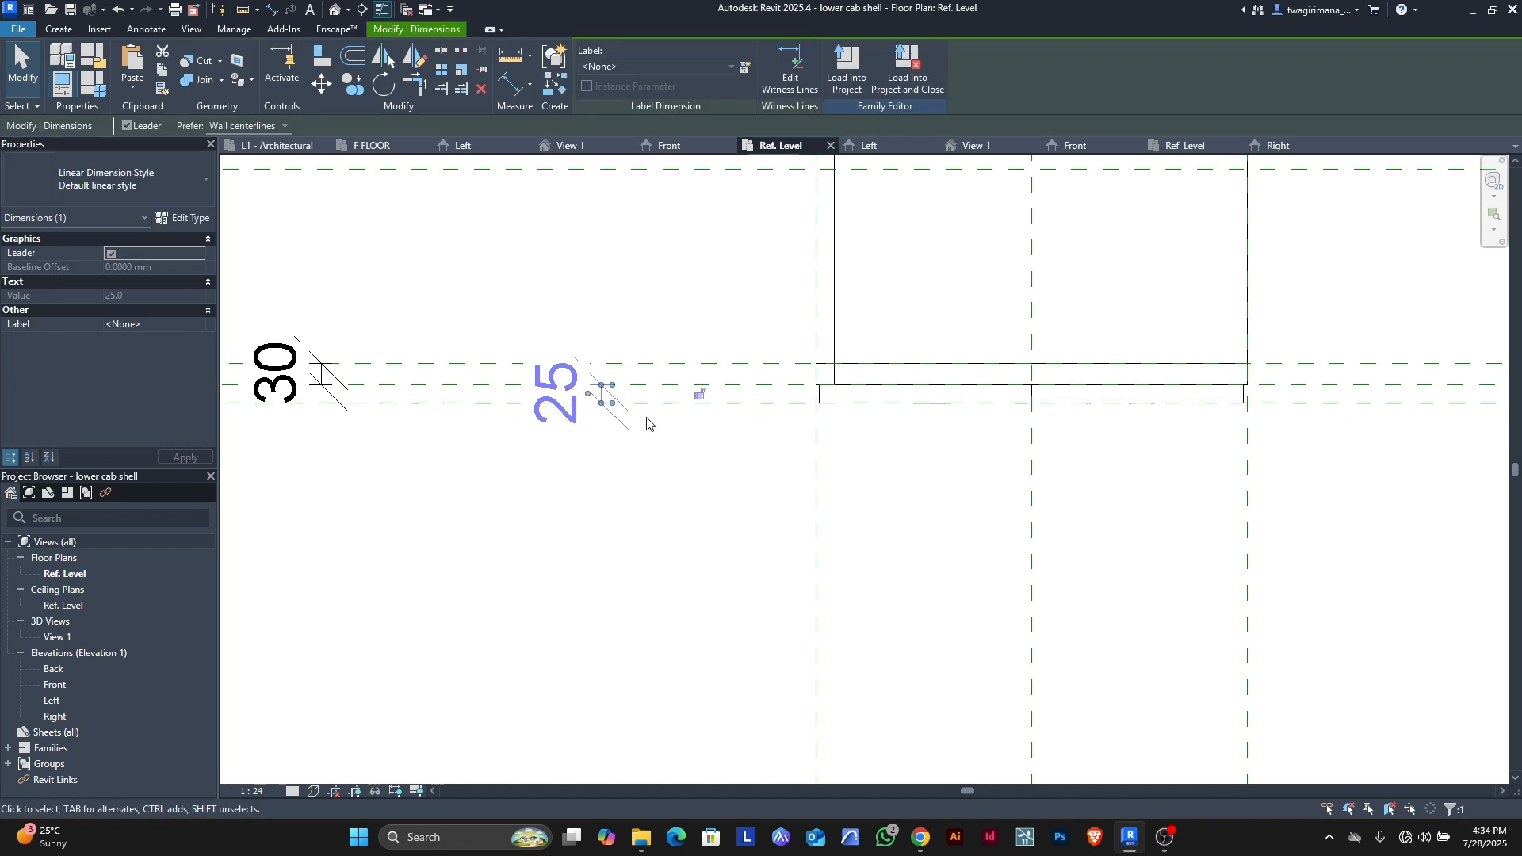
key("Delete")
left_click(607, 401)
scroll(597, 395, "up", 3)
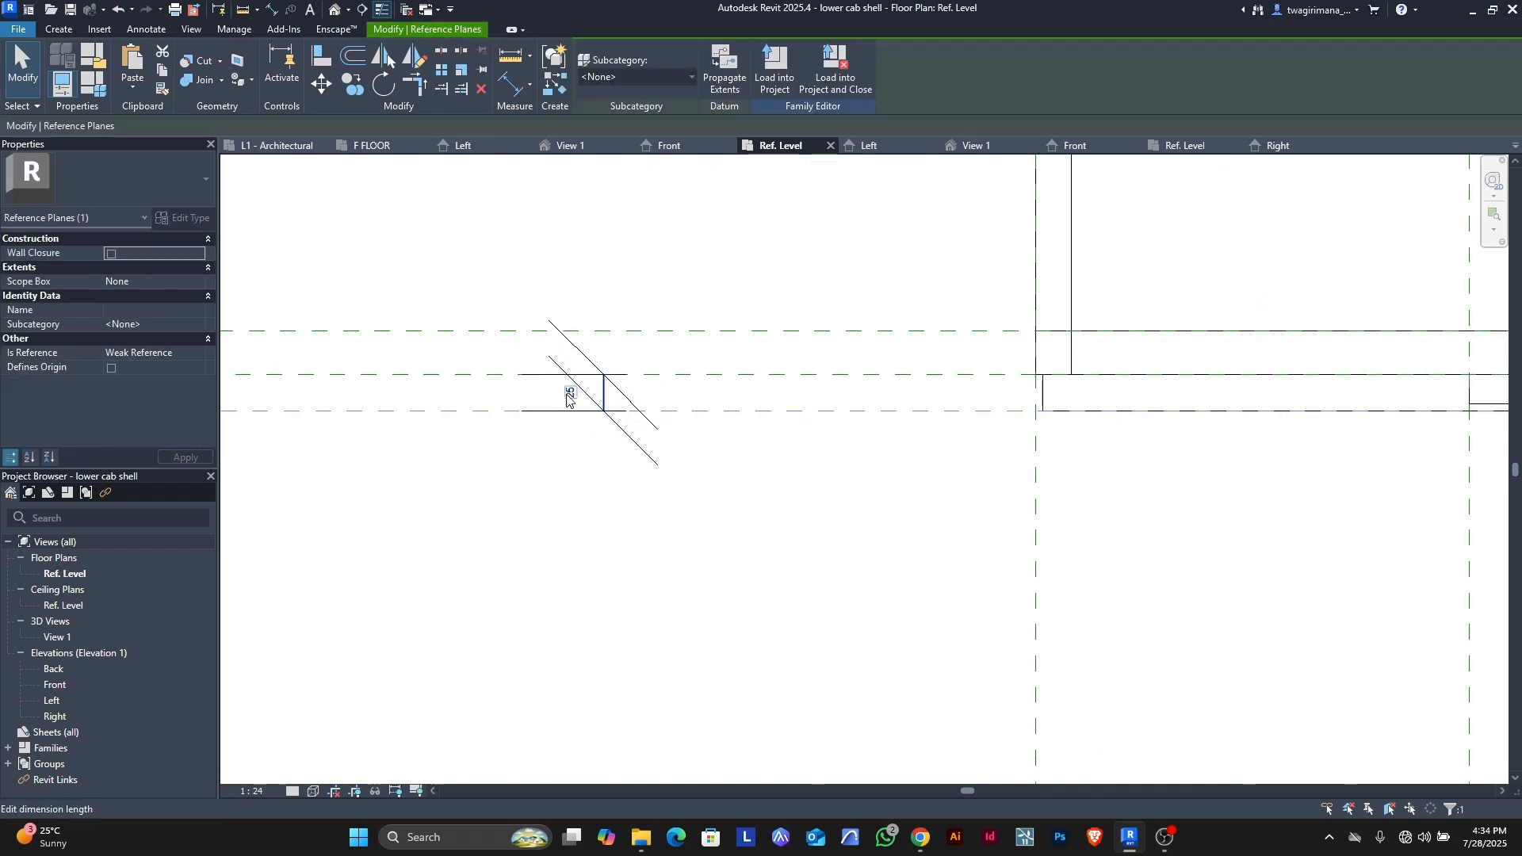
left_click(568, 394)
type("5")
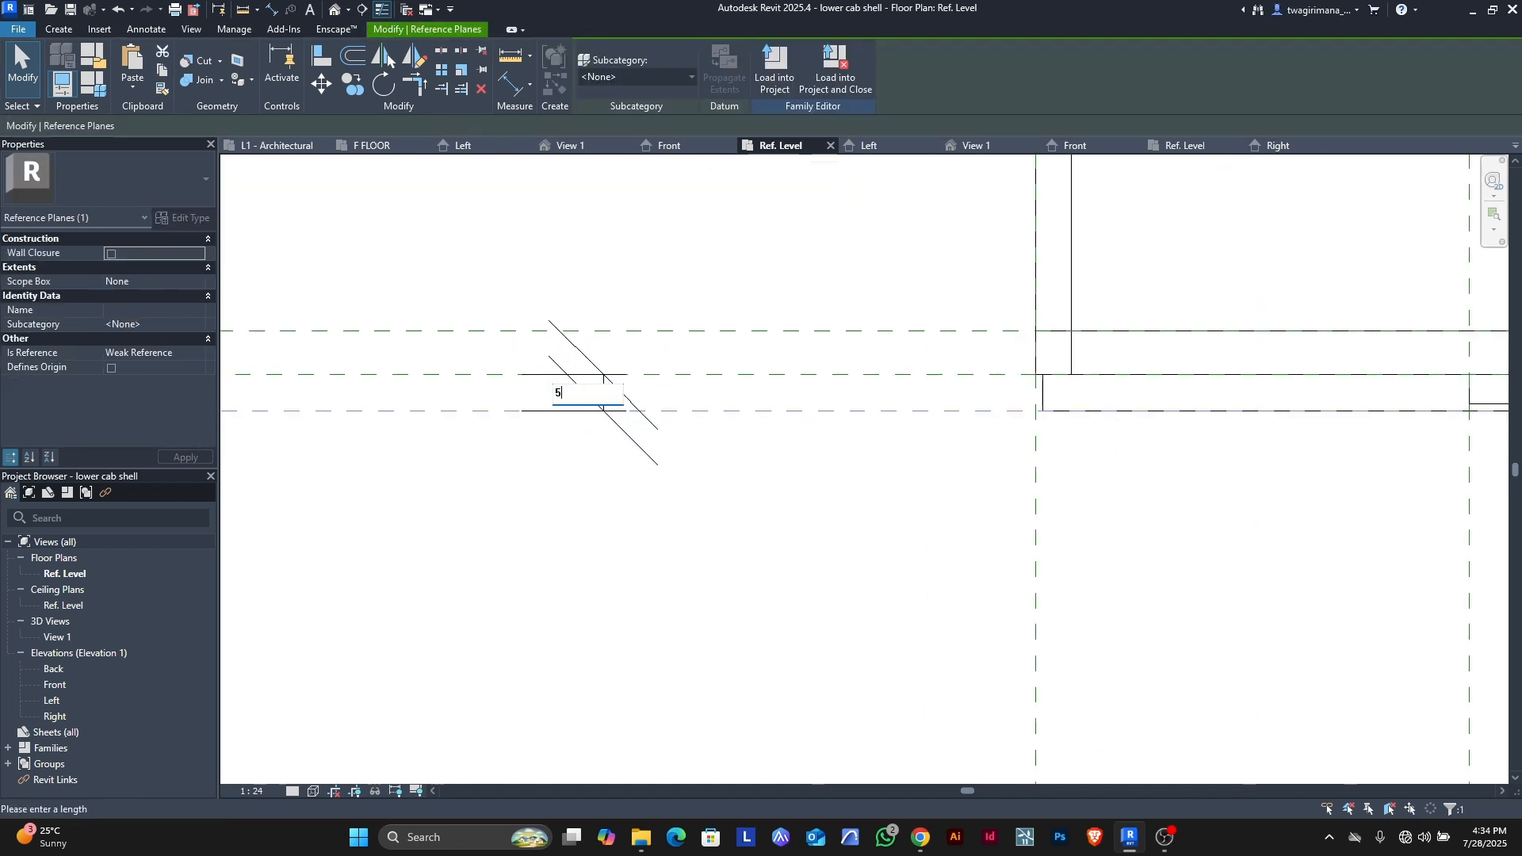
type("0")
key("Return")
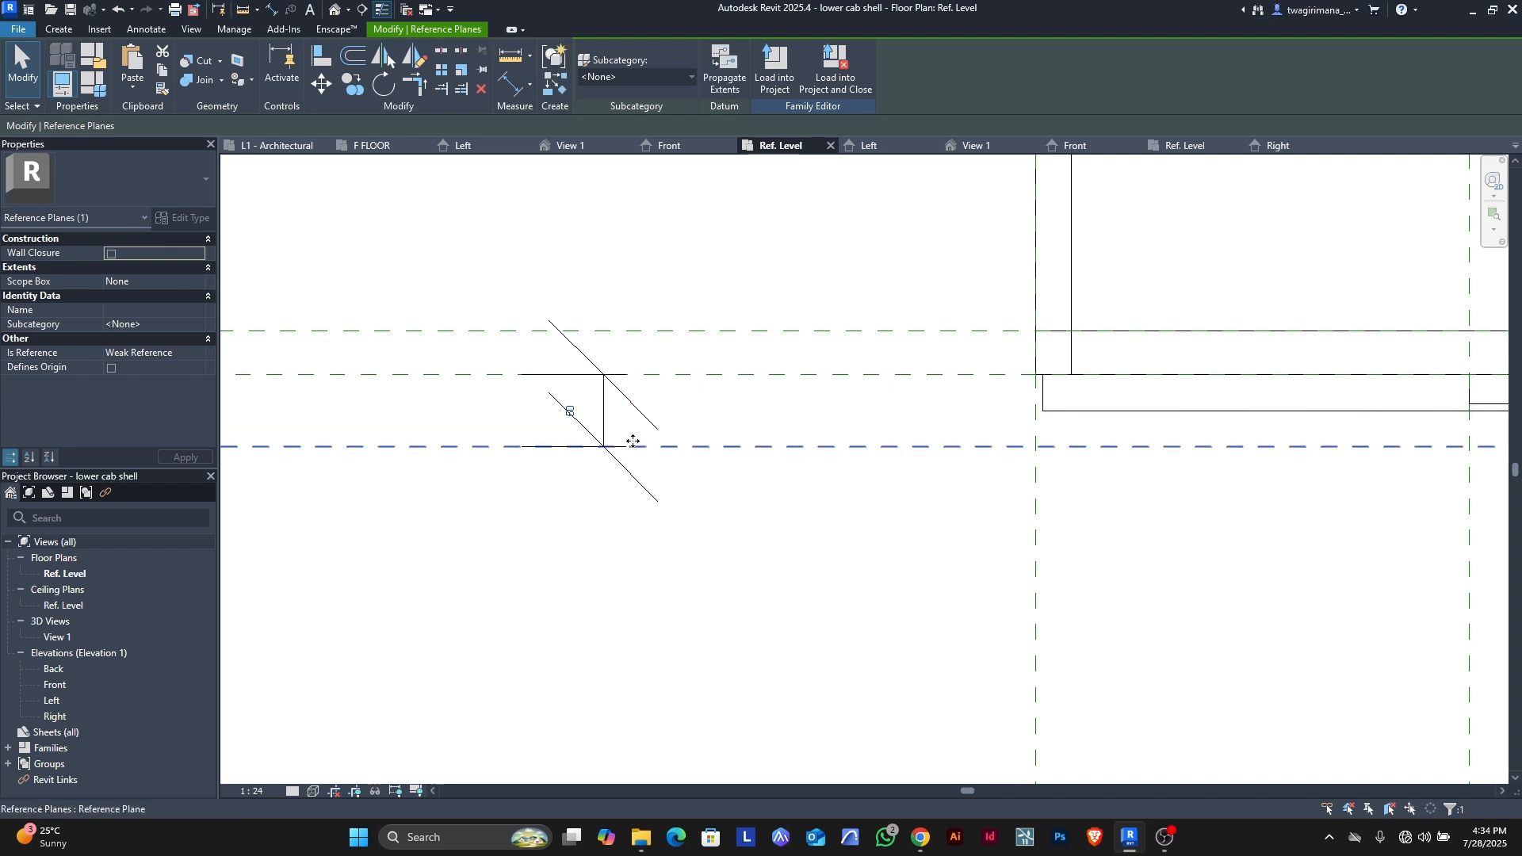
scroll(630, 452, "down", 2)
key("Escape")
scroll(681, 432, "down", 3)
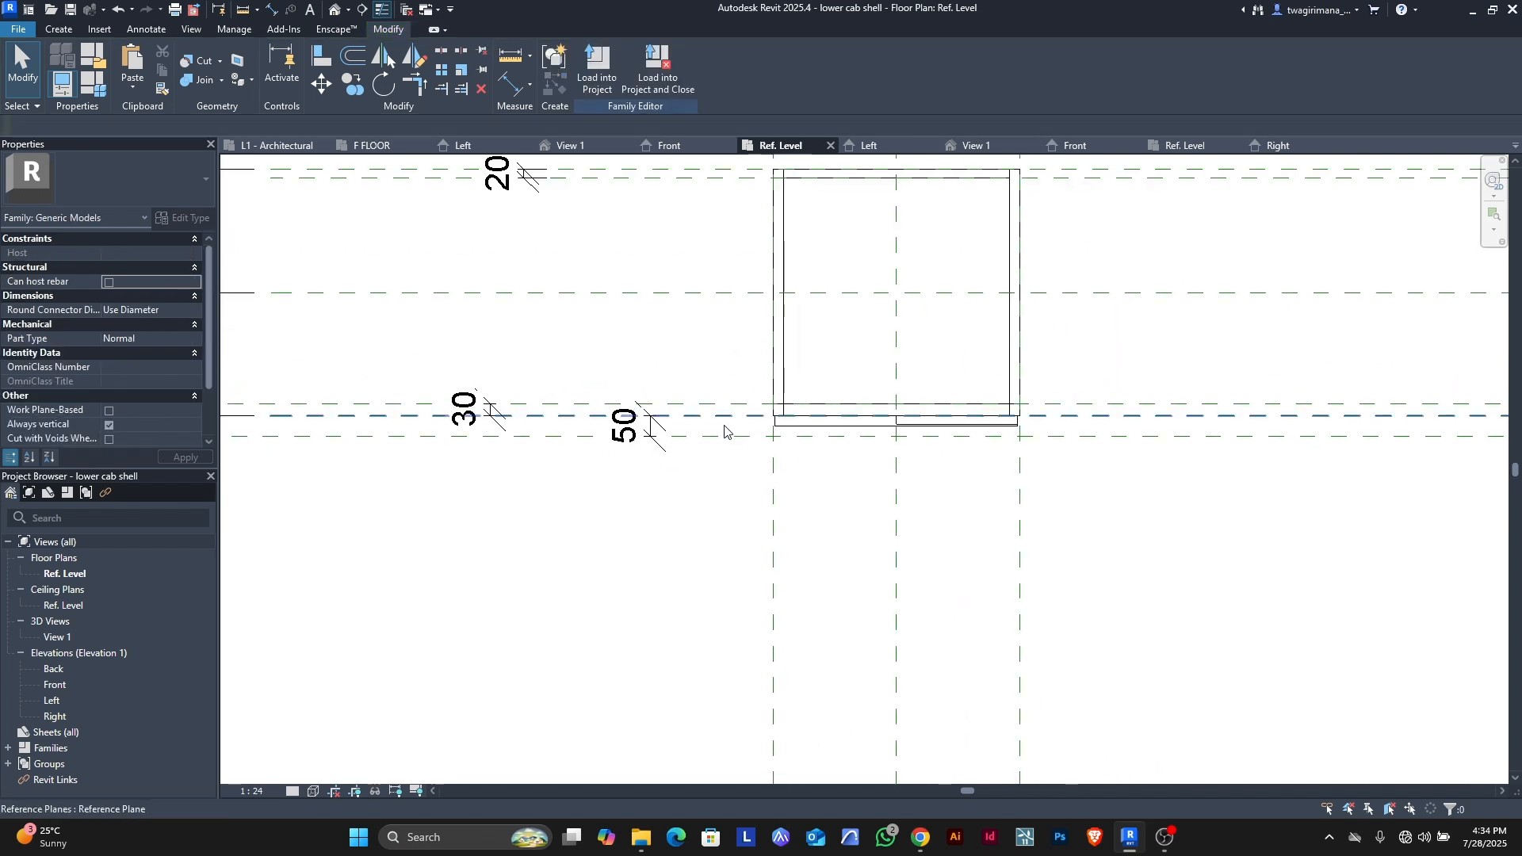
scroll(730, 443, "up", 3)
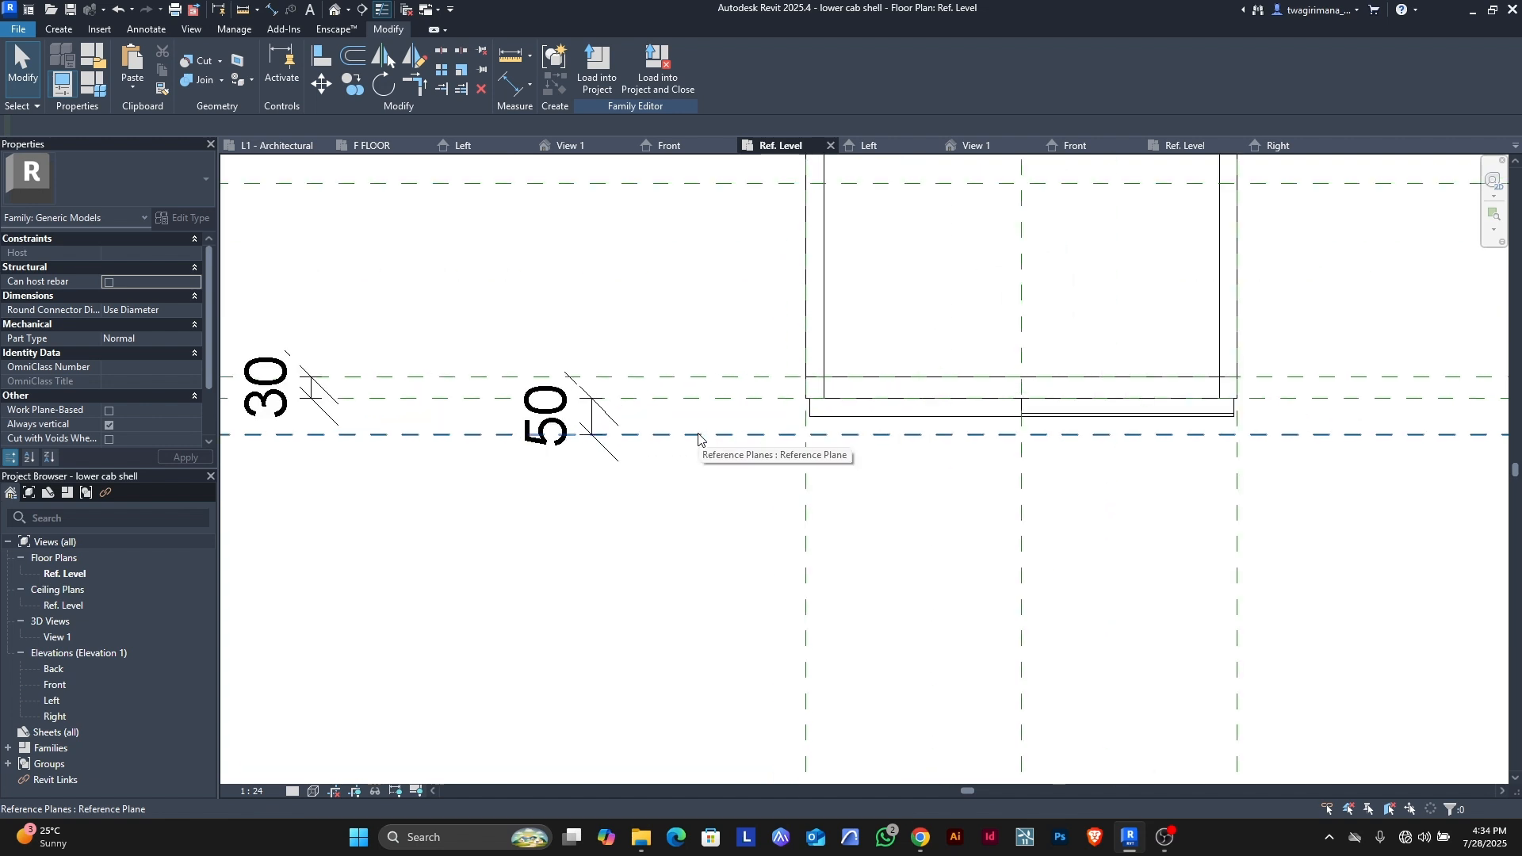
- Reduce the front plane's offset from the shell's front reference plane to 35 mm
left_click(579, 434)
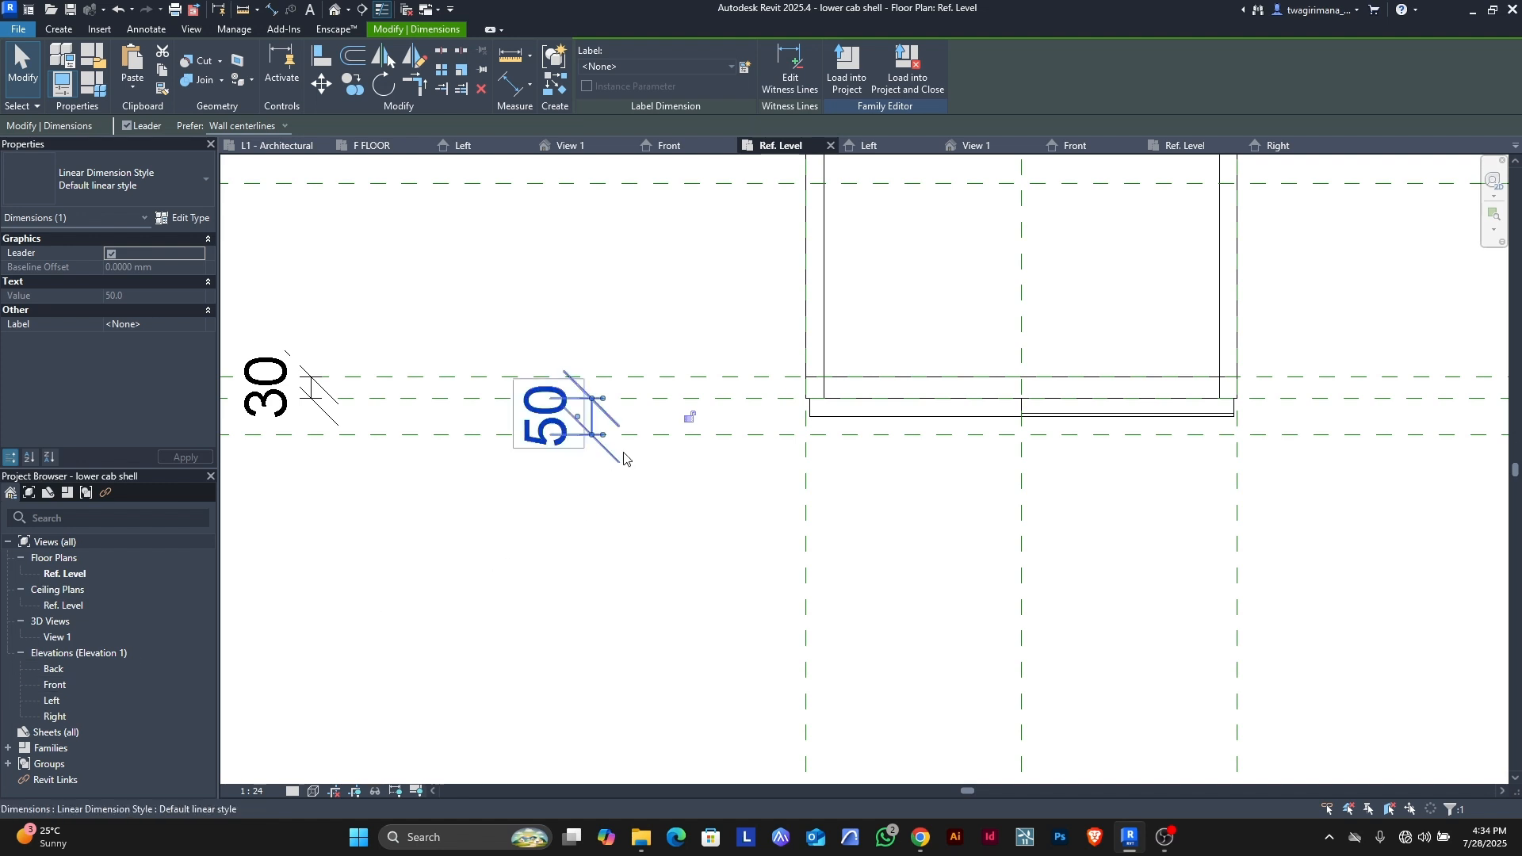
left_click(590, 416)
left_click(570, 422)
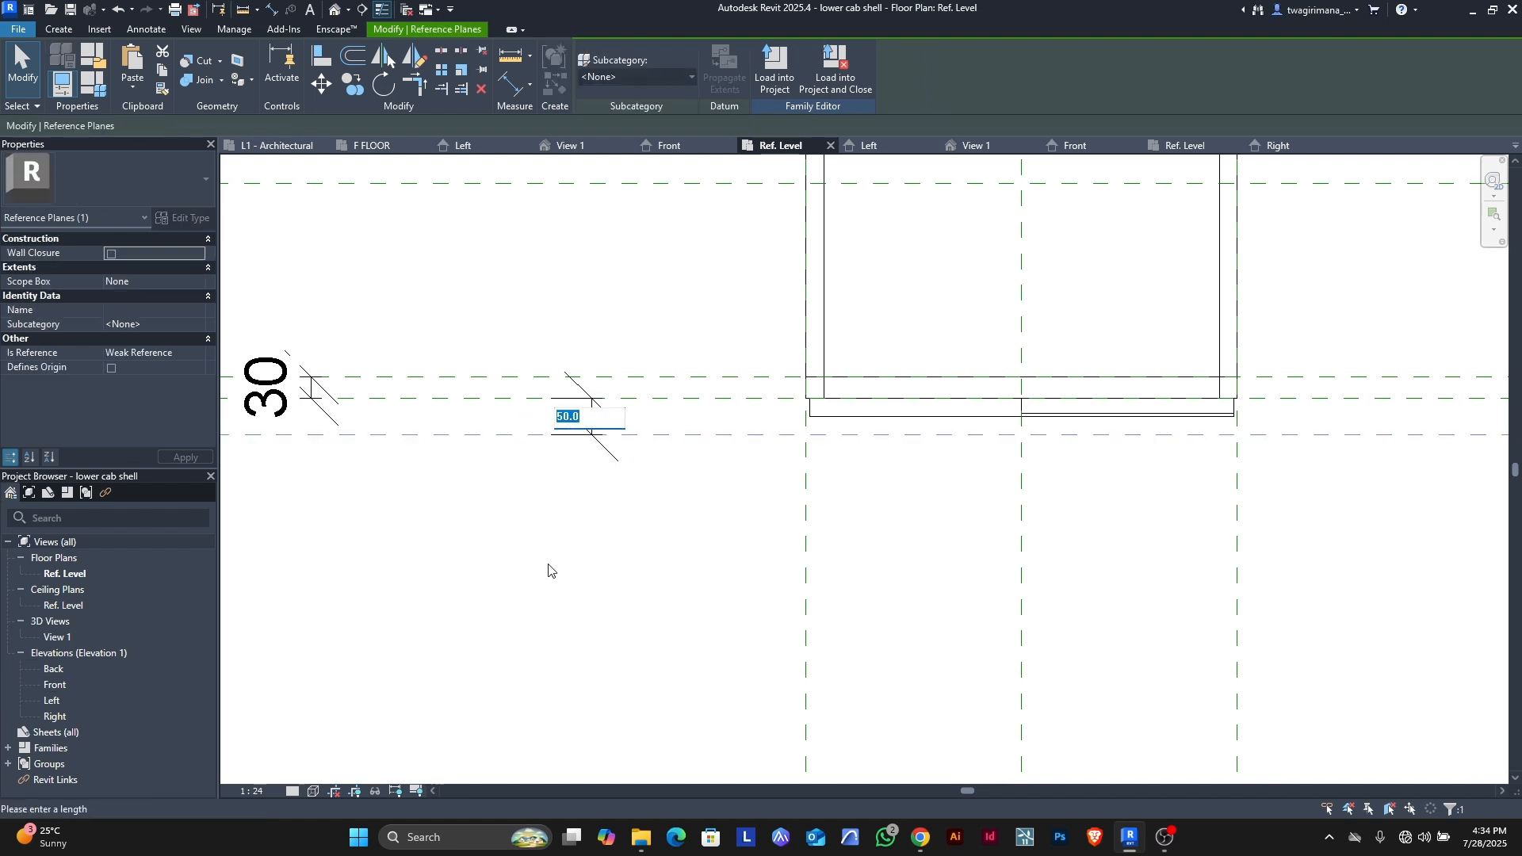
type("35")
key("Return")
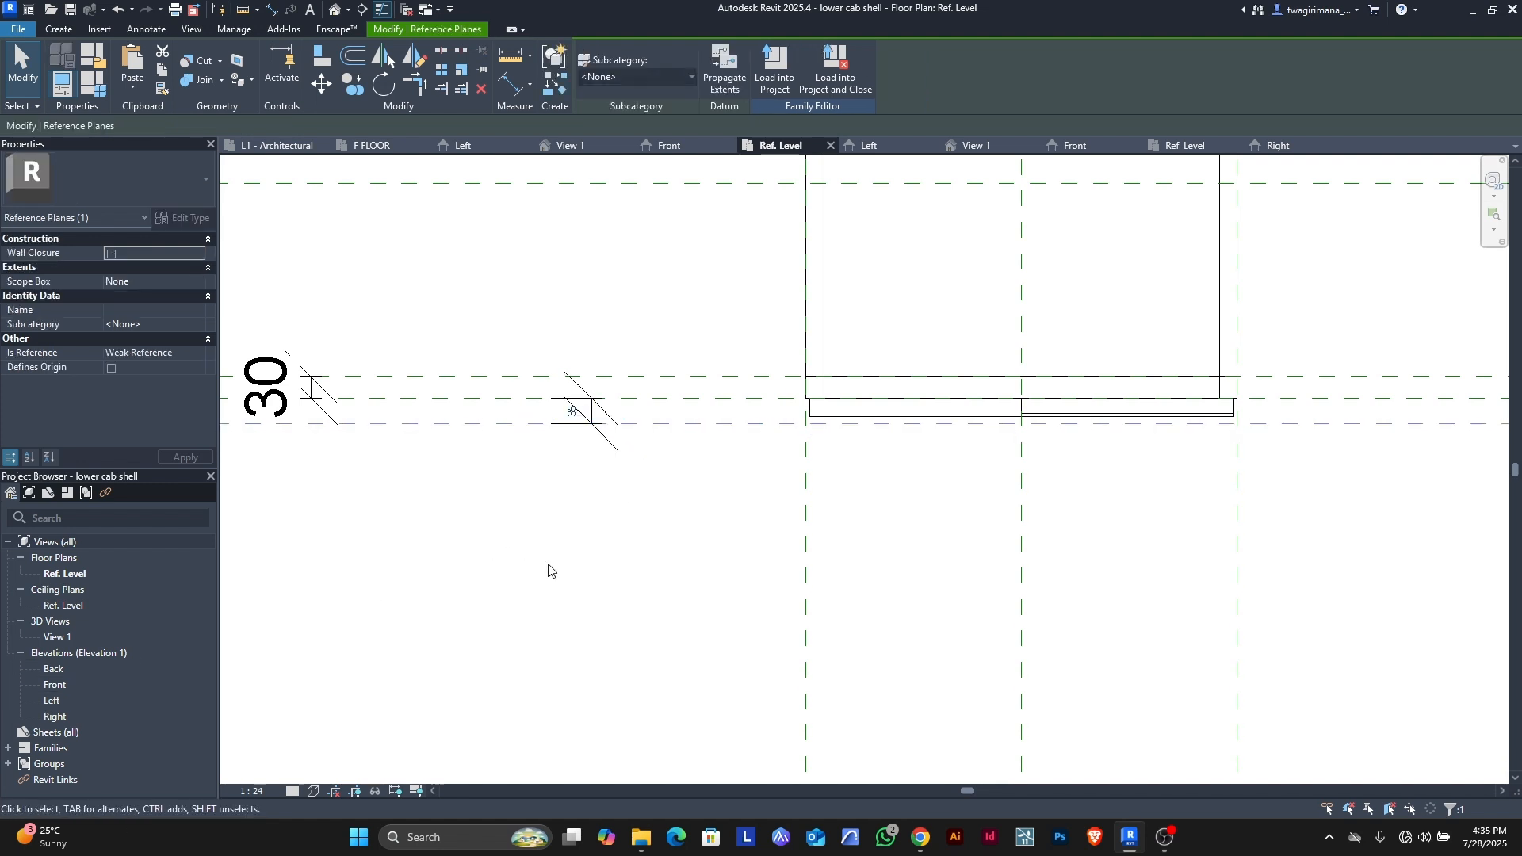
key("Escape")
- Examine the clearance between the door's outer face and the front reference plane in the floor plan and the Left elevation
scroll(832, 432, "up", 3)
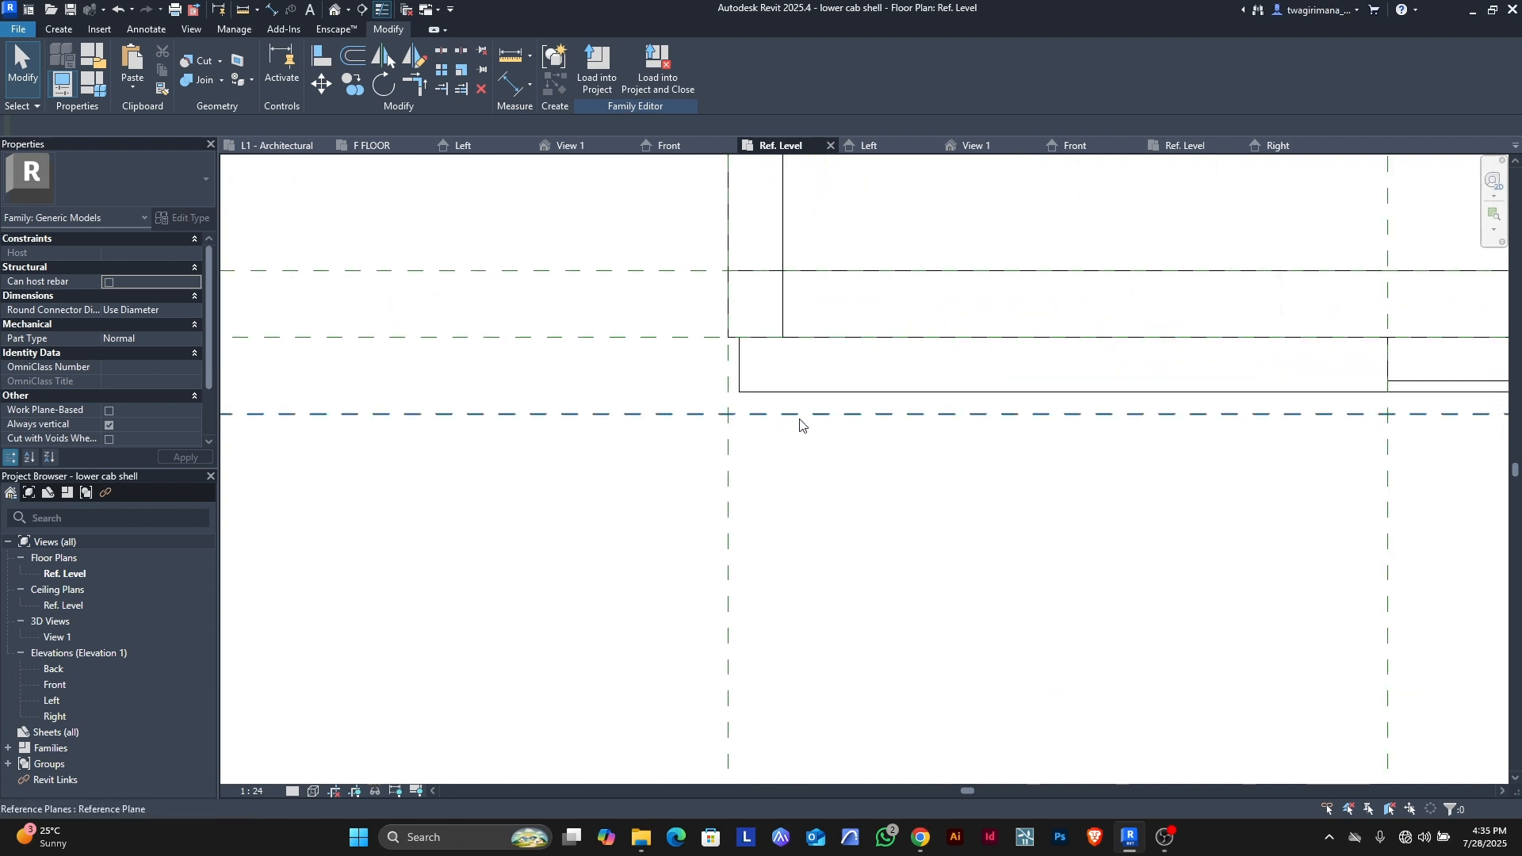
scroll(831, 395, "down", 2)
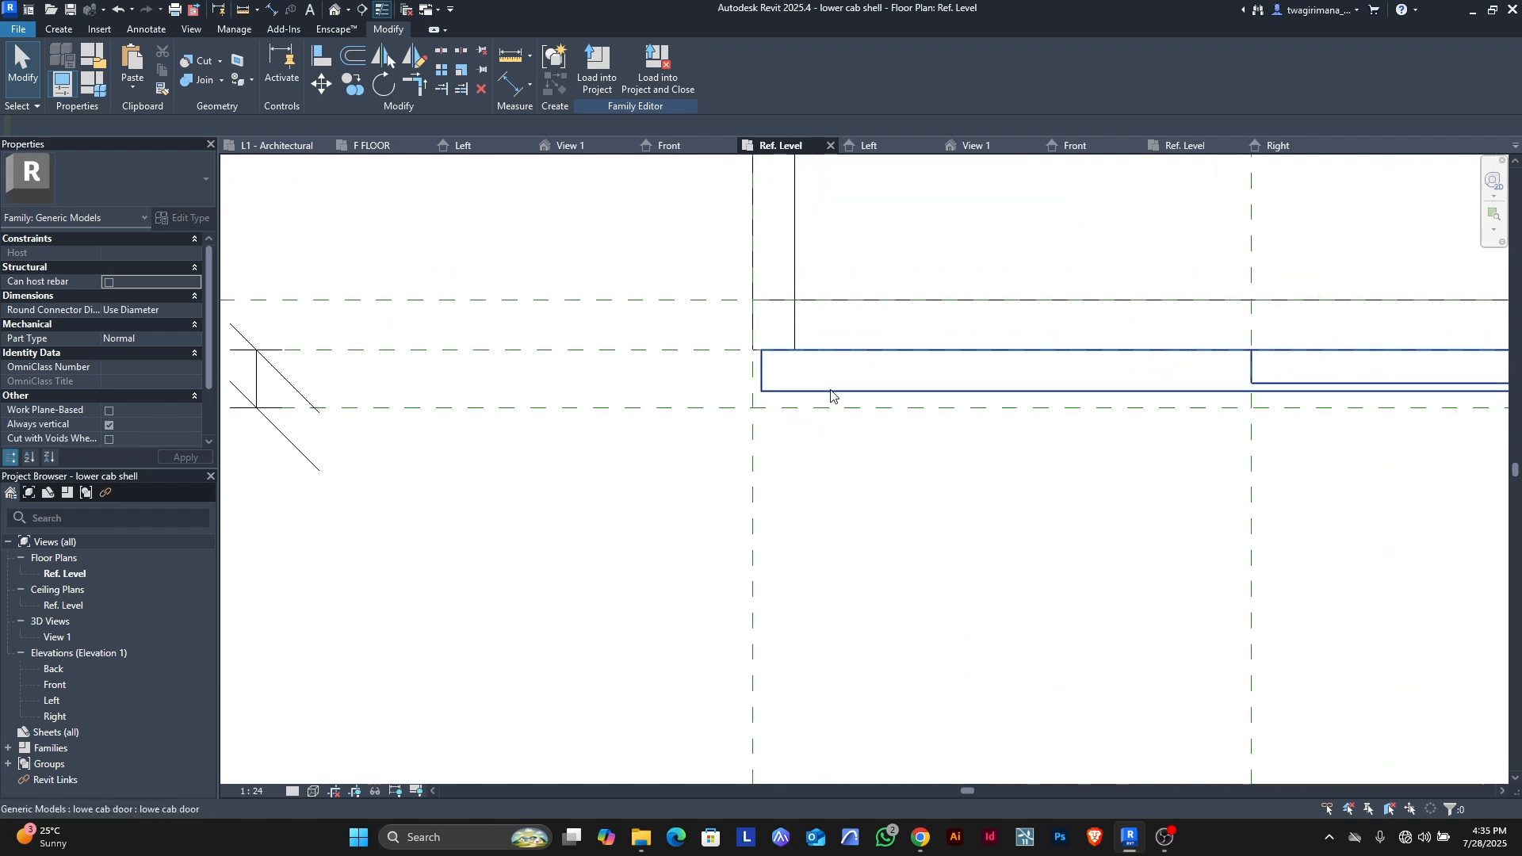
scroll(830, 395, "down", 3)
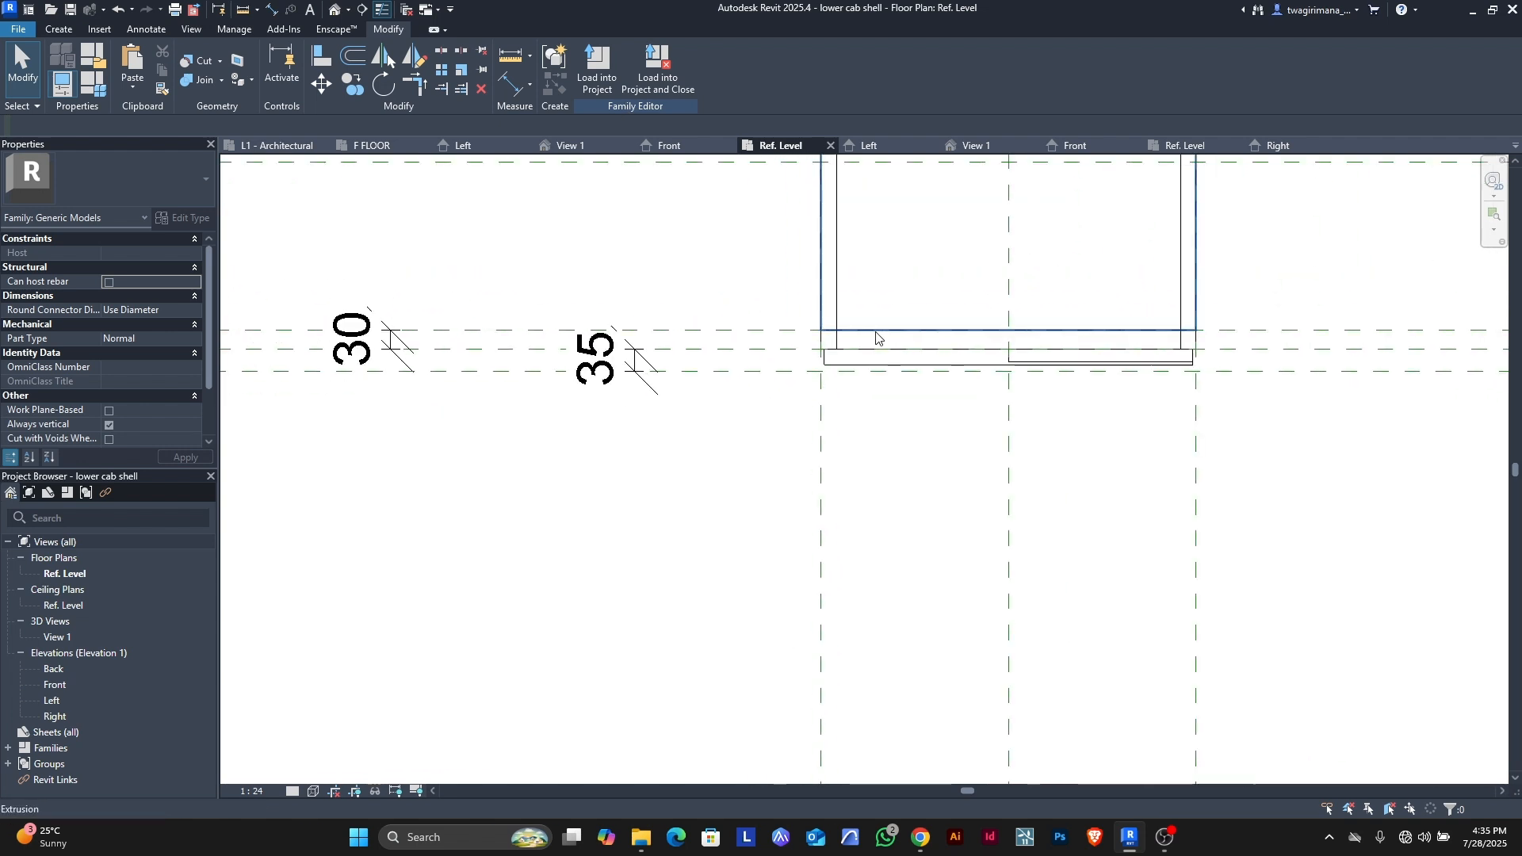
left_click(634, 365)
key("Escape")
scroll(730, 500, "down", 3)
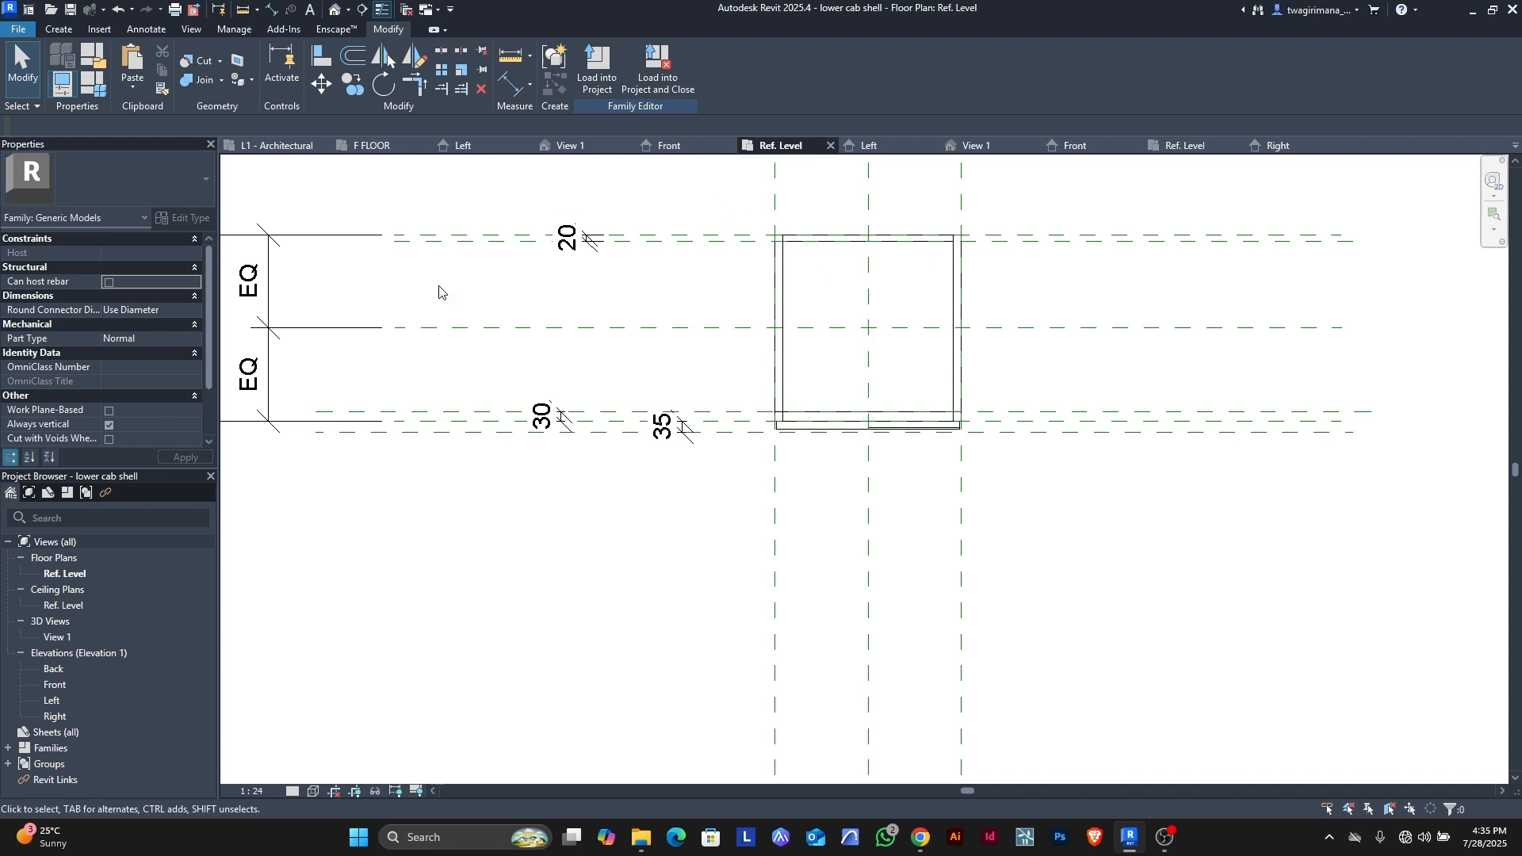
left_click(467, 147)
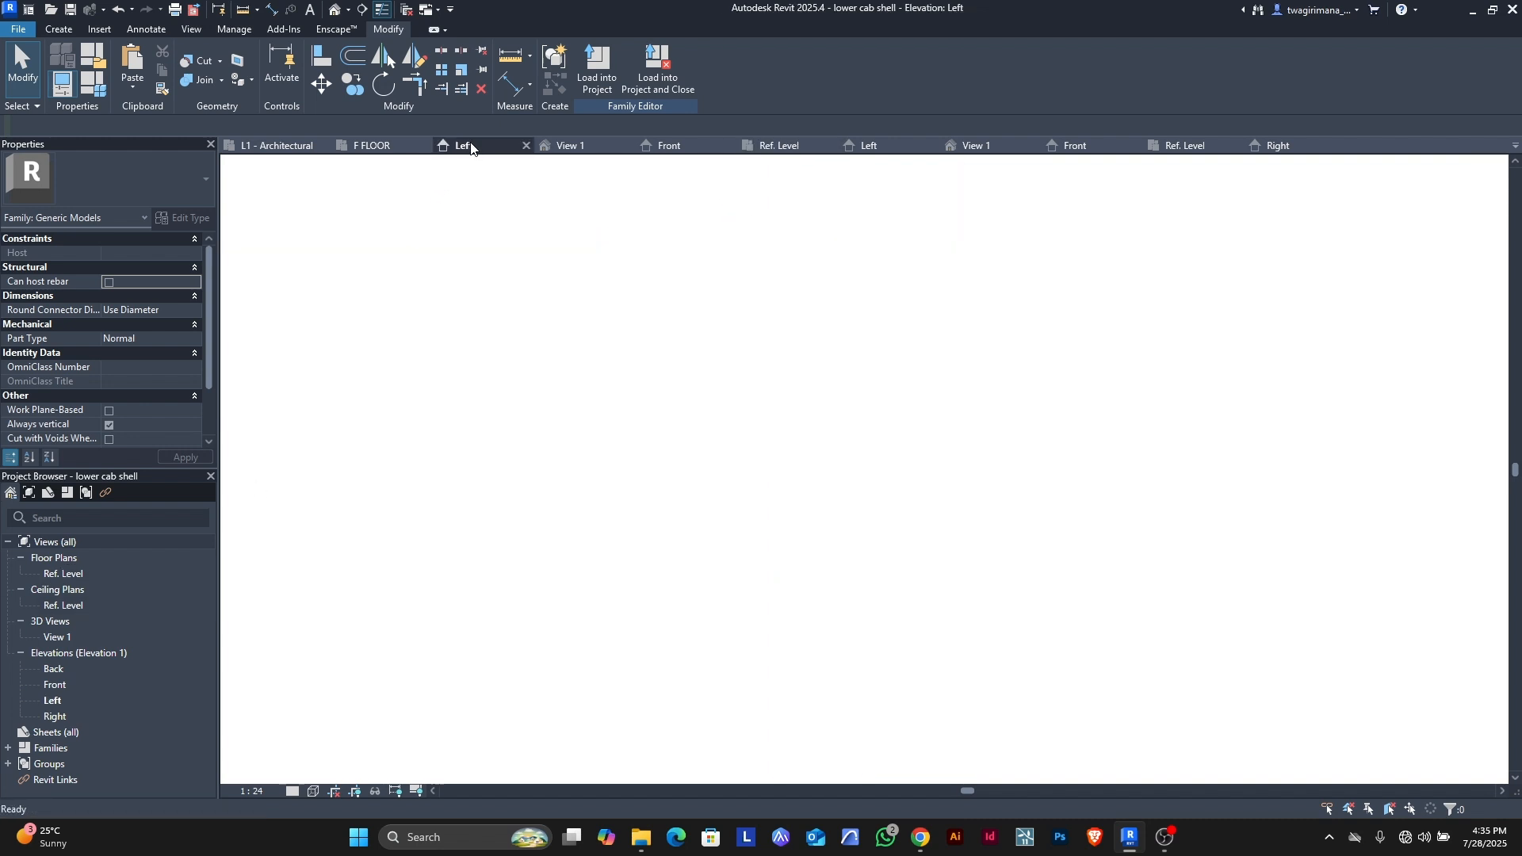
scroll(825, 469, "up", 4)
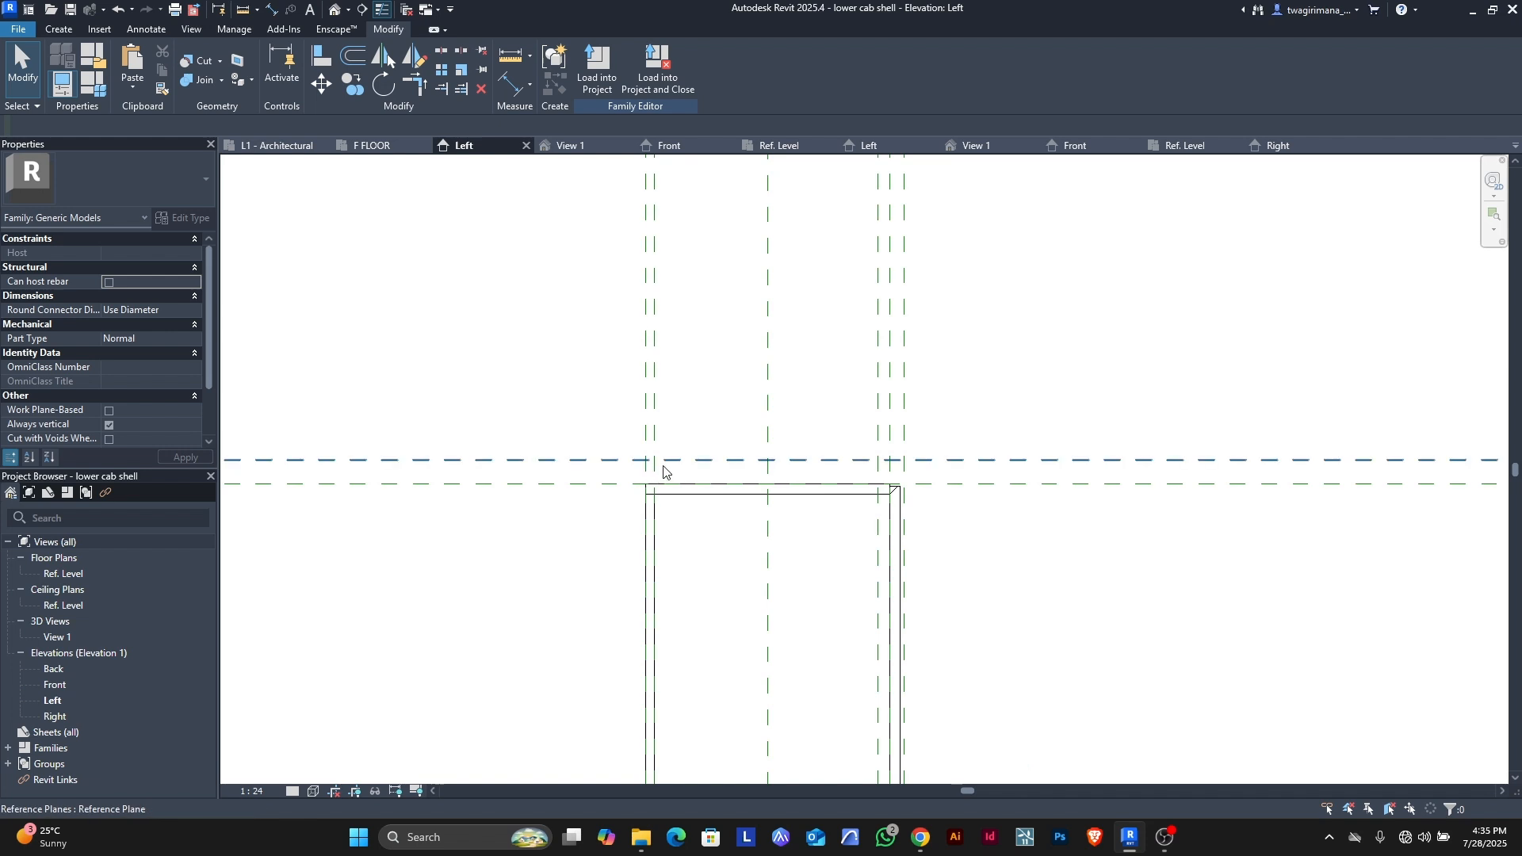
scroll(663, 471, "up", 1)
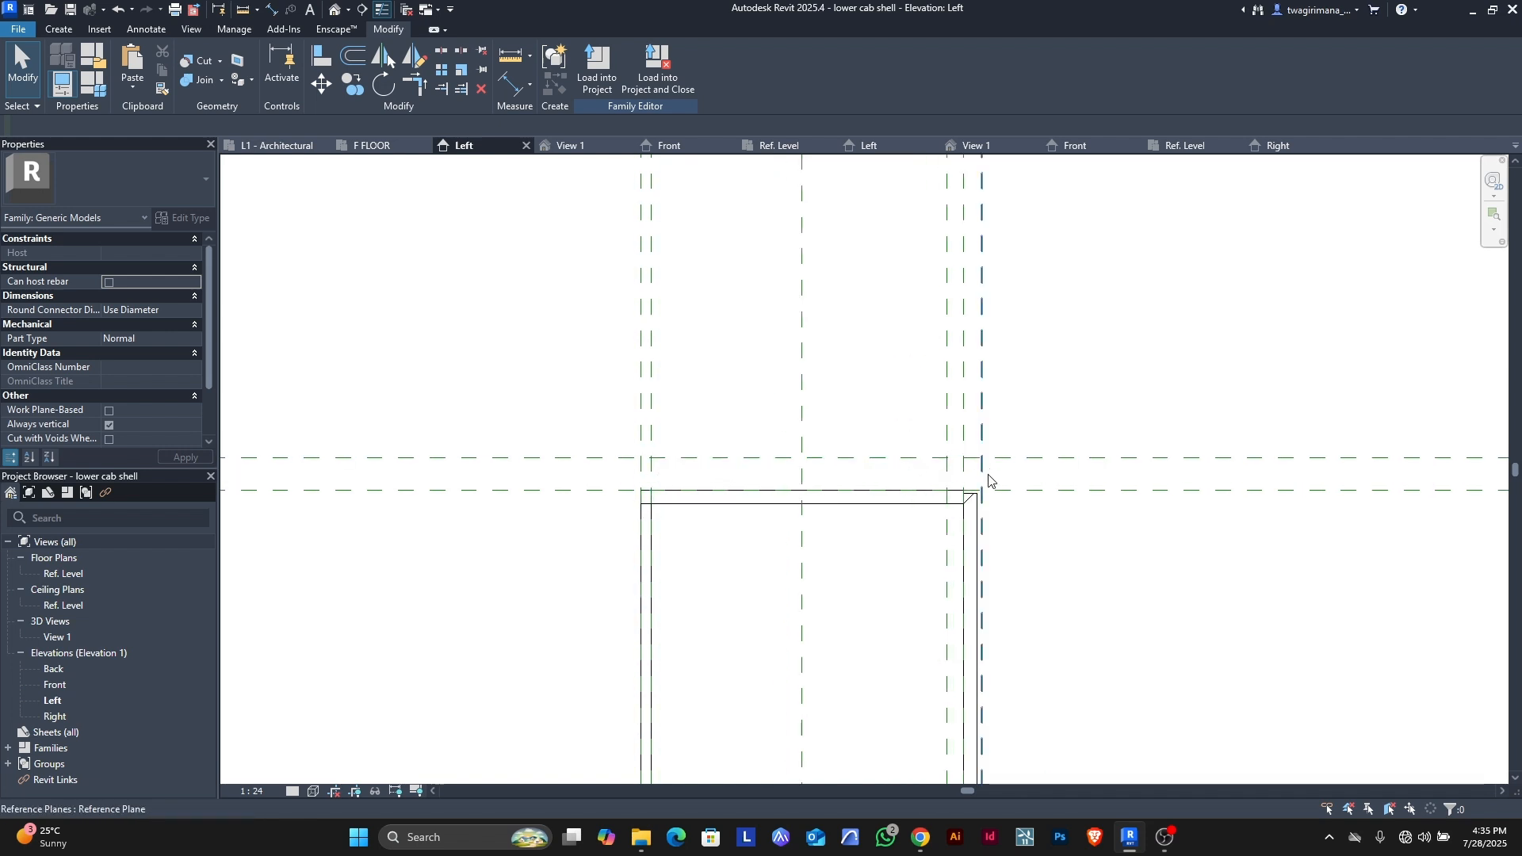
scroll(992, 481, "up", 2)
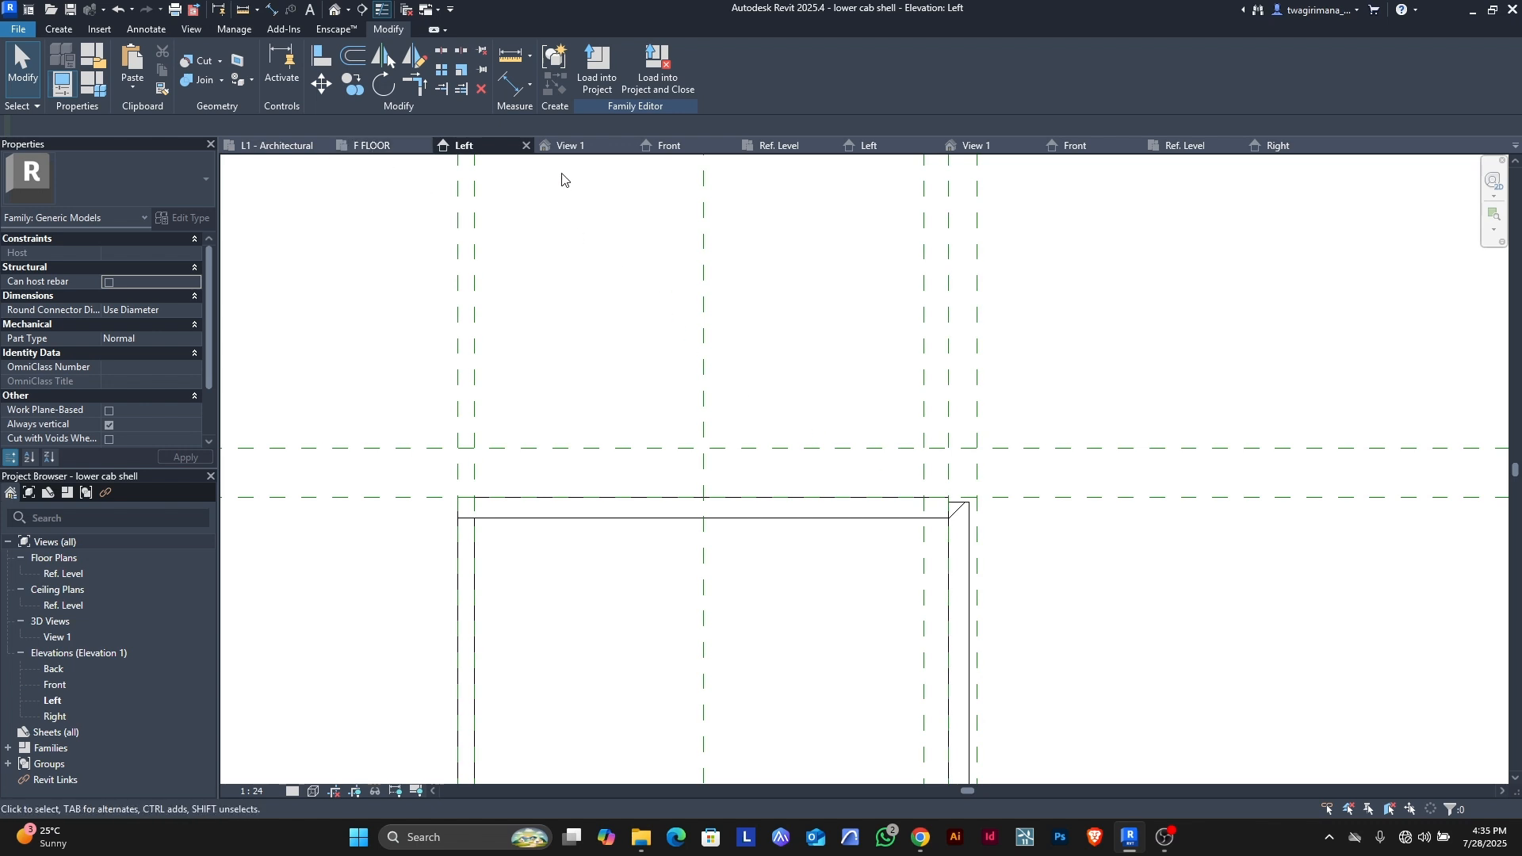
- In the Ref. Level floor plan, set the outer front plane's distance from the shell's front reference plane to 50 mm
left_click(777, 146)
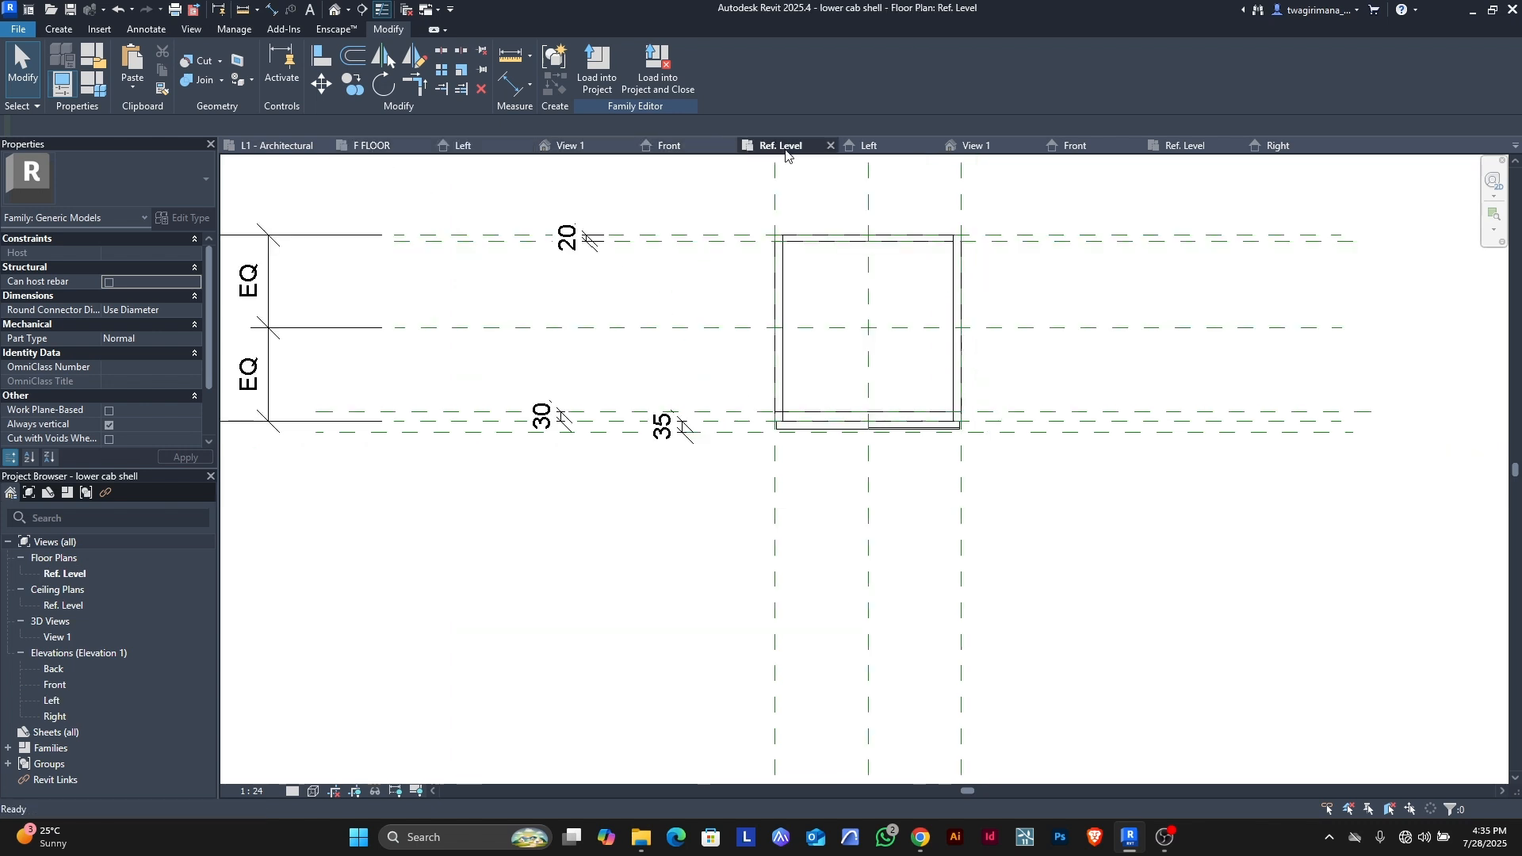
scroll(717, 451, "up", 3)
scroll(718, 466, "up", 2)
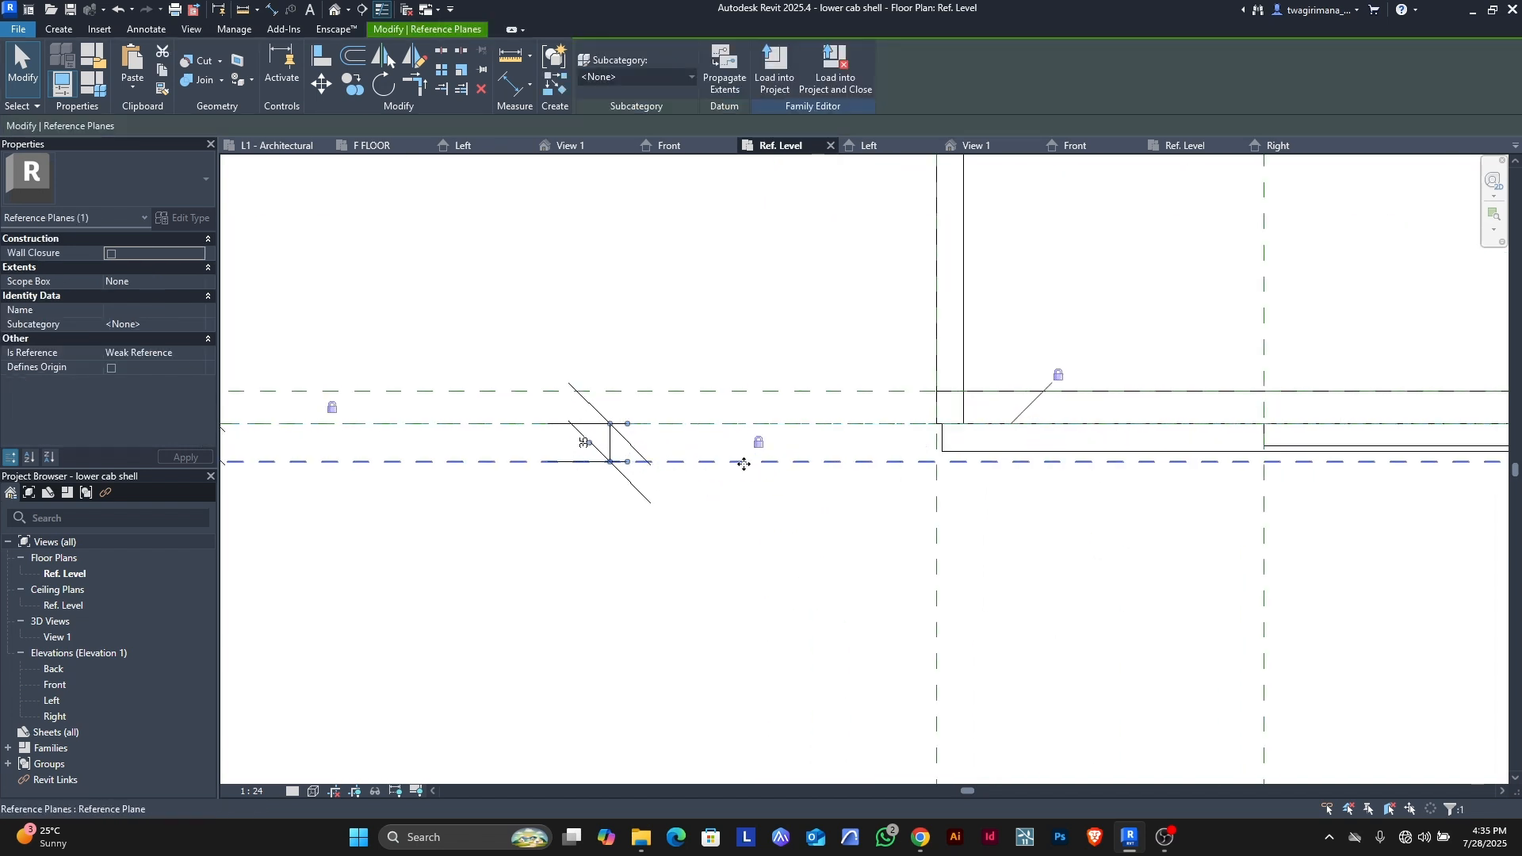
left_click(761, 532)
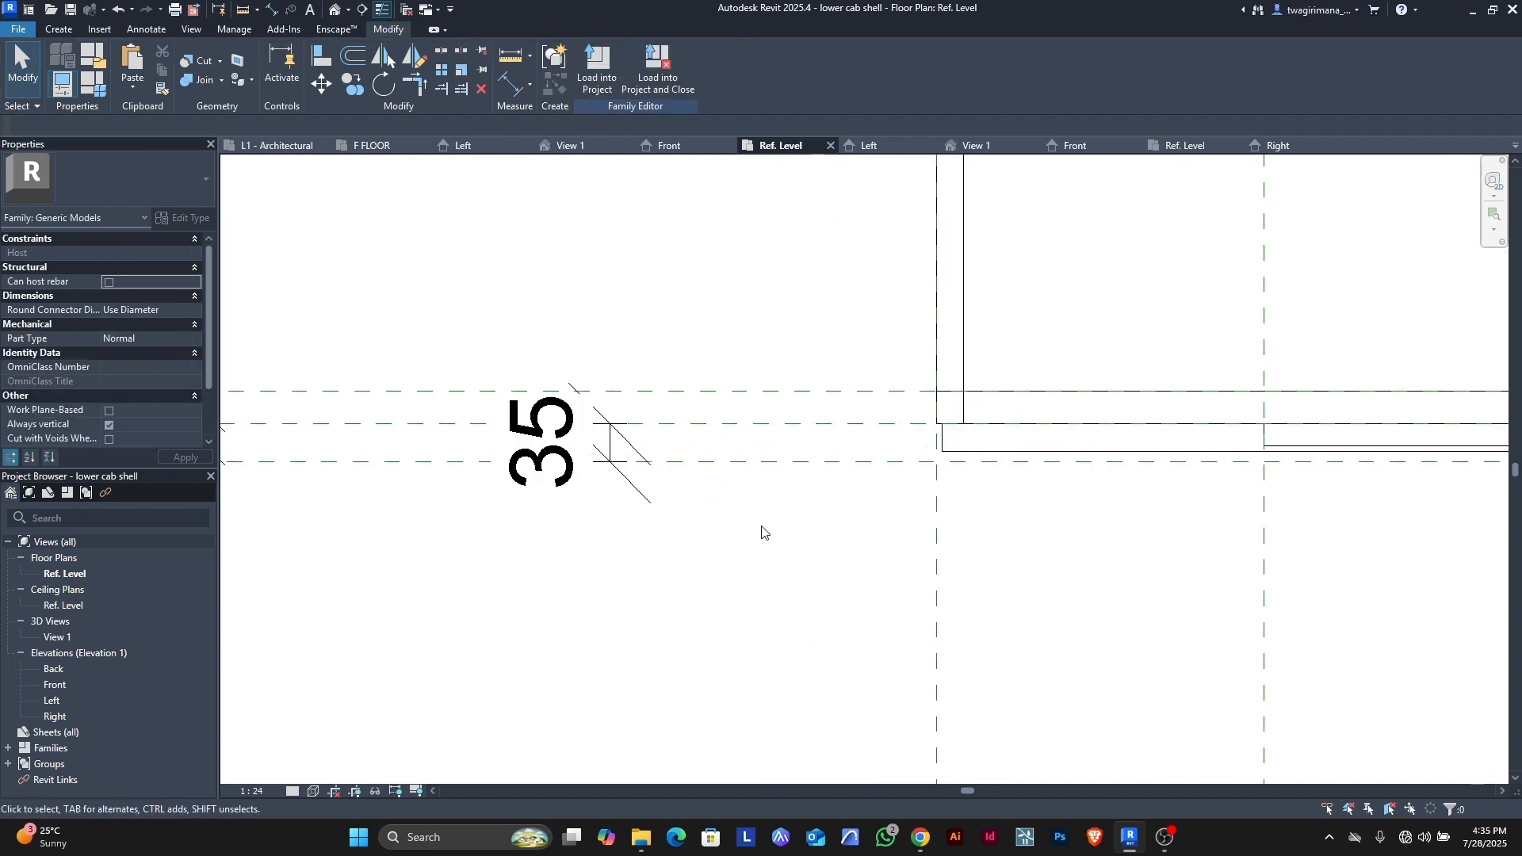
left_click(719, 461)
left_click(585, 441)
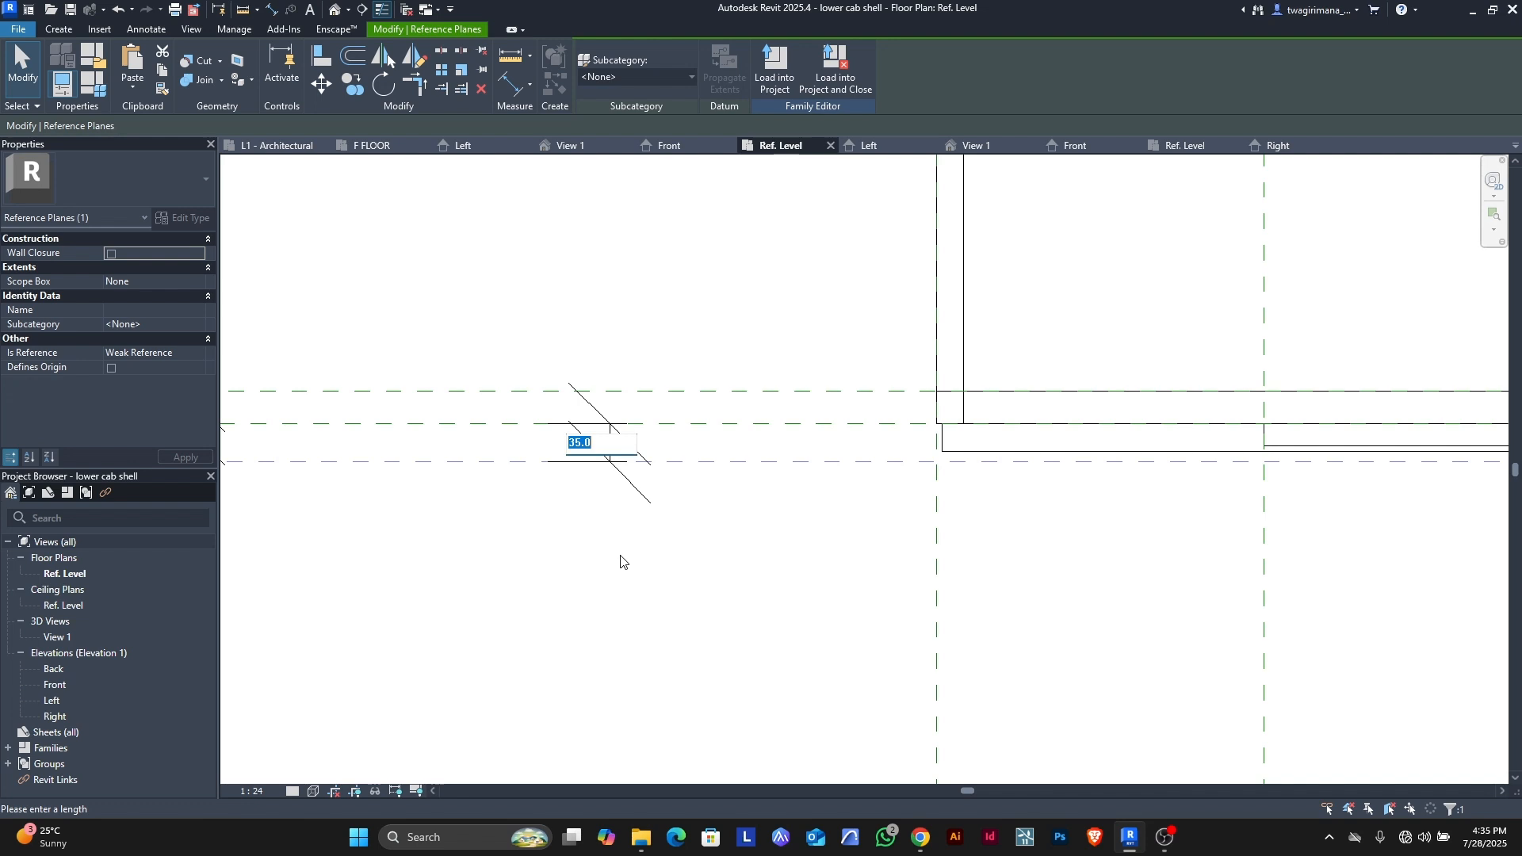
type("5")
key("Return")
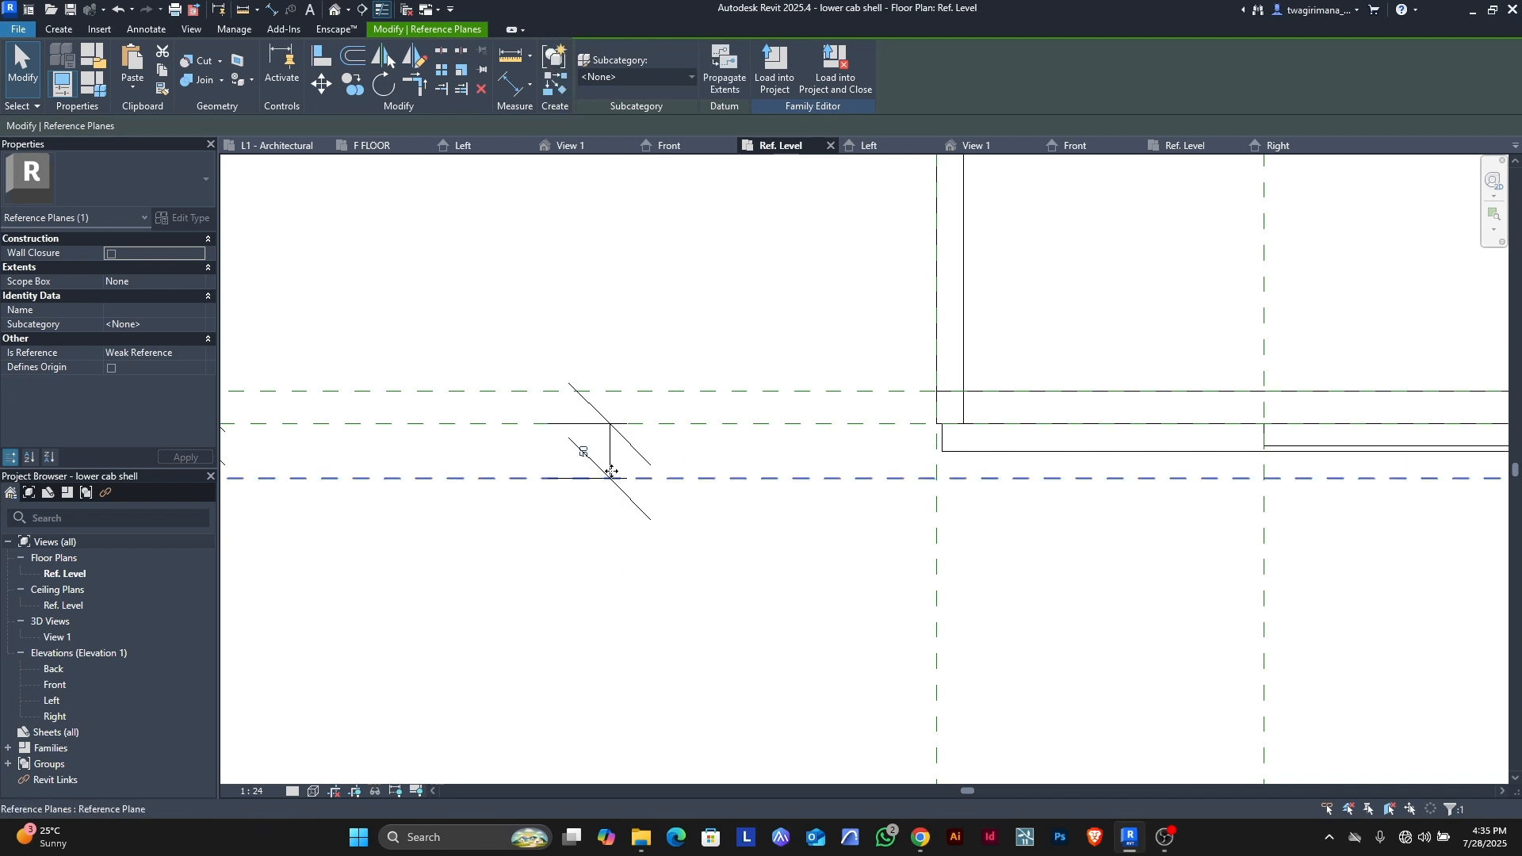
left_click(585, 454)
left_click(748, 587)
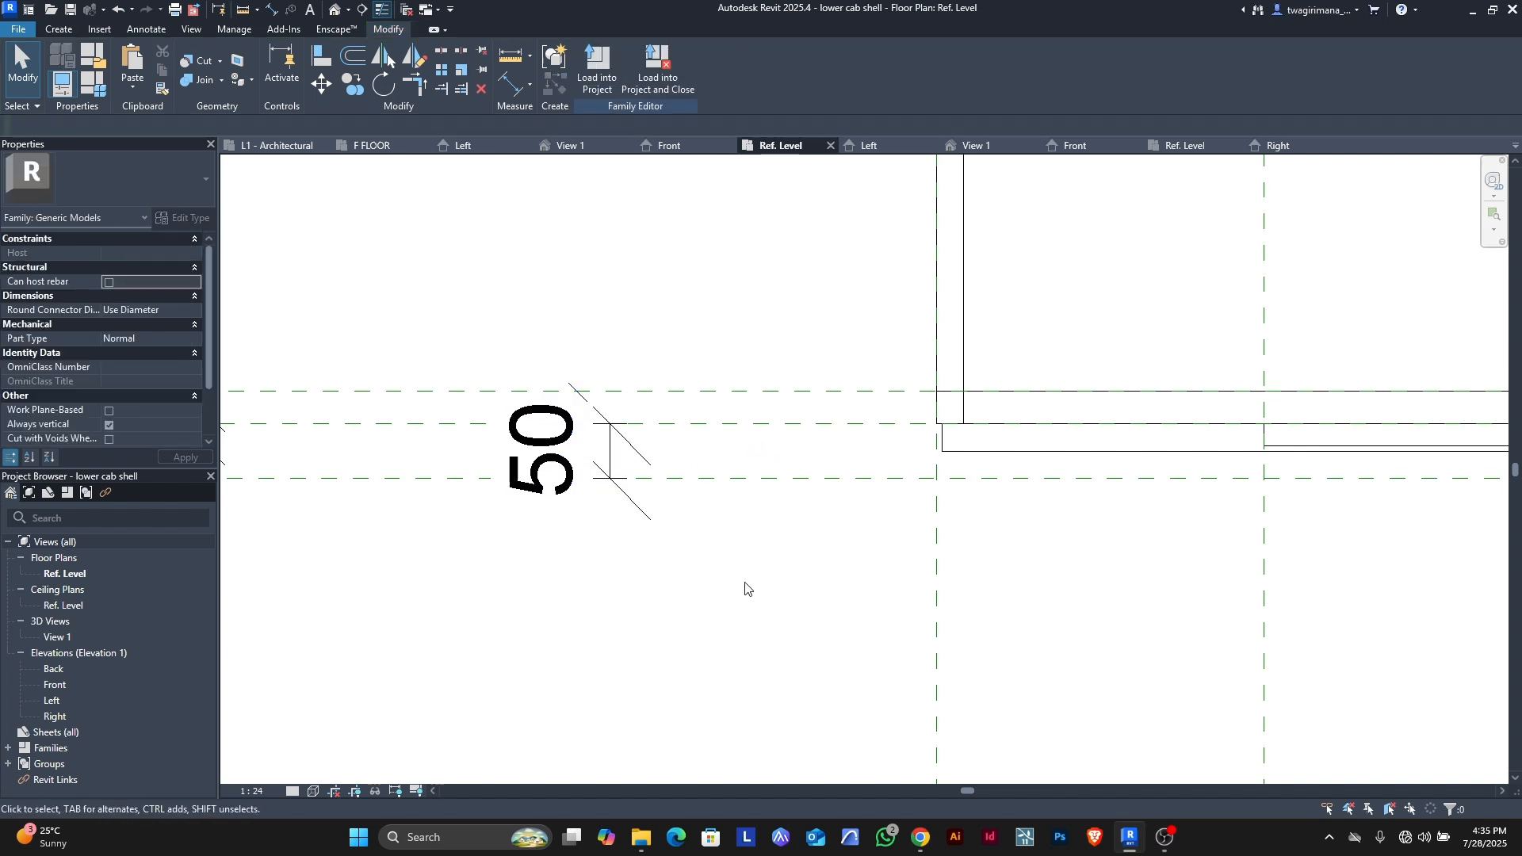
- In the Left elevation, start an extrusion with a 650 by 60 mm rectangle above the shell, from its back plane to the outer front plane
left_click(467, 146)
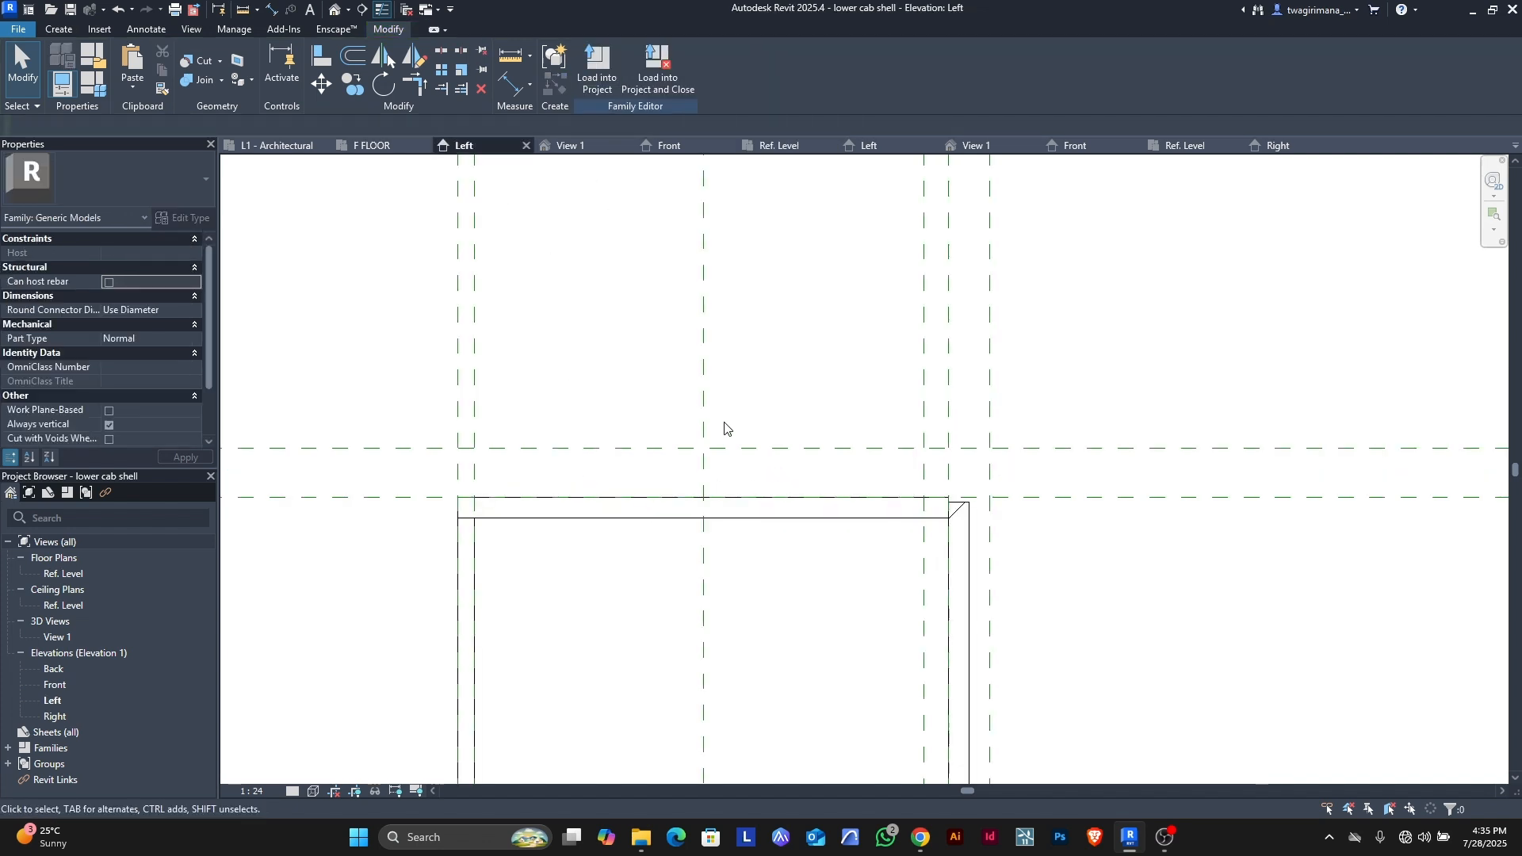
scroll(754, 447, "down", 1)
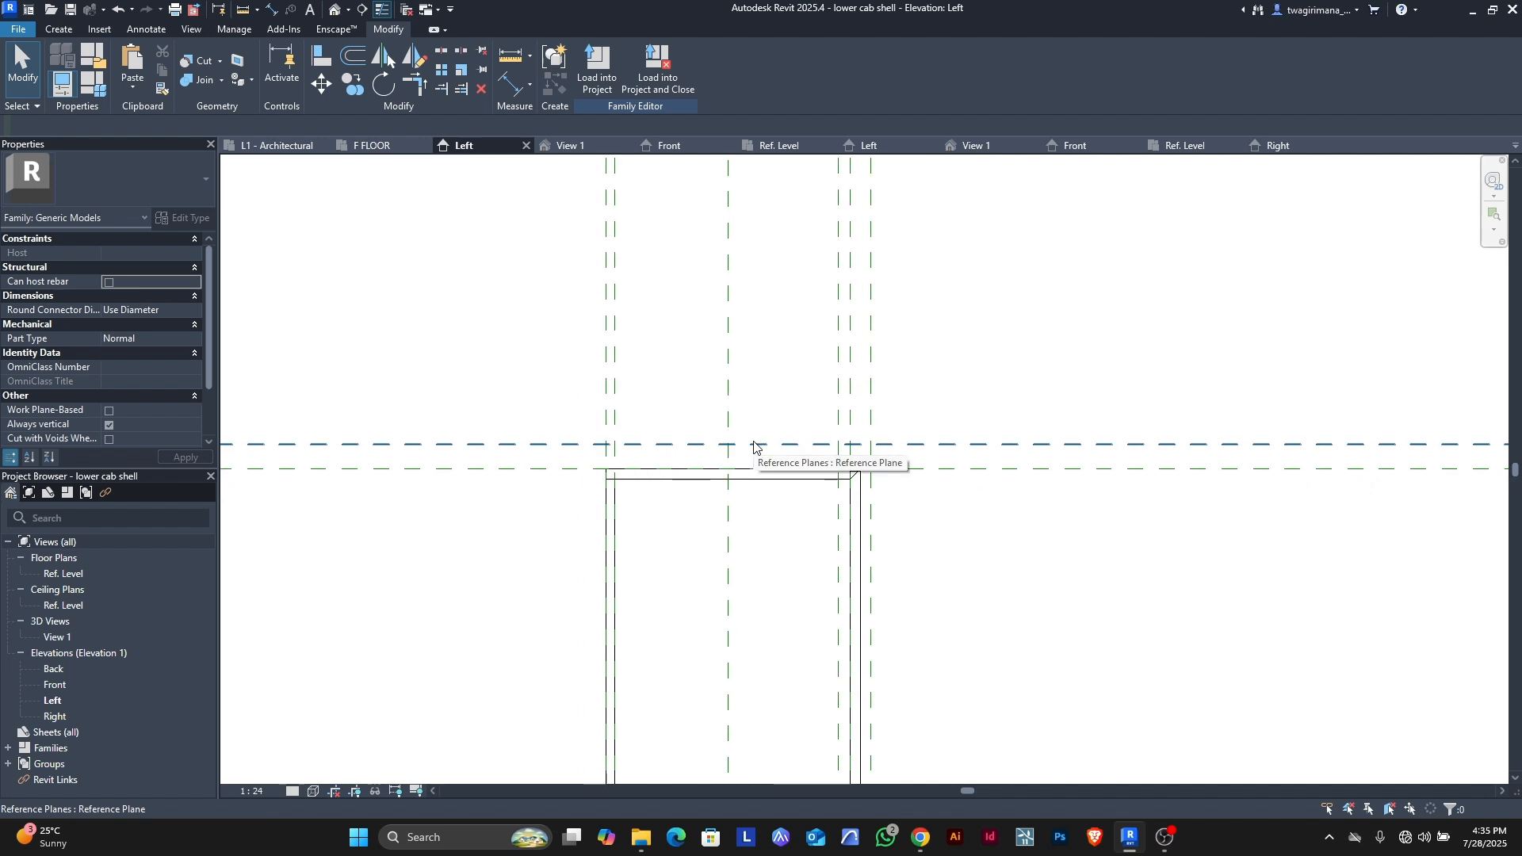
scroll(753, 448, "up", 2)
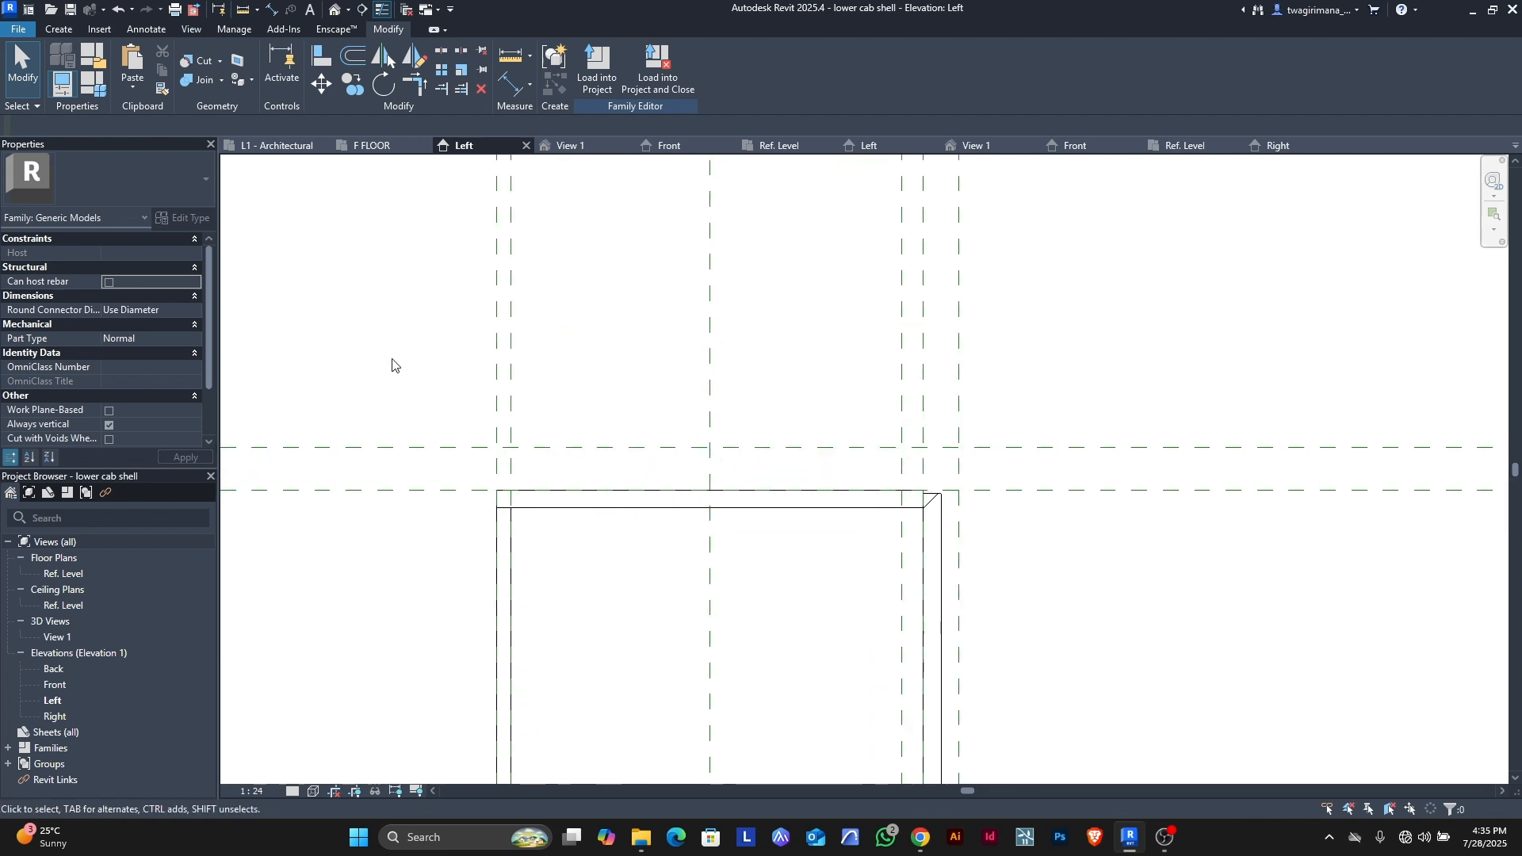
left_click(62, 30)
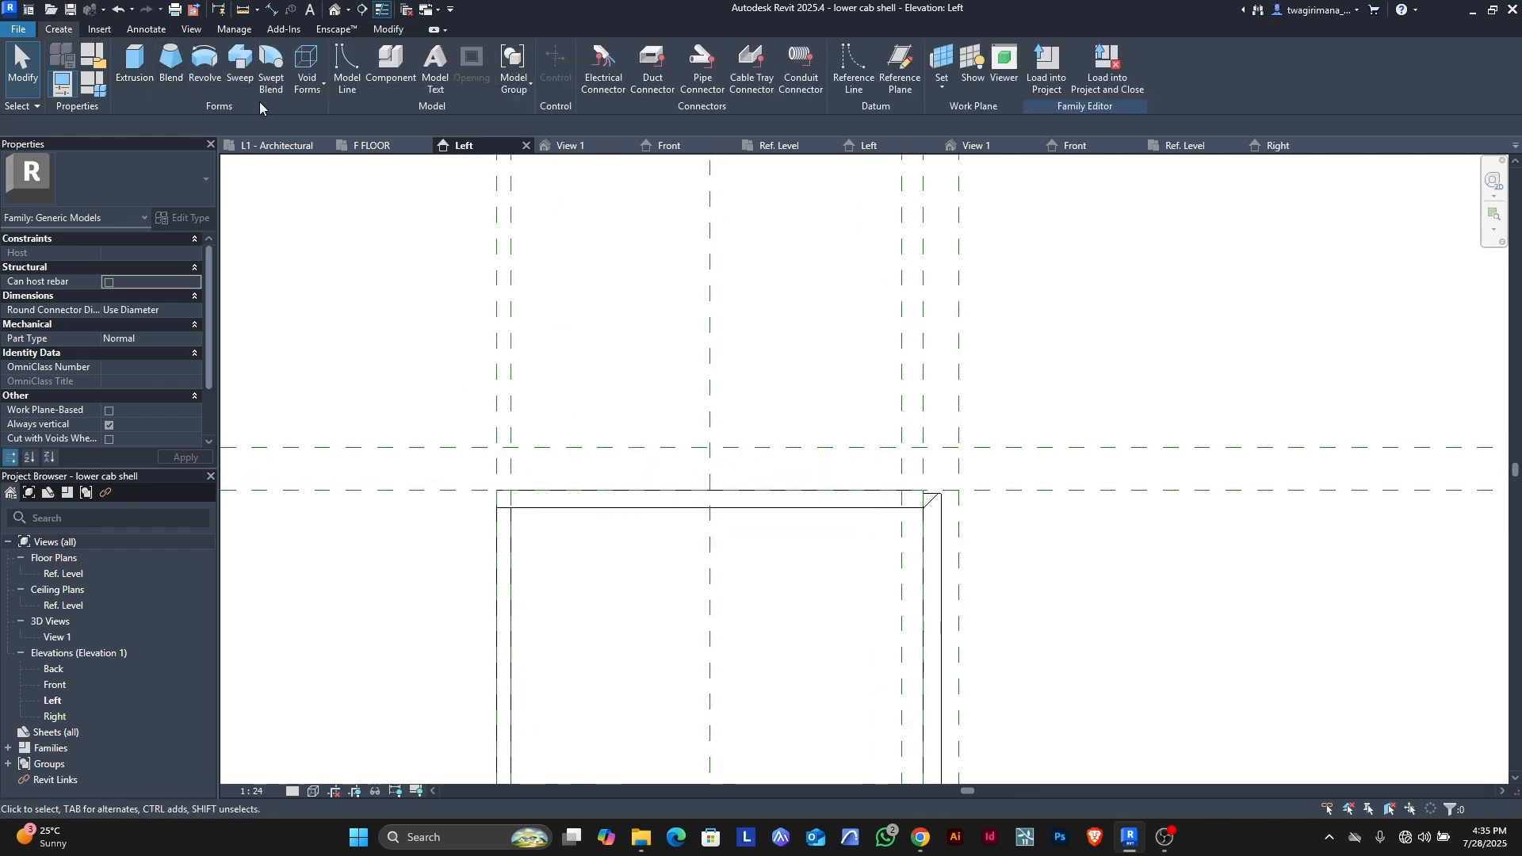
left_click(137, 79)
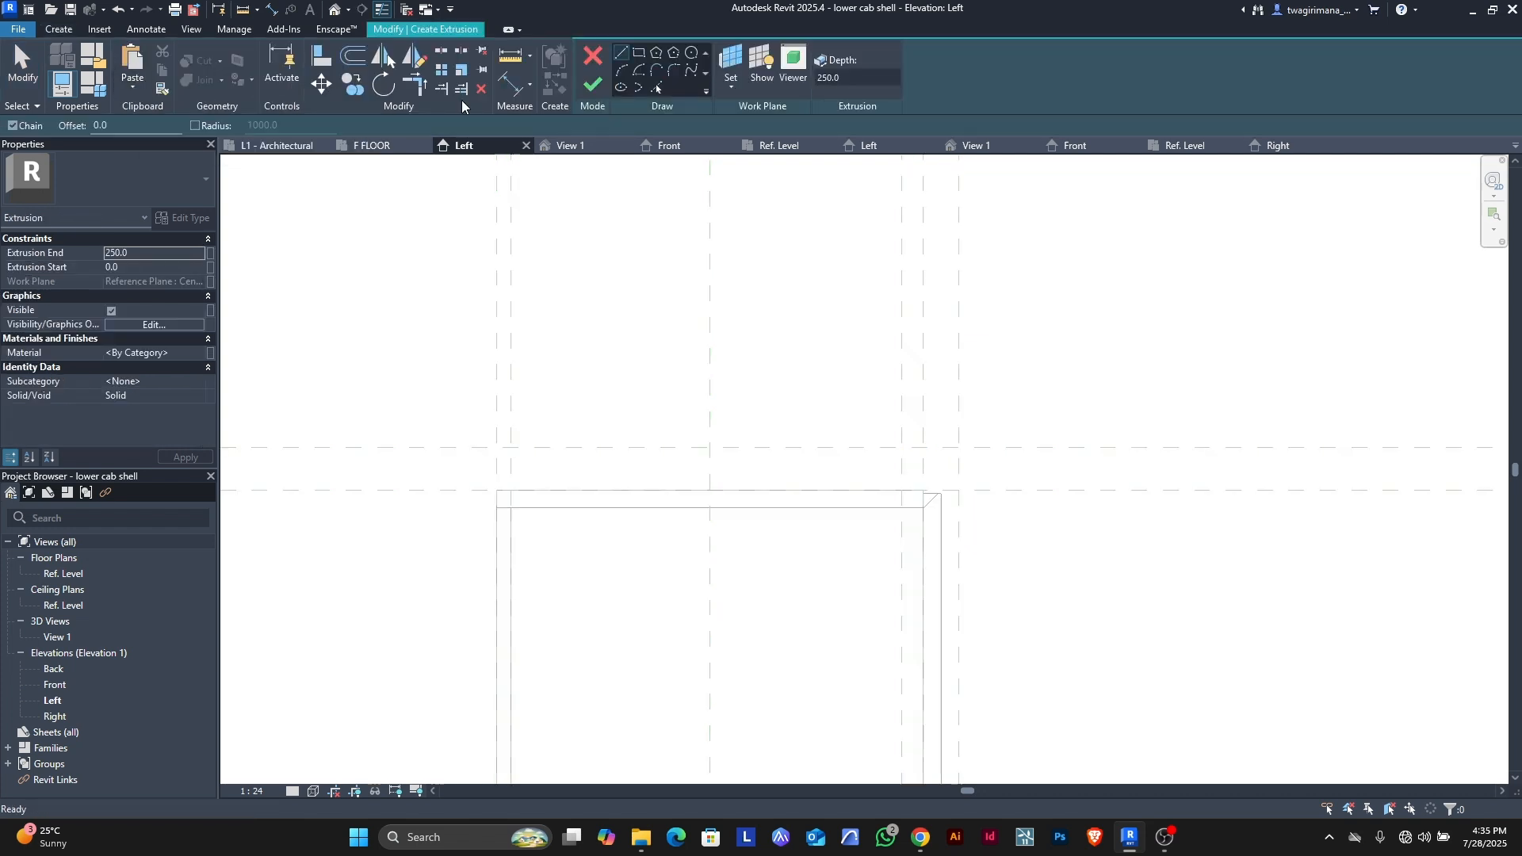
left_click(639, 55)
scroll(527, 377, "up", 2)
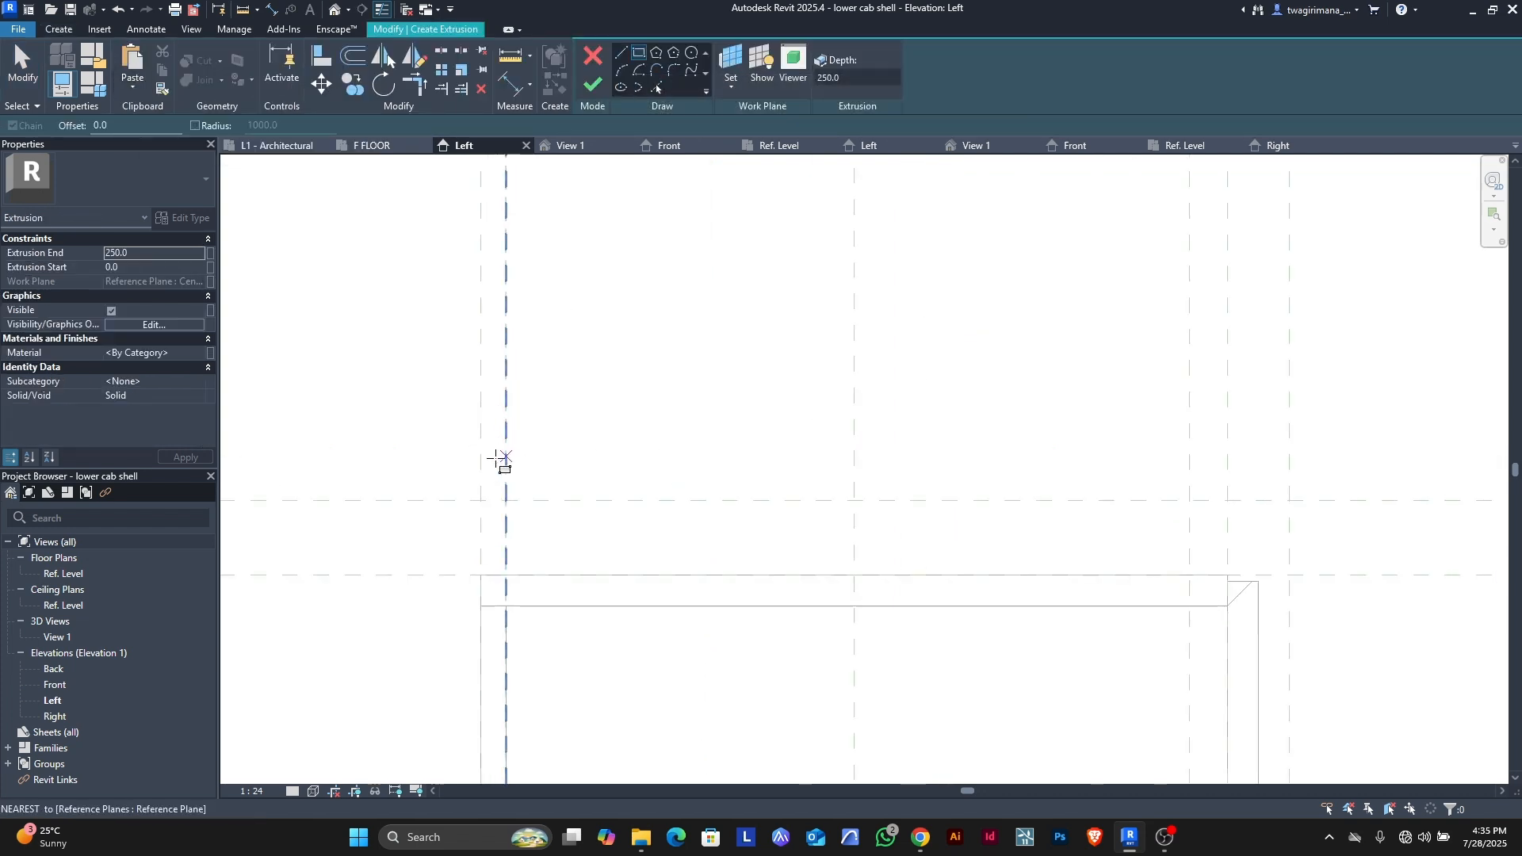
left_click(481, 501)
scroll(482, 500, "down", 2)
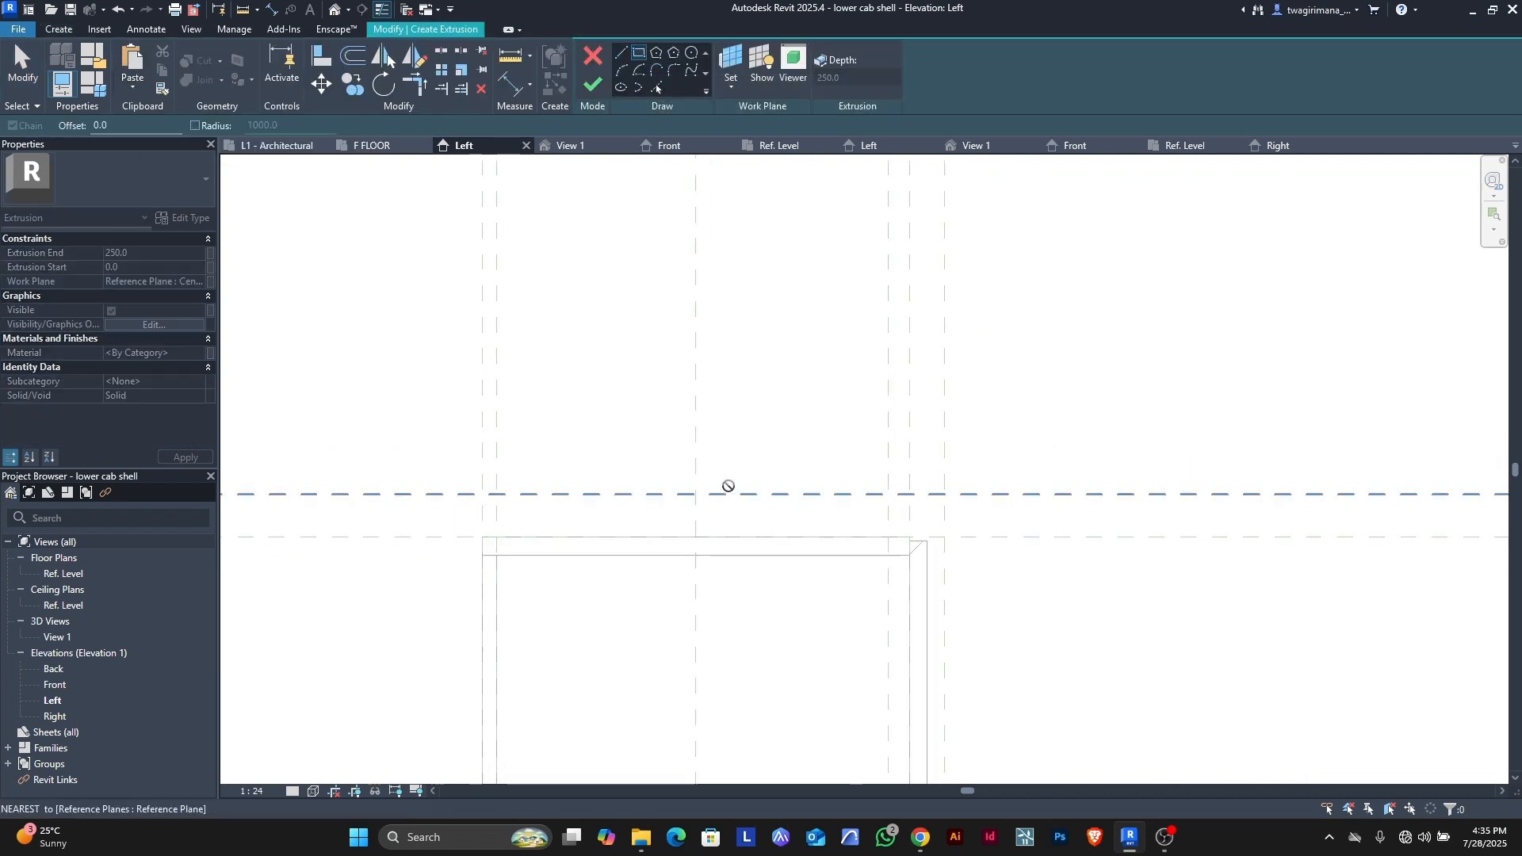
left_click(945, 538)
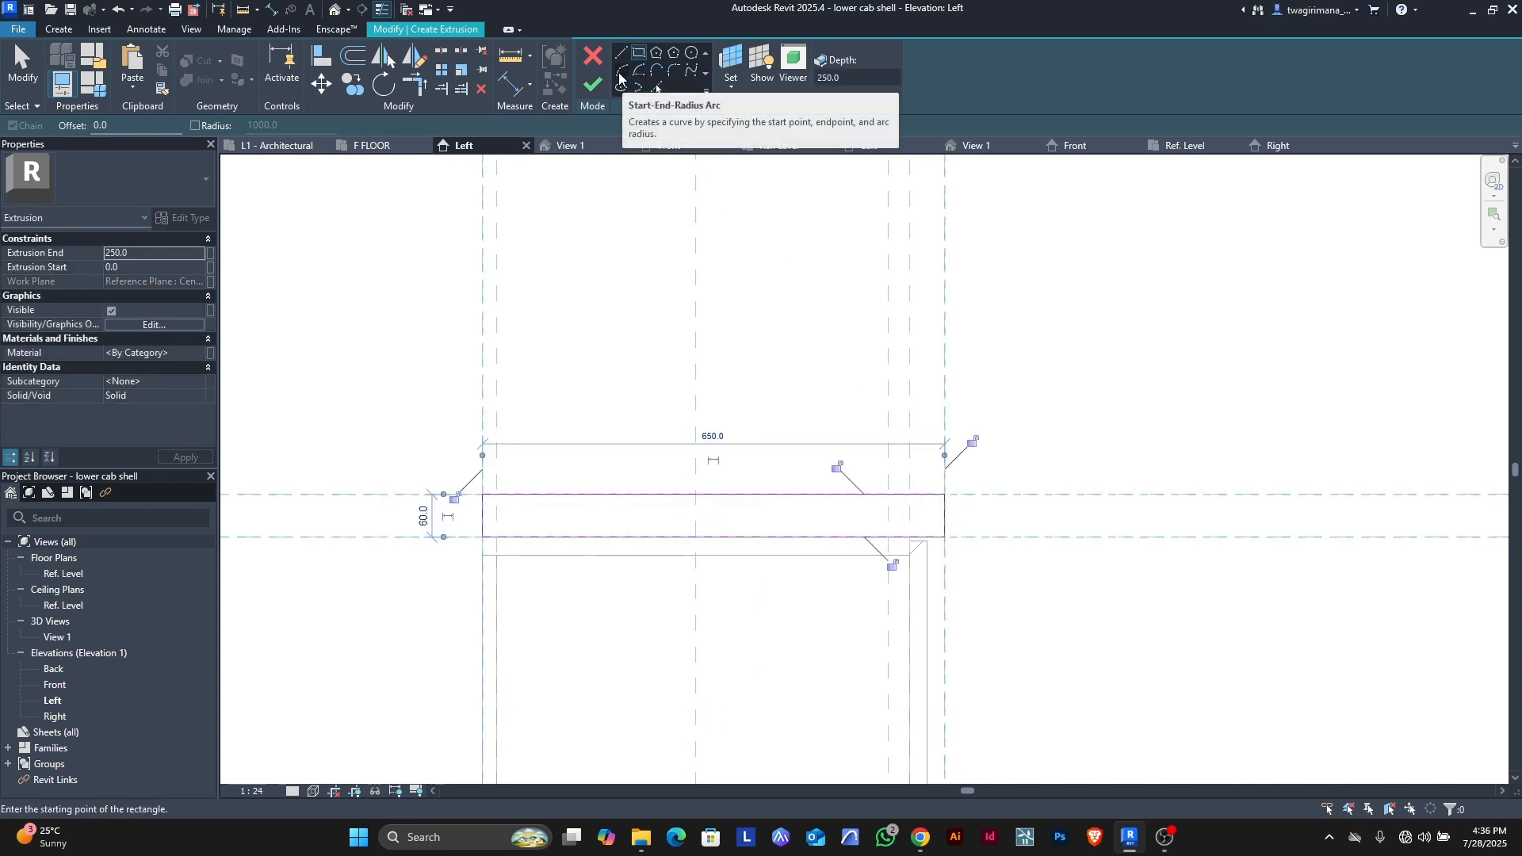
left_click(619, 77)
scroll(951, 519, "up", 4)
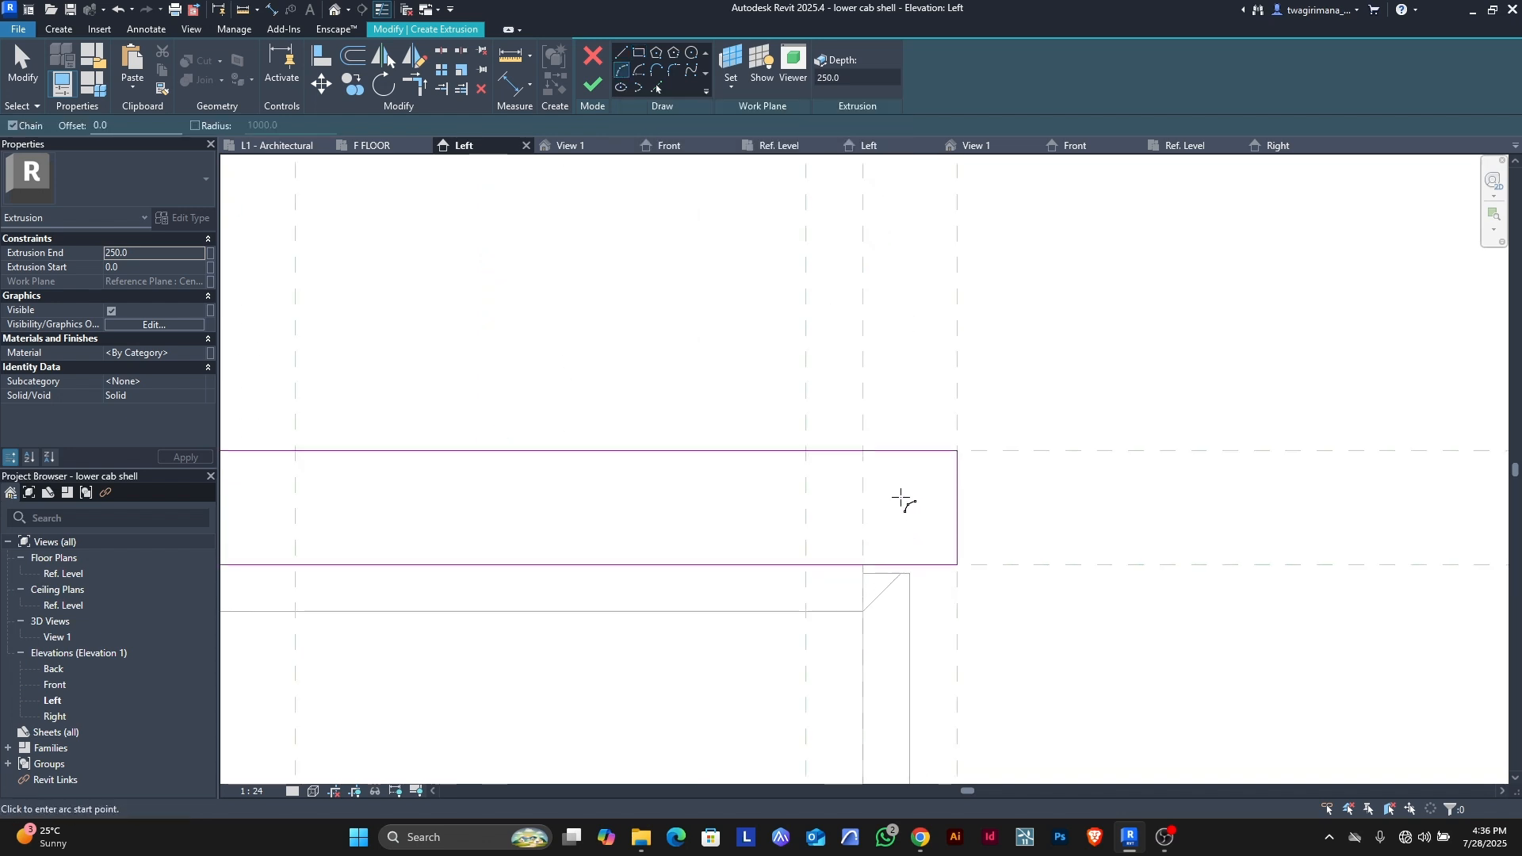
left_click(864, 451)
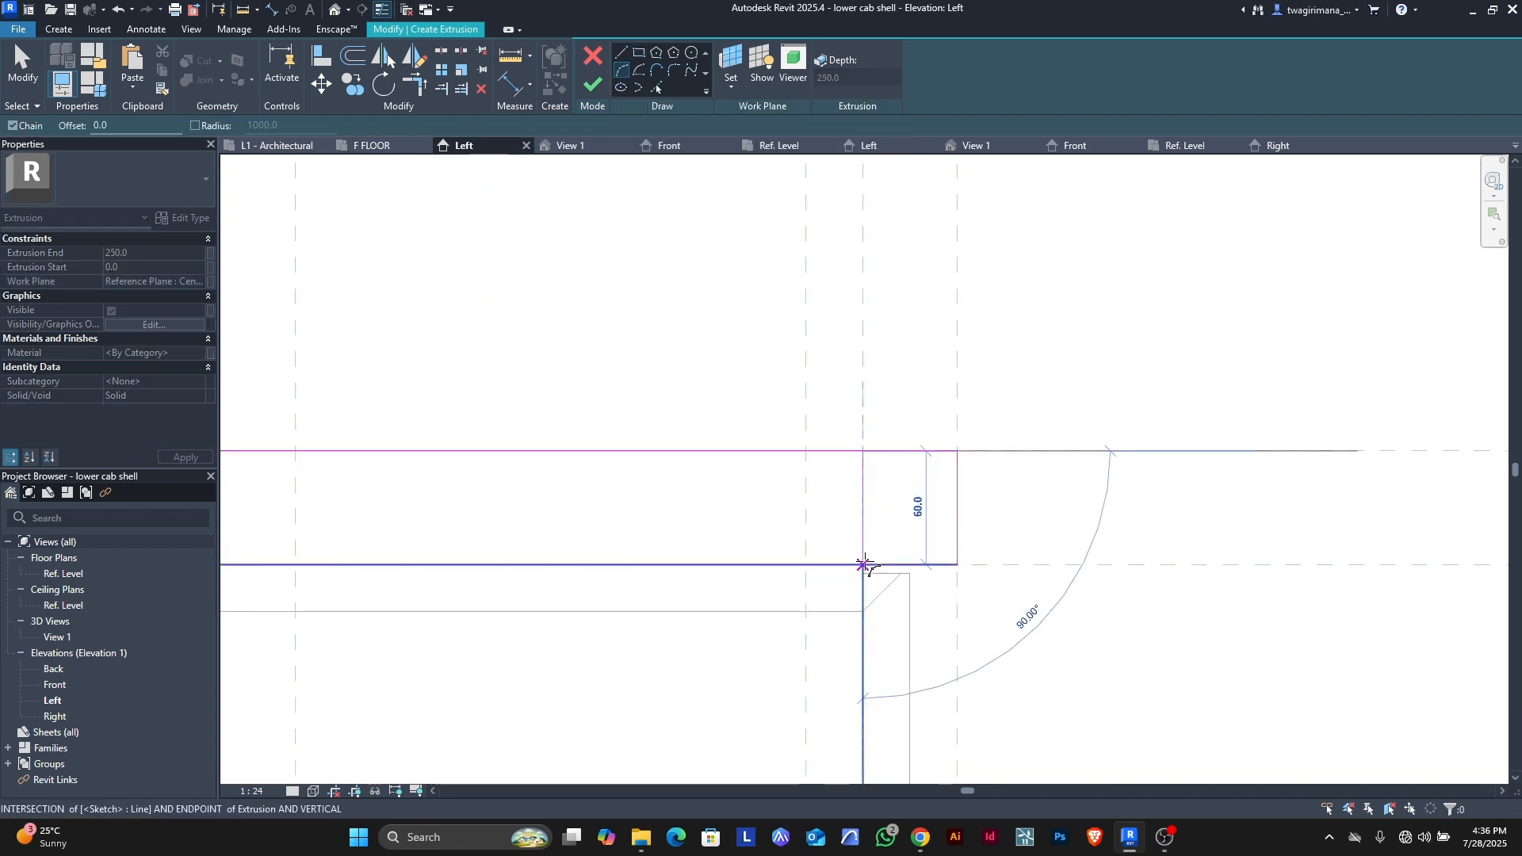
left_click(864, 565)
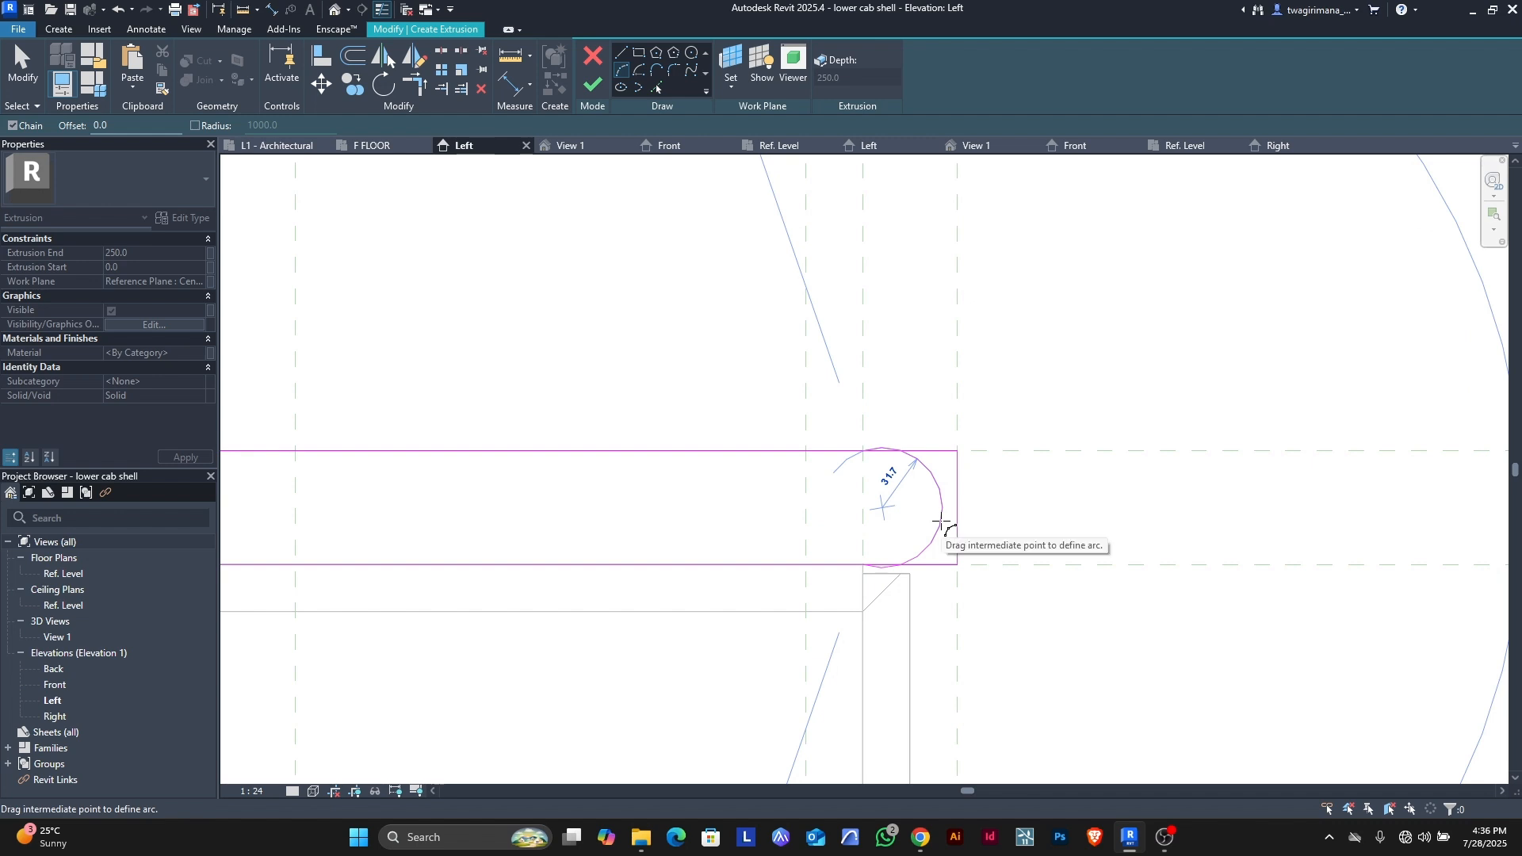
key("Escape")
left_click(911, 451)
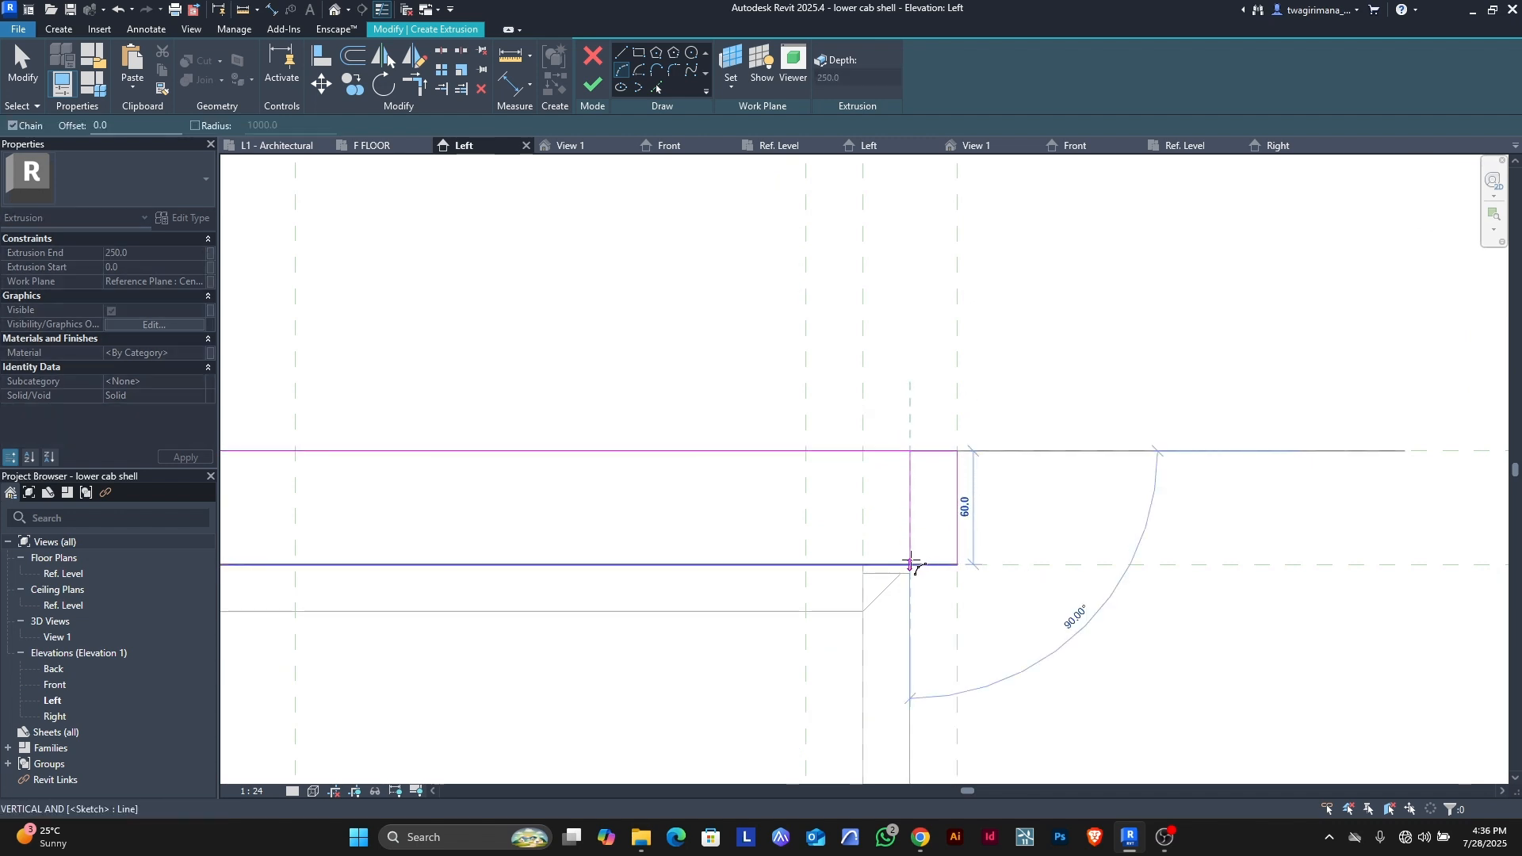
left_click(910, 565)
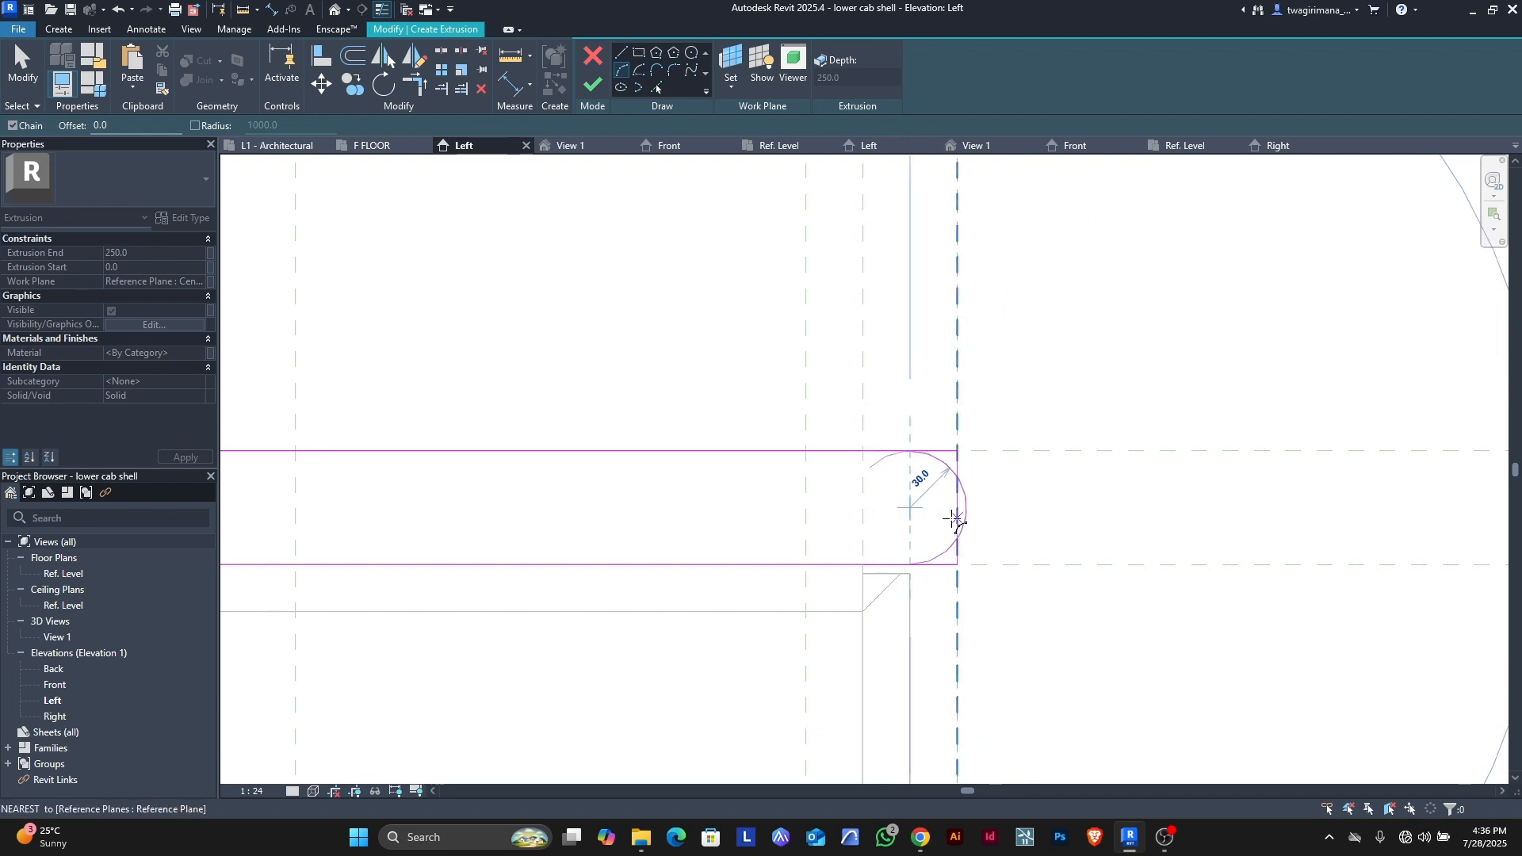
key("Escape")
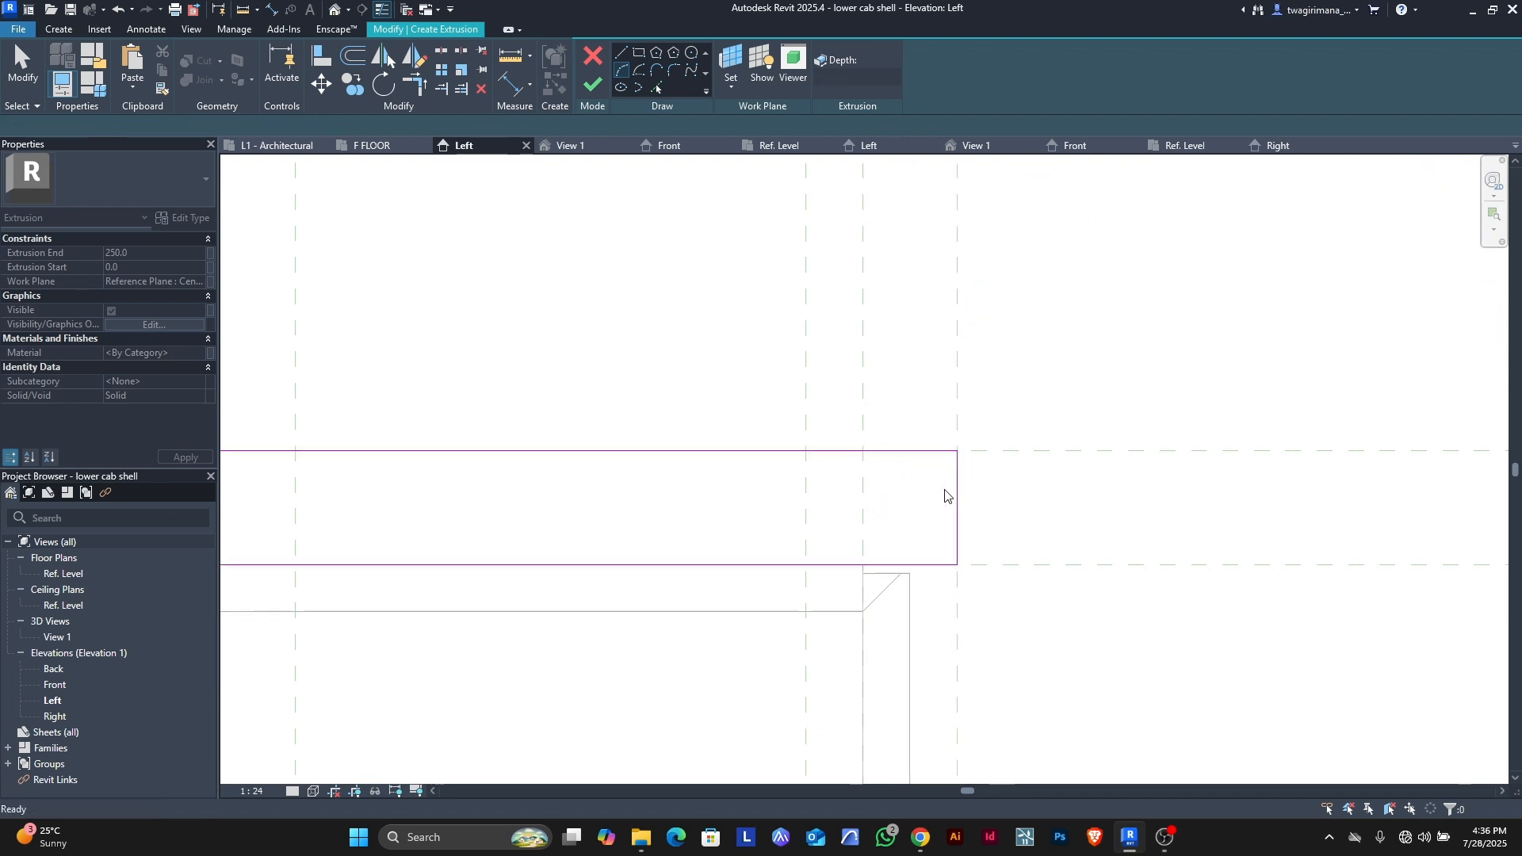
- Draw an arc of about 32 mm radius between the rectangle's upper and lower edges, bulging out to the outer front plane
scroll(944, 496, "up", 3)
left_click(901, 425)
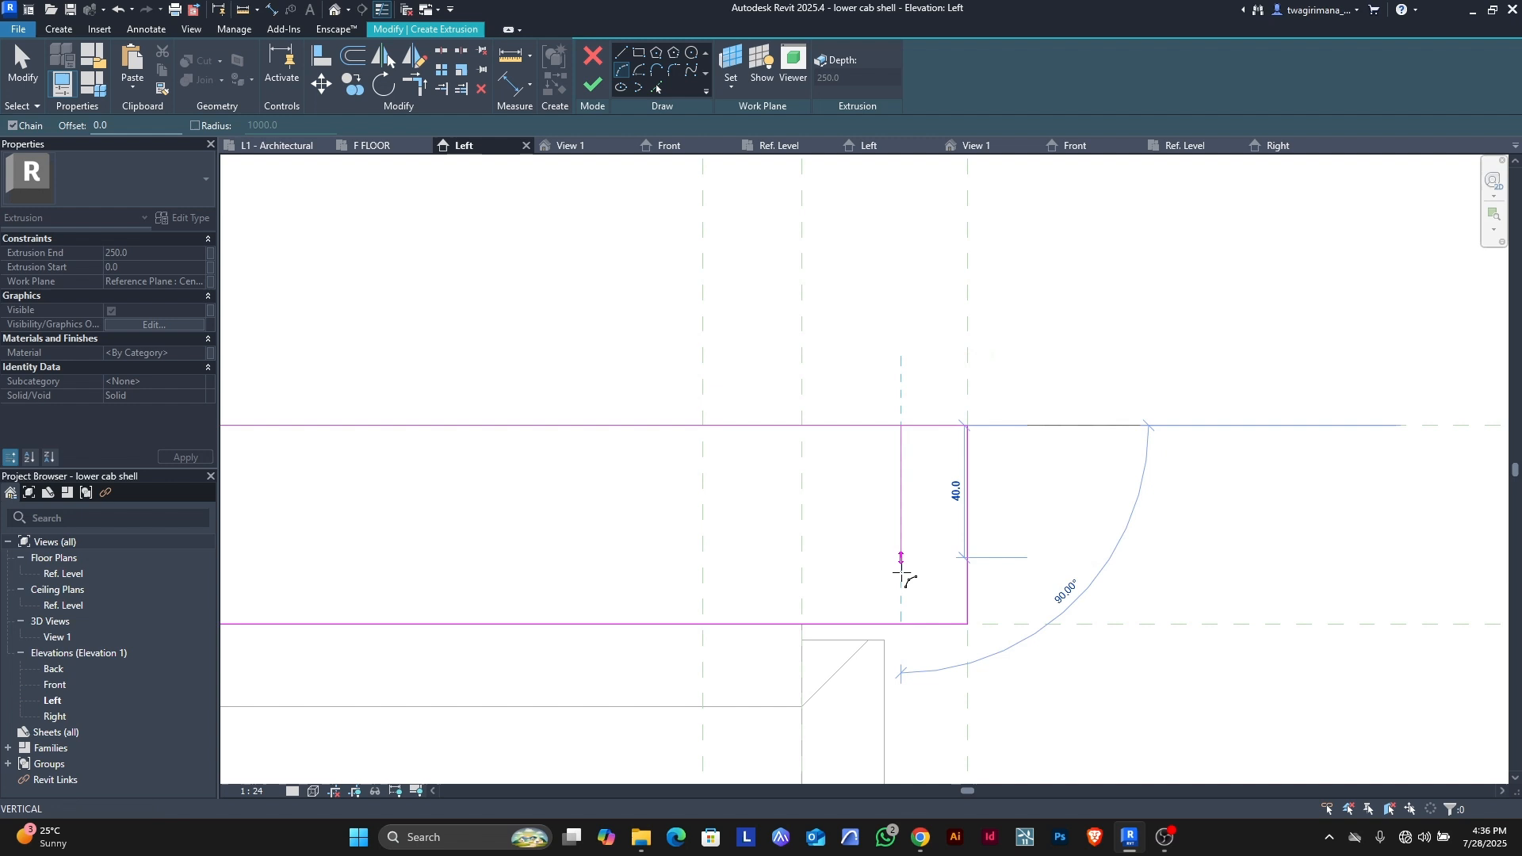
left_click(901, 623)
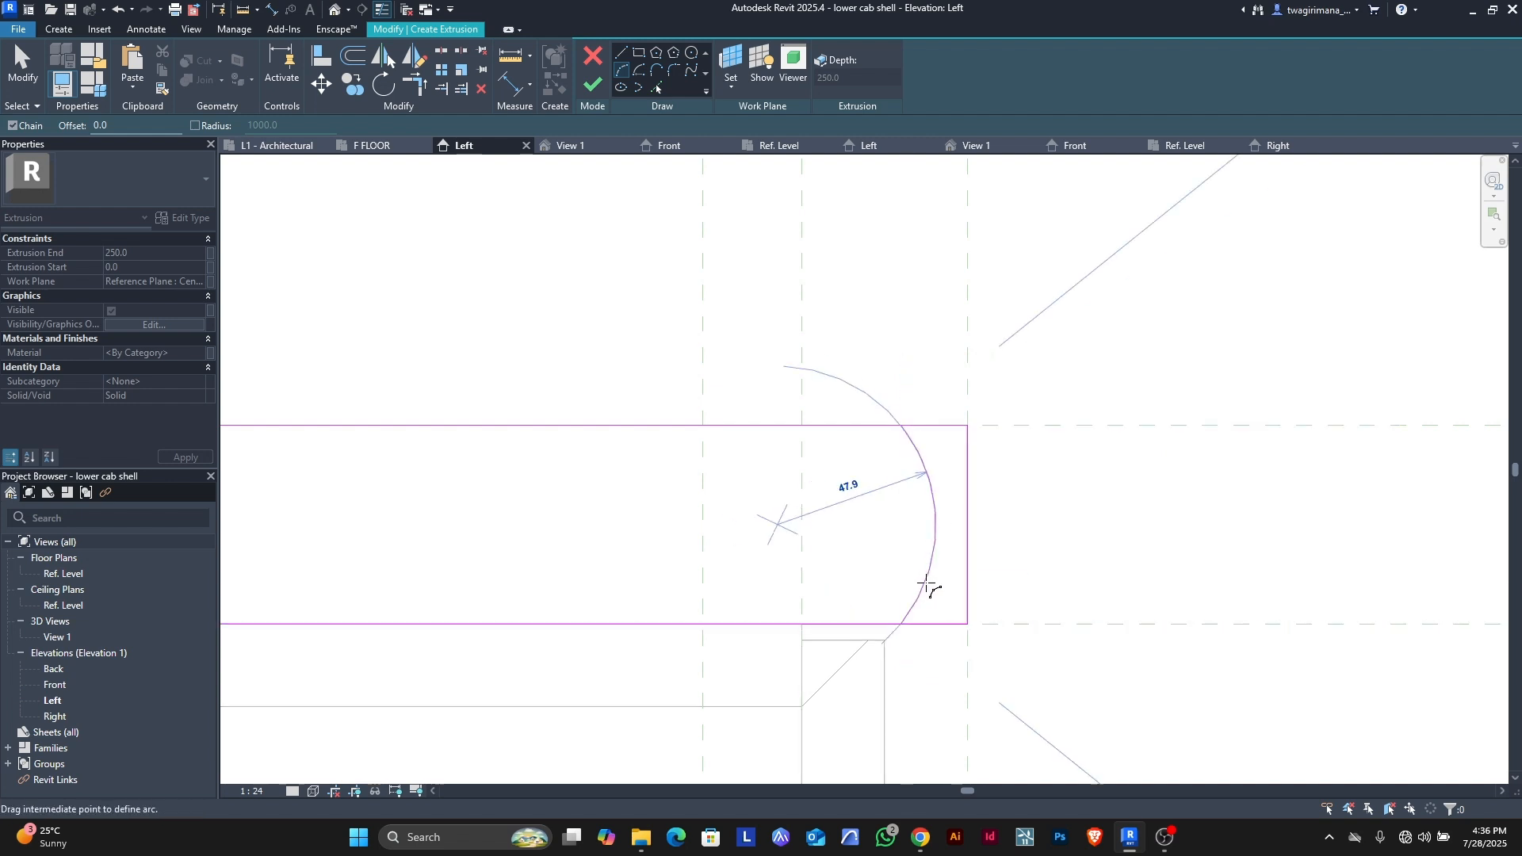
left_click(965, 541)
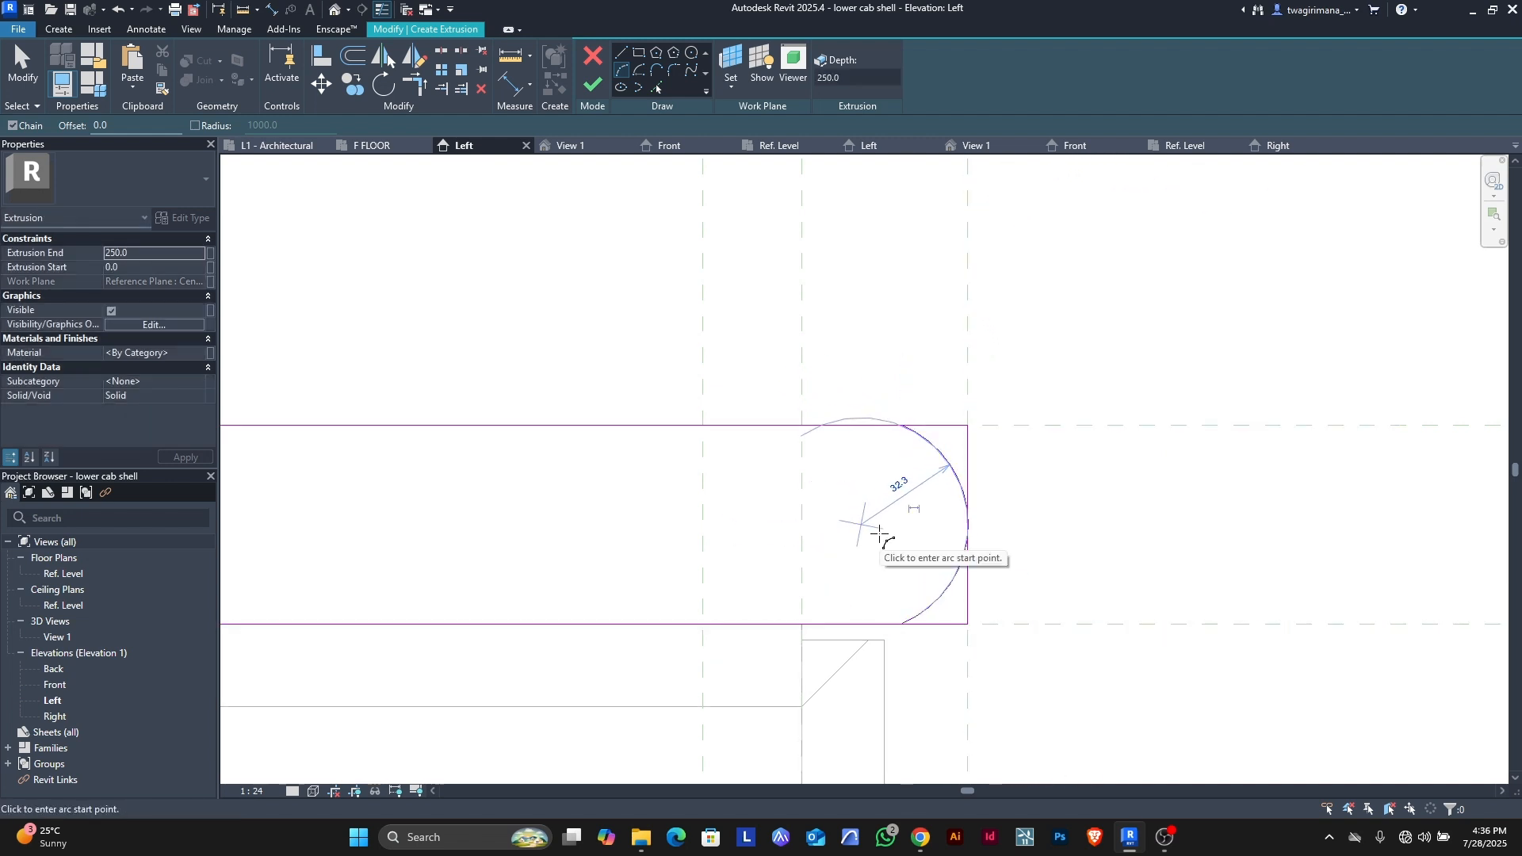
- Trim the rectangle's upper and lower edges to the arc and delete the leftover vertical front line
key("t")
key("r")
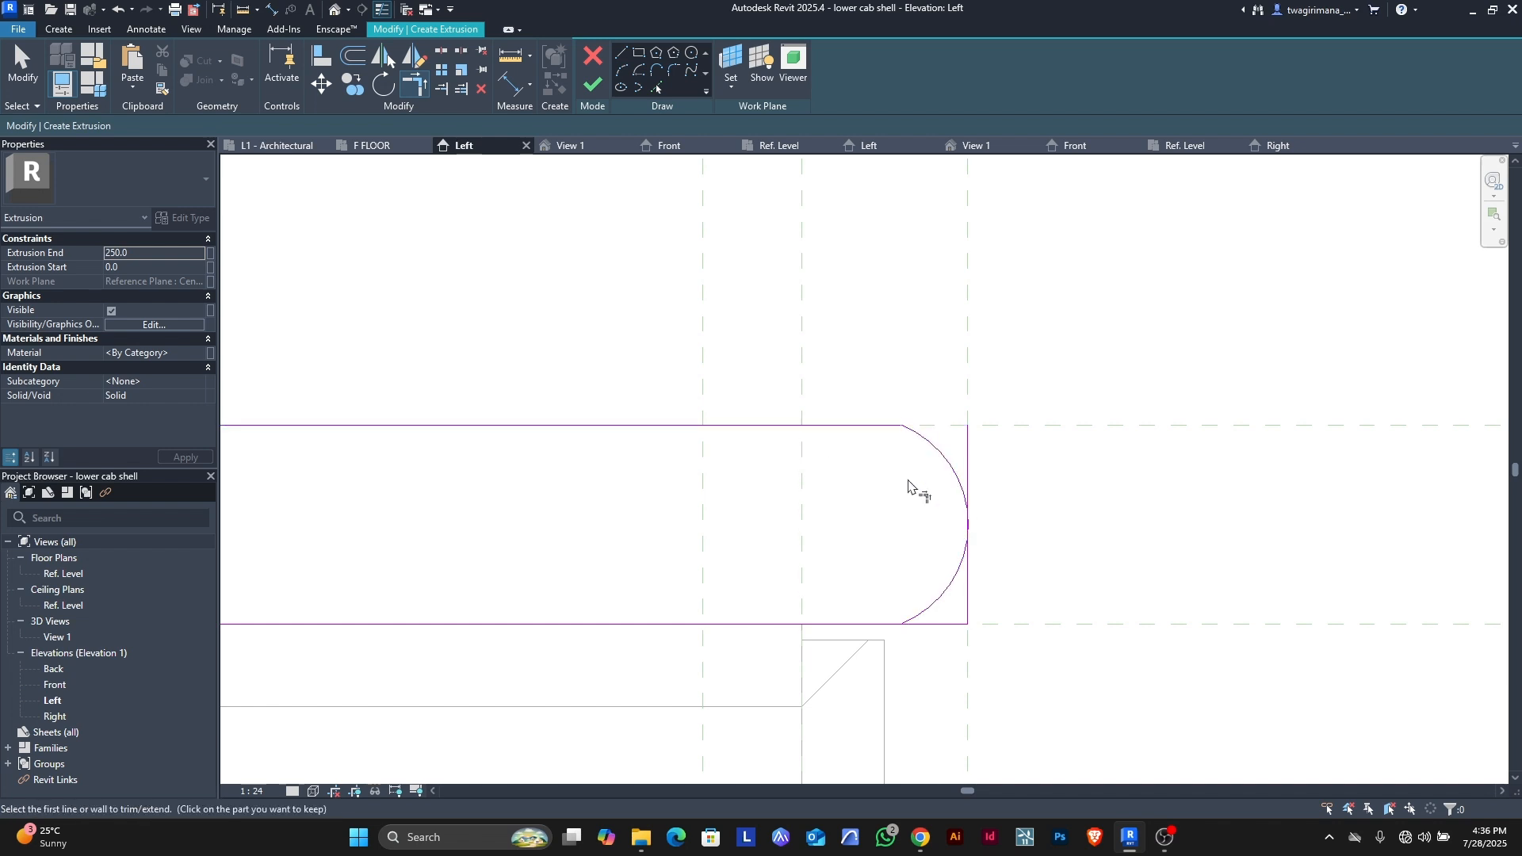
left_click(865, 624)
left_click(911, 618)
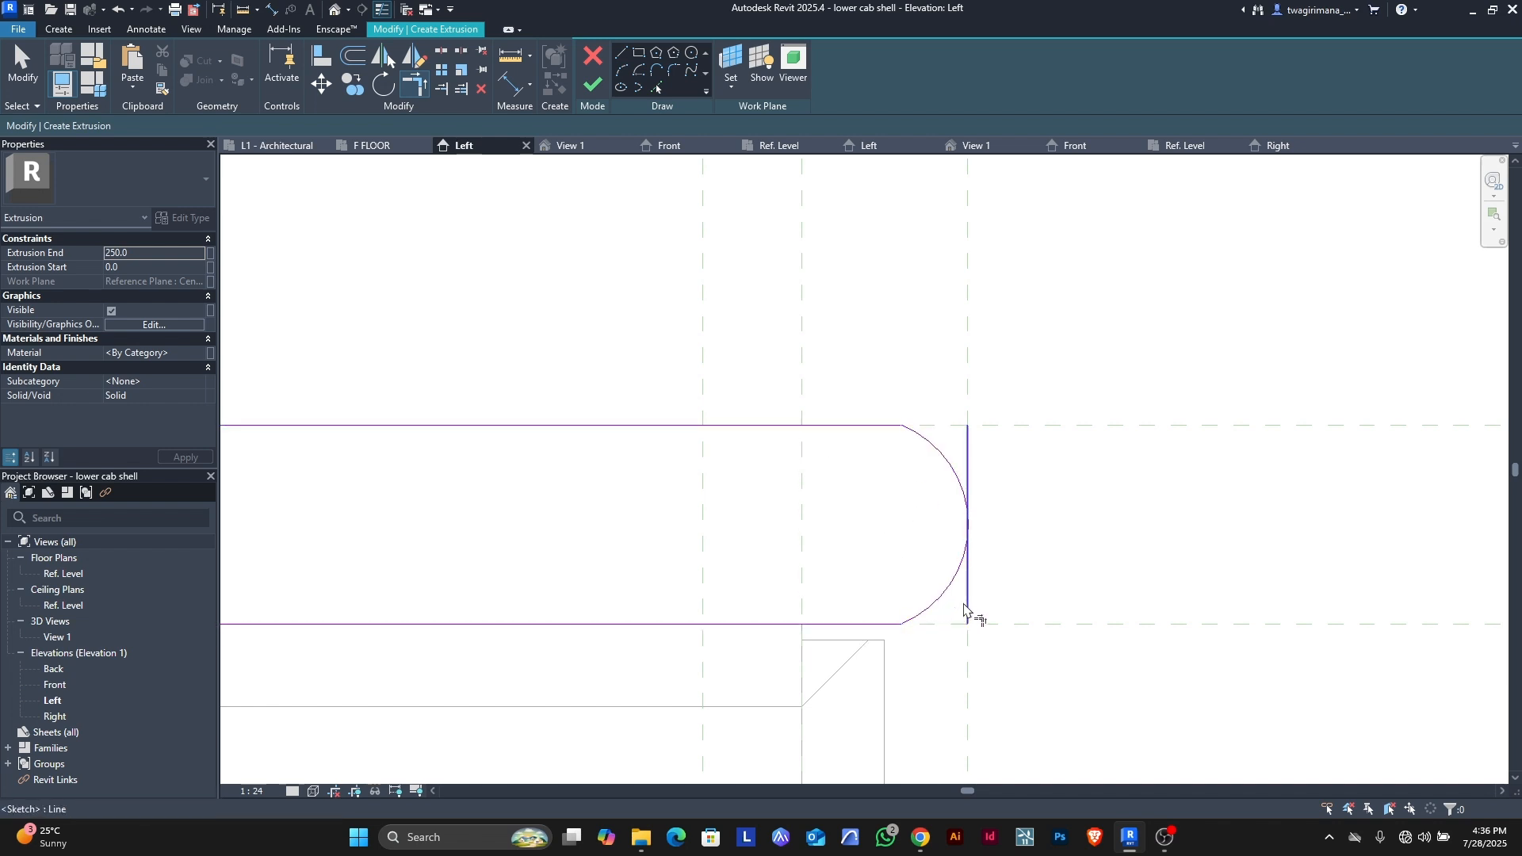
key("Escape")
left_click(965, 607)
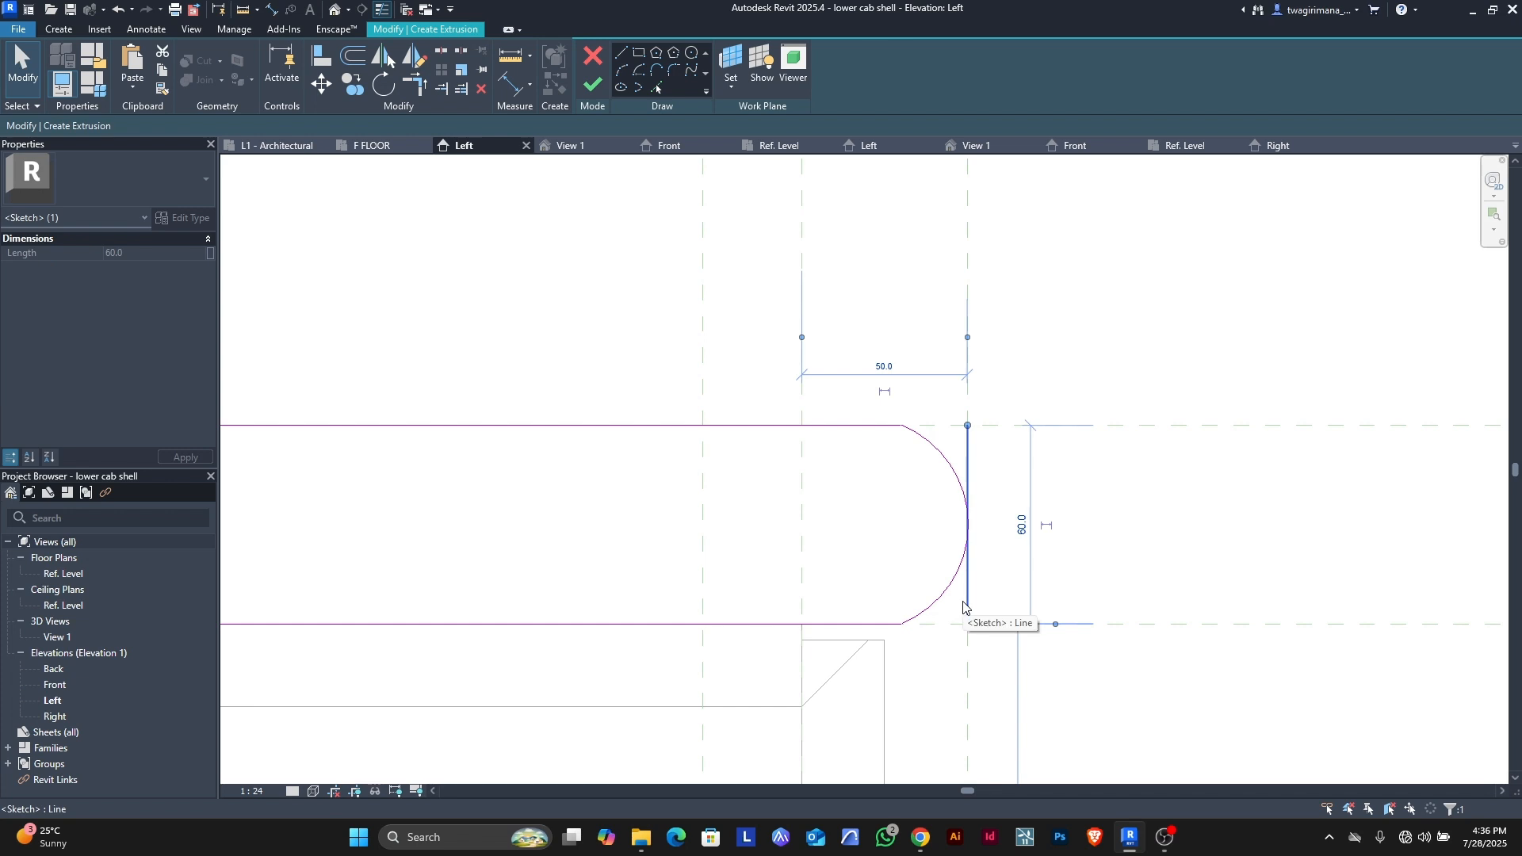
key("Escape")
- Finish the sketch to create the top extrusion with its rounded front edge
scroll(935, 475, "down", 6)
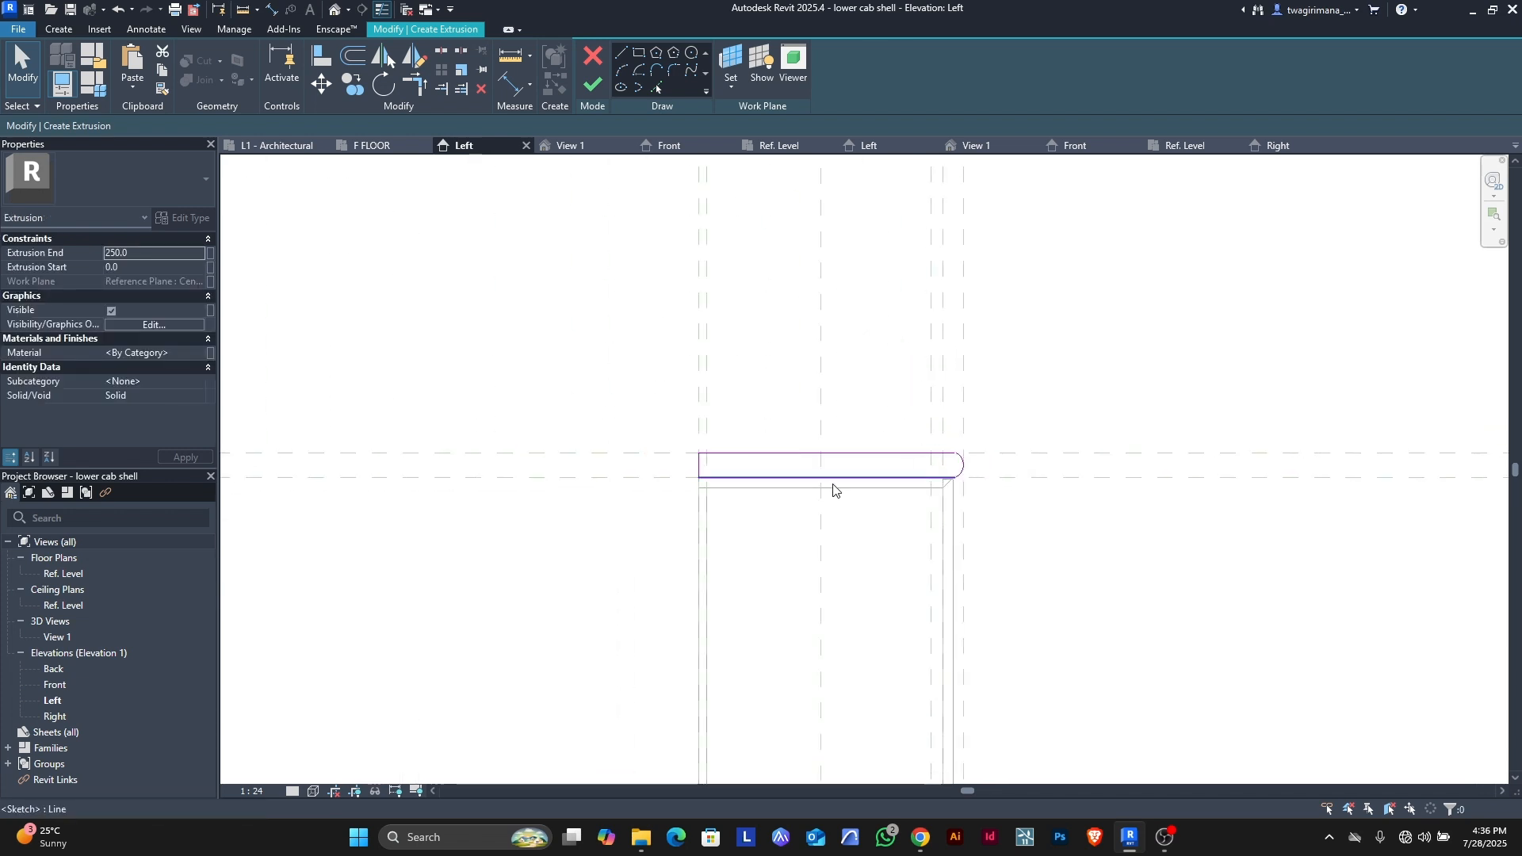
scroll(968, 476, "up", 6)
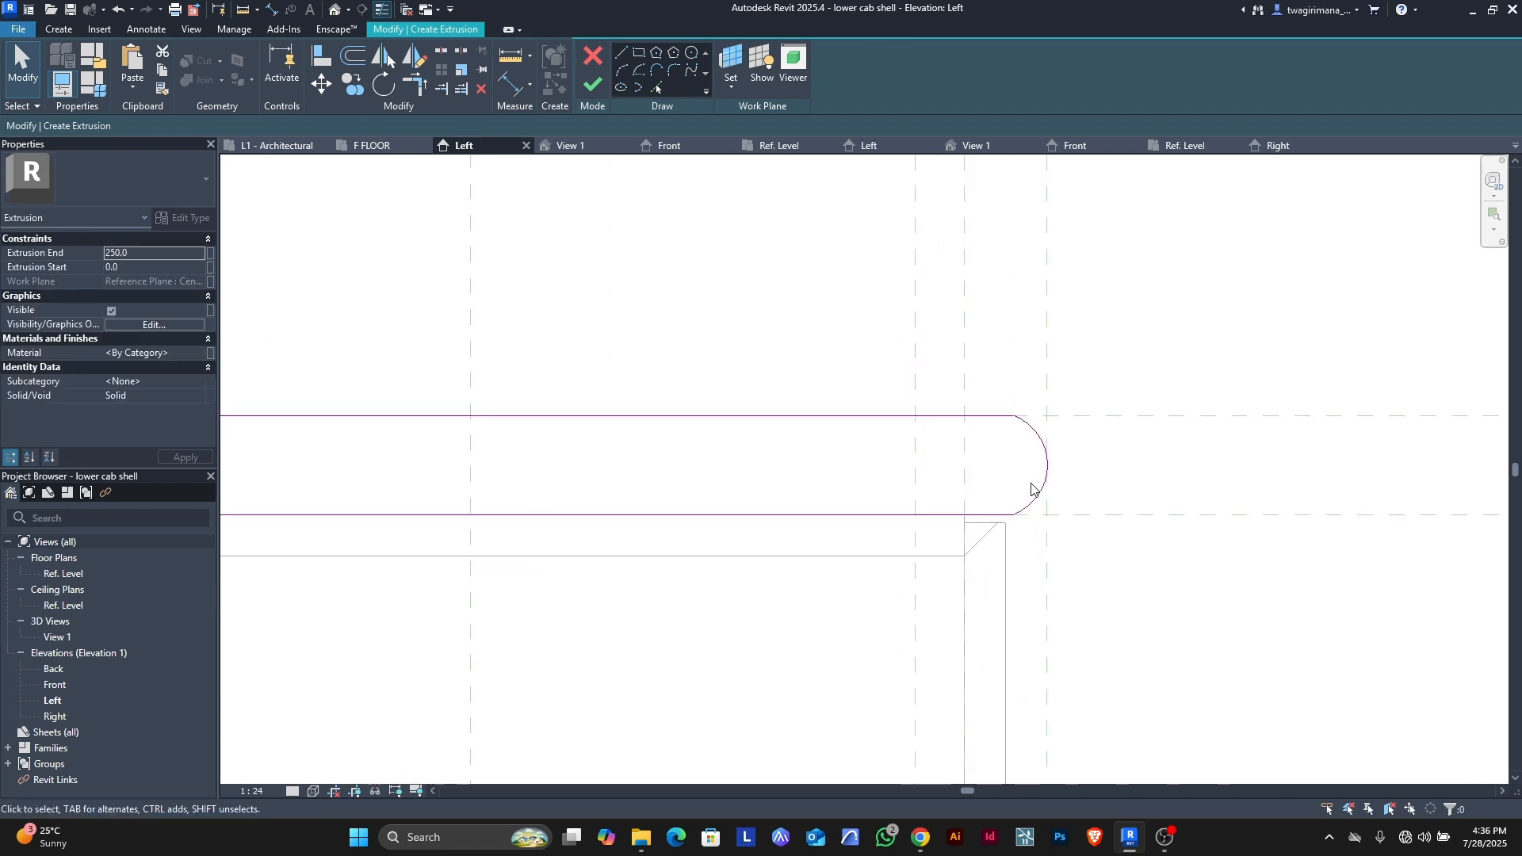
scroll(1031, 436, "down", 2)
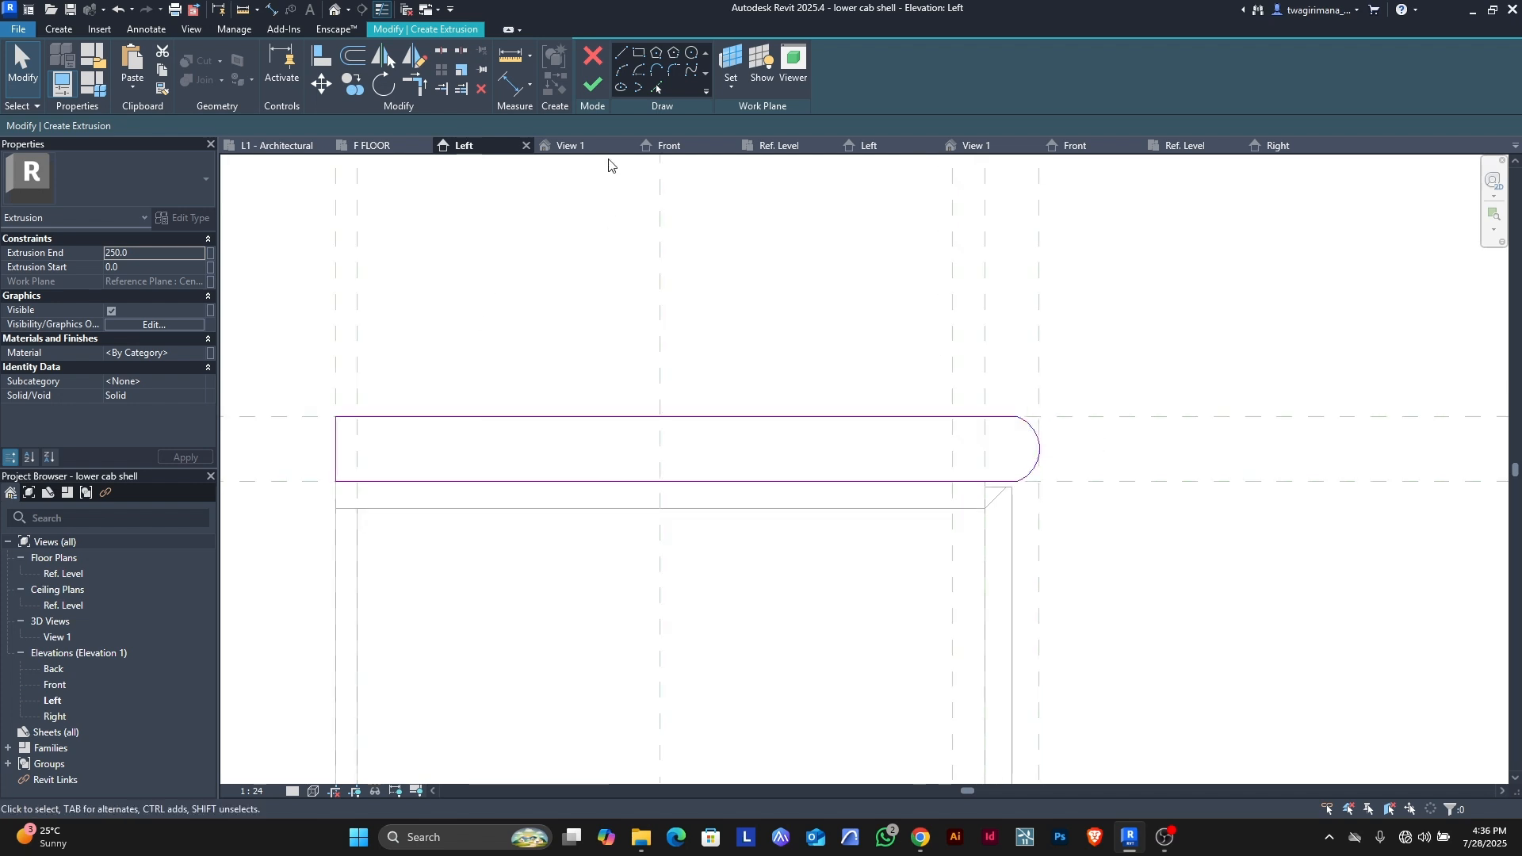
left_click(592, 85)
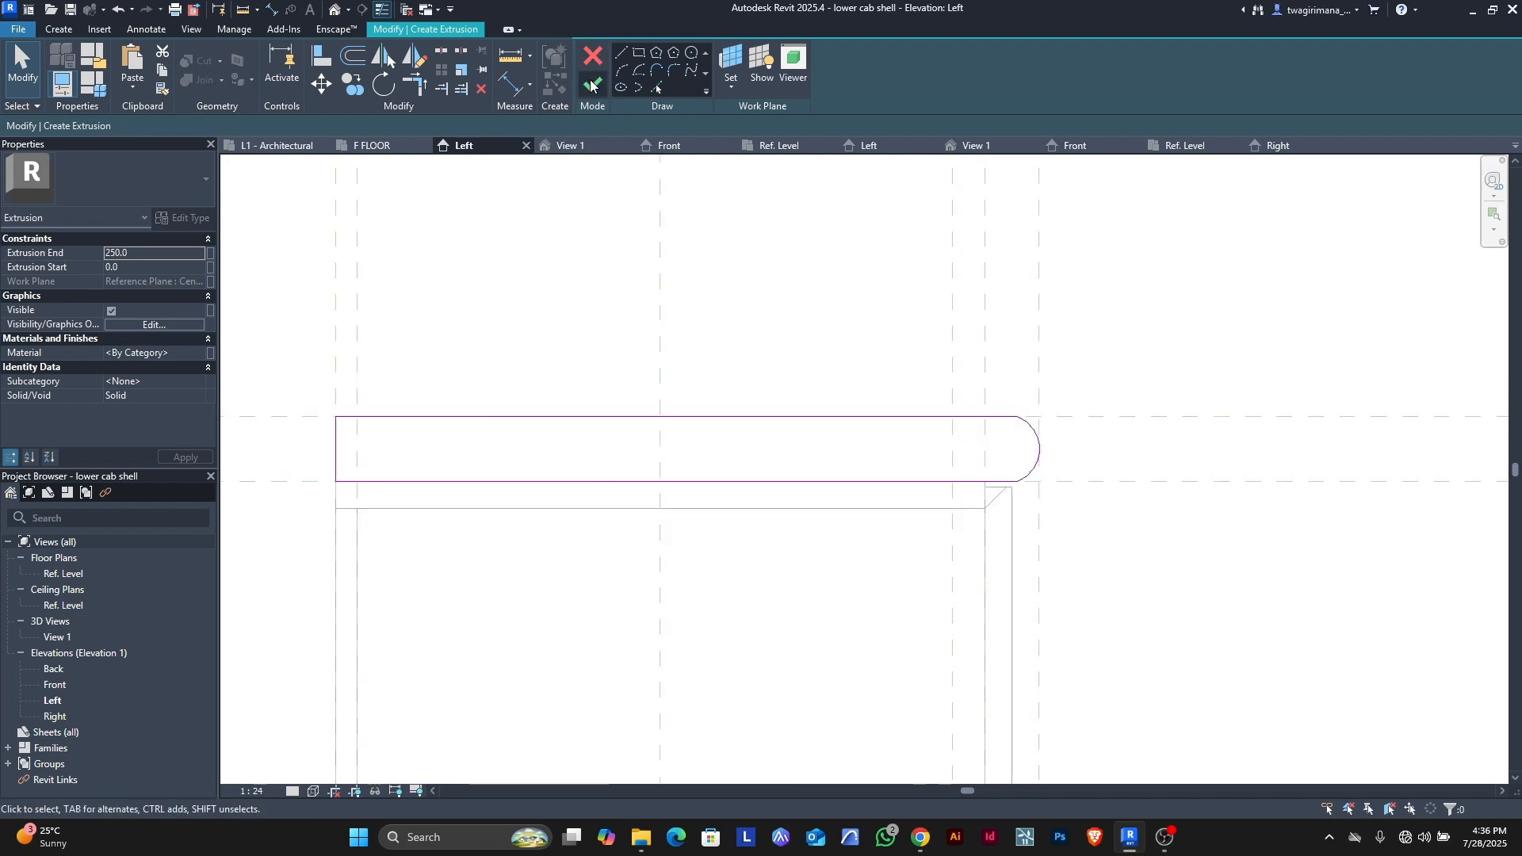
left_click(873, 324)
- In the Front elevation, stretch both ends of the top extrusion to the shell's two side reference planes, from -300 to 300 mm
left_click(670, 145)
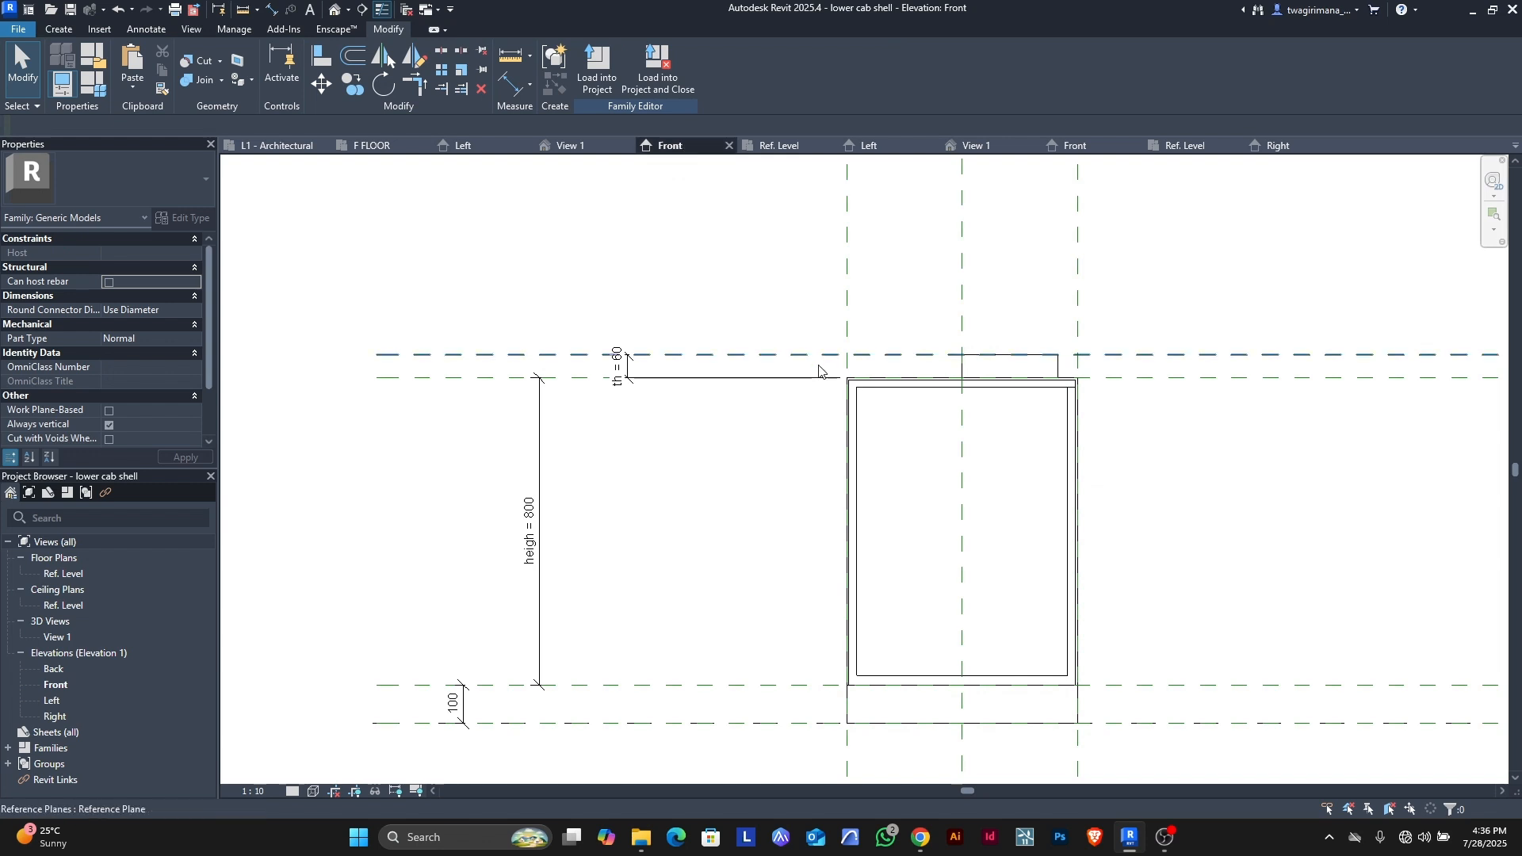
scroll(1030, 374, "up", 3)
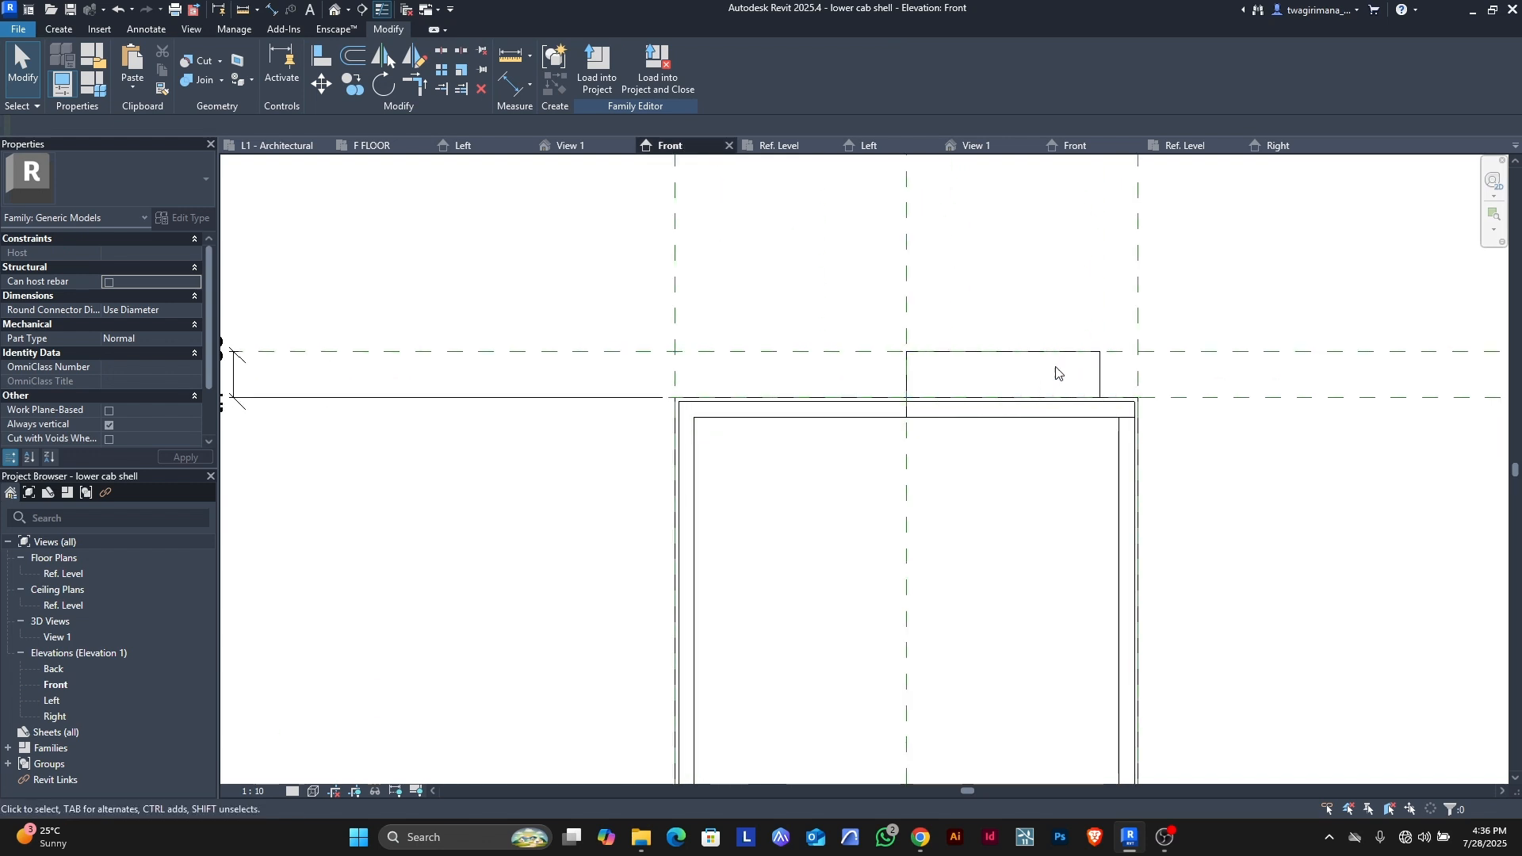
left_click(1101, 370)
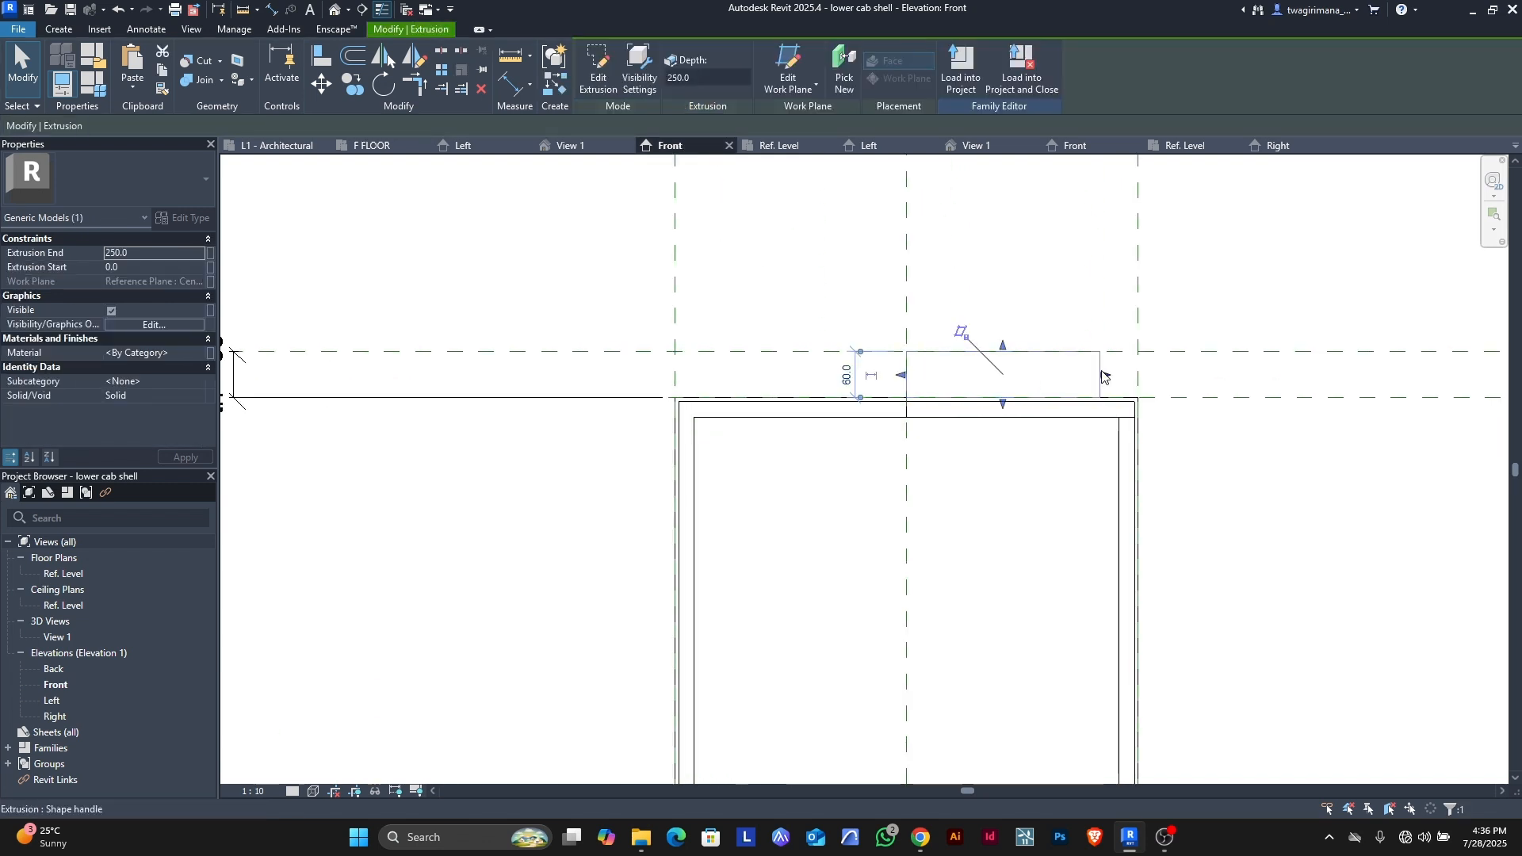
scroll(801, 321, "down", 2)
scroll(1019, 356, "up", 3)
scroll(1019, 356, "down", 3)
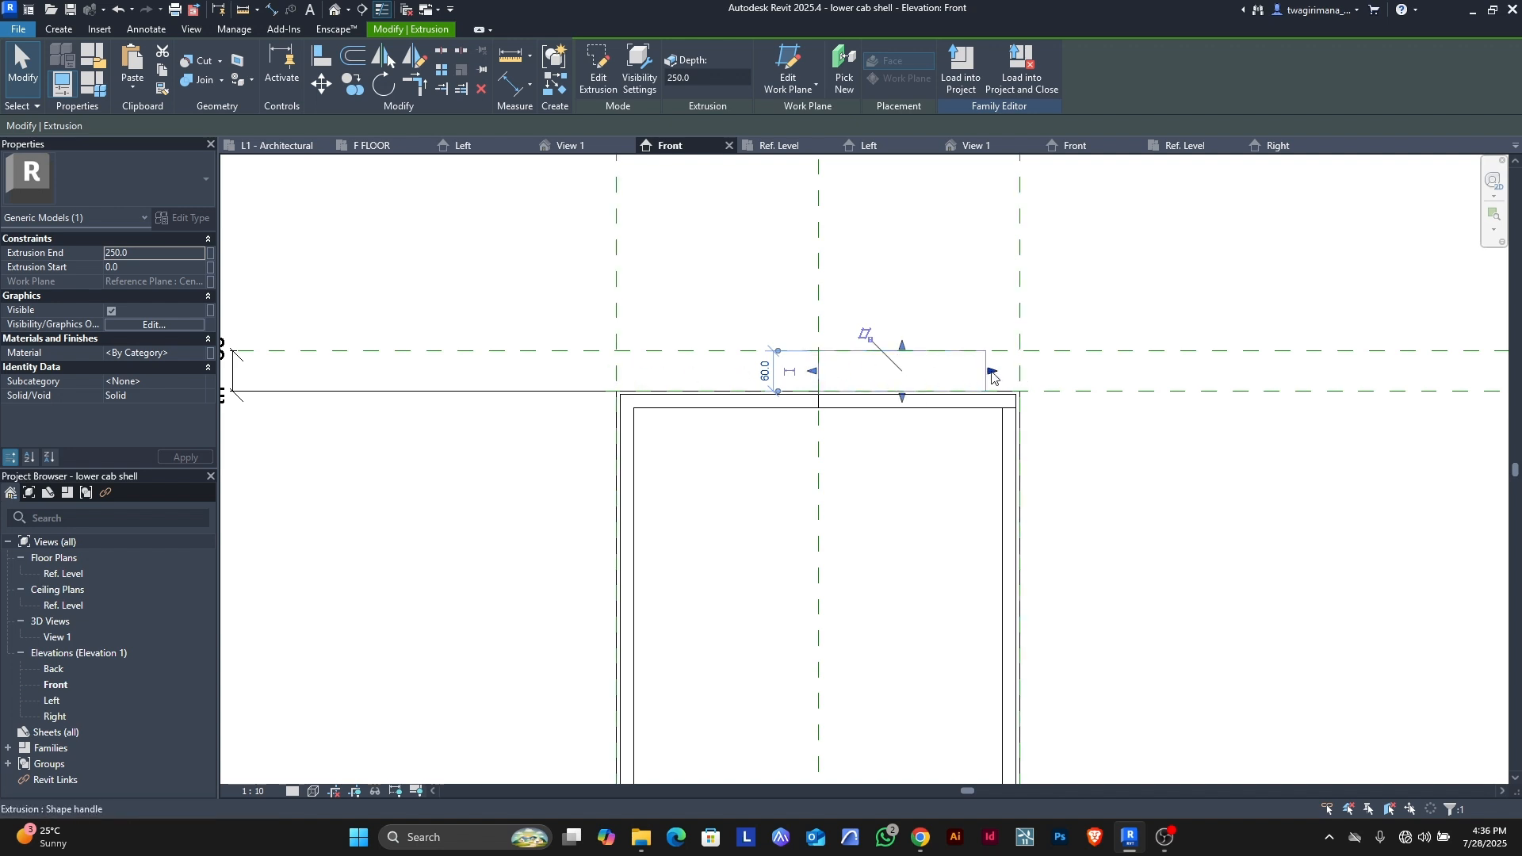
left_click_drag(991, 372, 1024, 371)
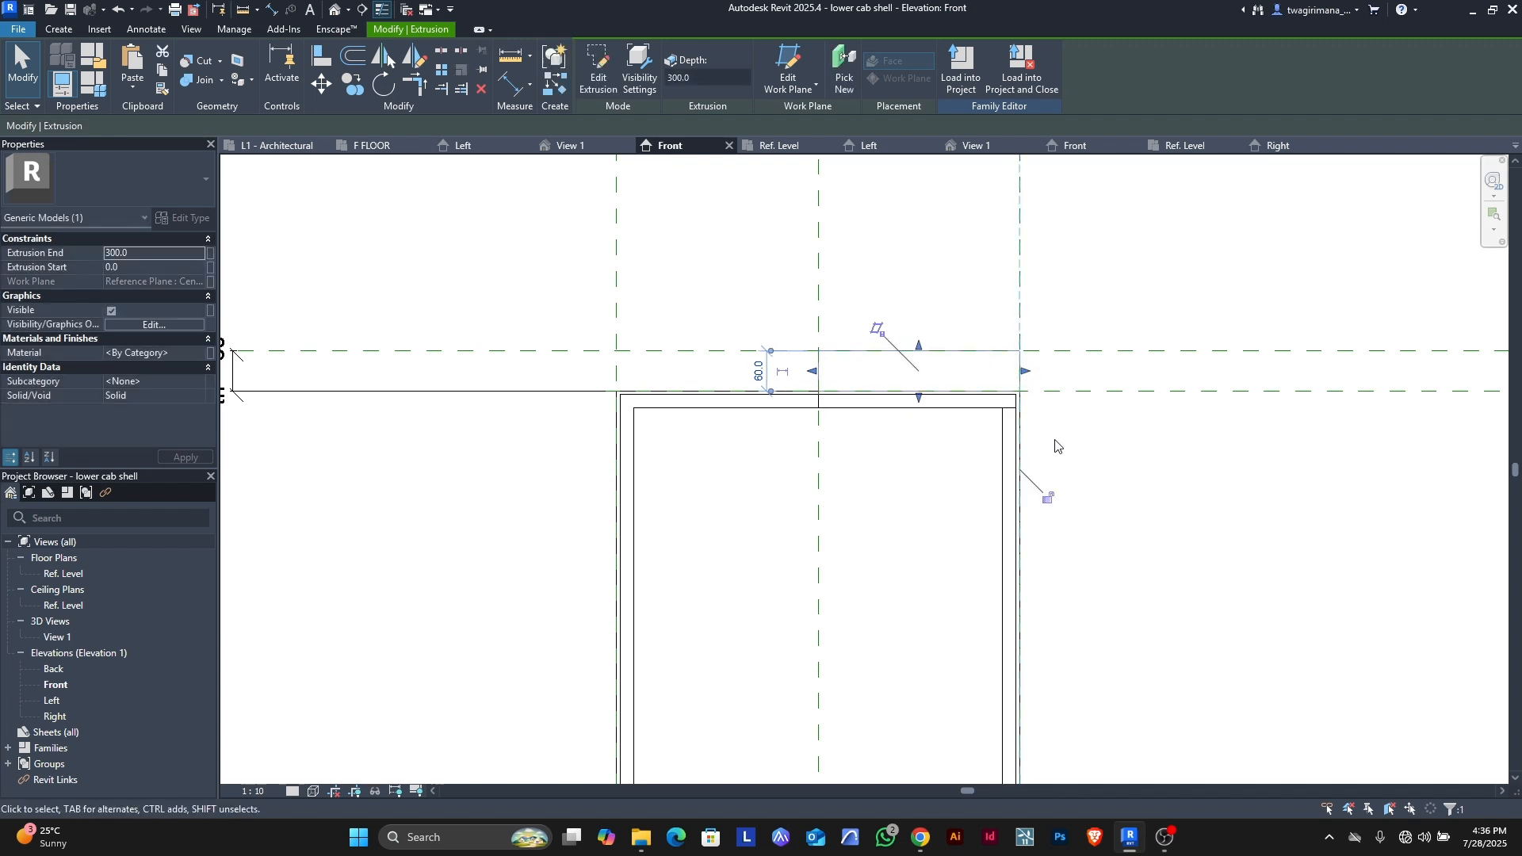
left_click_drag(813, 371, 617, 371)
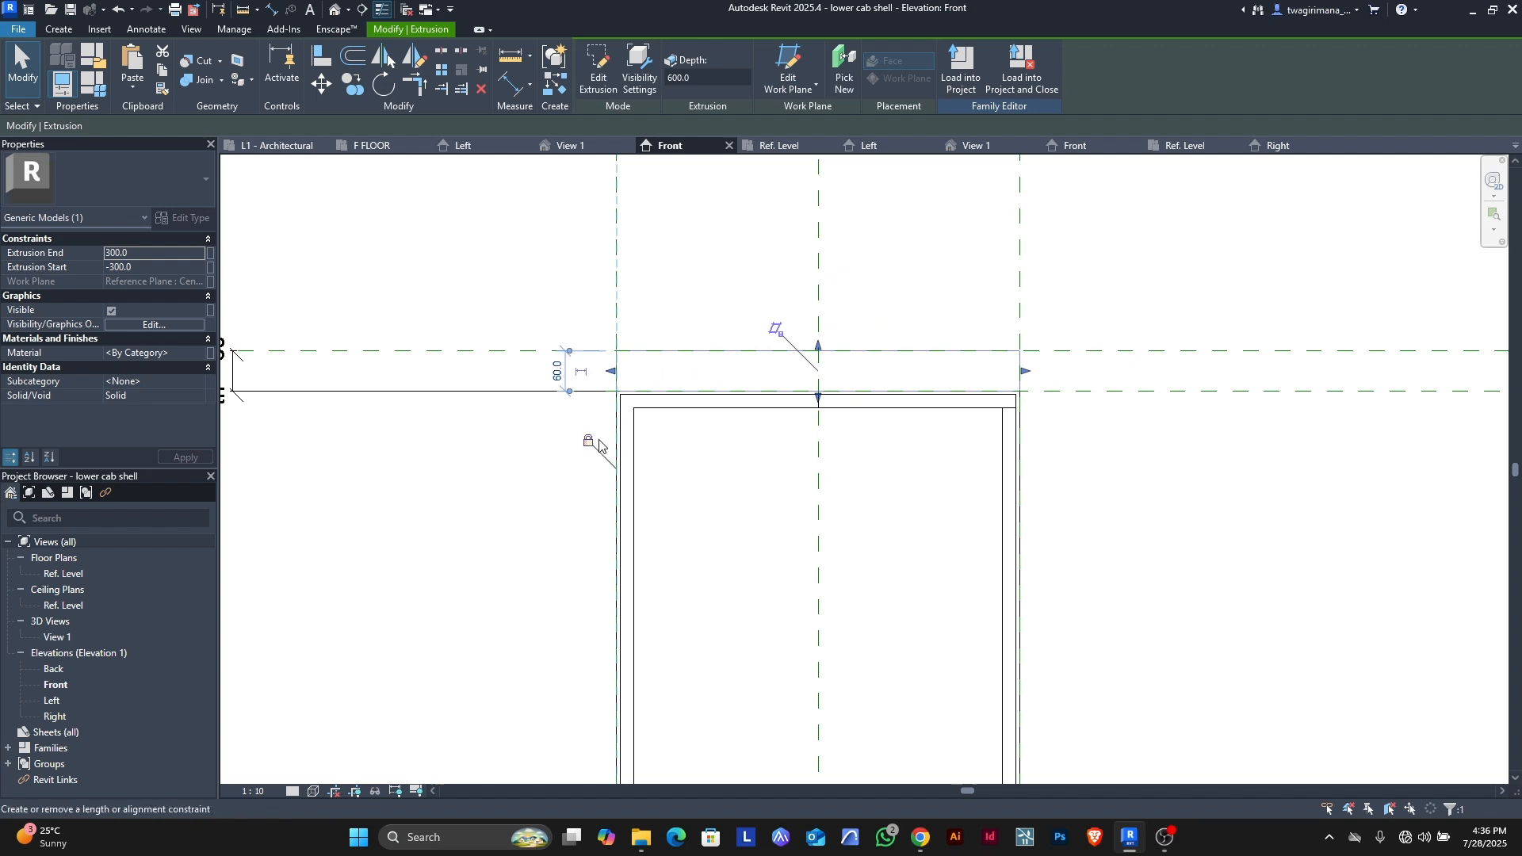
scroll(837, 416, "down", 3)
left_click(678, 480)
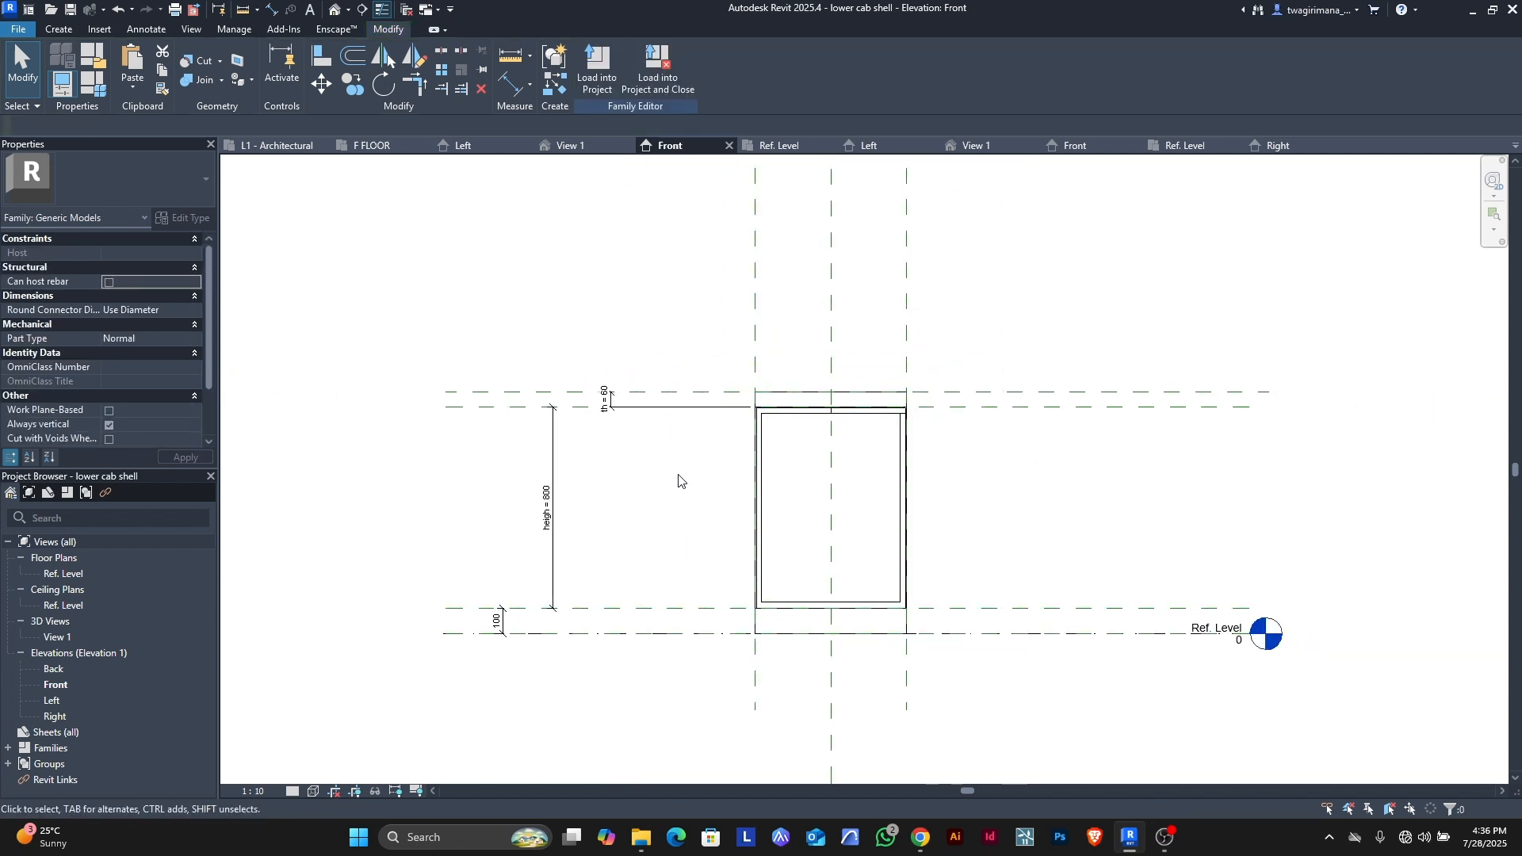
- Try to set the th parameter to 30 mm in the family types
scroll(878, 402, "up", 1)
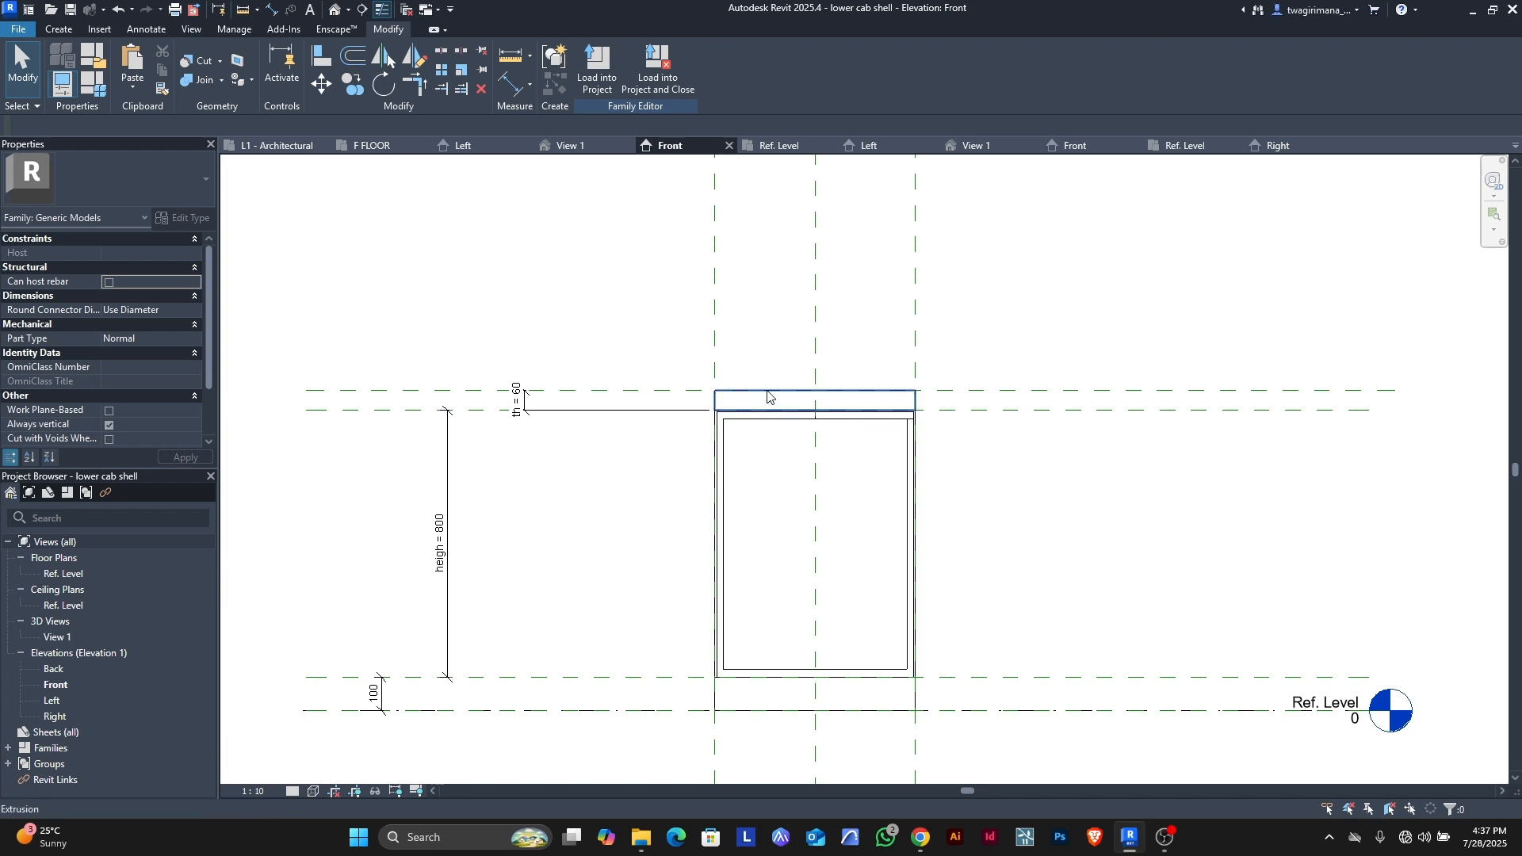
scroll(519, 413, "up", 1)
scroll(519, 413, "down", 2)
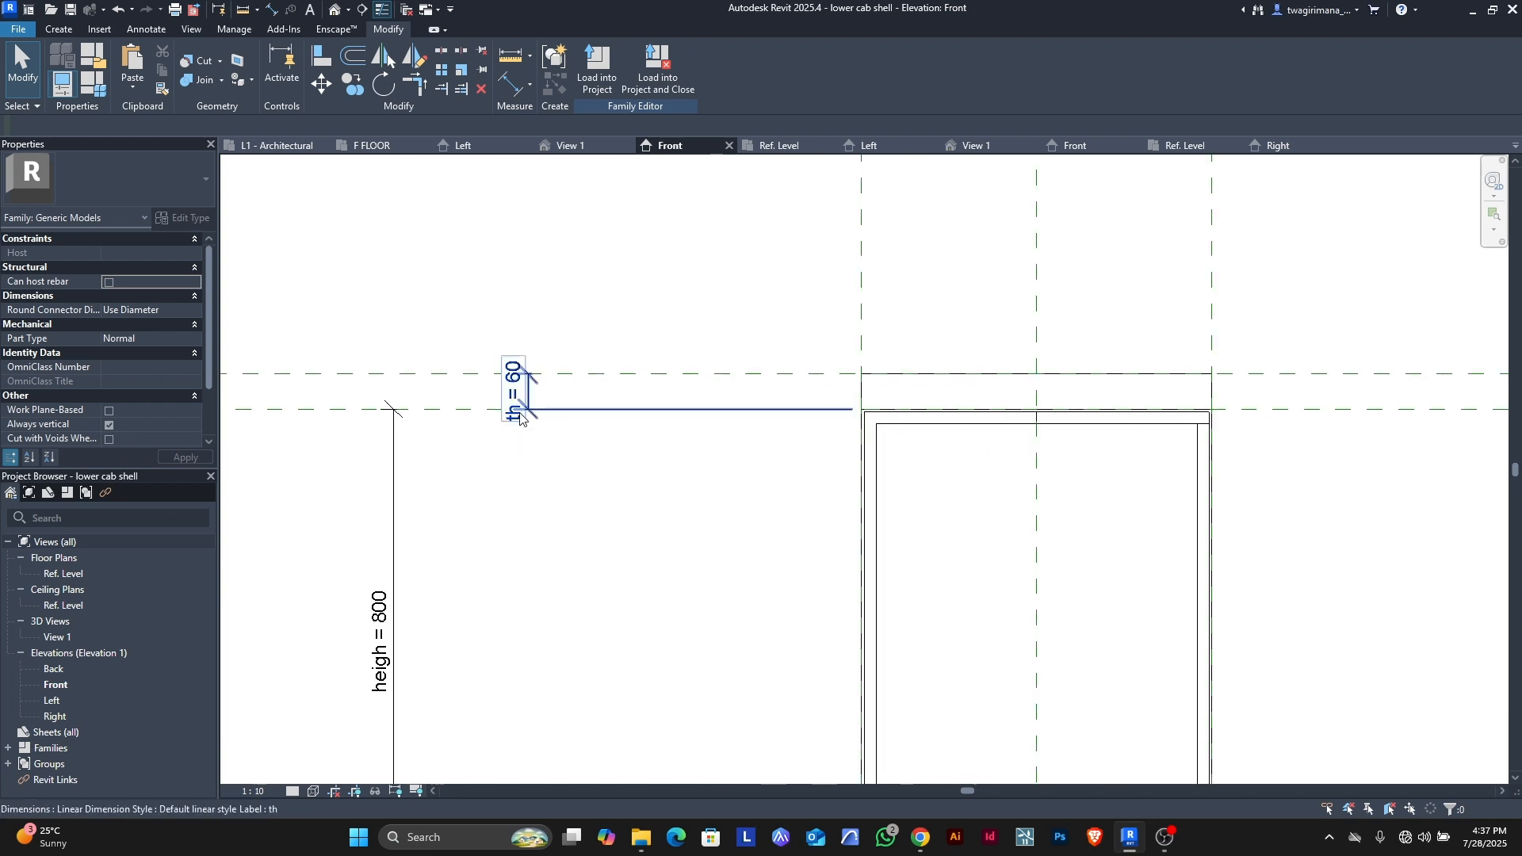
scroll(743, 403, "up", 1)
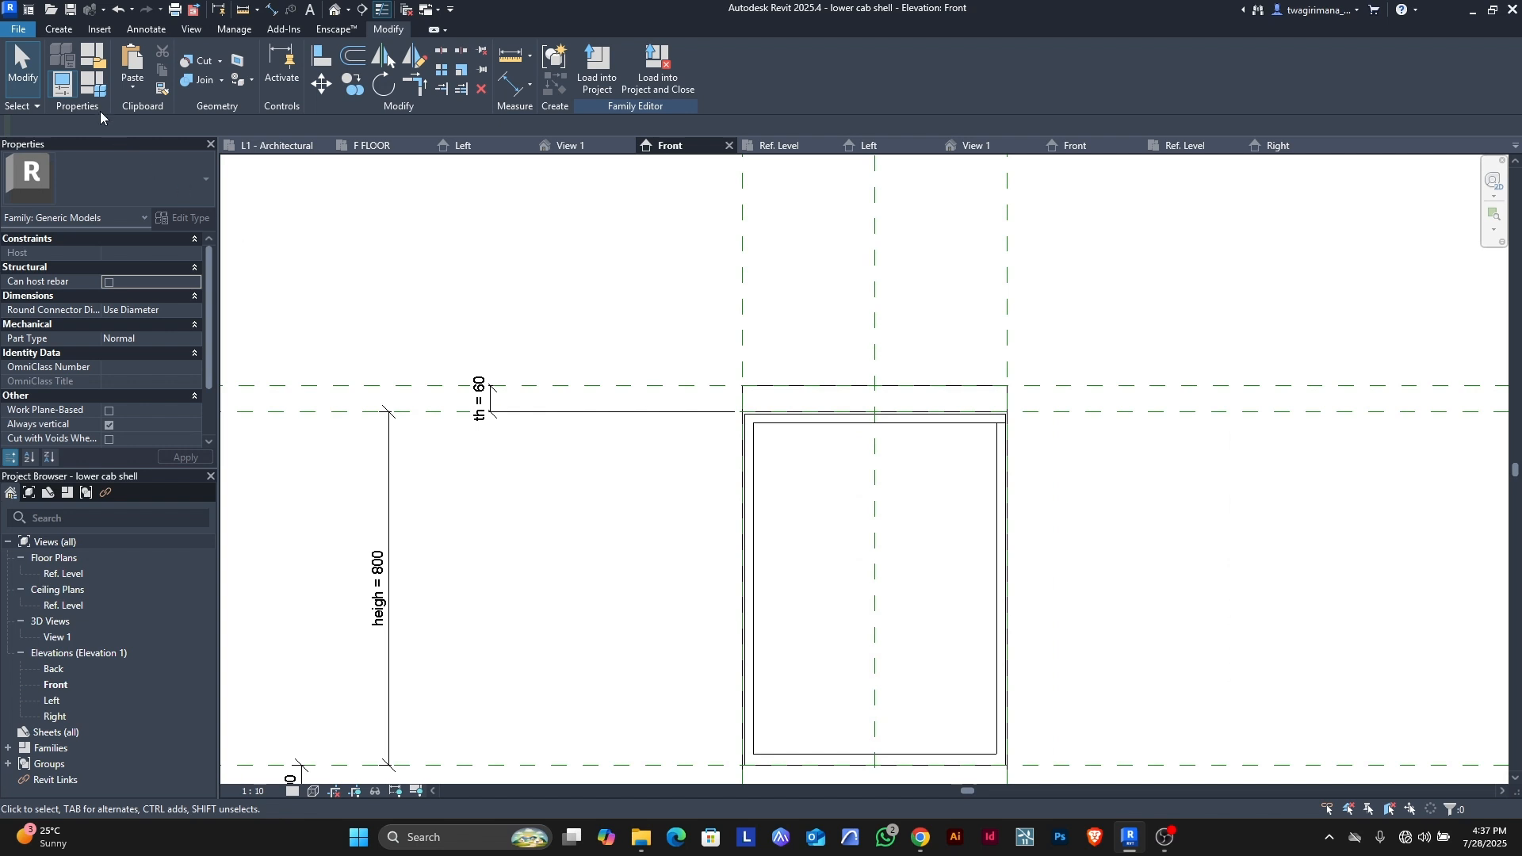
left_click(92, 82)
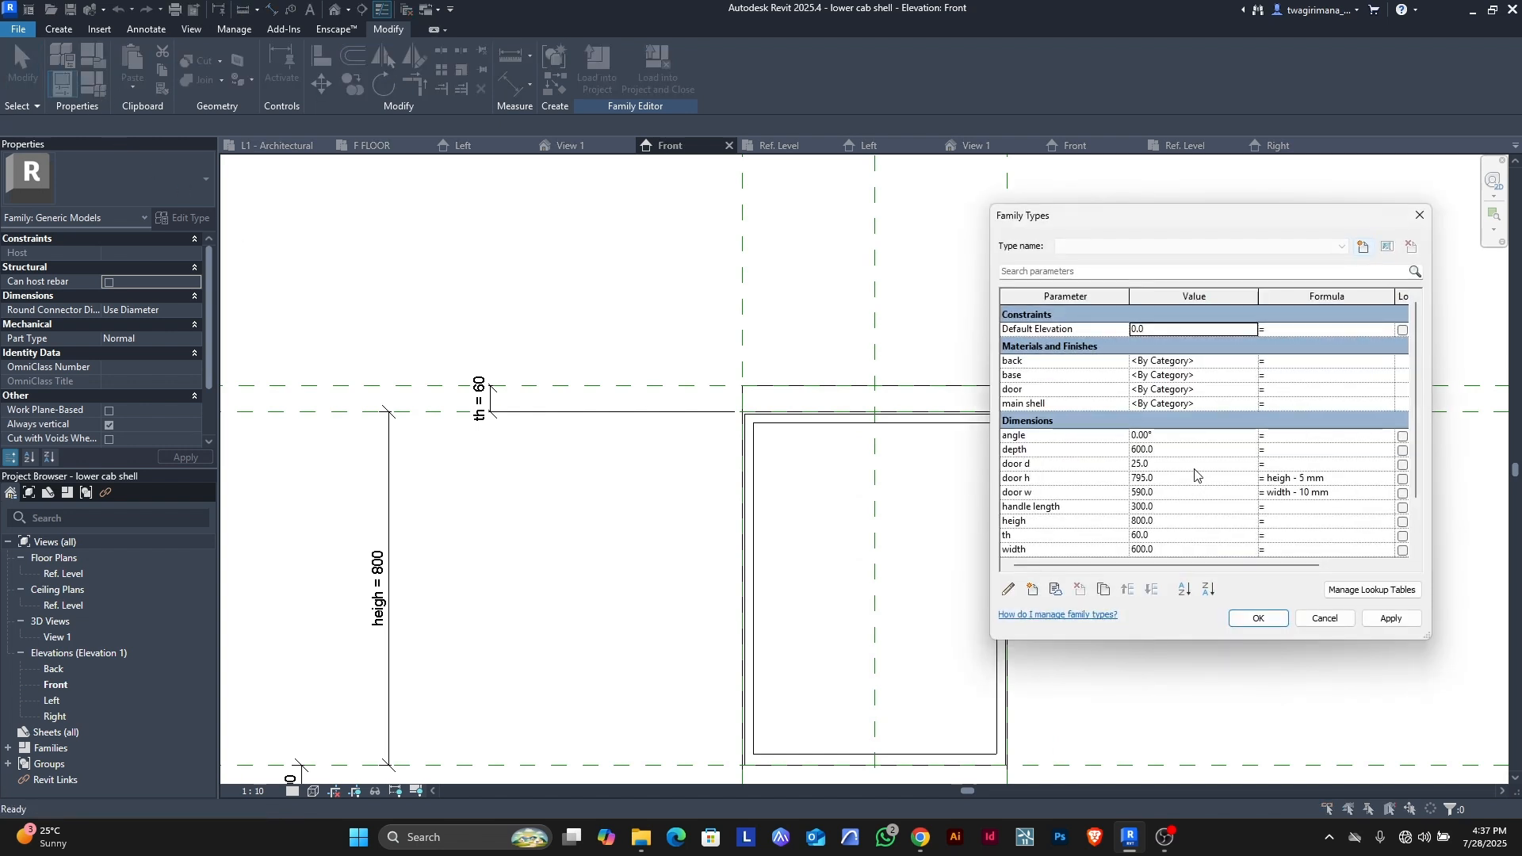
scroll(1195, 474, "down", 1)
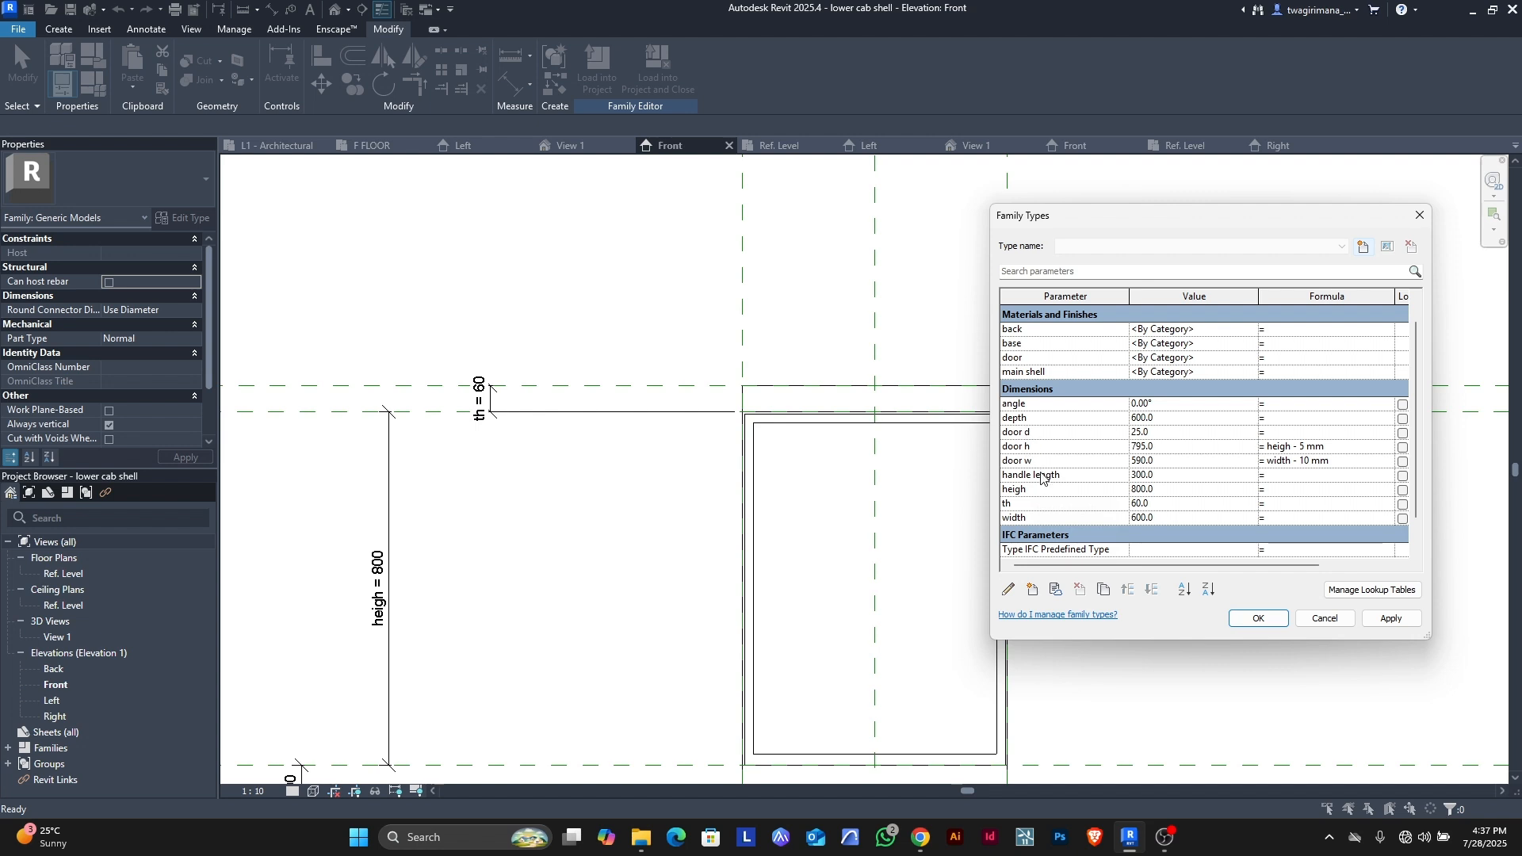
left_click(1174, 504)
left_click(1394, 620)
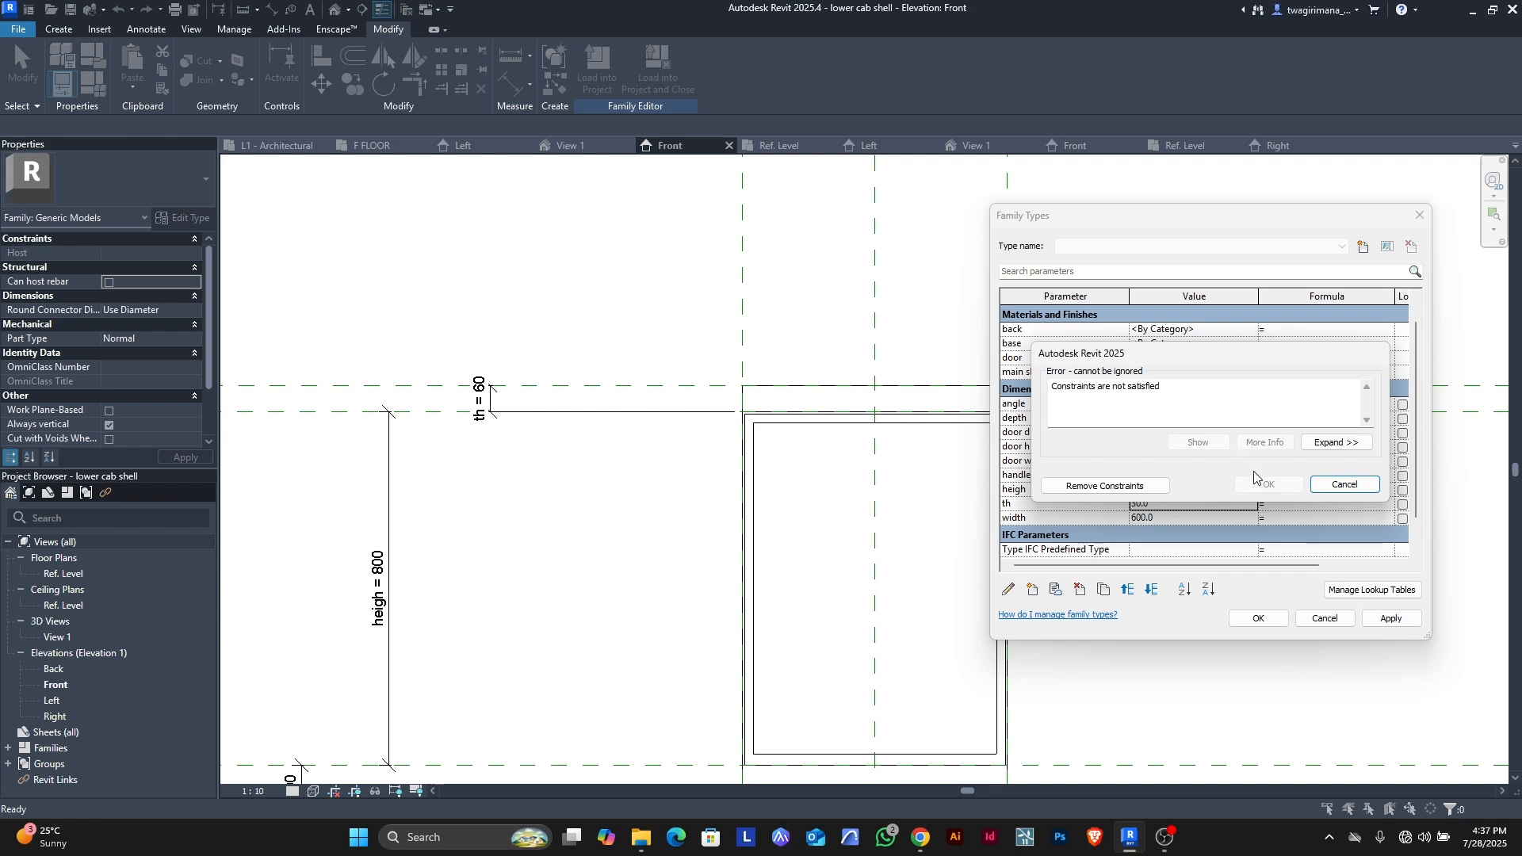
left_click(1339, 485)
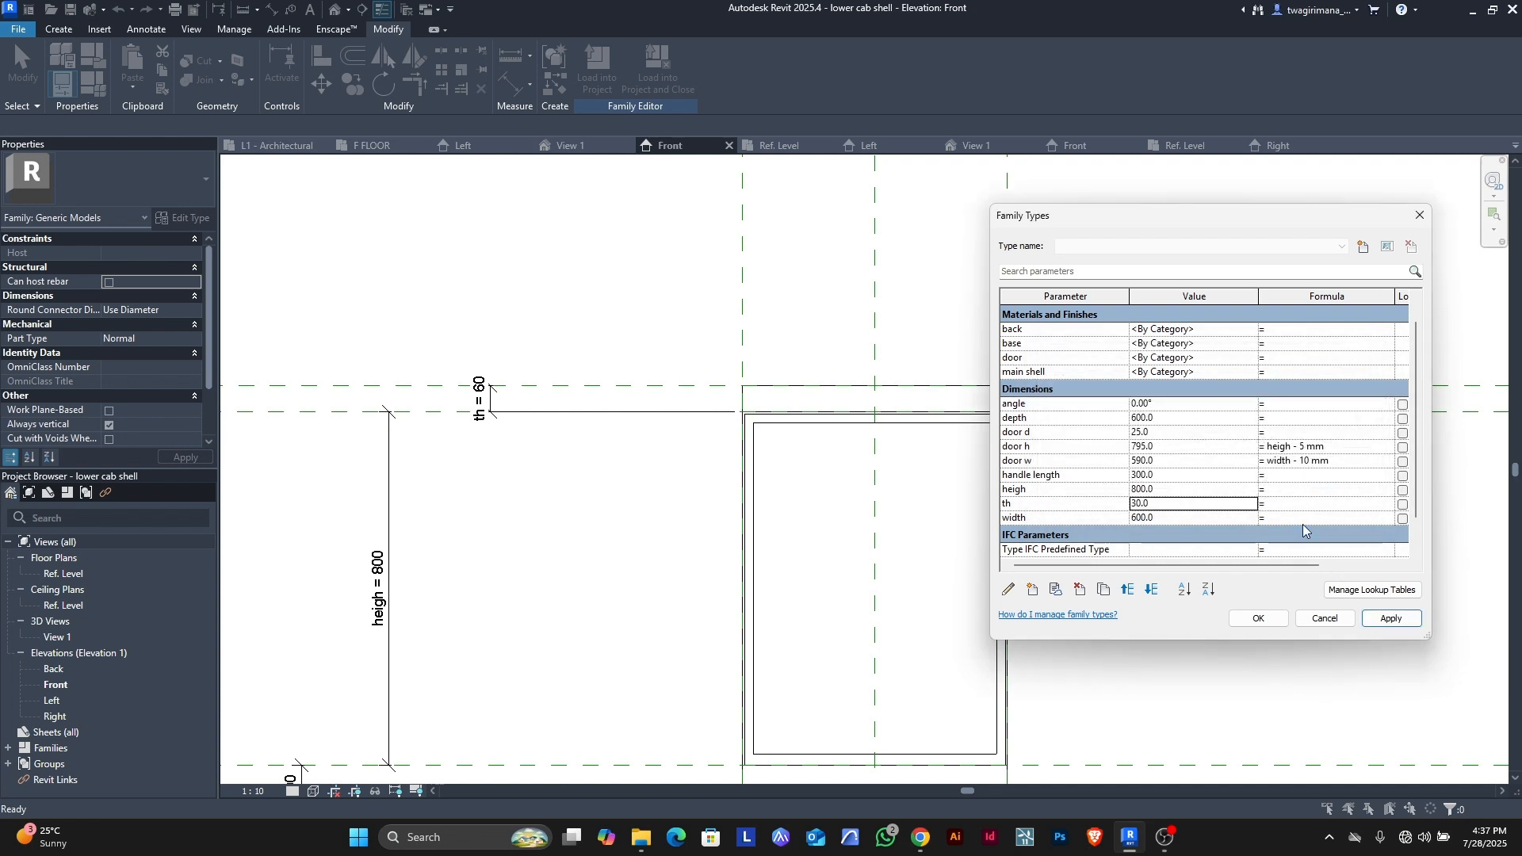
left_click(1322, 619)
- Examine the th dimension and the uppermost reference plane in the Front elevation
scroll(1118, 560, "down", 3)
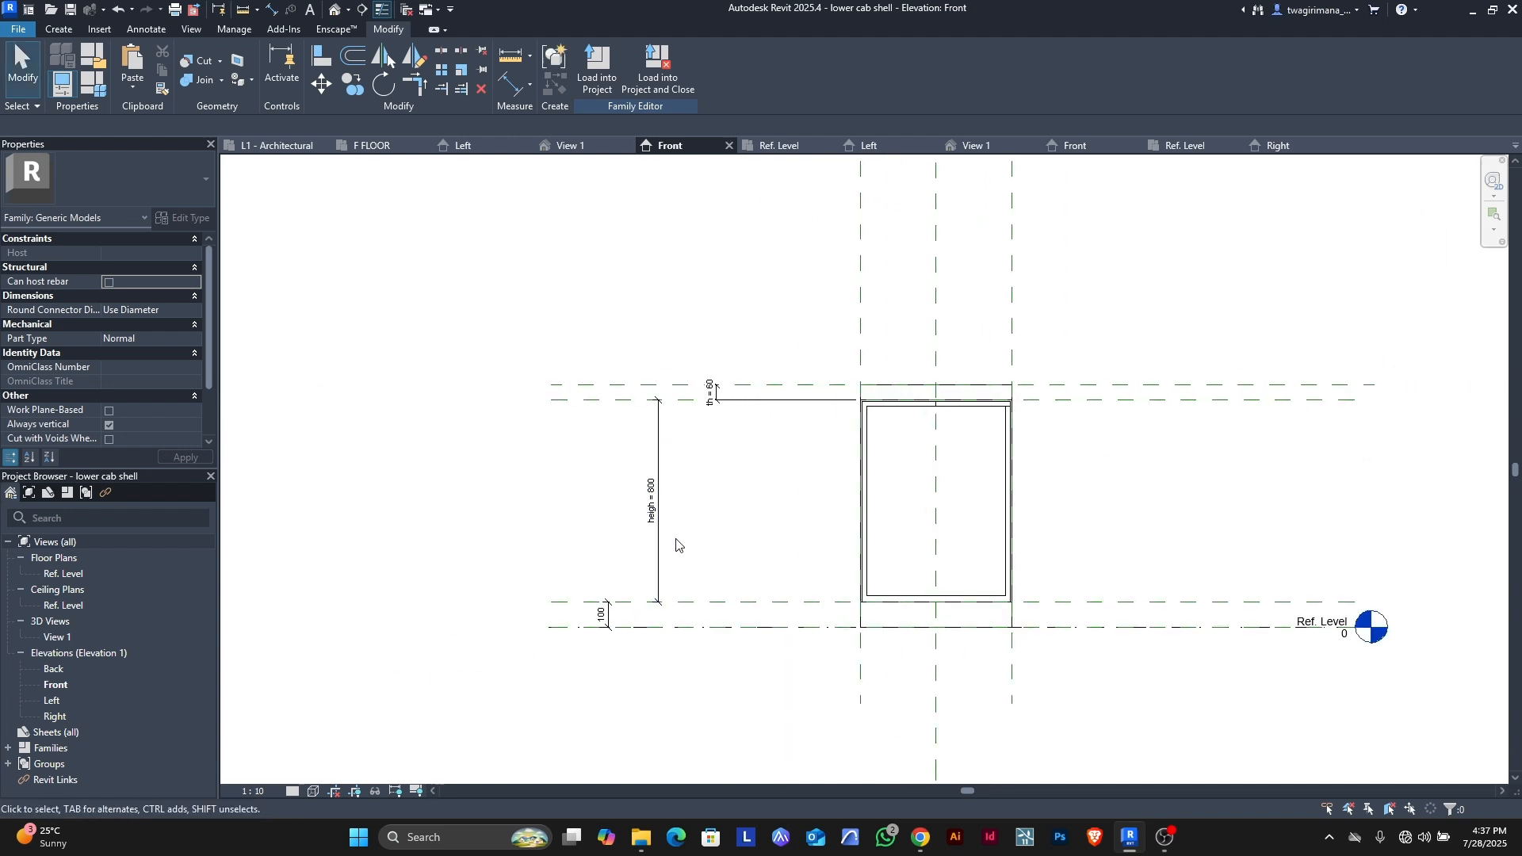
scroll(708, 394, "up", 6)
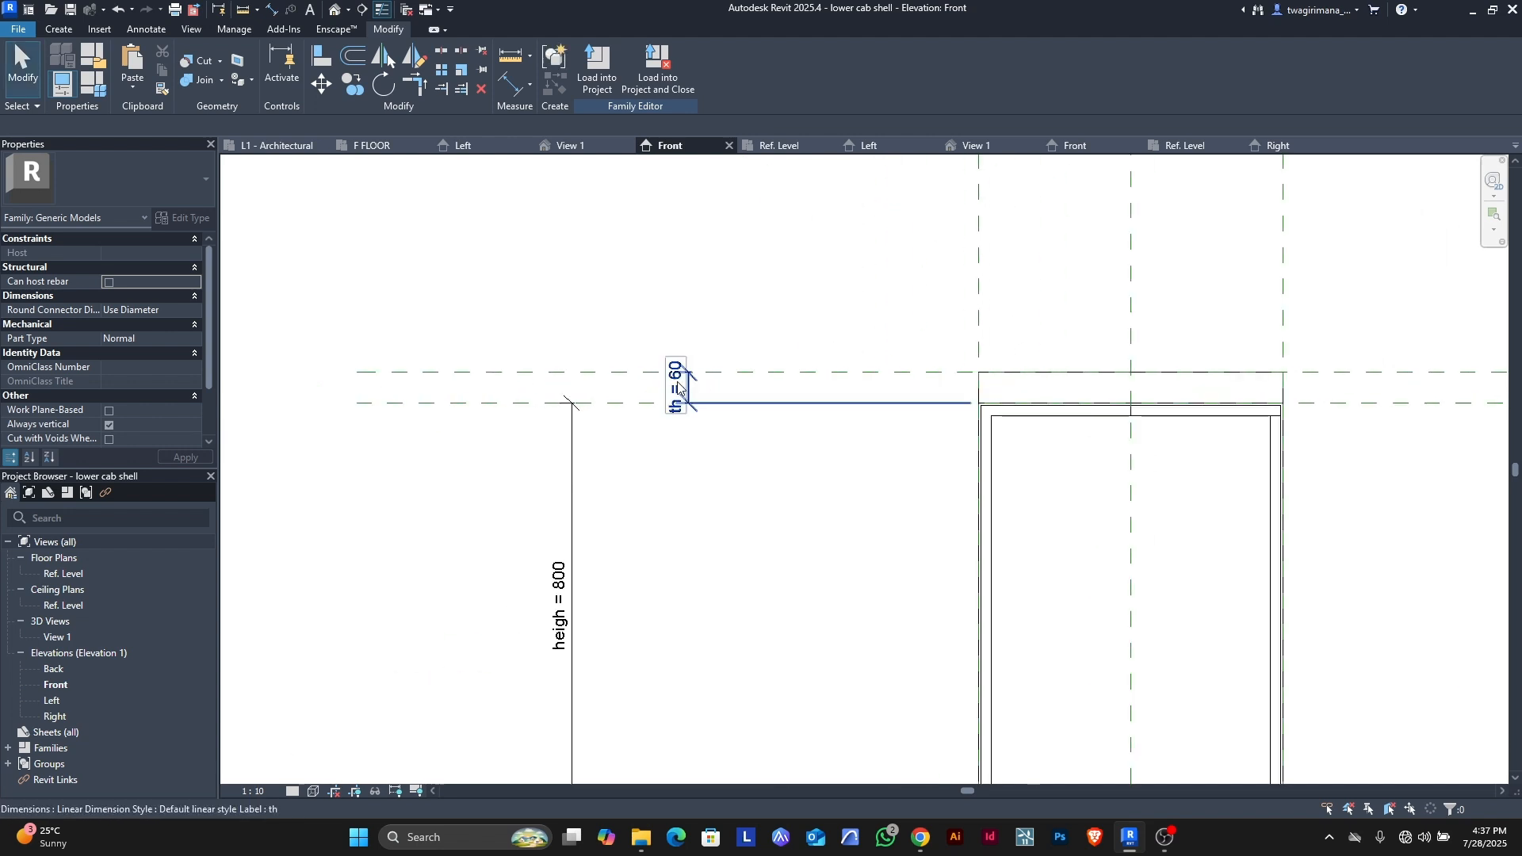
left_click(680, 387)
scroll(679, 387, "down", 3)
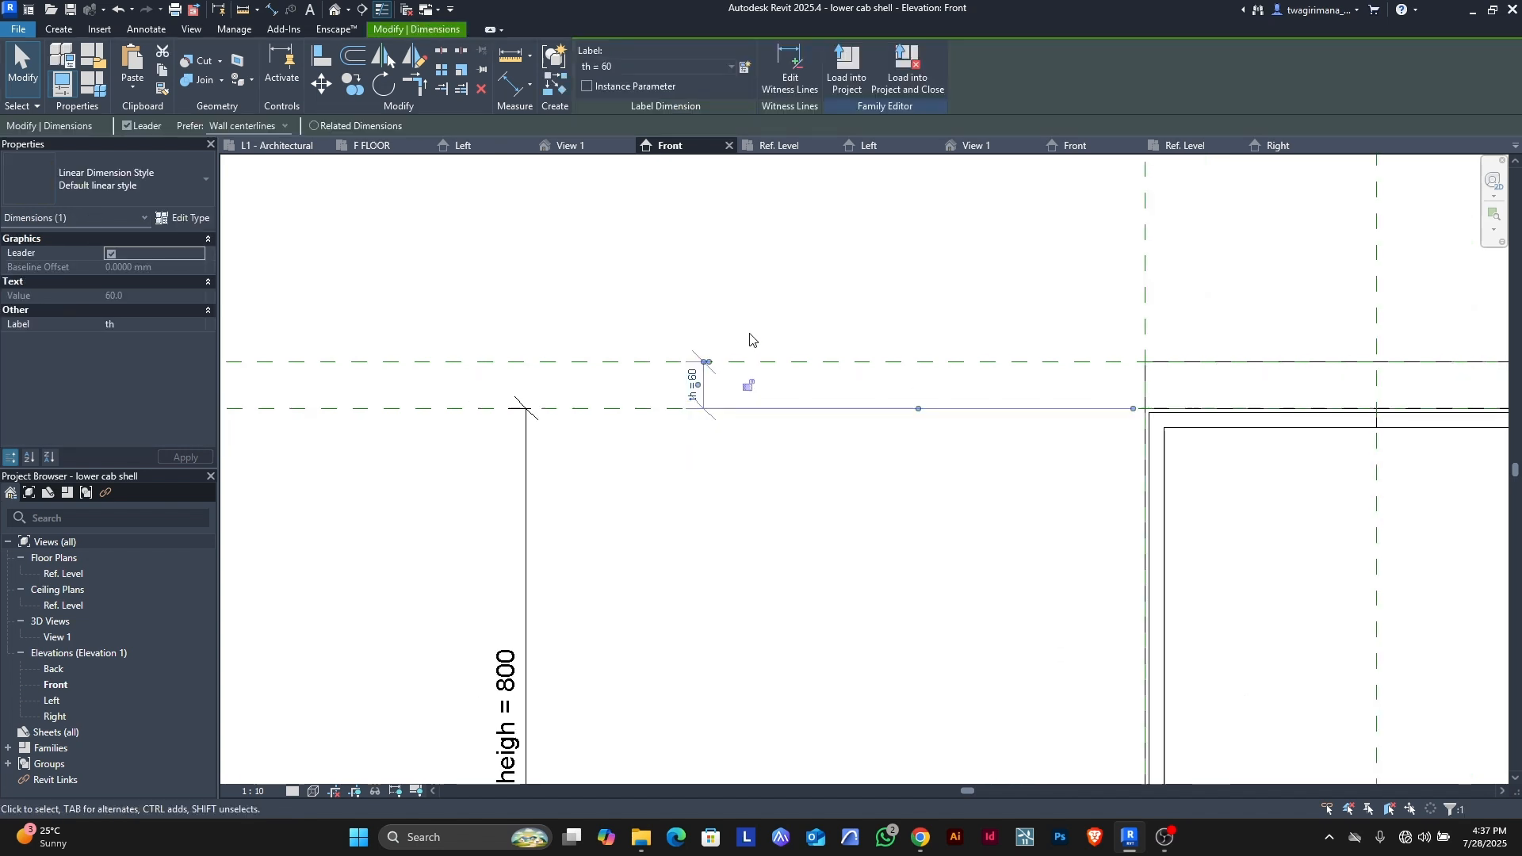
left_click(814, 436)
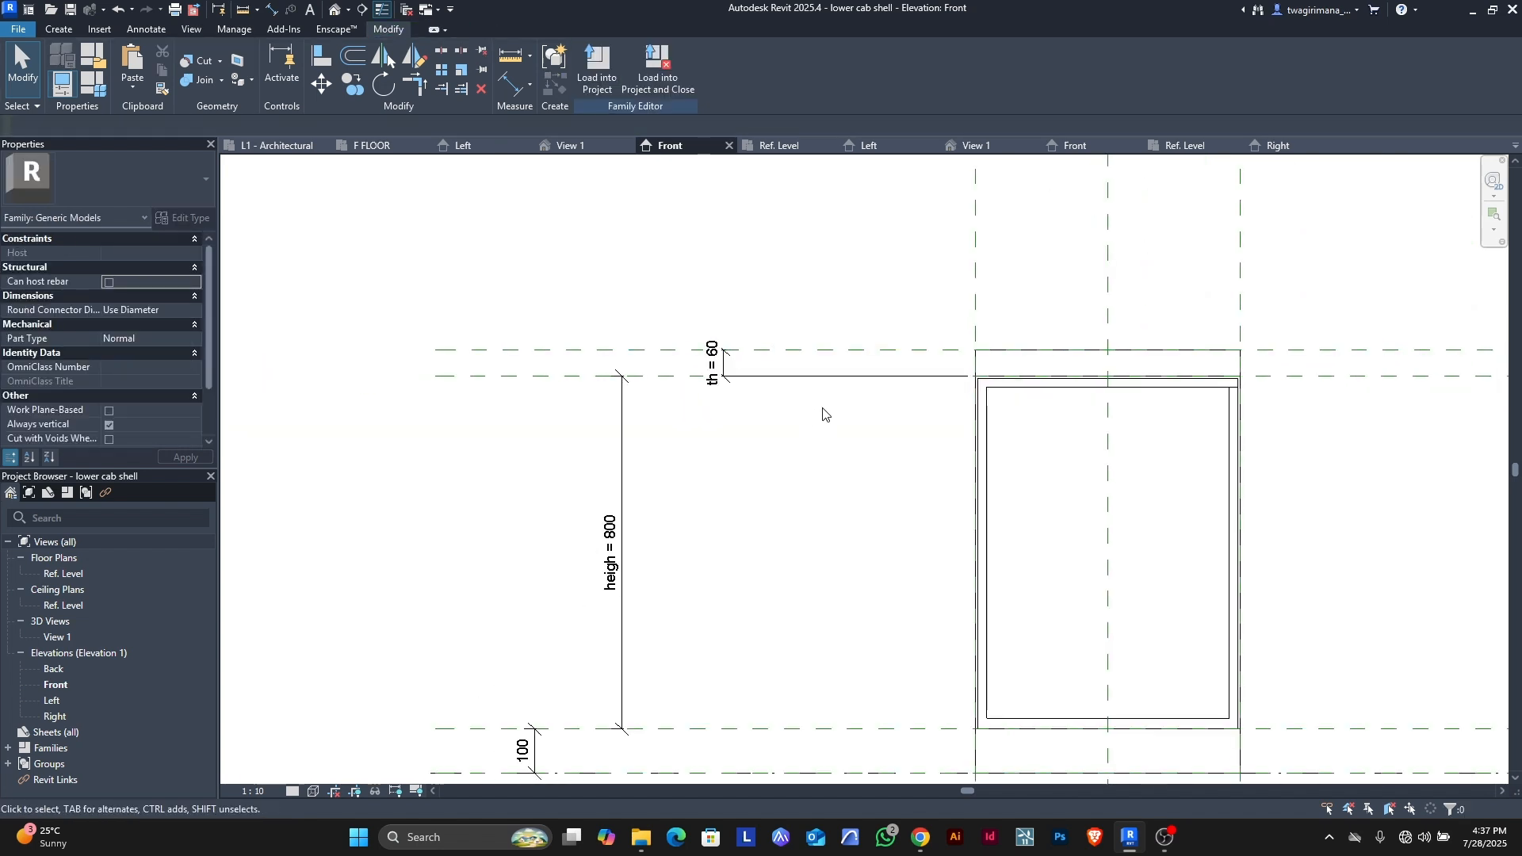
left_click(828, 351)
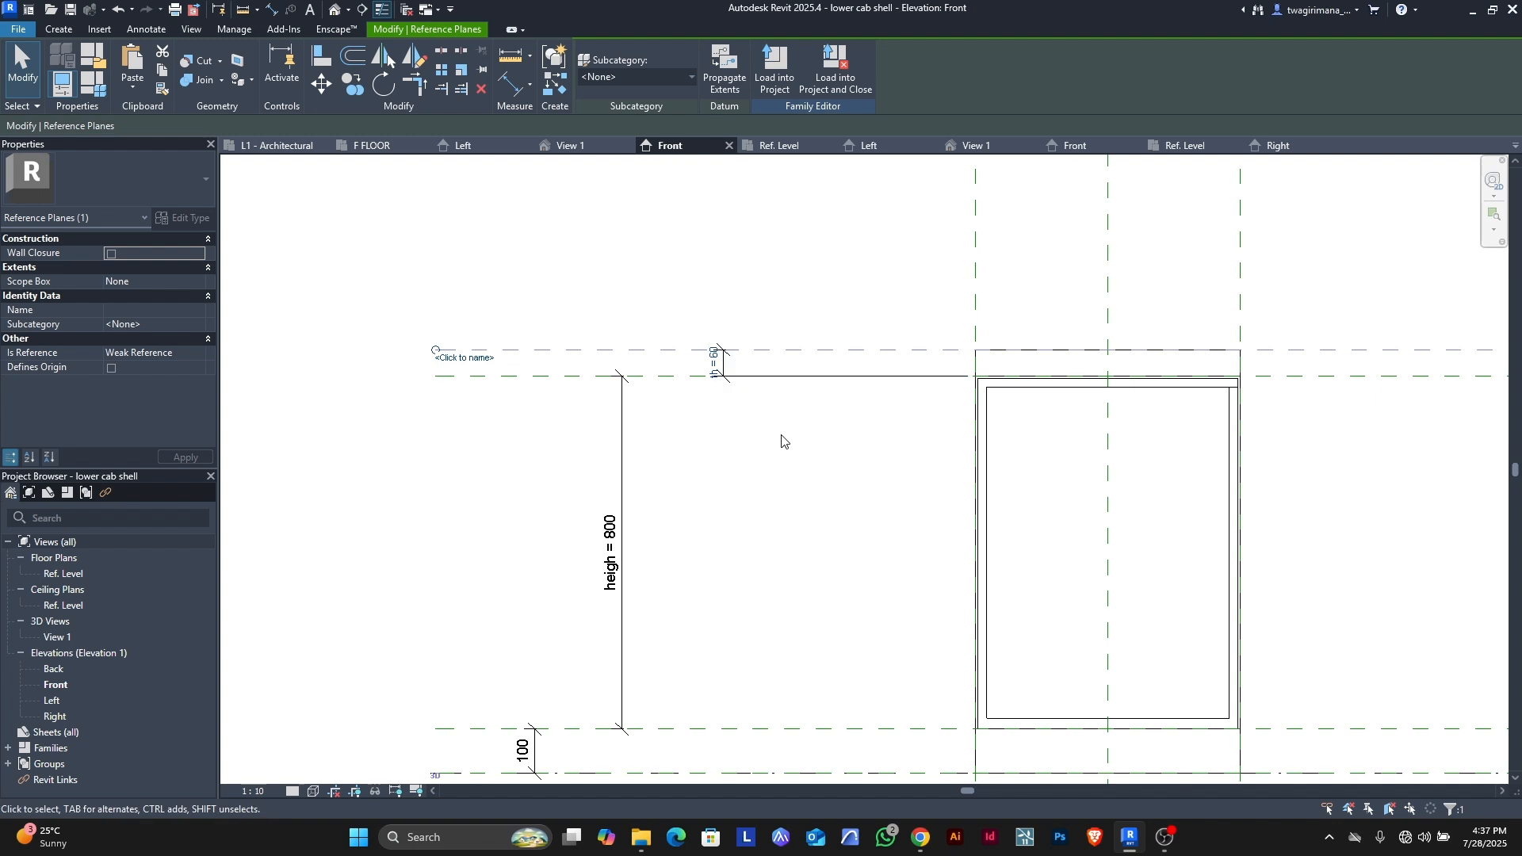
- Set the th parameter to 30 mm in the family types and remove the conflicting constraints
left_click(782, 439)
scroll(671, 336, "down", 2)
scroll(768, 324, "up", 2)
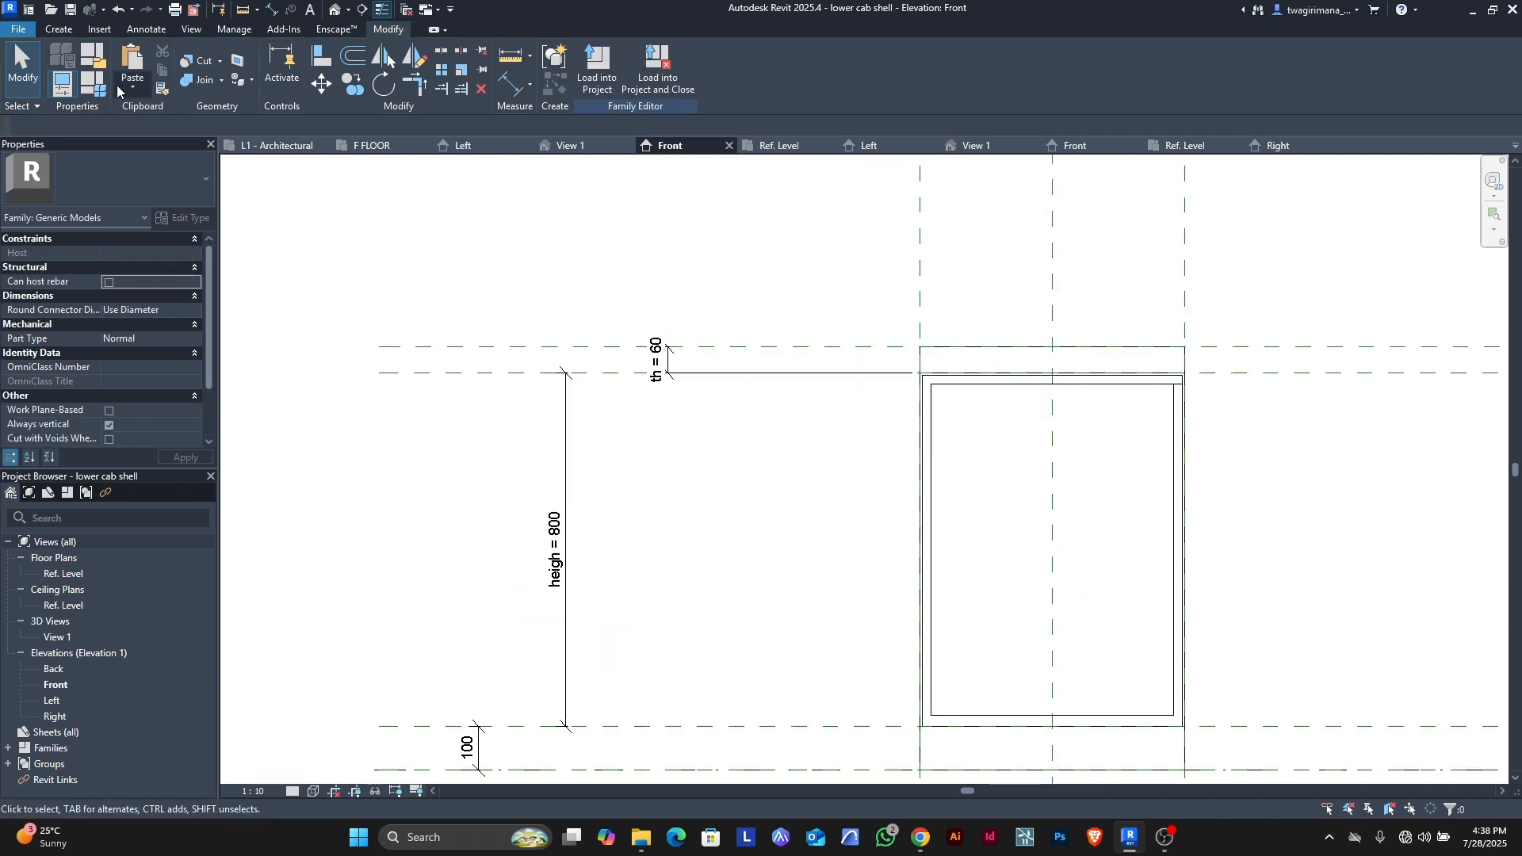
left_click(94, 84)
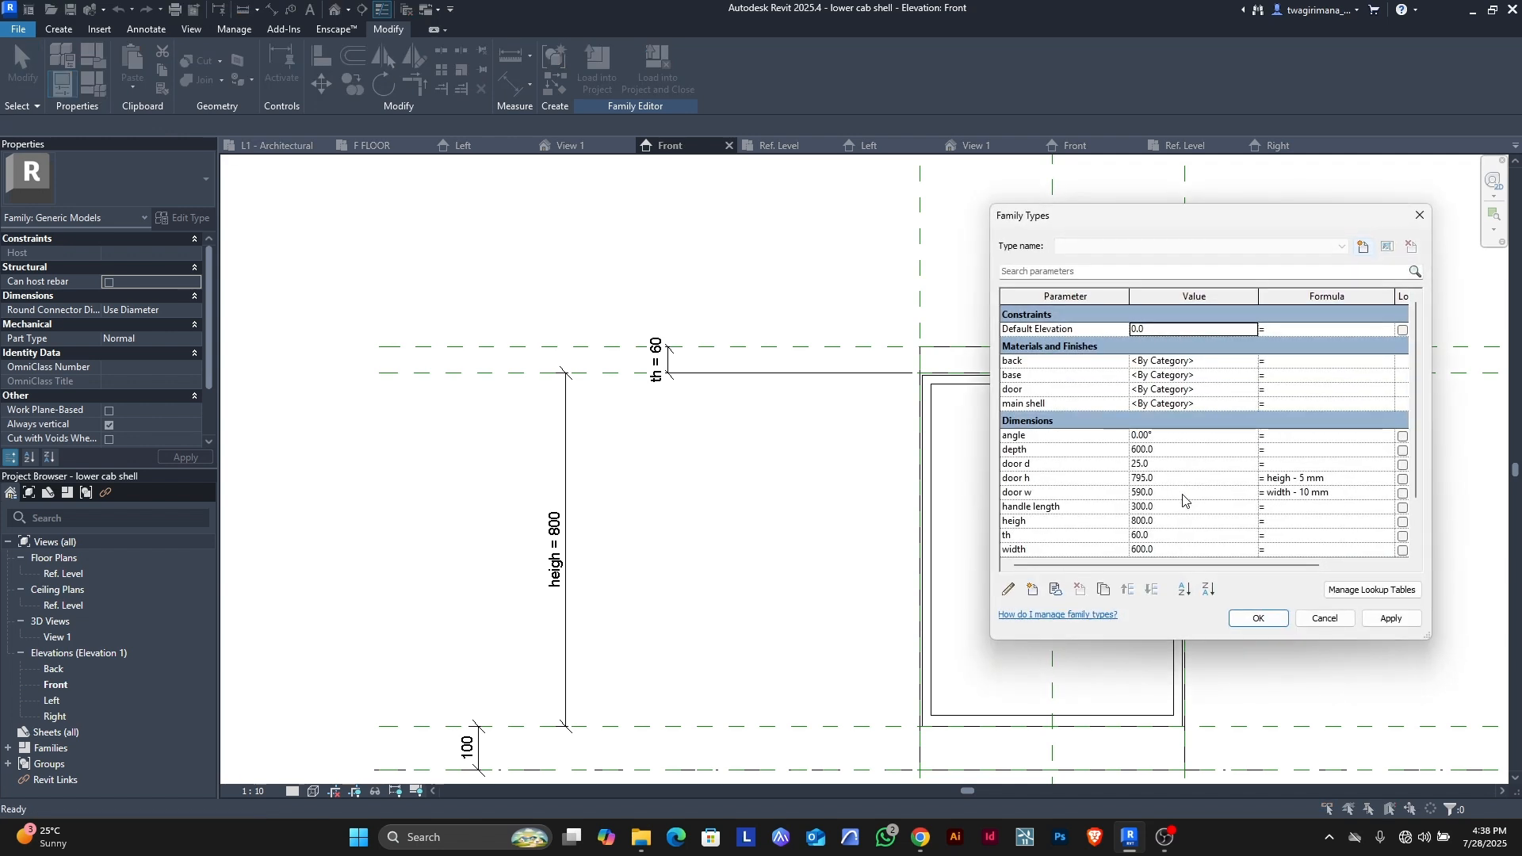
left_click(1185, 536)
left_click(1383, 623)
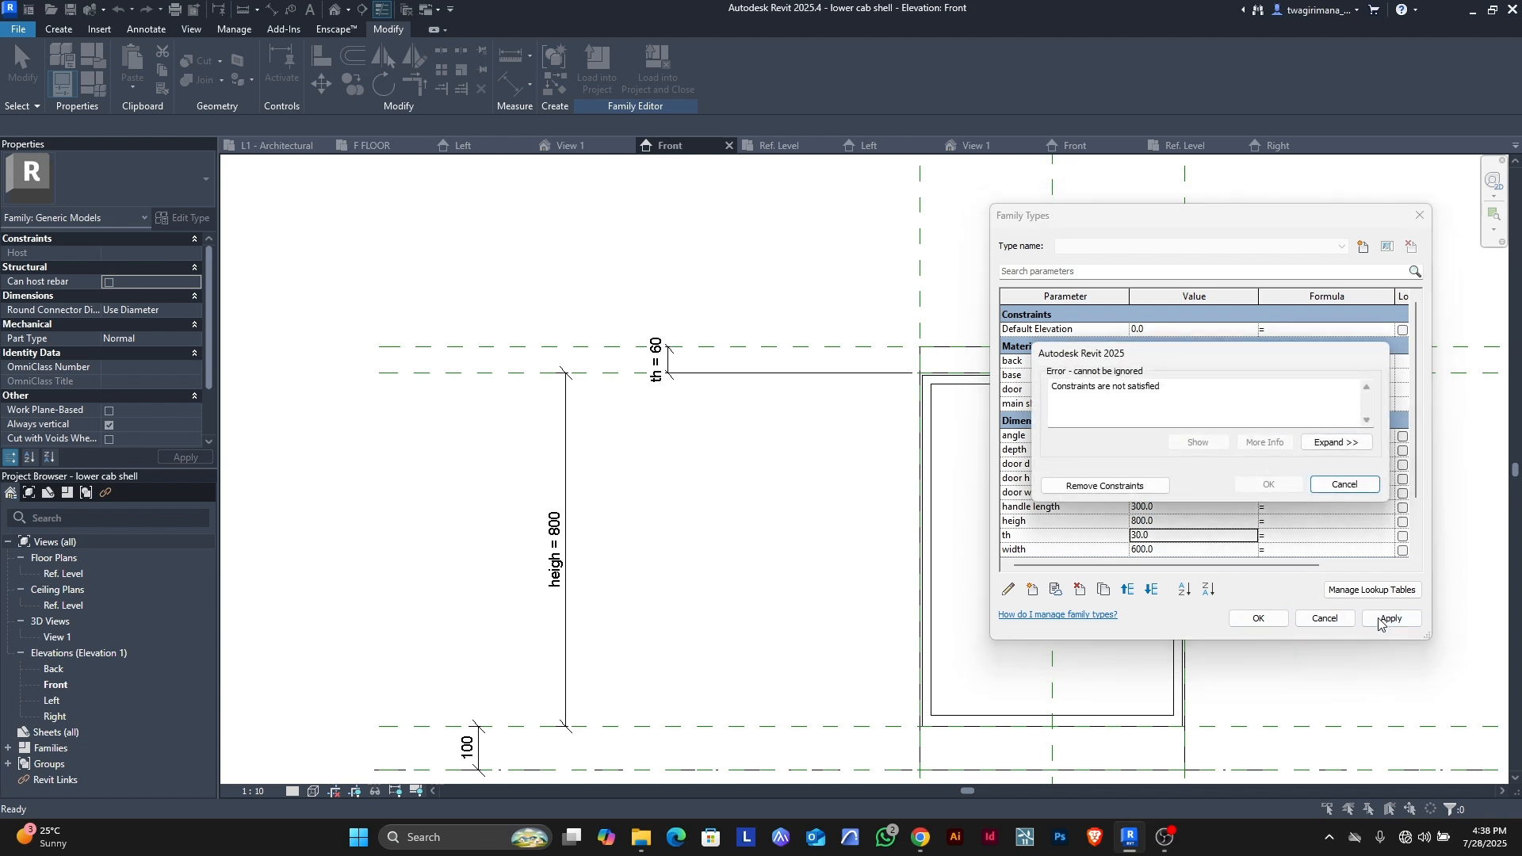
left_click(1113, 486)
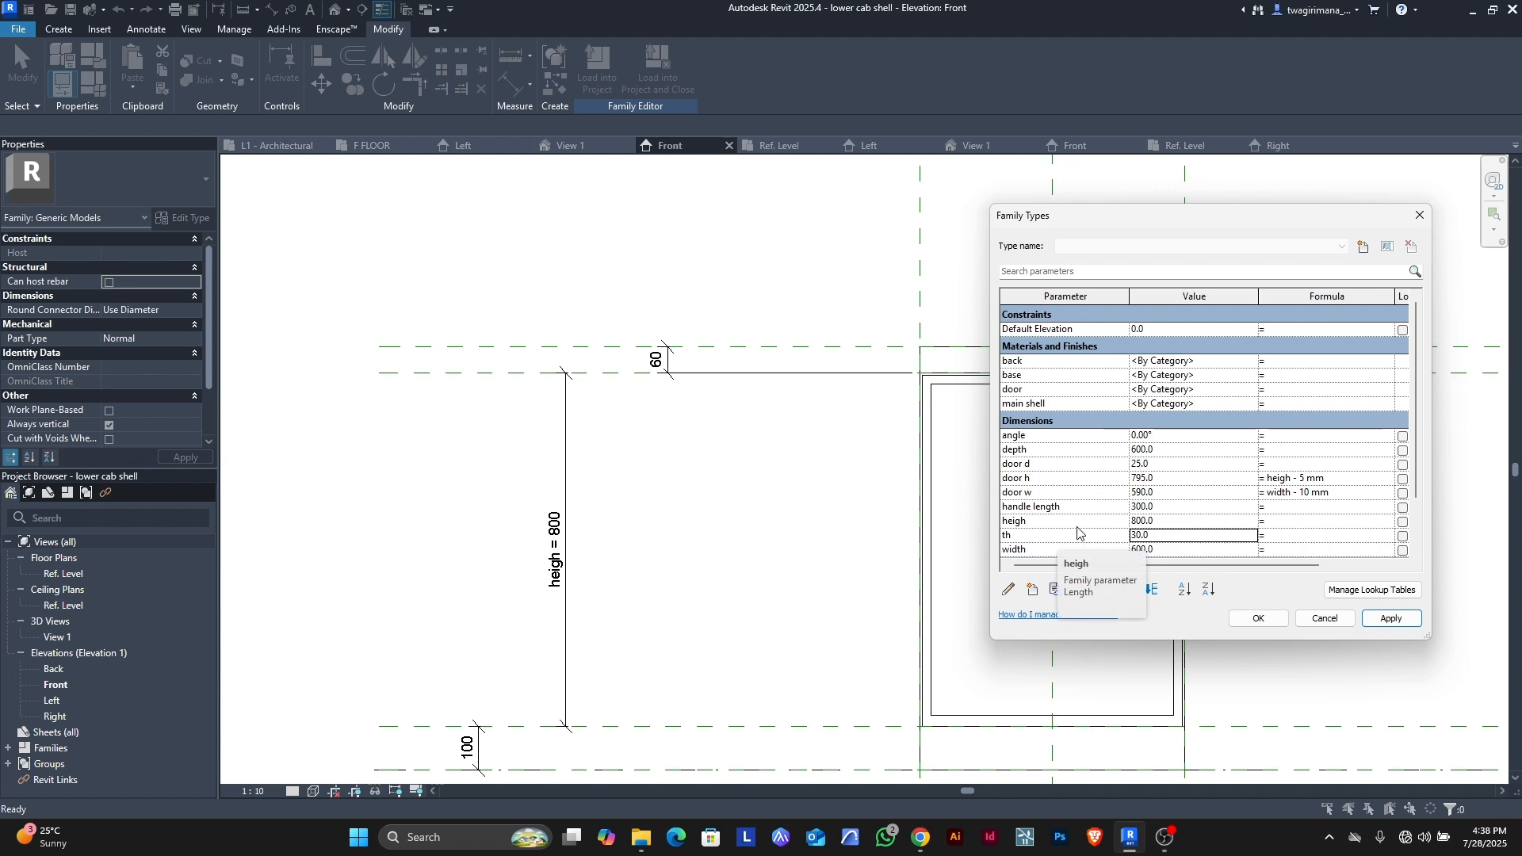
left_click(1257, 619)
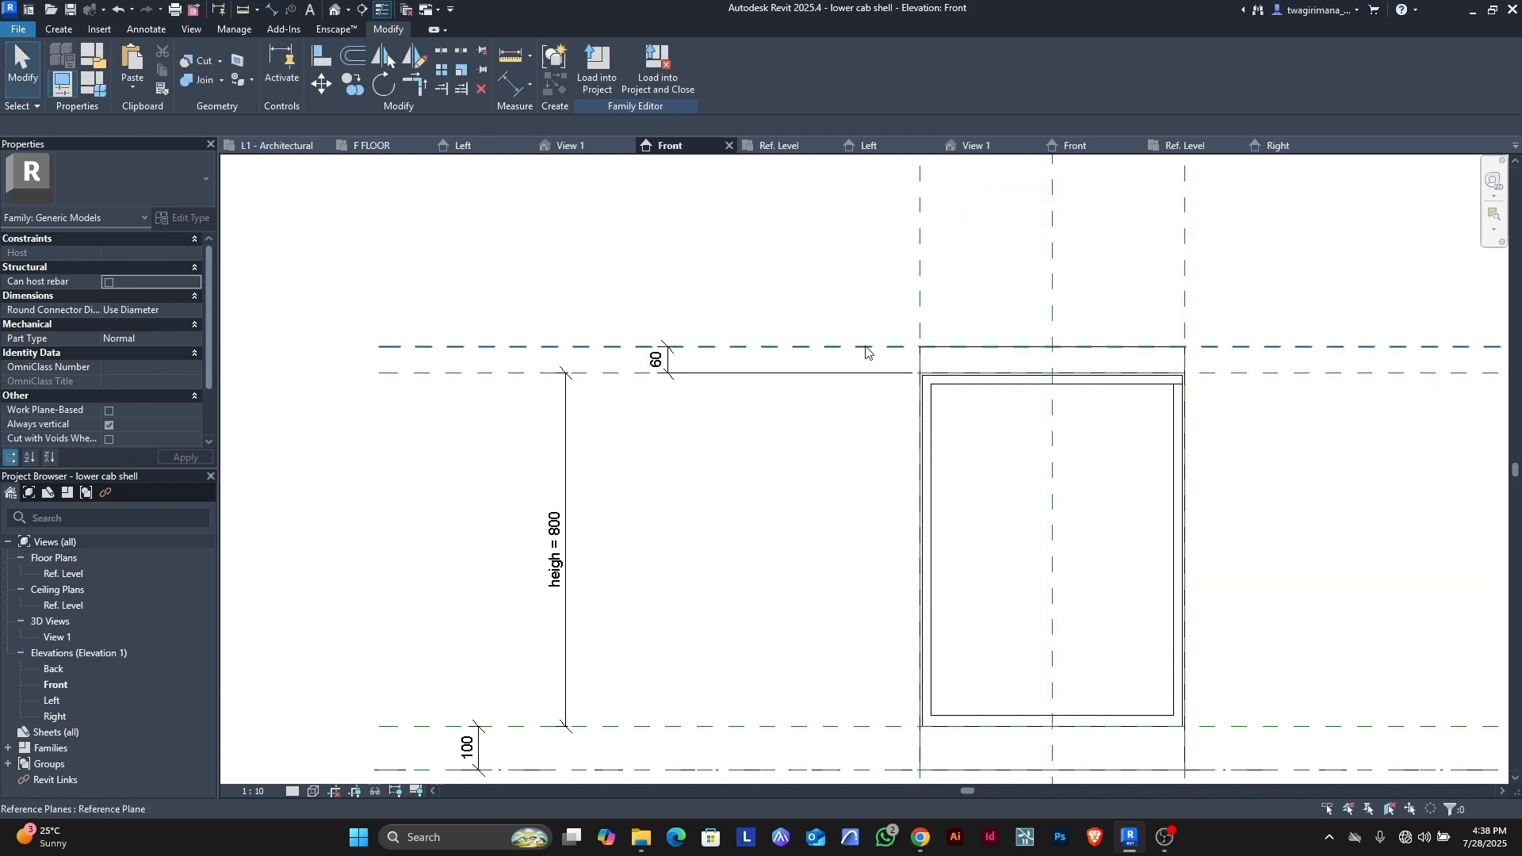
- In the Front elevation, move the uppermost reference plane to 30 mm above the plane at the shell's upper edge
scroll(866, 353, "down", 2)
scroll(780, 357, "up", 2)
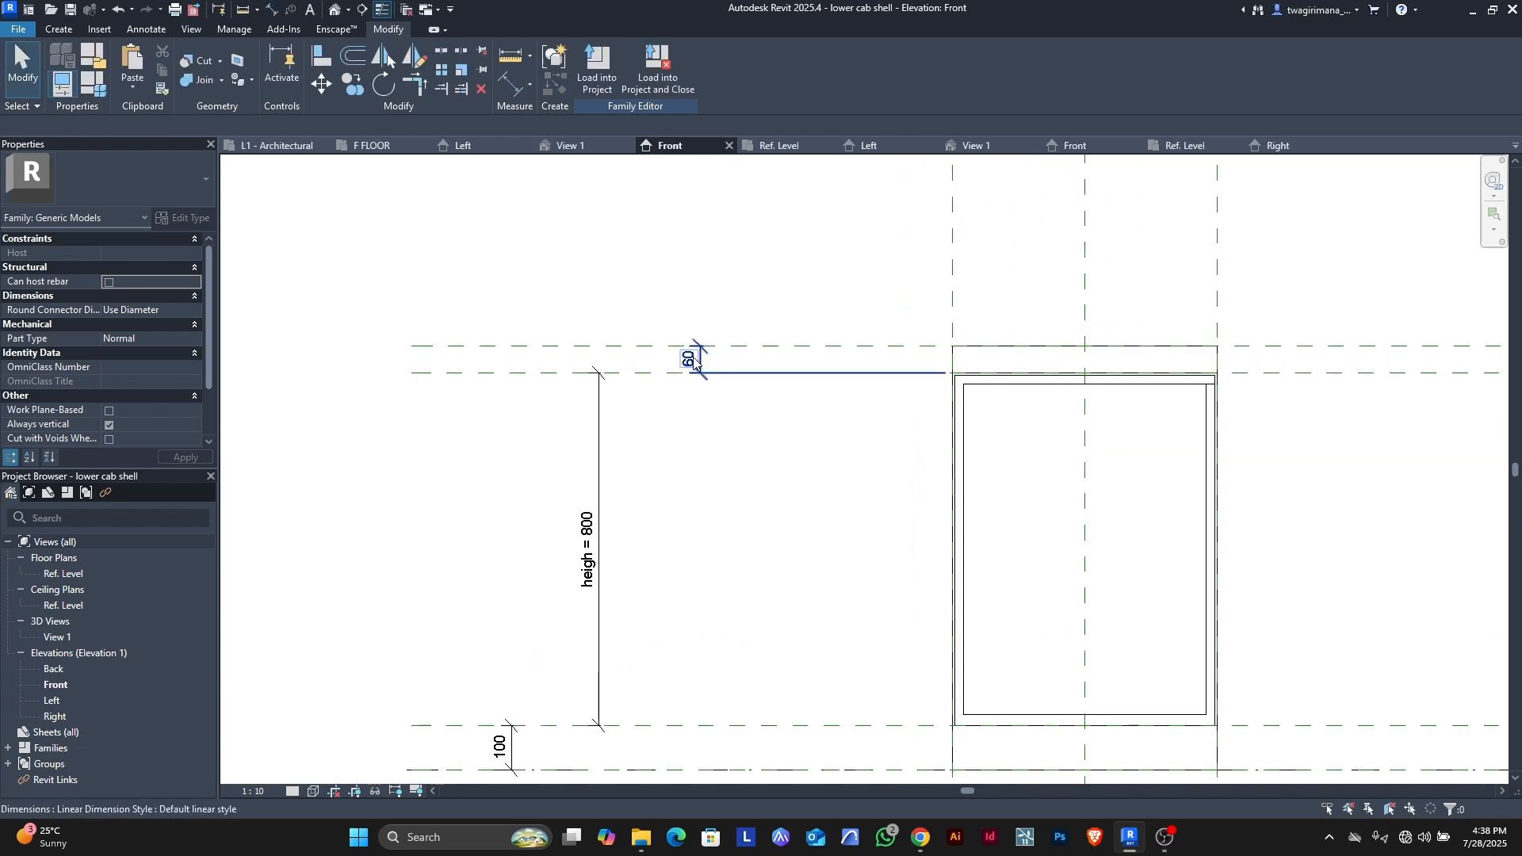
left_click(759, 347)
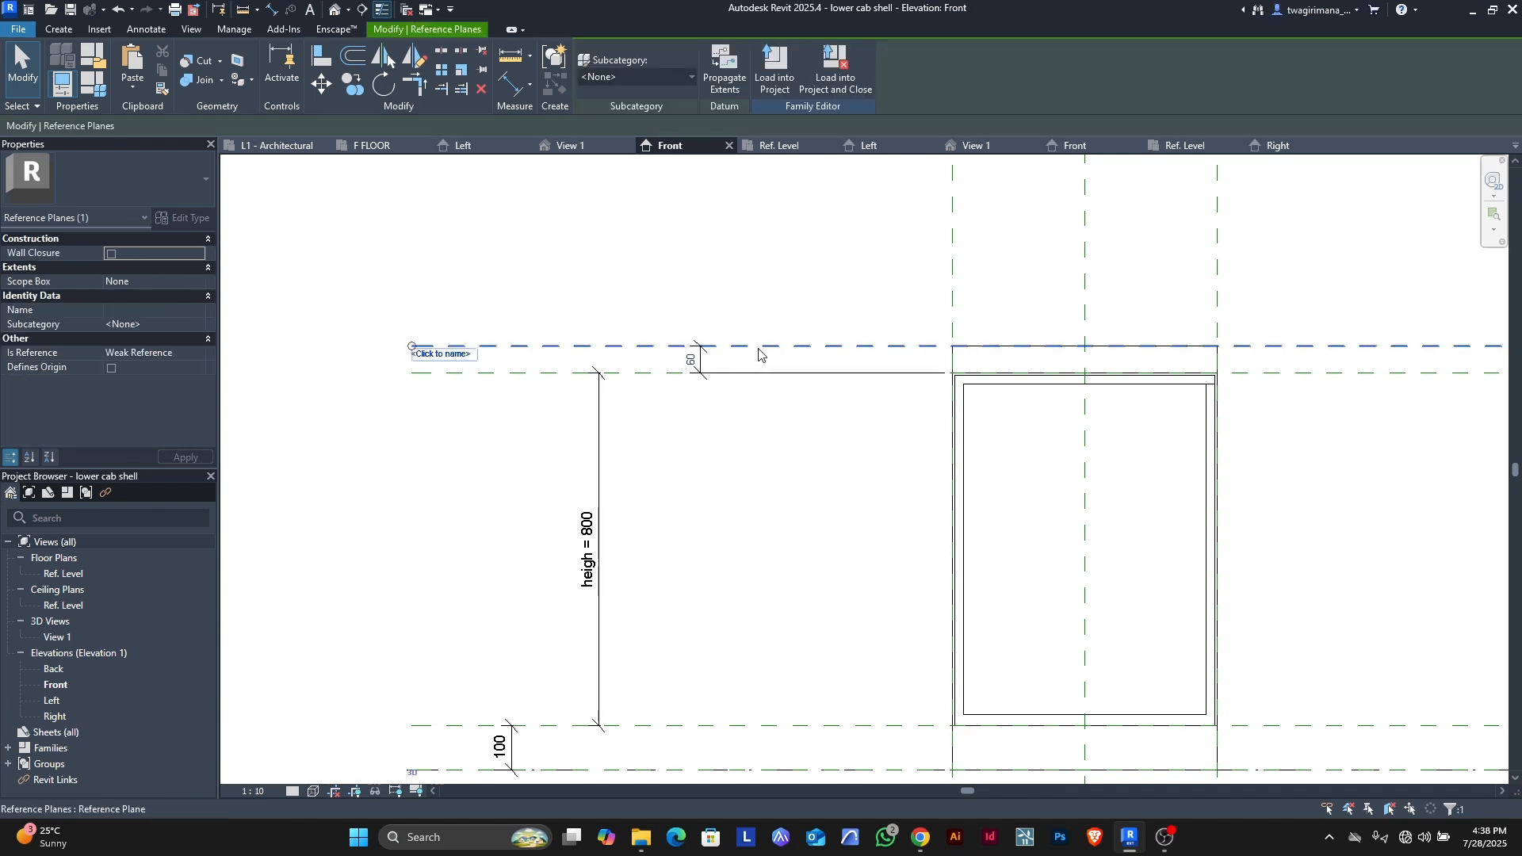
scroll(674, 348, "up", 2)
left_click(734, 372)
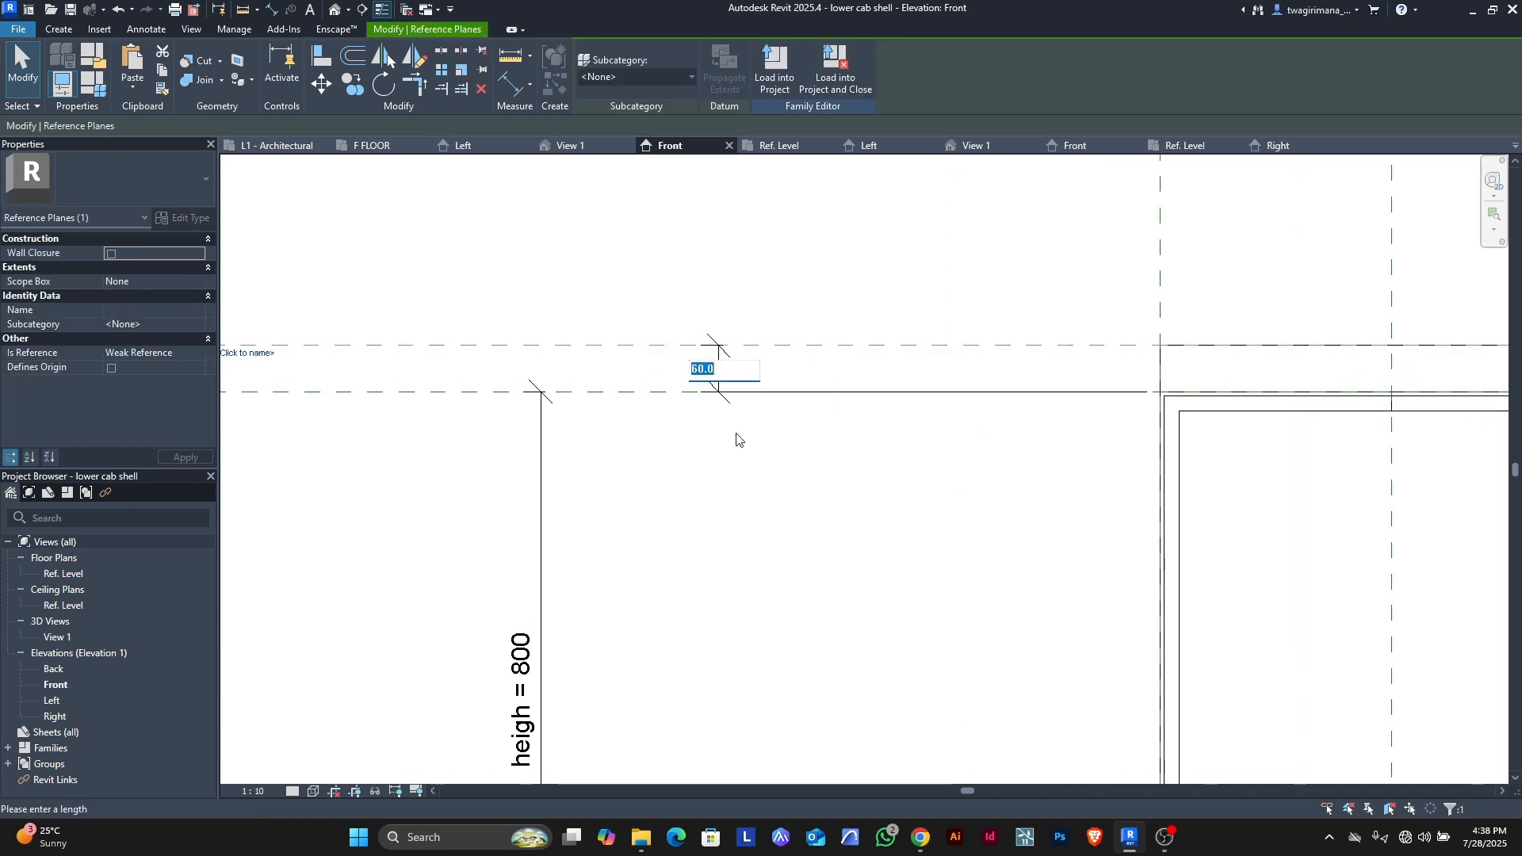
type("30")
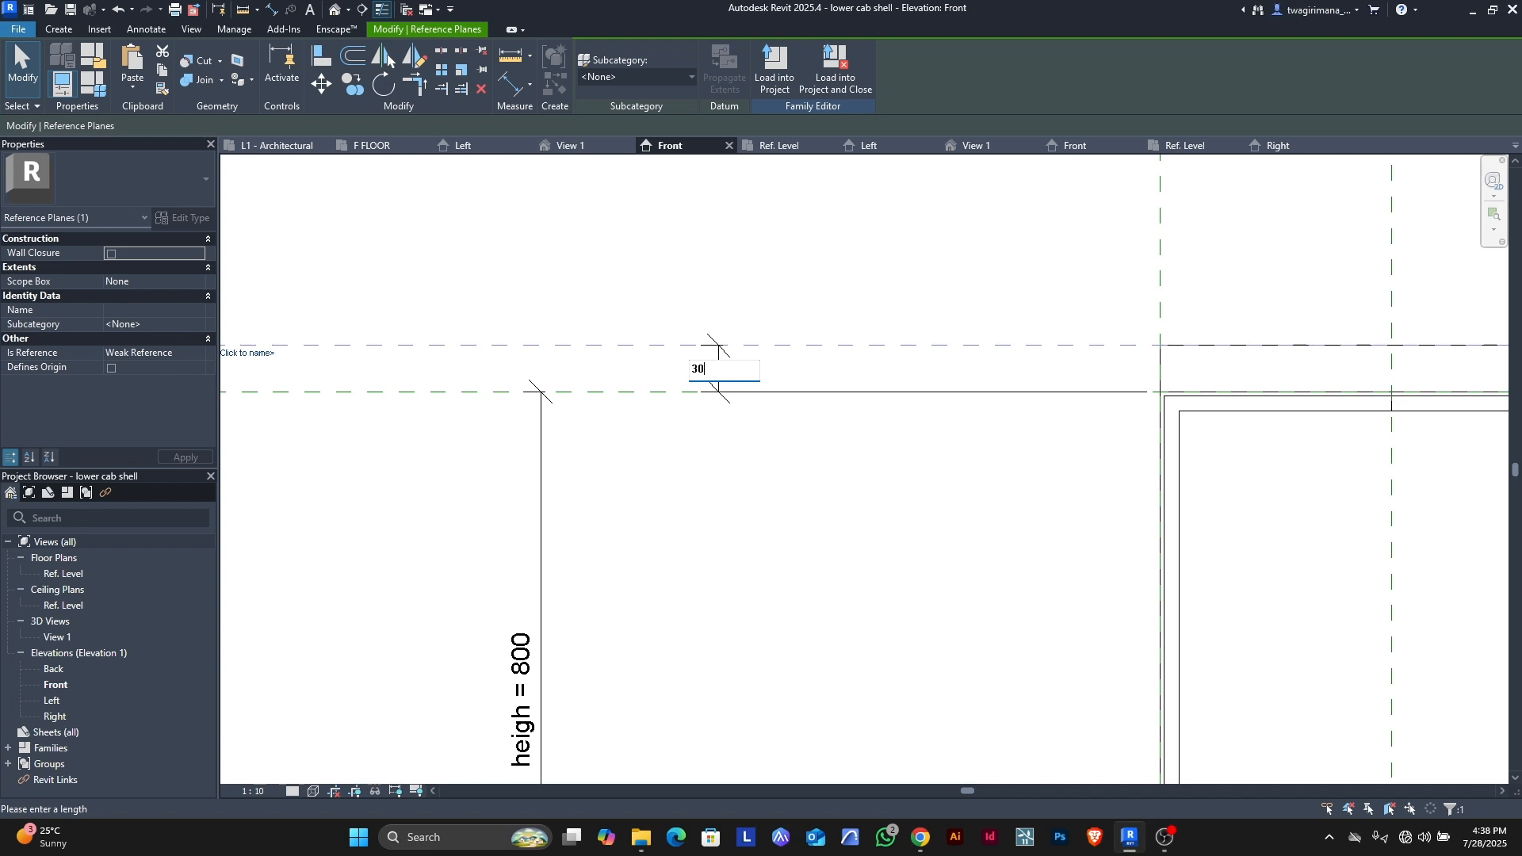
key("Return")
left_click(706, 380)
scroll(738, 442, "up", 3)
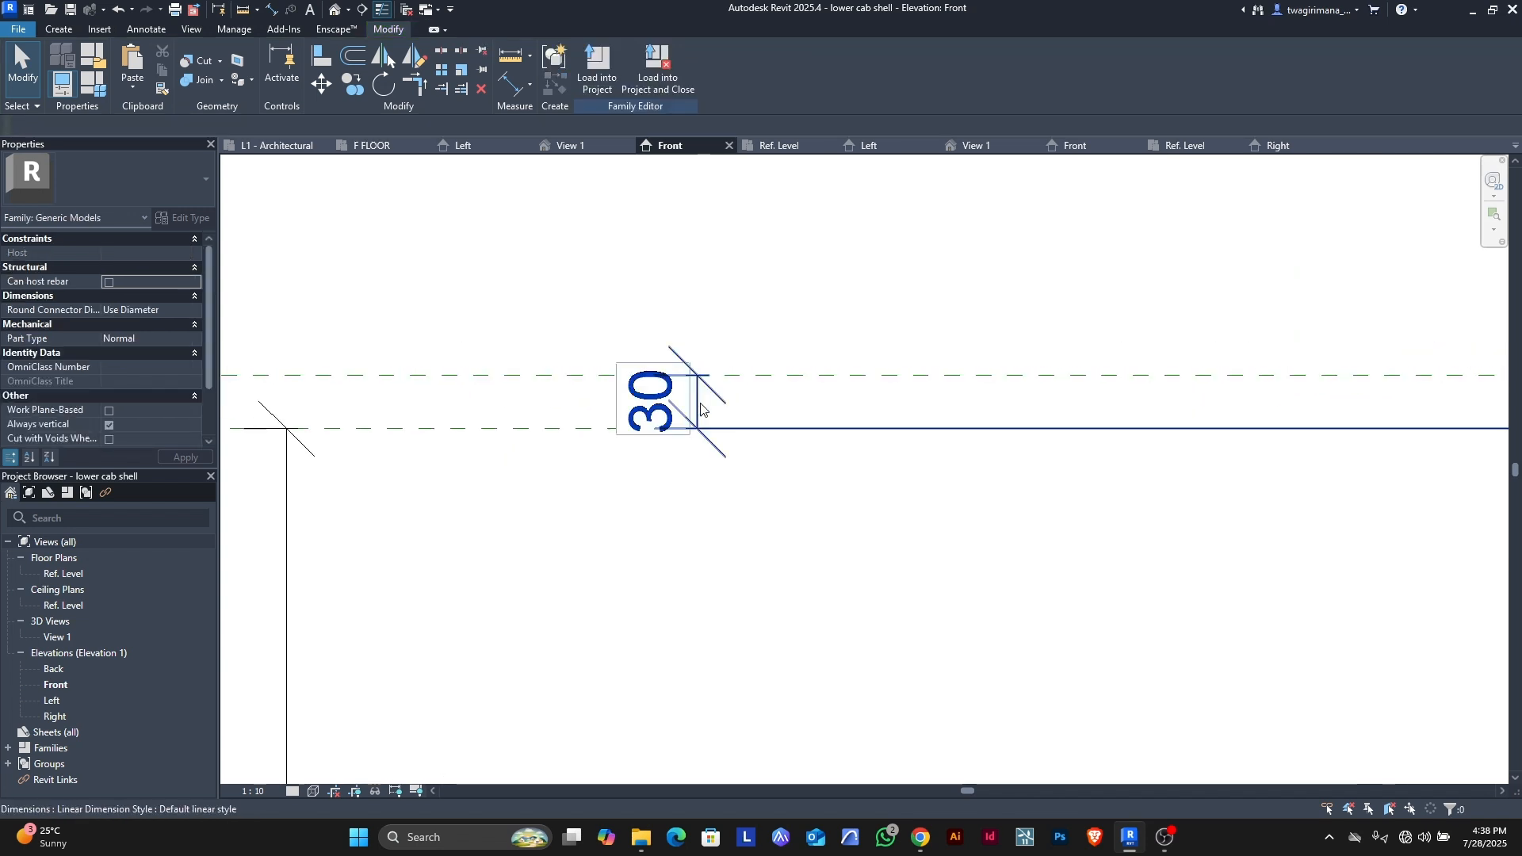
left_click(807, 410)
scroll(686, 353, "down", 4)
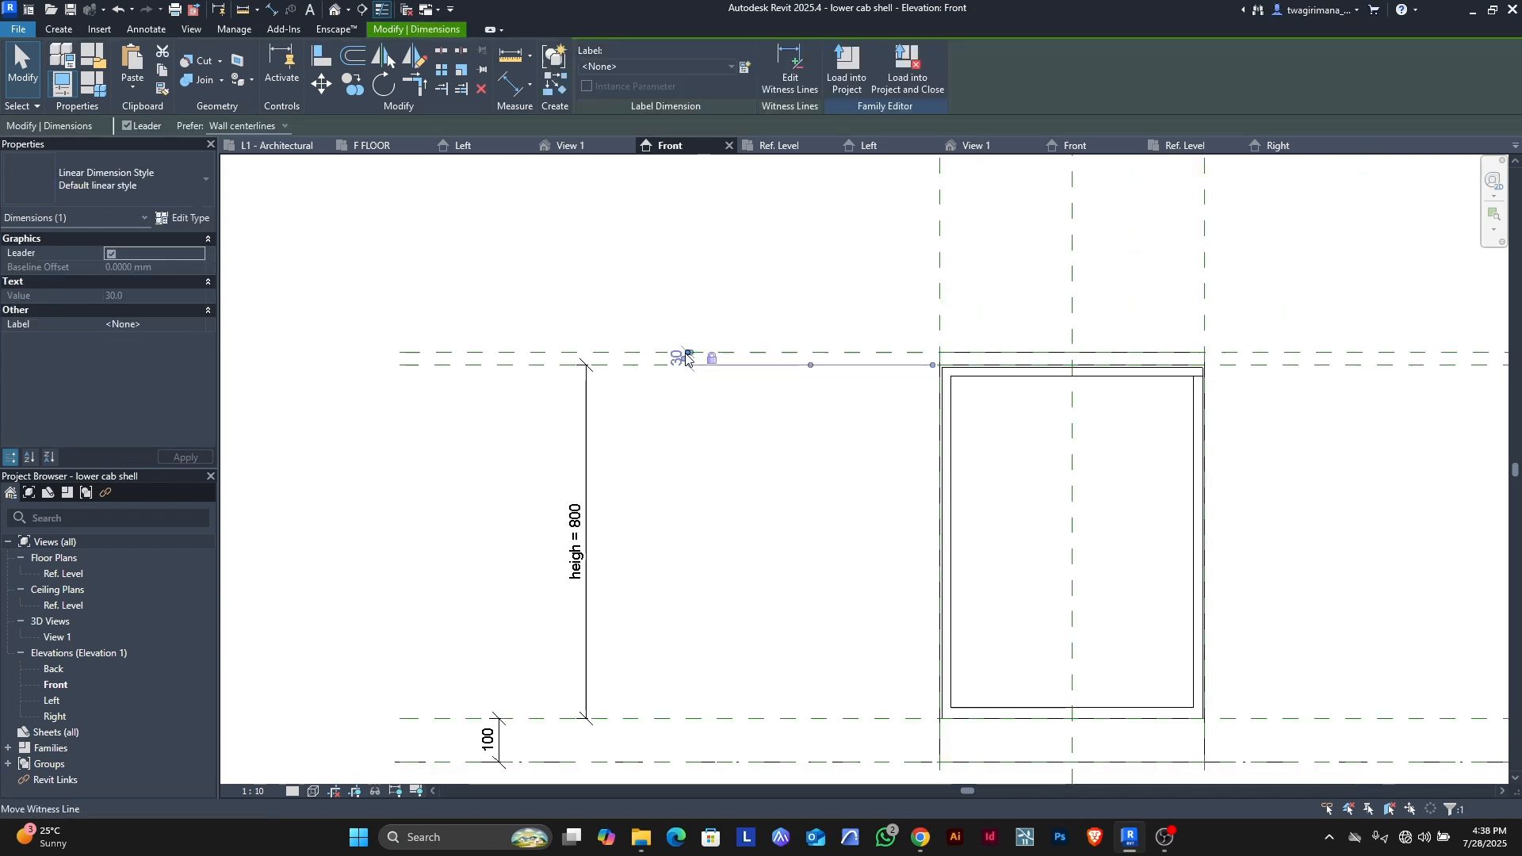
left_click(761, 442)
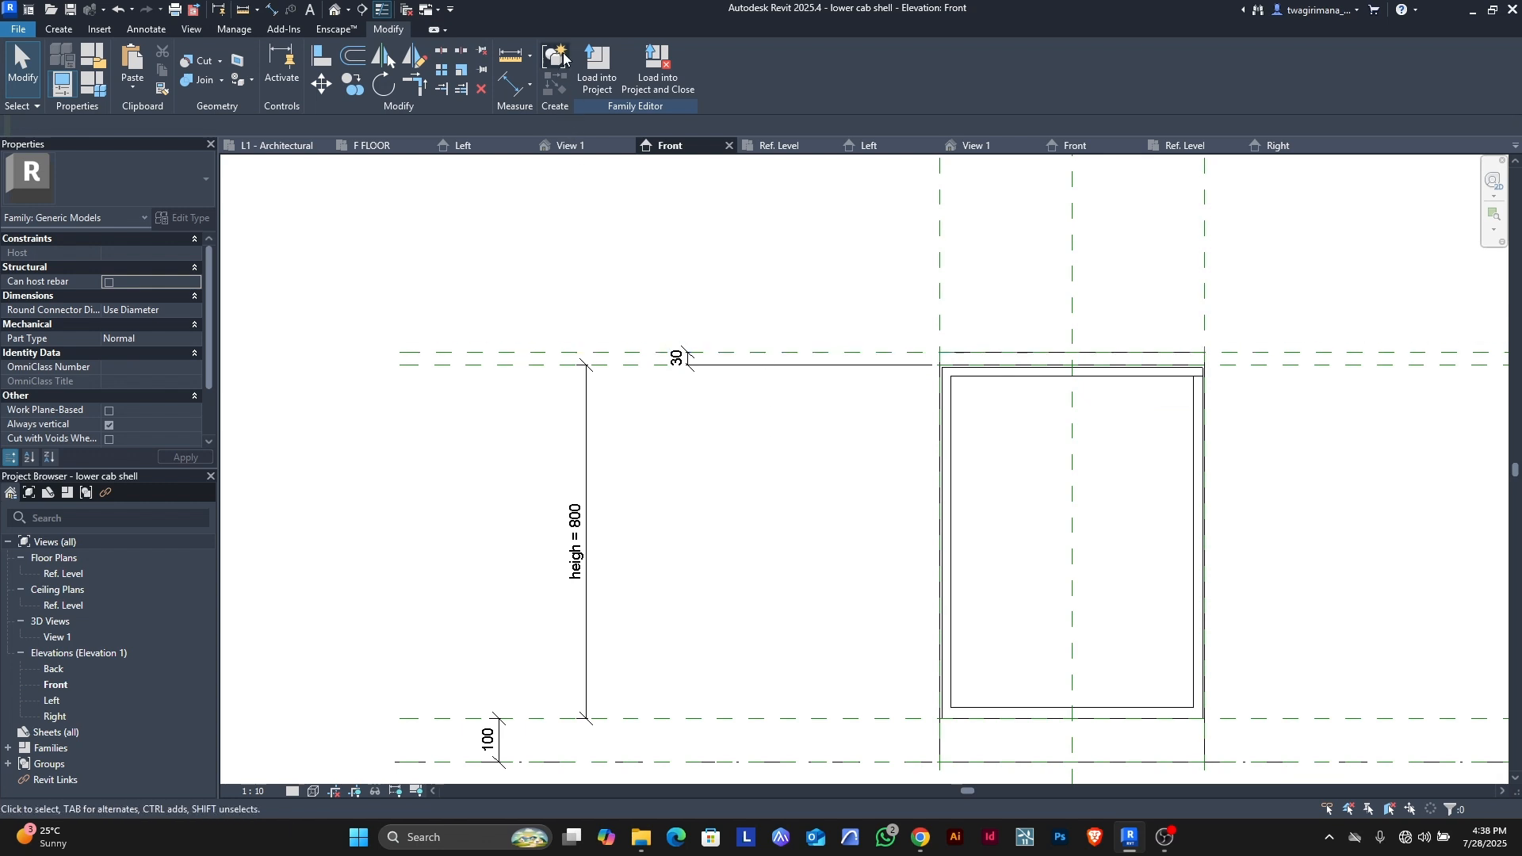
- Delete the th parameter from the family types
left_click(58, 30)
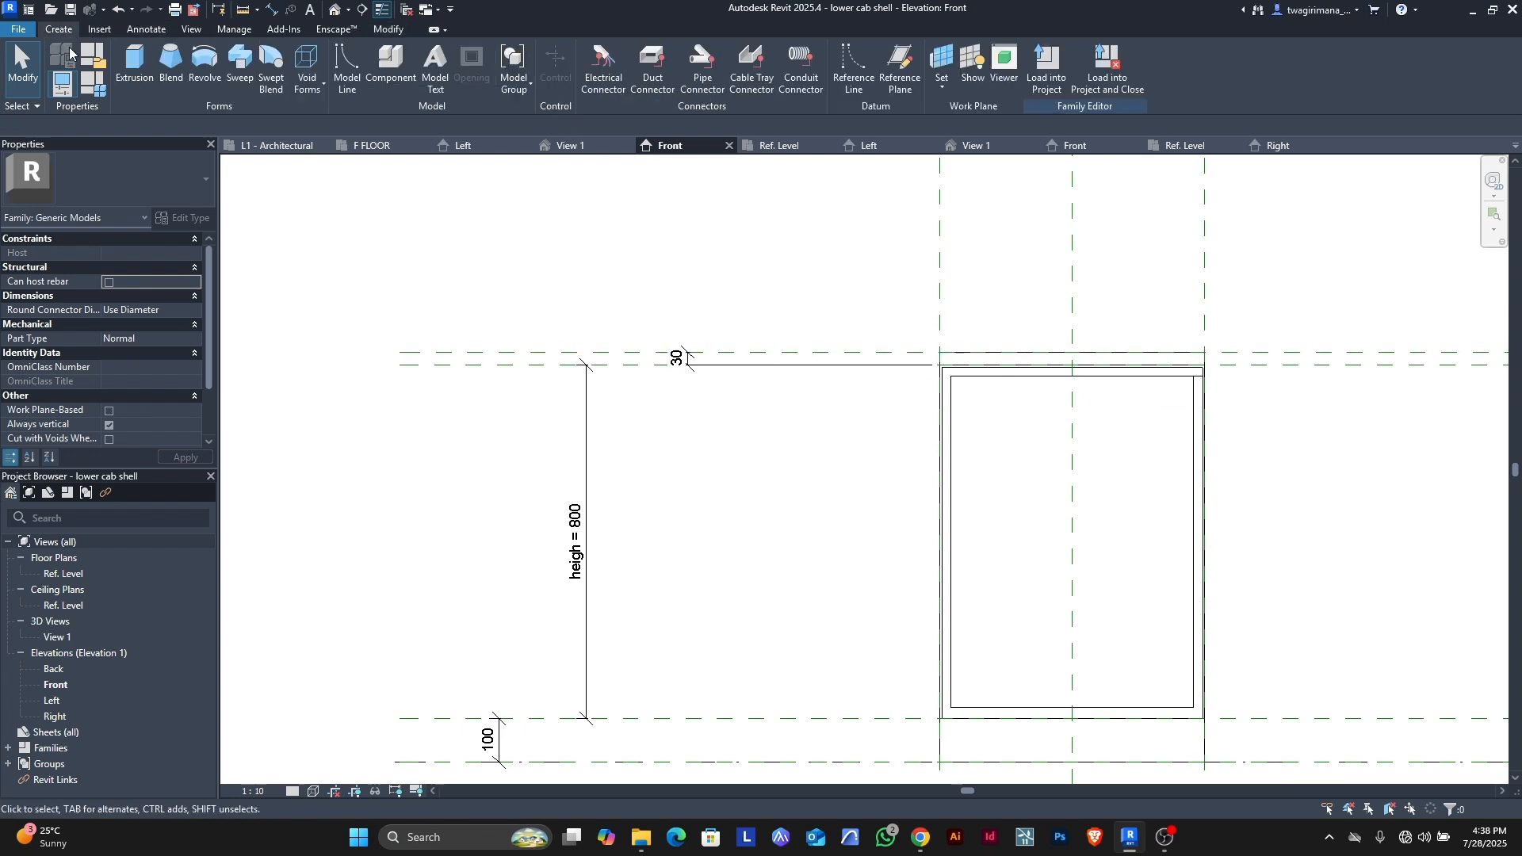
left_click(93, 83)
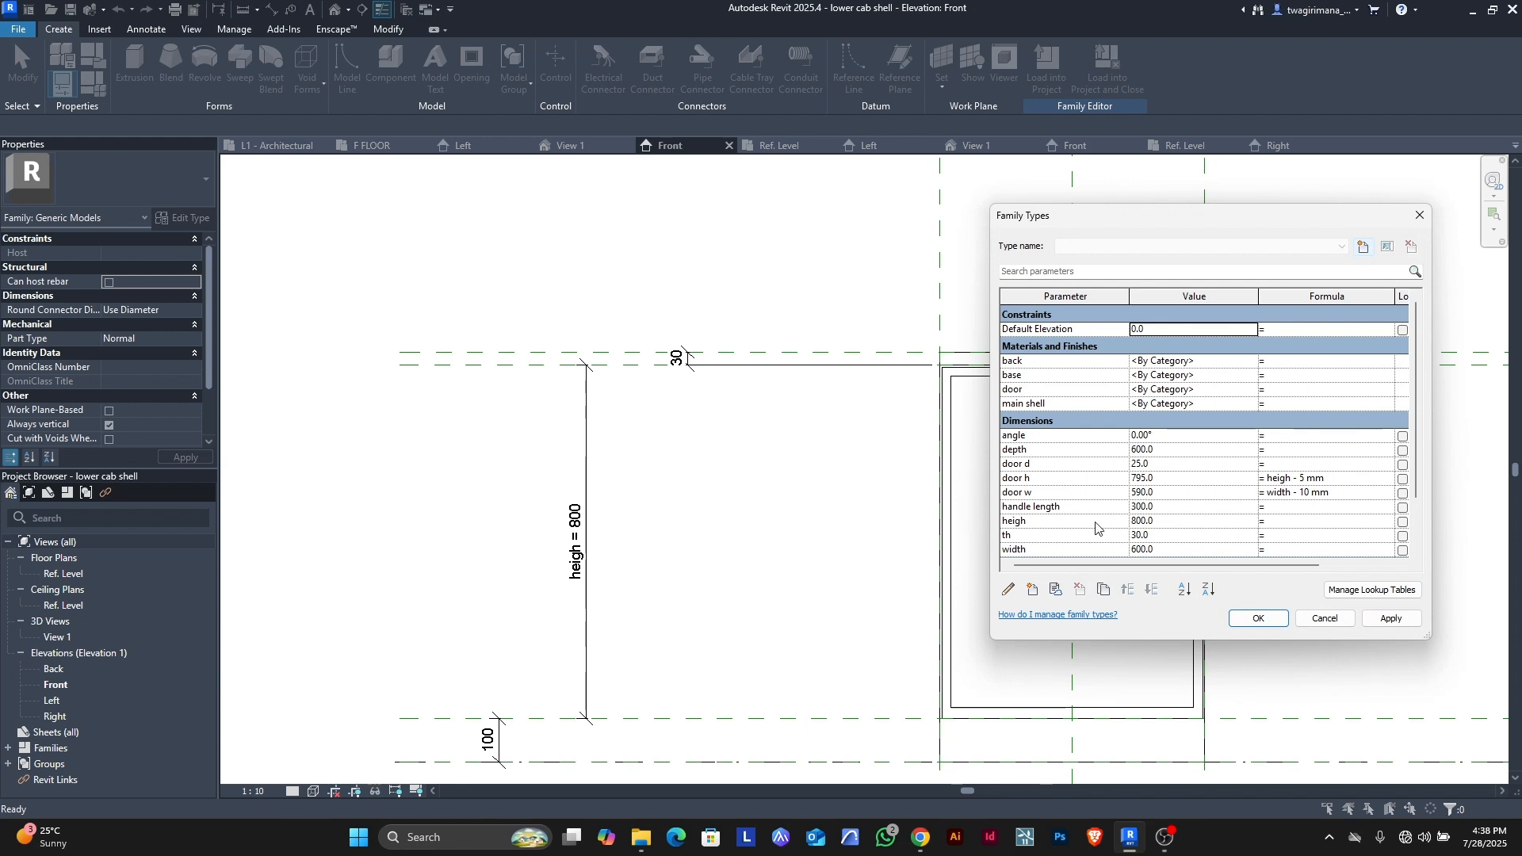
left_click(1074, 537)
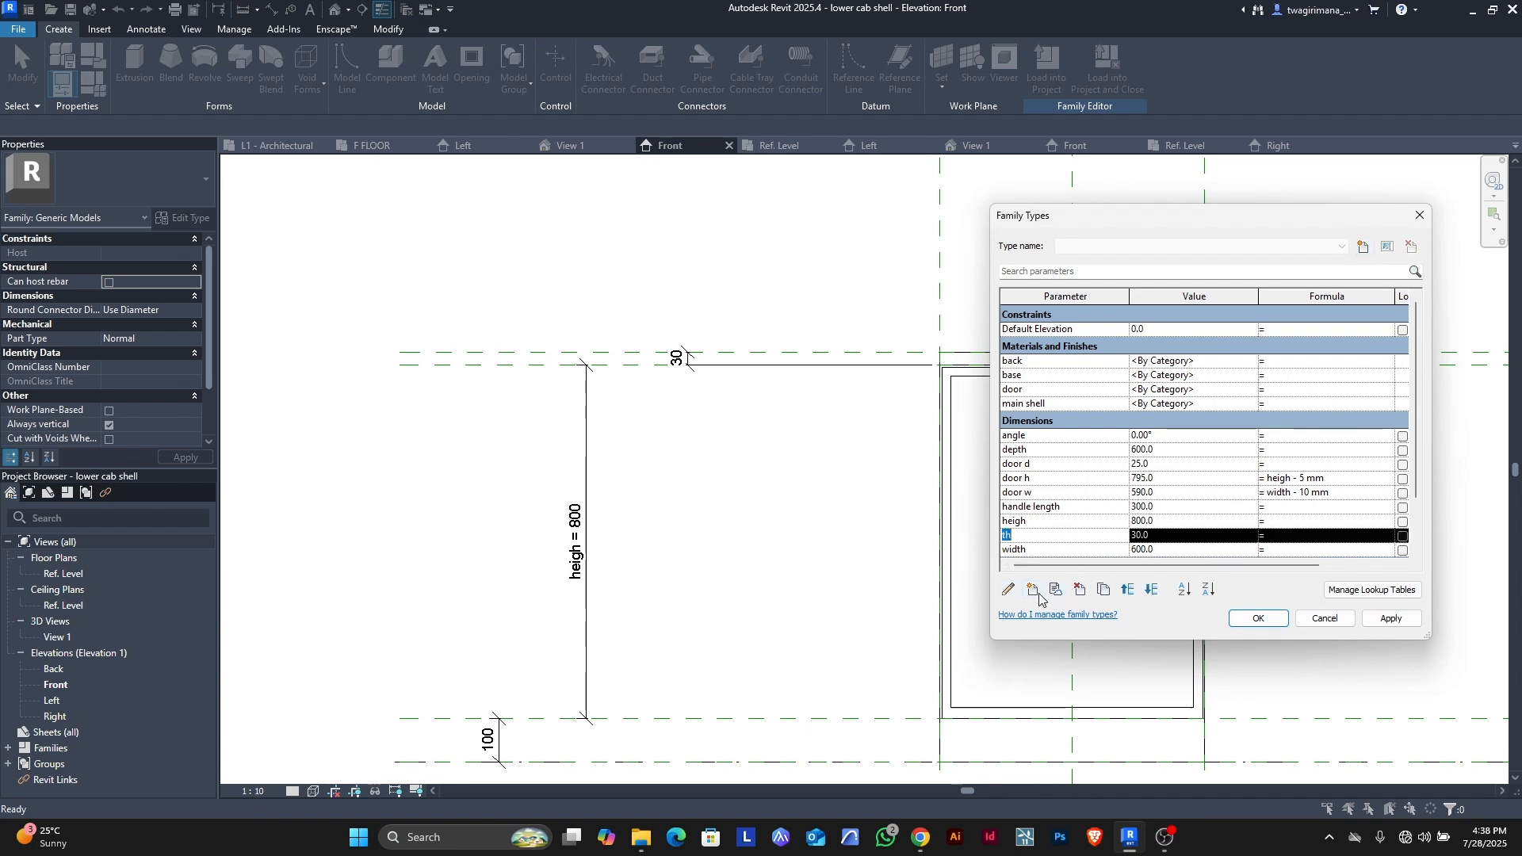
left_click(1088, 594)
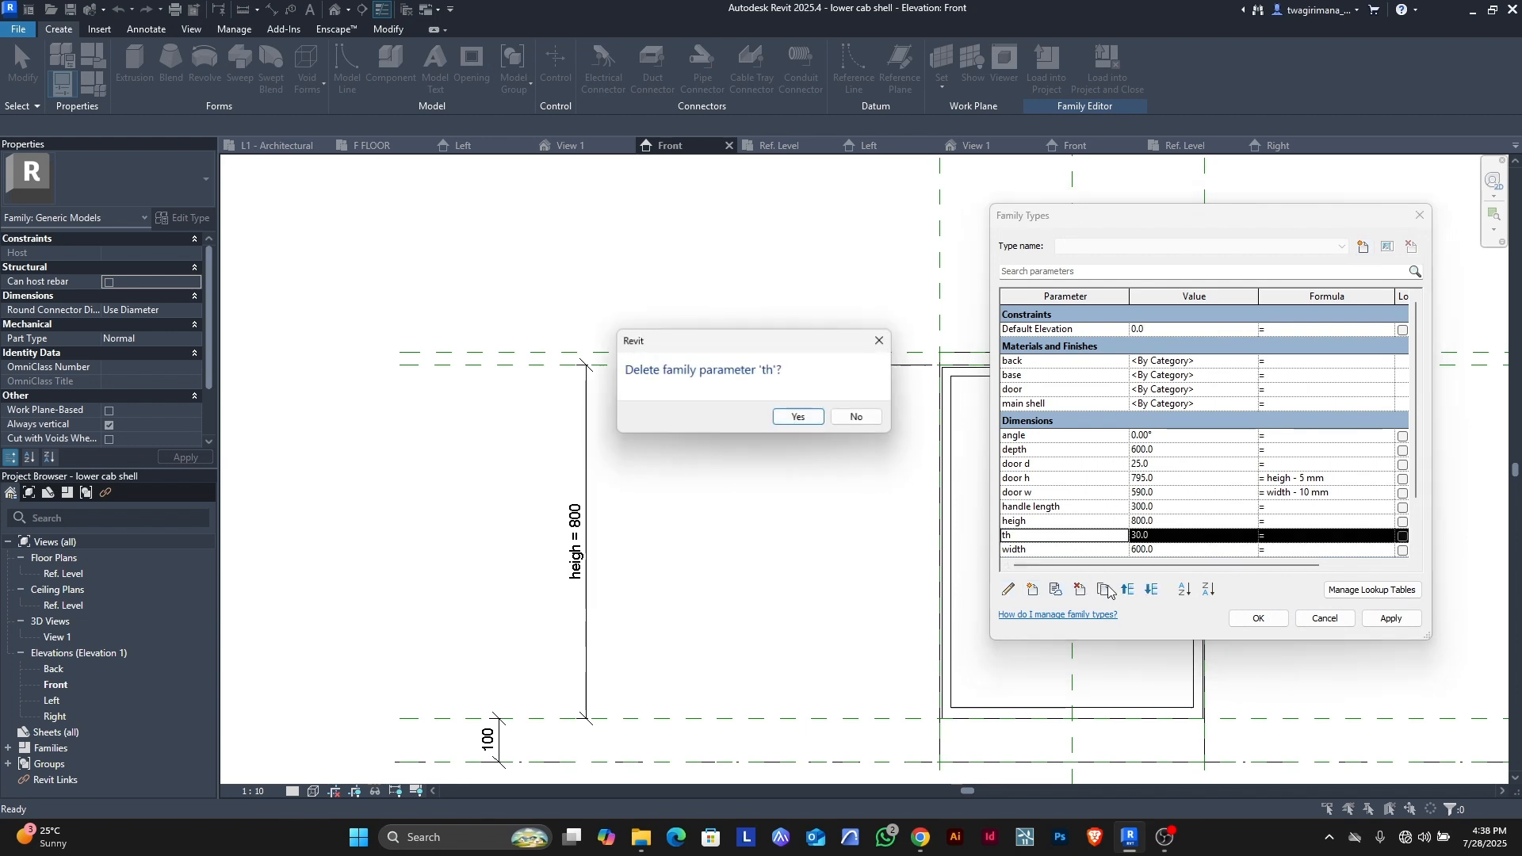
left_click(792, 415)
left_click(1264, 620)
scroll(805, 520, "down", 3)
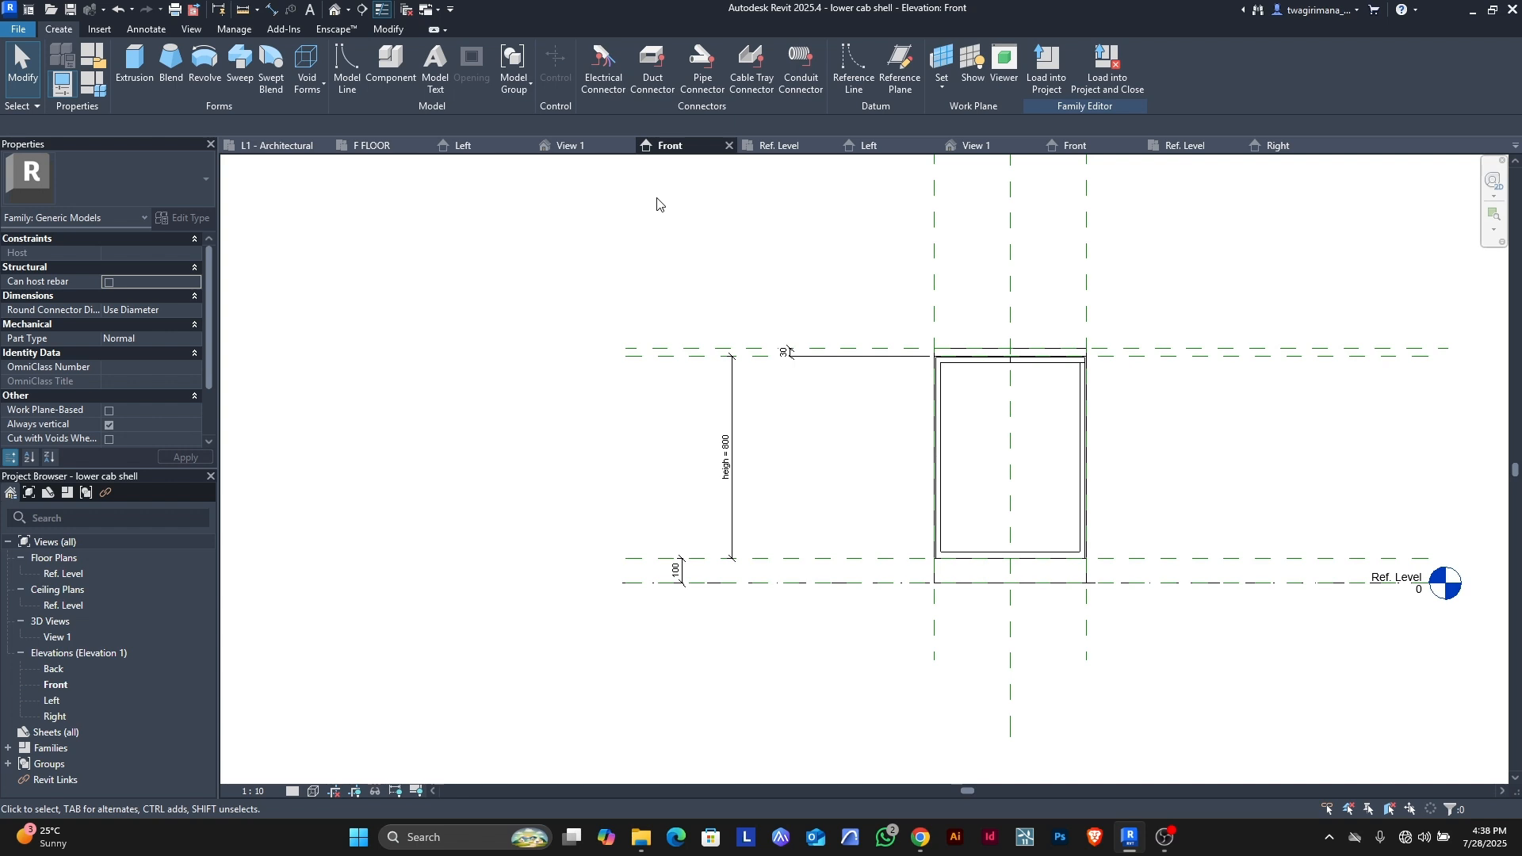
- Examine the top's rounded edge and its junction with the door in 3D View 1, including from the front
left_click(570, 145)
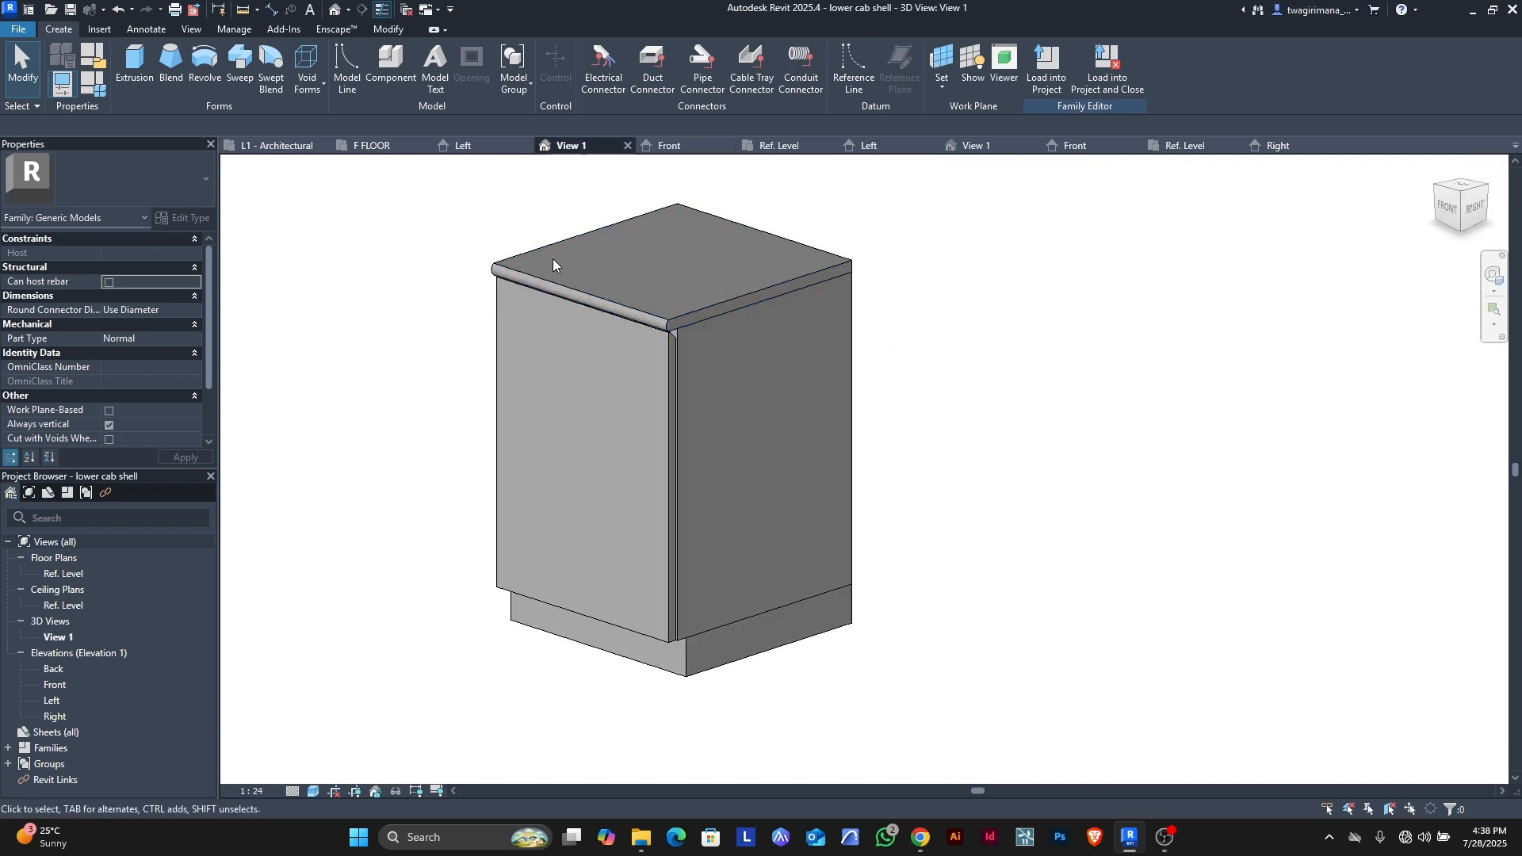
scroll(612, 292, "up", 5)
scroll(612, 292, "up", 2)
scroll(886, 321, "down", 6)
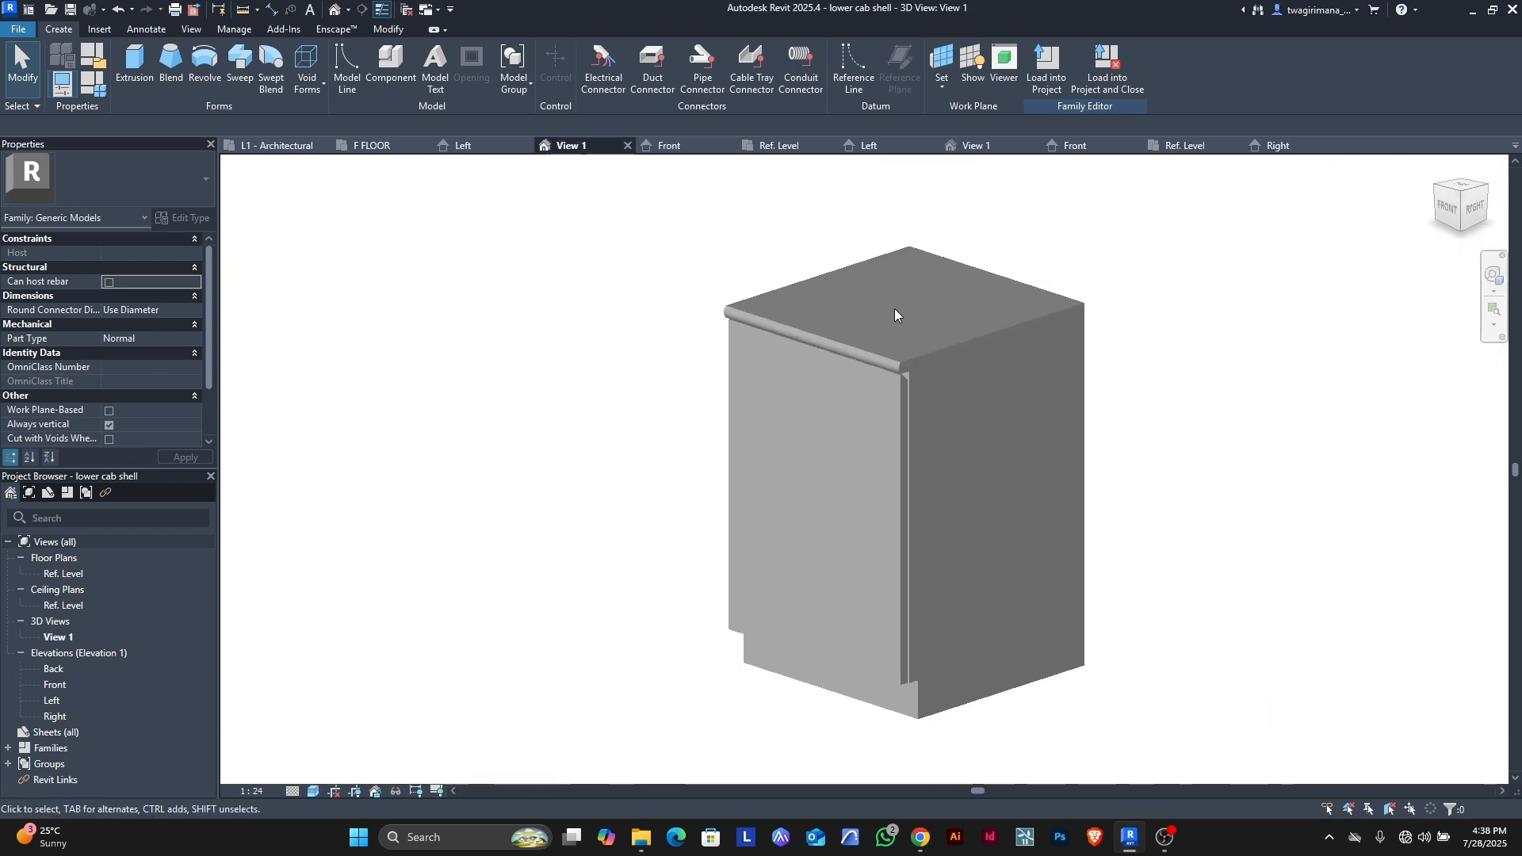
scroll(875, 374, "up", 4)
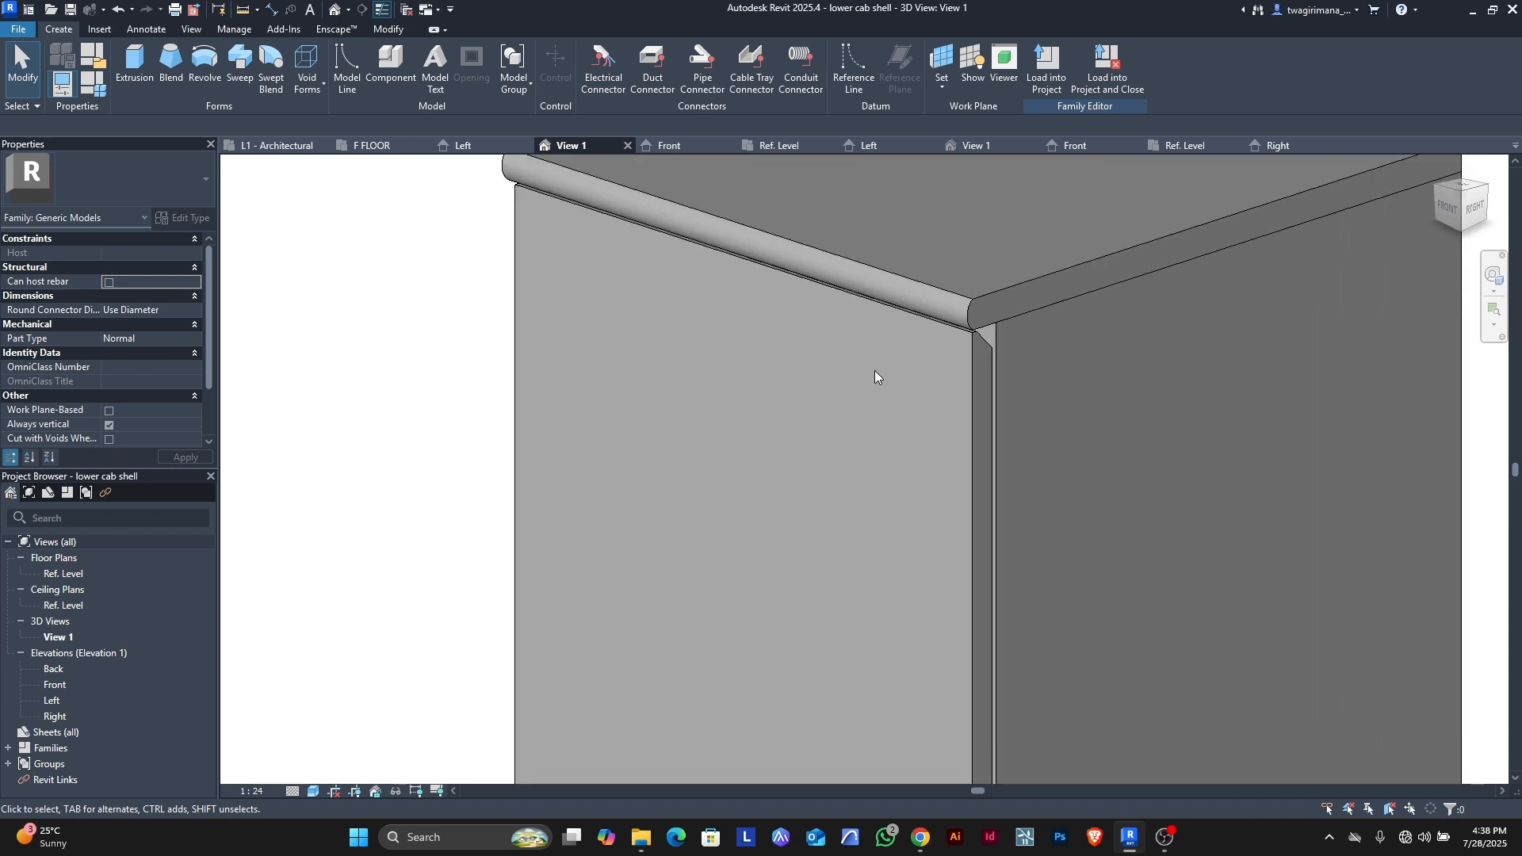
scroll(875, 369, "down", 5)
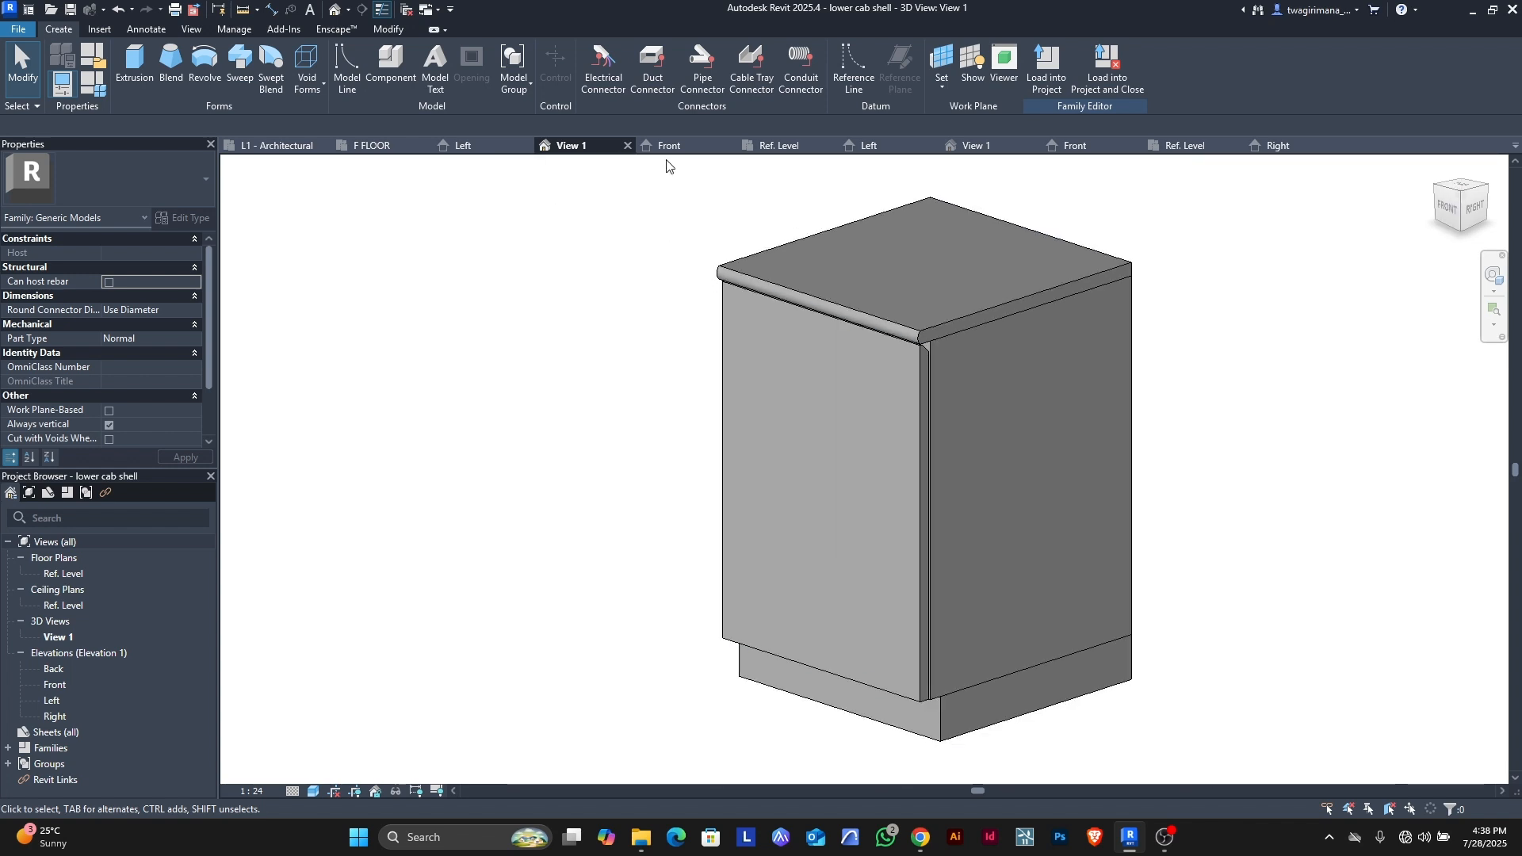
left_click(1449, 209)
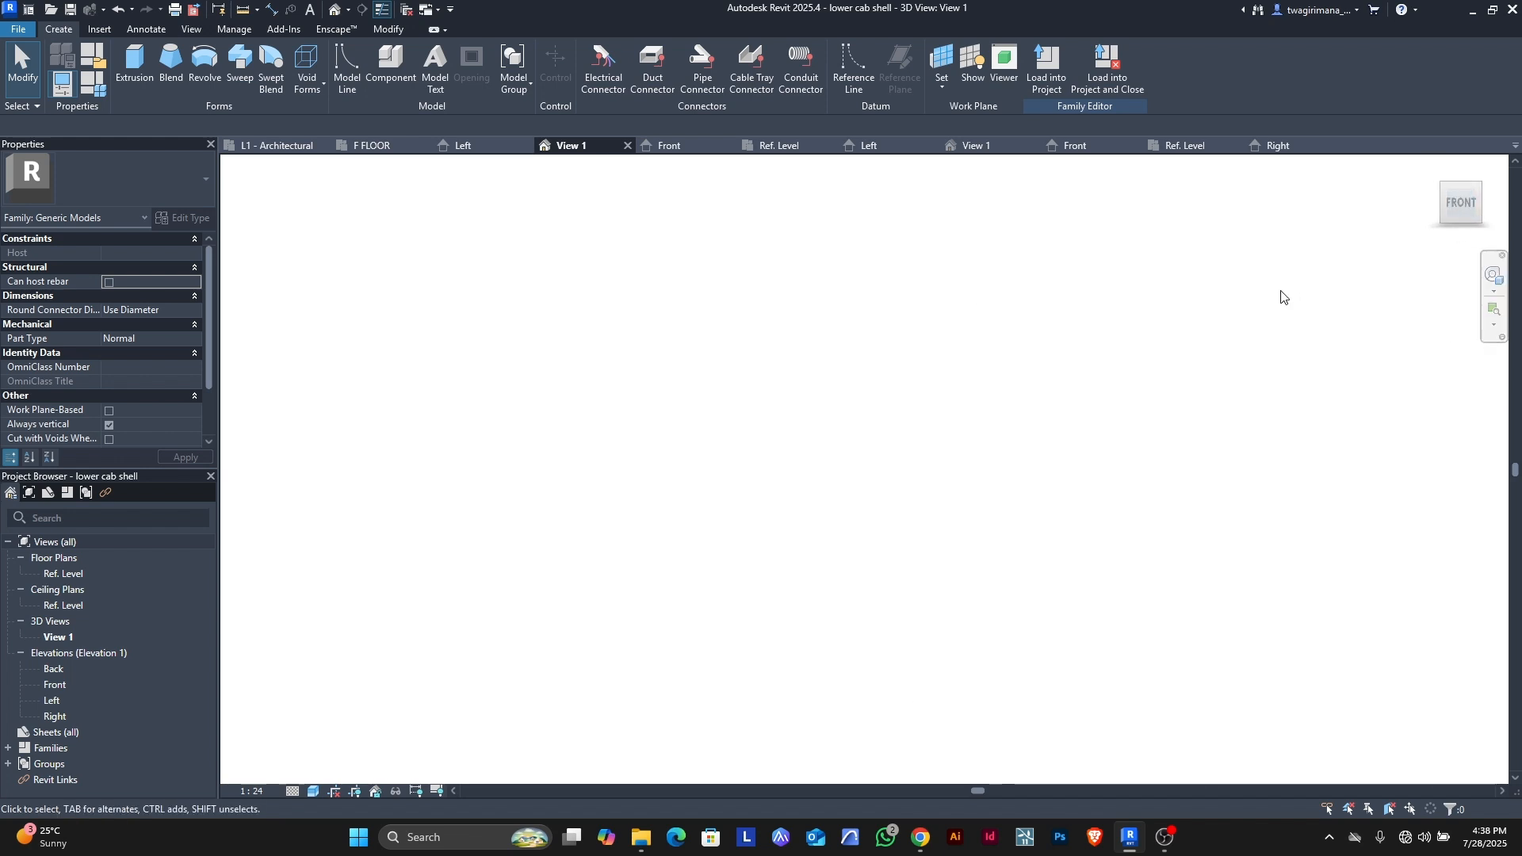
scroll(773, 238, "up", 5)
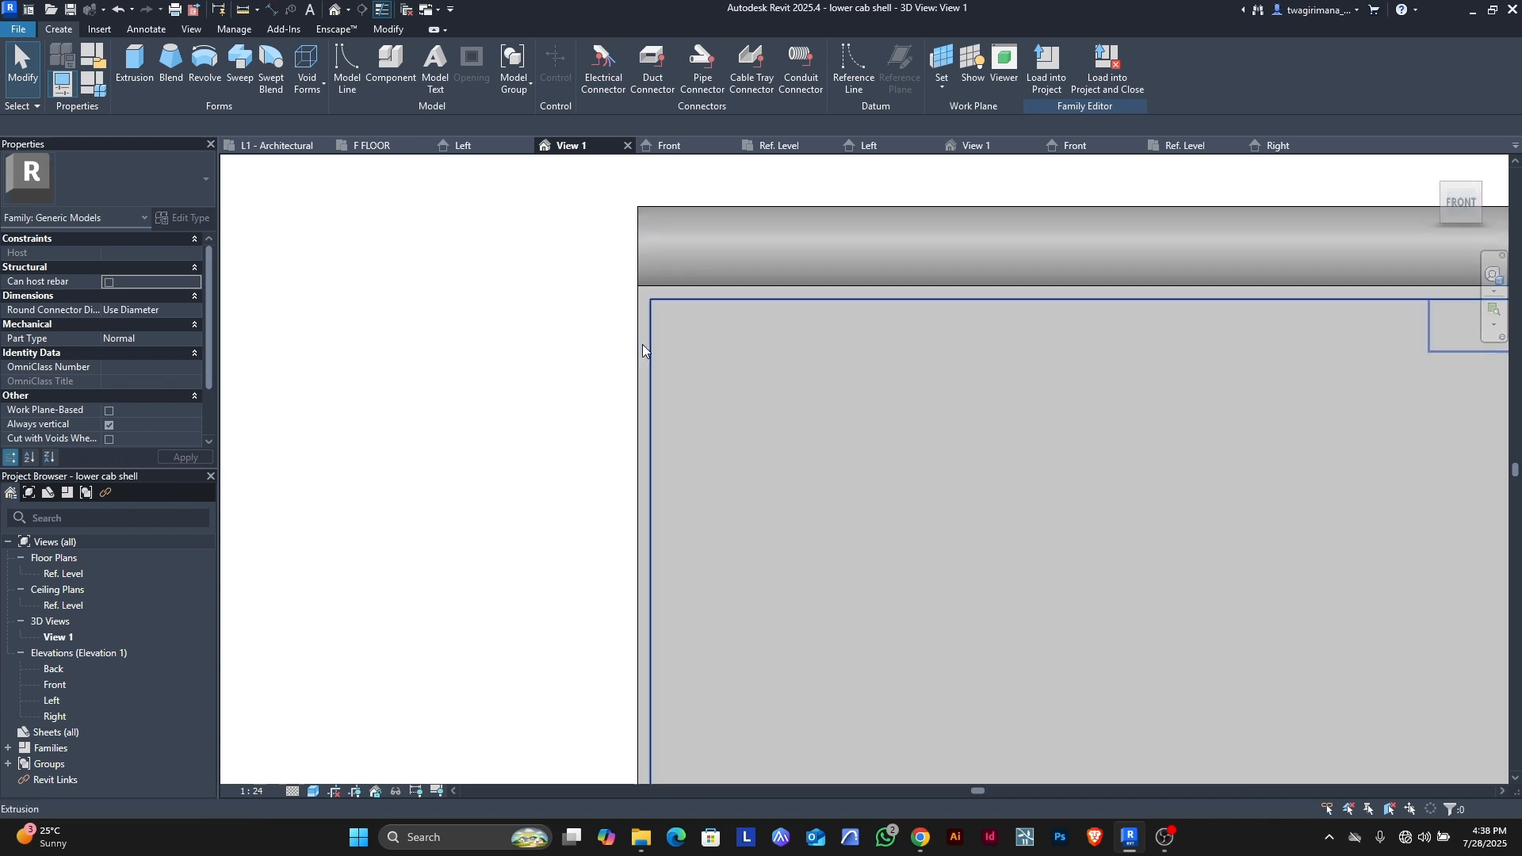
scroll(676, 308, "down", 4)
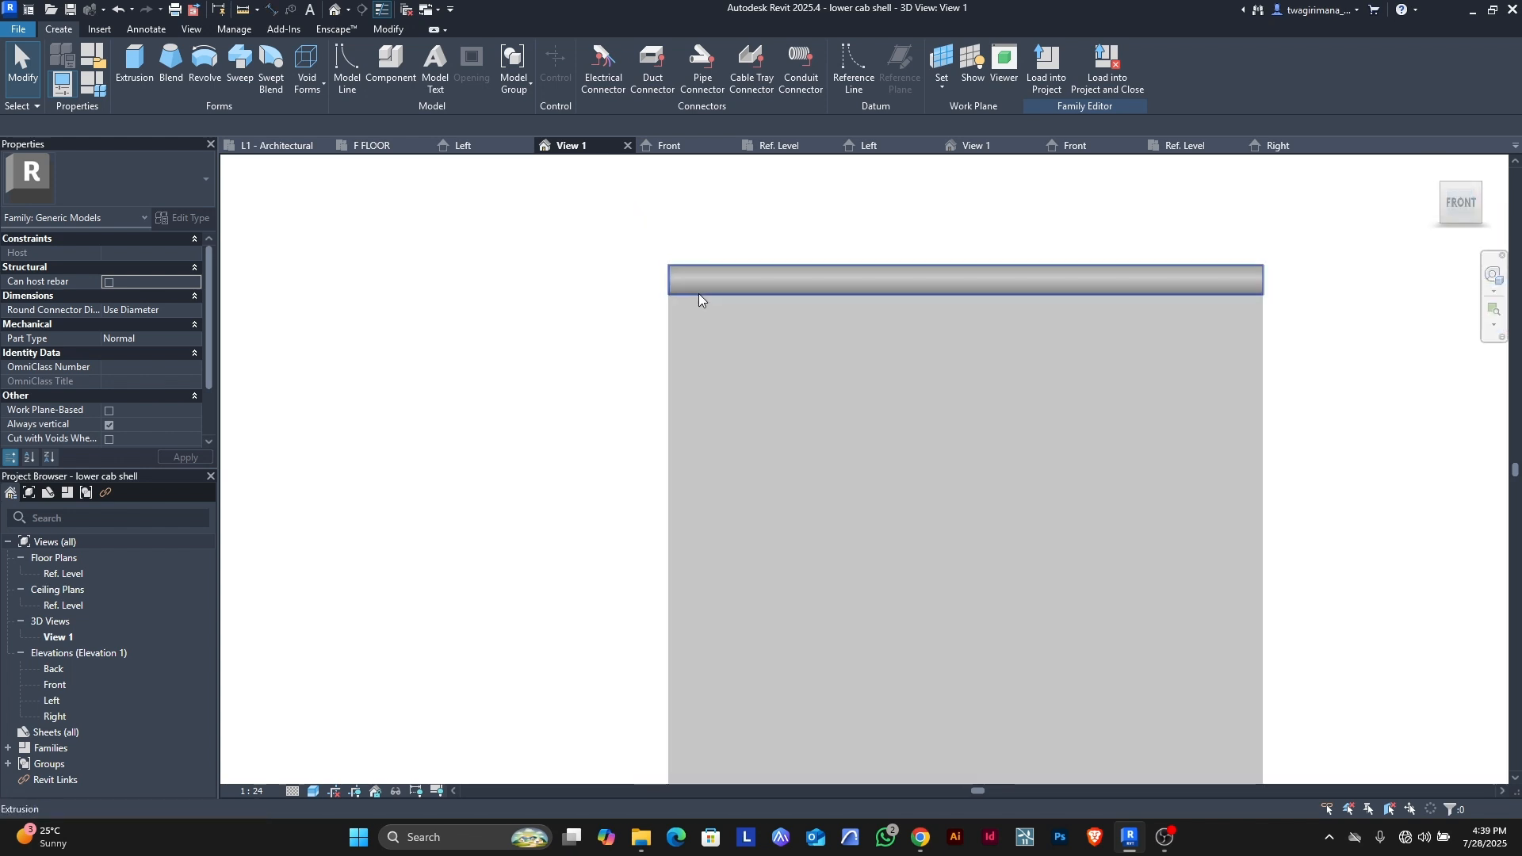
scroll(836, 251, "down", 2)
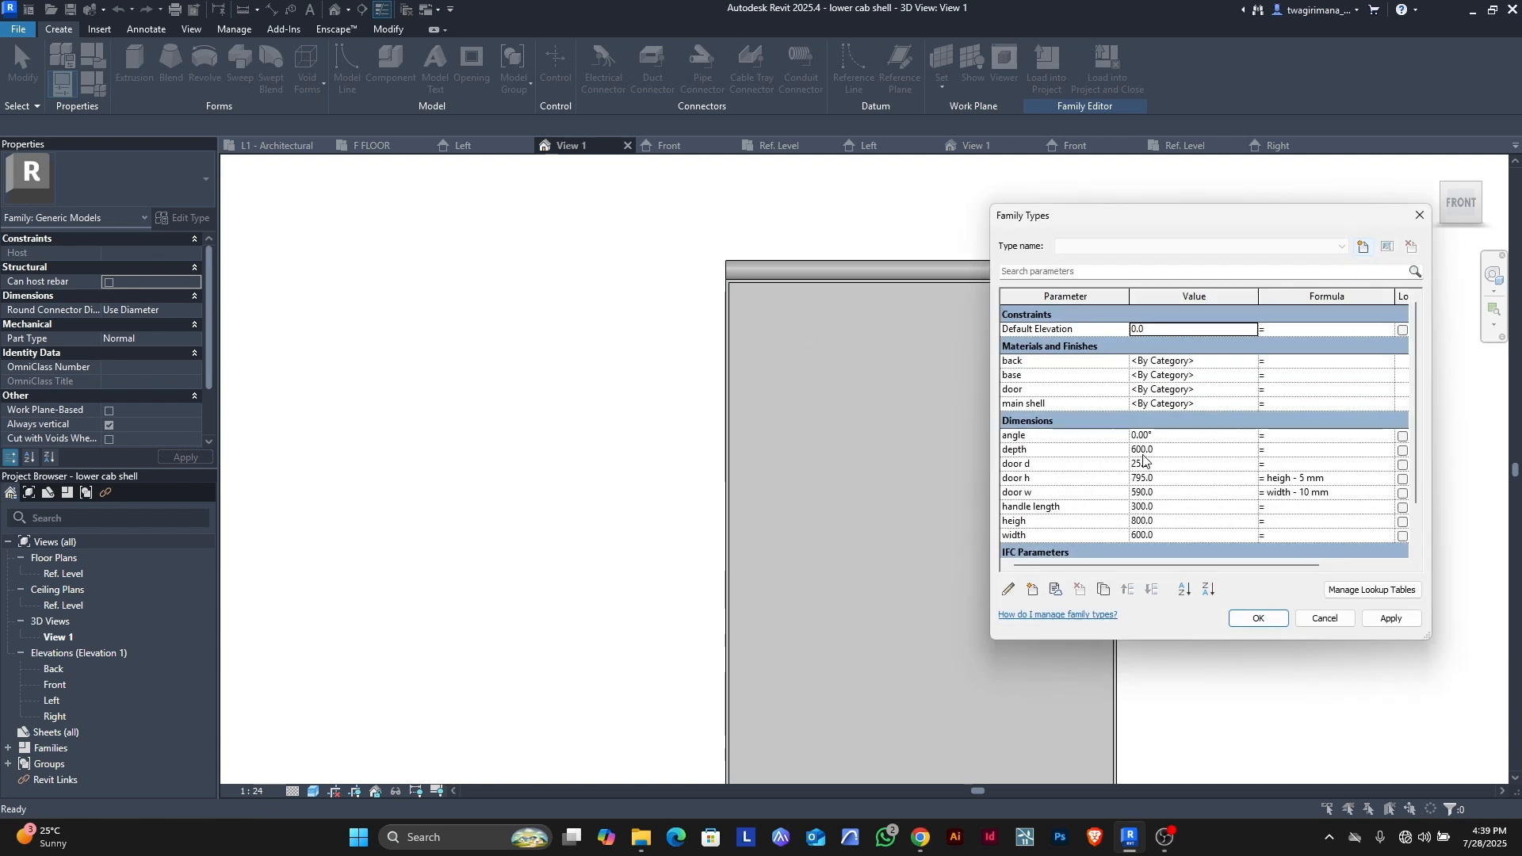
- Change the door h formula to heigh - 10 mm in the family types
left_click(1310, 480)
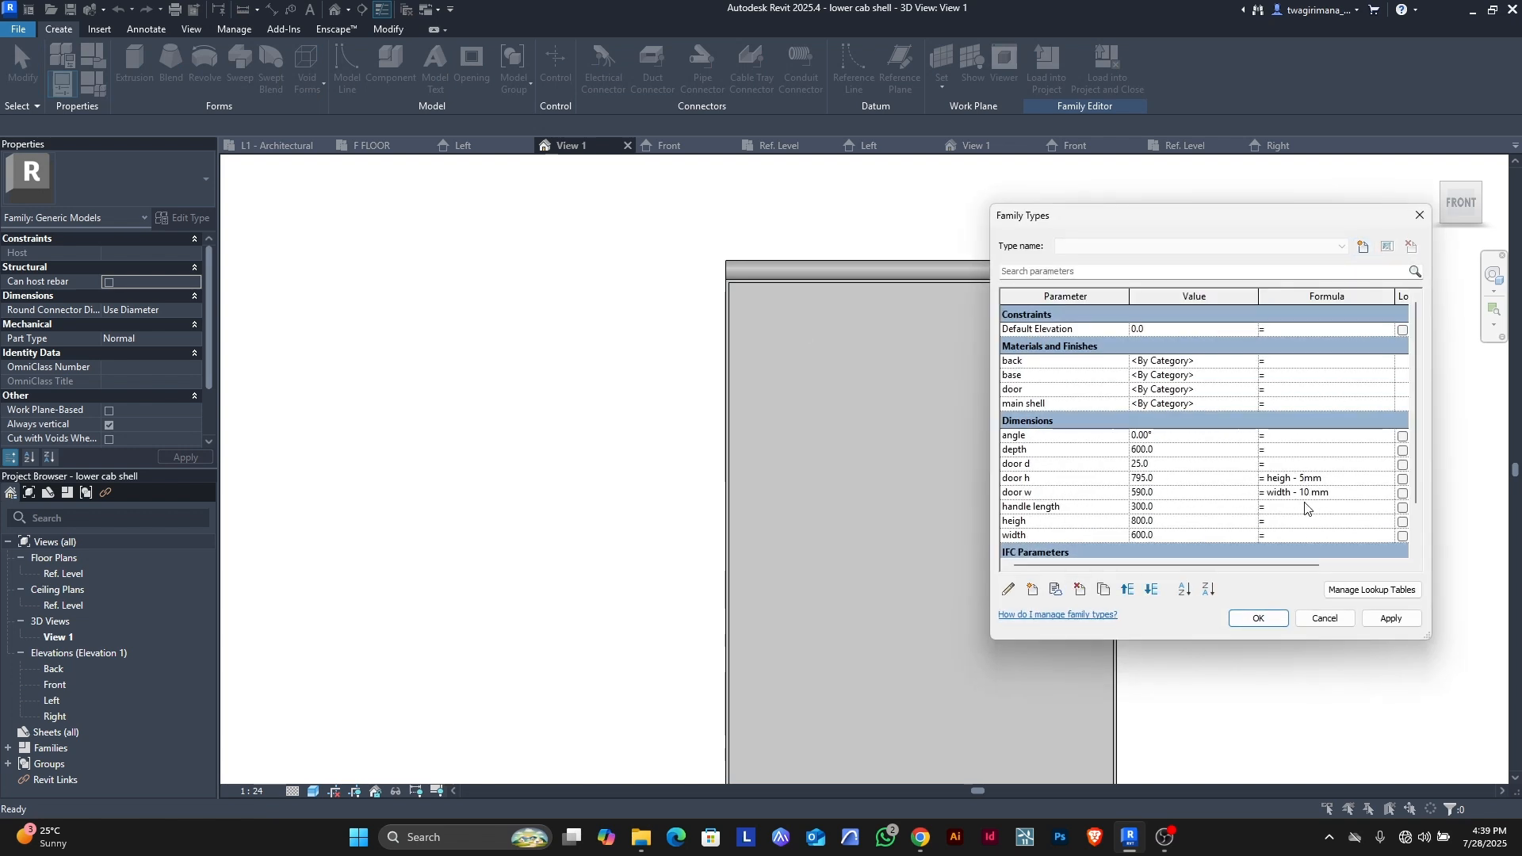
key("BackSpace")
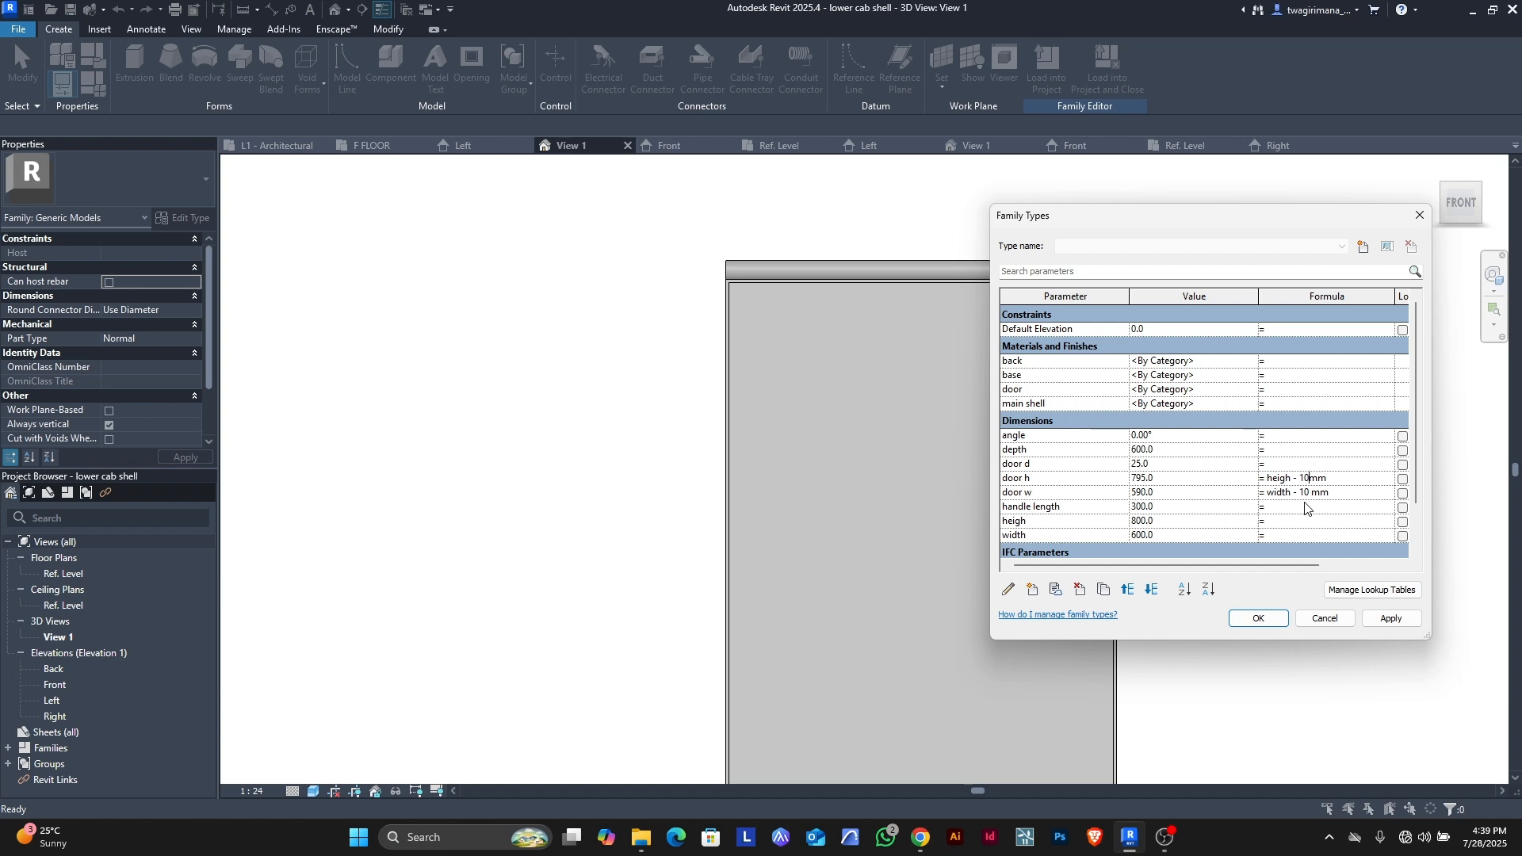
left_click(1391, 617)
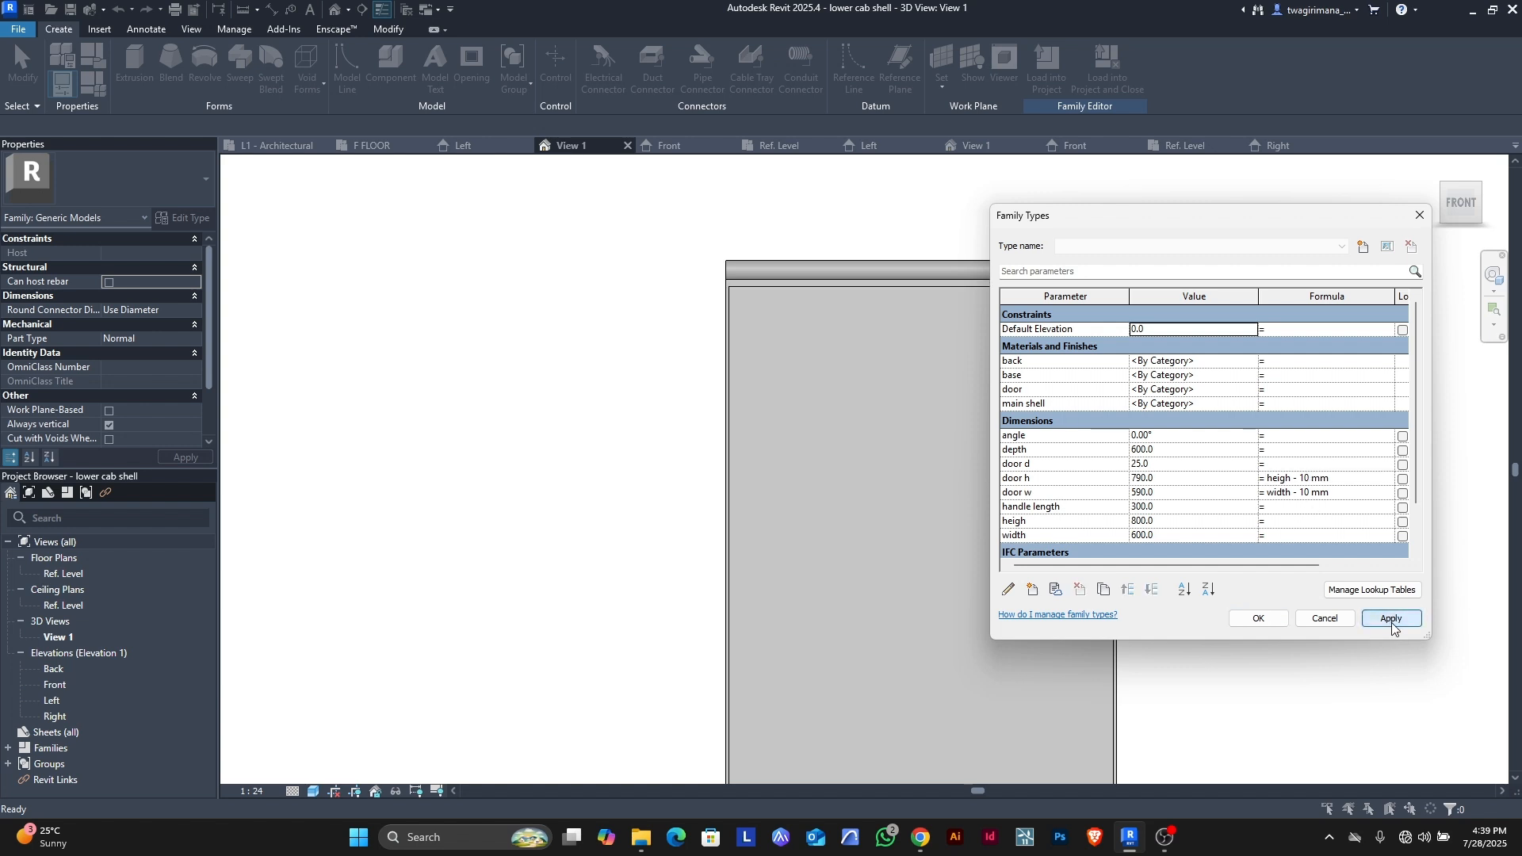
left_click(1258, 619)
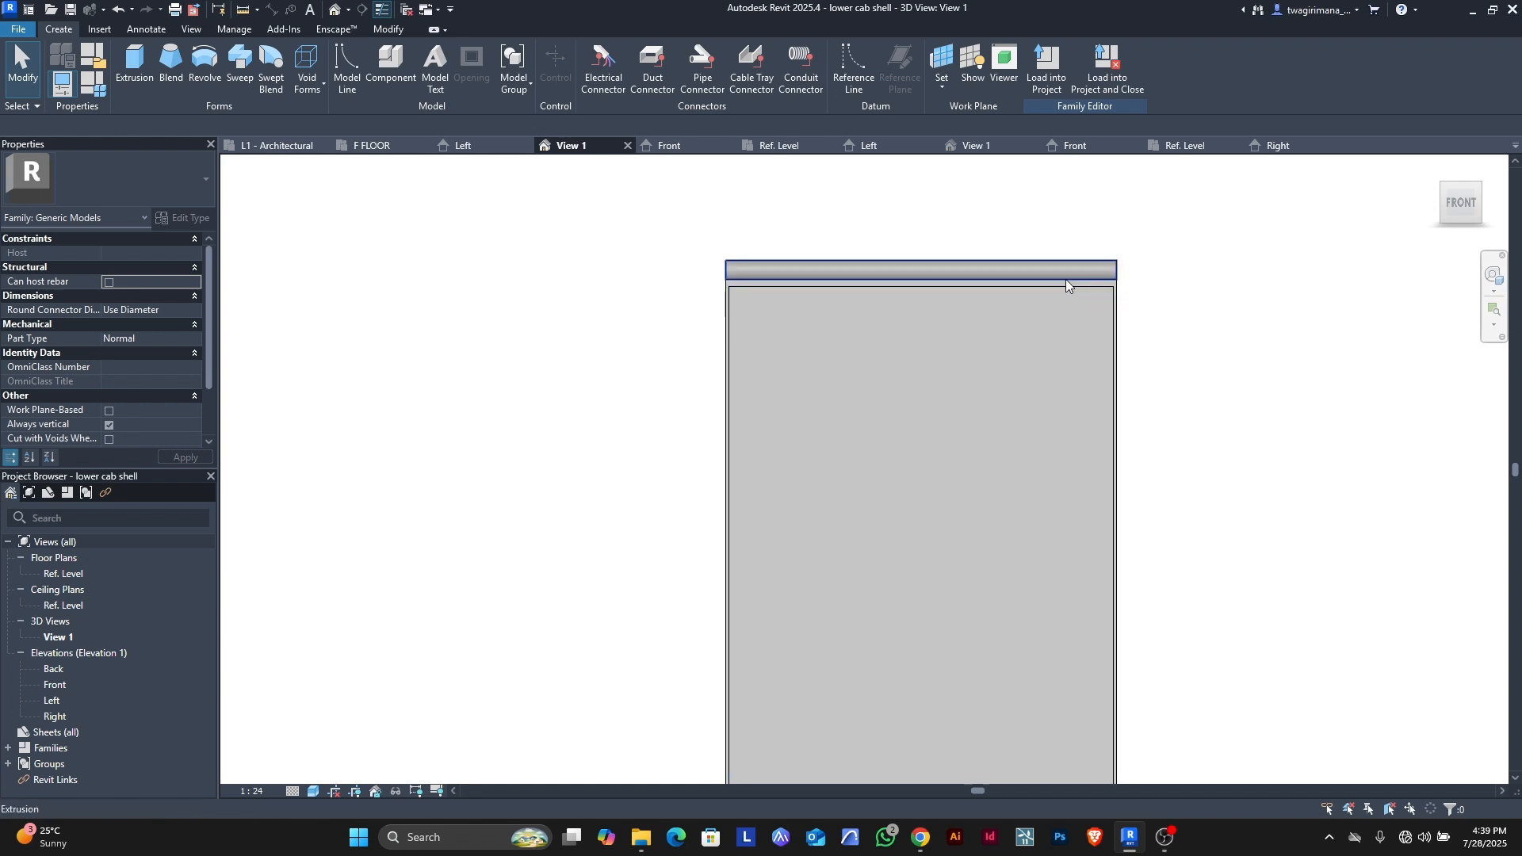
- Create a type material parameter named countertop and associate it with the material of the rounded top extrusion
left_click_drag(1458, 203, 1318, 220)
scroll(926, 376, "down", 4)
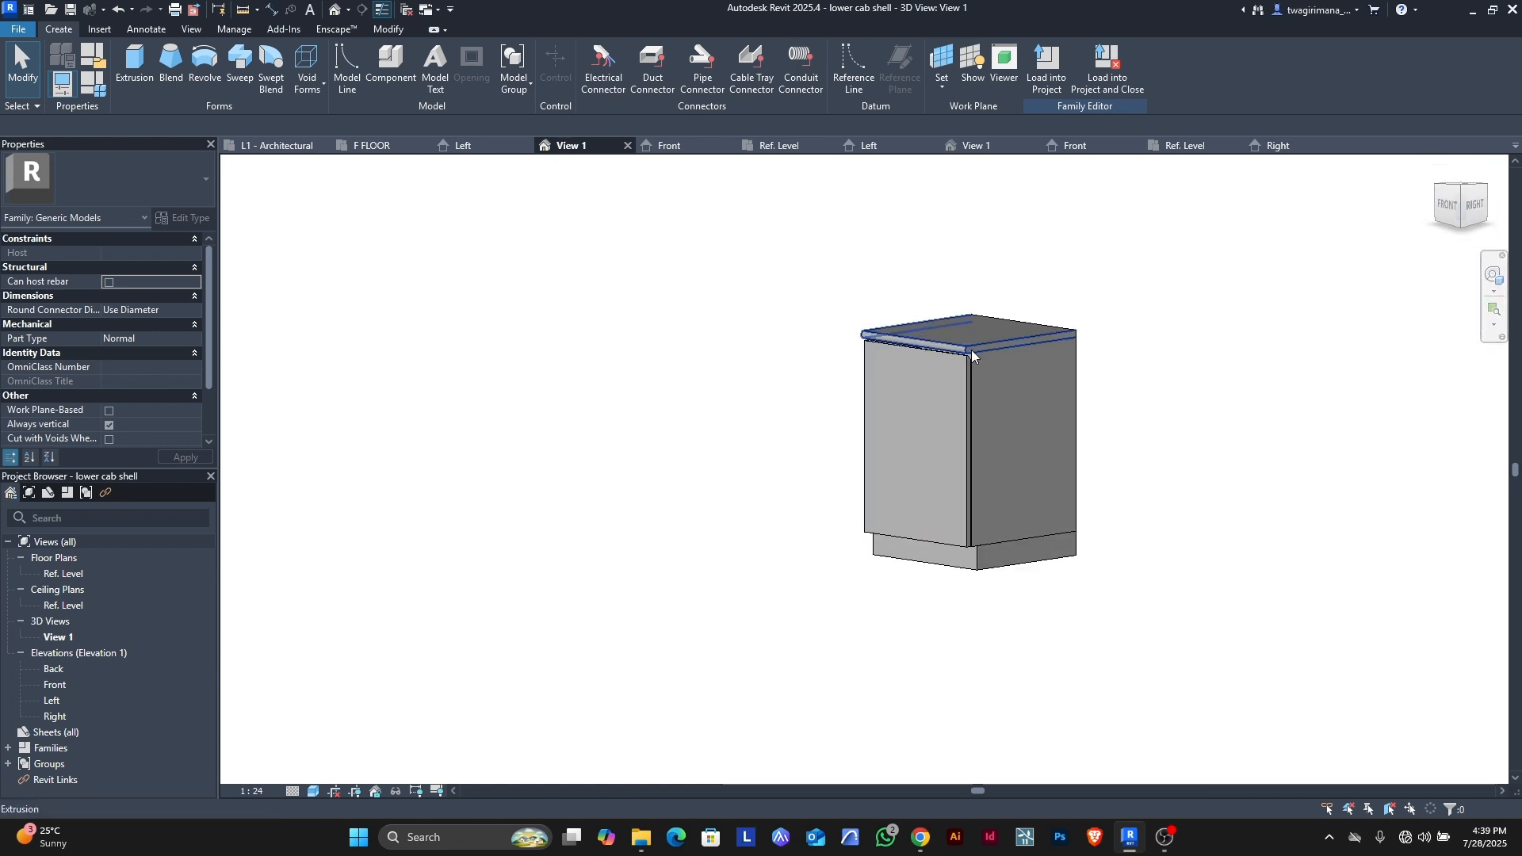
scroll(968, 345, "up", 3)
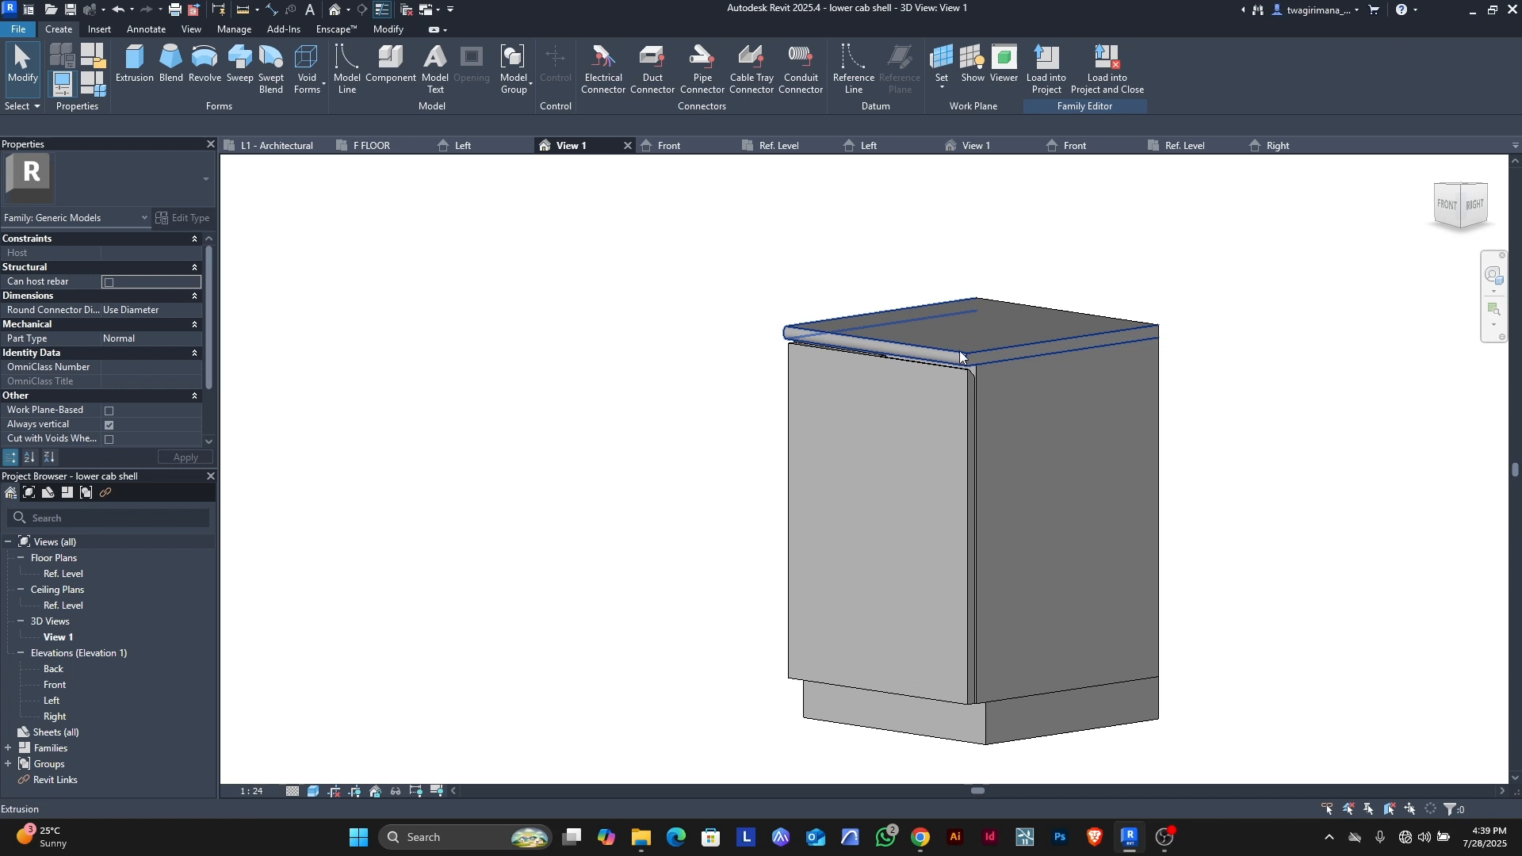
left_click(959, 354)
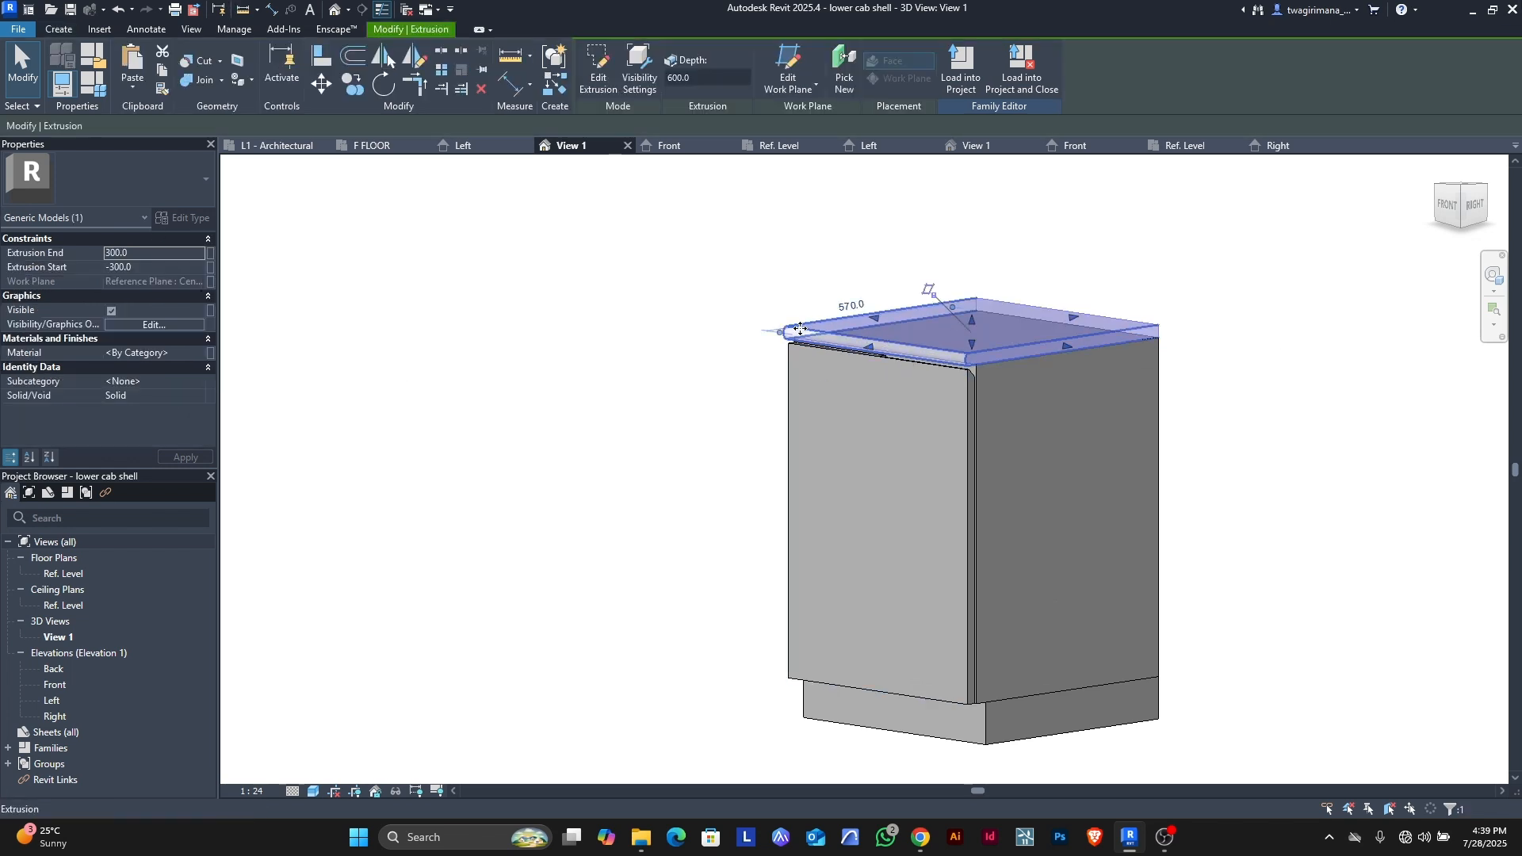
left_click(210, 353)
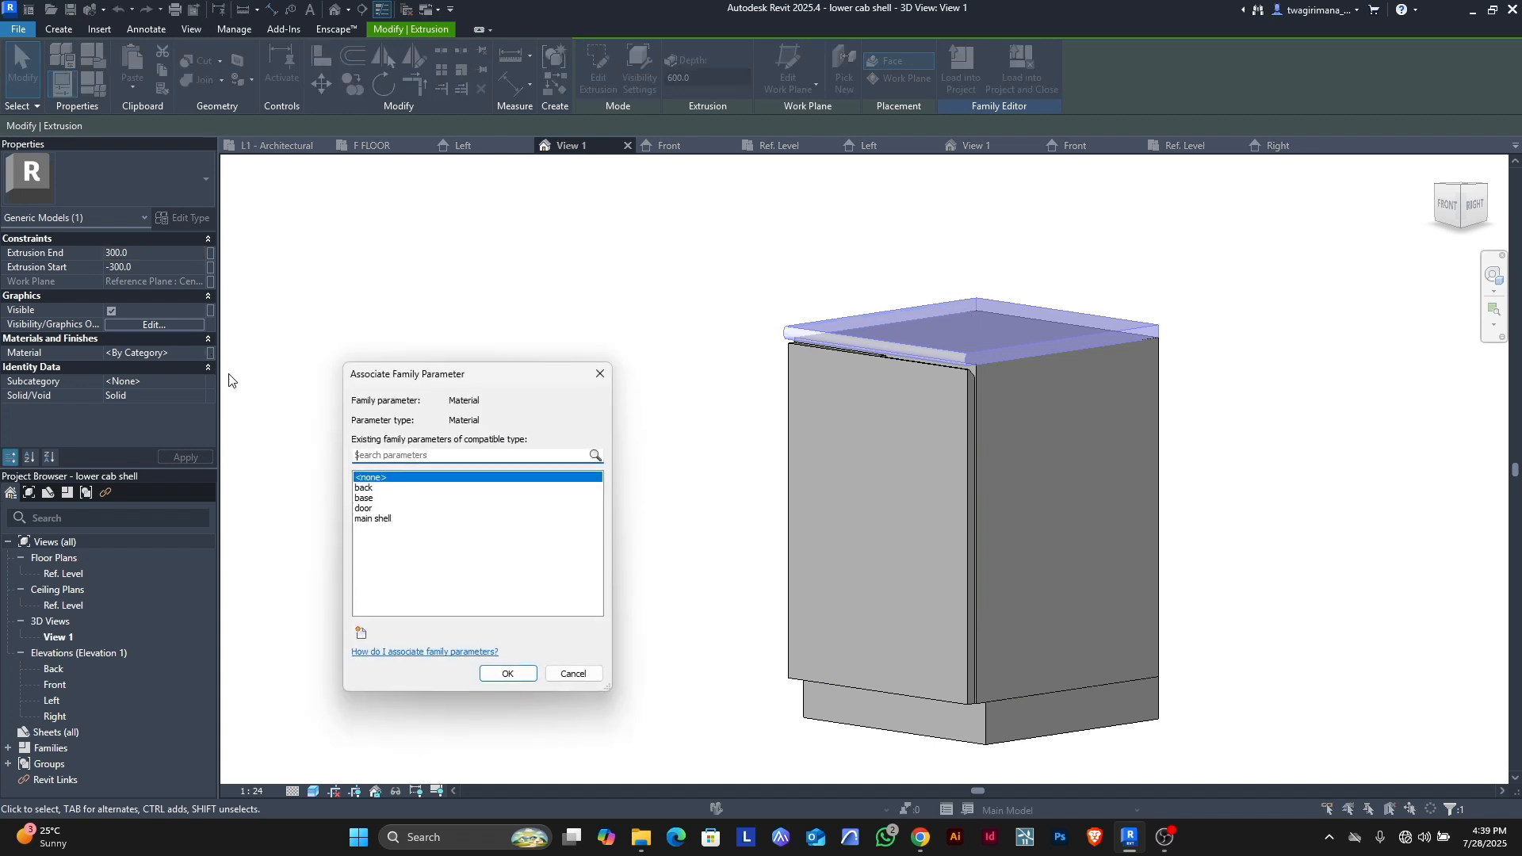
left_click(362, 634)
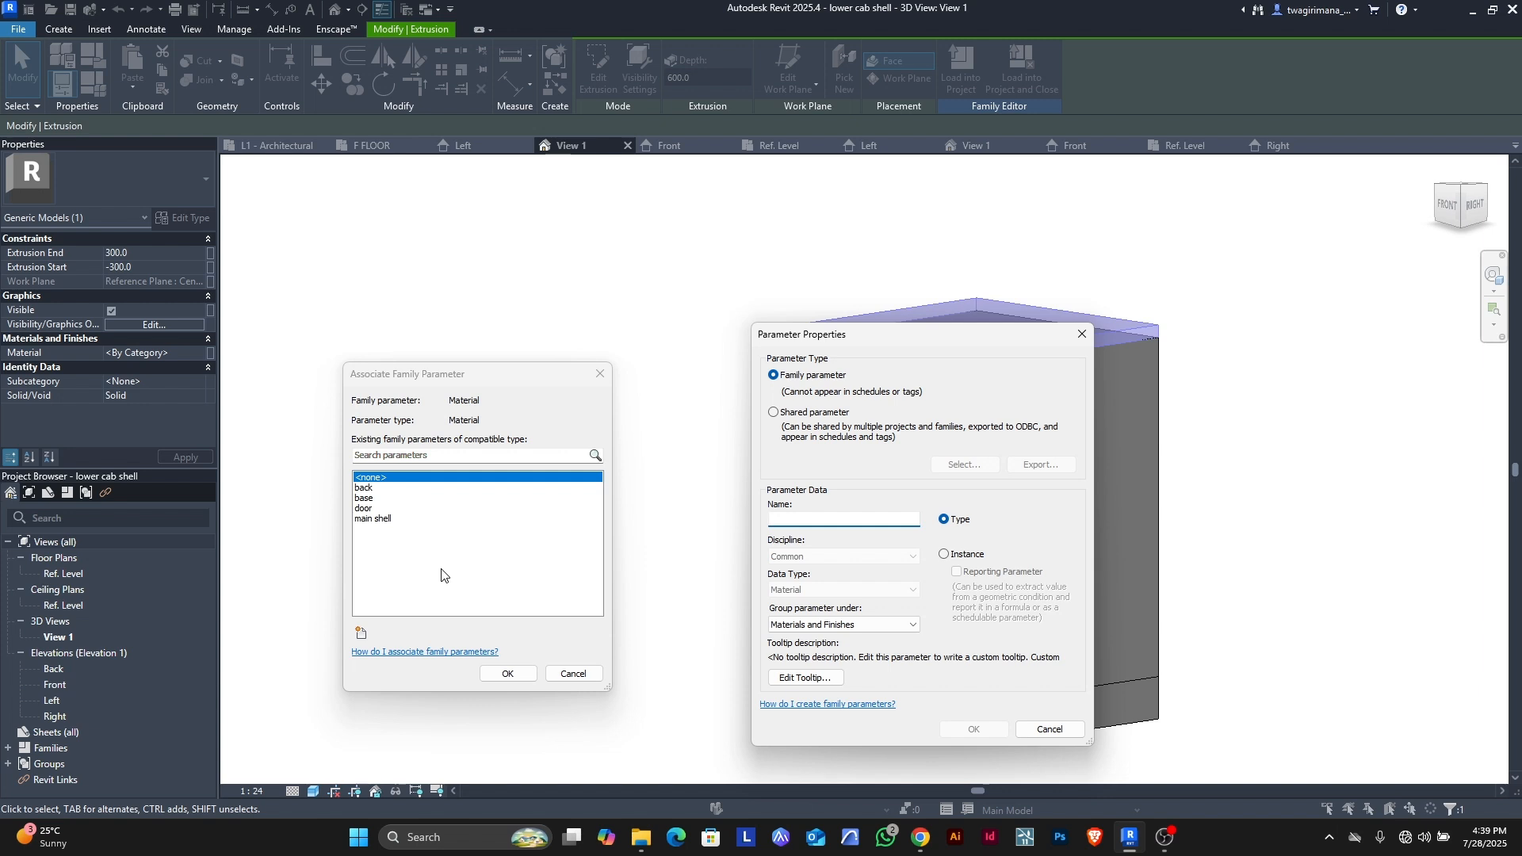
type("countertop")
key("Return")
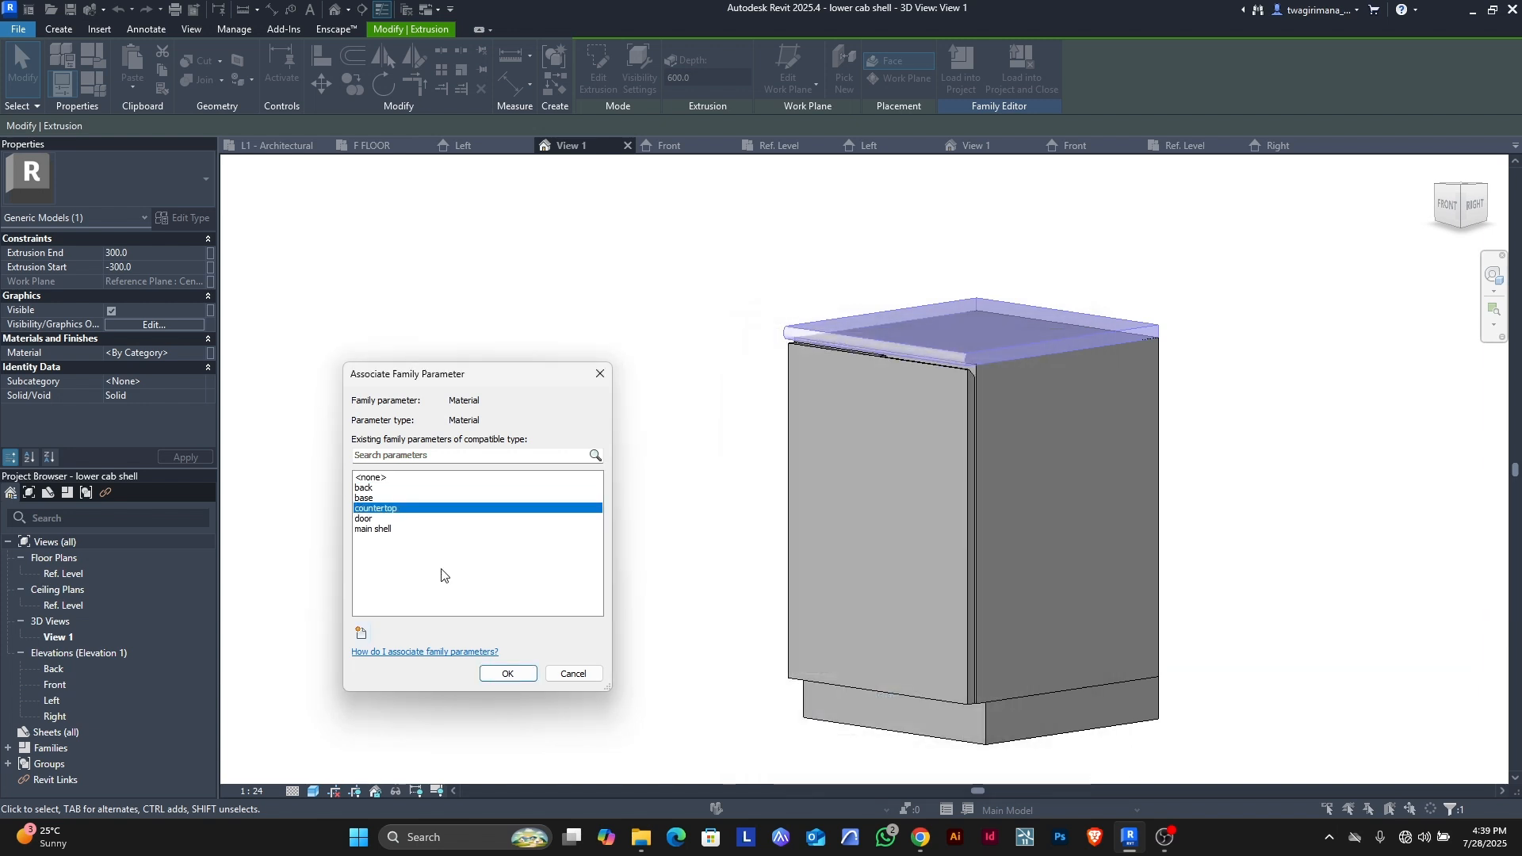
key("Return")
left_click(523, 524)
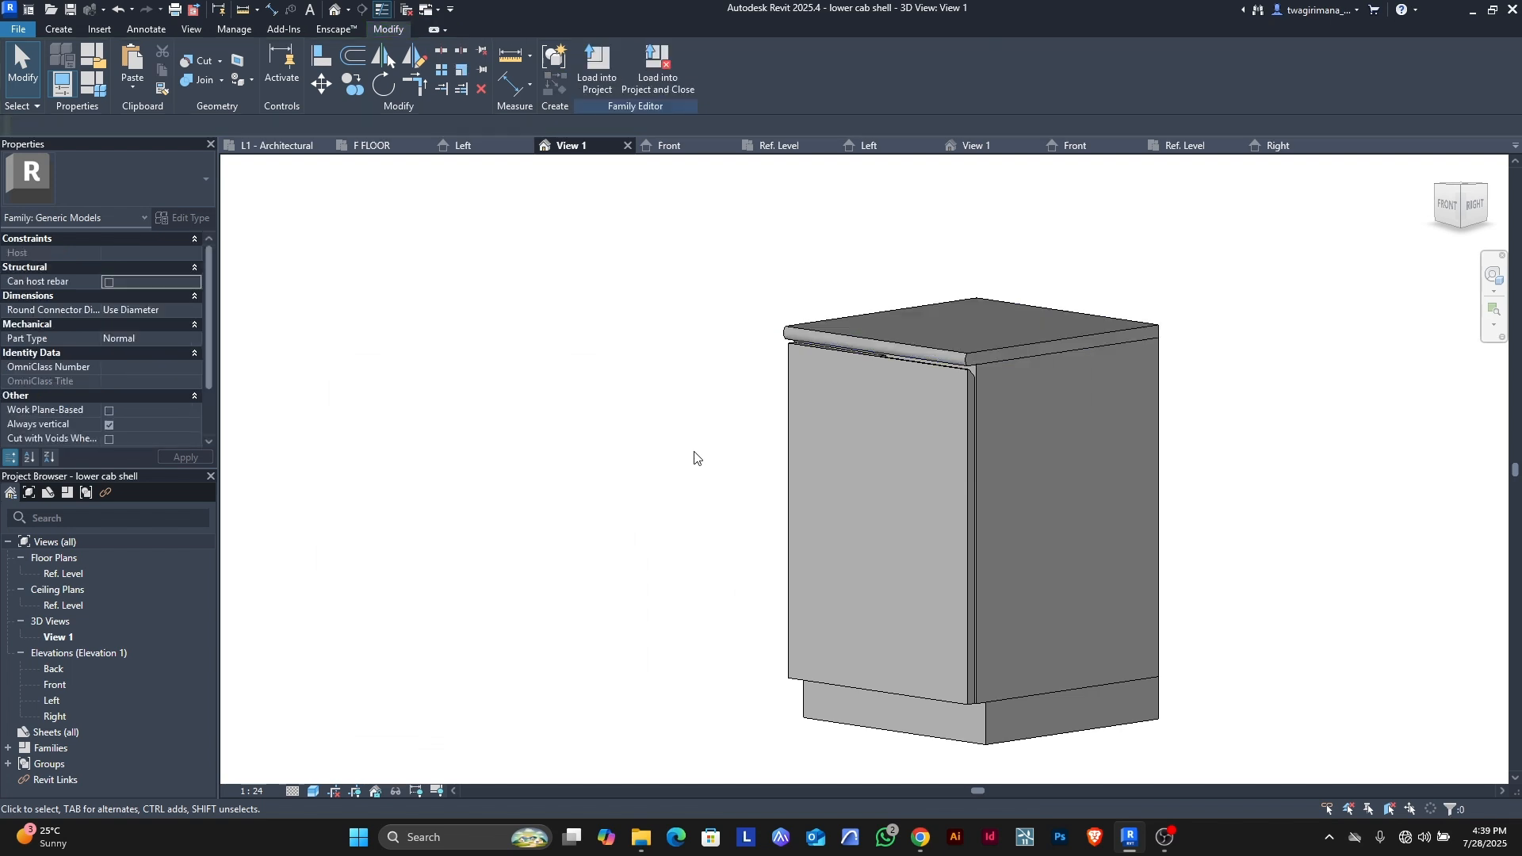
- Examine the countertop's rounded front edge and its junctions with the door and shell in the 3D view
scroll(870, 454, "down", 2)
scroll(874, 388, "up", 4)
scroll(860, 406, "down", 2)
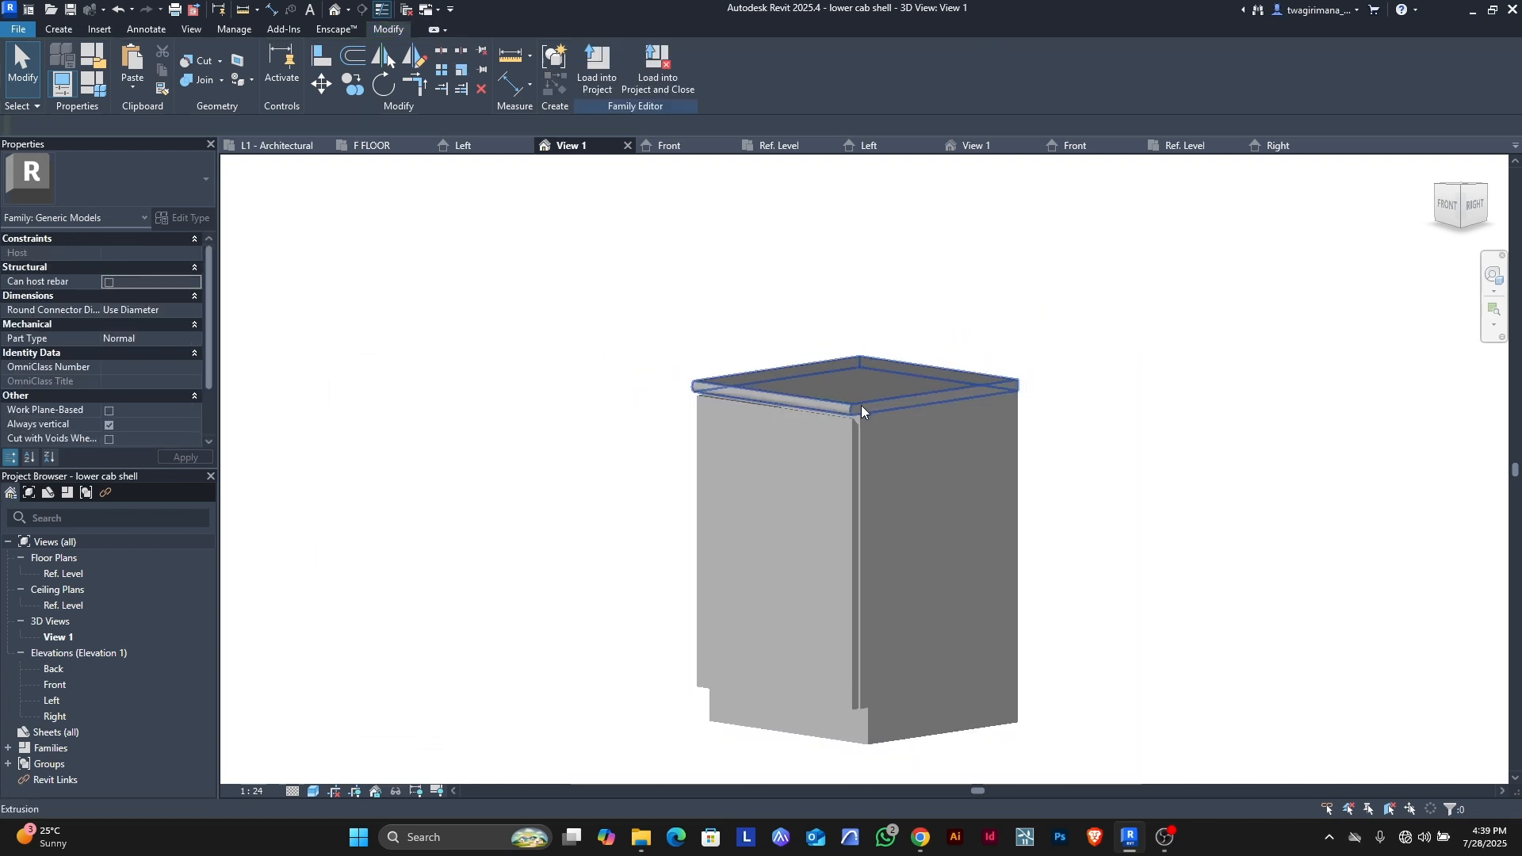
scroll(860, 406, "down", 1)
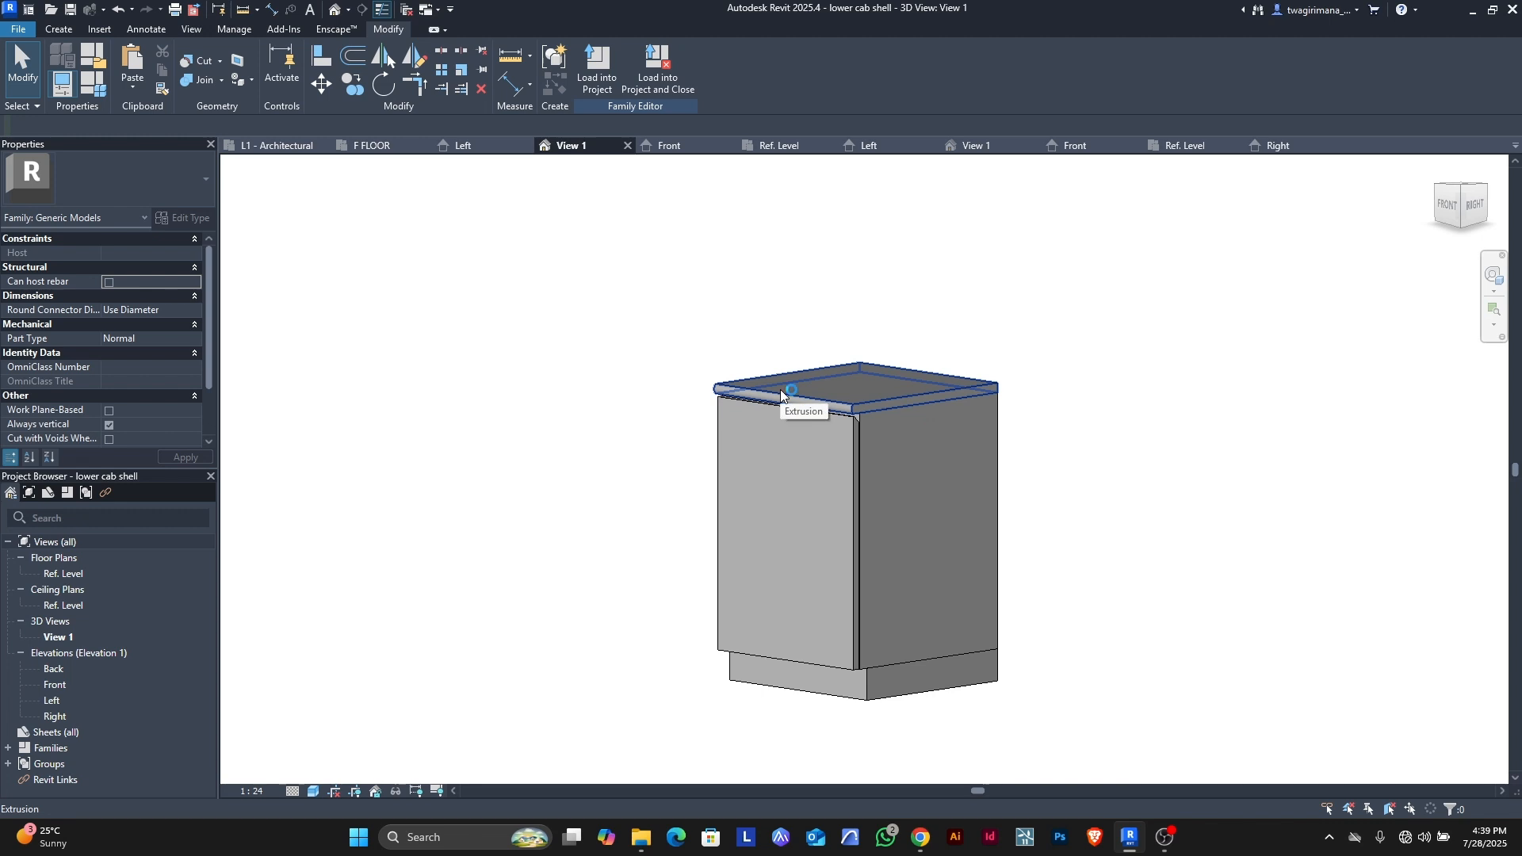
scroll(856, 428, "up", 2)
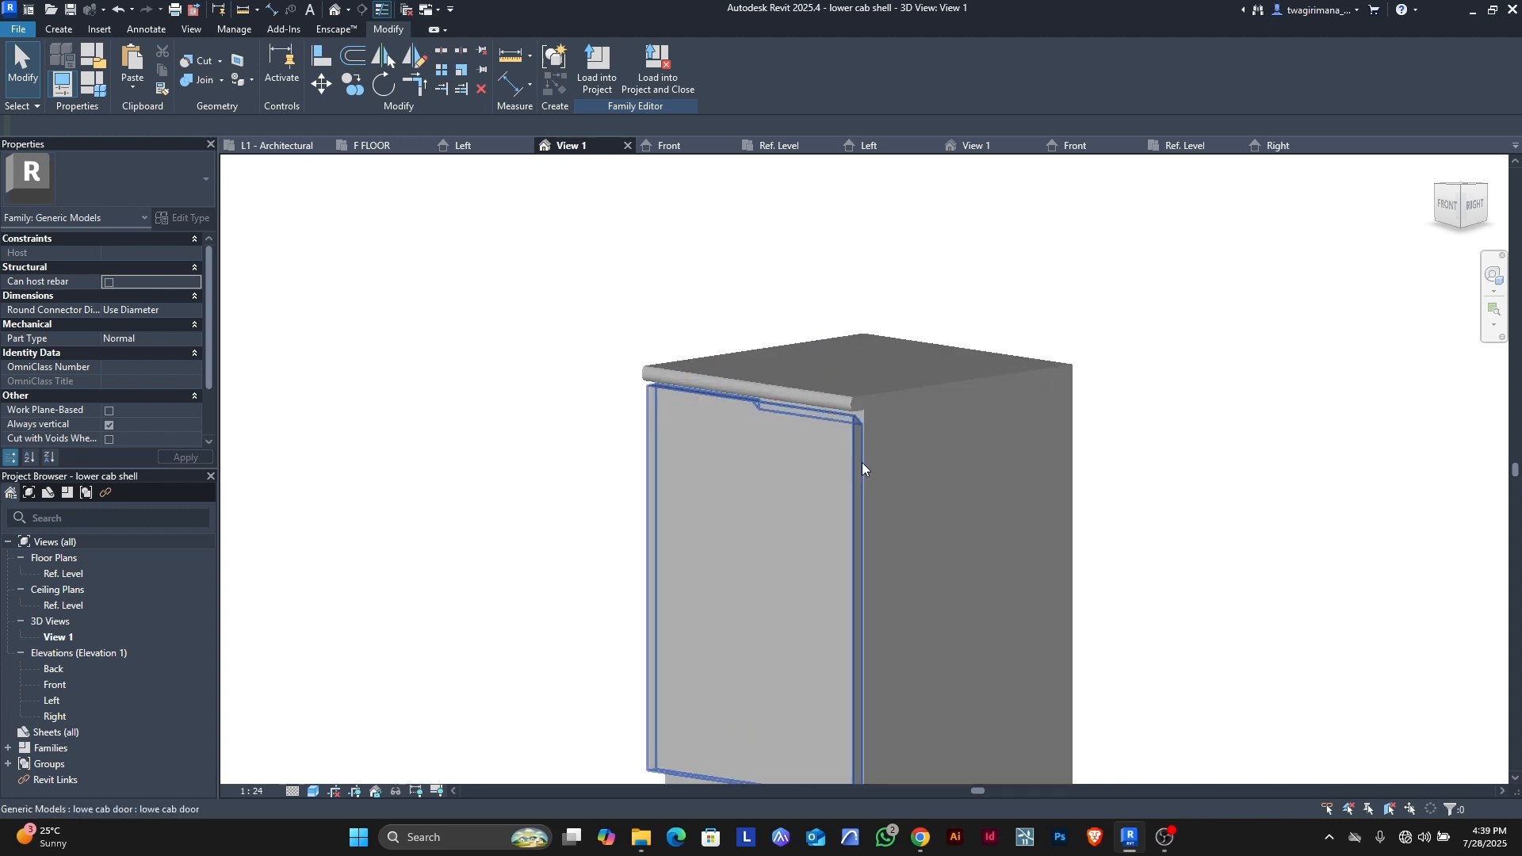
scroll(867, 412, "down", 1)
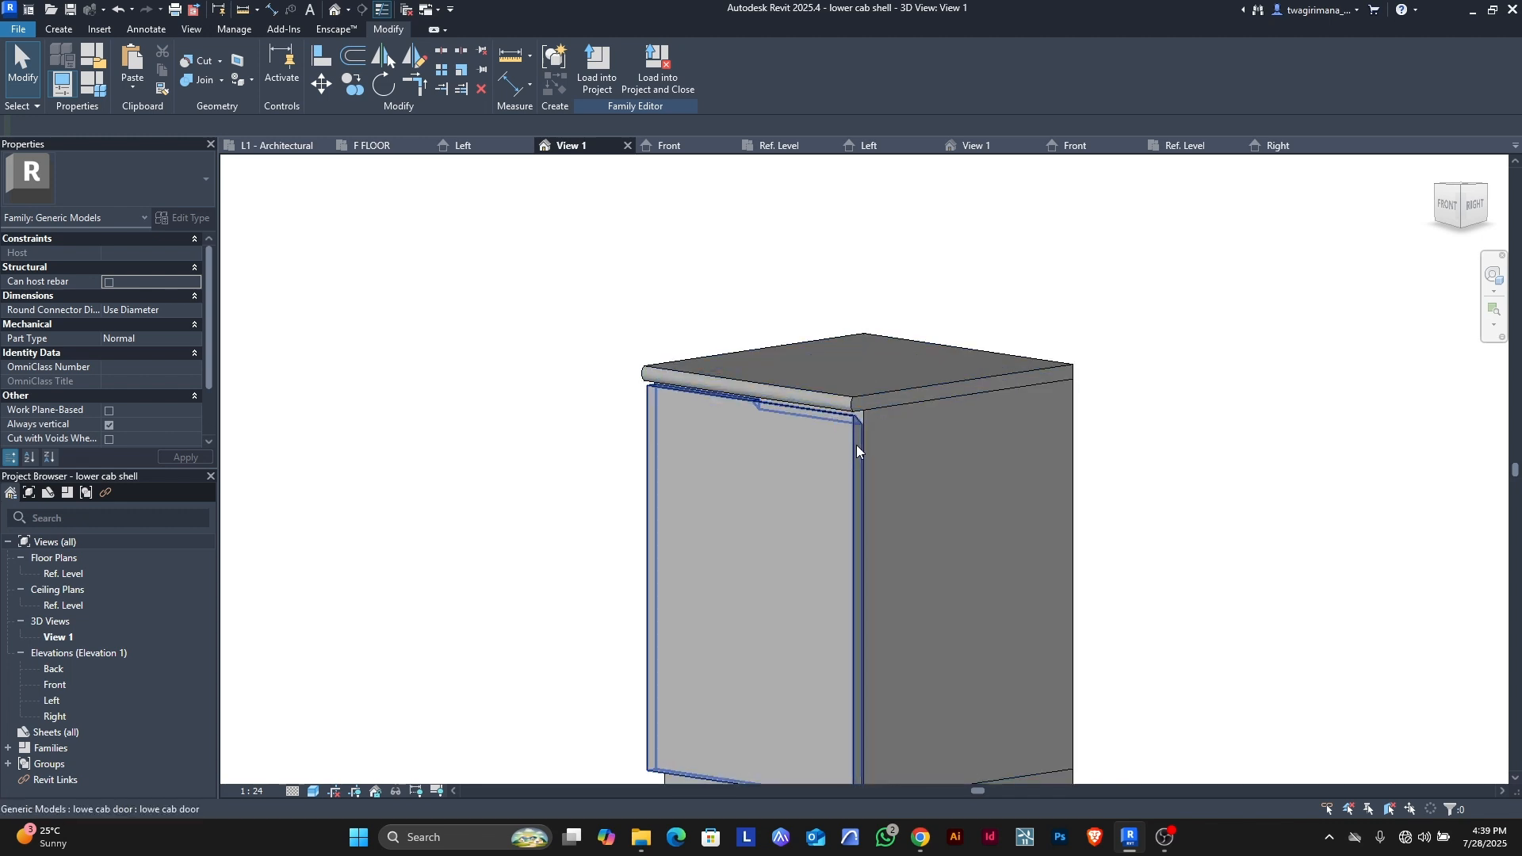
scroll(863, 420, "up", 1)
scroll(872, 420, "down", 1)
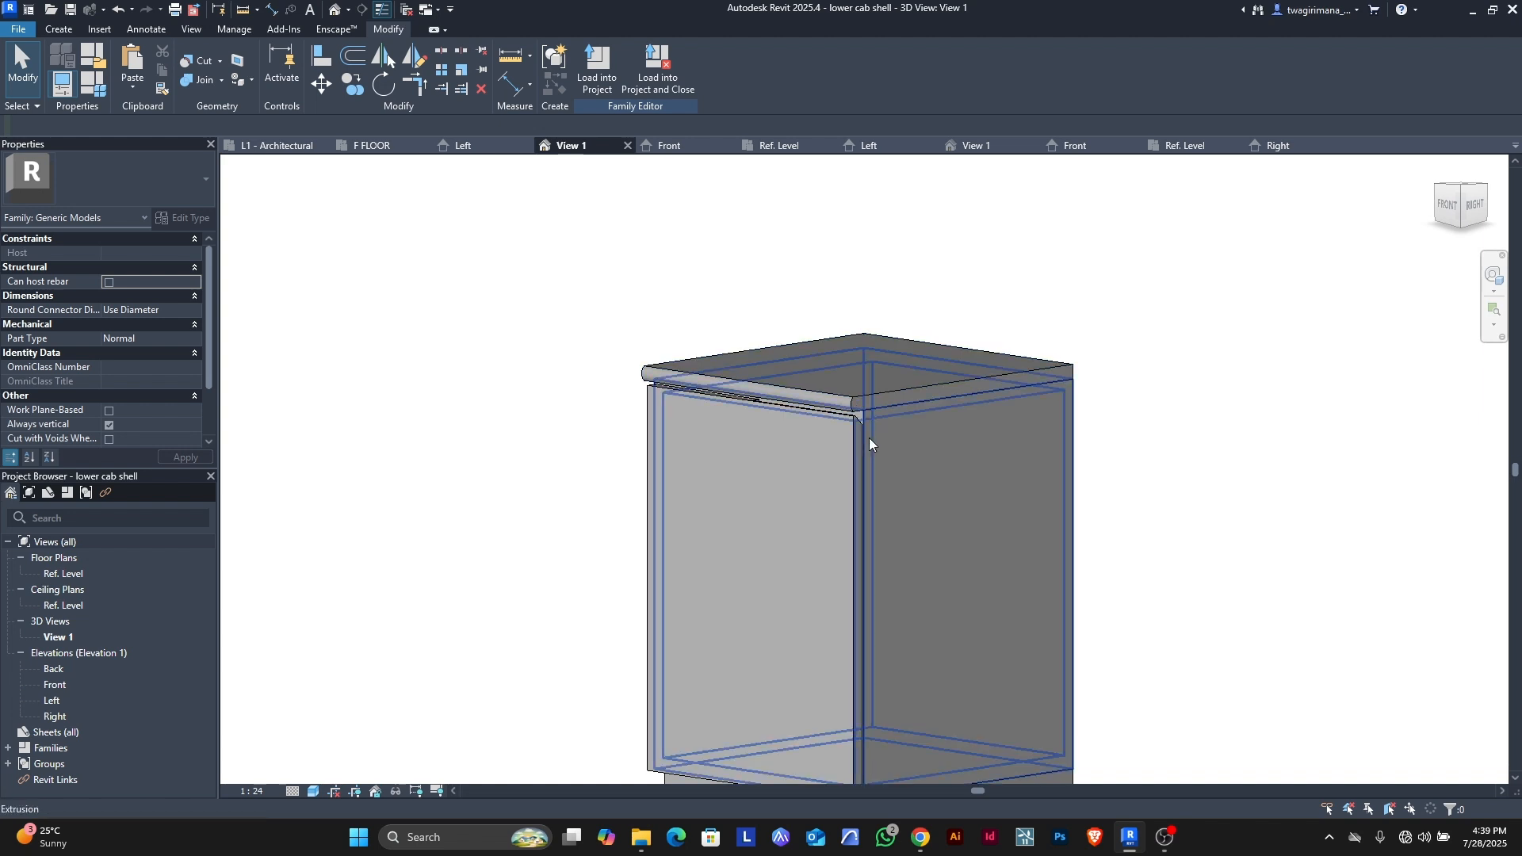
scroll(872, 440, "down", 1)
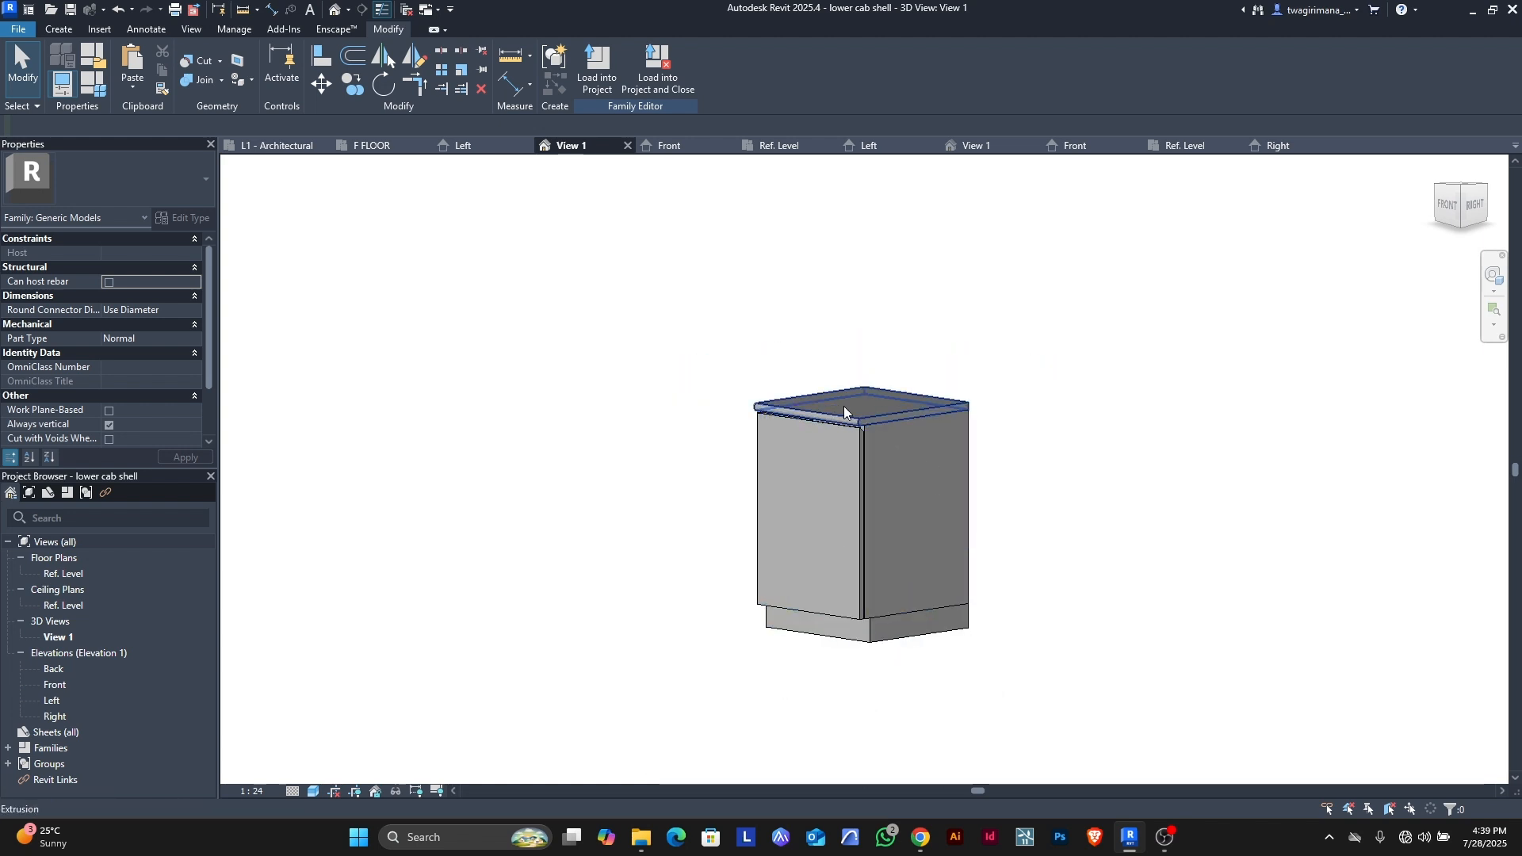
scroll(898, 412, "up", 2)
scroll(818, 404, "down", 1)
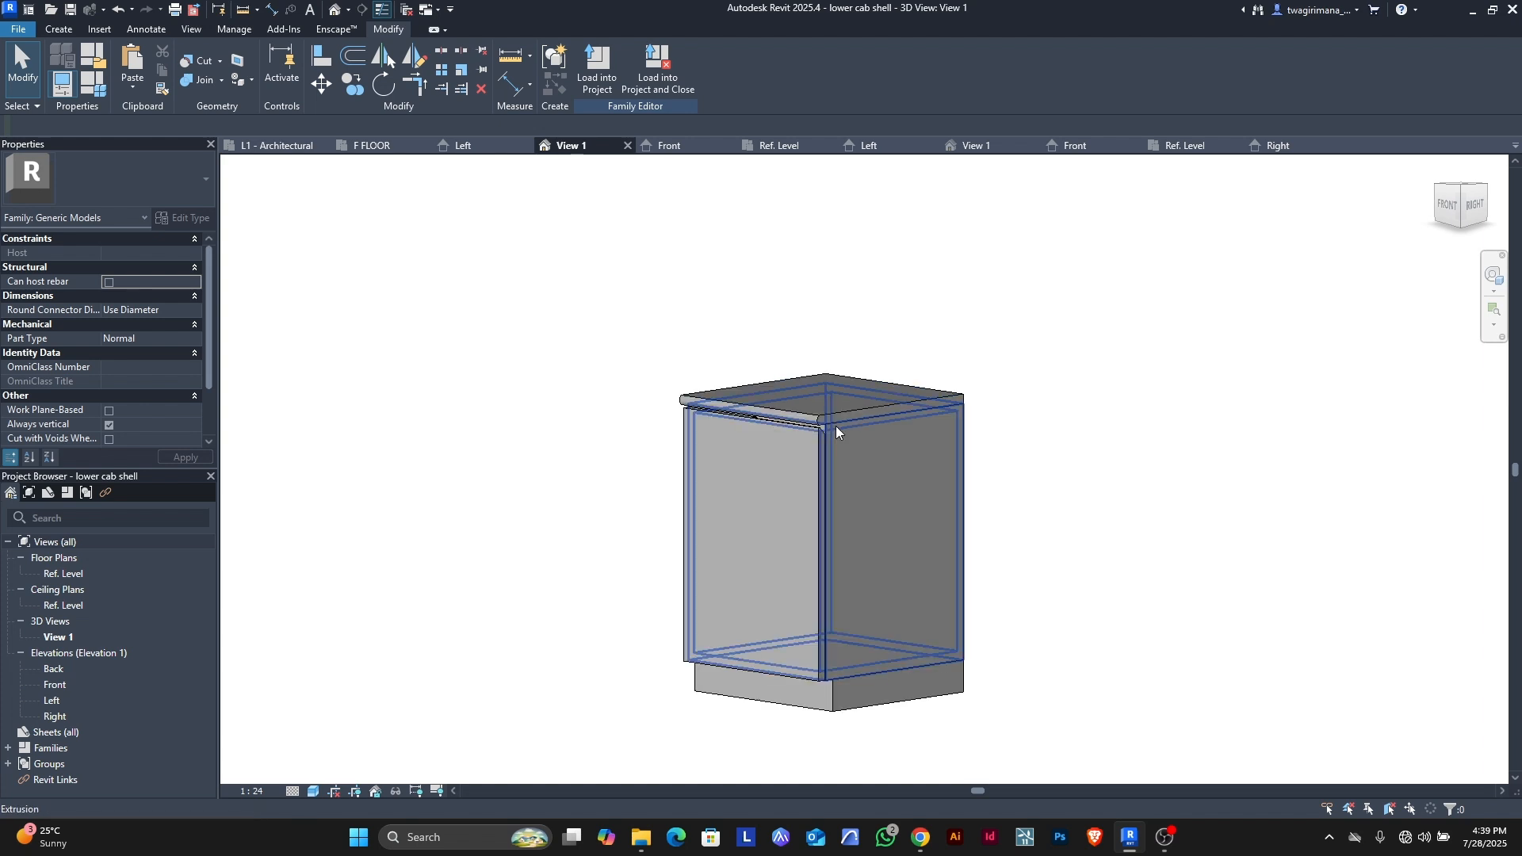
- Save the lower cabinet family and load it into the Linear kitchen.rvt project
left_click(13, 31)
left_click(50, 183)
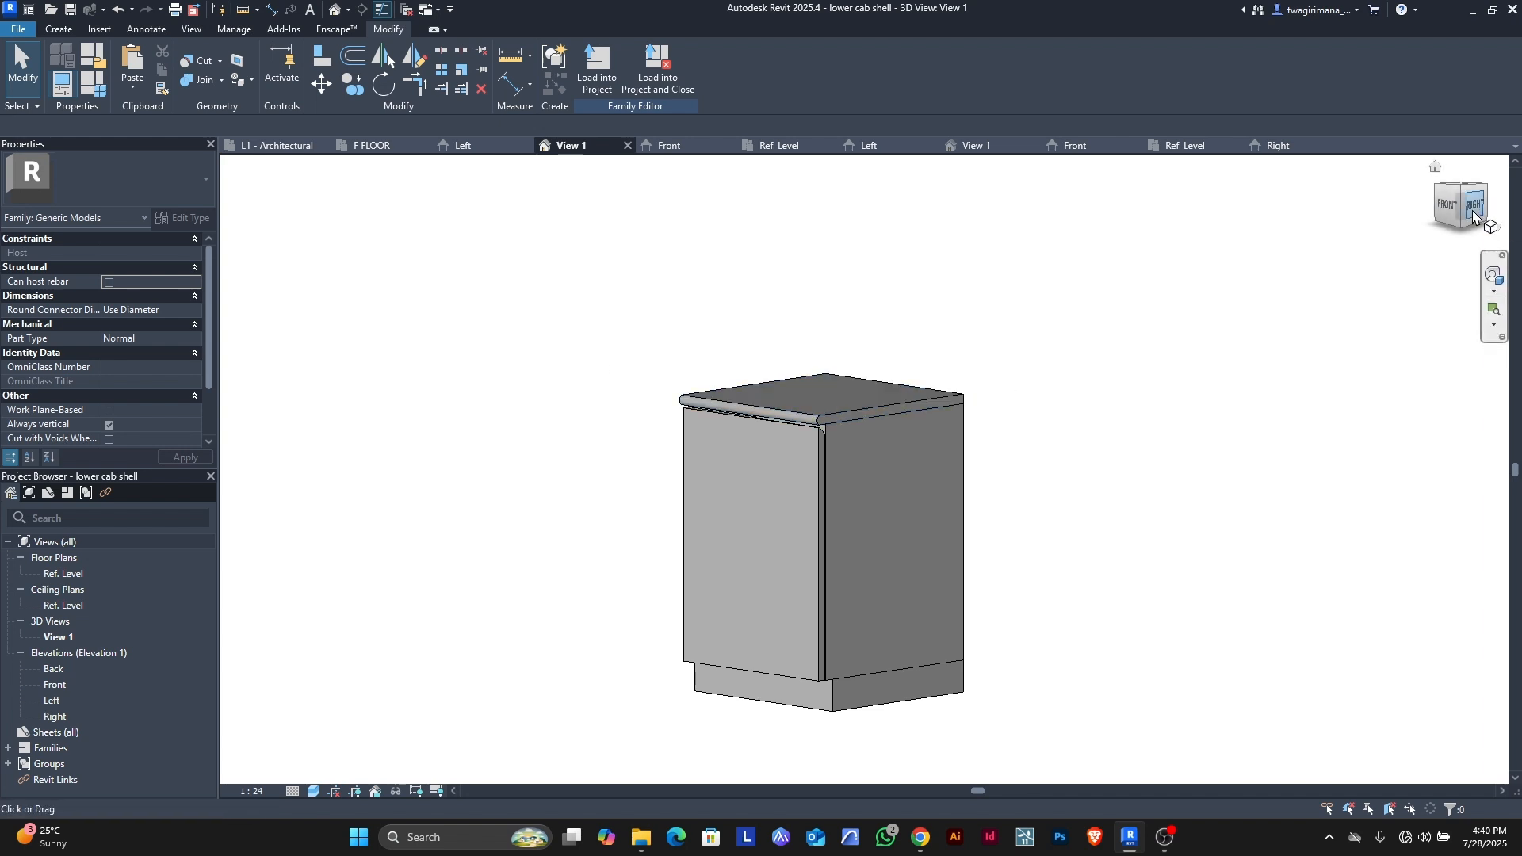
left_click_drag(1460, 213, 1457, 242)
left_click(596, 89)
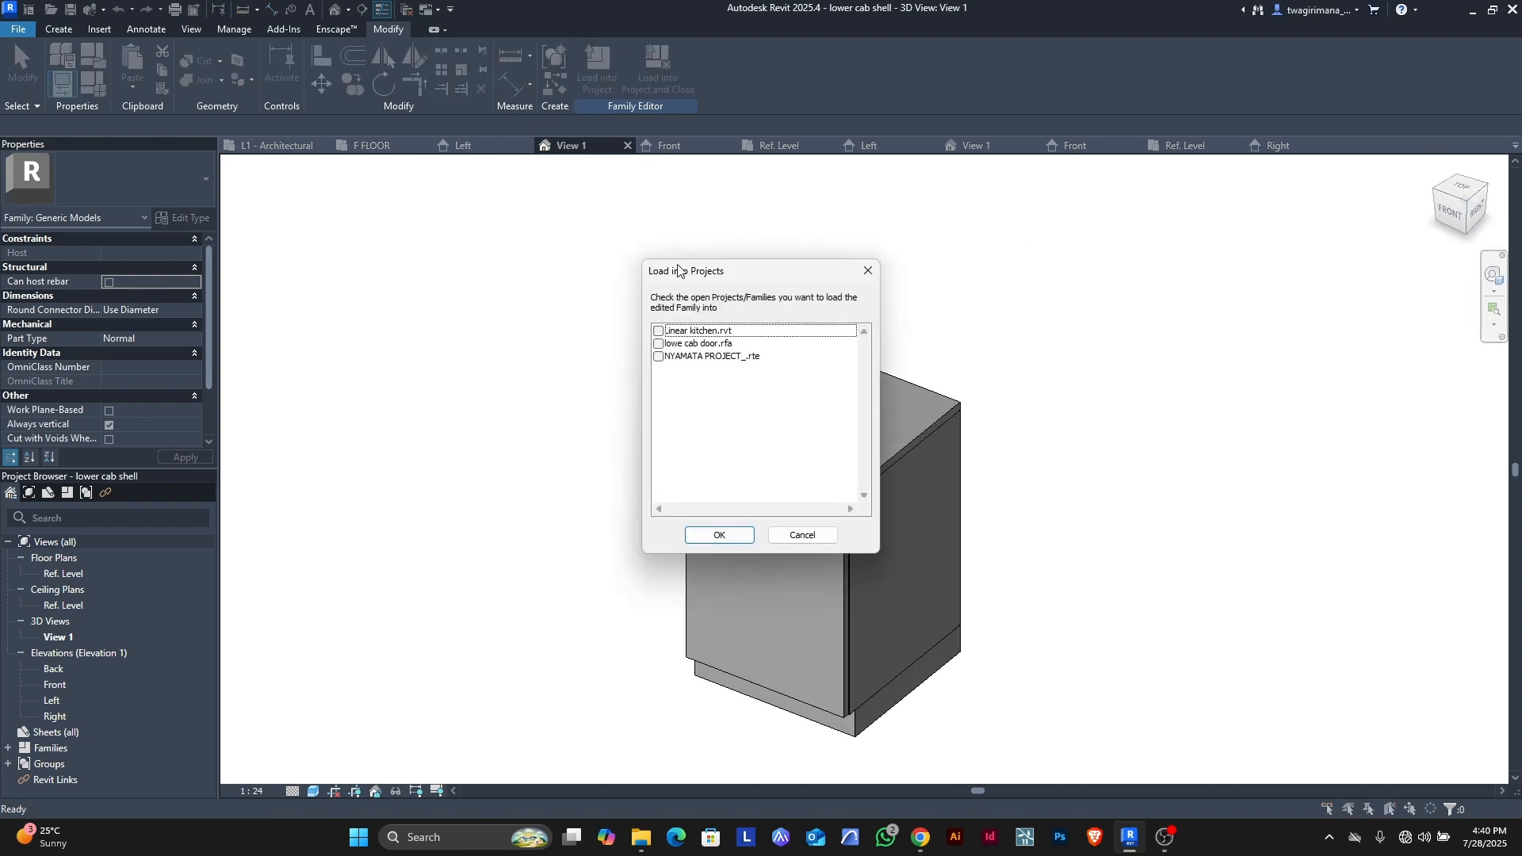
left_click(658, 332)
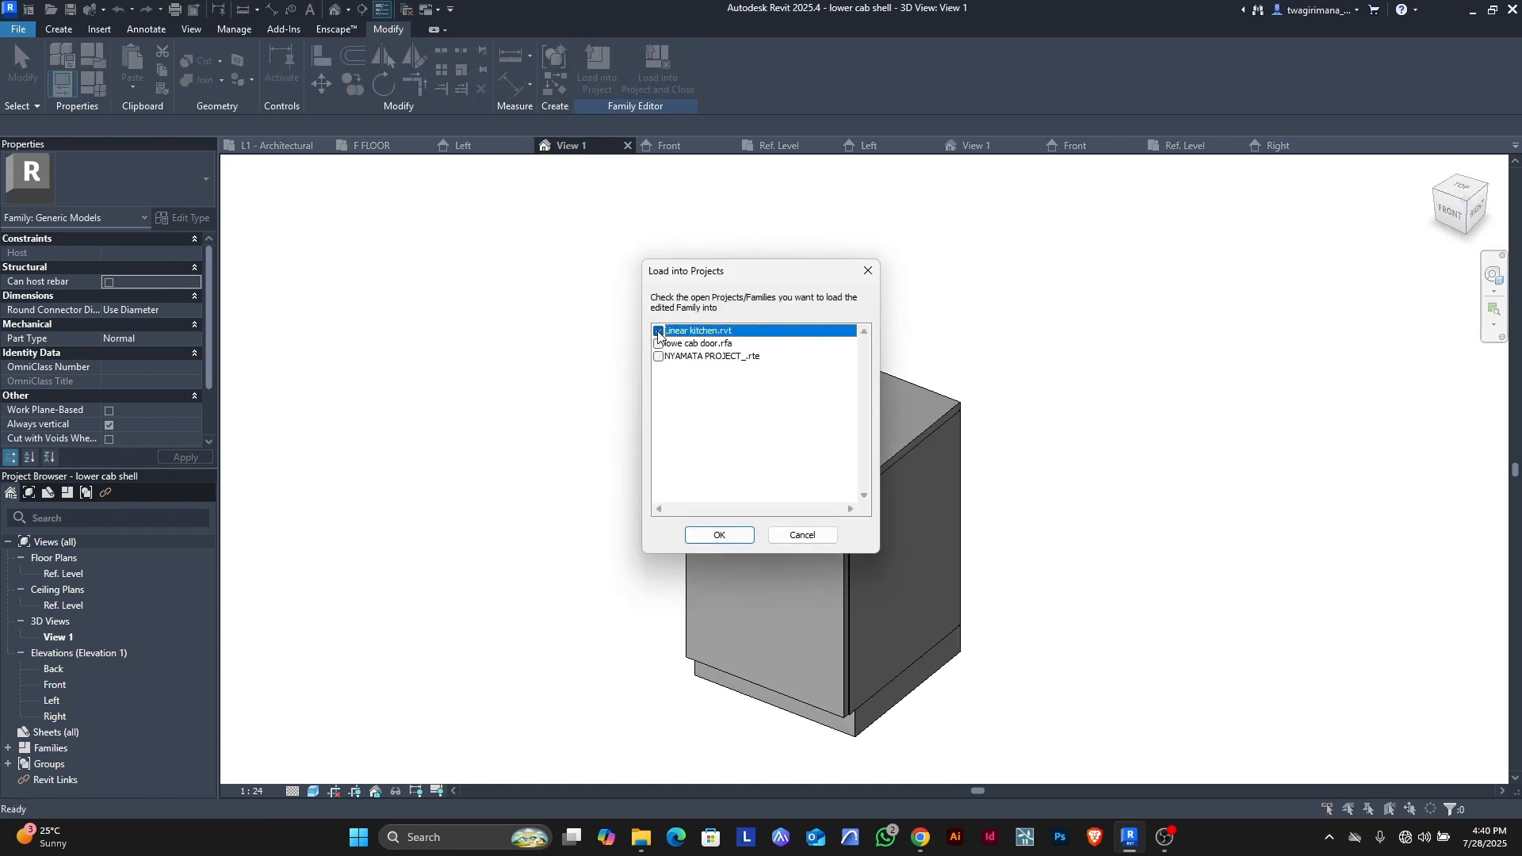
left_click(721, 535)
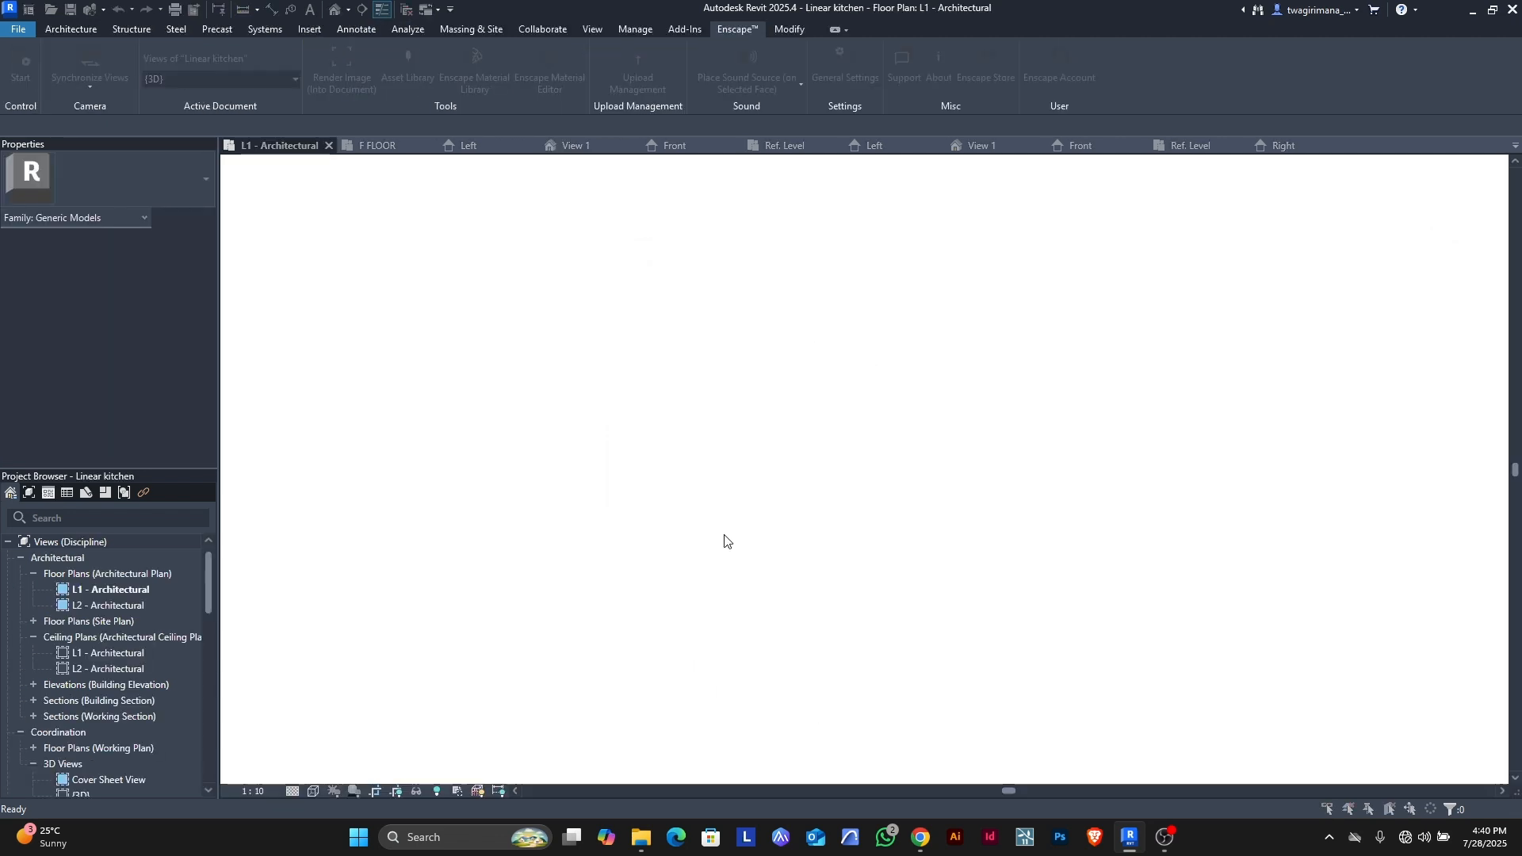
left_click(701, 373)
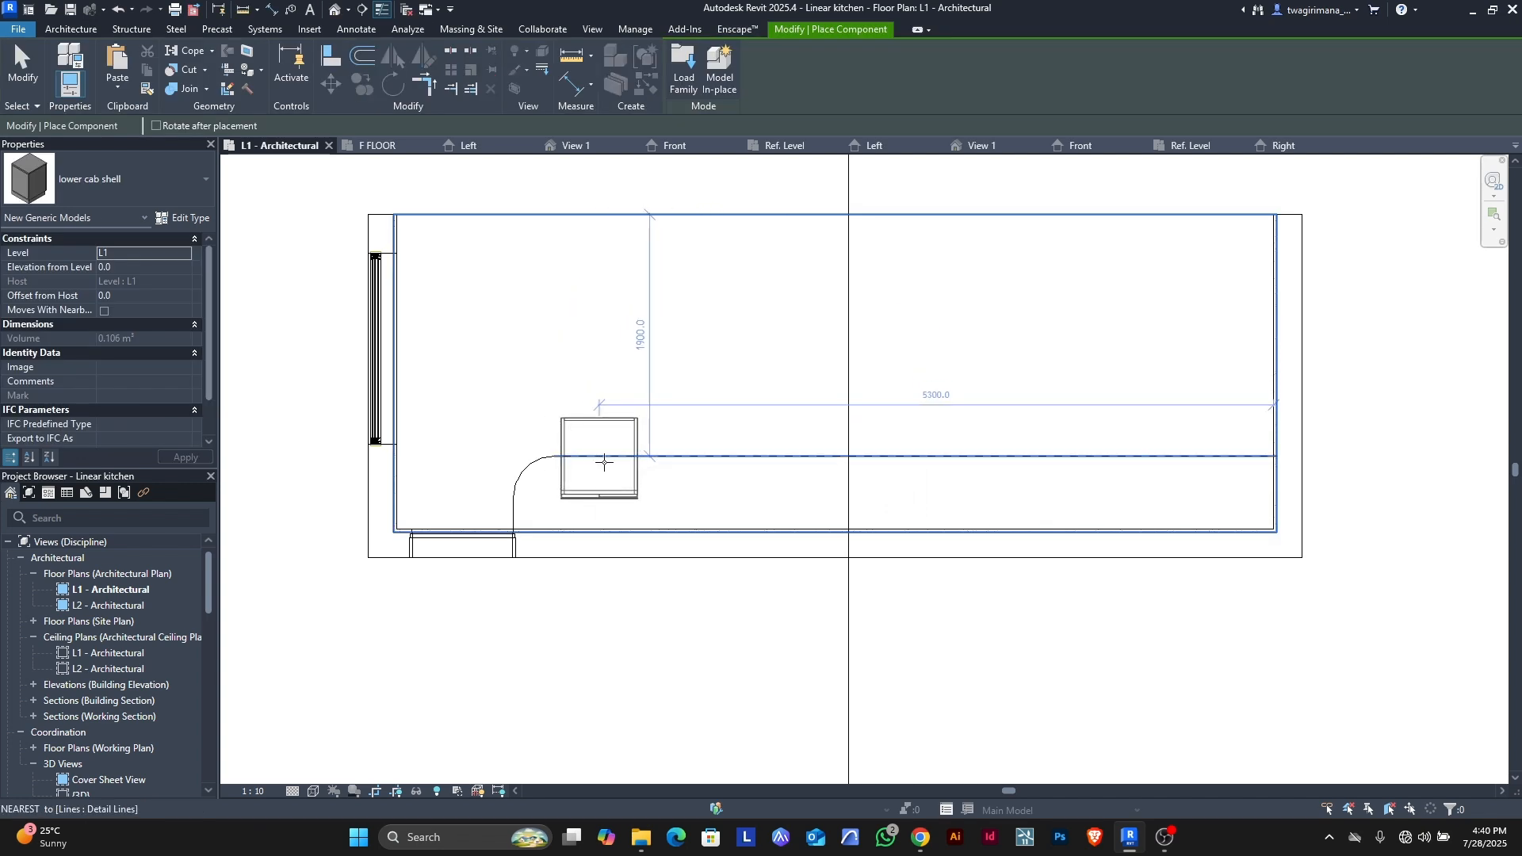
- Place one lower cab shell in the L1 - Architectural floor plan, inside the room near its east end and clear of the counter outline
scroll(1020, 415, "up", 3)
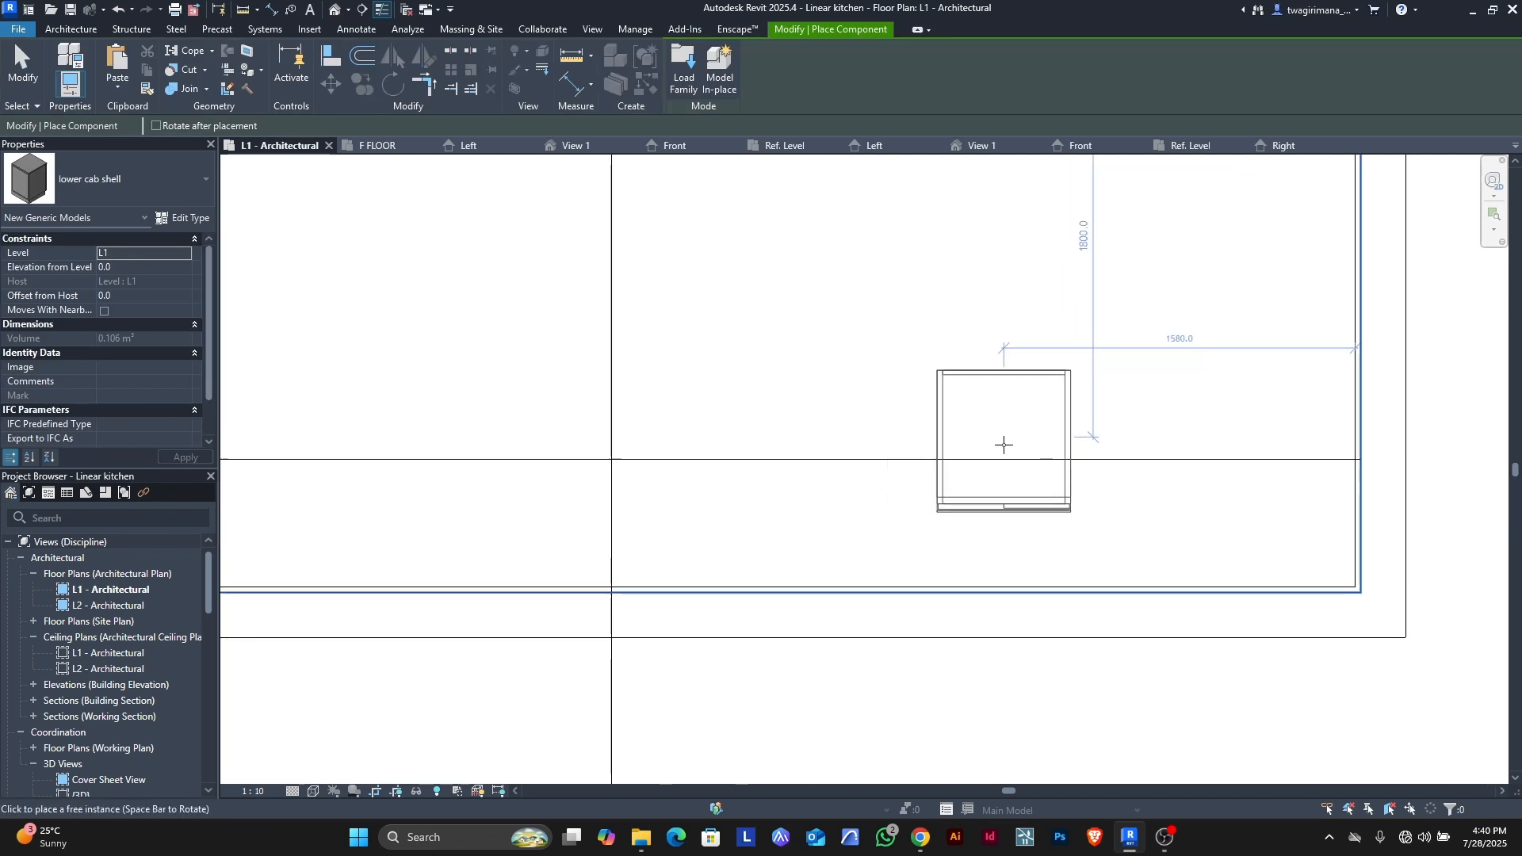
left_click(960, 322)
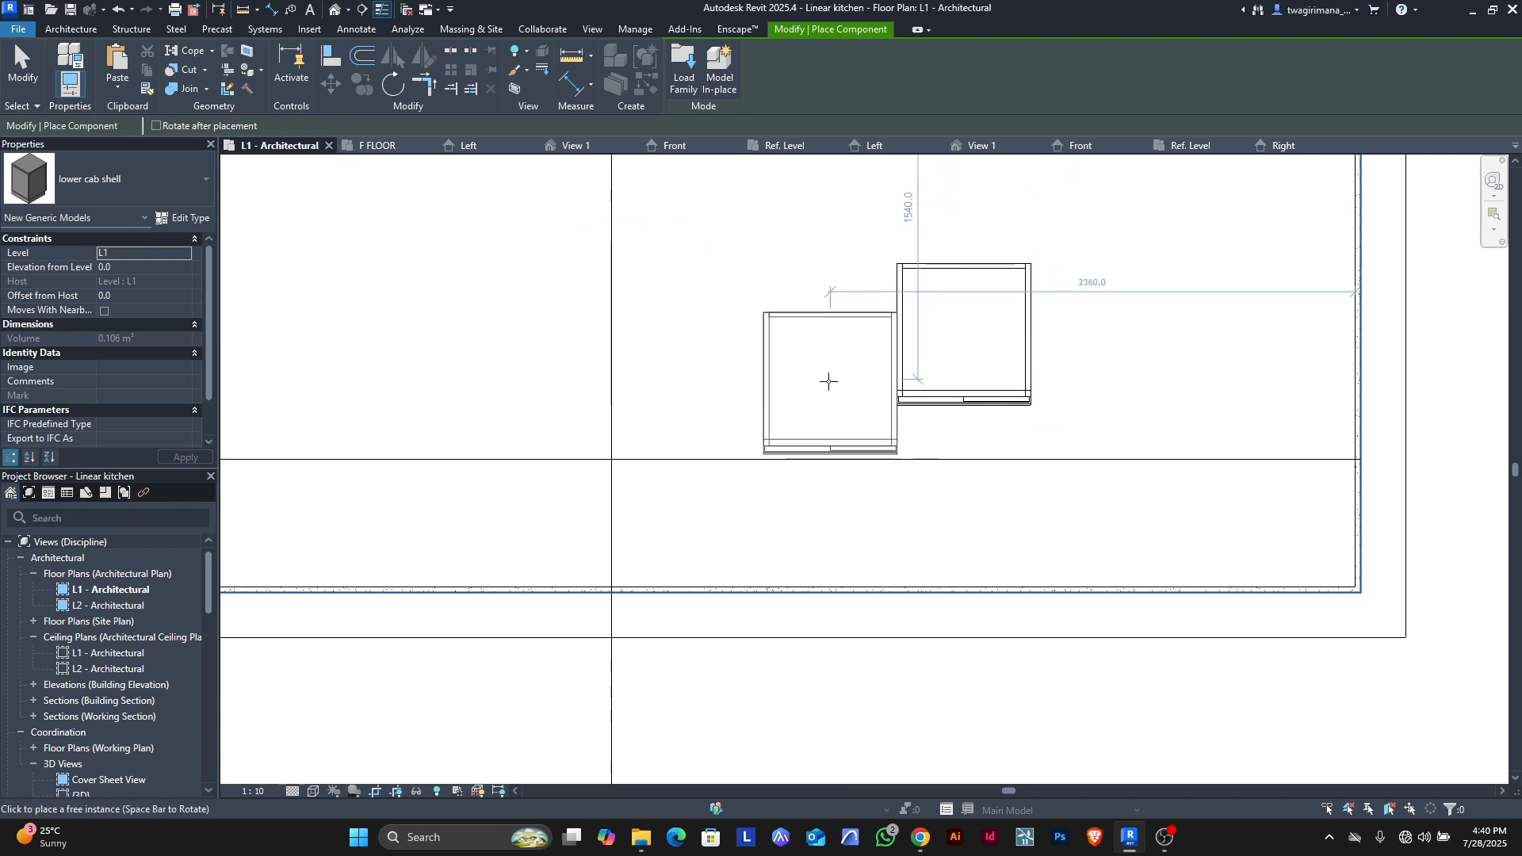
key("Escape")
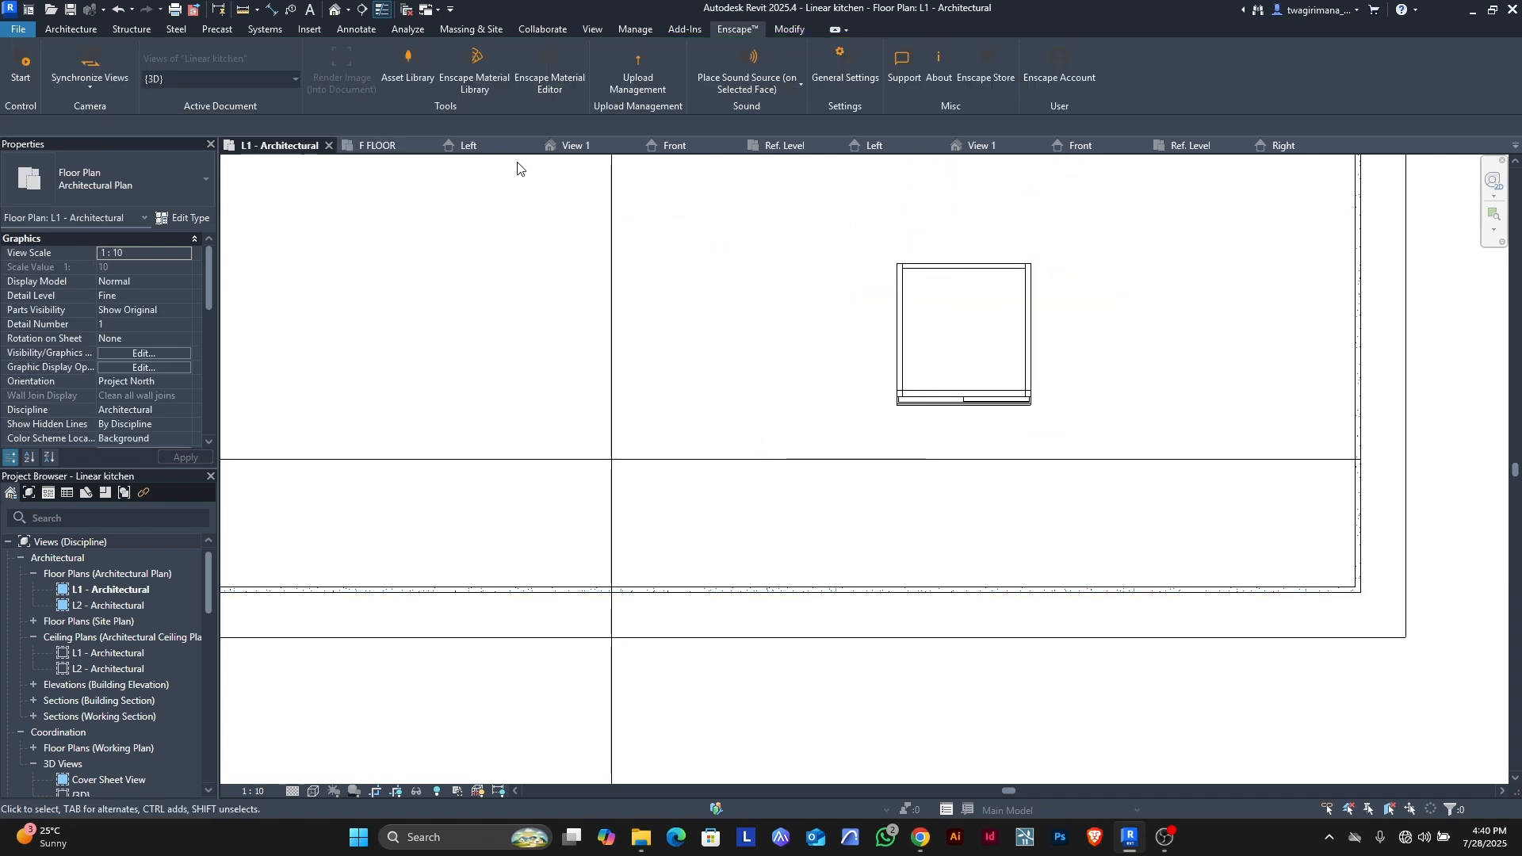
scroll(904, 432, "down", 2)
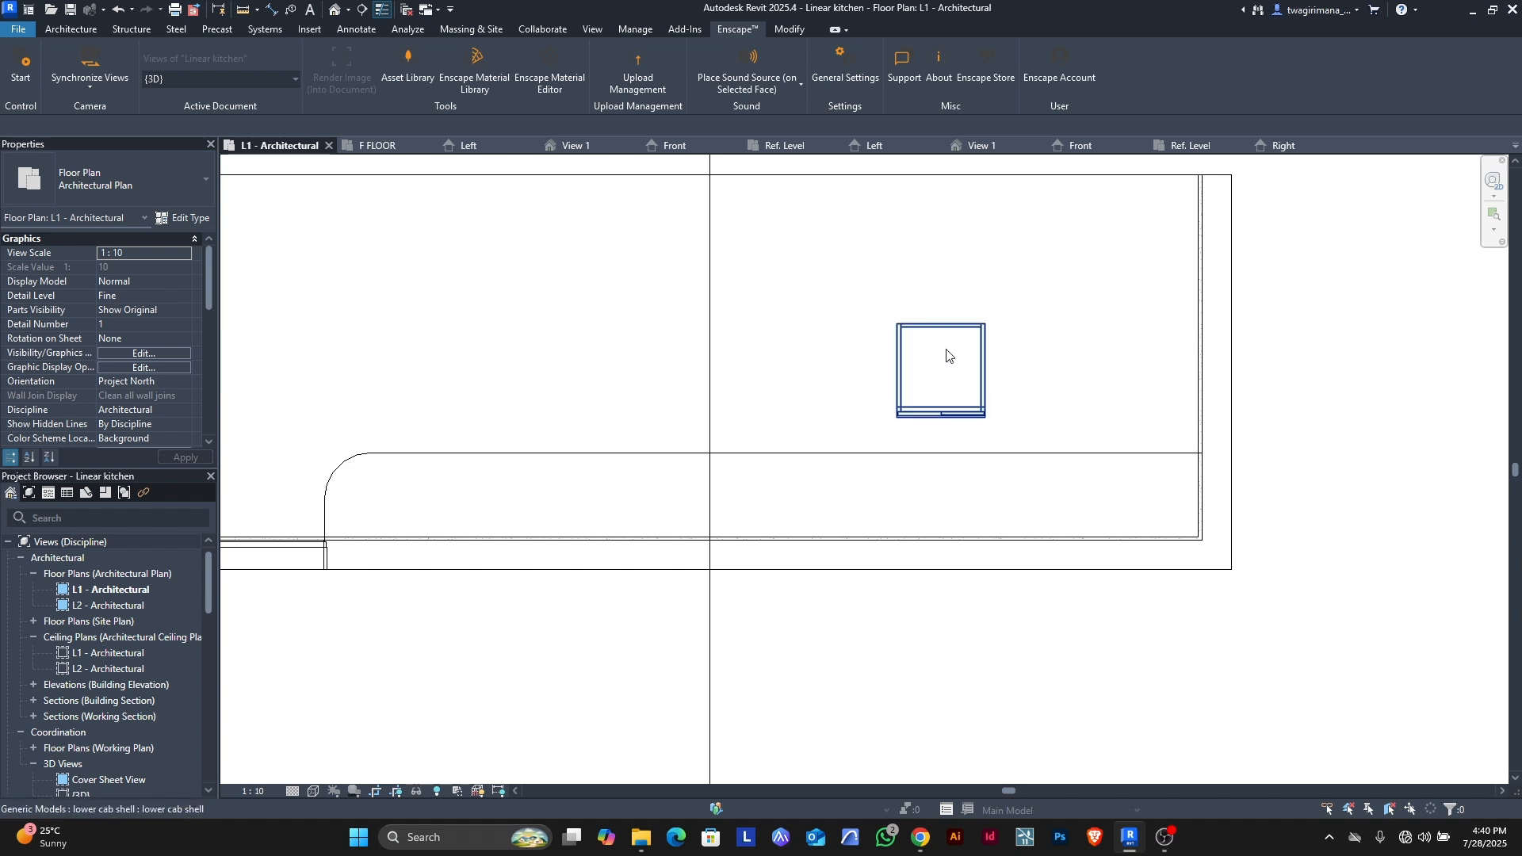
scroll(974, 334, "up", 5)
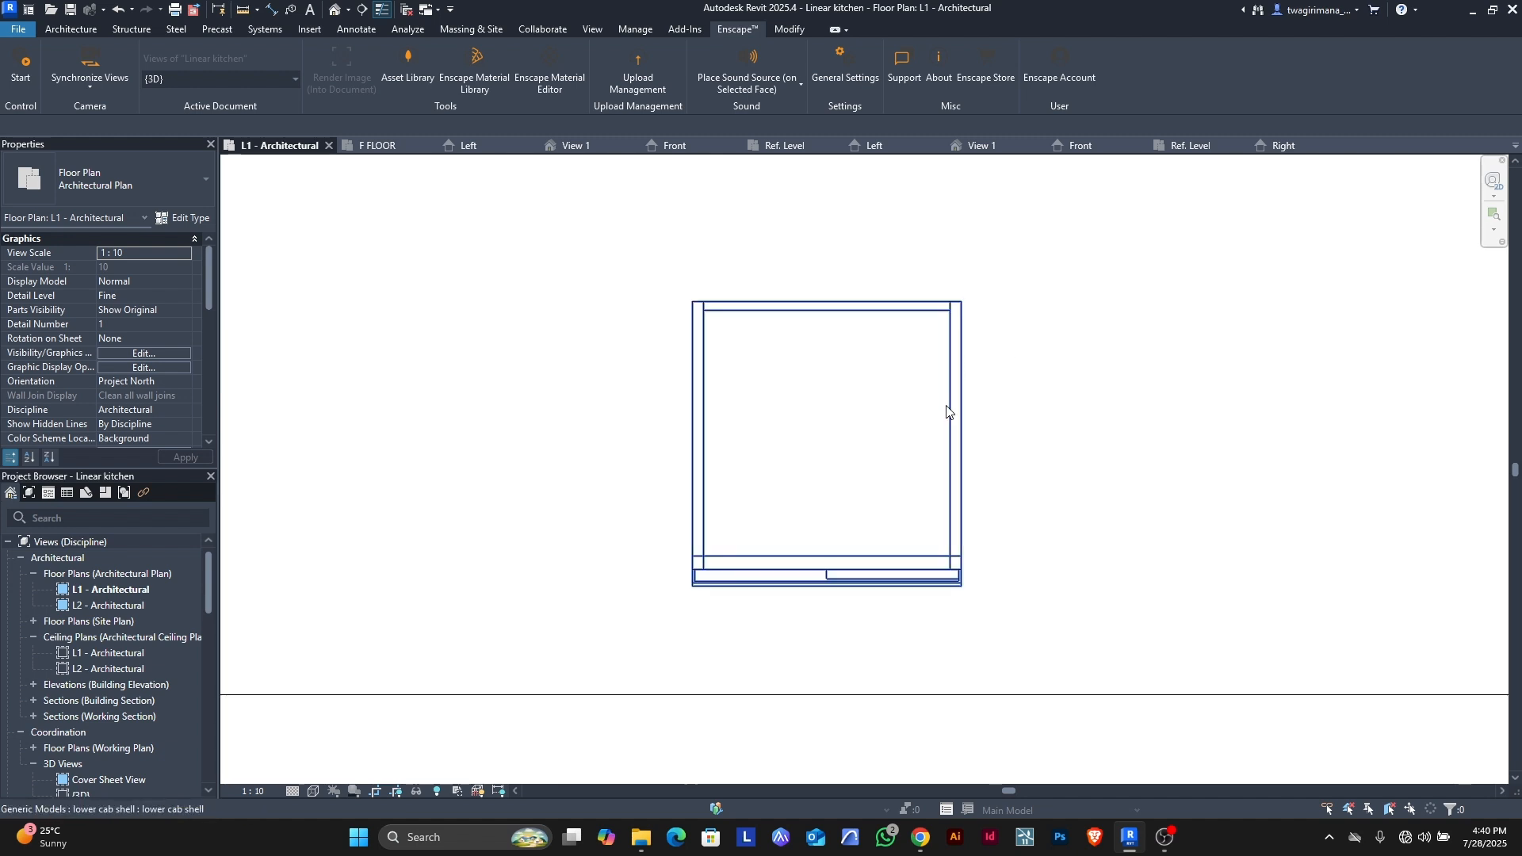
scroll(927, 468, "down", 2)
scroll(911, 499, "down", 1)
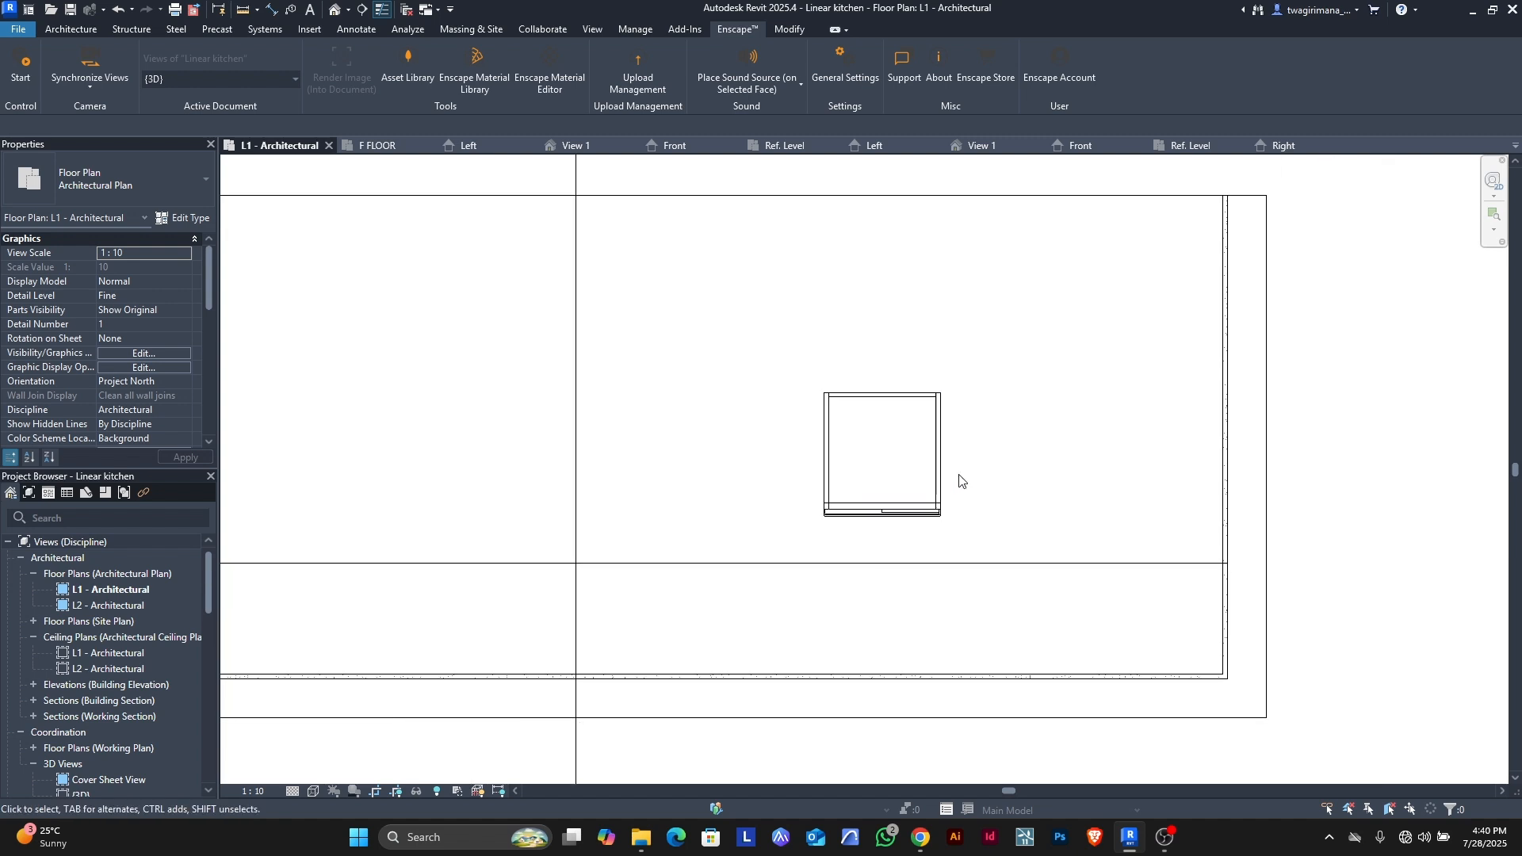
scroll(941, 499, "down", 1)
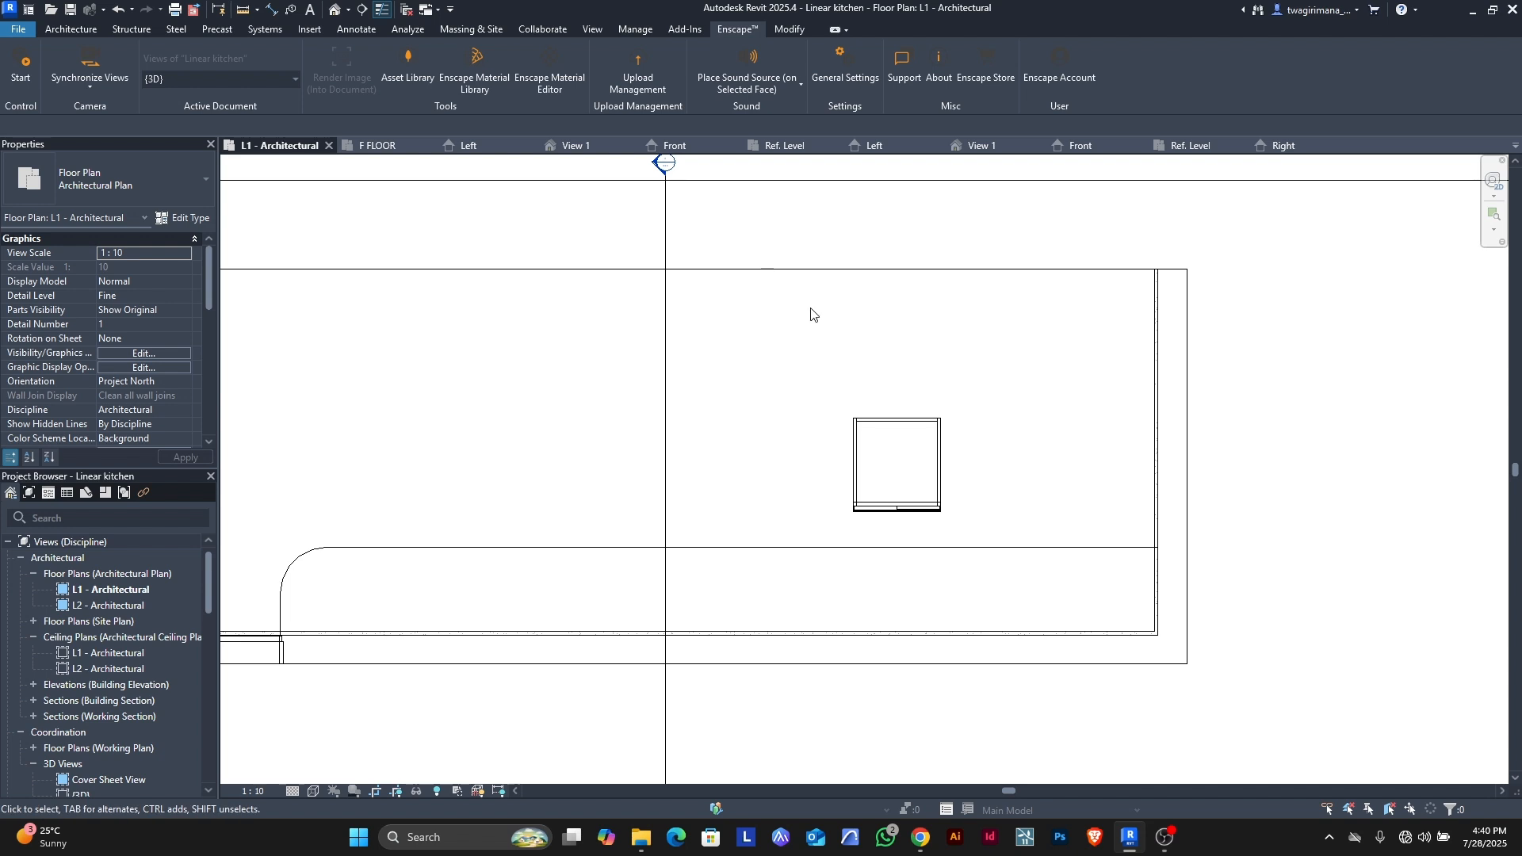